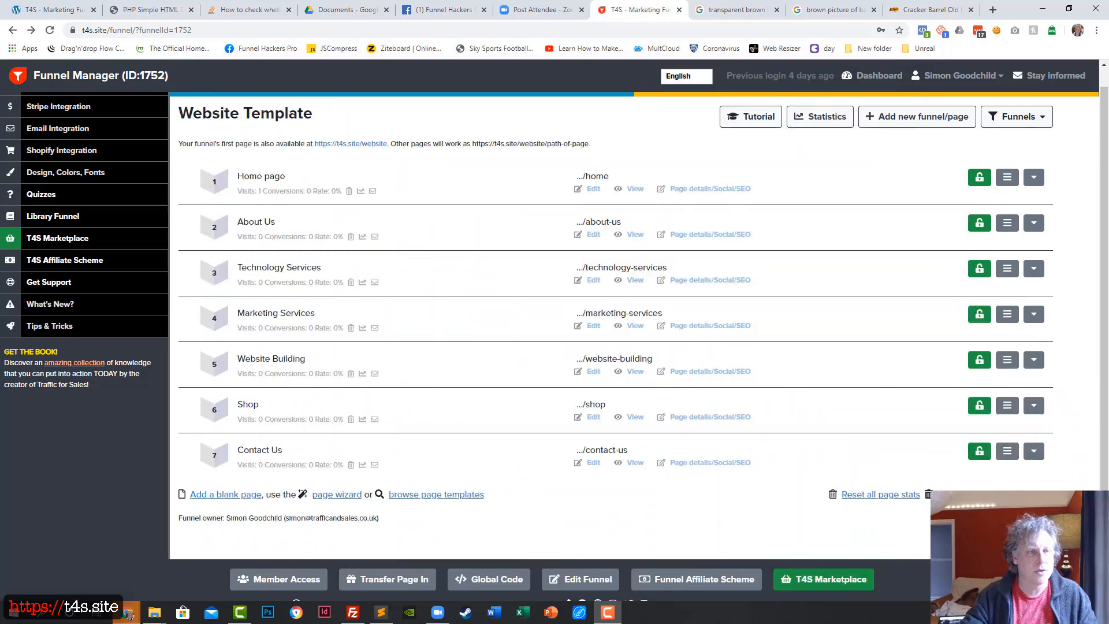
Examine the finished example home page, including its What we do submenu and the email sign-up section
{"action": "left_click_drag", "start_coordinate": [0, 134], "coordinate": [498, 0]}
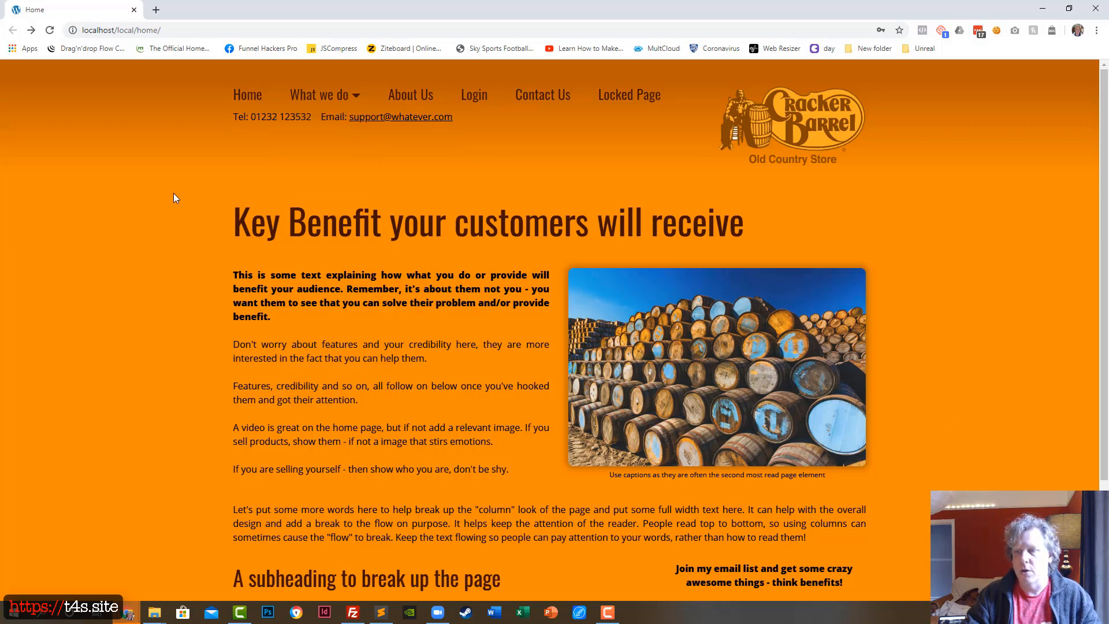
{"action": "mouse_move", "coordinate": [310, 99]}
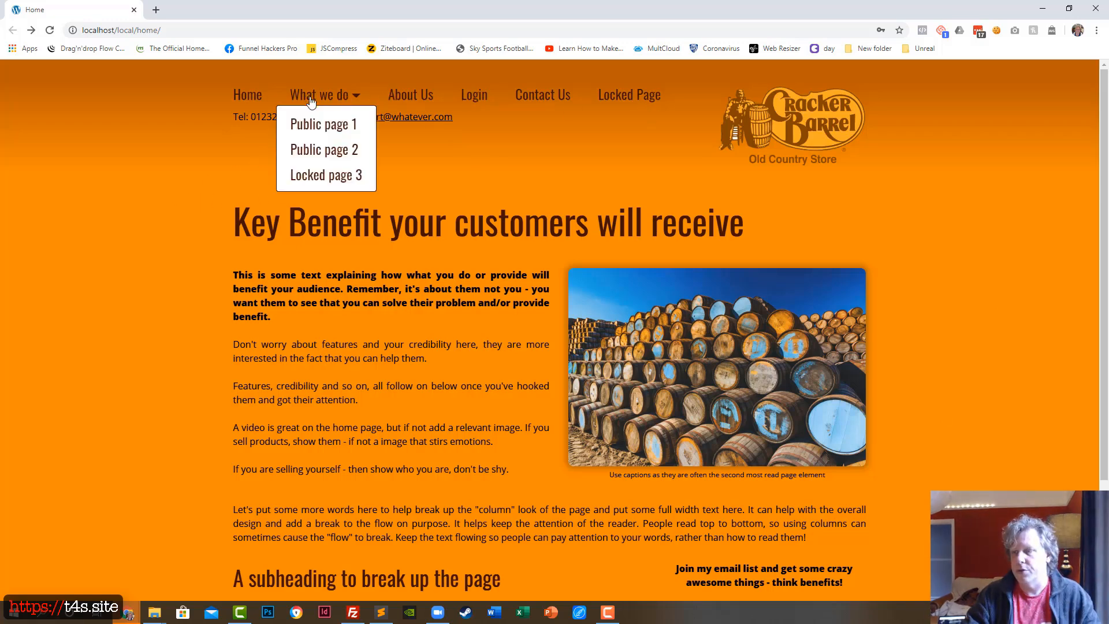
{"action": "scroll", "coordinate": [406, 382], "scroll_direction": "down", "scroll_amount": 2}
{"action": "scroll", "coordinate": [407, 382], "scroll_direction": "down", "scroll_amount": 2}
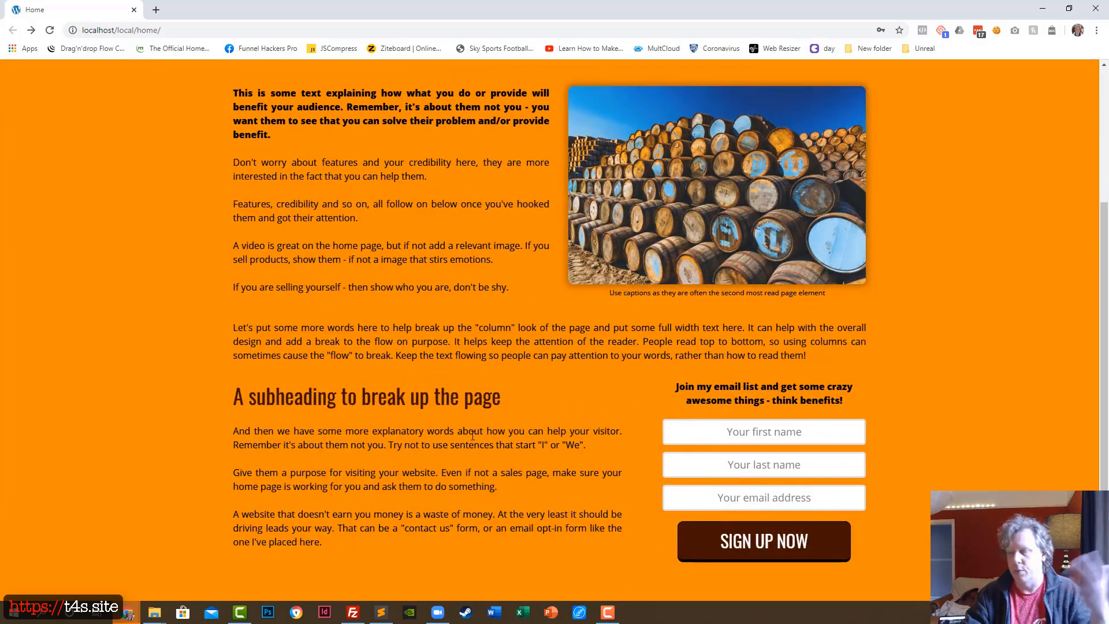
{"action": "scroll", "coordinate": [541, 459], "scroll_direction": "up", "scroll_amount": 3}
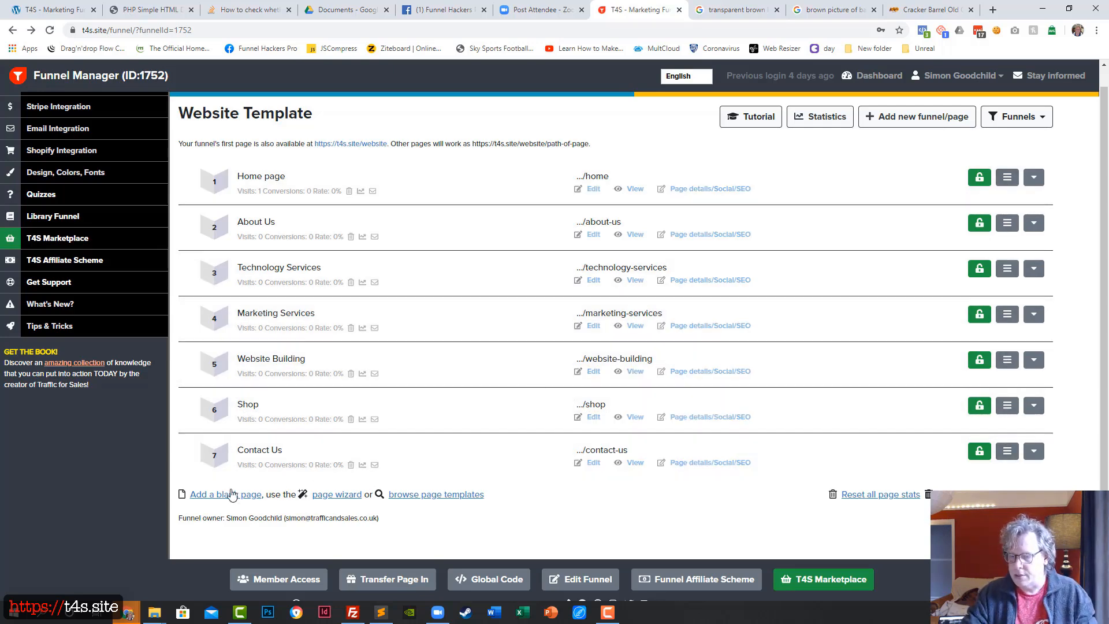
Add a blank page to the Website Template funnel, name it Login and set its path to login
{"action": "left_click", "coordinate": [231, 495]}
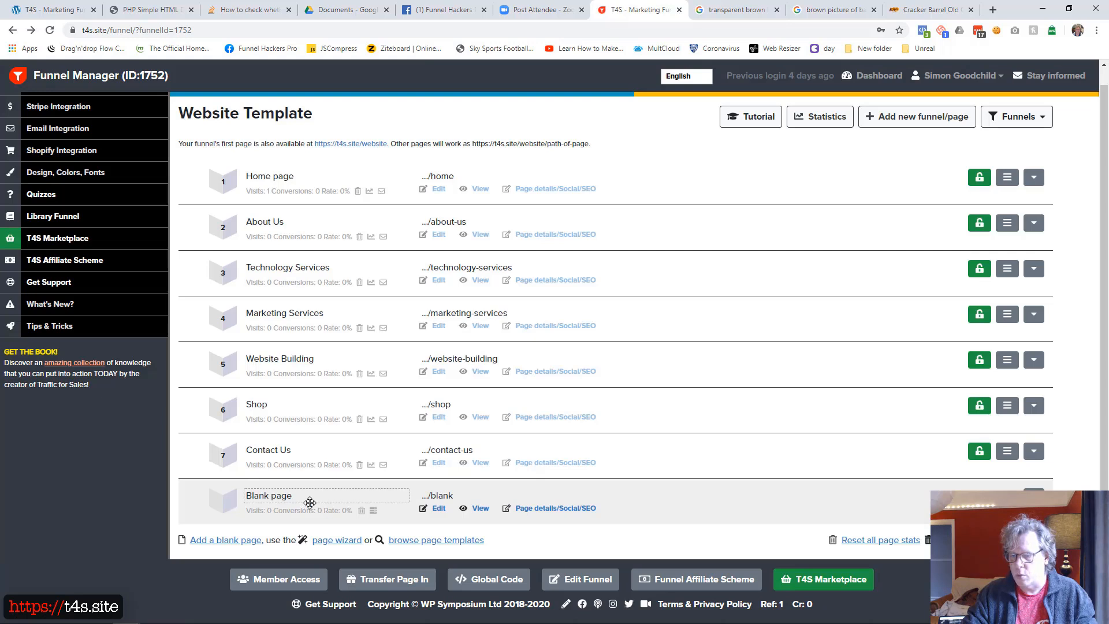
{"action": "left_click", "coordinate": [311, 501]}
{"action": "type", "text": "Lock"}
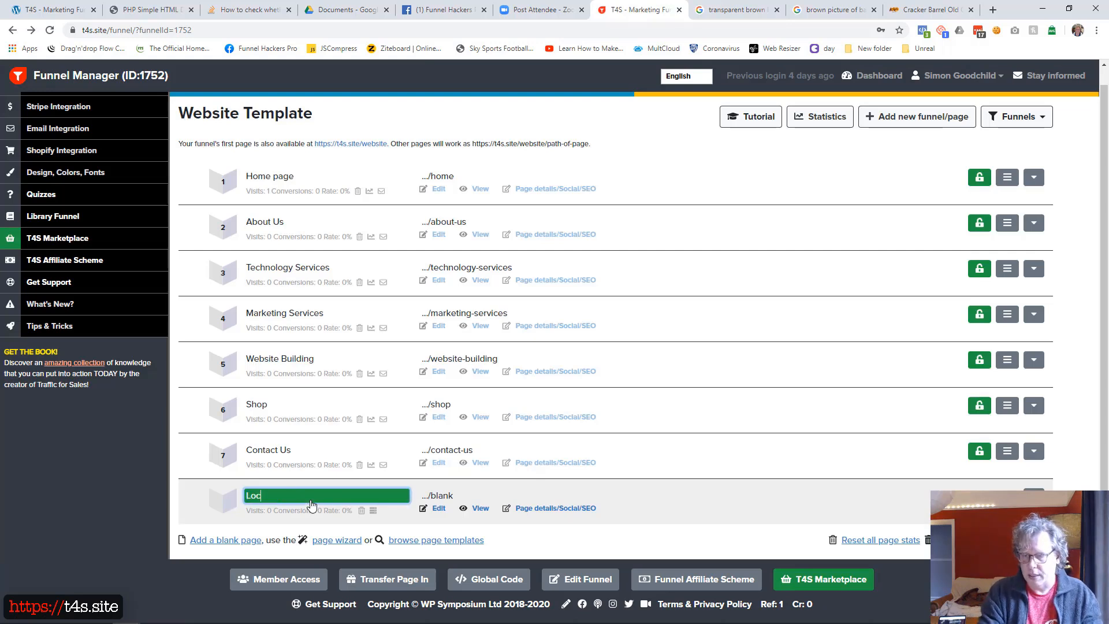
{"action": "key", "text": "BackSpace"}
{"action": "key", "text": "BackSpace"}
{"action": "type", "text": "gin"}
{"action": "key", "text": "Tab"}
{"action": "key", "text": "BackSpace"}
{"action": "type", "text": "login"}
{"action": "key", "text": "Return"}
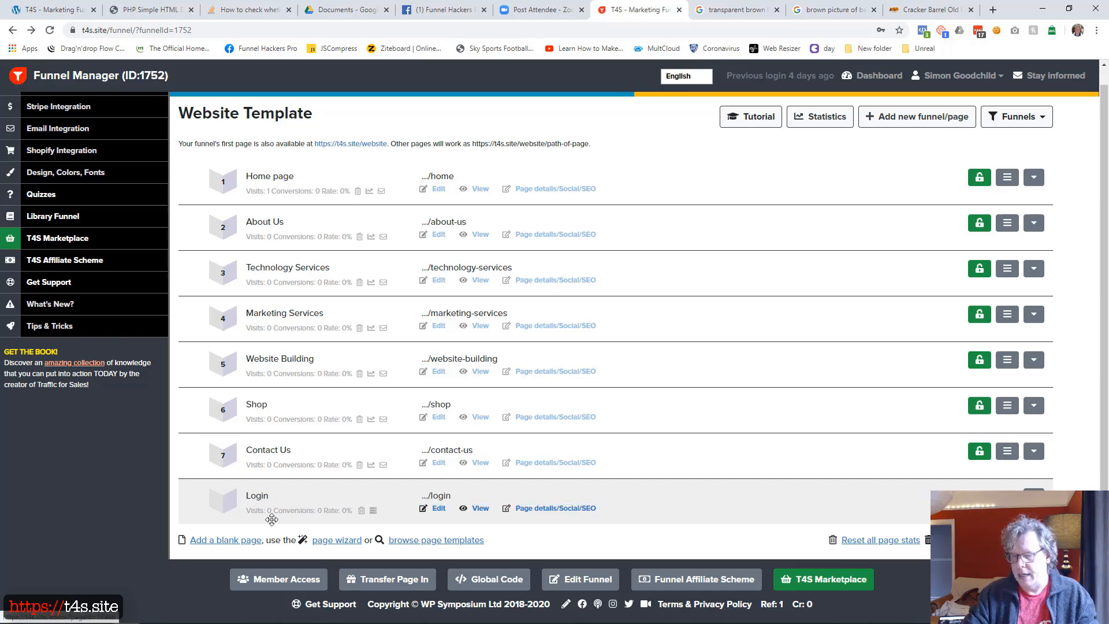
Add another blank page named Locked Page with the path locked-page, and lock access to it
{"action": "left_click", "coordinate": [244, 540]}
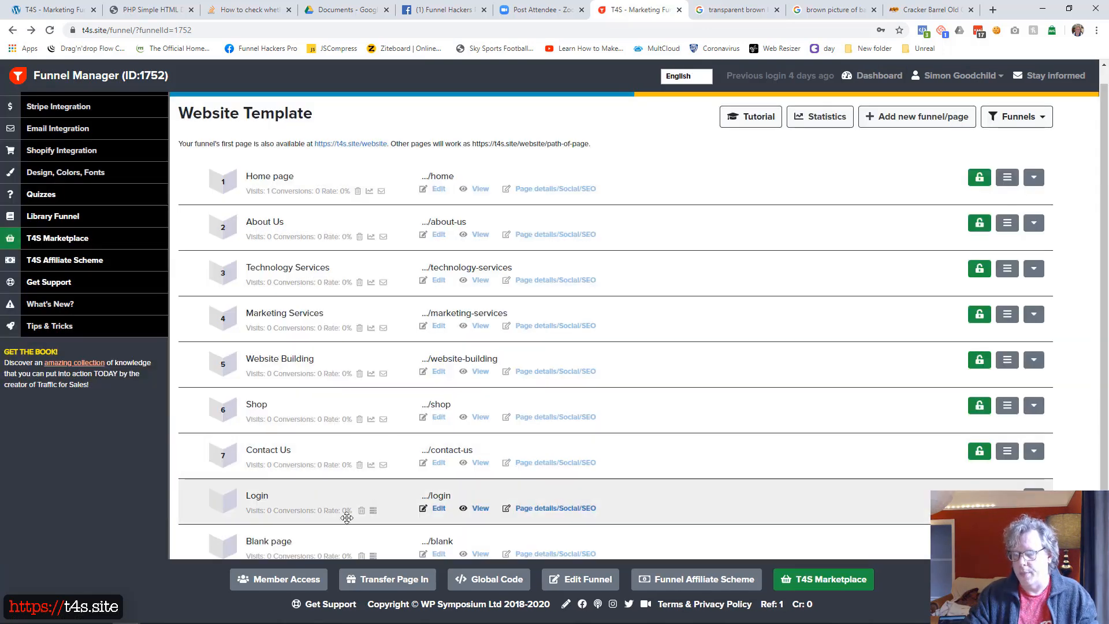
{"action": "left_click", "coordinate": [315, 543]}
{"action": "type", "text": "Locked Page"}
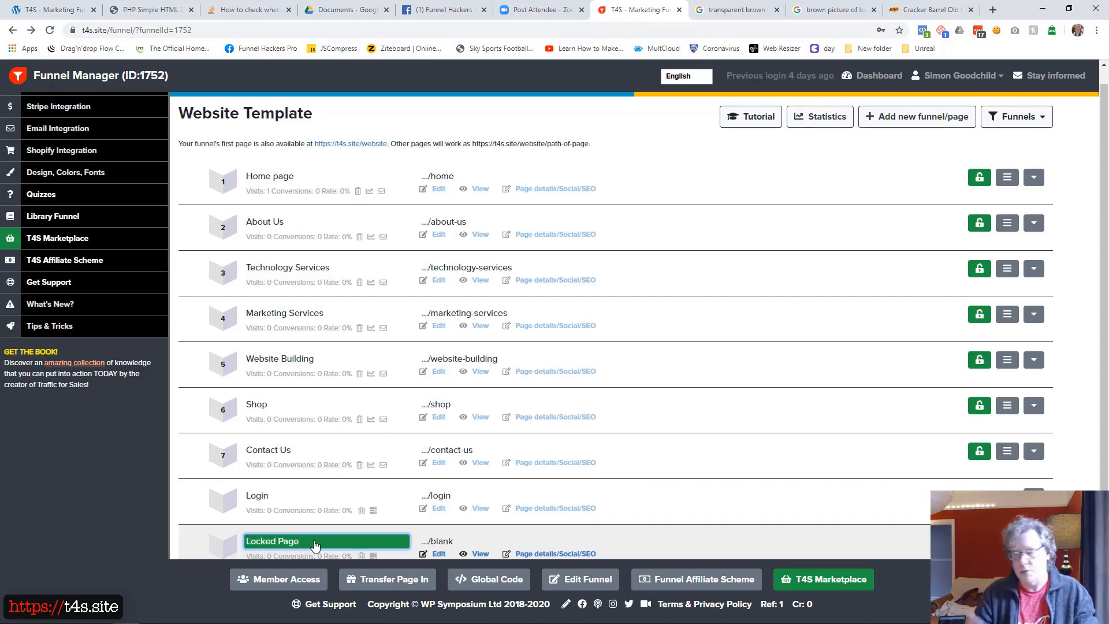
{"action": "key", "text": "Tab"}
{"action": "type", "text": "locked-page"}
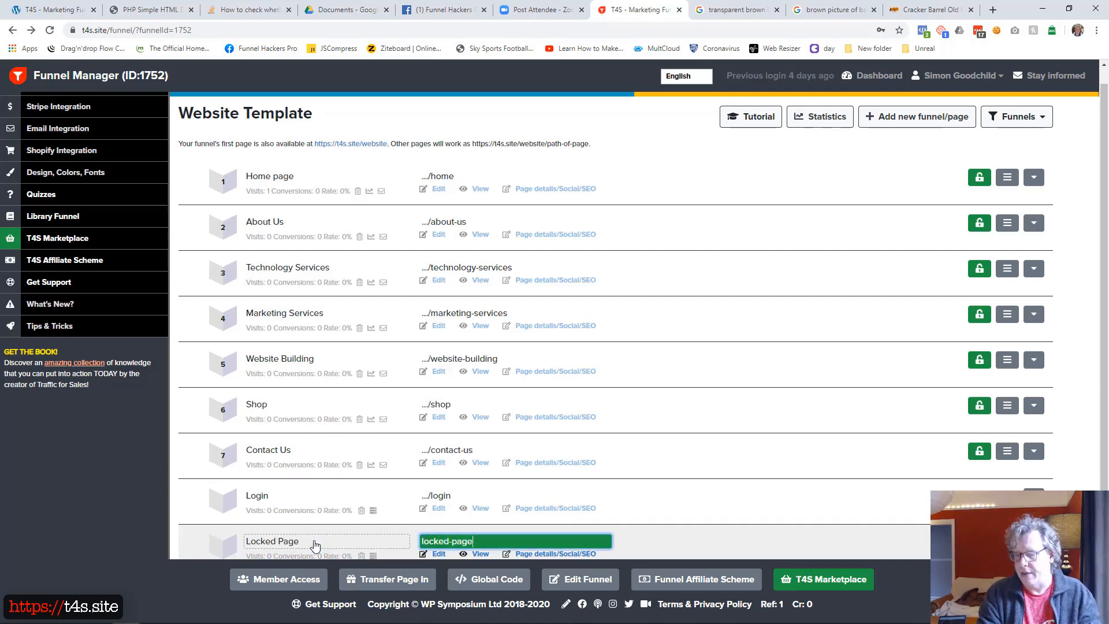
{"action": "key", "text": "Return"}
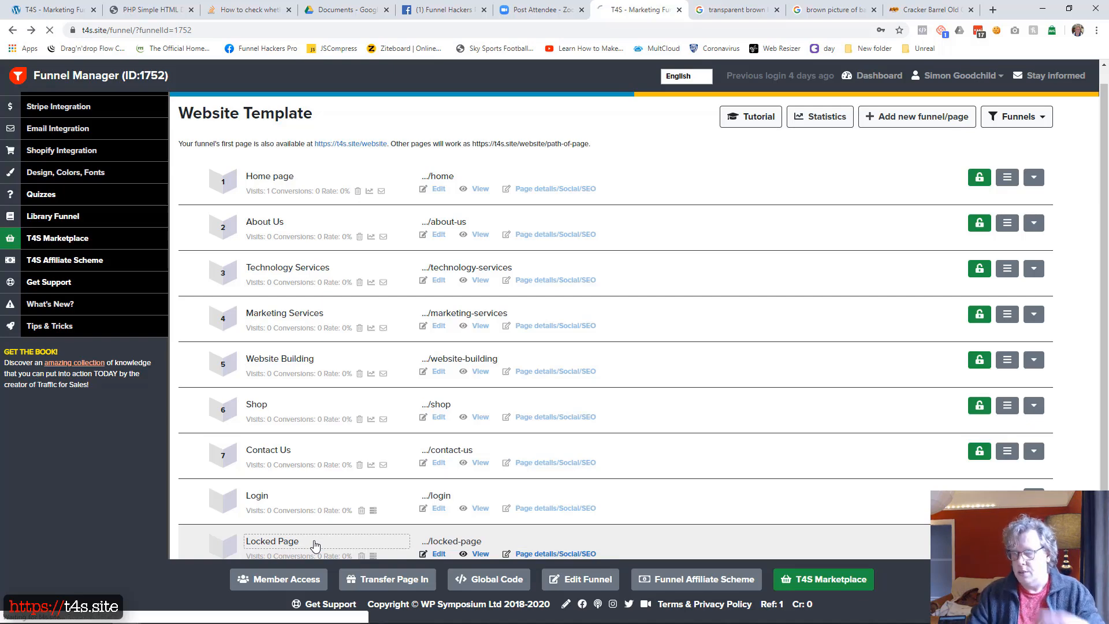
{"action": "scroll", "coordinate": [746, 429], "scroll_direction": "down", "scroll_amount": 2}
{"action": "left_click", "coordinate": [971, 455]}
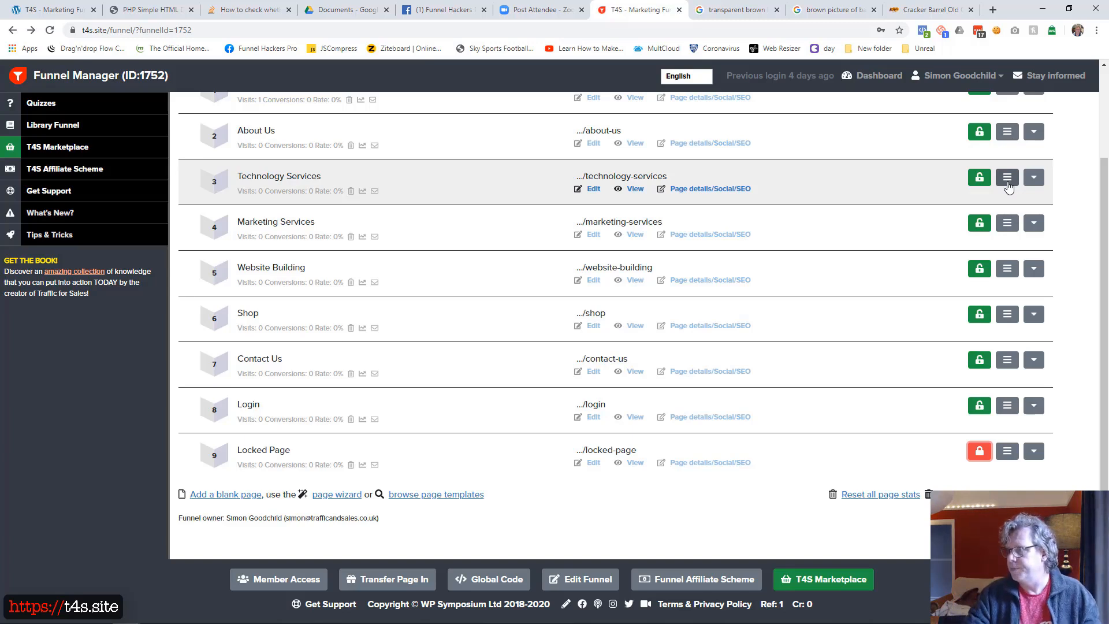
Include Home page, About Us and Shop as top-level menu items, with Technology Services, Marketing Services and Website Building as submenu items
{"action": "scroll", "coordinate": [1008, 185], "scroll_direction": "up", "scroll_amount": 2}
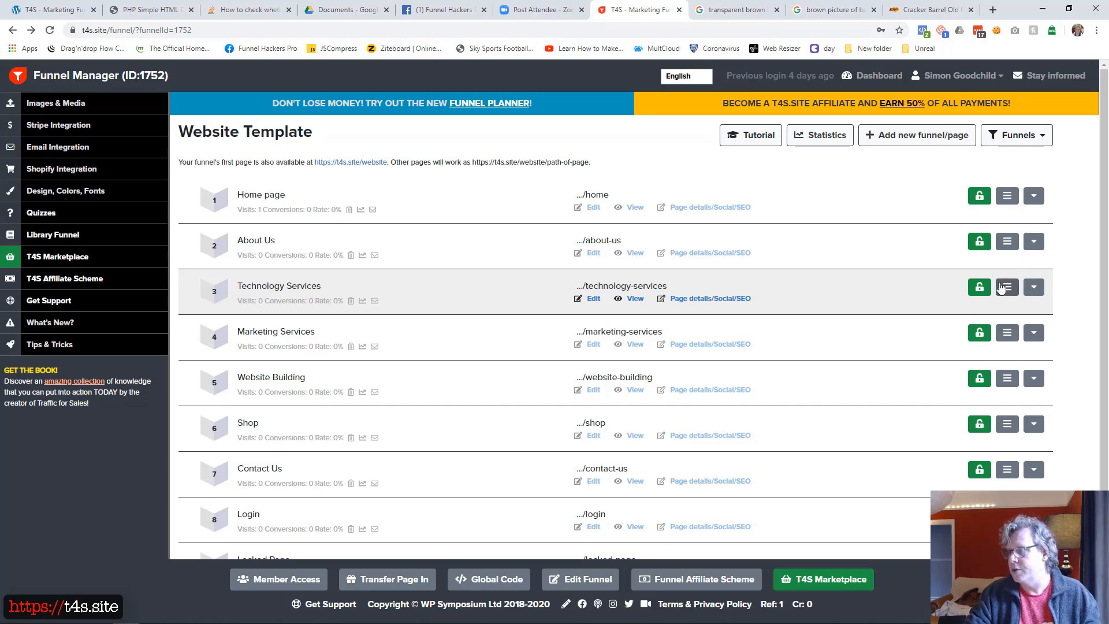
{"action": "left_click", "coordinate": [1006, 203]}
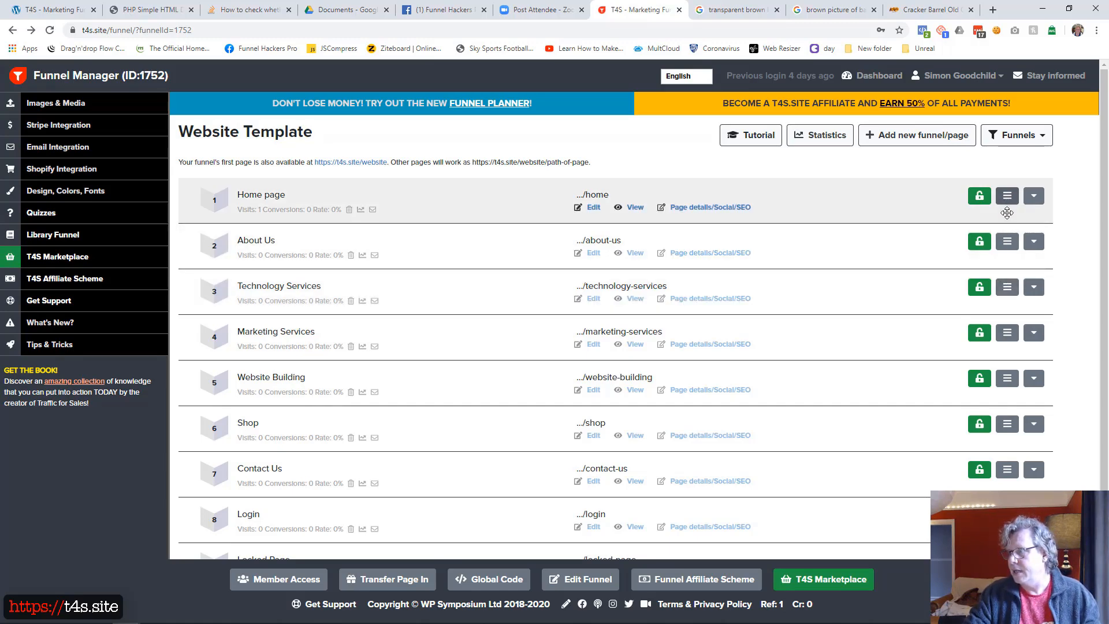
{"action": "left_click", "coordinate": [1009, 244]}
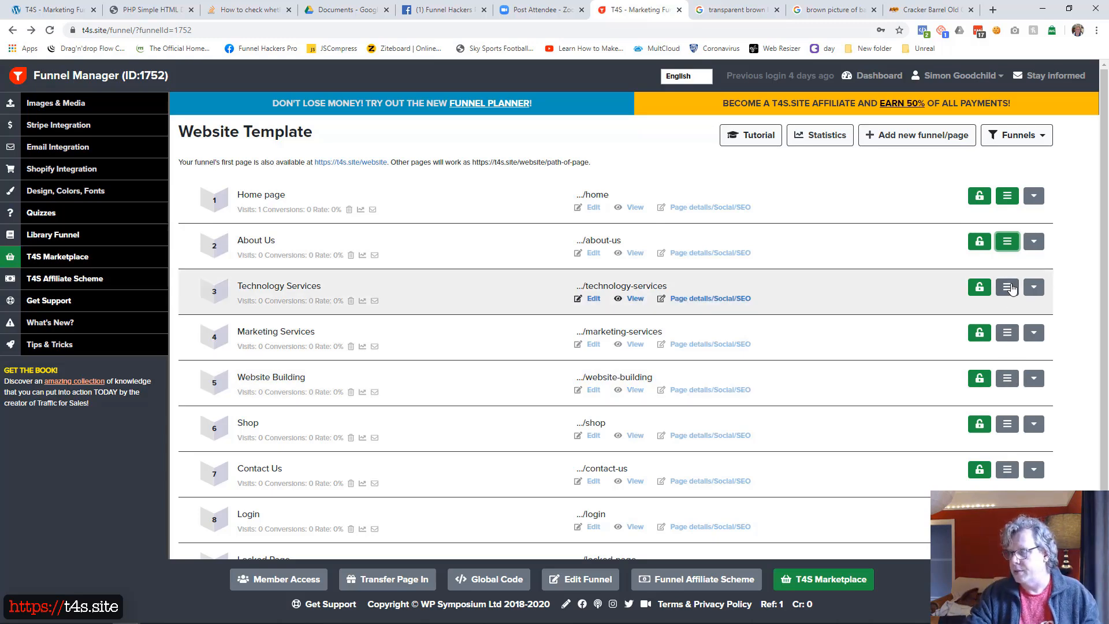
{"action": "left_click", "coordinate": [1009, 291]}
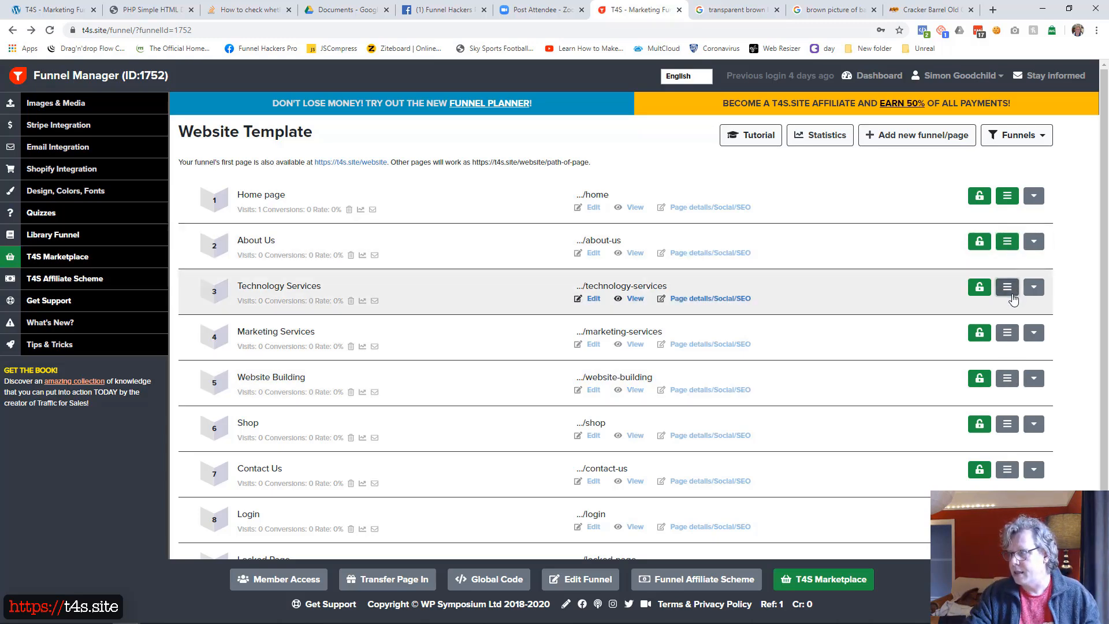
{"action": "left_click", "coordinate": [1007, 335]}
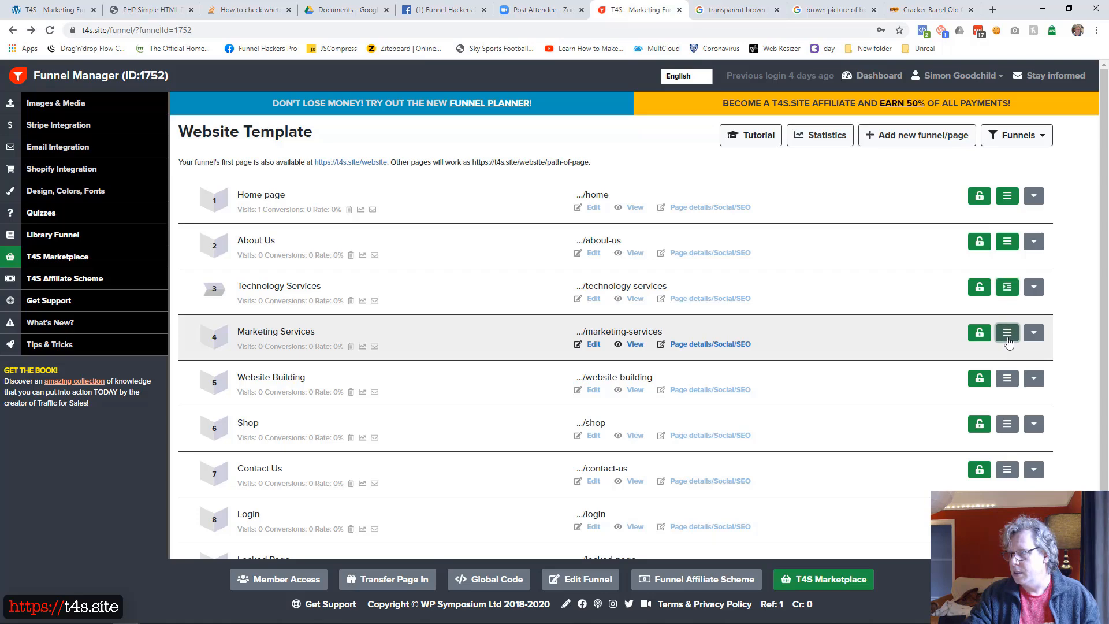
{"action": "left_click", "coordinate": [1007, 379]}
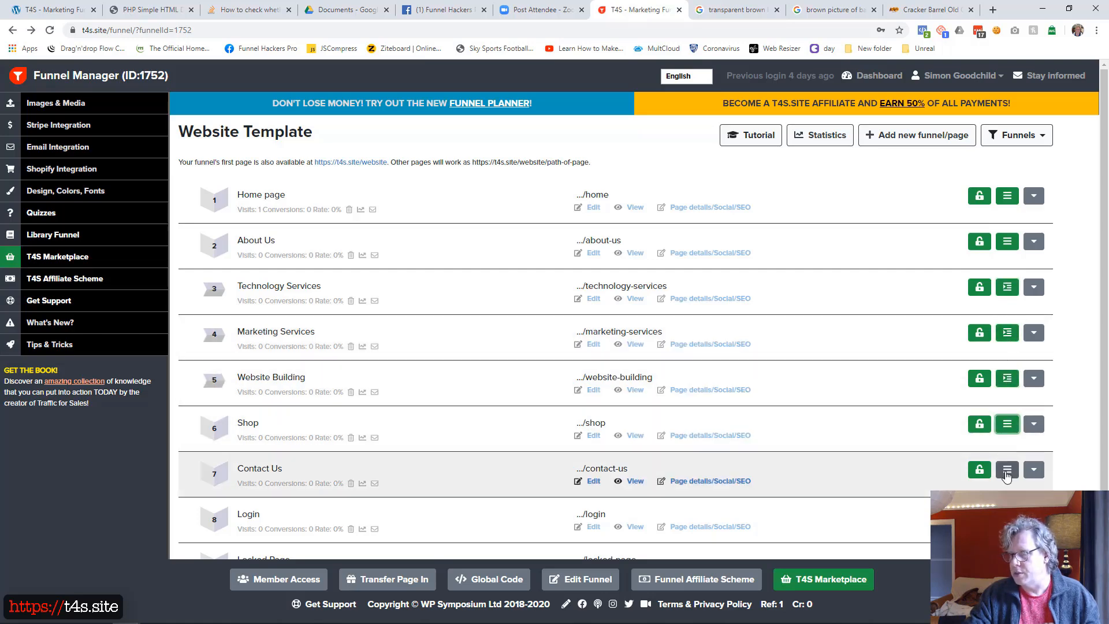
Include Contact Us, Login and Locked Page as top-level menu items
{"action": "left_click", "coordinate": [1007, 470]}
{"action": "left_click", "coordinate": [1007, 515]}
{"action": "scroll", "coordinate": [1005, 413], "scroll_direction": "down", "scroll_amount": 2}
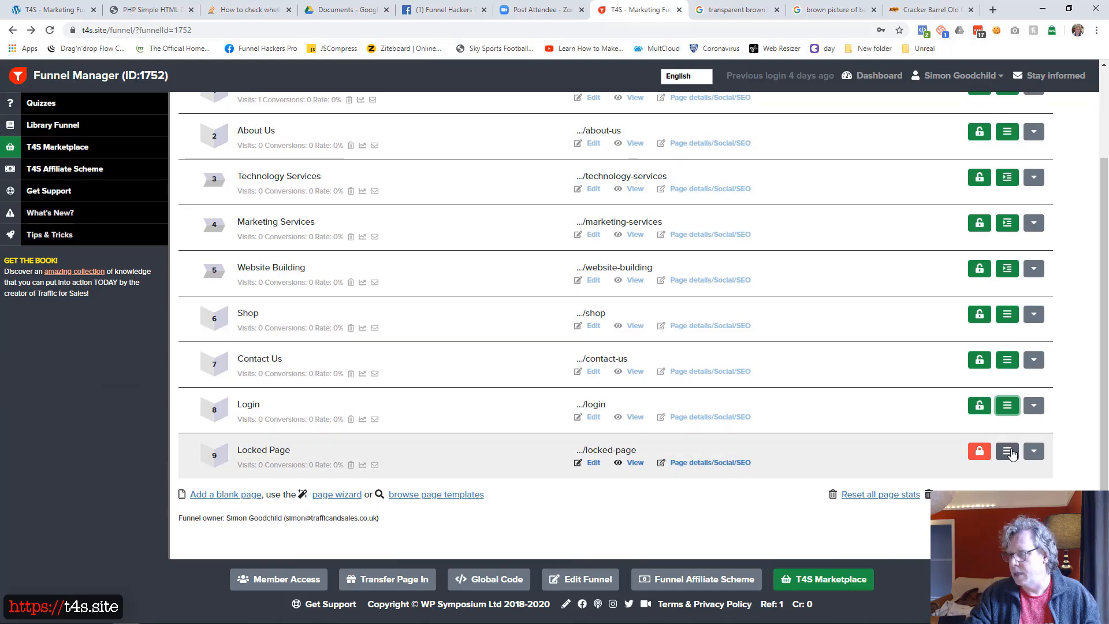
{"action": "left_click", "coordinate": [1007, 452]}
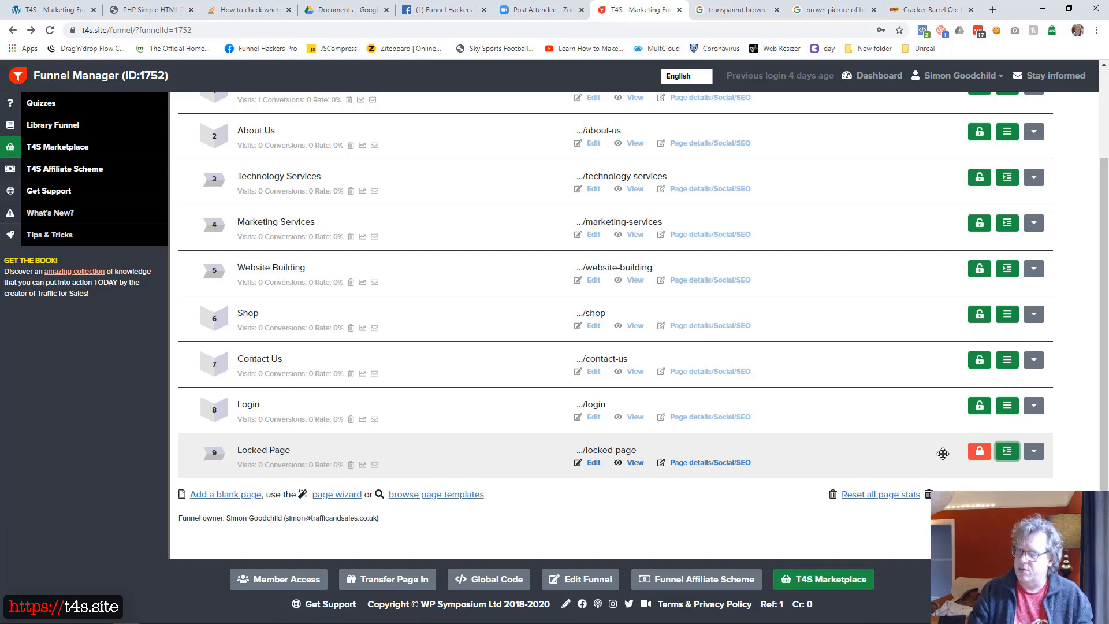
{"action": "left_click", "coordinate": [1007, 455]}
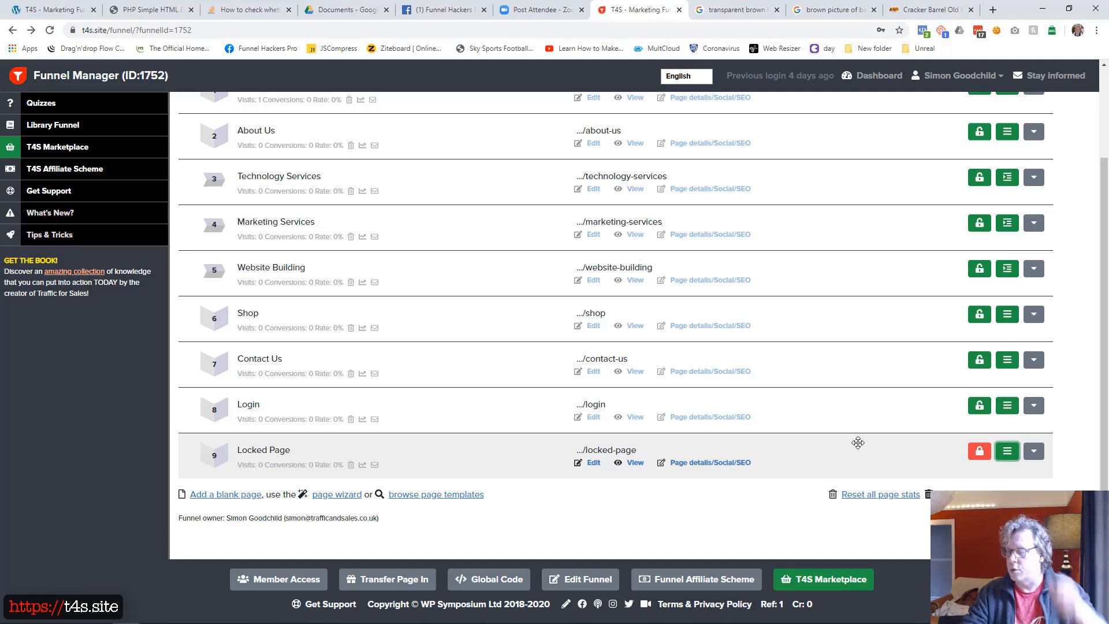
Move the Contact Us page to the end of the page list, after Locked Page
{"action": "left_click_drag", "start_coordinate": [854, 358], "coordinate": [857, 463]}
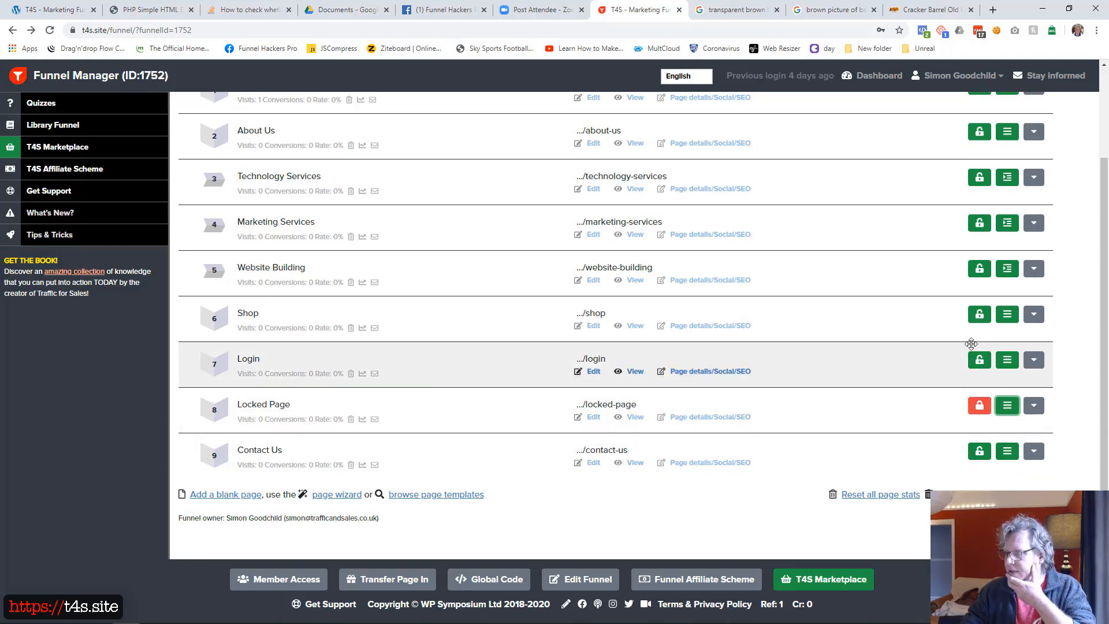
{"action": "scroll", "coordinate": [919, 325], "scroll_direction": "up", "scroll_amount": 2}
{"action": "scroll", "coordinate": [918, 323], "scroll_direction": "down", "scroll_amount": 3}
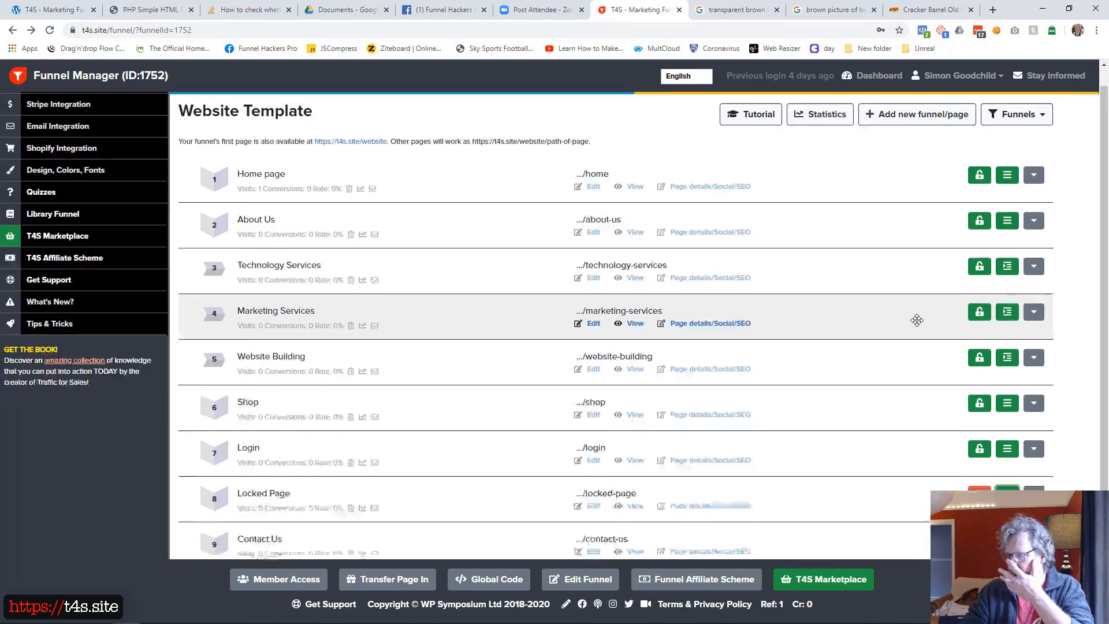
{"action": "scroll", "coordinate": [917, 321], "scroll_direction": "up", "scroll_amount": 3}
{"action": "scroll", "coordinate": [917, 321], "scroll_direction": "down", "scroll_amount": 3}
{"action": "scroll", "coordinate": [917, 321], "scroll_direction": "up", "scroll_amount": 3}
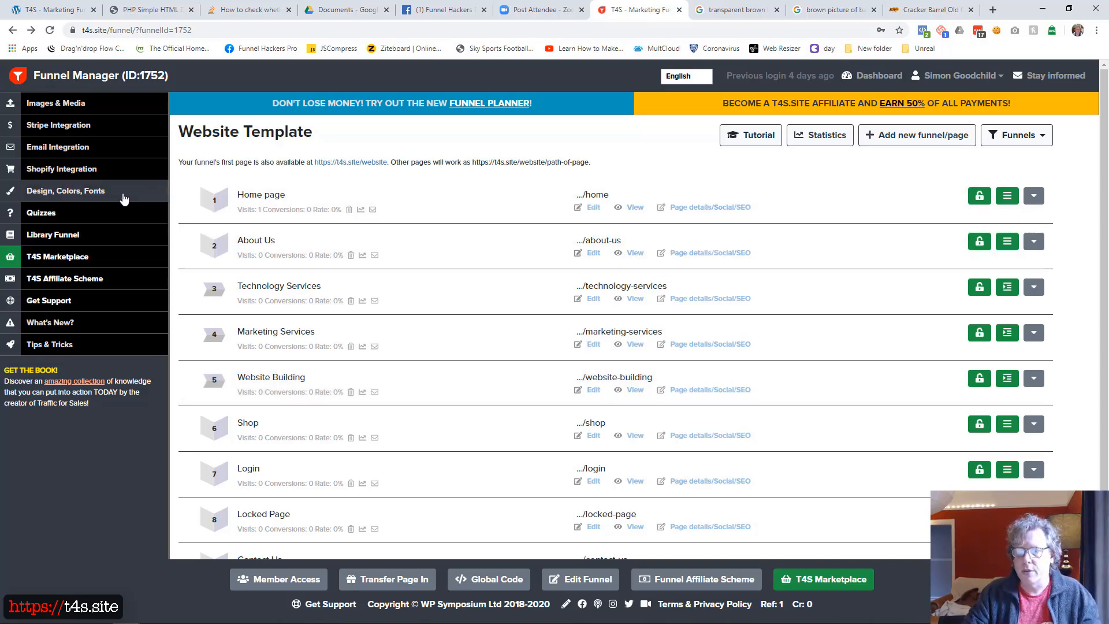
Set the funnel's site layout for pages with a menu to Do not display (using Menu page element), and save the design settings
{"action": "left_click", "coordinate": [103, 197]}
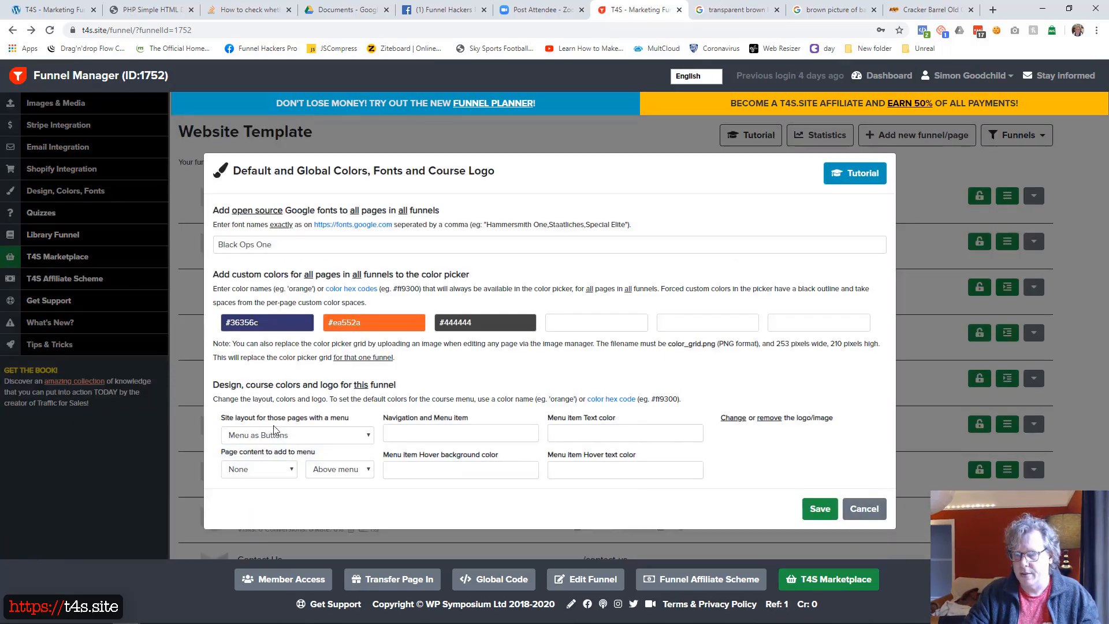
{"action": "left_click", "coordinate": [339, 435]}
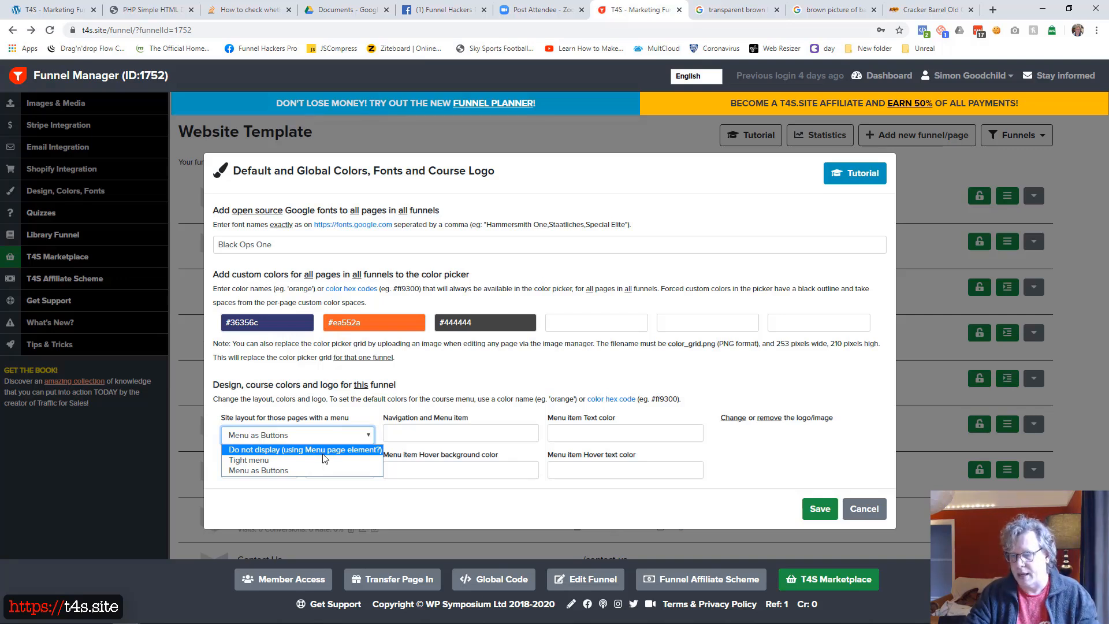
{"action": "left_click", "coordinate": [334, 451]}
{"action": "left_click", "coordinate": [820, 510]}
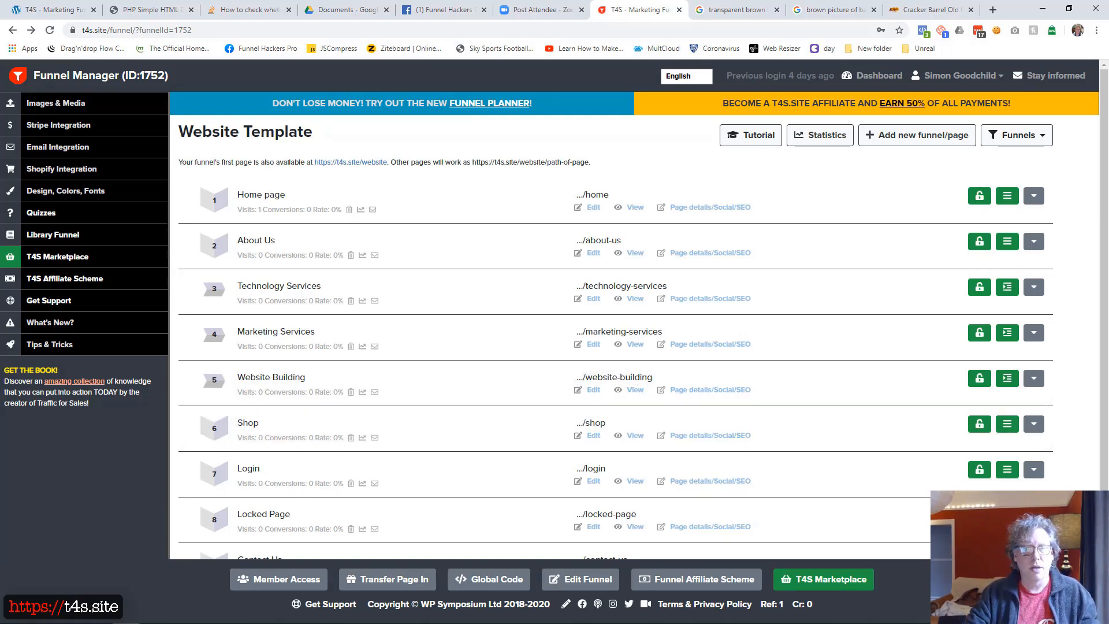
Open the Home page for editing and add a two-column container
{"action": "left_click_drag", "start_coordinate": [0, 23], "coordinate": [664, 93]}
{"action": "left_click", "coordinate": [1031, 173]}
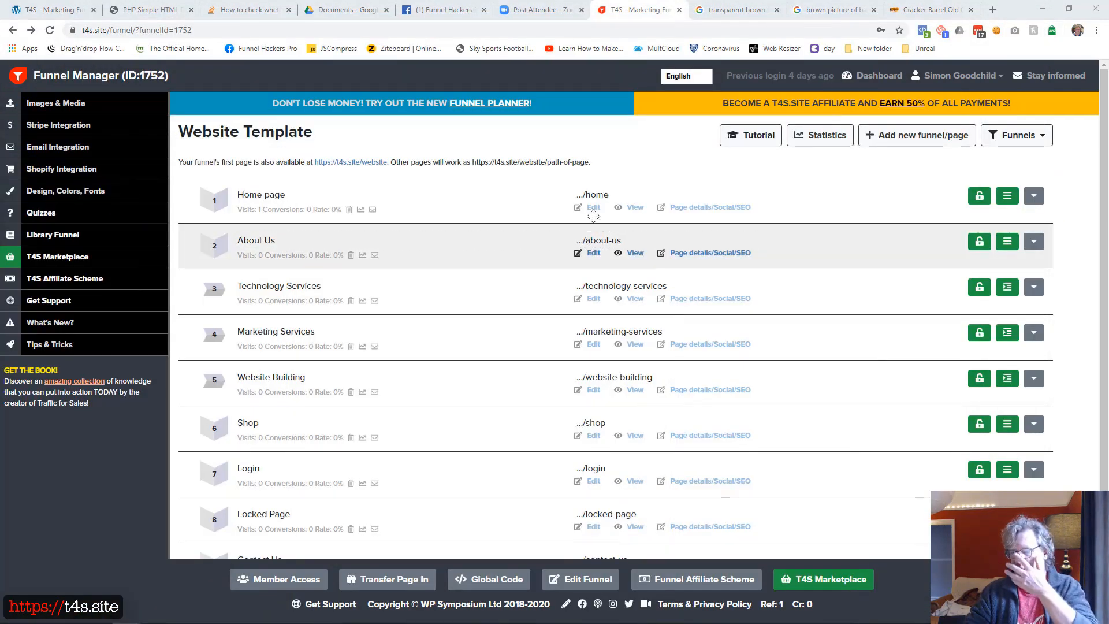
{"action": "left_click", "coordinate": [593, 209]}
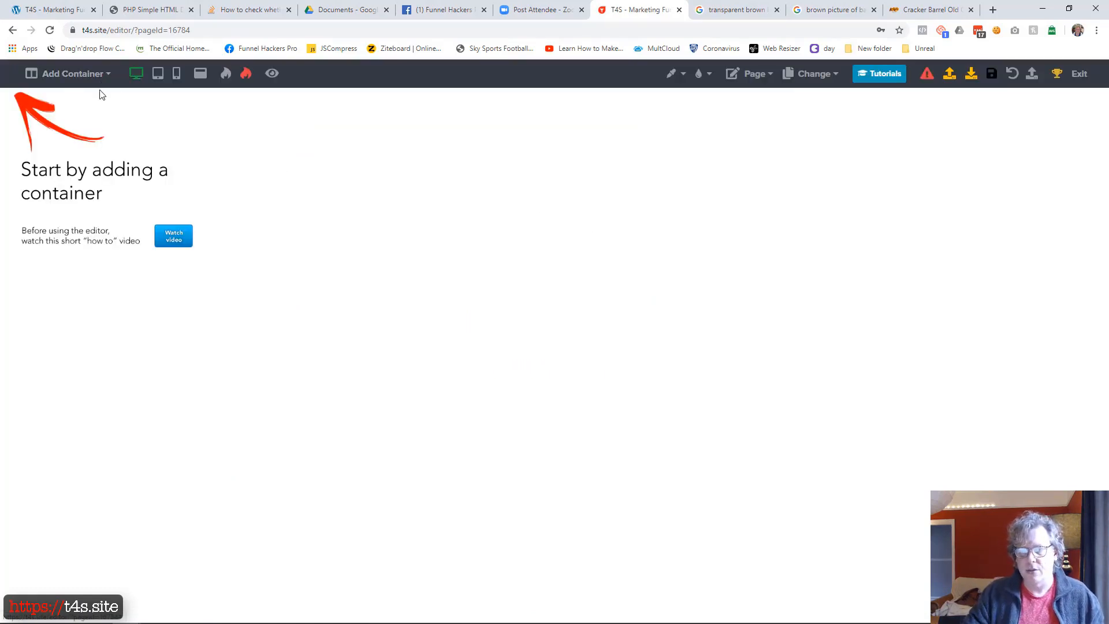
{"action": "left_click", "coordinate": [72, 74]}
{"action": "left_click", "coordinate": [81, 118]}
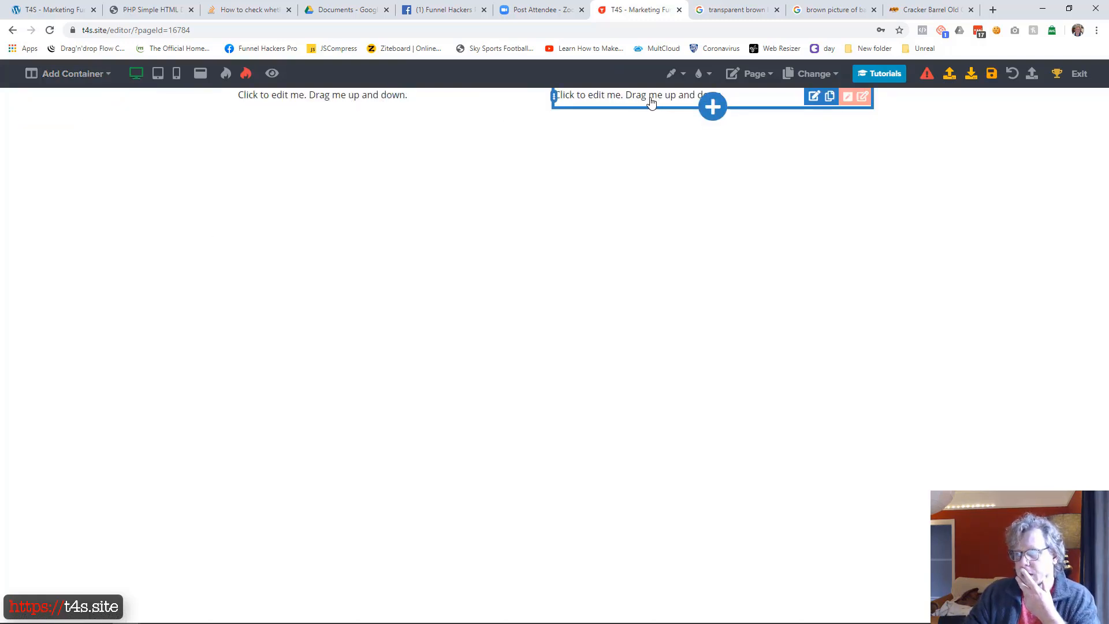
Add an image element to the second column, upload the Cracker Barrel logo PNG from the Desktop and insert it as the default image
{"action": "left_click", "coordinate": [712, 106]}
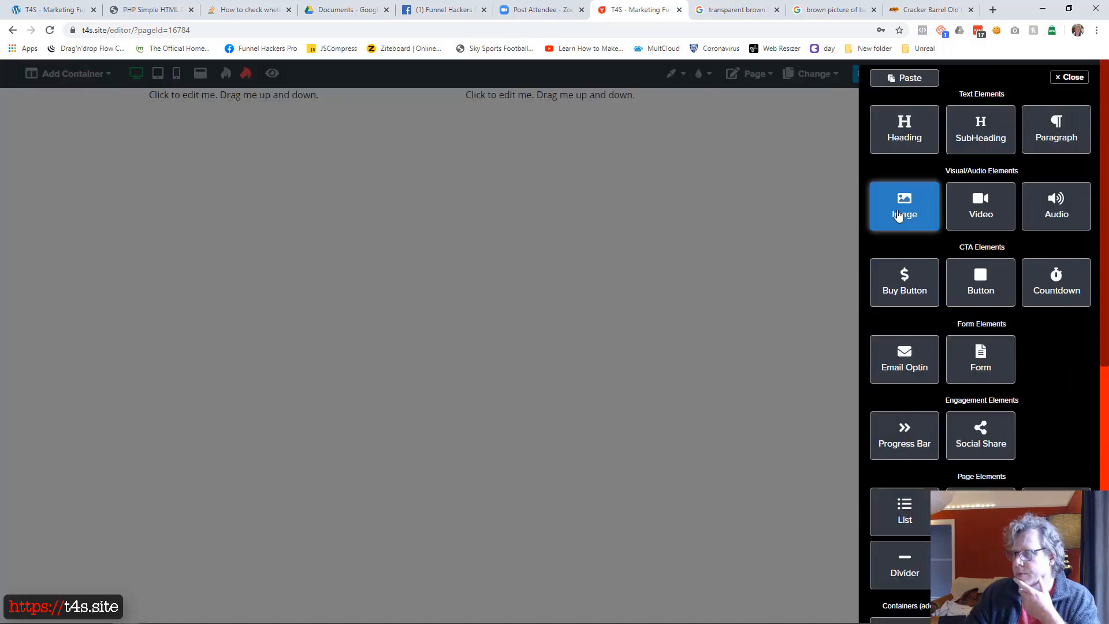
{"action": "left_click", "coordinate": [897, 216]}
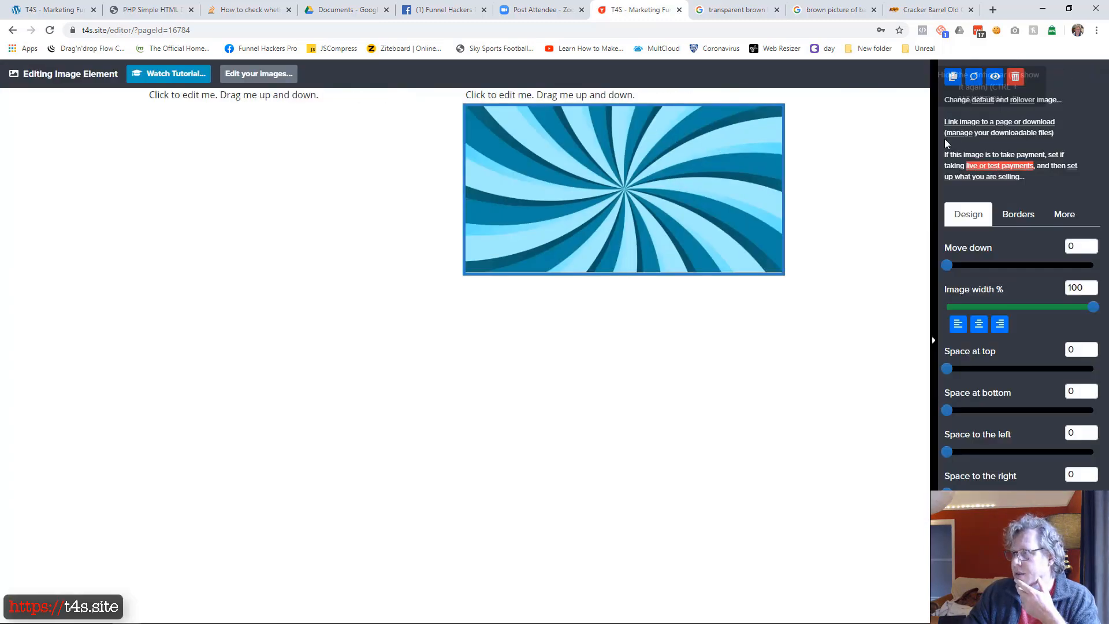
{"action": "left_click", "coordinate": [978, 101]}
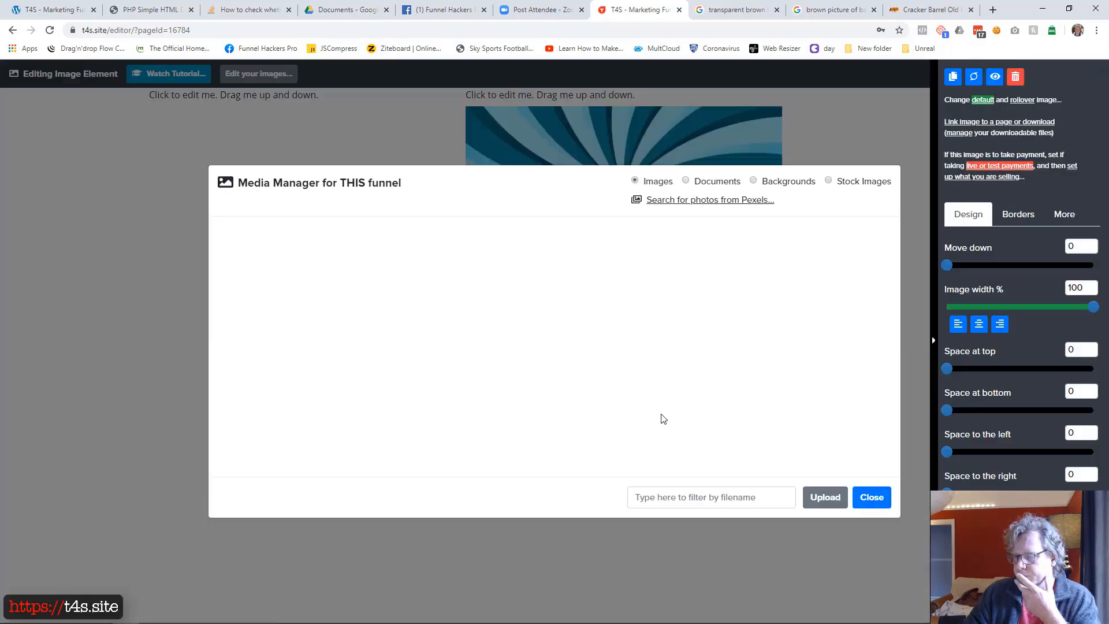
{"action": "left_click", "coordinate": [820, 497]}
{"action": "left_click", "coordinate": [468, 290]}
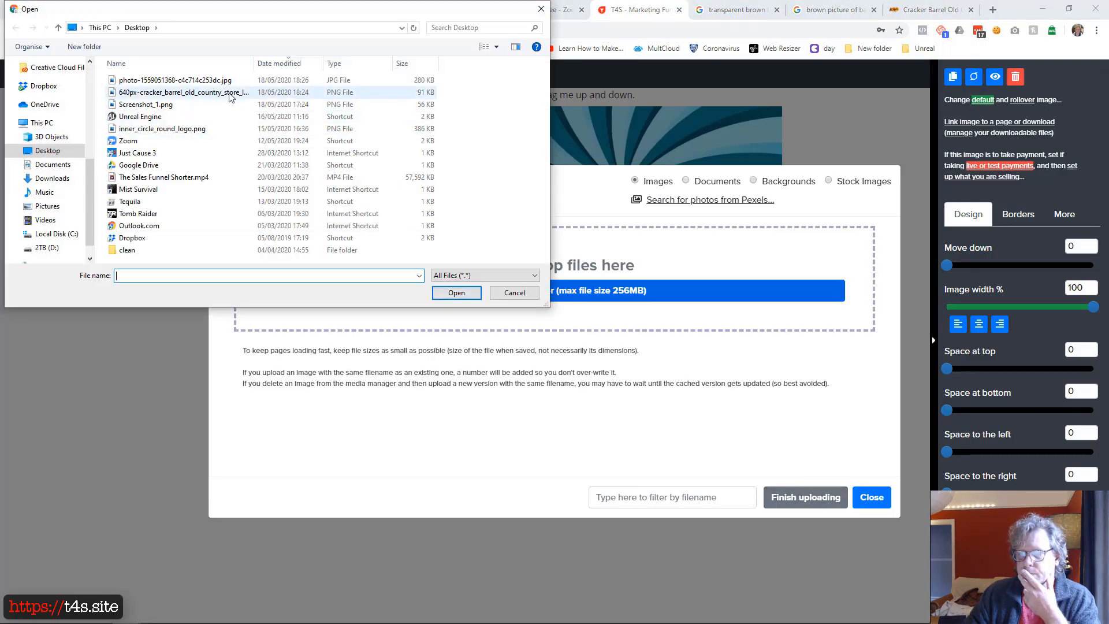
{"action": "double_click", "coordinate": [230, 97]}
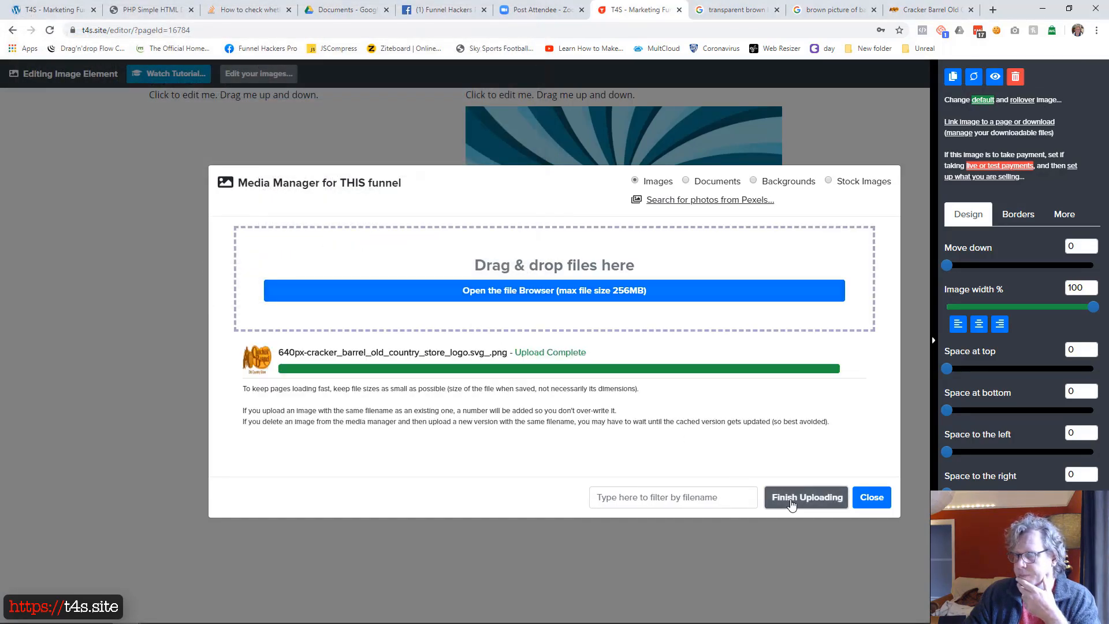
{"action": "left_click", "coordinate": [791, 497]}
{"action": "left_click", "coordinate": [301, 261]}
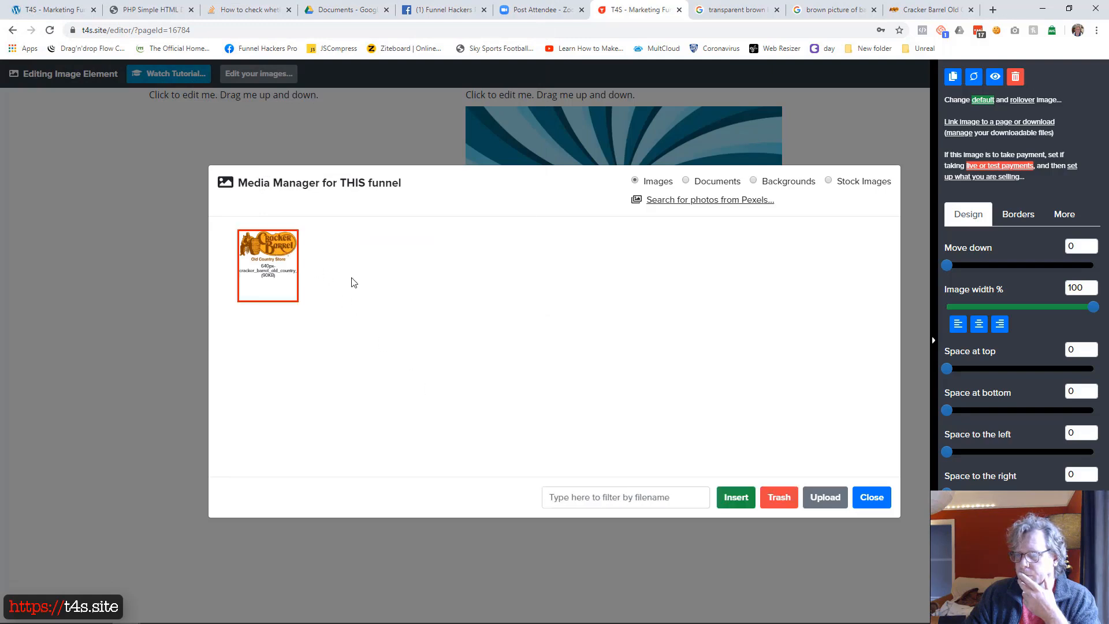
{"action": "left_click", "coordinate": [735, 498]}
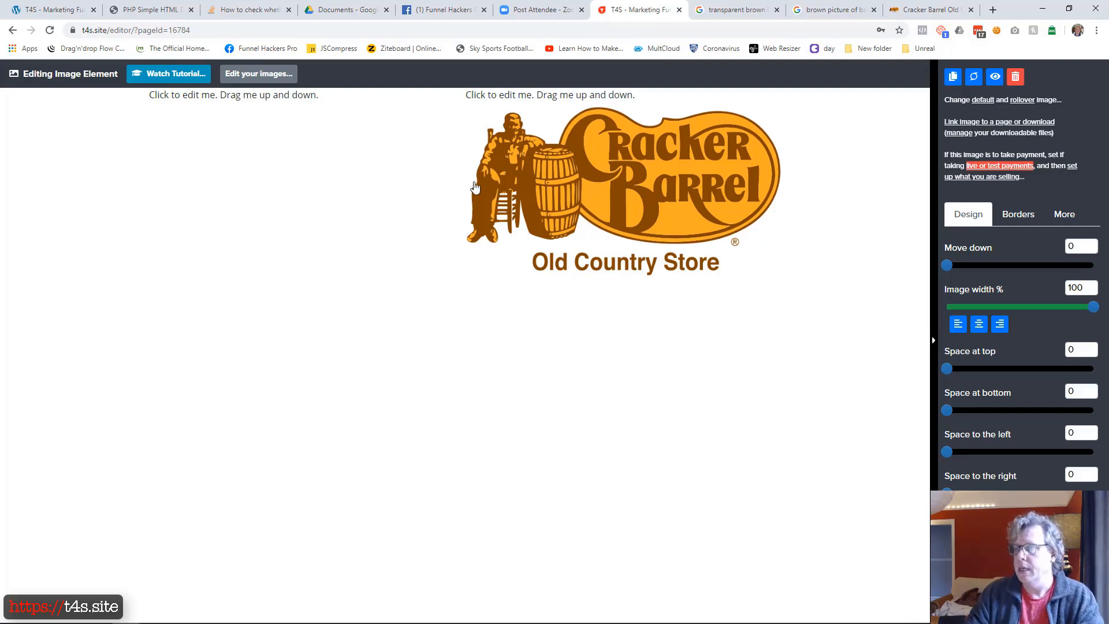
Delete the placeholder text above the logo and shift the column divider so the logo column becomes much narrower than the first column
{"action": "left_click", "coordinate": [549, 102]}
{"action": "left_click", "coordinate": [594, 102]}
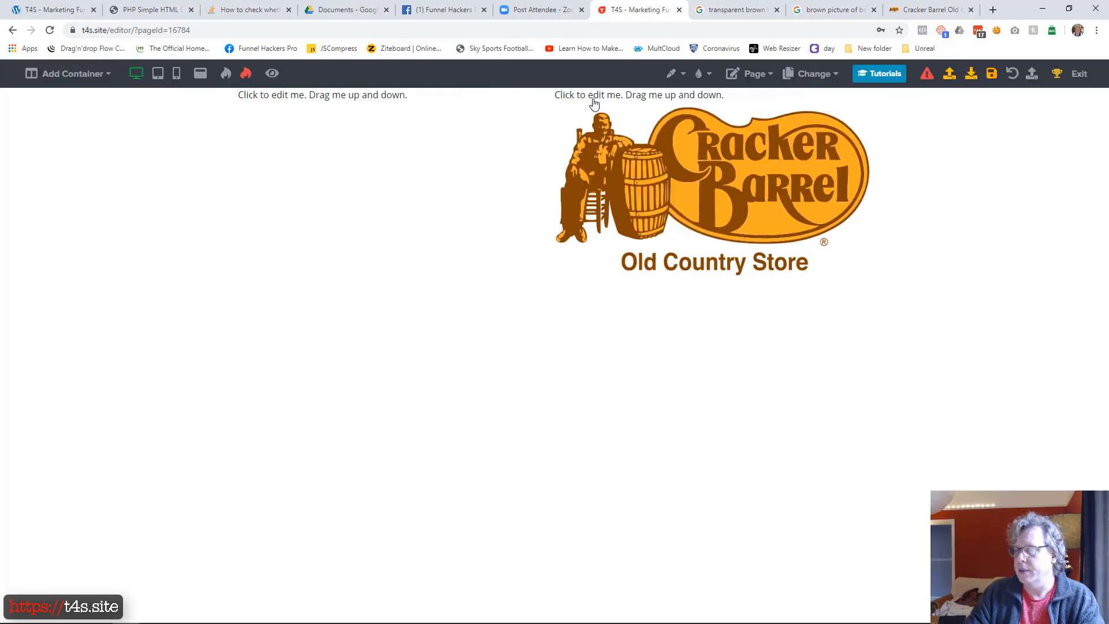
{"action": "left_click", "coordinate": [1014, 77]}
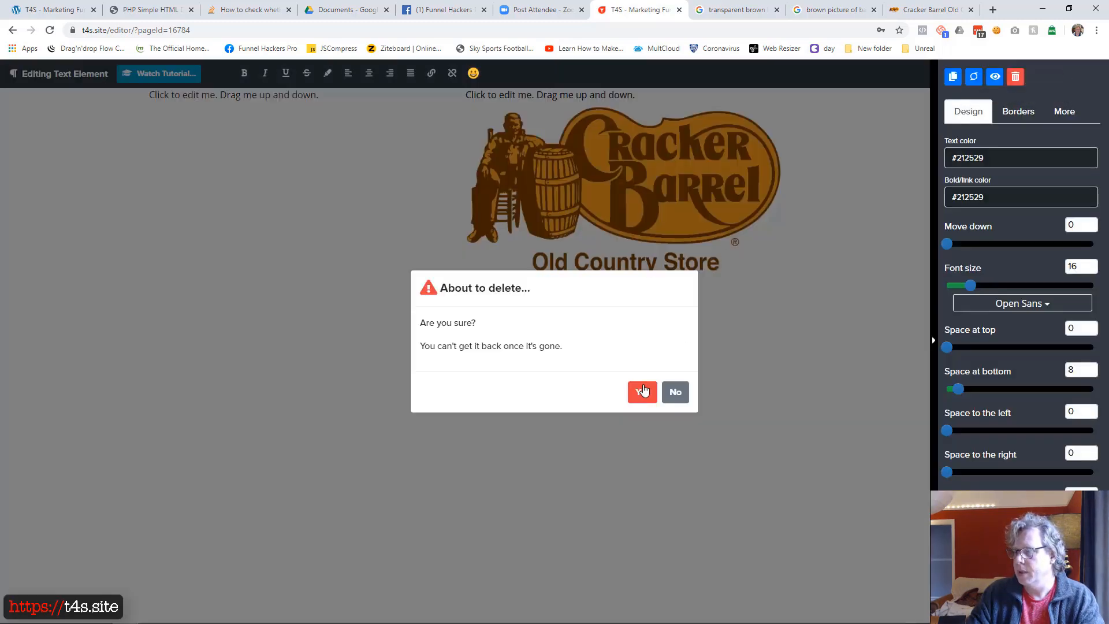
{"action": "left_click", "coordinate": [642, 392]}
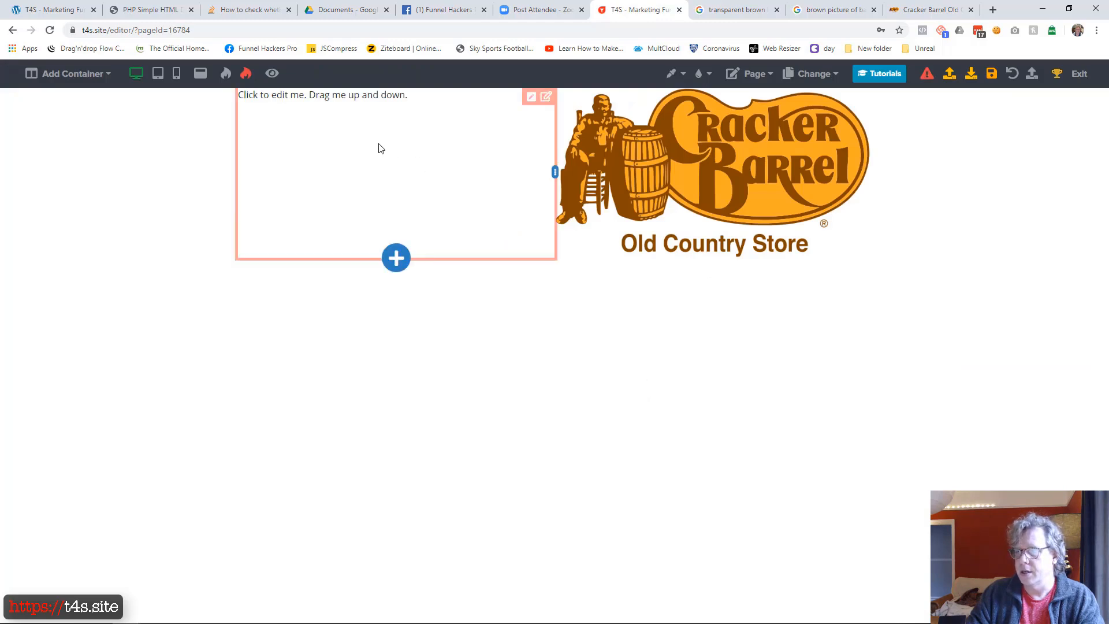
{"action": "left_click_drag", "start_coordinate": [556, 173], "coordinate": [730, 160]}
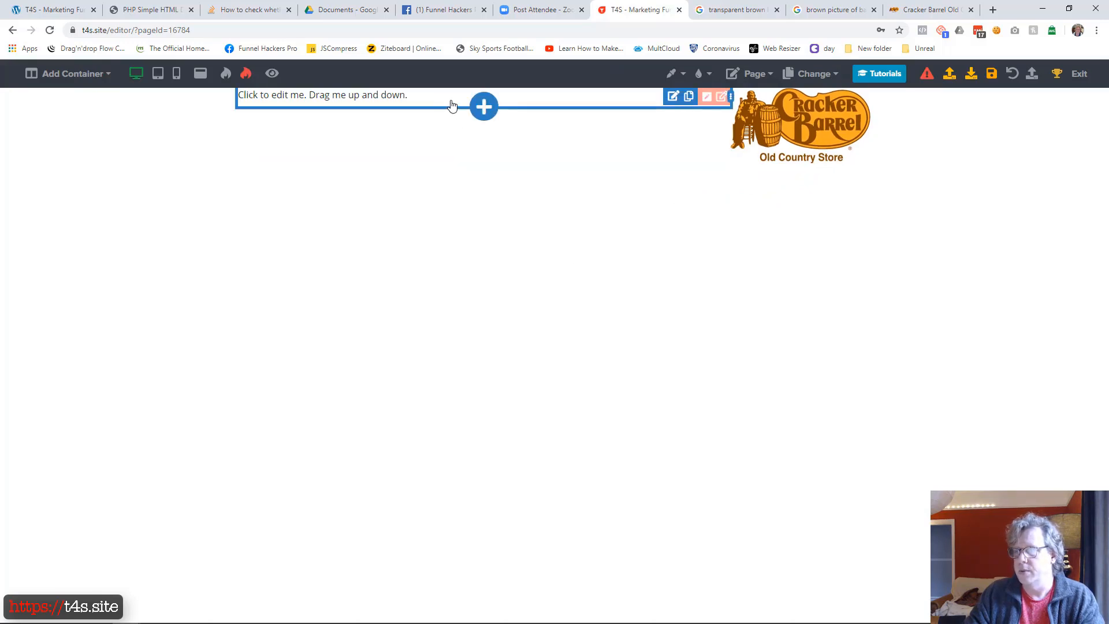
Add a menu element to the first column and delete the placeholder text above it
{"action": "left_click", "coordinate": [484, 106]}
{"action": "scroll", "coordinate": [926, 351], "scroll_direction": "down", "scroll_amount": 5}
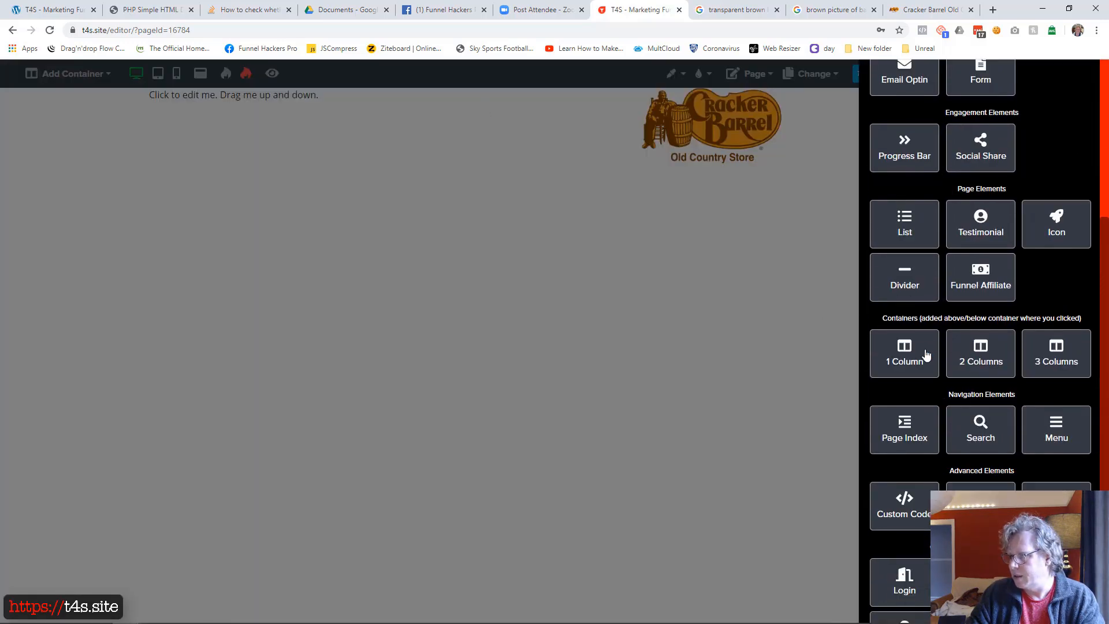
{"action": "left_click", "coordinate": [1039, 426]}
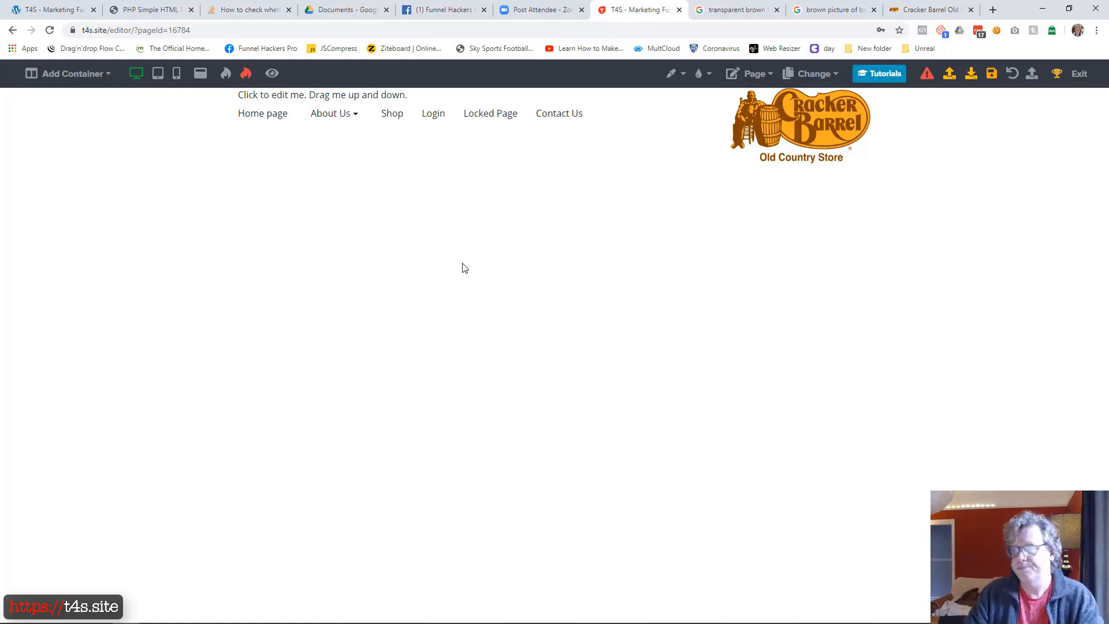
{"action": "left_click", "coordinate": [433, 103]}
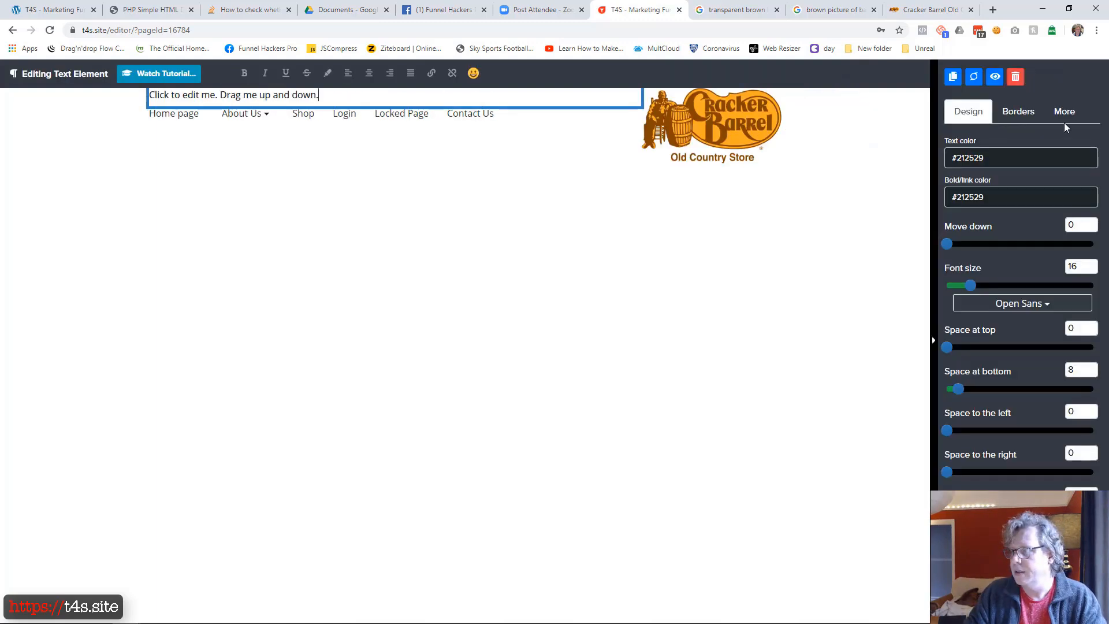
{"action": "left_click", "coordinate": [1015, 76]}
{"action": "left_click", "coordinate": [640, 392]}
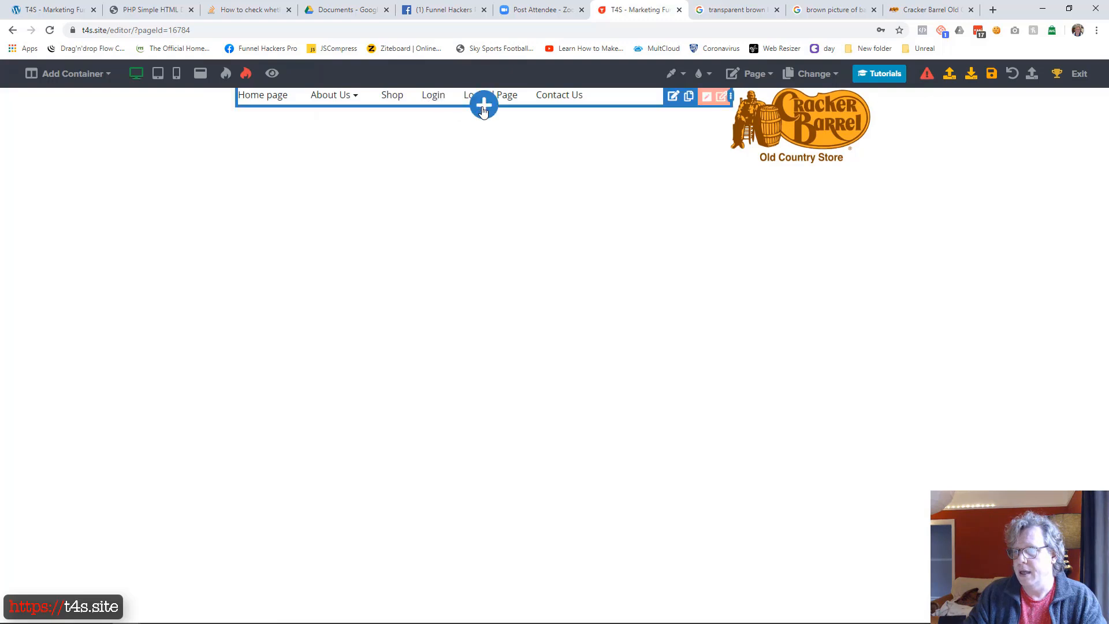
Add a paragraph below the menu containing the business telephone number after "Tel:" and the support e-mail address after "Email:"
{"action": "left_click", "coordinate": [484, 110]}
{"action": "left_click", "coordinate": [1048, 131]}
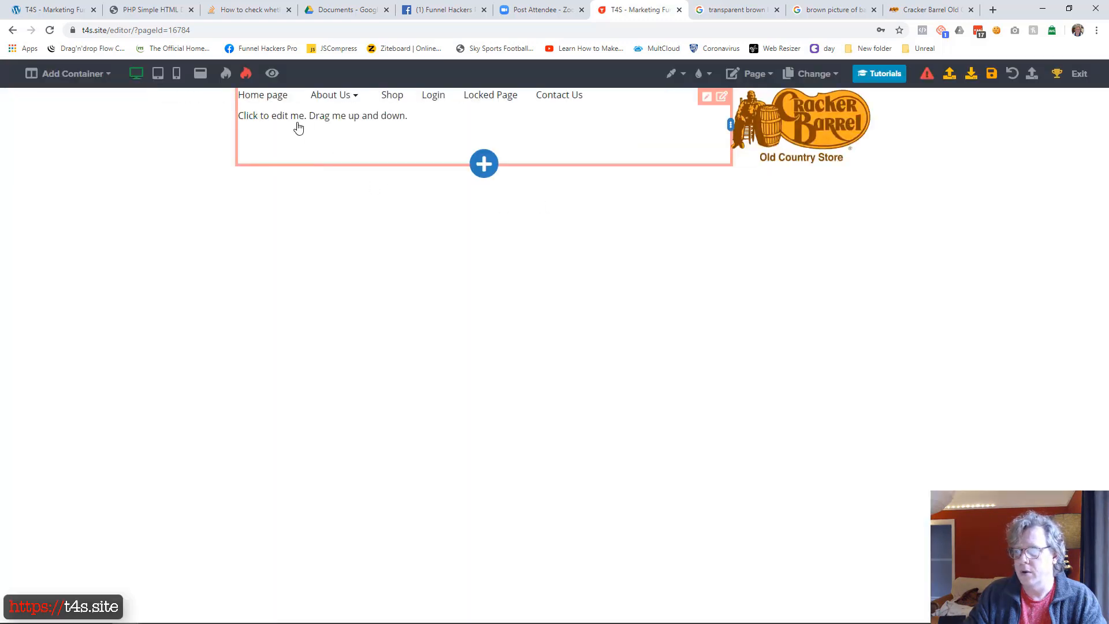
{"action": "left_click", "coordinate": [299, 127]}
{"action": "triple_click", "coordinate": [296, 124]}
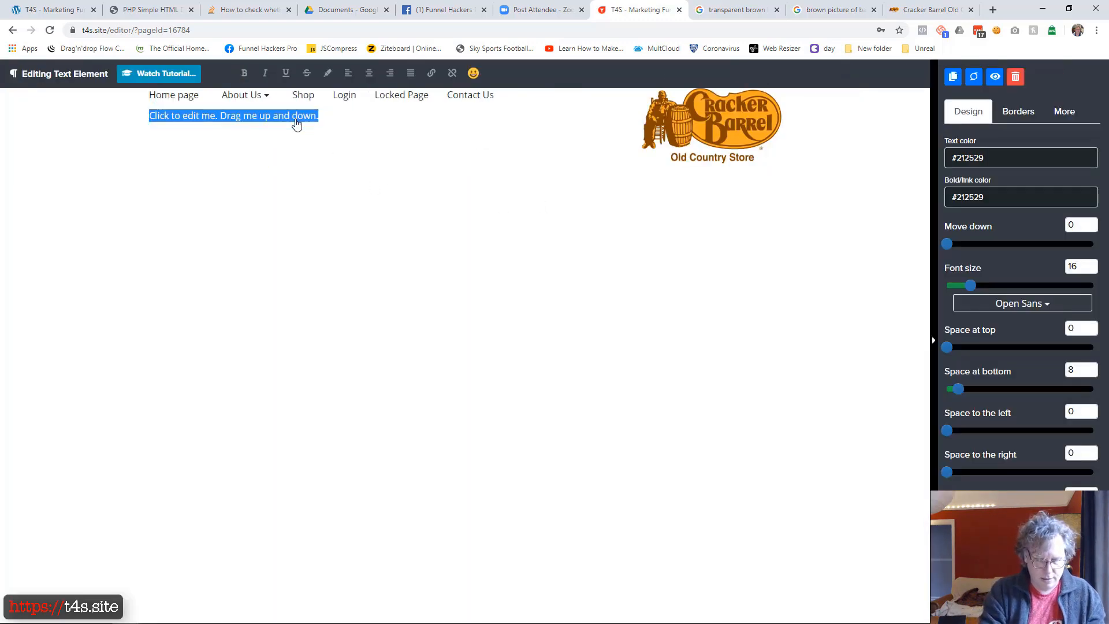
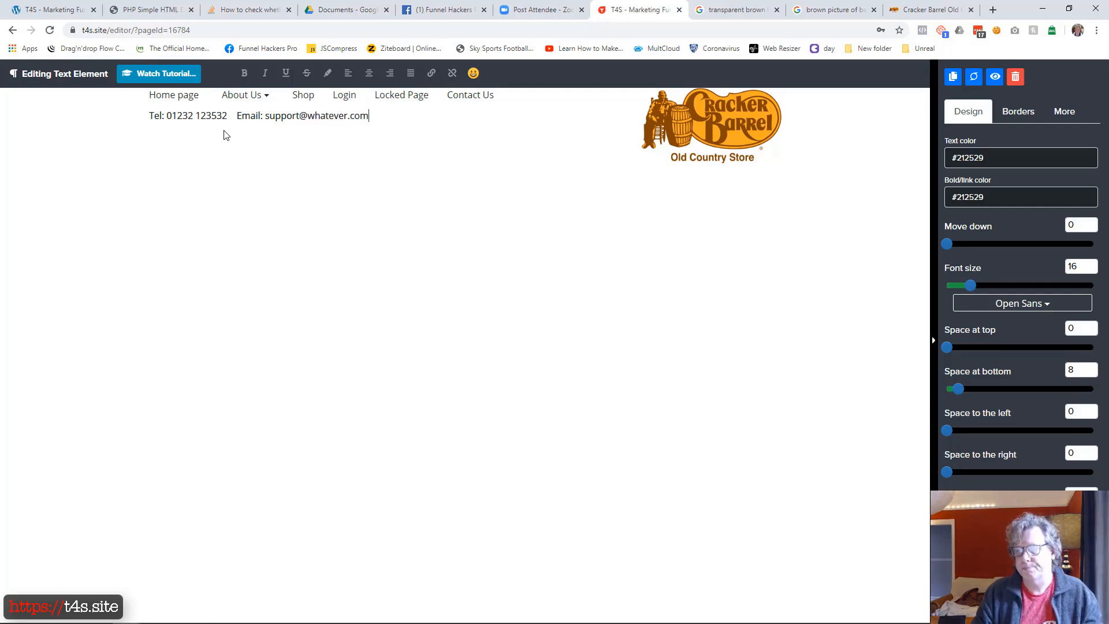
Underline the support e-mail address in the contact line
{"action": "key", "text": "ctrl+shift+Left"}
{"action": "key", "text": "ctrl+shift+Left"}
{"action": "key", "text": "ctrl+shift+Left"}
{"action": "key", "text": "ctrl+shift+Left"}
{"action": "key", "text": "ctrl+shift+Left"}
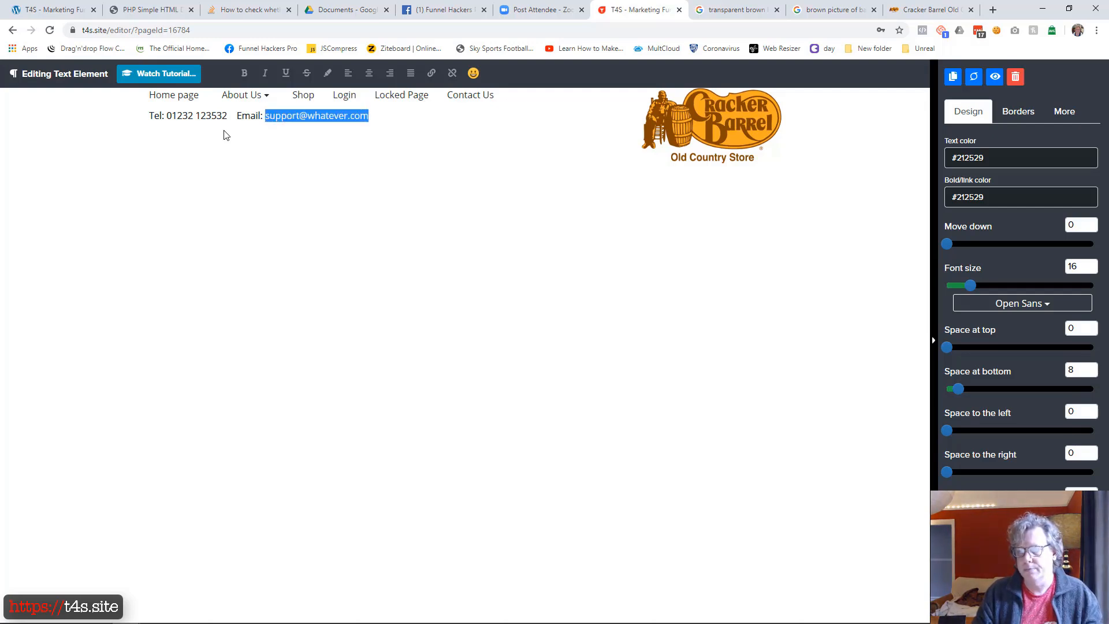
{"action": "left_click", "coordinate": [286, 73]}
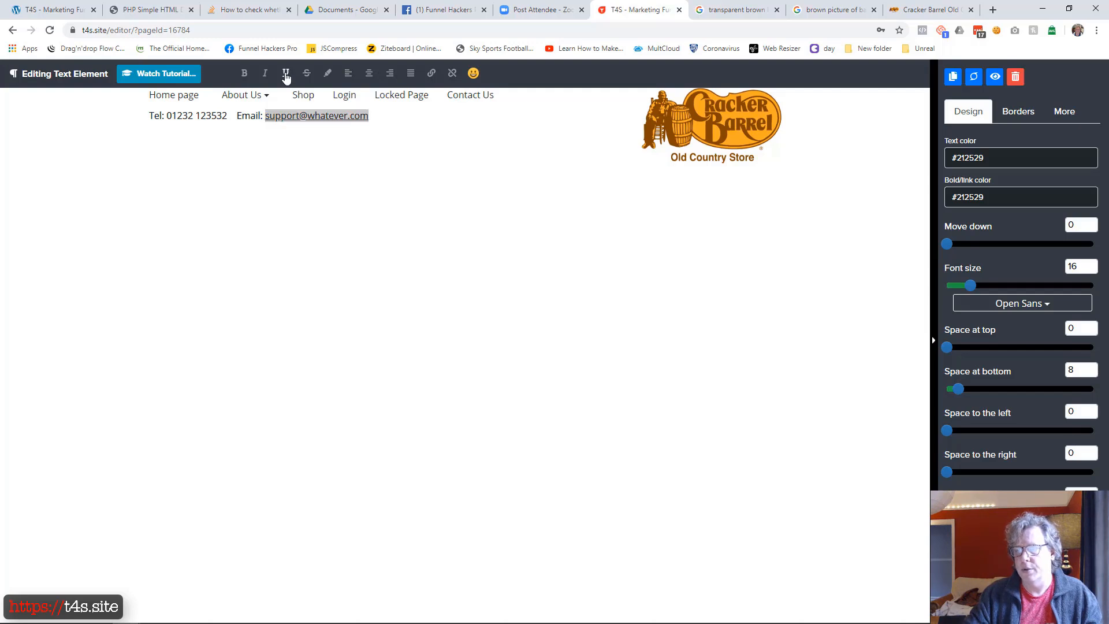
Hyperlink the underlined e-mail address to the same address, using the Sending an email option
{"action": "left_click", "coordinate": [431, 73]}
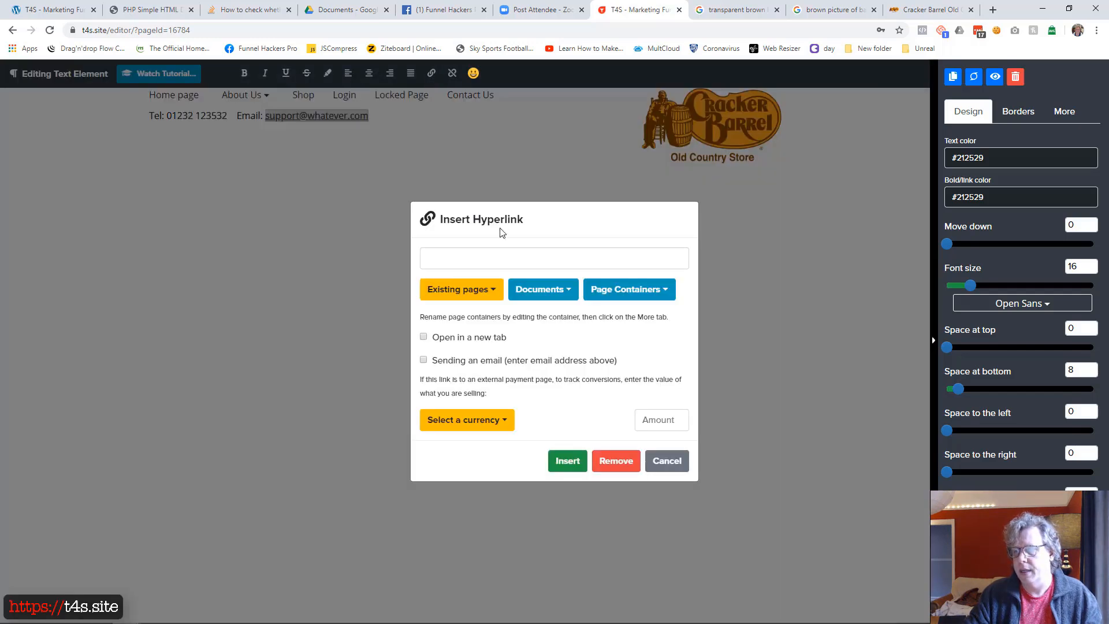
{"action": "type", "text": "Key Benefit your customers will receive"}
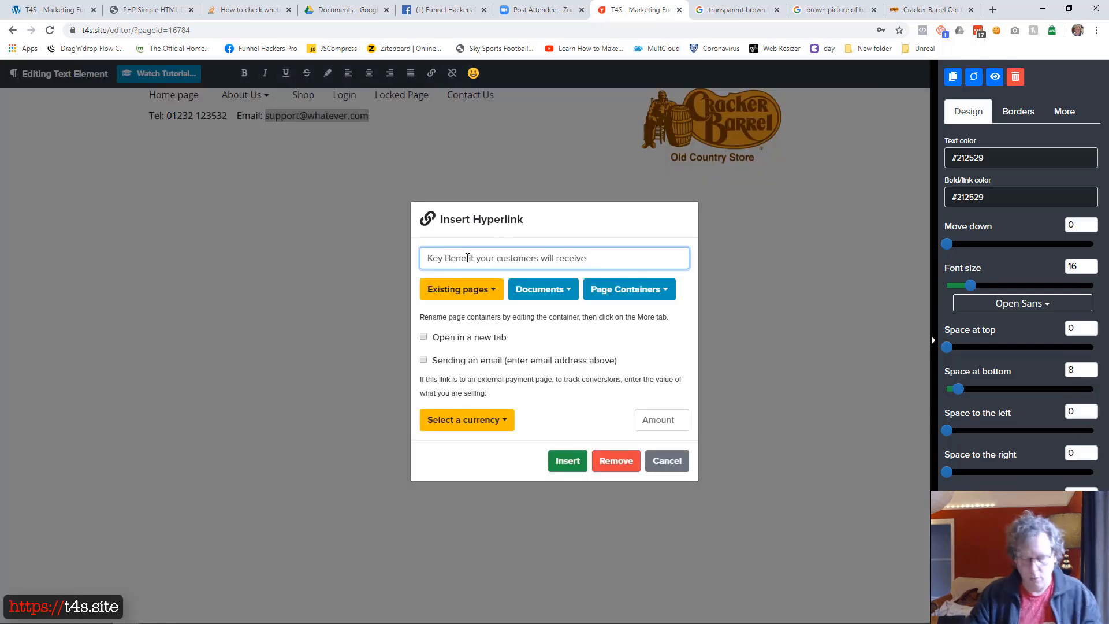
{"action": "key", "text": "ctrl+a"}
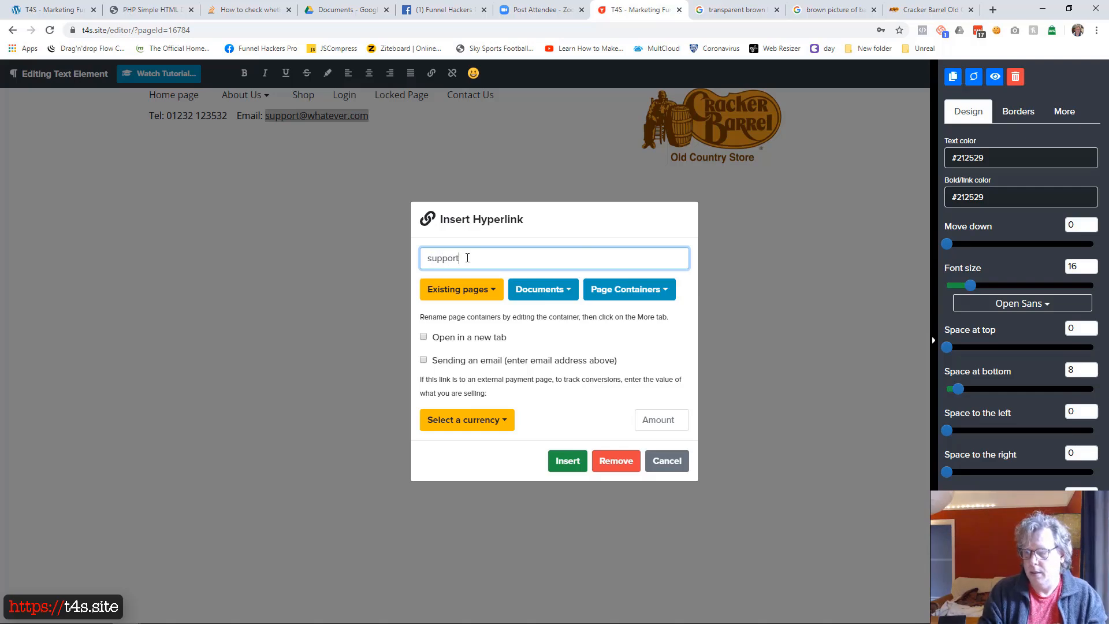
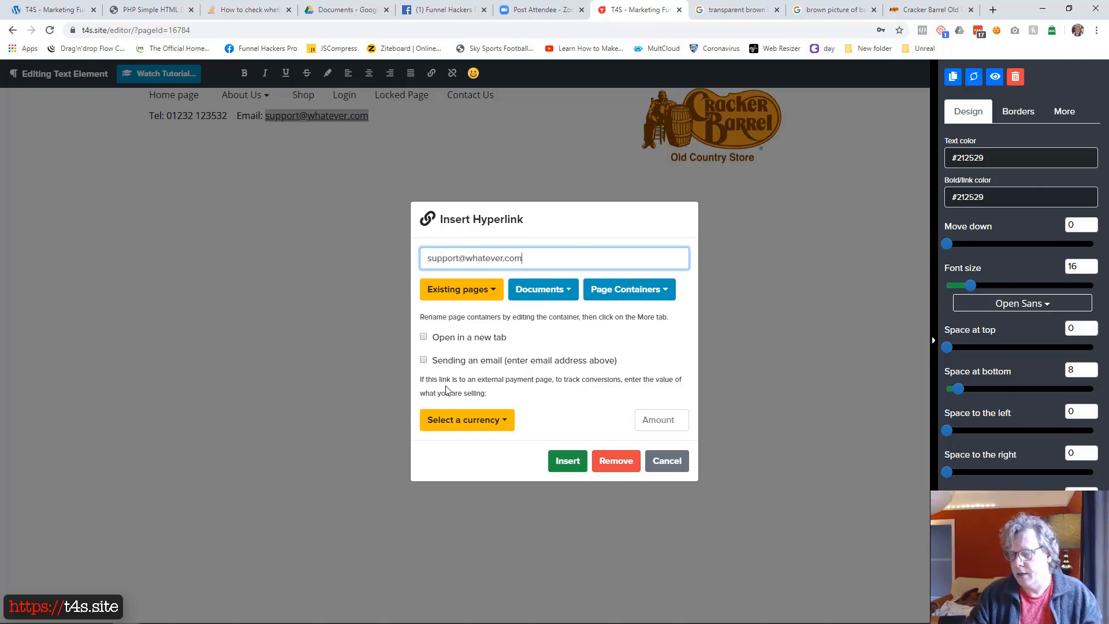
{"action": "left_click", "coordinate": [423, 360]}
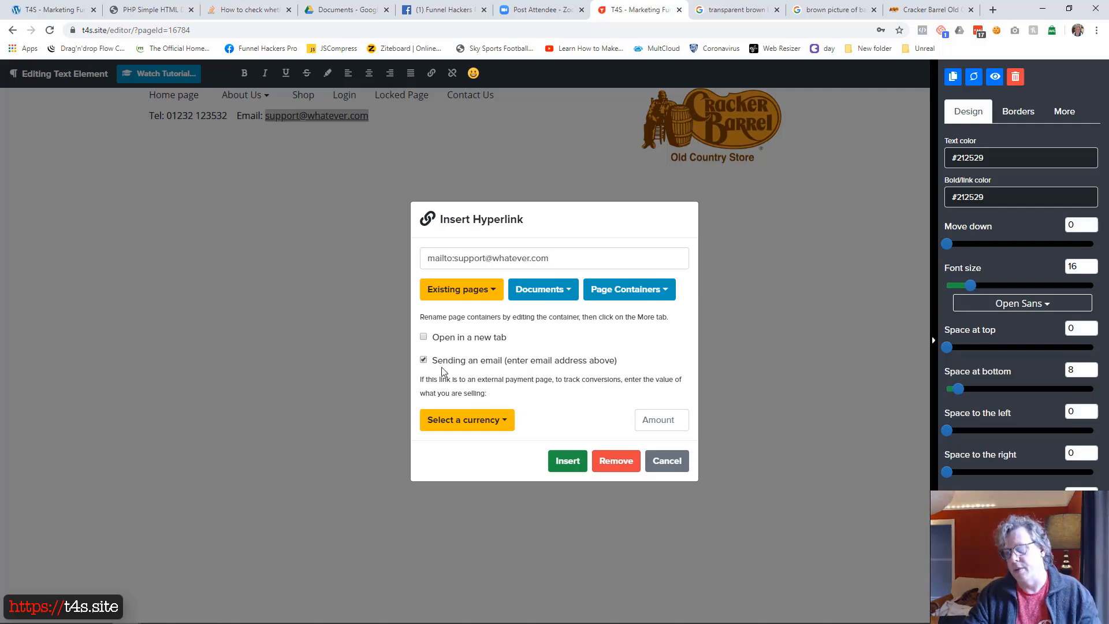
{"action": "left_click", "coordinate": [565, 464]}
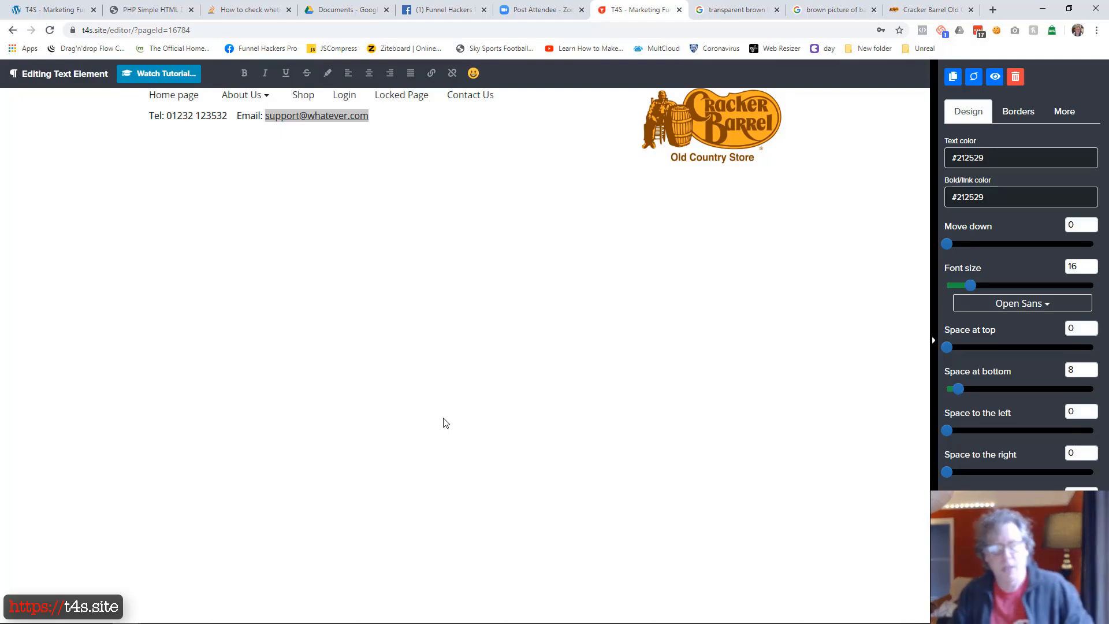
{"action": "left_click", "coordinate": [490, 155]}
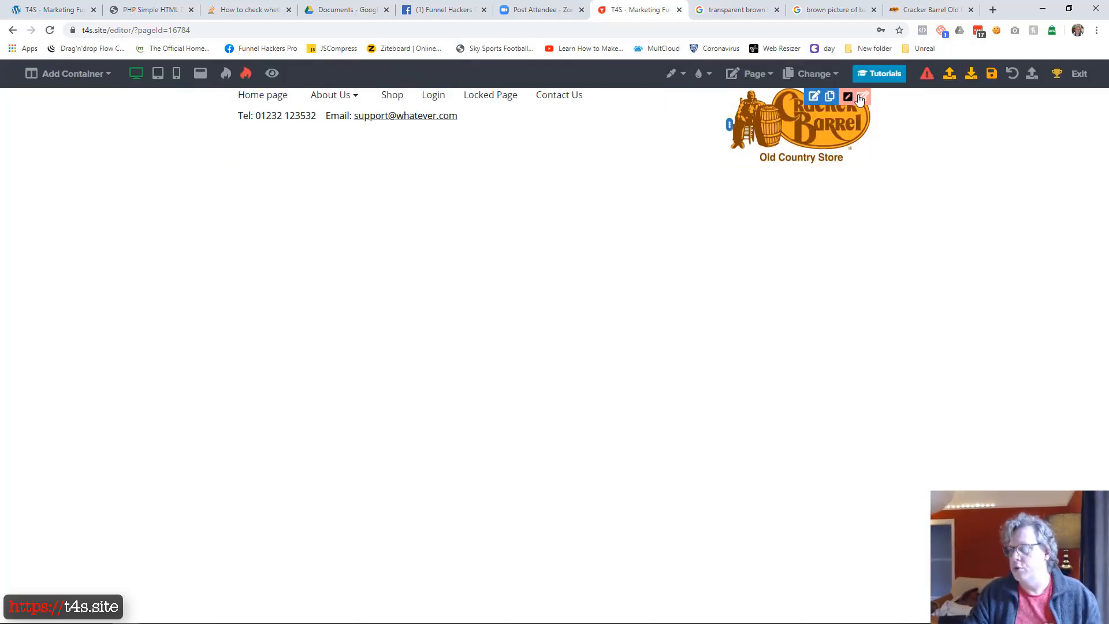
Following the finished example page, add a one-column container below the header and replace its placeholder text with "Key Benefit your customers will receive"
{"action": "left_click_drag", "start_coordinate": [0, 110], "coordinate": [630, 208]}
{"action": "left_click_drag", "start_coordinate": [716, 215], "coordinate": [694, 119]}
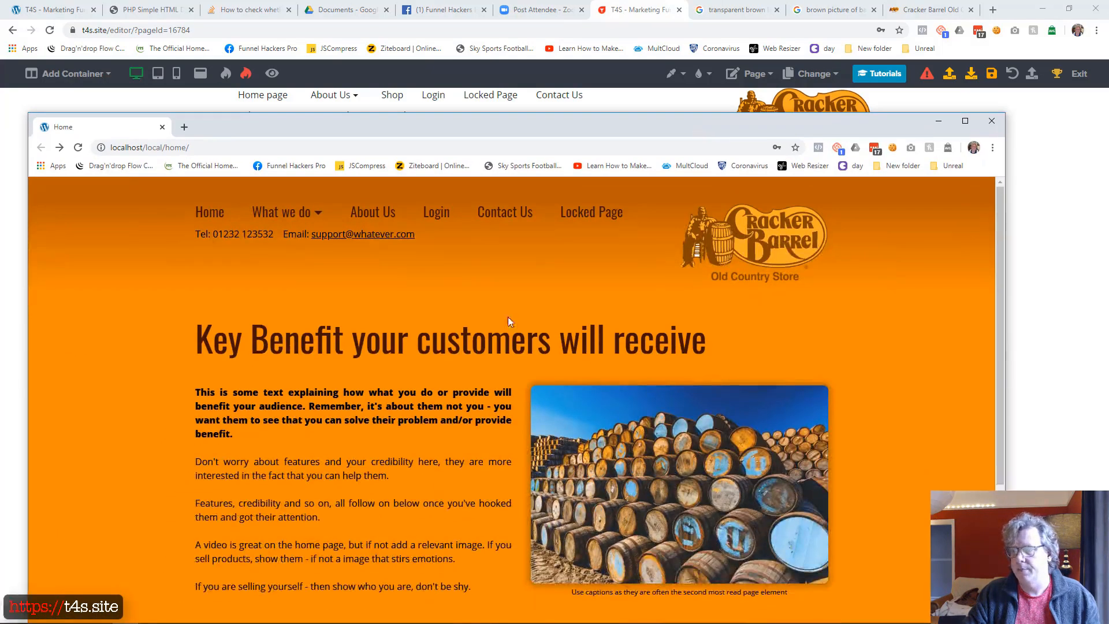
{"action": "left_click_drag", "start_coordinate": [624, 123], "coordinate": [0, 167]}
{"action": "left_click", "coordinate": [72, 73]}
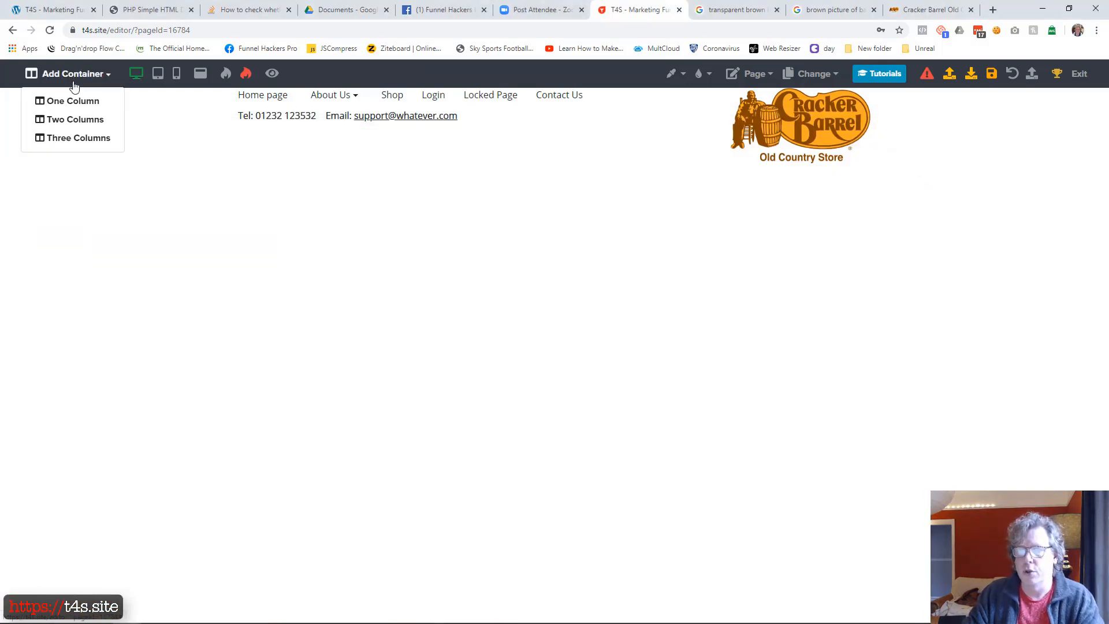
{"action": "left_click", "coordinate": [72, 100]}
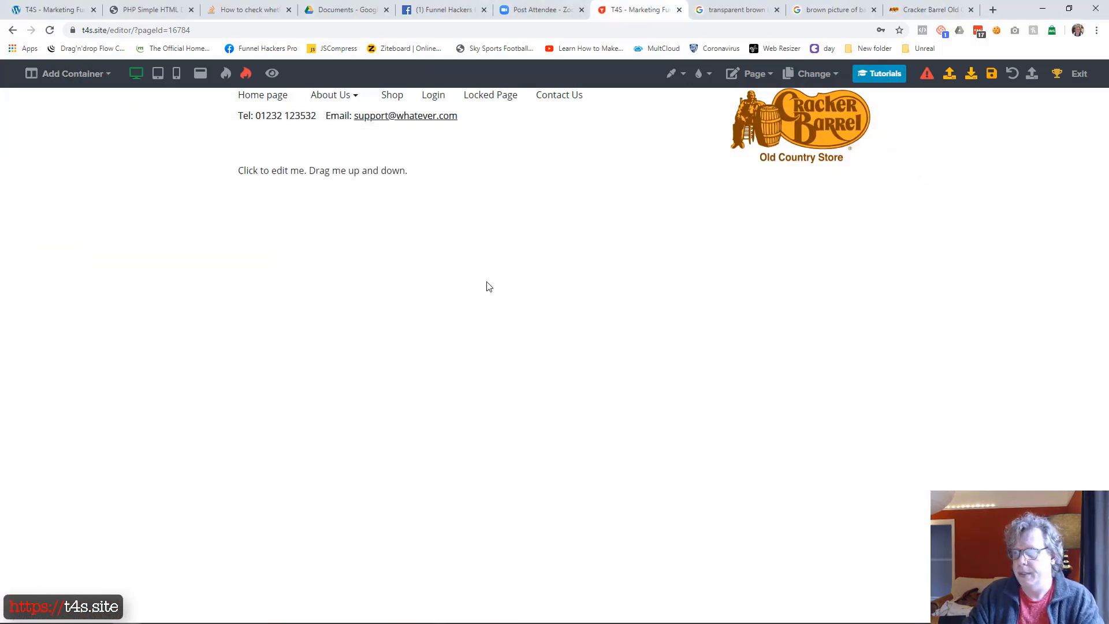
{"action": "left_click", "coordinate": [396, 173]}
{"action": "type", "text": "Key Be"}
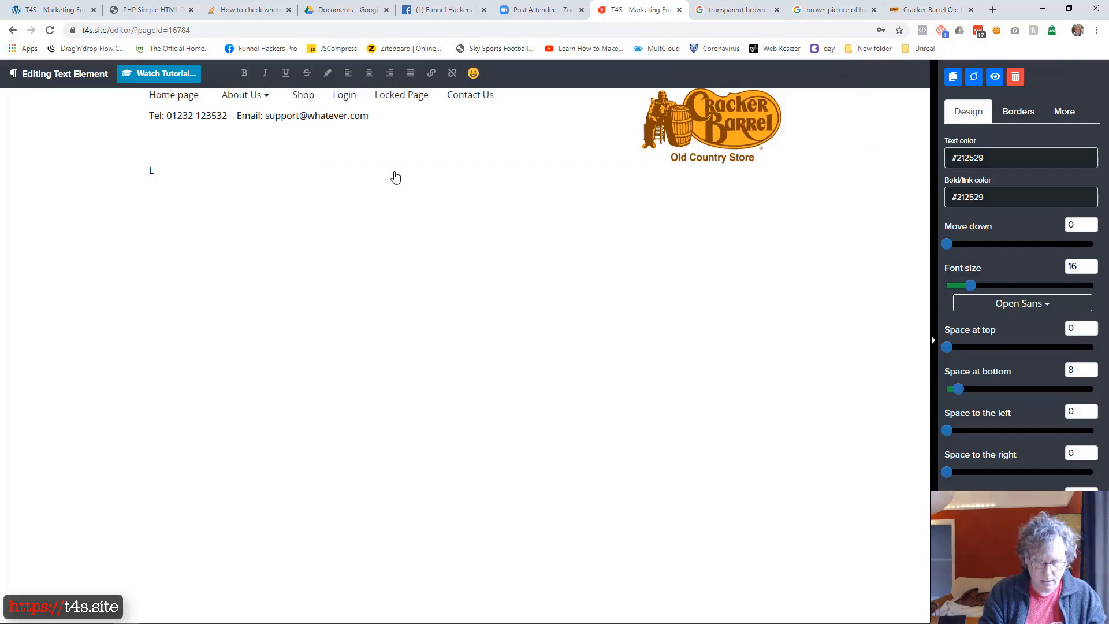
{"action": "type", "text": "nefit your cut"}
{"action": "type", "text": "tomers will receive"}
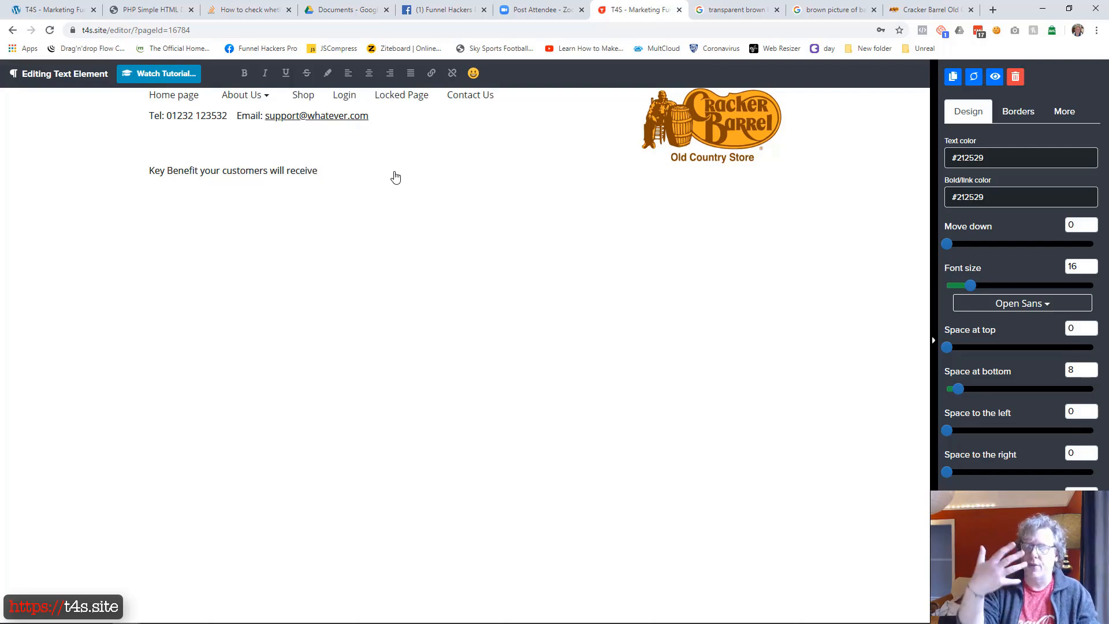
{"action": "left_click", "coordinate": [413, 245]}
Add a heading below the key benefit paragraph and replace its placeholder with that paragraph's text, "Key Benefit your customers will receive"
{"action": "left_click", "coordinate": [553, 183]}
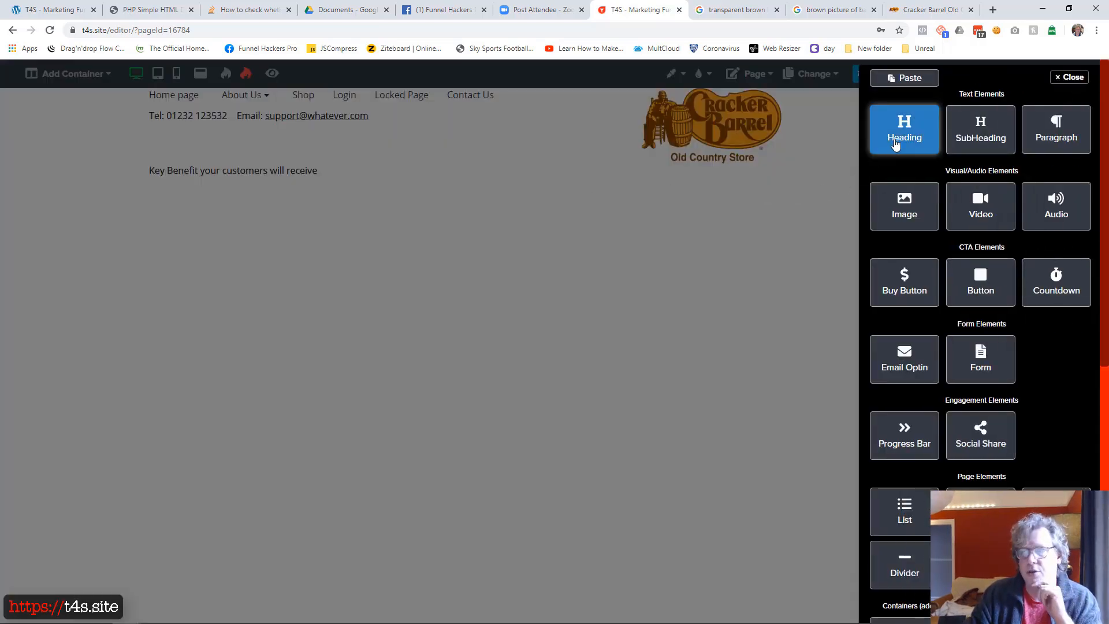
{"action": "left_click", "coordinate": [895, 145]}
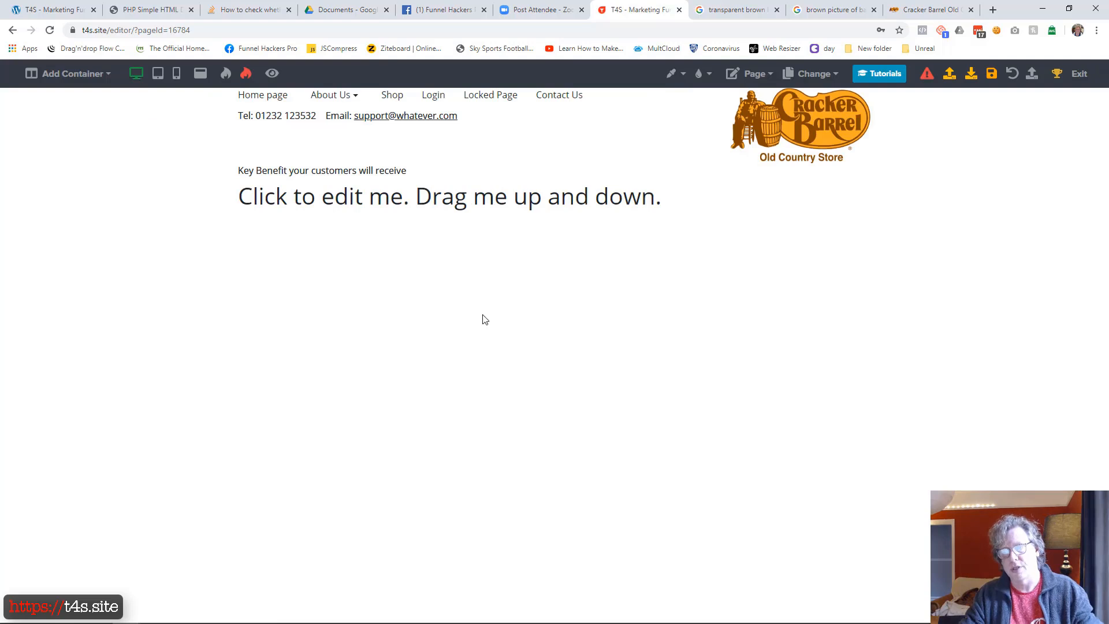
{"action": "left_click", "coordinate": [328, 176]}
{"action": "triple_click", "coordinate": [332, 175]}
{"action": "key", "text": "ctrl+c"}
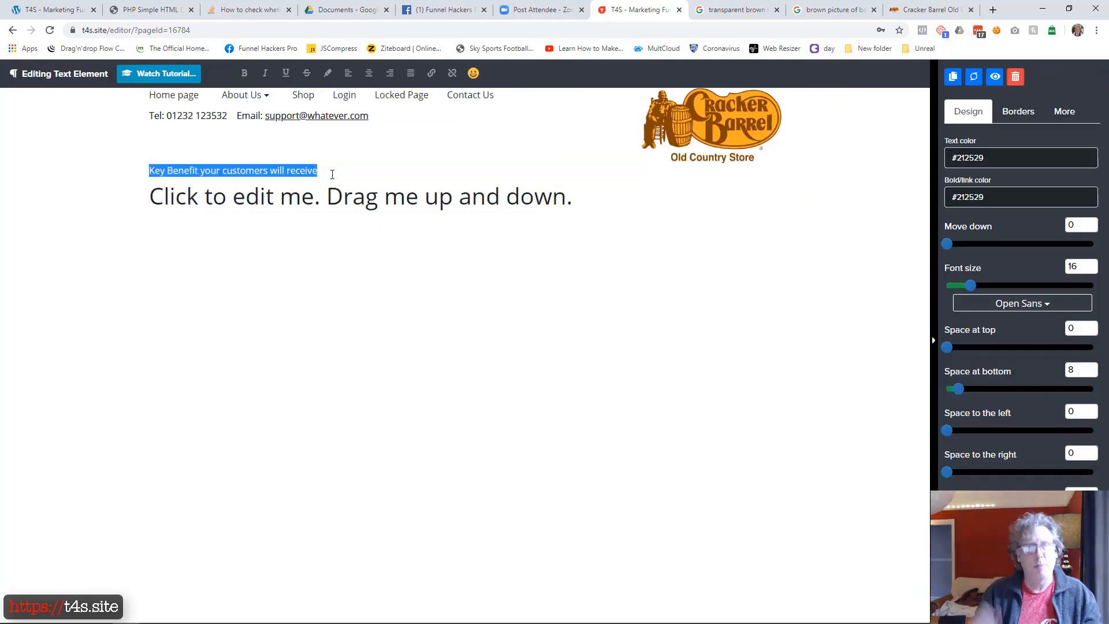
{"action": "left_click", "coordinate": [380, 363]}
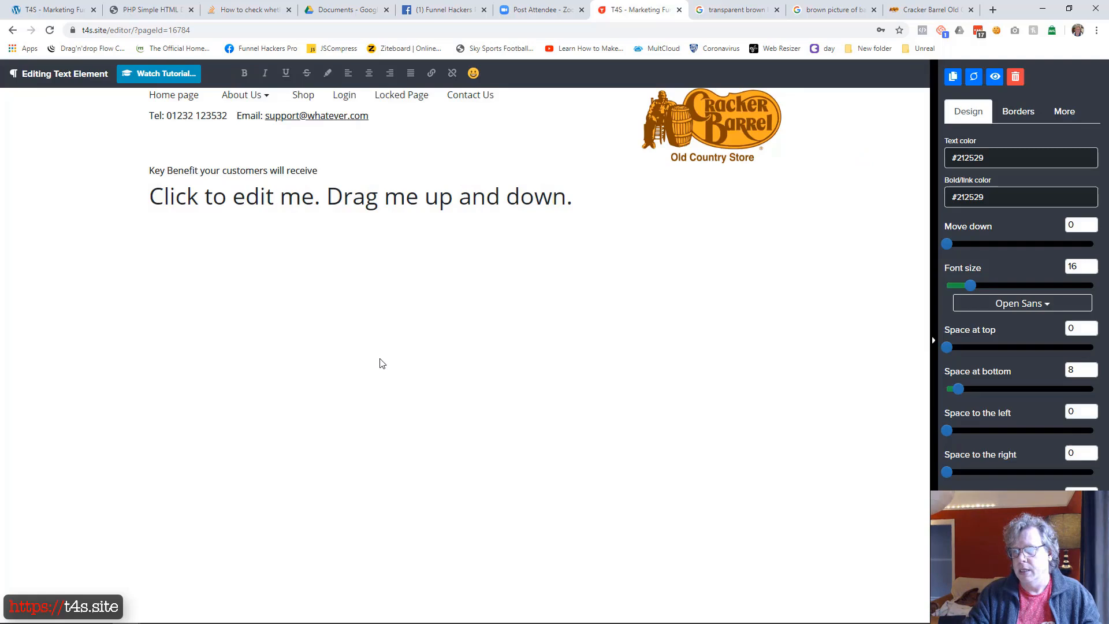
{"action": "left_click", "coordinate": [425, 209]}
{"action": "triple_click", "coordinate": [425, 209]}
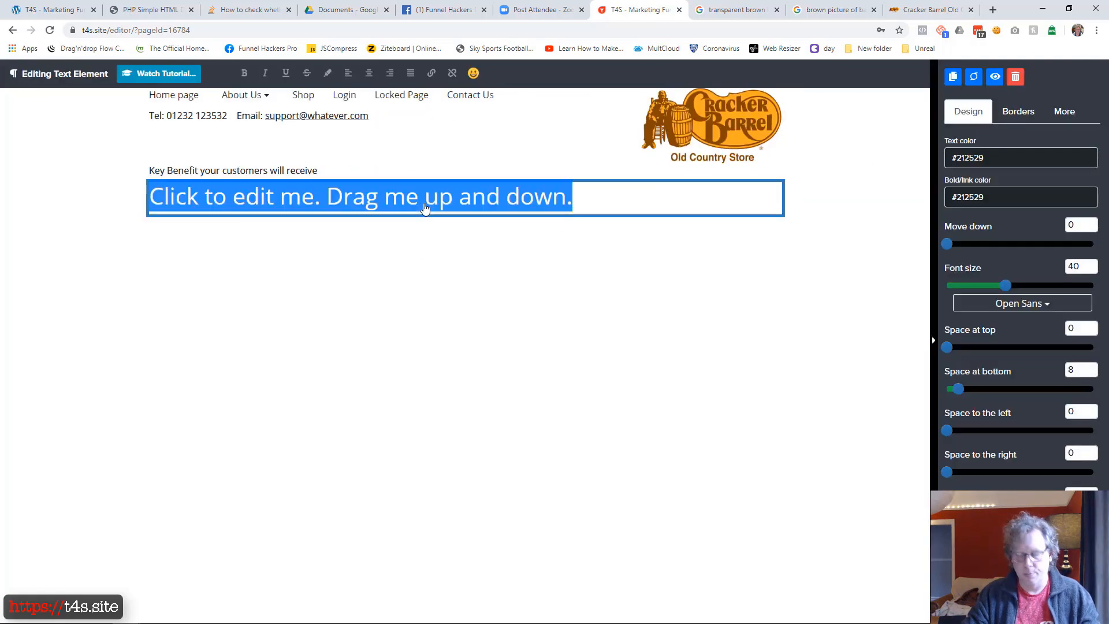
{"action": "key", "text": "ctrl+v"}
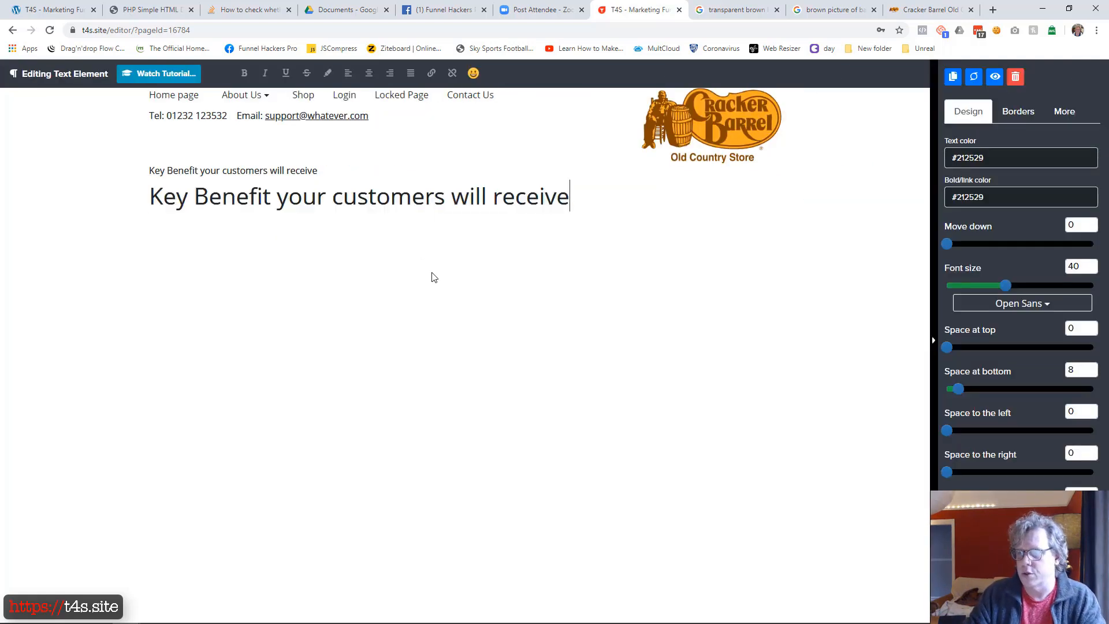
{"action": "left_click", "coordinate": [558, 302]}
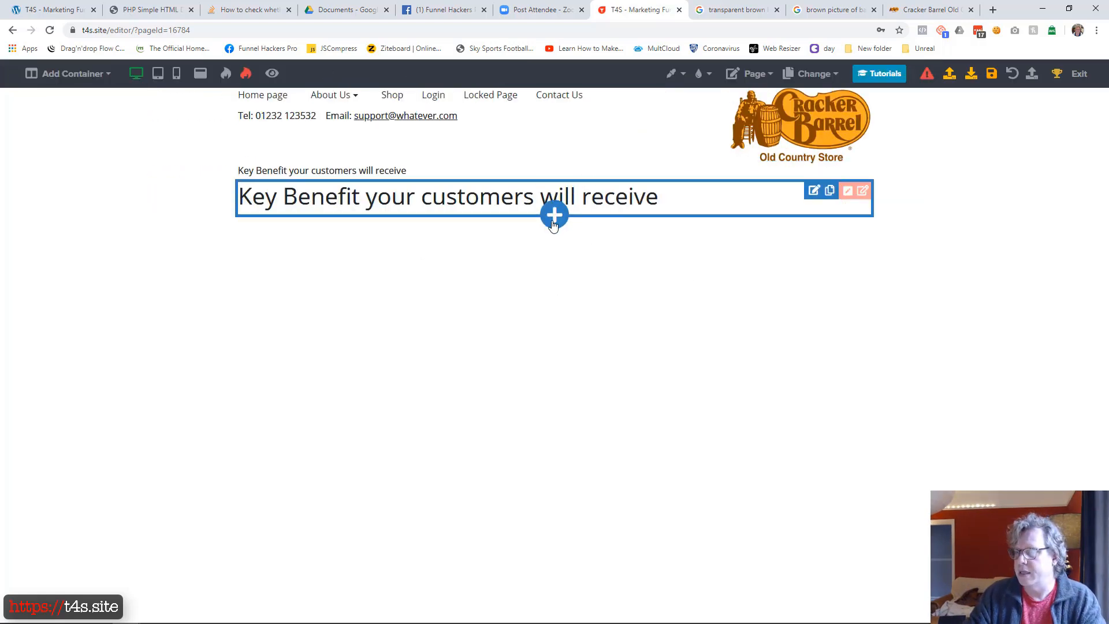
{"action": "left_click", "coordinate": [554, 215]}
{"action": "left_click", "coordinate": [923, 142]}
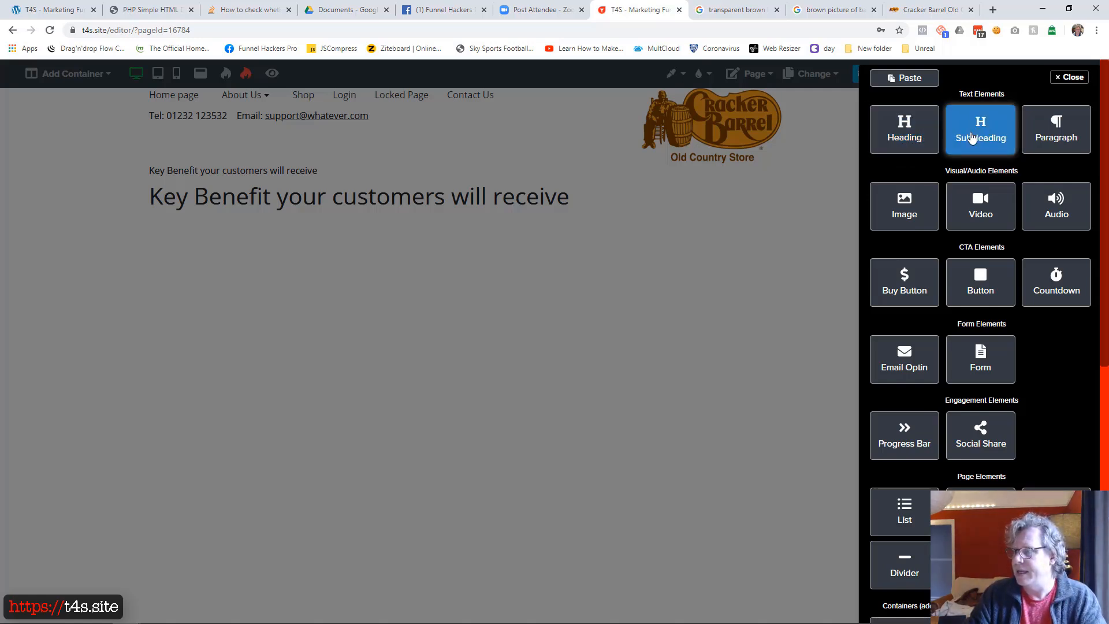
{"action": "left_click", "coordinate": [376, 293]}
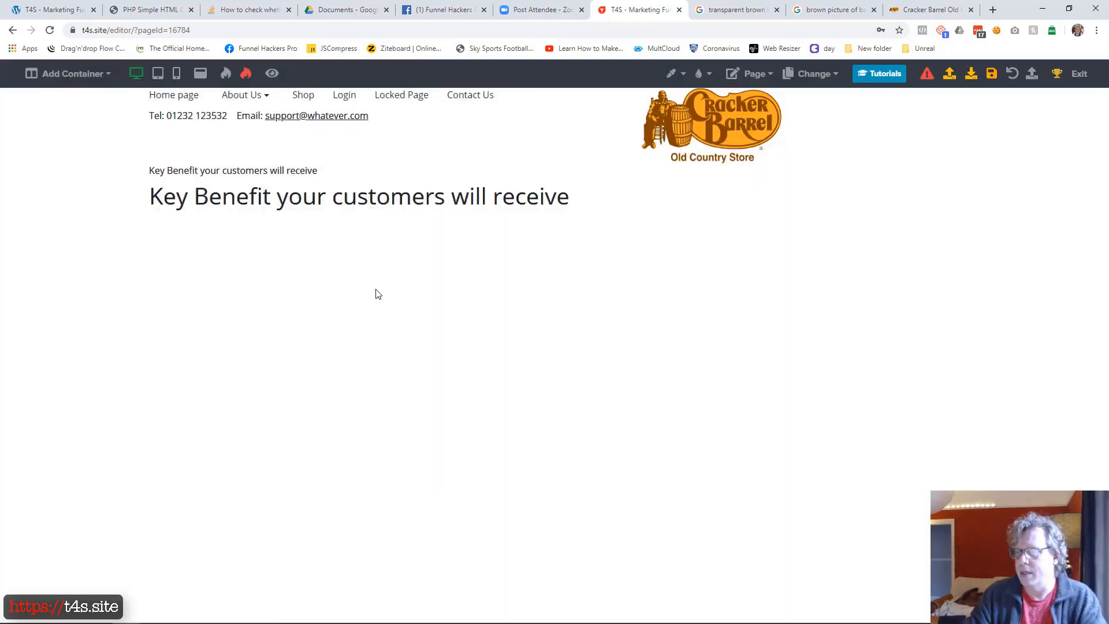
Delete the small "Key Benefit your customers will receive" paragraph above the matching heading
{"action": "left_click", "coordinate": [356, 176]}
{"action": "left_click", "coordinate": [346, 277]}
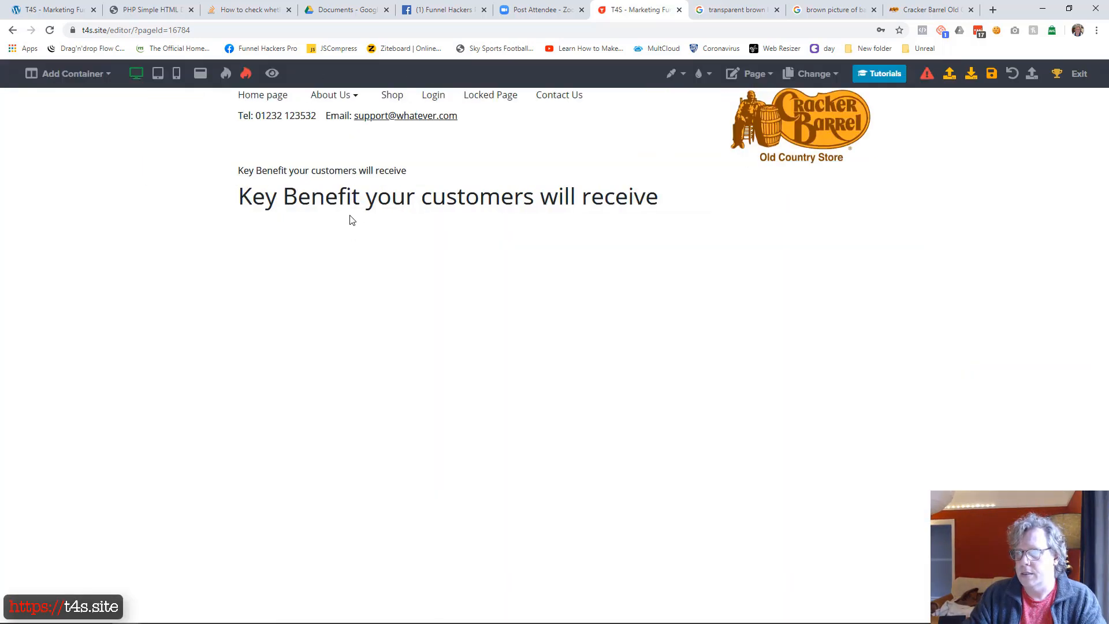
{"action": "left_click", "coordinate": [356, 175]}
{"action": "left_click", "coordinate": [1015, 77]}
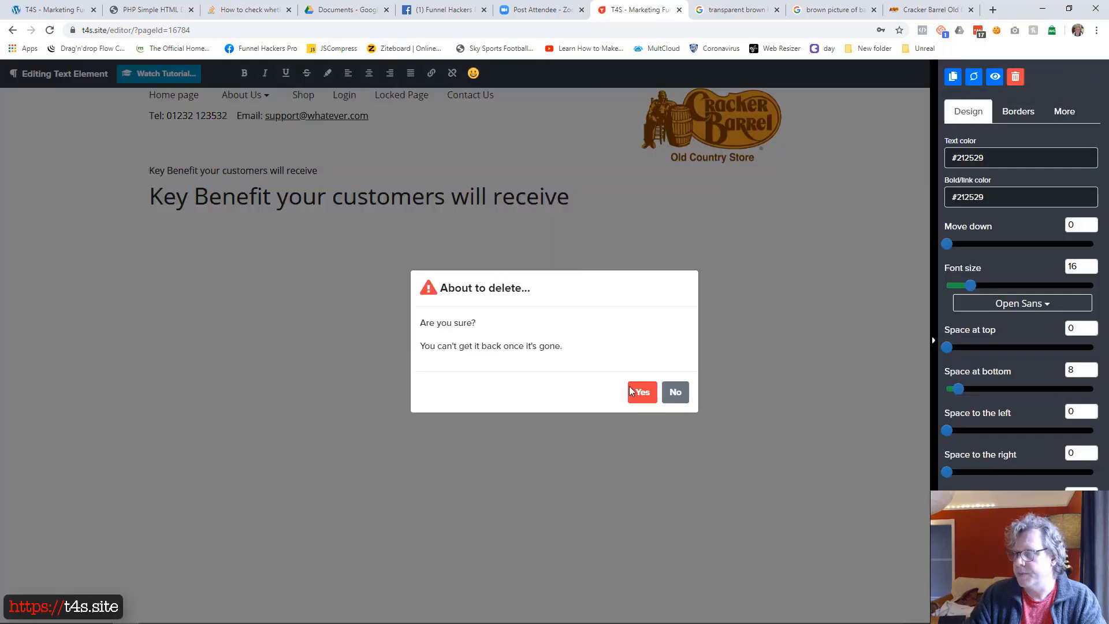
{"action": "left_click", "coordinate": [640, 393]}
Check the key benefit section of the finished example page and add a two-column container below the heading
{"action": "left_click_drag", "start_coordinate": [0, 124], "coordinate": [799, 37]}
{"action": "scroll", "coordinate": [419, 244], "scroll_direction": "down", "scroll_amount": 2}
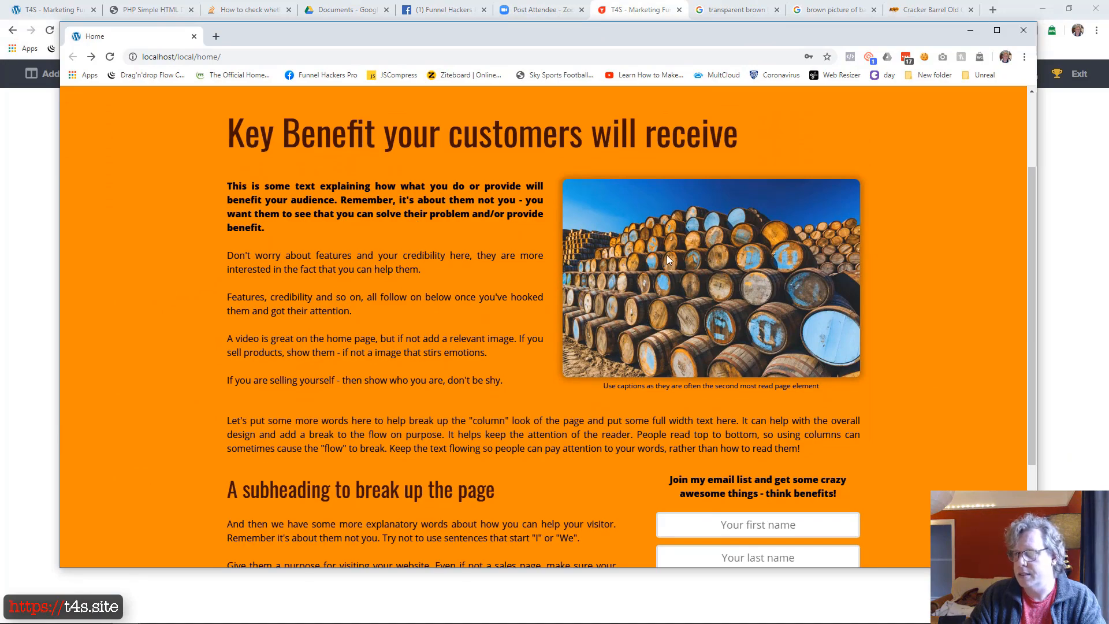
{"action": "left_click_drag", "start_coordinate": [716, 36], "coordinate": [655, 86]}
{"action": "left_click_drag", "start_coordinate": [459, 175], "coordinate": [0, 122]}
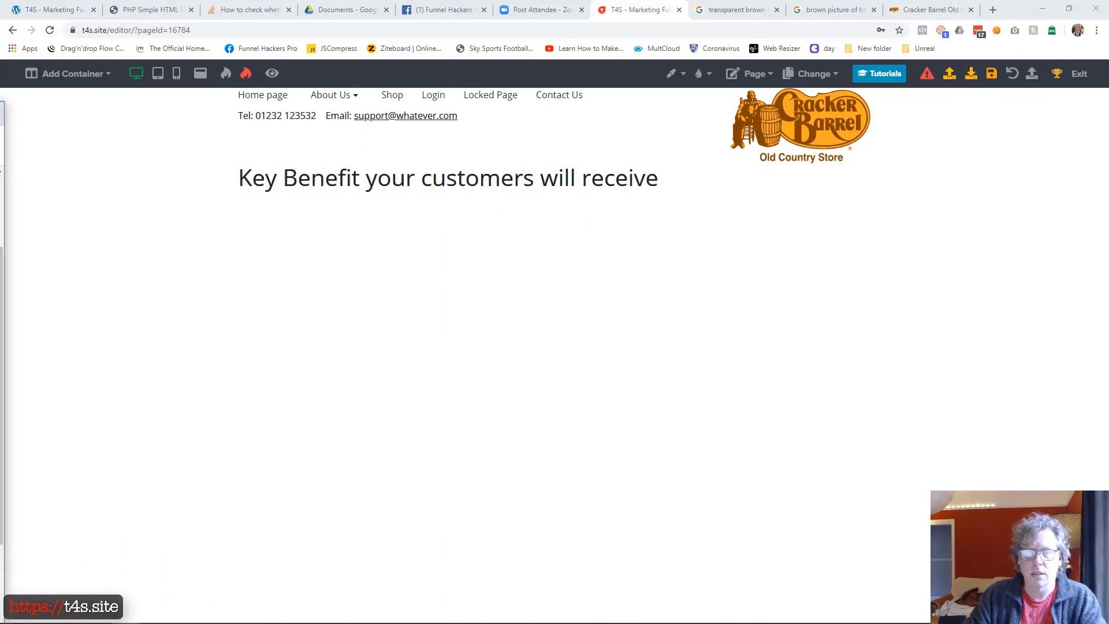
{"action": "left_click", "coordinate": [75, 73]}
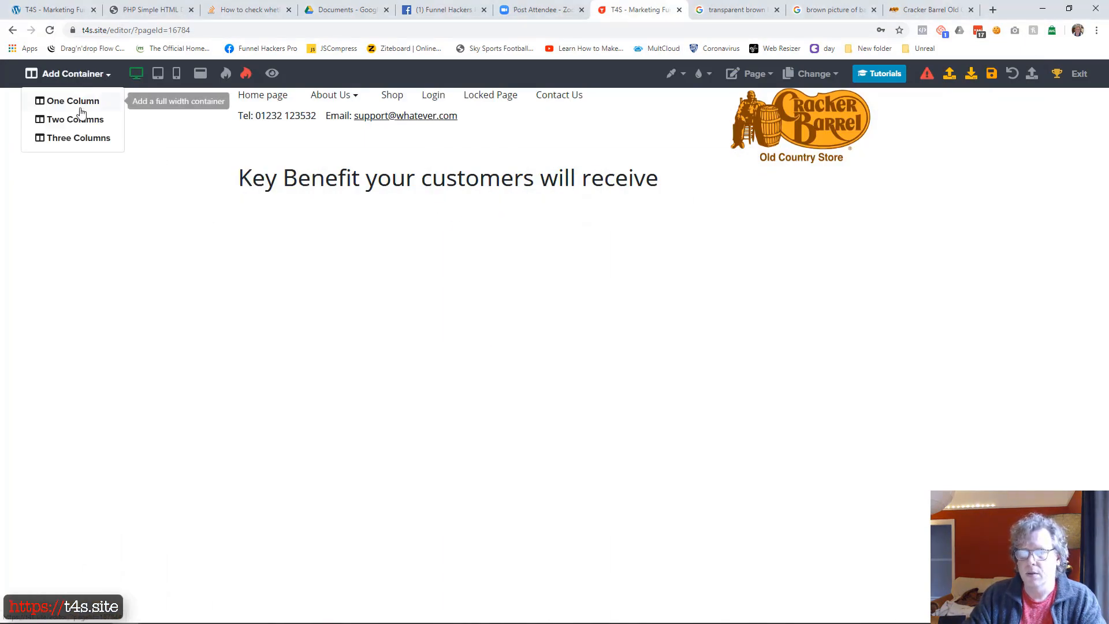
{"action": "left_click", "coordinate": [86, 118]}
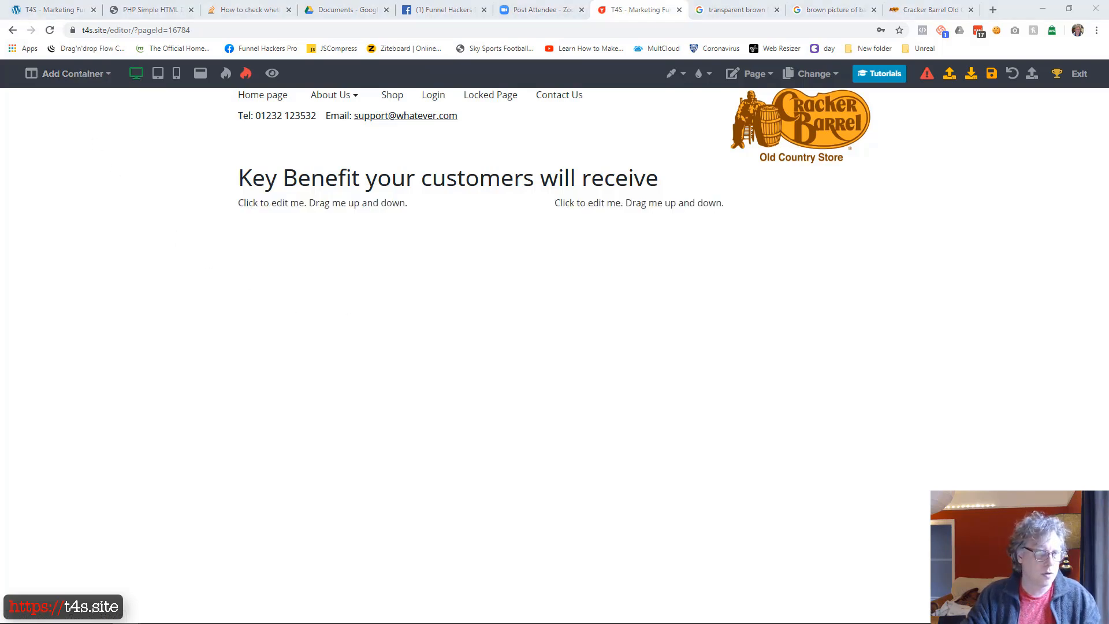
Replace the first column's placeholder with the example page's body text, from "This is some text explaining" to "don't be shy."
{"action": "left_click", "coordinate": [324, 209]}
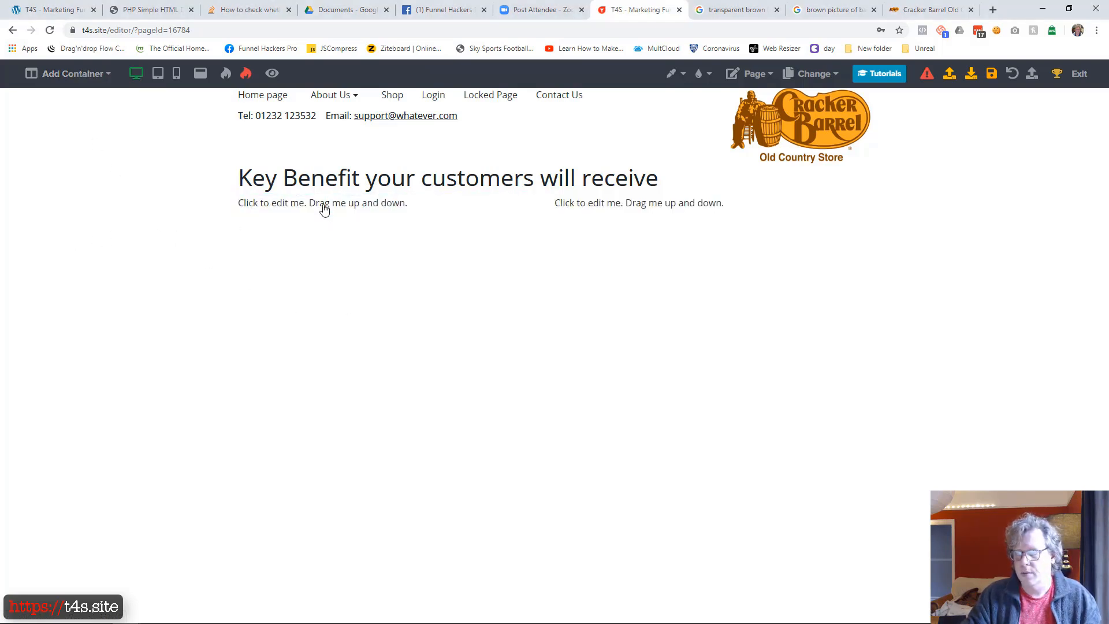
{"action": "left_click", "coordinate": [324, 210]}
{"action": "key", "text": "ctrl+a"}
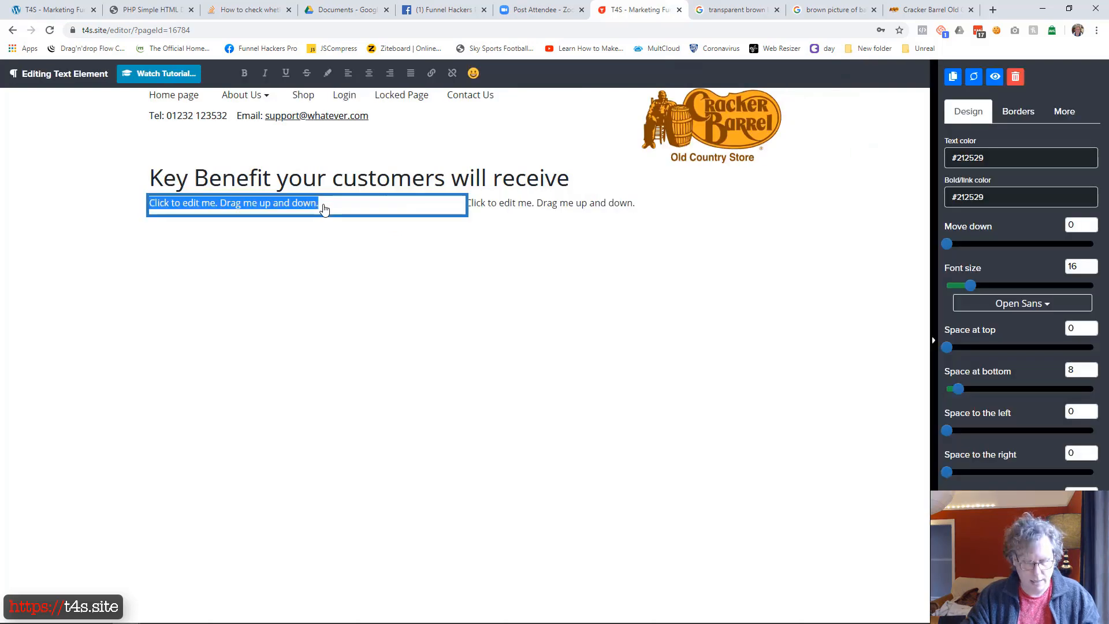
{"action": "type", "text": "This is some text explaining how what you do or provide will benefit your audience. Remember, it's about them not you - you want them to see that you can solve their problem and/or provide benefit. Don't worry about features and your credibility here, they are more interested in the fact that you can help them. Features, credibility and so on, all follow on below once you've hooked them and got their attention. A video is great on the home page, but if not add a relevant image. If you sell products, show them - if not a image that stirs emotions. If you are selling yourself - then show who you are, don't be shy."}
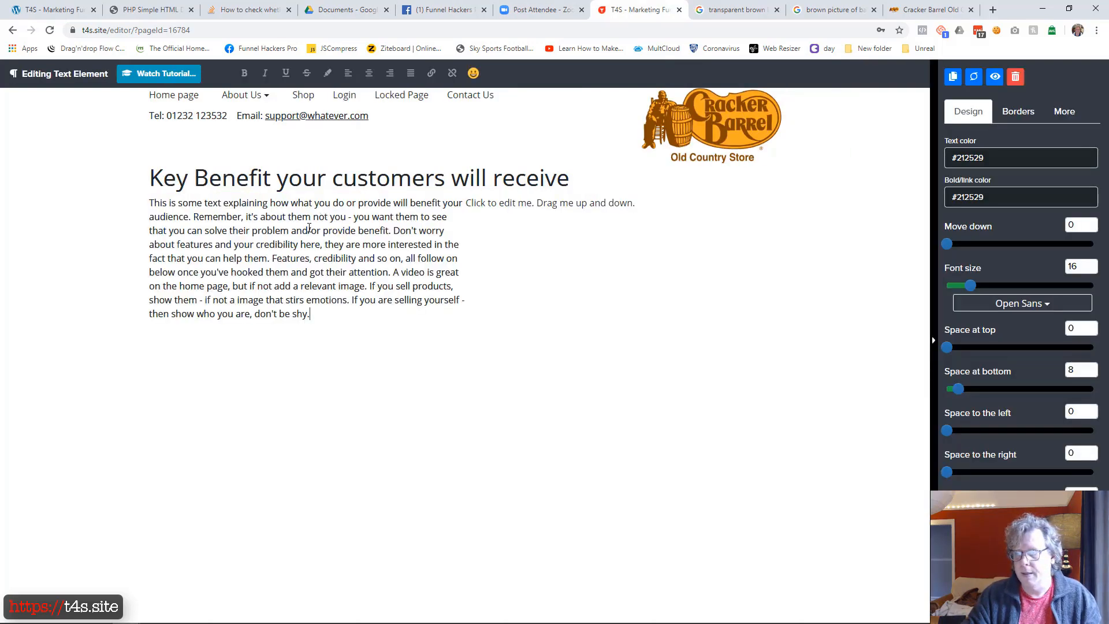
Split the body text into five paragraphs with blank lines, starting at "Don't worry", "Features", "A video" and "If you are selling yourself"
{"action": "key", "text": "Return"}
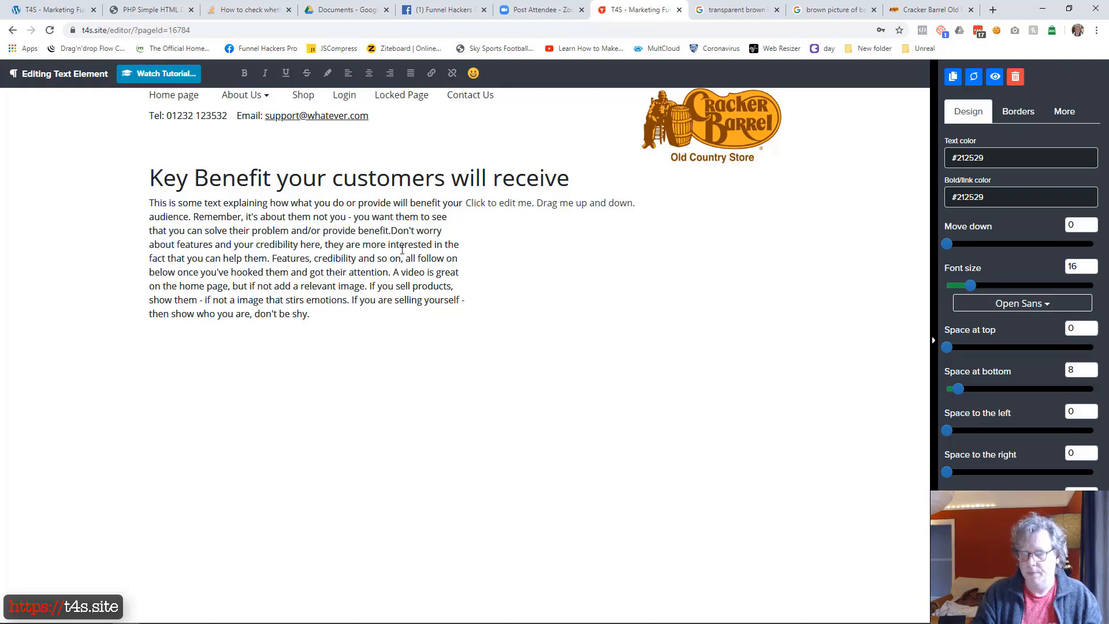
{"action": "key", "text": "Return"}
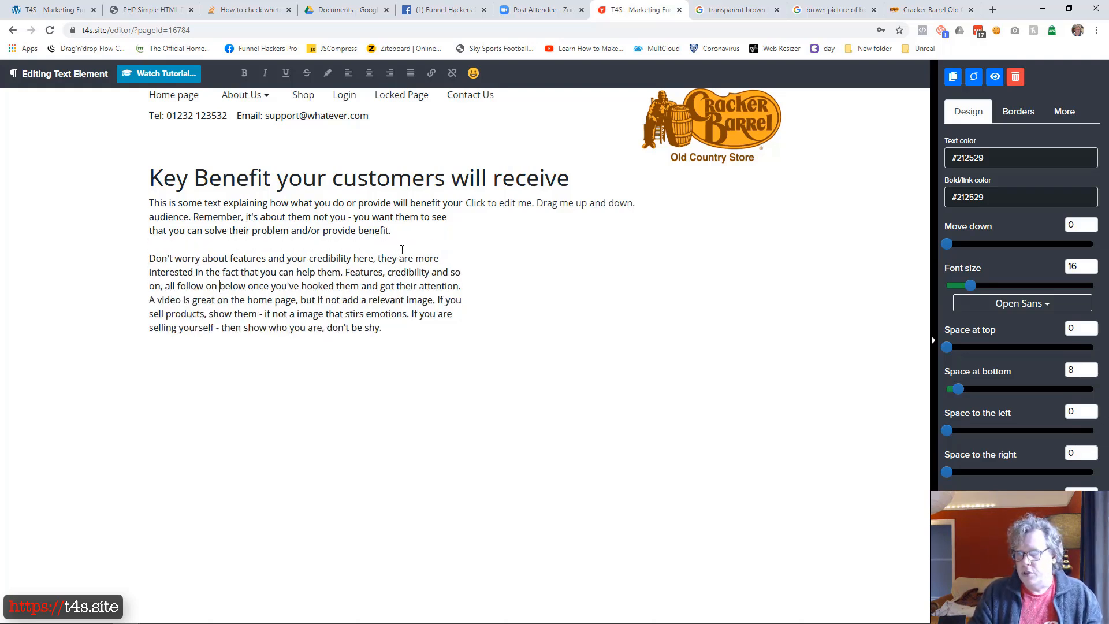
{"action": "key", "text": "Return"}
{"action": "key", "text": "Return"}
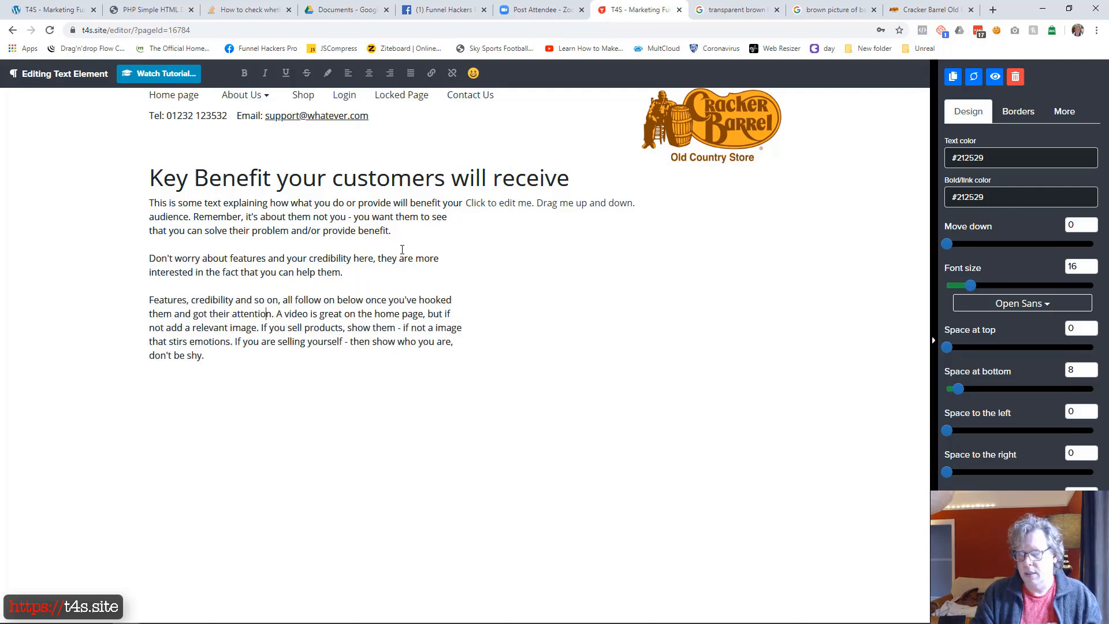
{"action": "key", "text": "Return"}
{"action": "key", "text": "Return"}
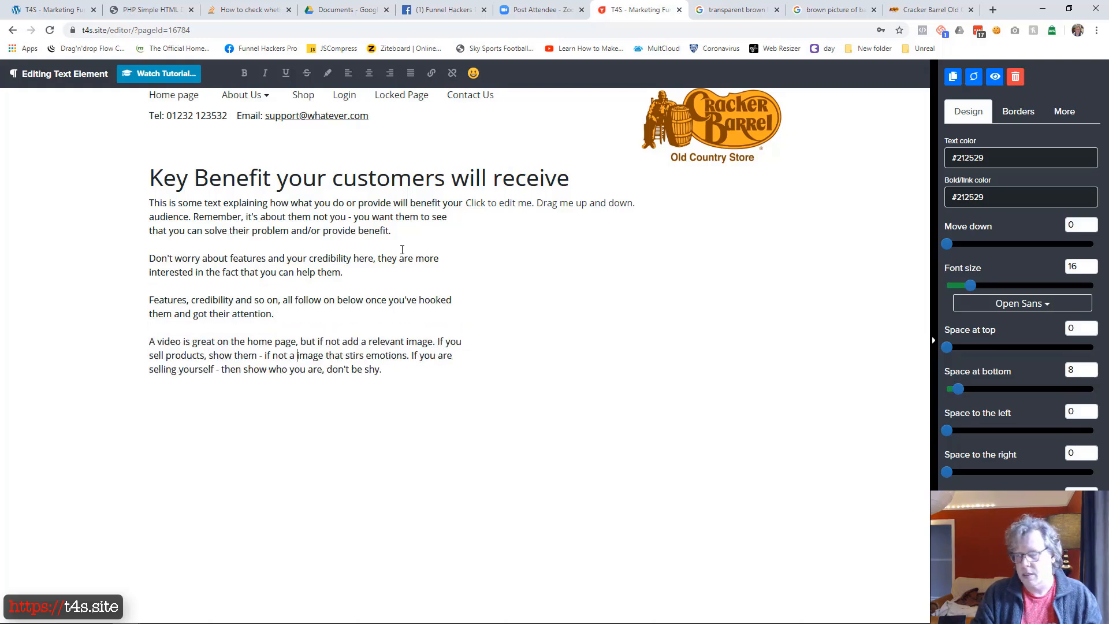
{"action": "key", "text": "Return"}
{"action": "key", "text": "Return"}
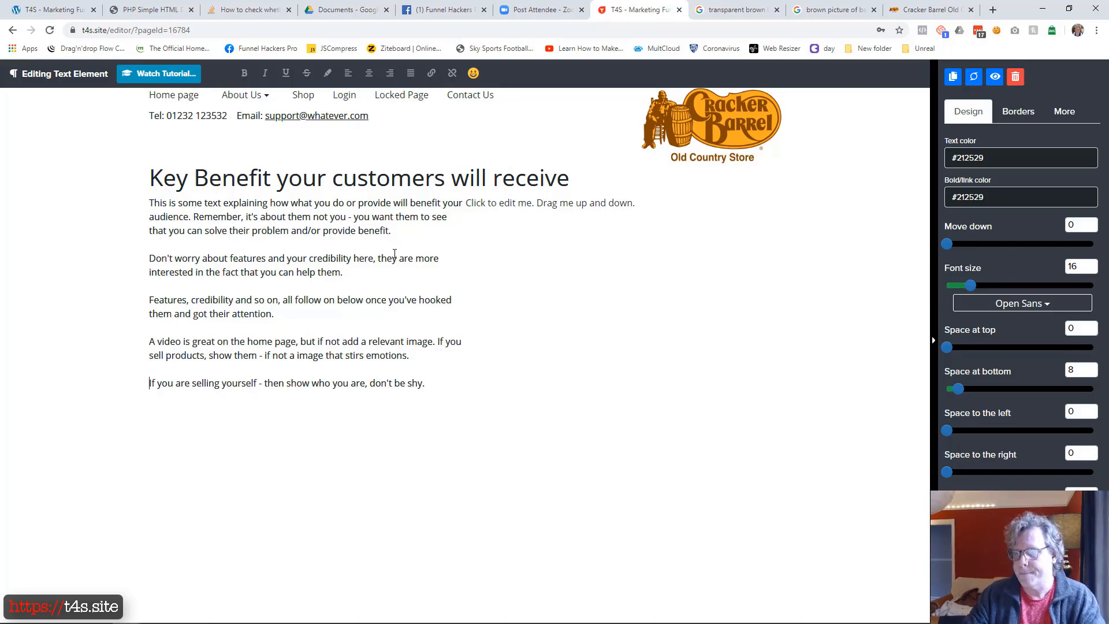
{"action": "left_click", "coordinate": [437, 435]}
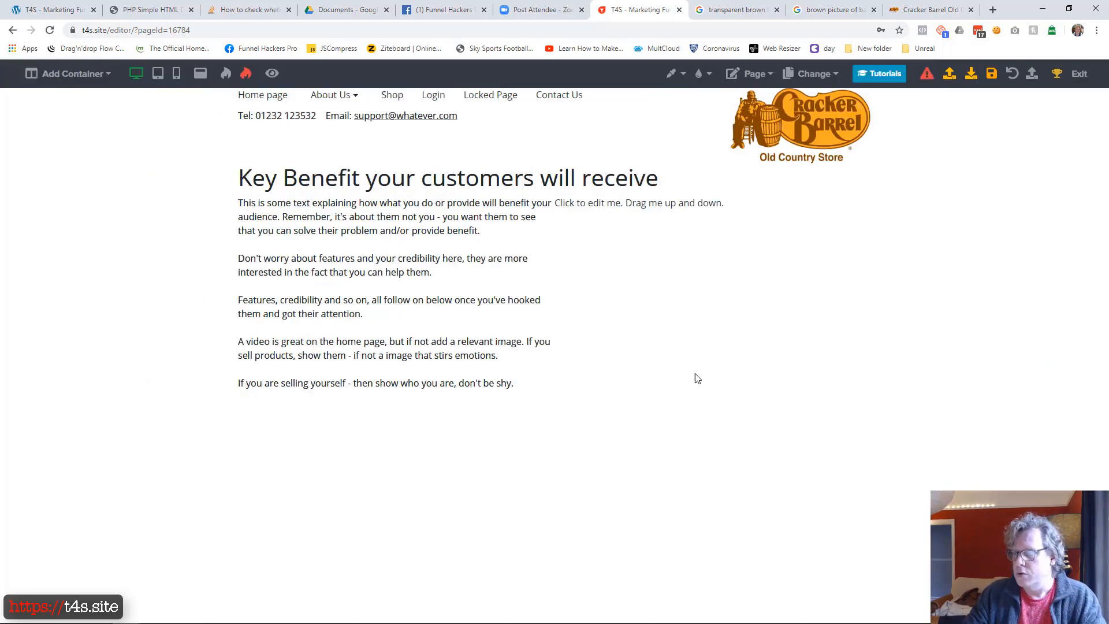
Add an image element below the placeholder text in the second column and open it for editing
{"action": "left_click", "coordinate": [711, 215]}
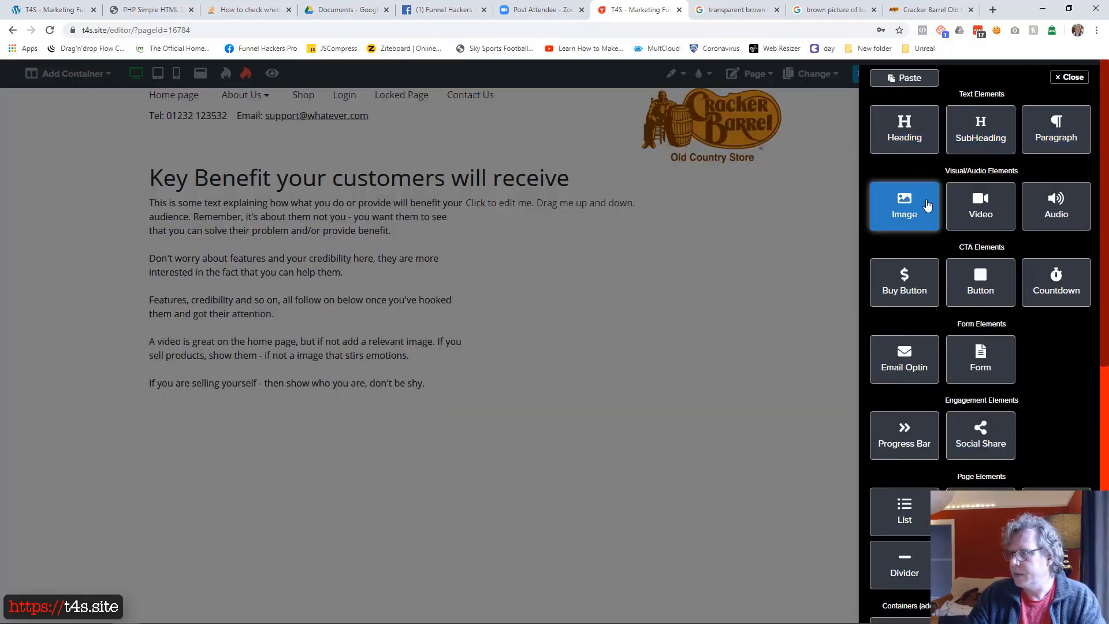
{"action": "left_click", "coordinate": [924, 211]}
{"action": "left_click", "coordinate": [680, 296]}
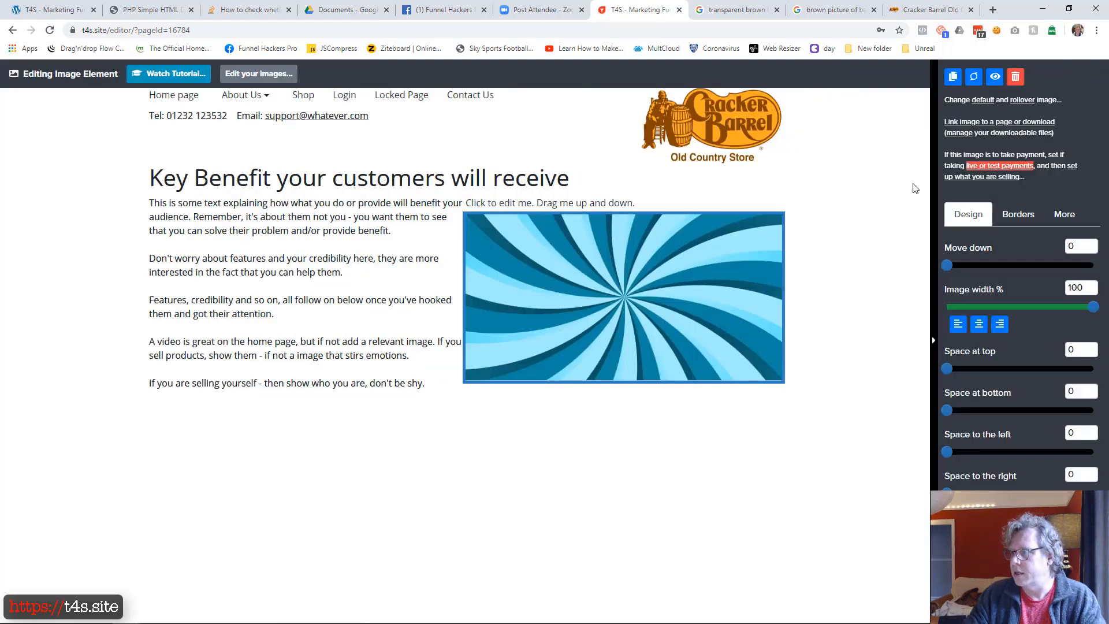
Upload the barrels photo from the Desktop to the funnel's media manager and set it as the new element's default image
{"action": "left_click", "coordinate": [982, 101]}
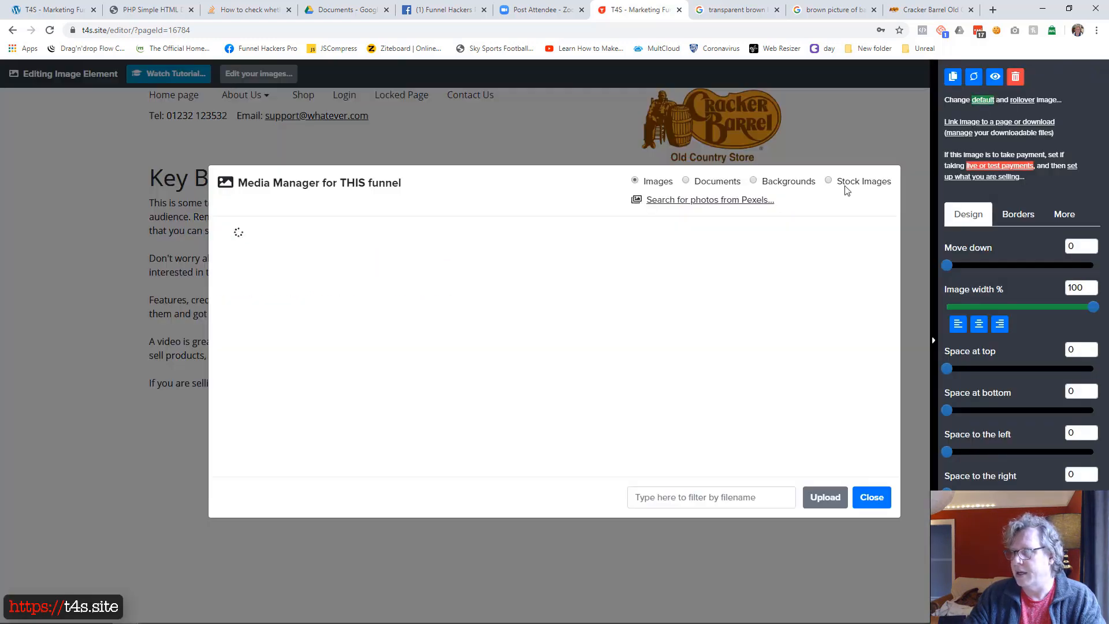
{"action": "left_click", "coordinate": [831, 497]}
{"action": "left_click", "coordinate": [327, 290]}
{"action": "double_click", "coordinate": [179, 81]}
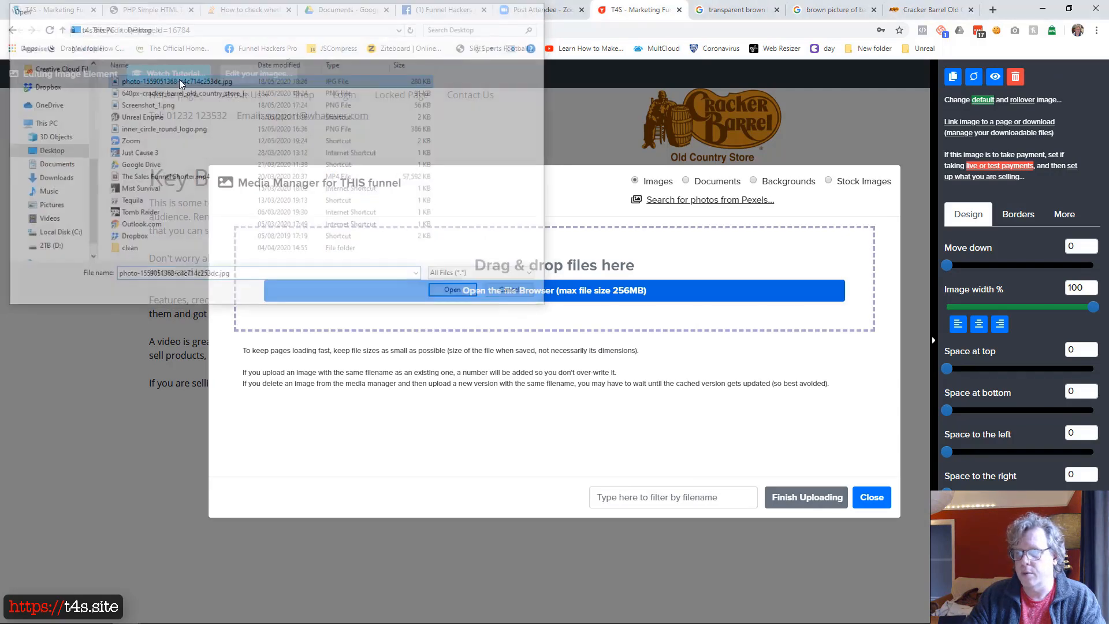
{"action": "left_click", "coordinate": [784, 500]}
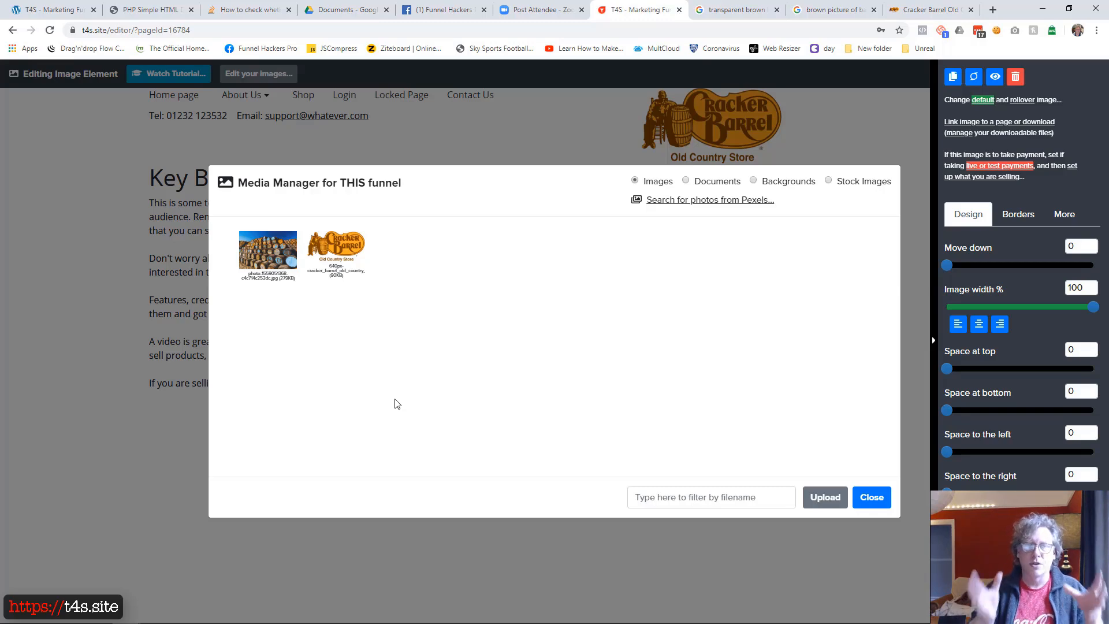
{"action": "left_click", "coordinate": [267, 260]}
{"action": "left_click", "coordinate": [718, 495]}
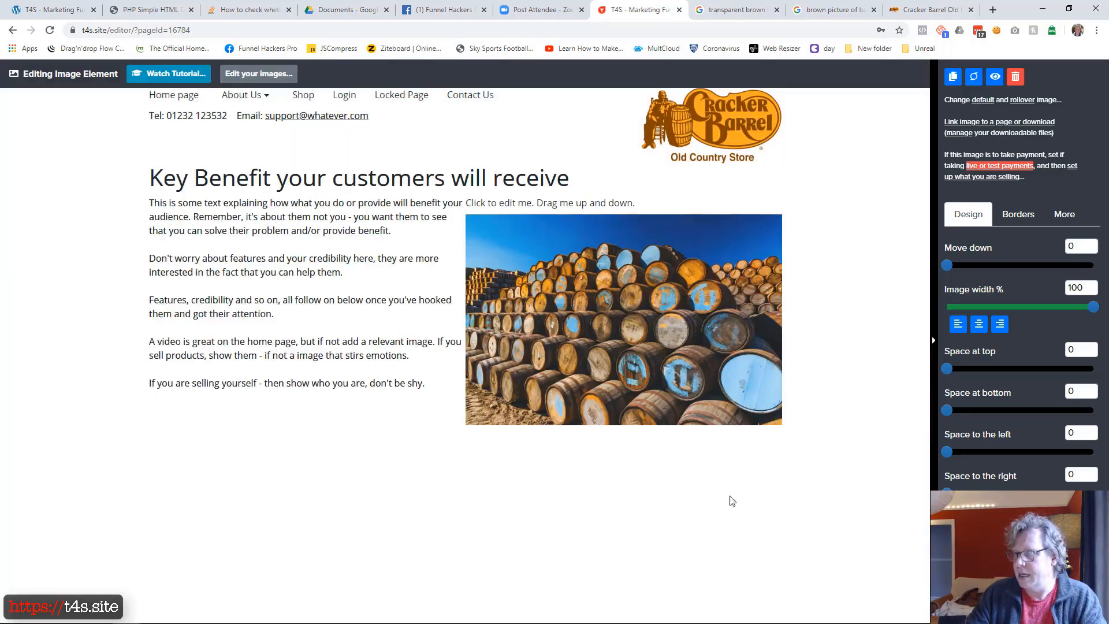
Delete the placeholder text above the barrels image in the second column
{"action": "left_click", "coordinate": [576, 205]}
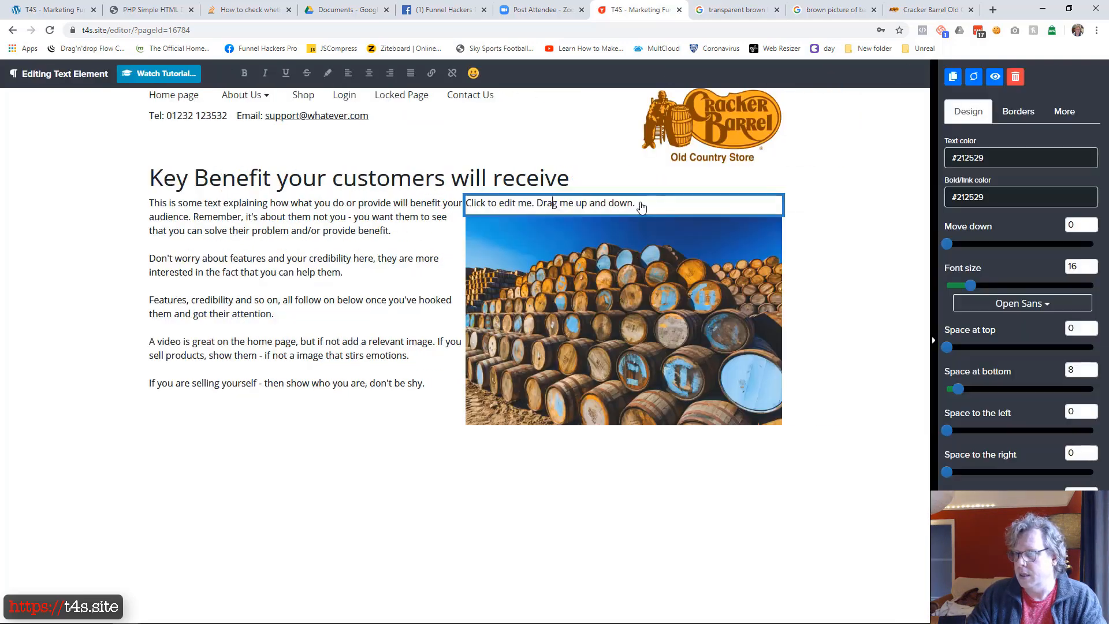
{"action": "left_click", "coordinate": [1015, 76]}
{"action": "left_click", "coordinate": [639, 395]}
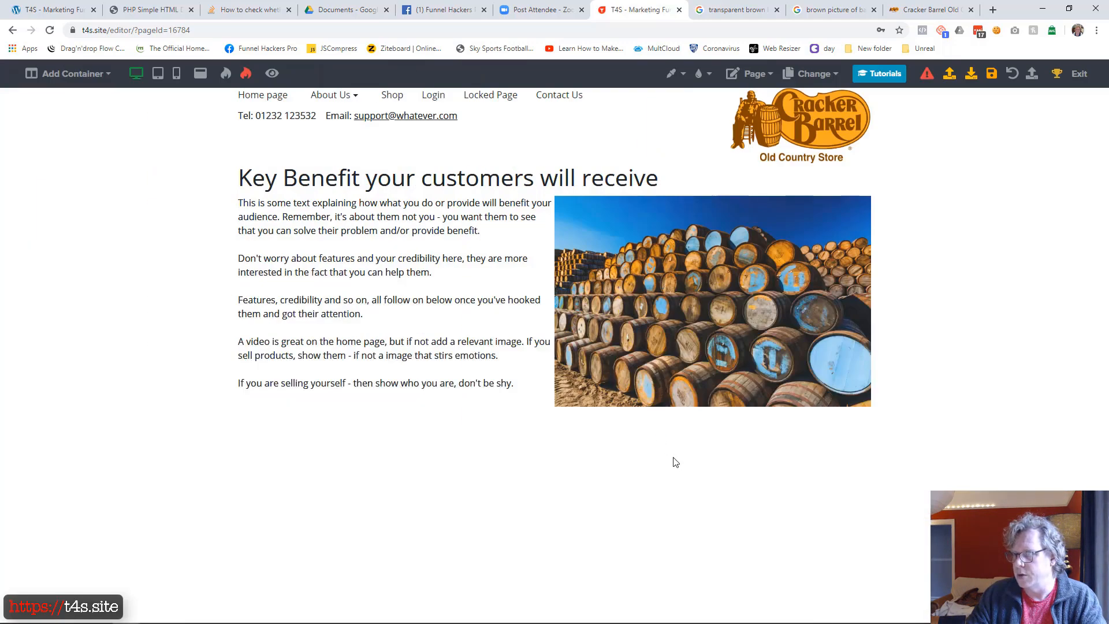
Add a paragraph element below the barrels image with the caption "Use captions as they are often the second most read page element"
{"action": "left_click", "coordinate": [714, 409]}
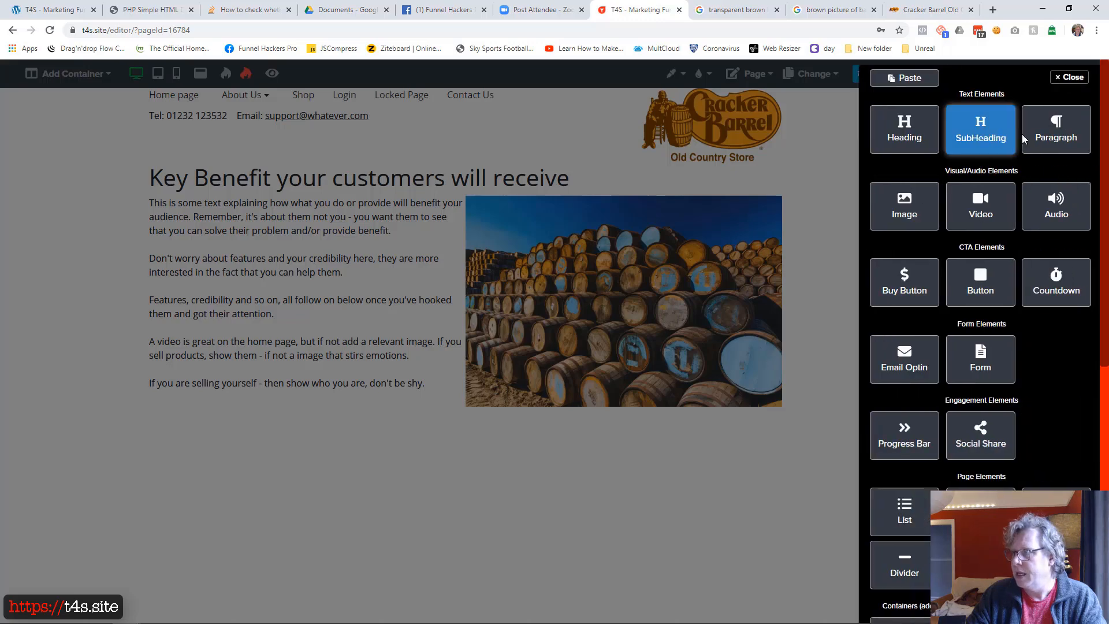
{"action": "left_click", "coordinate": [980, 129]}
{"action": "left_click", "coordinate": [595, 415]}
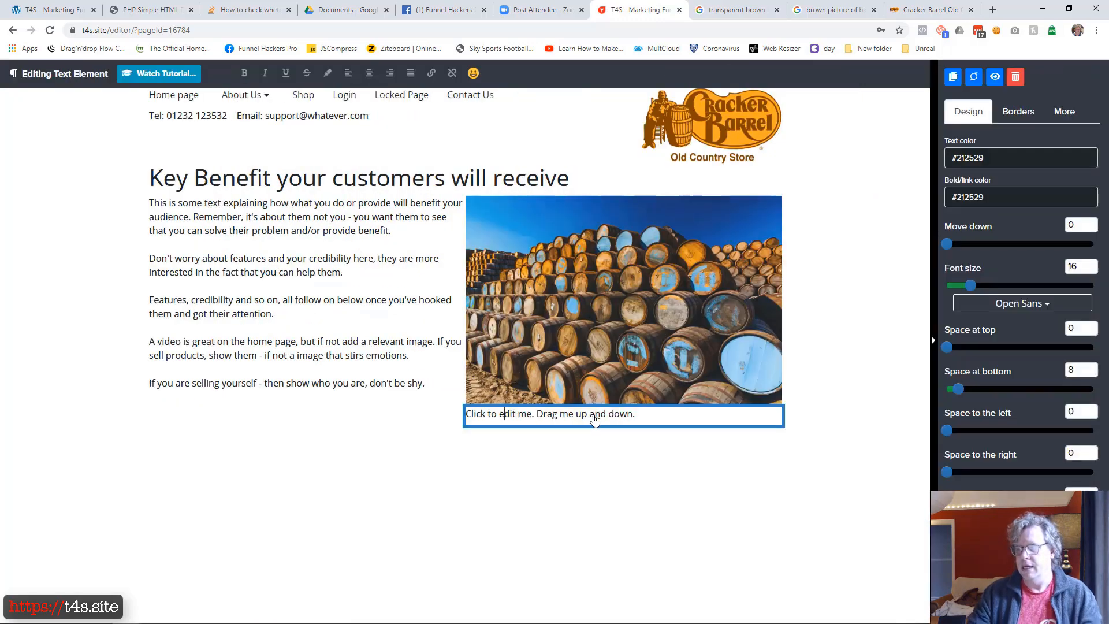
{"action": "triple_click", "coordinate": [595, 418]}
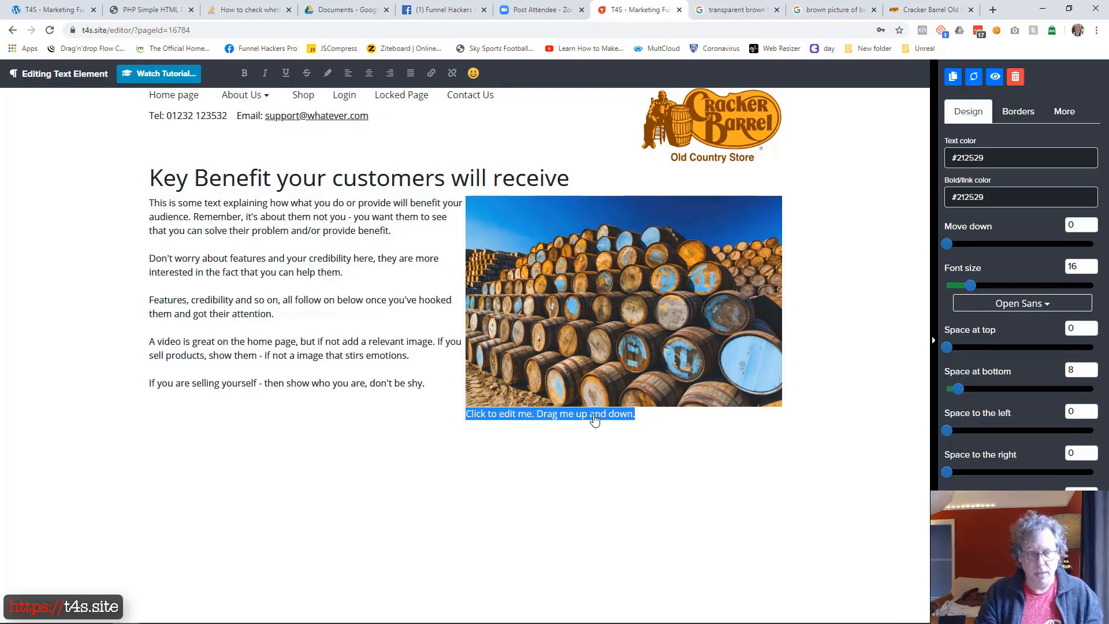
{"action": "type", "text": "Use captions as they are of"}
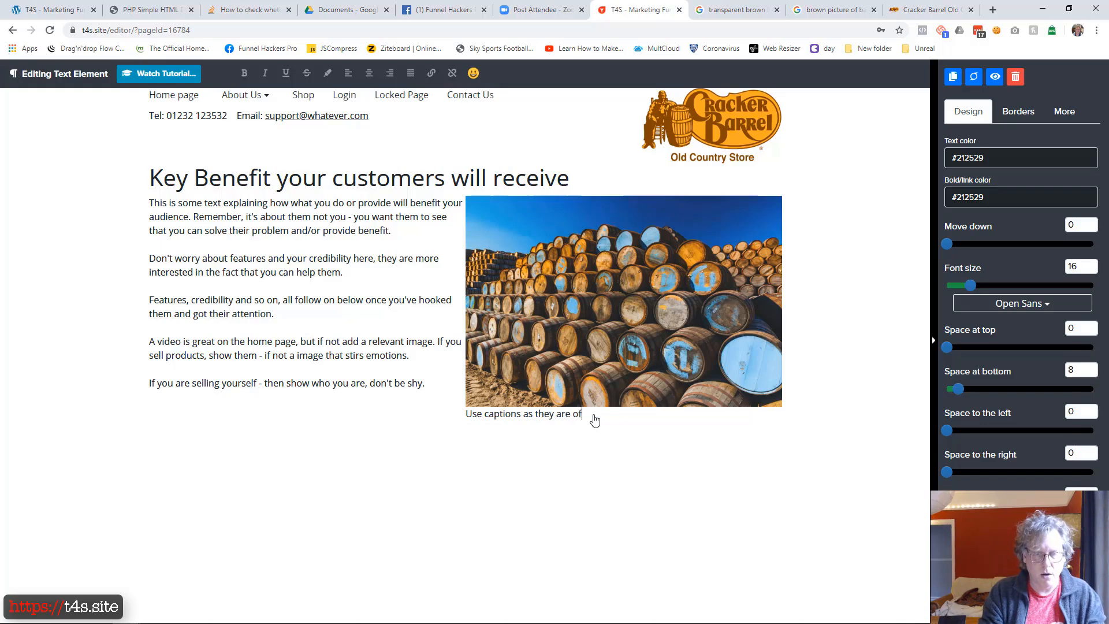
{"action": "type", "text": "ten the second "}
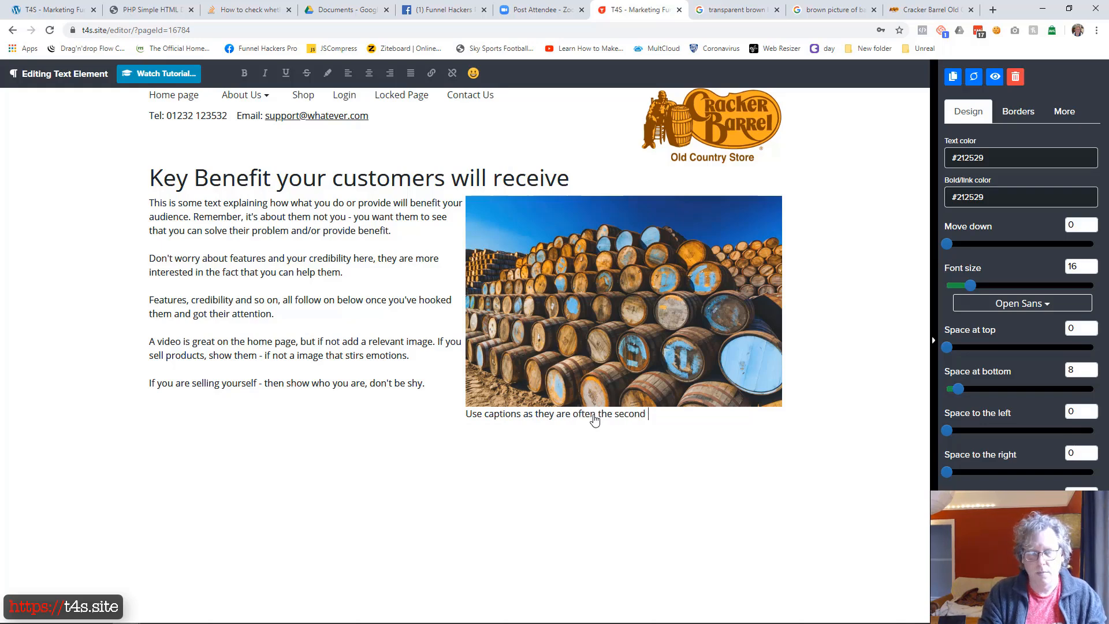
{"action": "type", "text": "most read page element"}
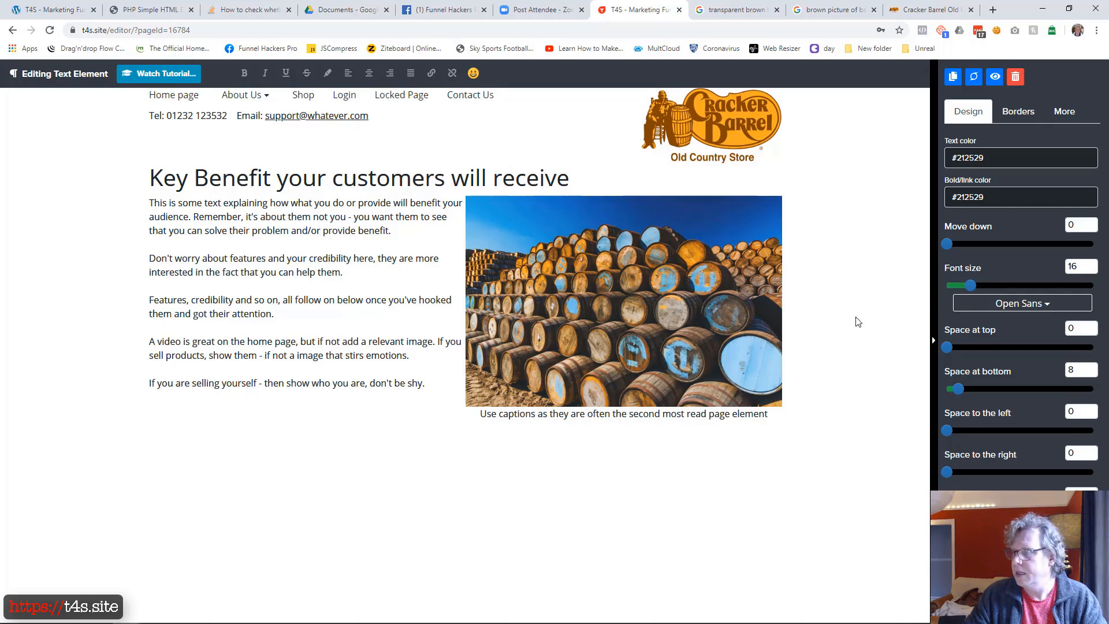
Reduce the caption's font size and move the caption slightly down from the barrels image
{"action": "left_click_drag", "start_coordinate": [970, 286], "coordinate": [967, 290]}
{"action": "left_click_drag", "start_coordinate": [948, 245], "coordinate": [963, 244]}
{"action": "left_click", "coordinate": [643, 547]}
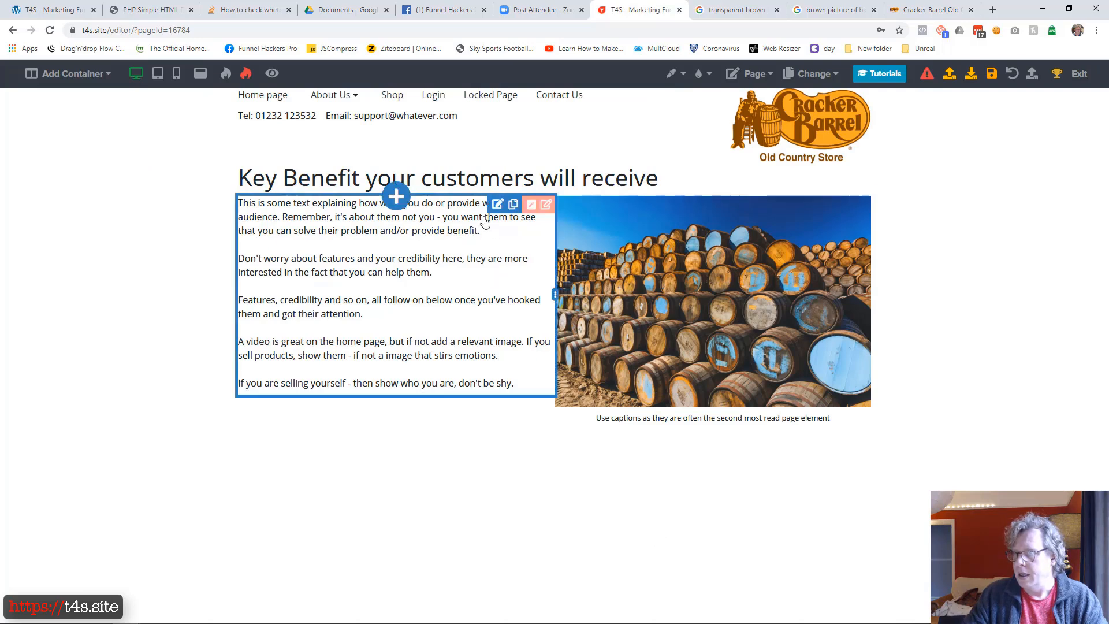
Set the first column's space to the right to 24 and justify its body text
{"action": "left_click", "coordinate": [531, 205]}
{"action": "left_click_drag", "start_coordinate": [948, 327], "coordinate": [984, 327]}
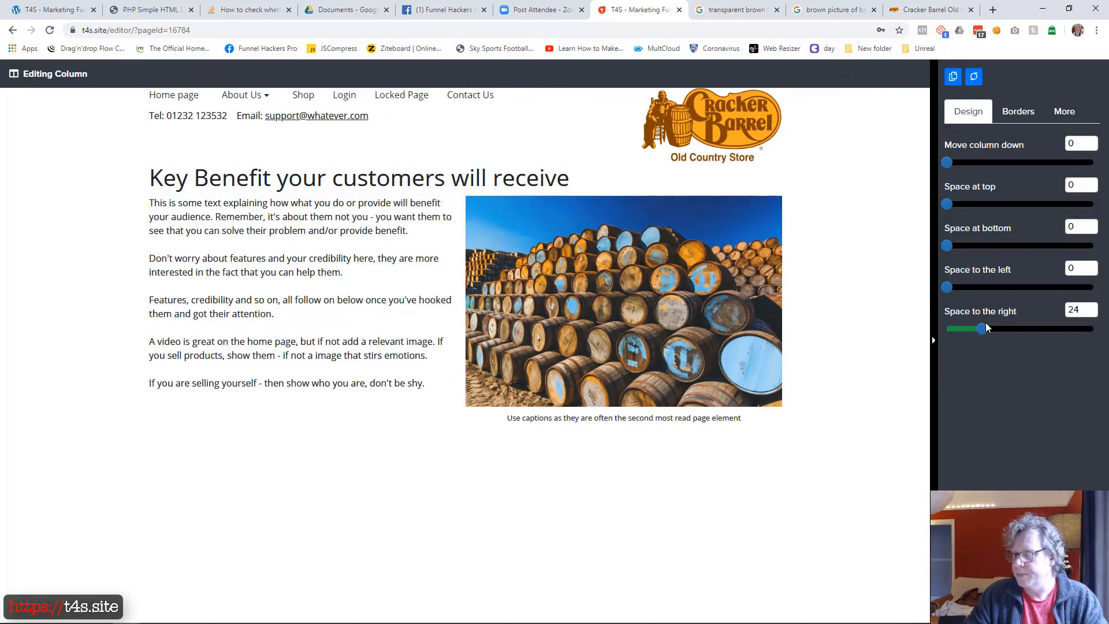
{"action": "left_click", "coordinate": [477, 512]}
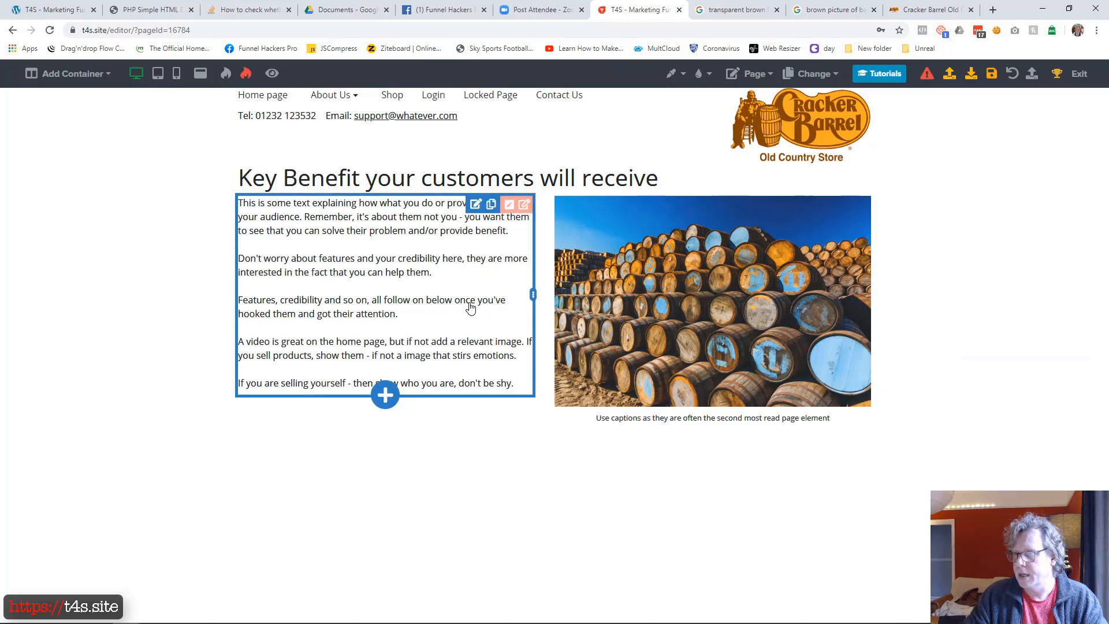
{"action": "left_click", "coordinate": [470, 256]}
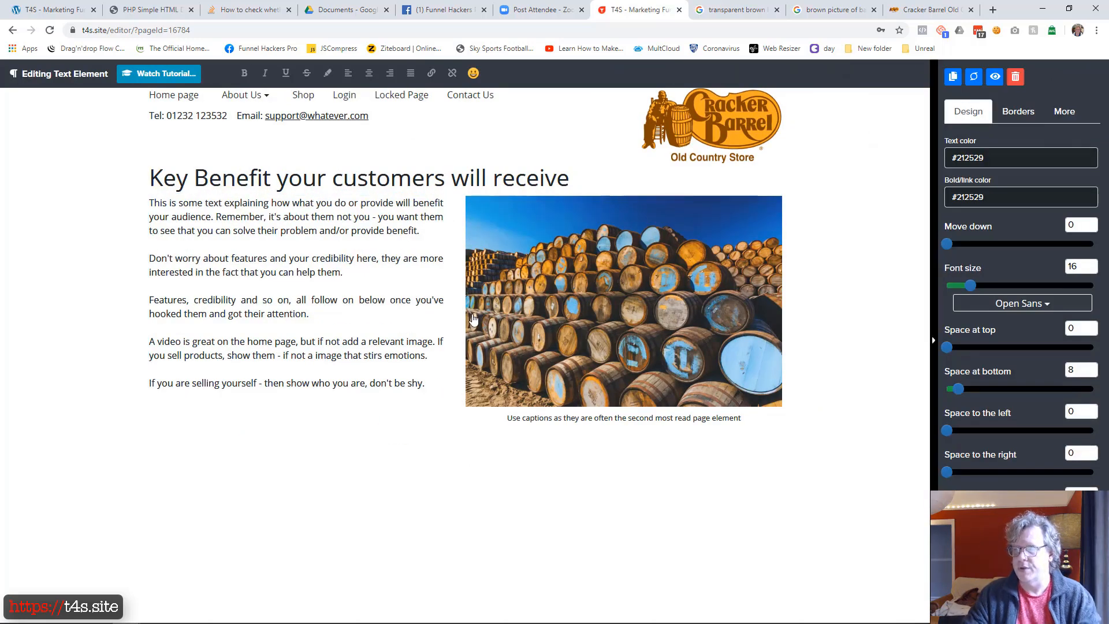
{"action": "left_click", "coordinate": [389, 436]}
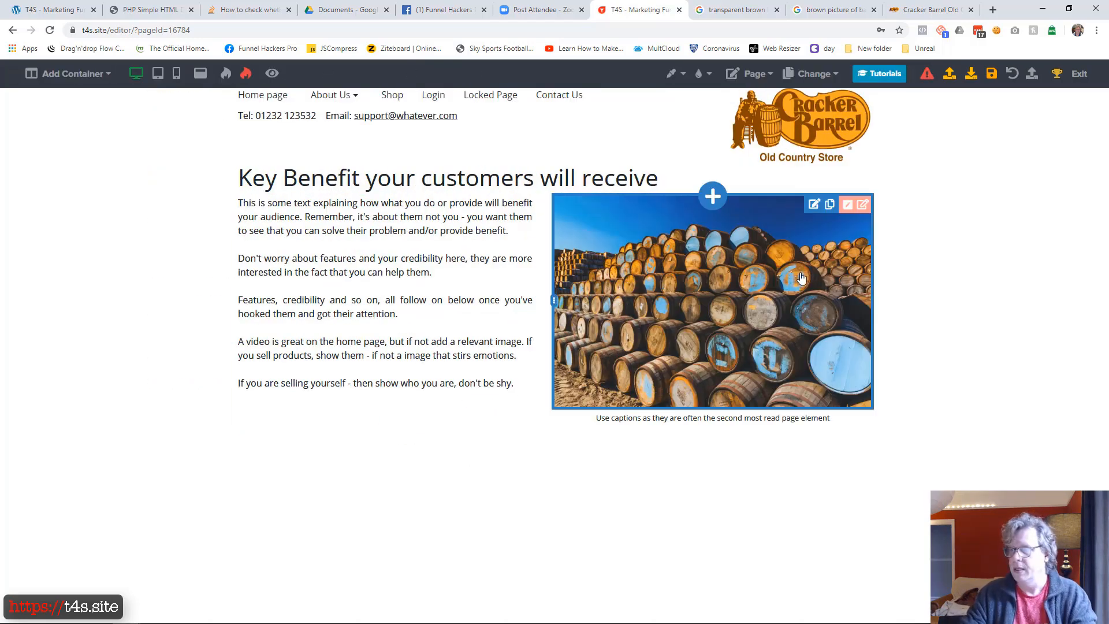
Move the two-column container with the body text and barrels image slightly down from the heading
{"action": "left_click", "coordinate": [862, 204]}
{"action": "left_click_drag", "start_coordinate": [947, 164], "coordinate": [978, 160]}
{"action": "left_click", "coordinate": [572, 557]}
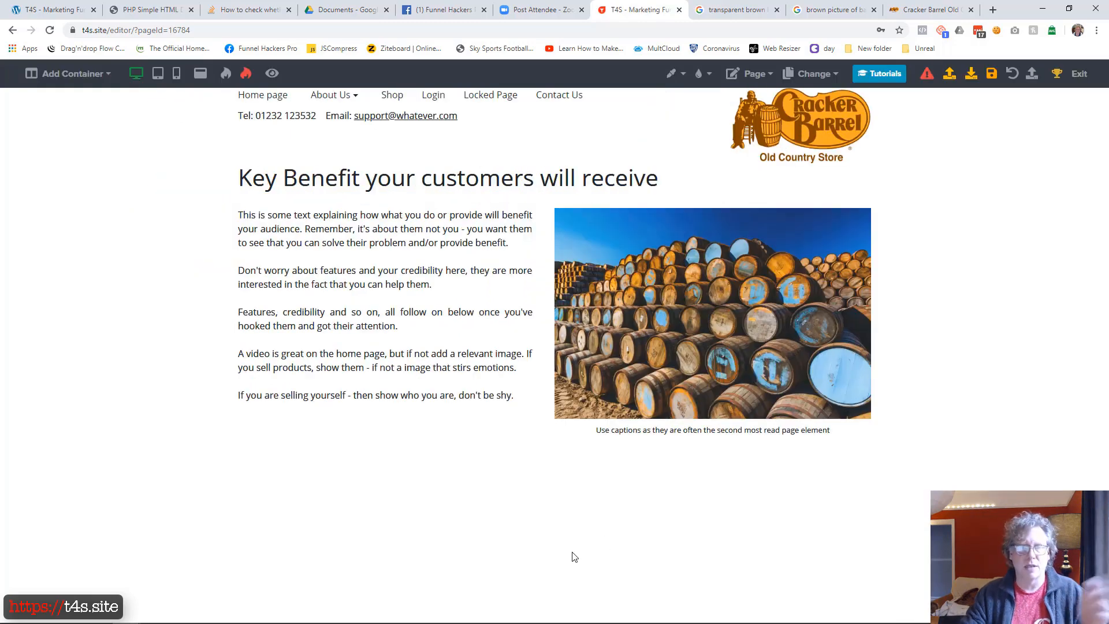
Check the lower part of the finished sample home page and add a two-column container below the key benefit section
{"action": "left_click_drag", "start_coordinate": [0, 130], "coordinate": [676, 55]}
{"action": "scroll", "coordinate": [463, 342], "scroll_direction": "down", "scroll_amount": 3}
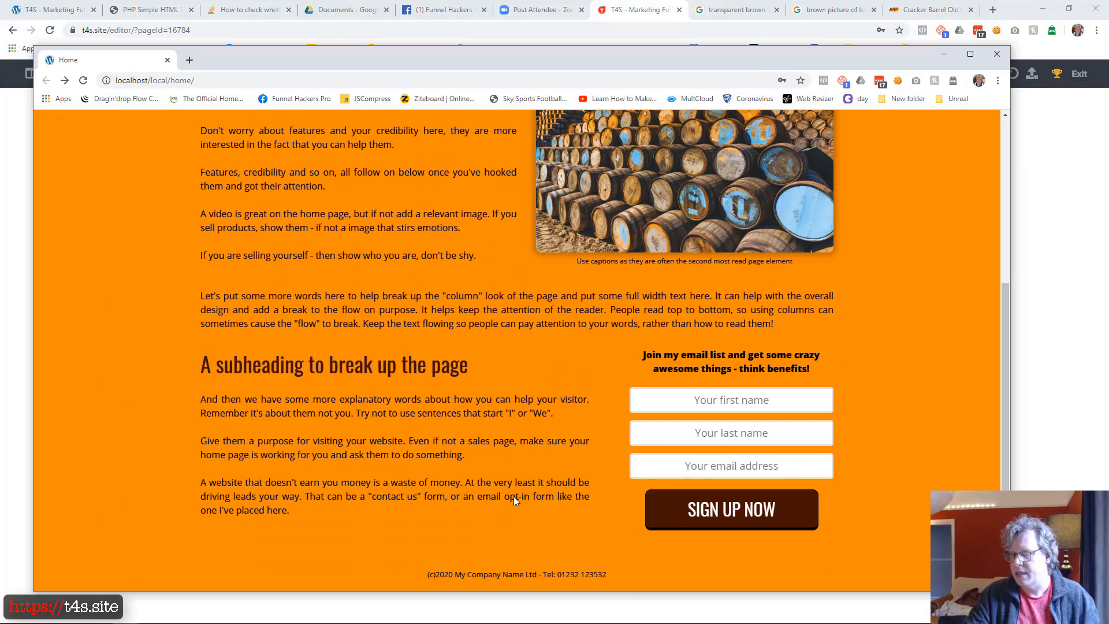
{"action": "left_click_drag", "start_coordinate": [618, 65], "coordinate": [0, 110]}
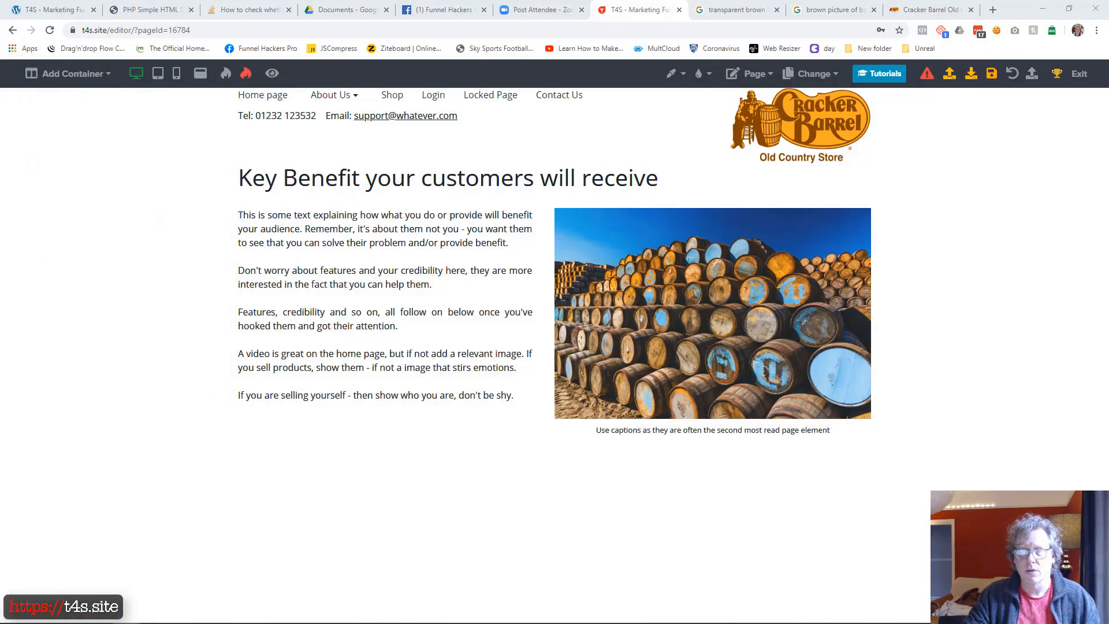
{"action": "left_click", "coordinate": [105, 75]}
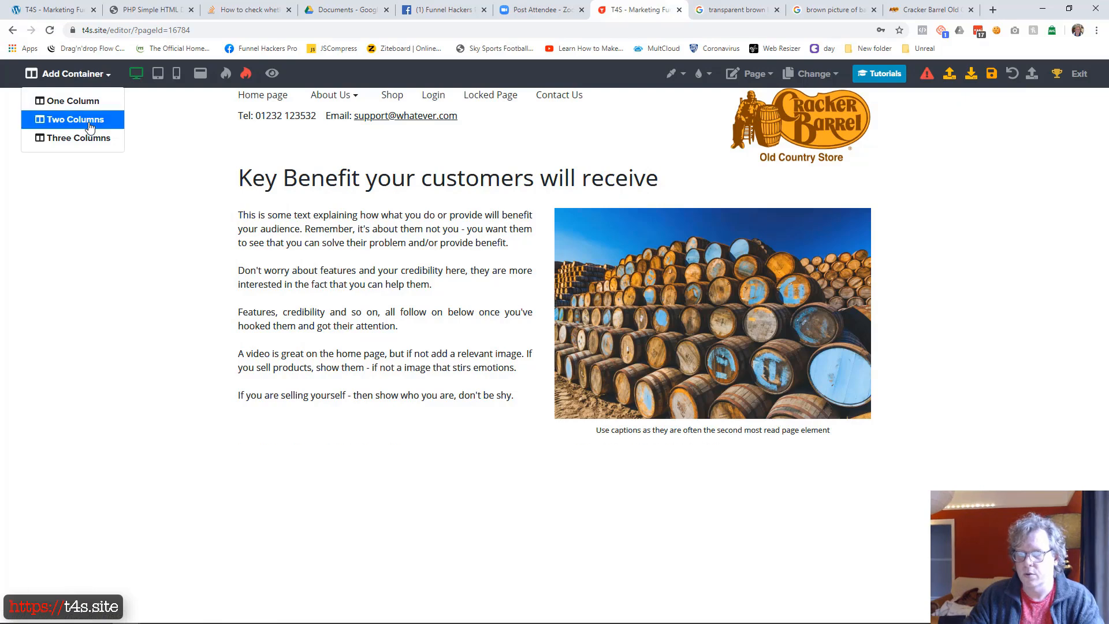
{"action": "left_click", "coordinate": [87, 119]}
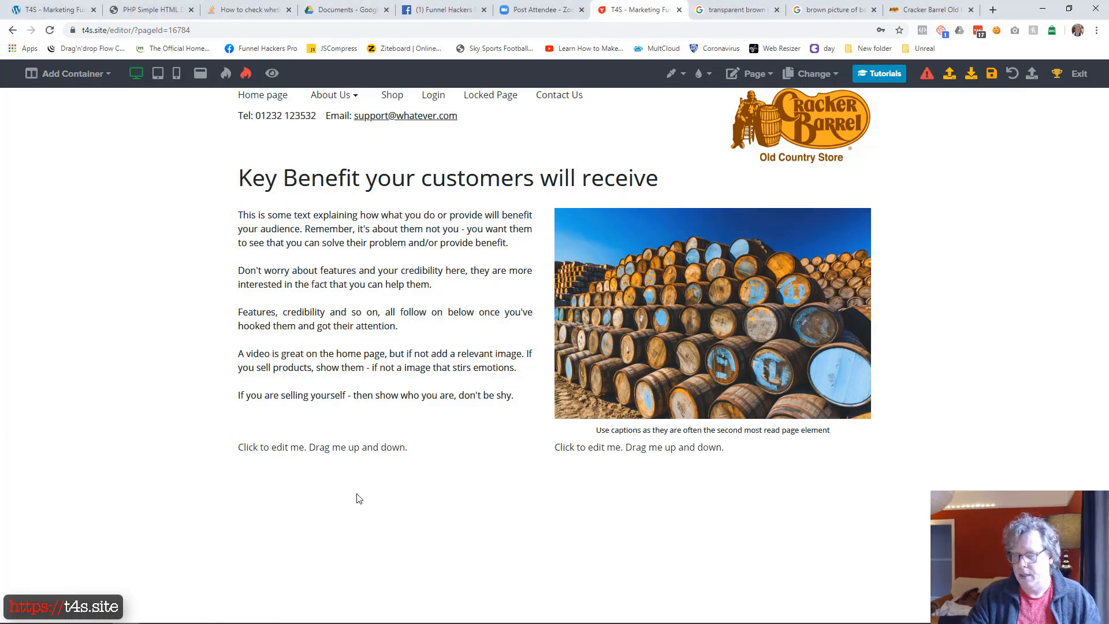
Add a subheading element to the new container's first column with the text "A subheading to break up the page"
{"action": "left_click", "coordinate": [393, 460]}
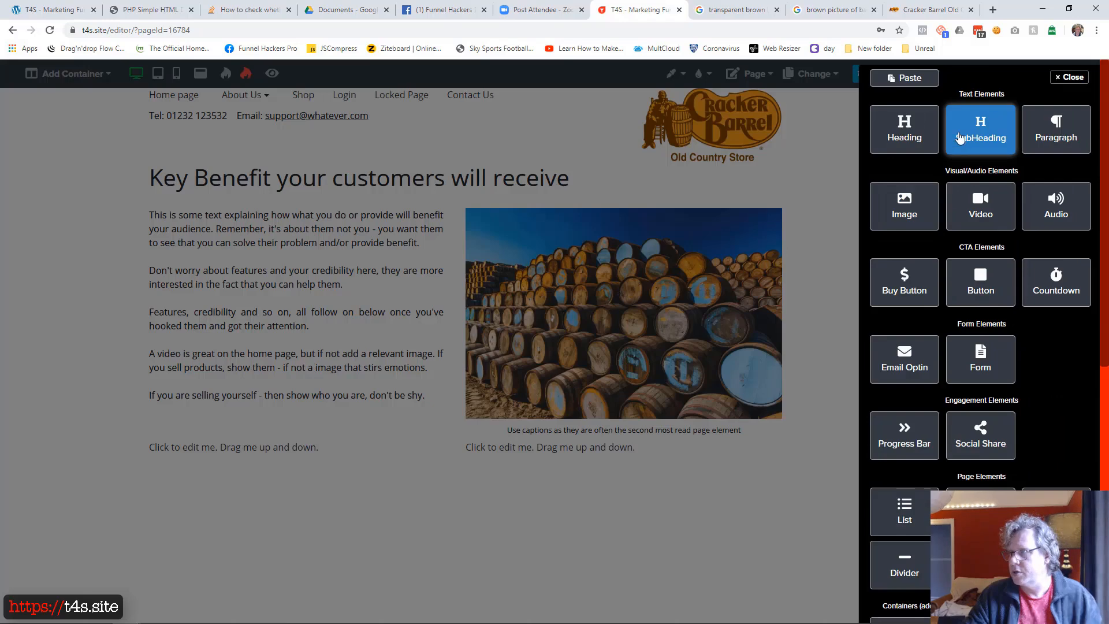
{"action": "left_click", "coordinate": [980, 130]}
{"action": "left_click", "coordinate": [262, 491]}
{"action": "key", "text": "ctrl+a"}
{"action": "type", "text": "A subheading to break up the page"}
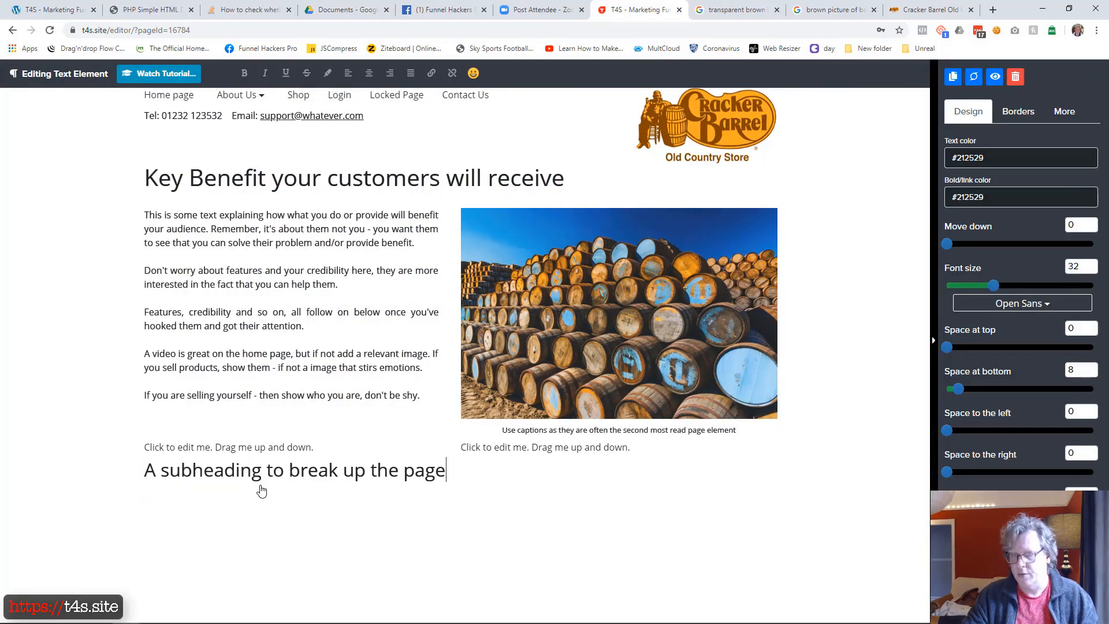
{"action": "left_click", "coordinate": [272, 522]}
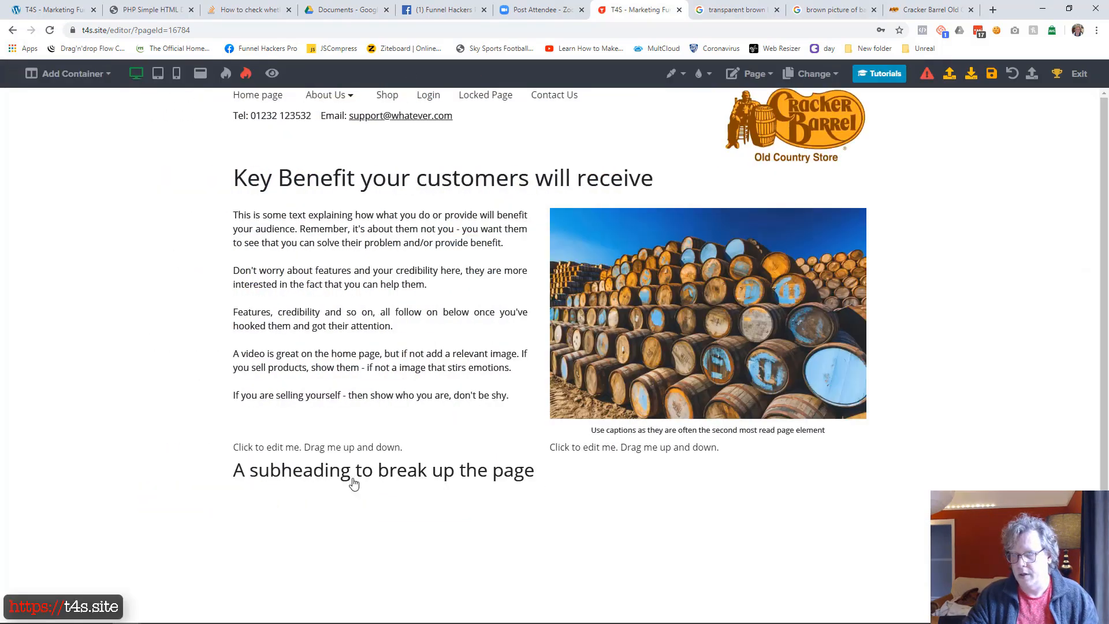
Delete the placeholder text above the new subheading
{"action": "left_click", "coordinate": [371, 455]}
{"action": "left_click", "coordinate": [1014, 76]}
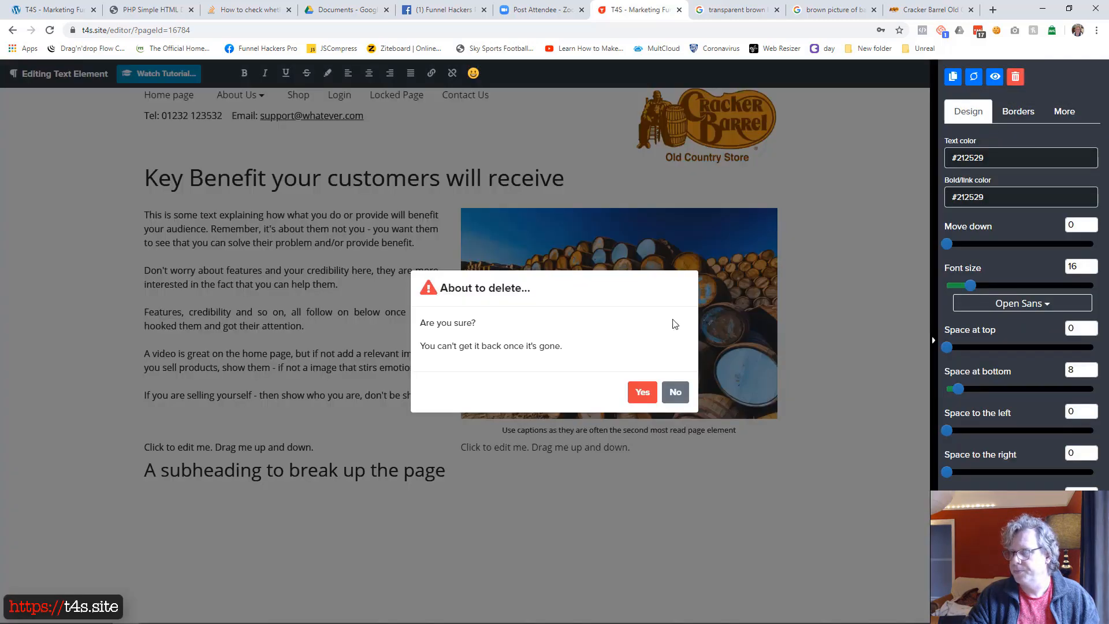
{"action": "left_click", "coordinate": [643, 391]}
Add a paragraph element below the subheading and replace its placeholder with the copied text starting "And then we have some more explanatory words"
{"action": "left_click", "coordinate": [396, 465]}
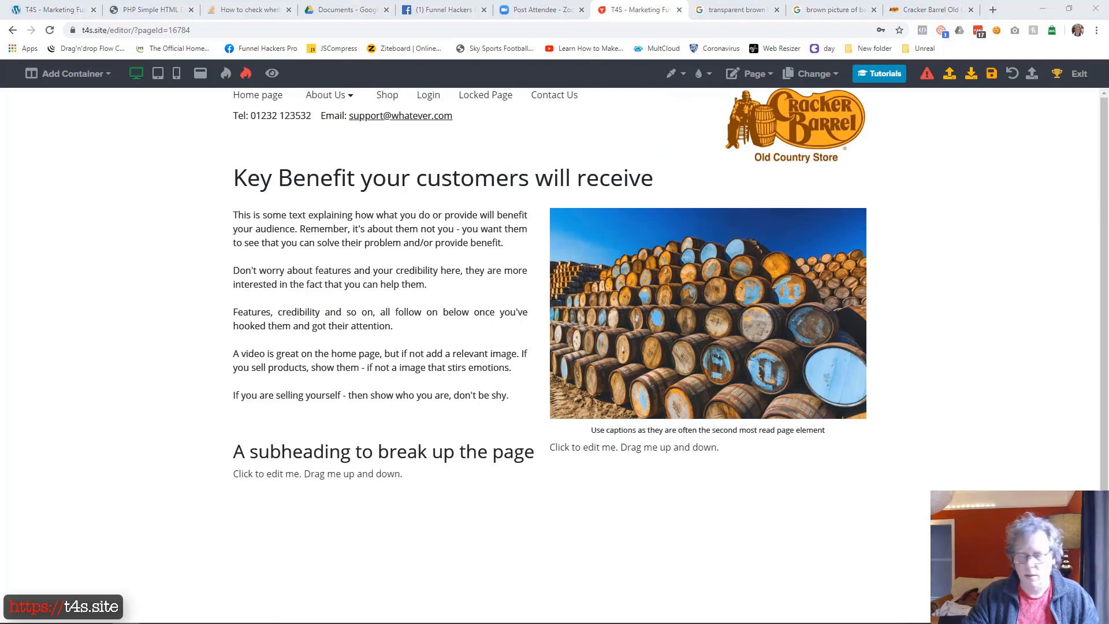
{"action": "left_click", "coordinate": [282, 474]}
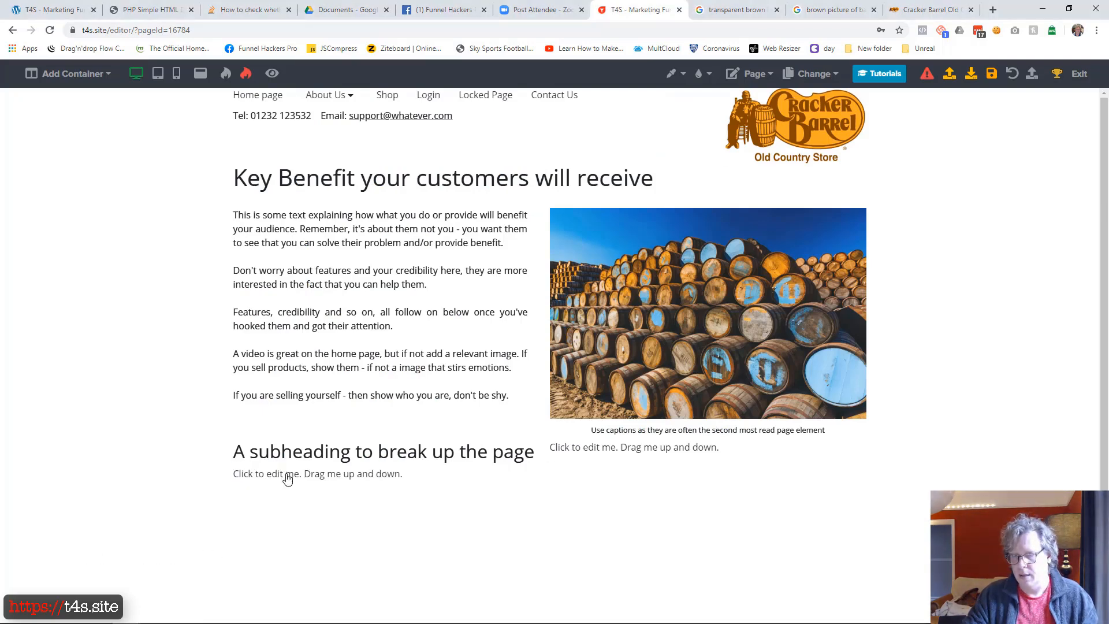
{"action": "left_click", "coordinate": [287, 478]}
{"action": "triple_click", "coordinate": [287, 479]}
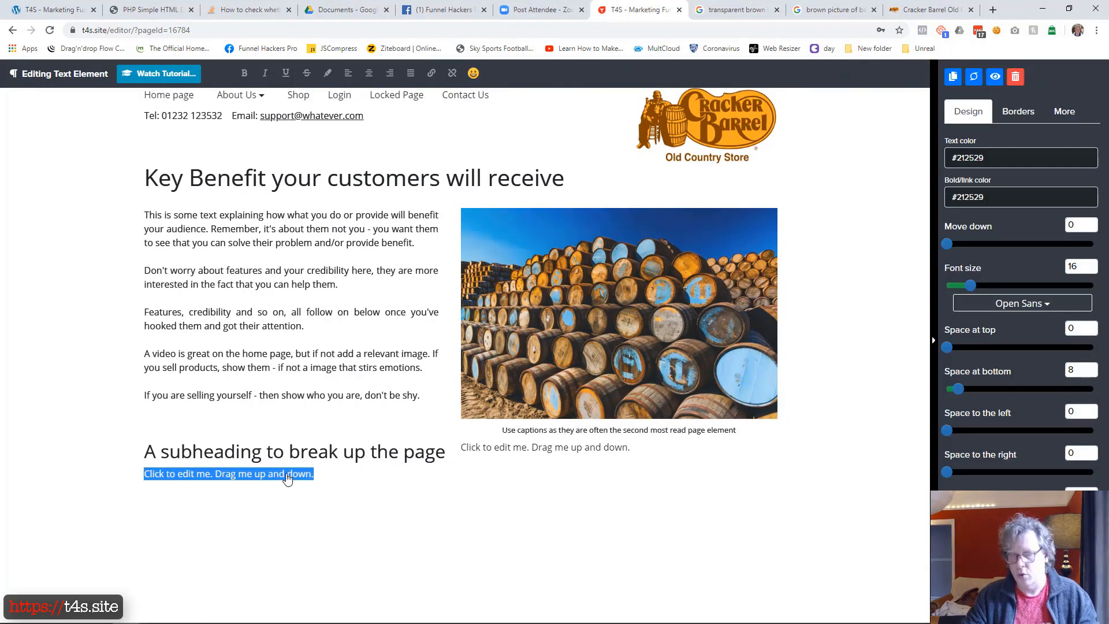
{"action": "key", "text": "ctrl+v"}
{"action": "key", "text": "ctrl+shift+c"}
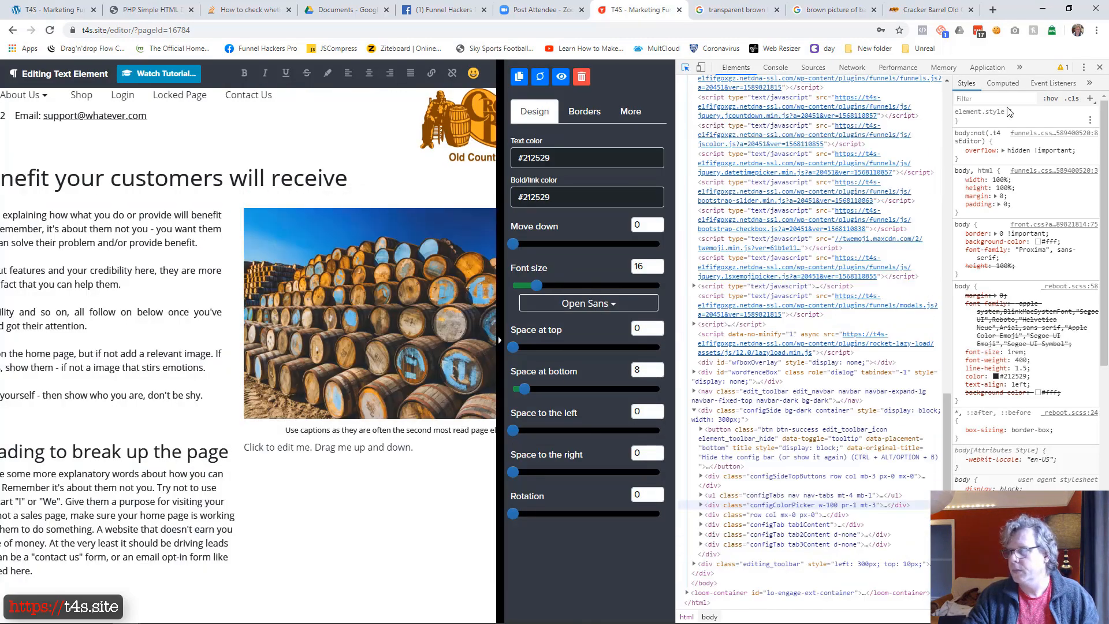
{"action": "left_click", "coordinate": [1100, 68]}
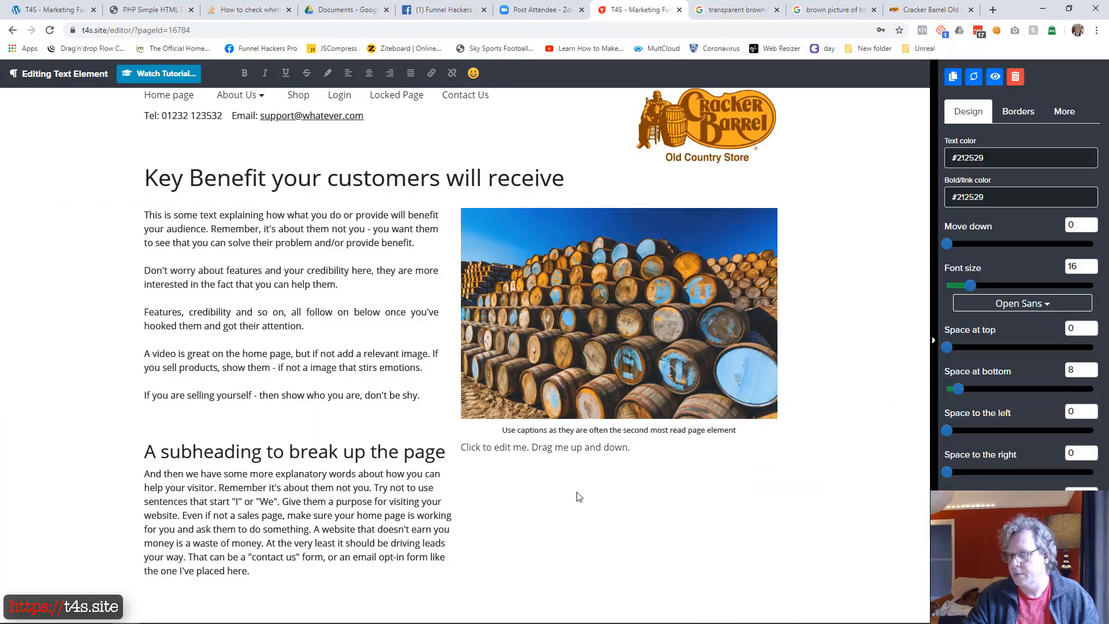
{"action": "left_click", "coordinate": [577, 495]}
Split the text below the subheading into three paragraphs with blank lines, starting at "Give them a purpose" and "A website that doesn't earn"
{"action": "left_click", "coordinate": [386, 517]}
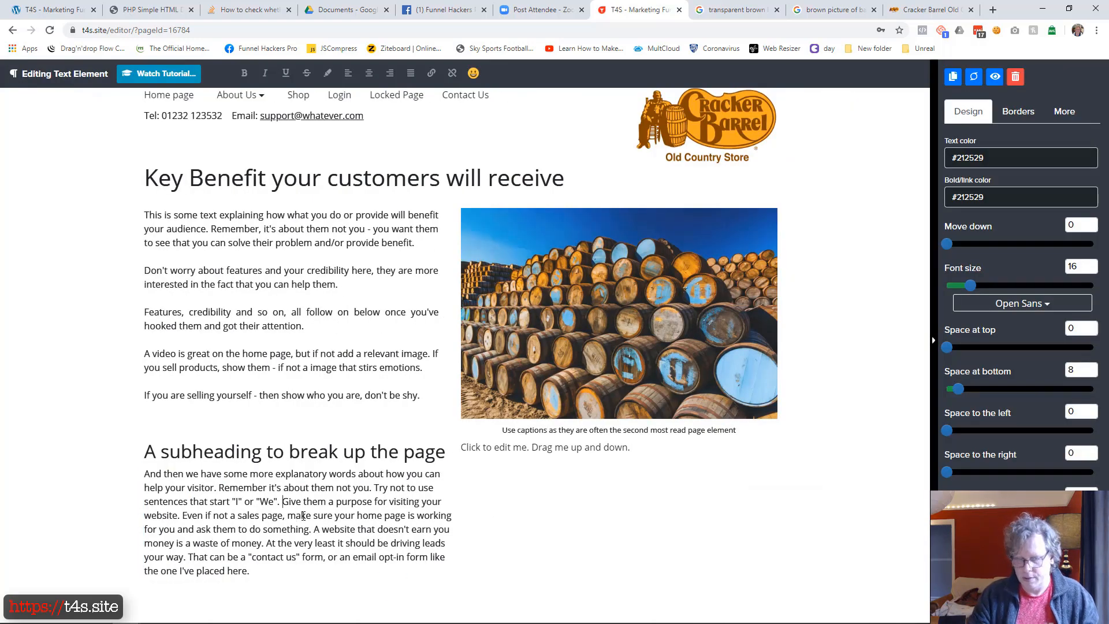
{"action": "key", "text": "Return"}
{"action": "key", "text": "Return"}
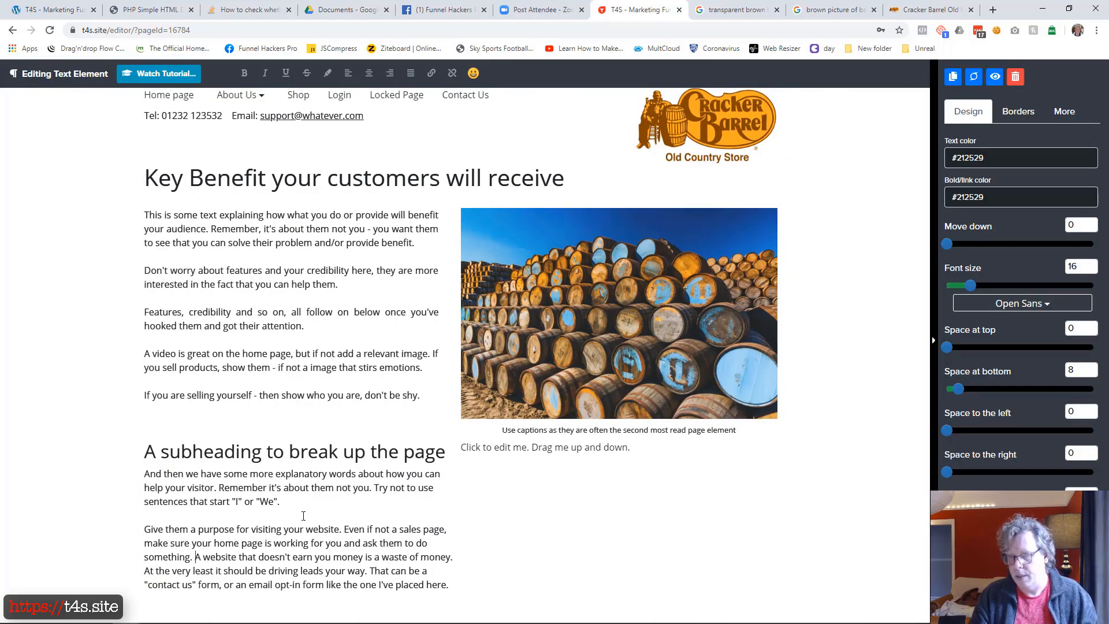
{"action": "key", "text": "Return"}
{"action": "key", "text": "Return"}
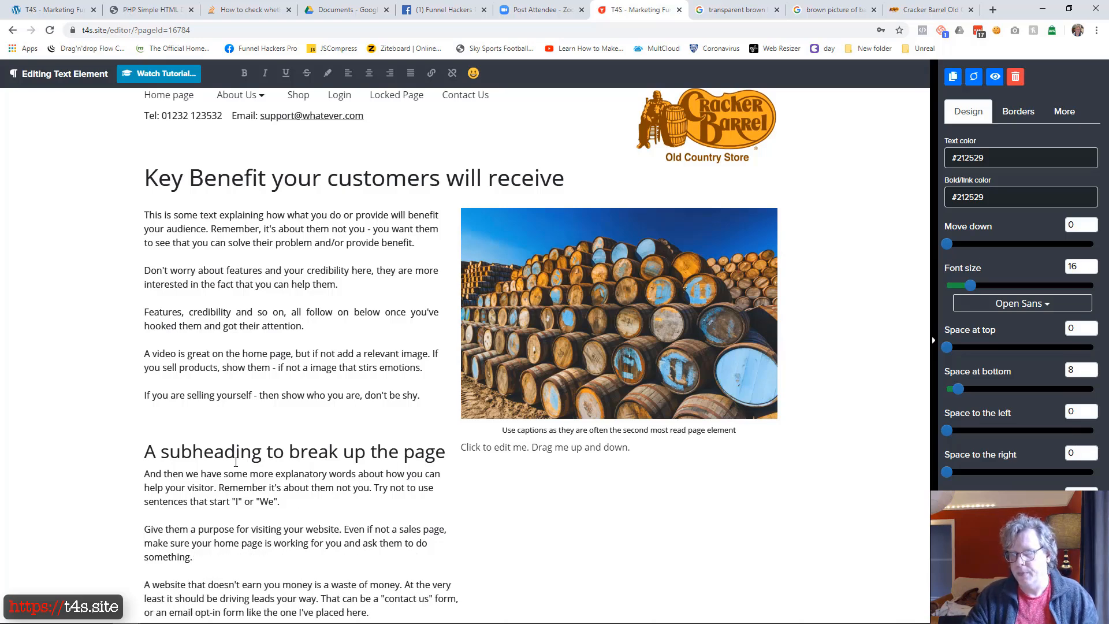
{"action": "left_click", "coordinate": [115, 449]}
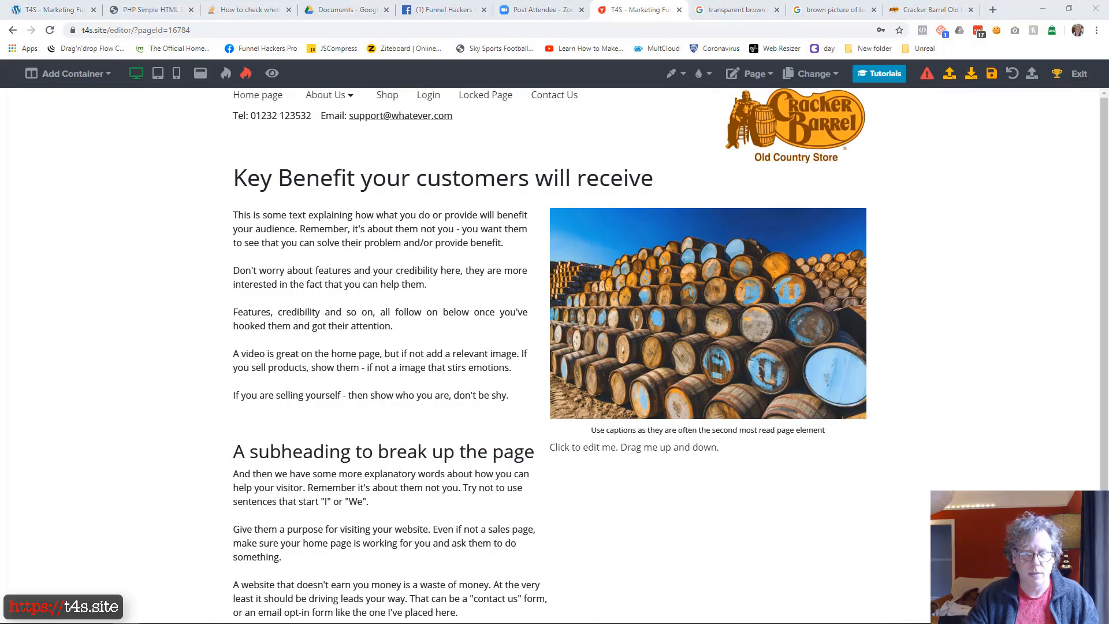
Replace the second column's placeholder text with "Join my email list and get some crazy awesome things - think benefits!"
{"action": "left_click", "coordinate": [635, 451]}
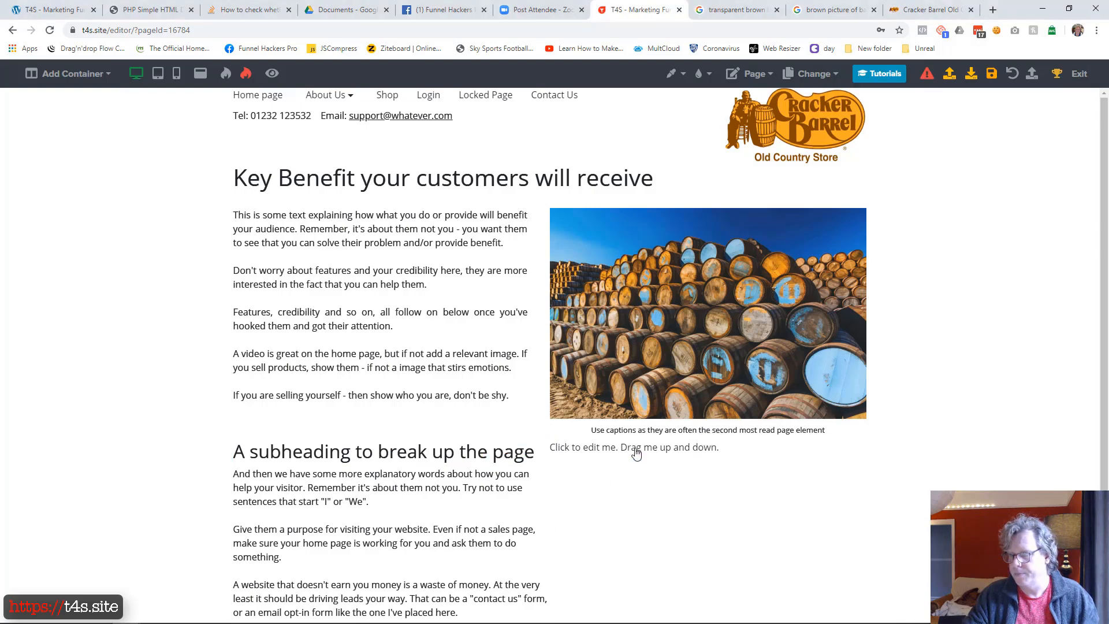
{"action": "left_click", "coordinate": [636, 454]}
{"action": "key", "text": "ctrl+a"}
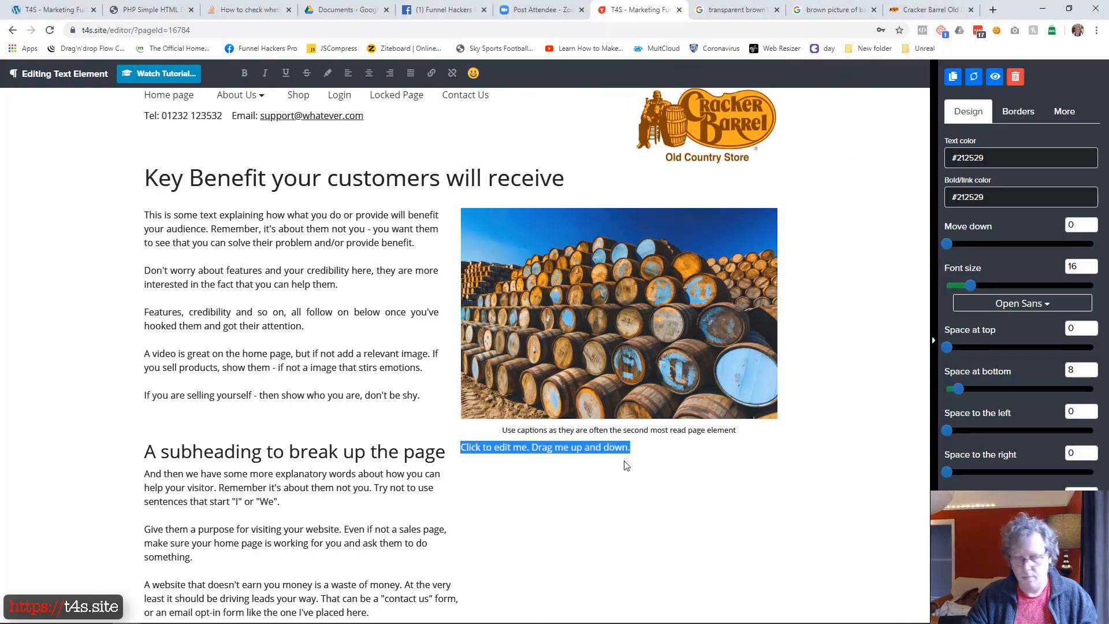
{"action": "key", "text": "ctrl+v"}
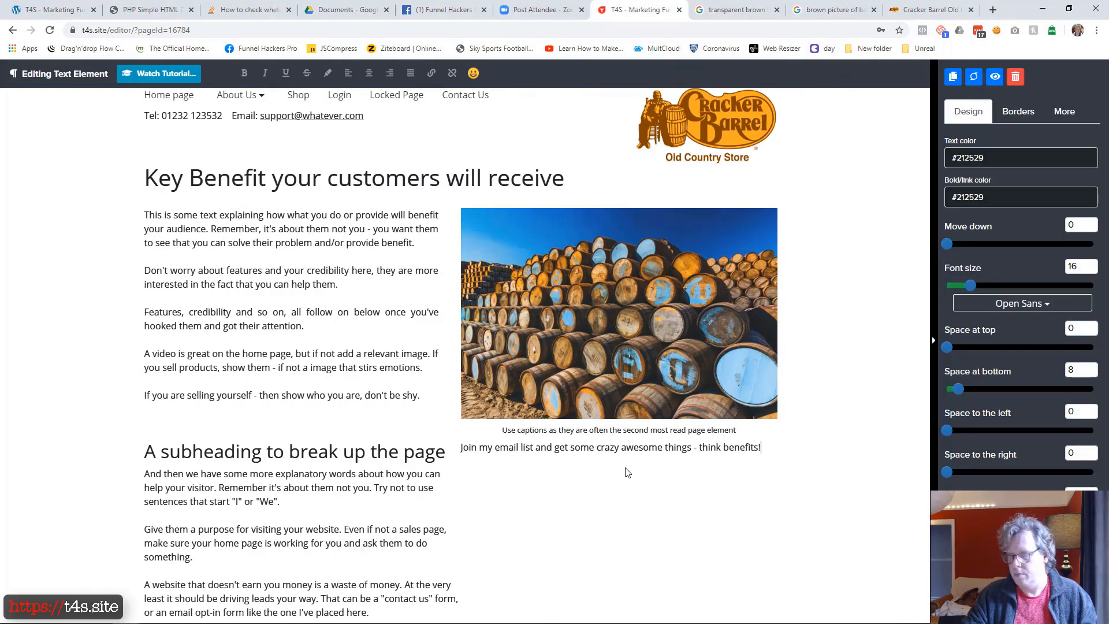
{"action": "left_click", "coordinate": [514, 545]}
Add an email optin form below the join-my-list text and narrow its column by widening the subheading column beside it
{"action": "left_click", "coordinate": [705, 462]}
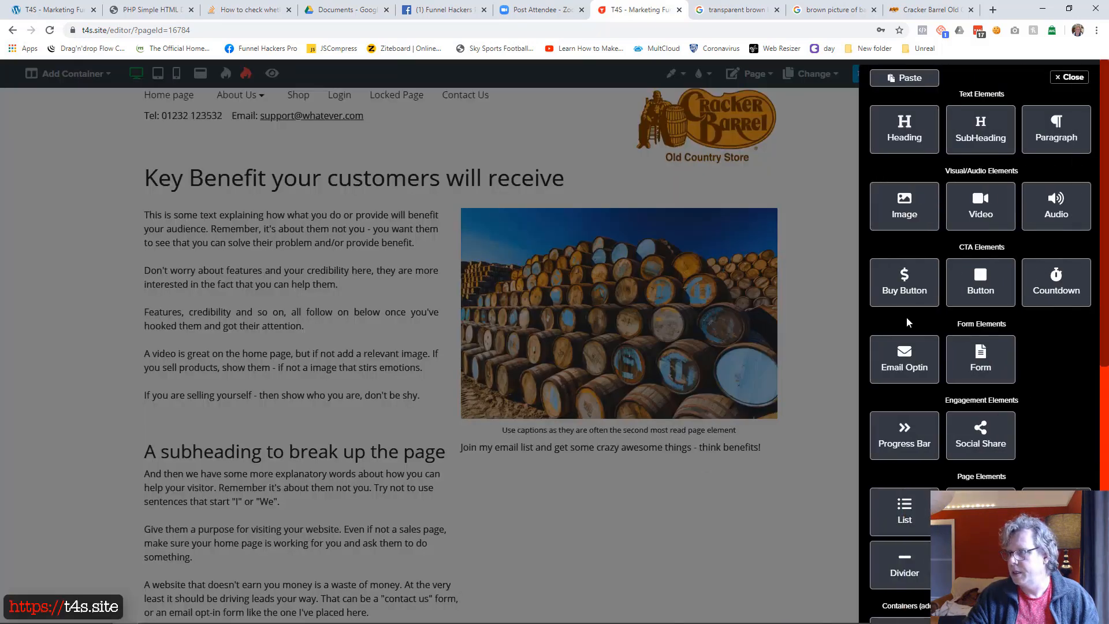
{"action": "left_click", "coordinate": [916, 357]}
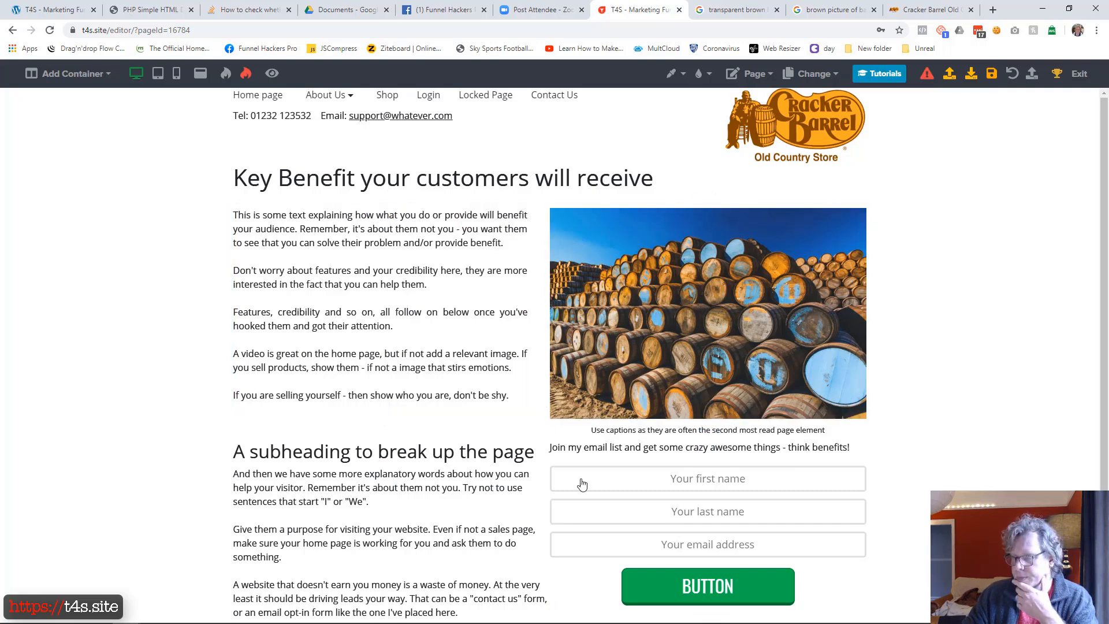
{"action": "left_click_drag", "start_coordinate": [545, 547], "coordinate": [669, 529]}
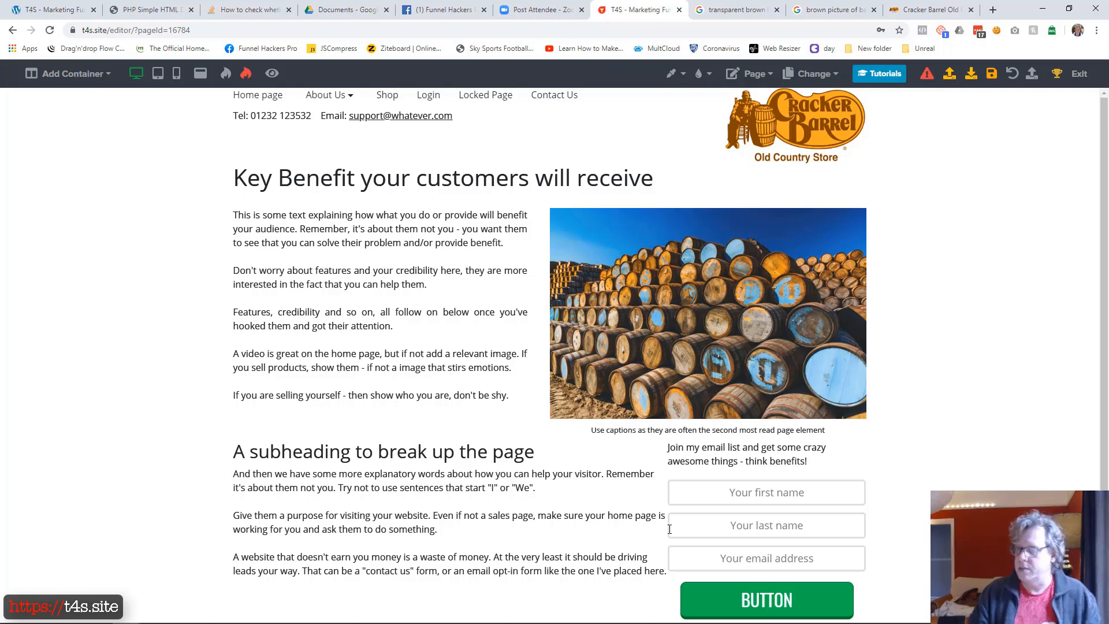
Centre and bold the "Join my email list and get some crazy awesome things" text above the optin form
{"action": "left_click", "coordinate": [730, 454]}
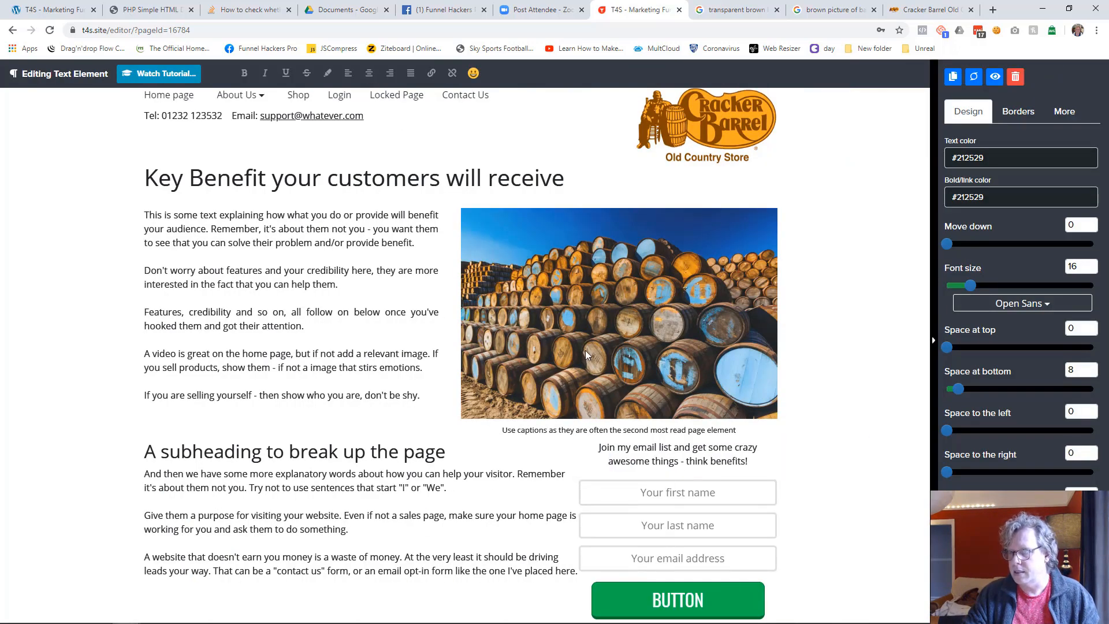
{"action": "triple_click", "coordinate": [705, 460]}
{"action": "key", "text": "ctrl+b"}
{"action": "left_click", "coordinate": [837, 460]}
{"action": "scroll", "coordinate": [347, 497], "scroll_direction": "down", "scroll_amount": 3}
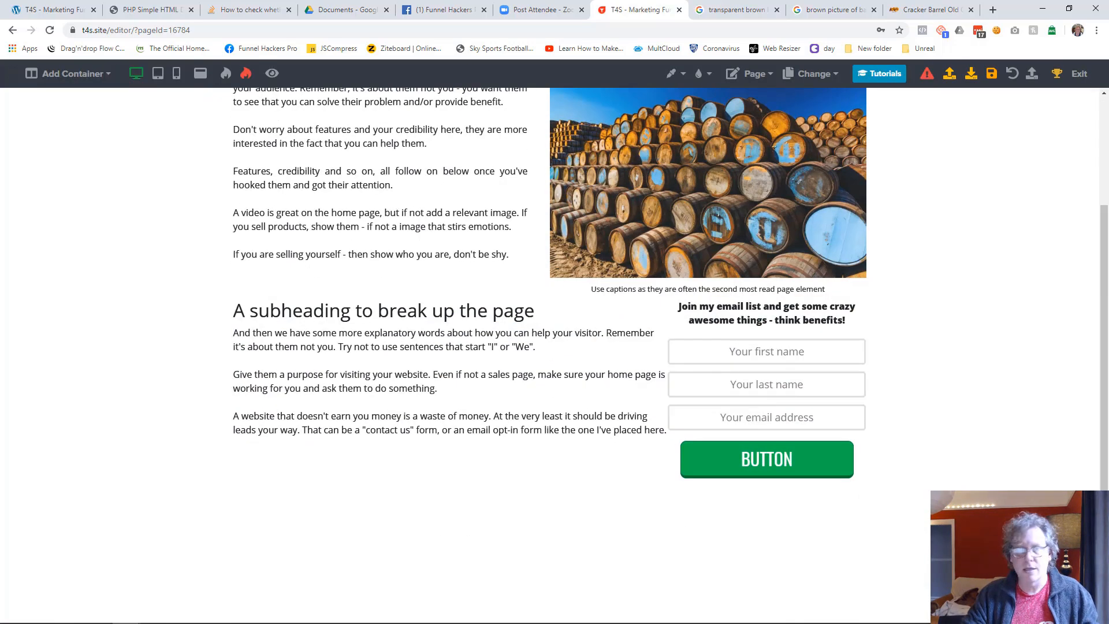
Check the footer on the finished reference page and add a one-column container below the subheading and optin section
{"action": "left_click_drag", "start_coordinate": [0, 86], "coordinate": [736, 5]}
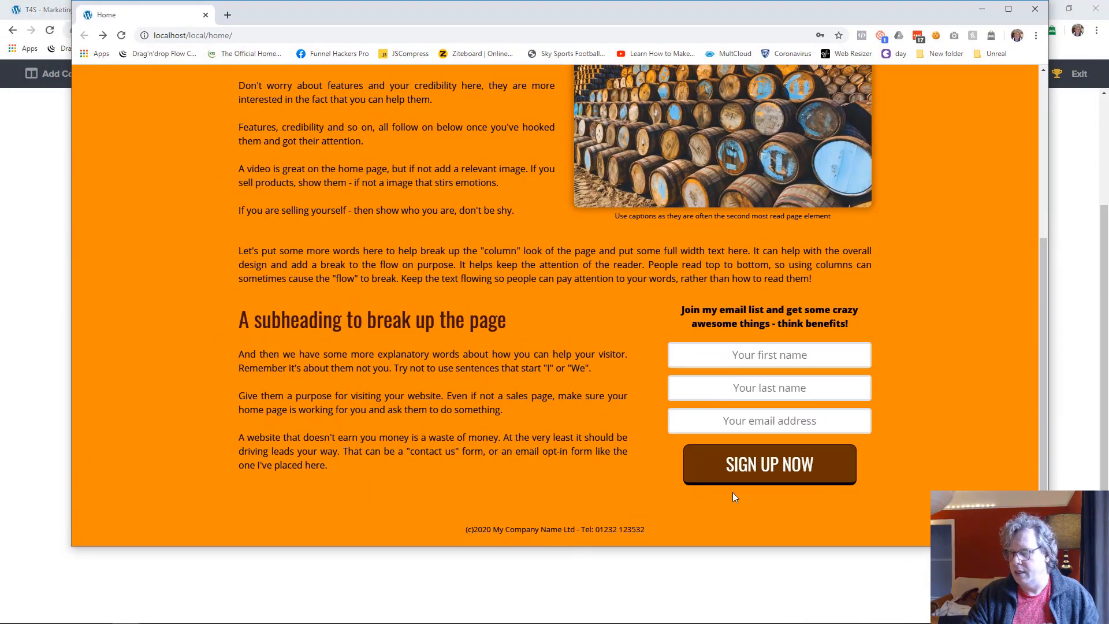
{"action": "left_click_drag", "start_coordinate": [660, 532], "coordinate": [443, 535]}
{"action": "left_click_drag", "start_coordinate": [843, 10], "coordinate": [0, 10]}
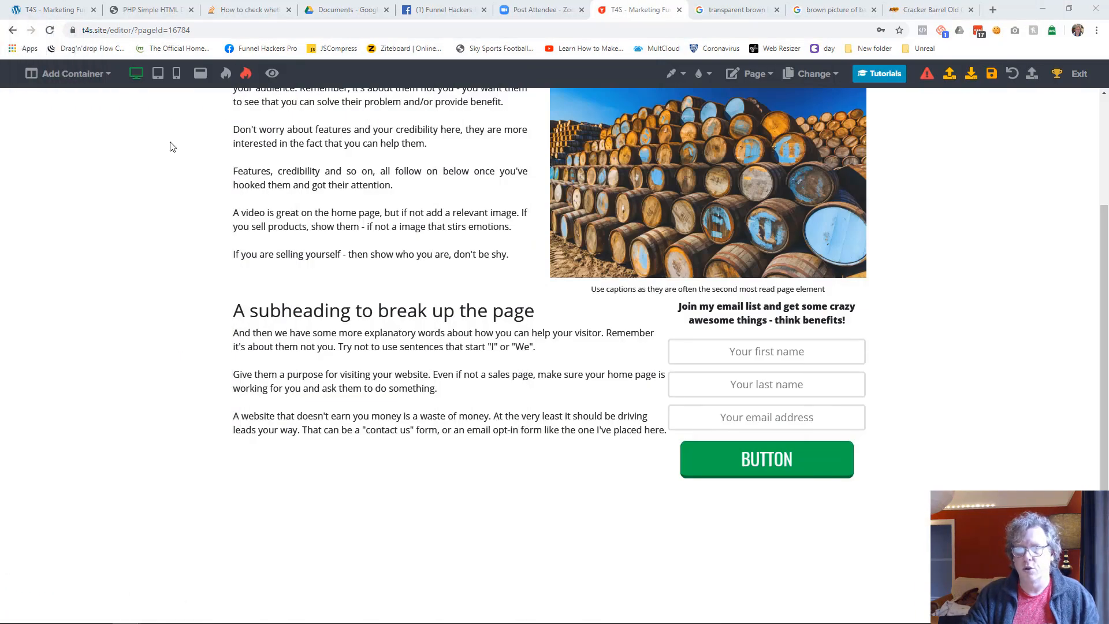
{"action": "left_click", "coordinate": [91, 75]}
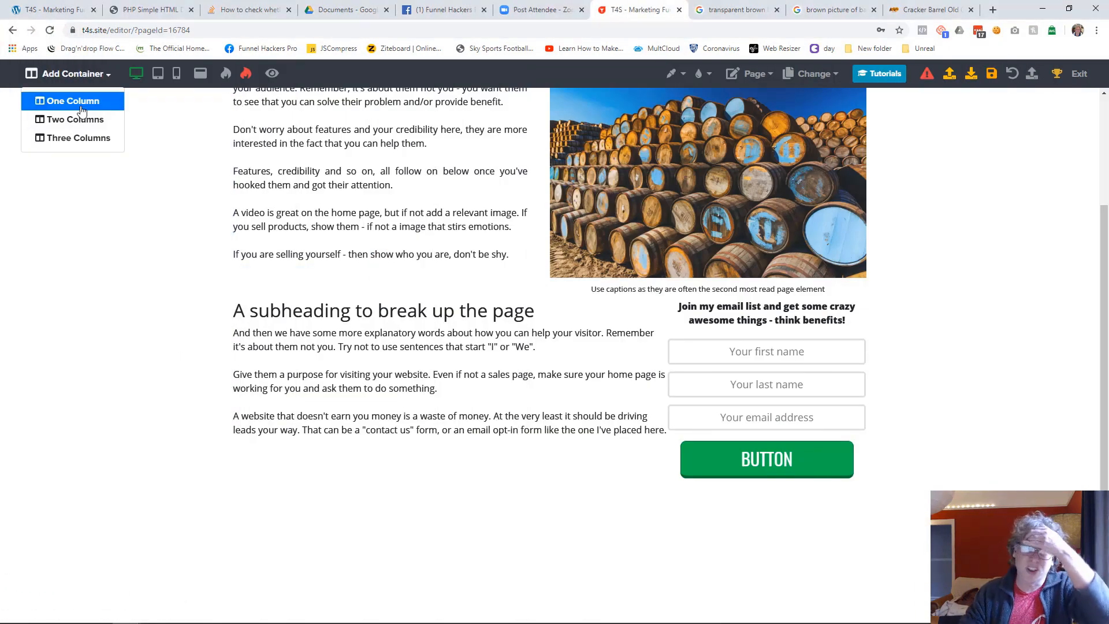
{"action": "left_click", "coordinate": [82, 109]}
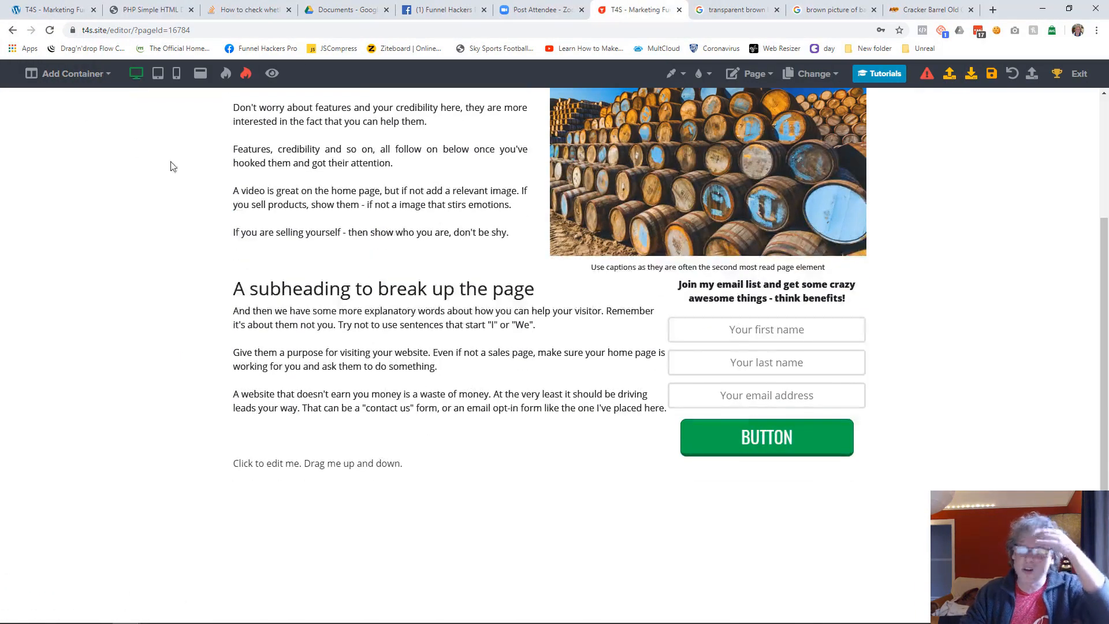
Replace the new container's placeholder with "(c)2020 My Company Ltd - Email:" followed by the support email address
{"action": "left_click", "coordinate": [401, 473]}
{"action": "key", "text": "ctrl+a"}
{"action": "key", "text": "BackSpace"}
{"action": "type", "text": "(c)"}
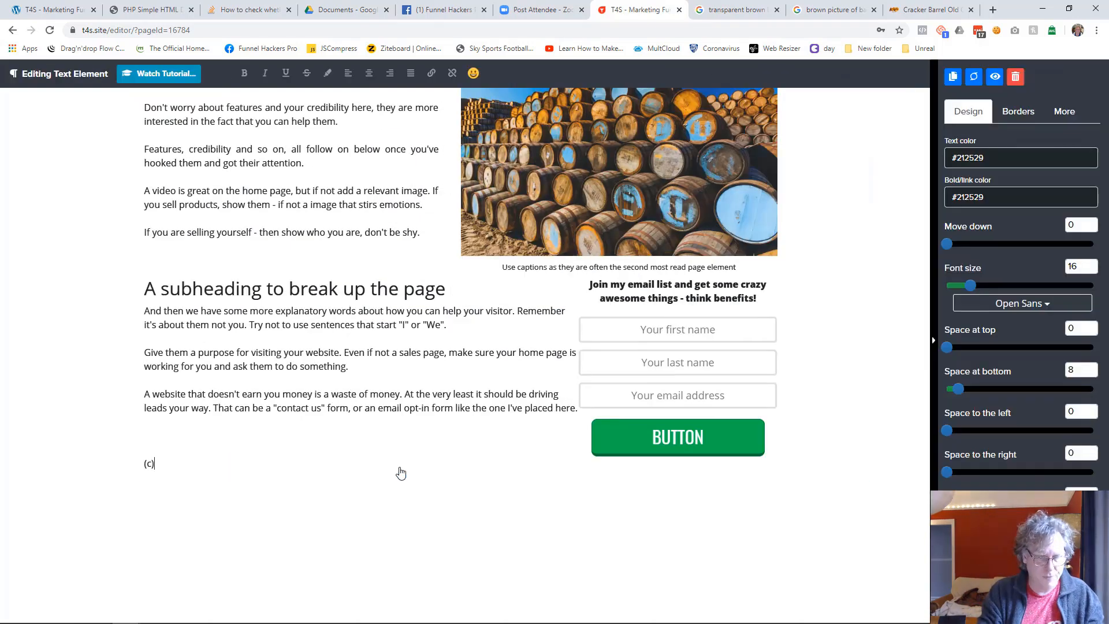
{"action": "type", "text": "2020 My Company Ltsd"}
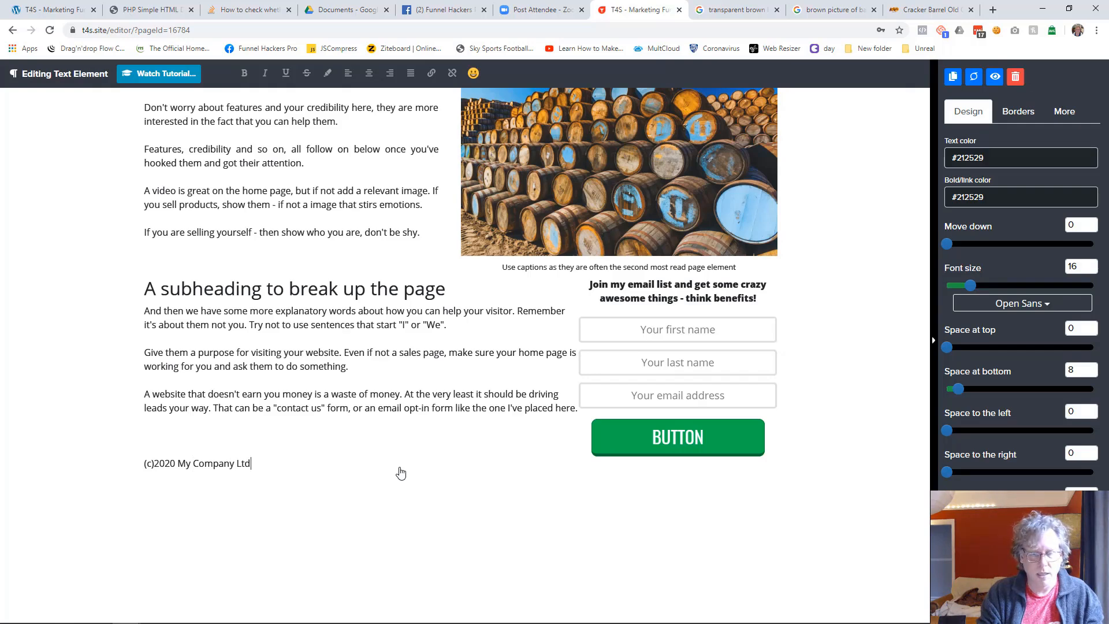
{"action": "type", "text": "Tel:"}
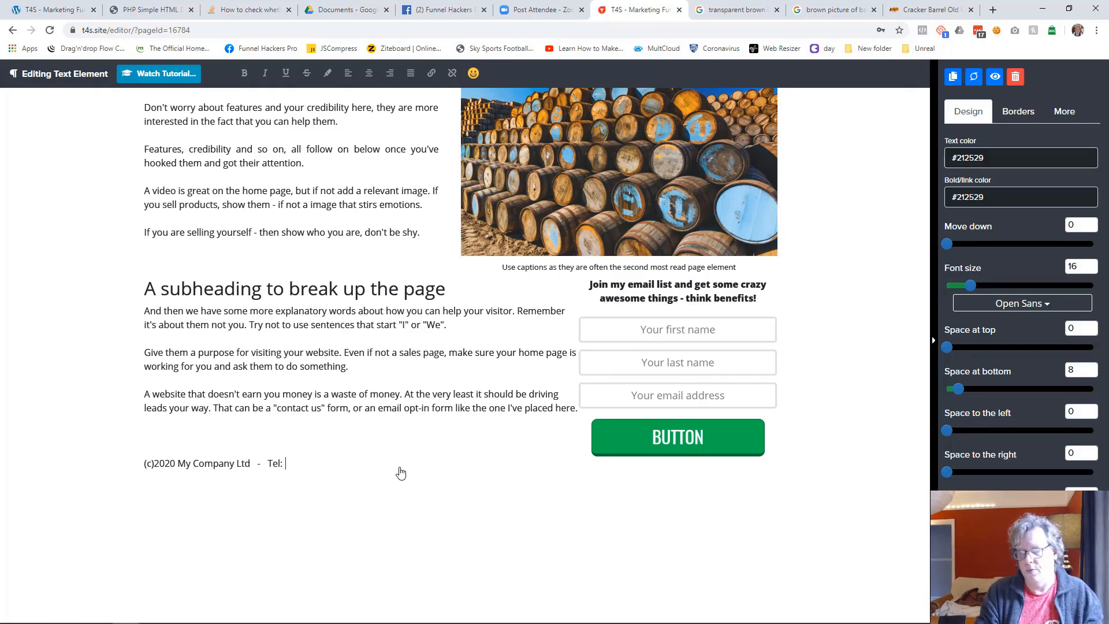
{"action": "key", "text": "BackSpace"}
{"action": "key", "text": "BackSpace"}
{"action": "key", "text": "BackSpace"}
{"action": "key", "text": "BackSpace"}
{"action": "key", "text": "BackSpace"}
{"action": "type", "text": "Emai"}
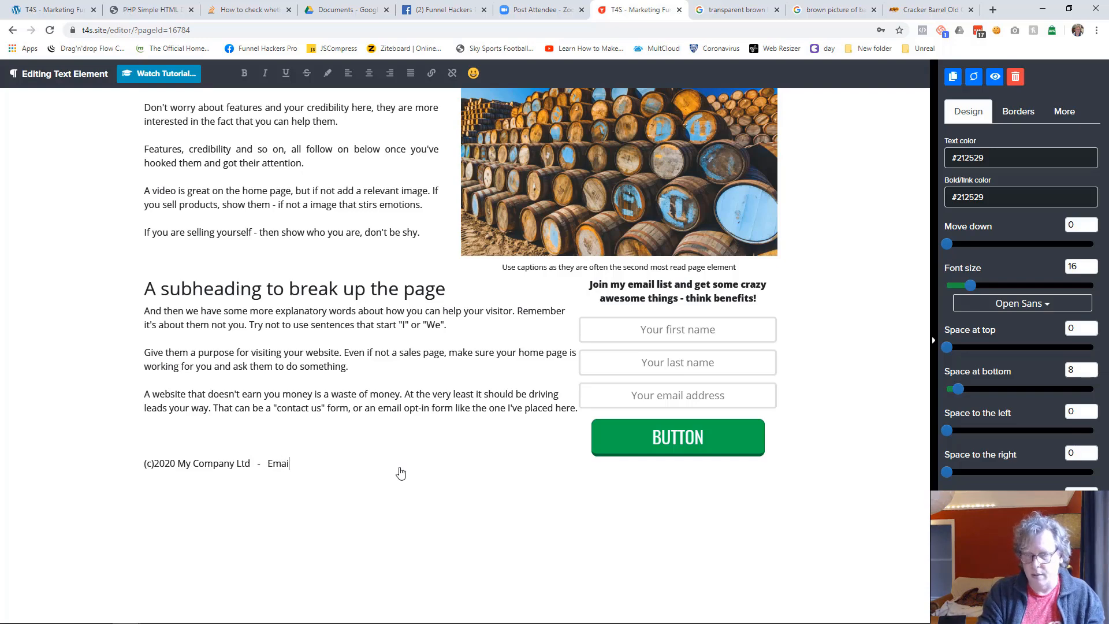
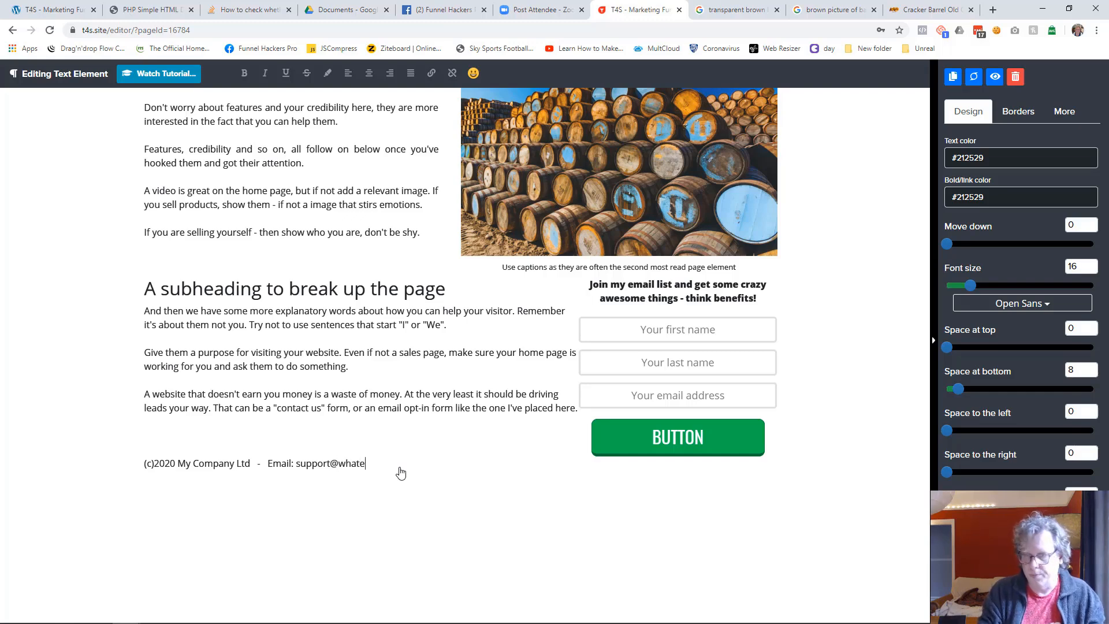
Underline the email address in the footer line and hyperlink it to that address as a link for sending an email
{"action": "key", "text": "shift+Left"}
{"action": "key", "text": "shift+Left"}
{"action": "key", "text": "shift+Left"}
{"action": "key", "text": "shift+Left"}
{"action": "key", "text": "shift+Left"}
{"action": "key", "text": "shift+Left"}
{"action": "key", "text": "shift+Left"}
{"action": "key", "text": "shift+Left"}
{"action": "key", "text": "shift+Left"}
{"action": "key", "text": "shift+Left"}
{"action": "key", "text": "shift+Left"}
{"action": "key", "text": "shift+Left"}
{"action": "key", "text": "shift+Left"}
{"action": "key", "text": "shift+Left"}
{"action": "key", "text": "shift+Left"}
{"action": "key", "text": "shift+Left"}
{"action": "key", "text": "shift+Left"}
{"action": "key", "text": "shift+Left"}
{"action": "key", "text": "shift+Left"}
{"action": "key", "text": "shift+Left"}
{"action": "key", "text": "ctrl+c"}
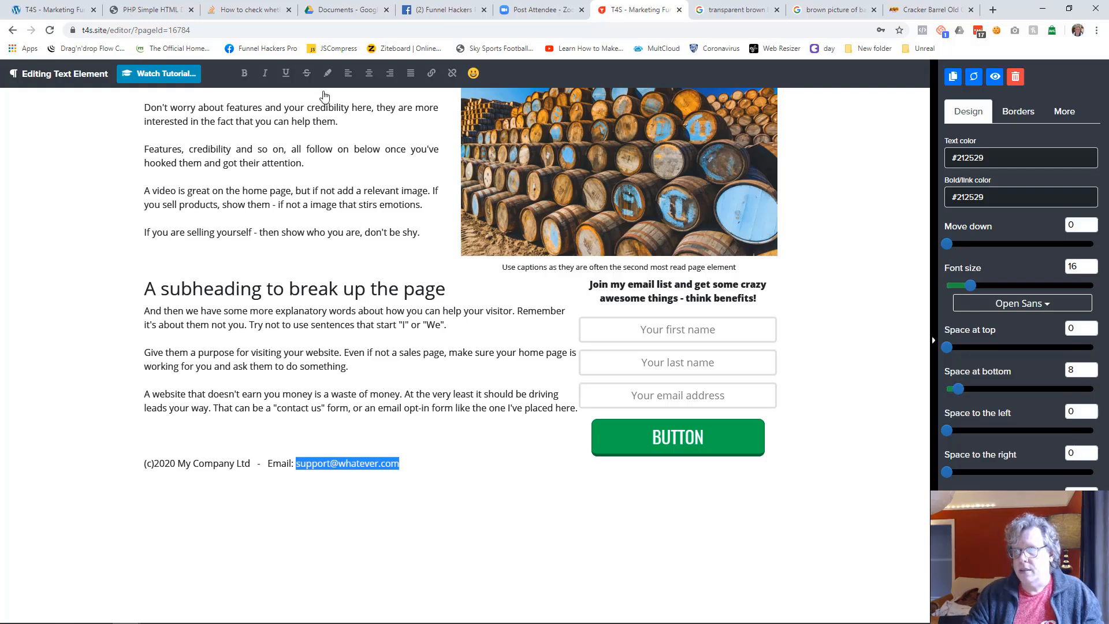
{"action": "left_click", "coordinate": [285, 73]}
{"action": "left_click", "coordinate": [431, 73]}
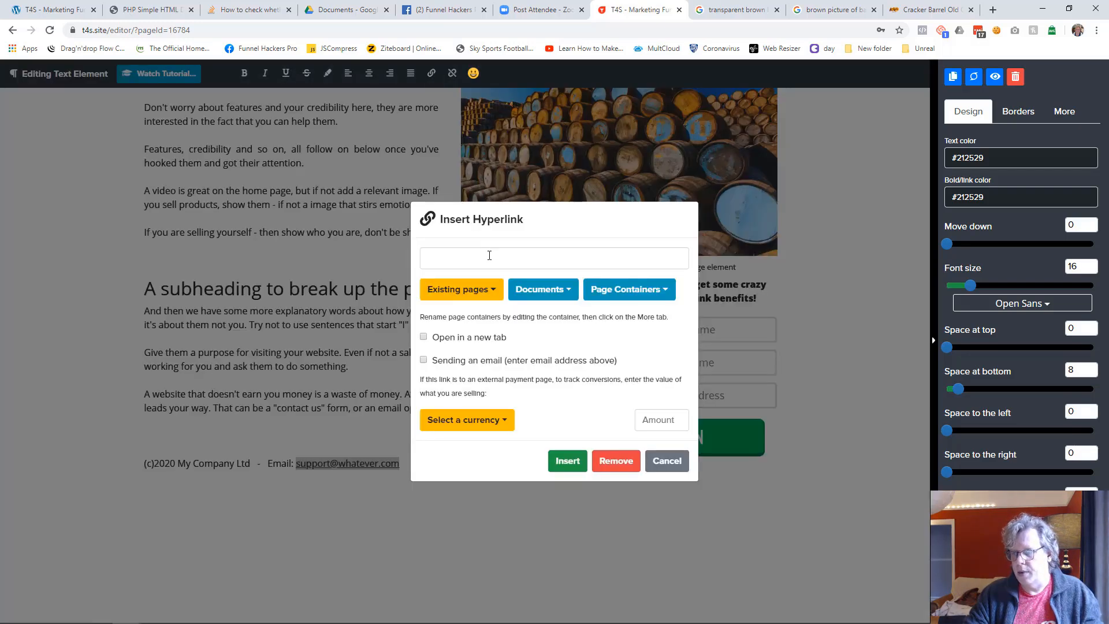
{"action": "key", "text": "ctrl+v"}
{"action": "left_click", "coordinate": [424, 360]}
{"action": "left_click", "coordinate": [566, 460]}
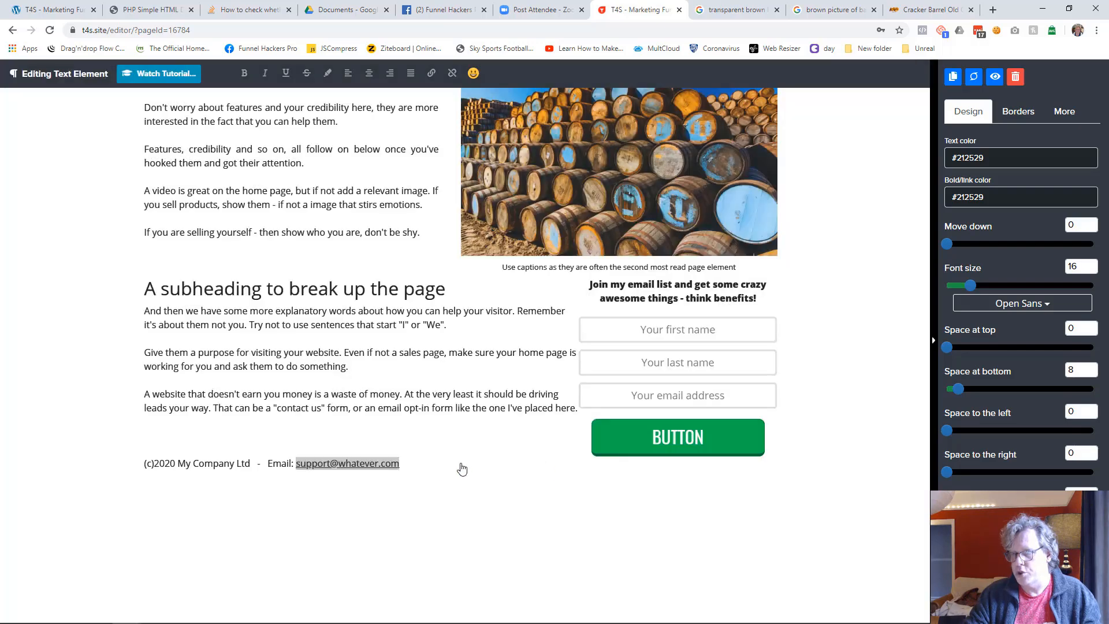
Centre the footer text and move its container down by 43
{"action": "left_click", "coordinate": [369, 73]}
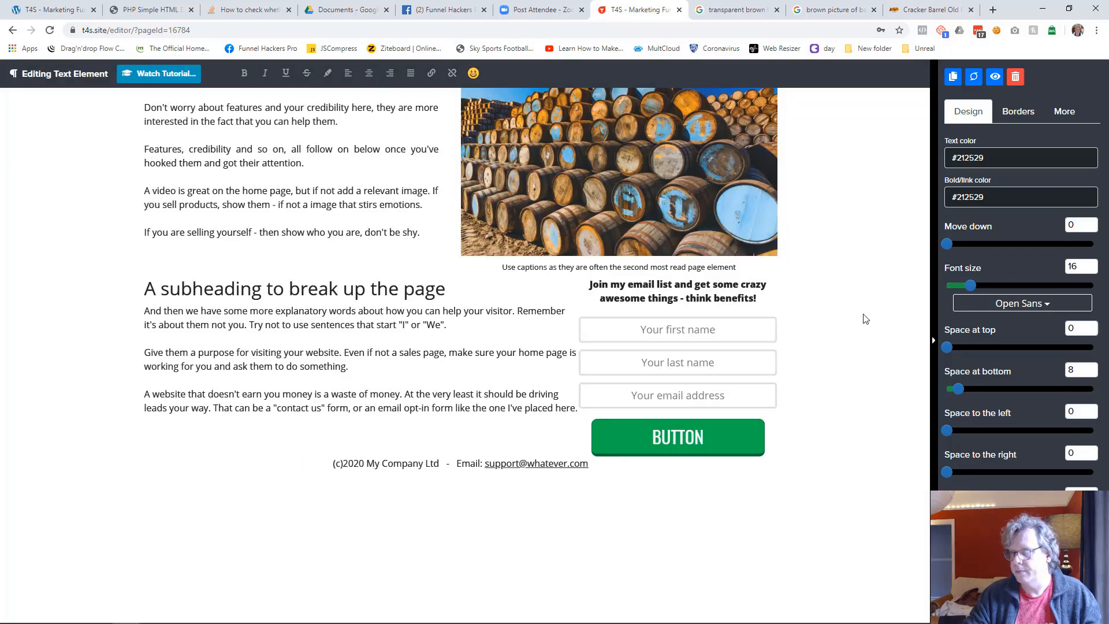
{"action": "left_click", "coordinate": [896, 317]}
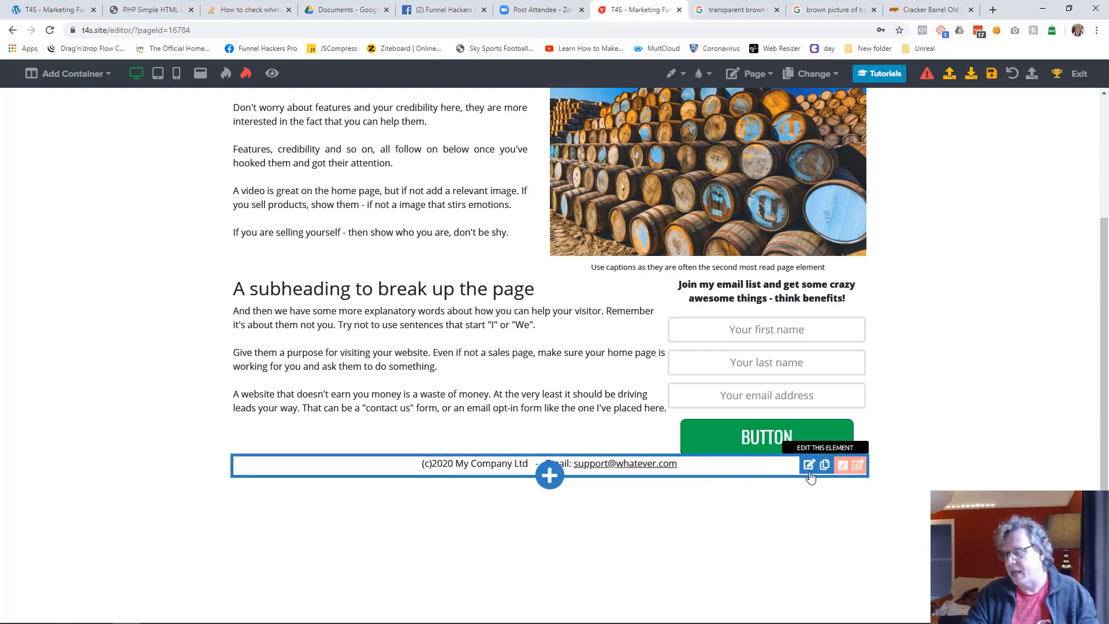
{"action": "left_click", "coordinate": [859, 468]}
{"action": "left_click_drag", "start_coordinate": [952, 164], "coordinate": [1010, 162]}
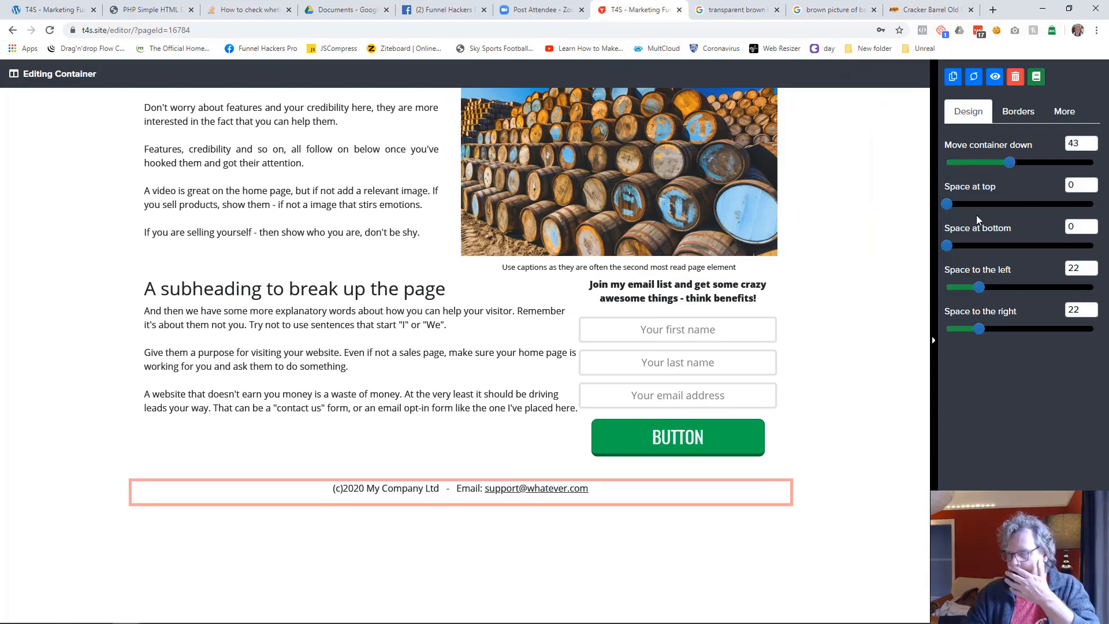
{"action": "left_click", "coordinate": [840, 295]}
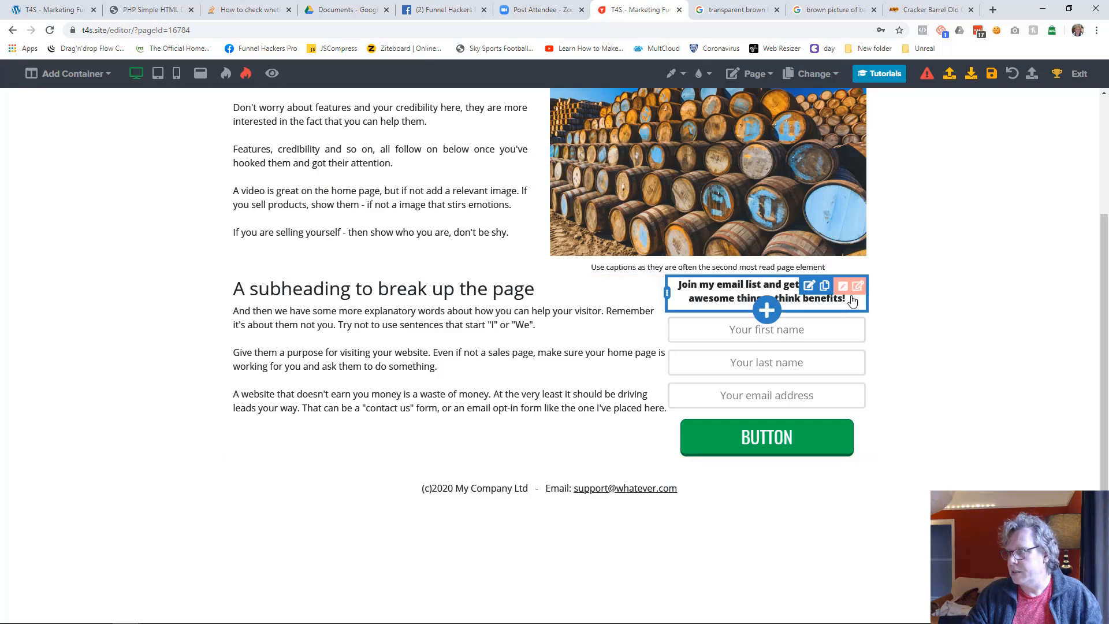
Move the container holding the subheading and email optin form down slightly to separate it from the section above
{"action": "left_click", "coordinate": [858, 287]}
{"action": "left_click_drag", "start_coordinate": [954, 167], "coordinate": [989, 160]}
{"action": "left_click", "coordinate": [877, 223]}
Move the header container with the menu and logo down by 32 and save the page
{"action": "scroll", "coordinate": [877, 222], "scroll_direction": "up", "scroll_amount": 3}
{"action": "scroll", "coordinate": [709, 234], "scroll_direction": "down", "scroll_amount": 1}
{"action": "scroll", "coordinate": [707, 232], "scroll_direction": "up", "scroll_amount": 1}
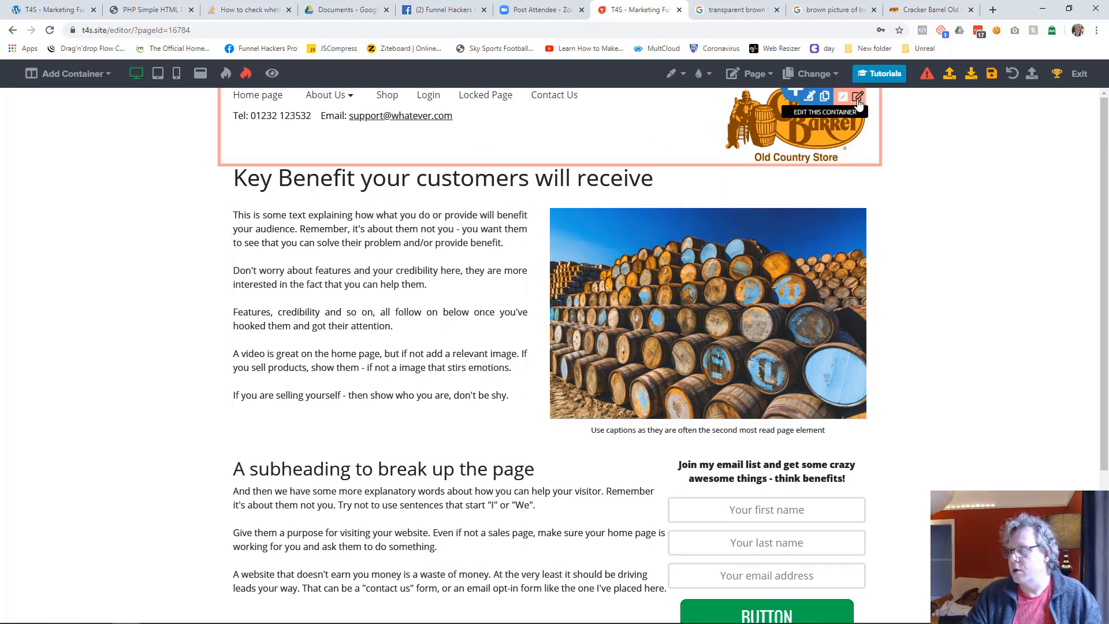
{"action": "left_click", "coordinate": [857, 98]}
{"action": "left_click_drag", "start_coordinate": [948, 161], "coordinate": [993, 162]}
{"action": "left_click", "coordinate": [859, 249]}
{"action": "left_click", "coordinate": [991, 73]}
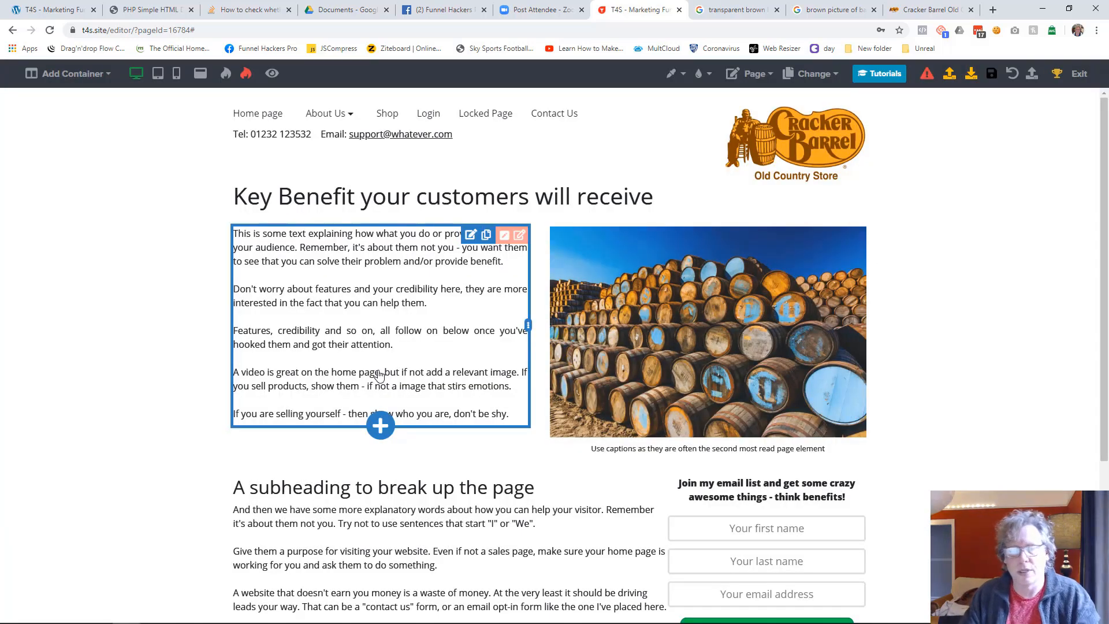
Set the page background color to orange #ed8b00
{"action": "left_click", "coordinate": [679, 79]}
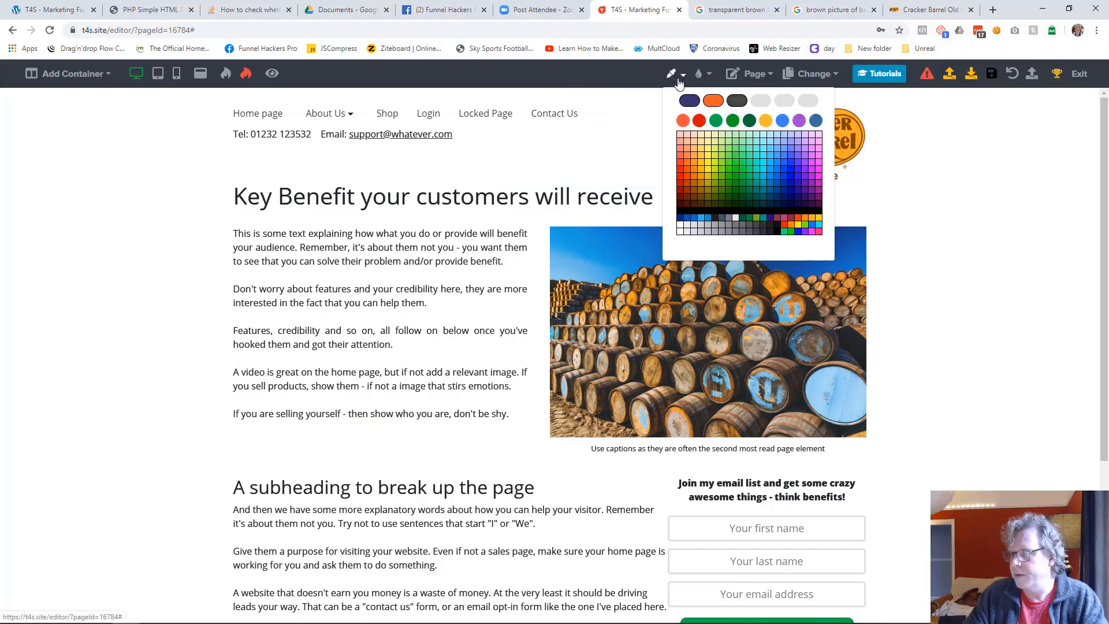
{"action": "left_click", "coordinate": [804, 223]}
{"action": "left_click", "coordinate": [806, 223]}
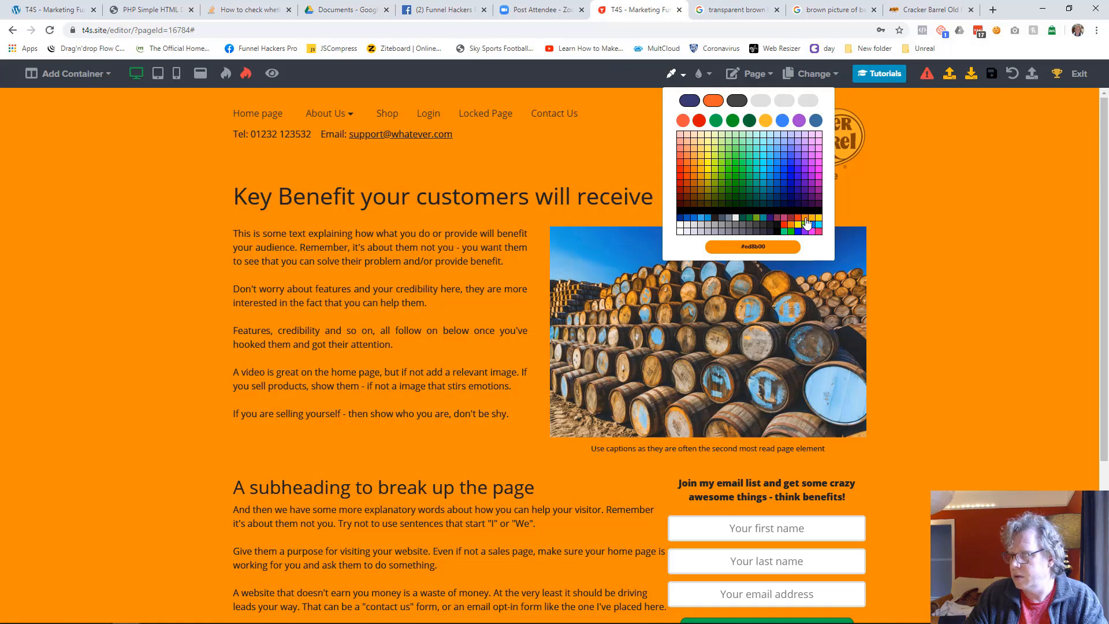
{"action": "left_click", "coordinate": [730, 218]}
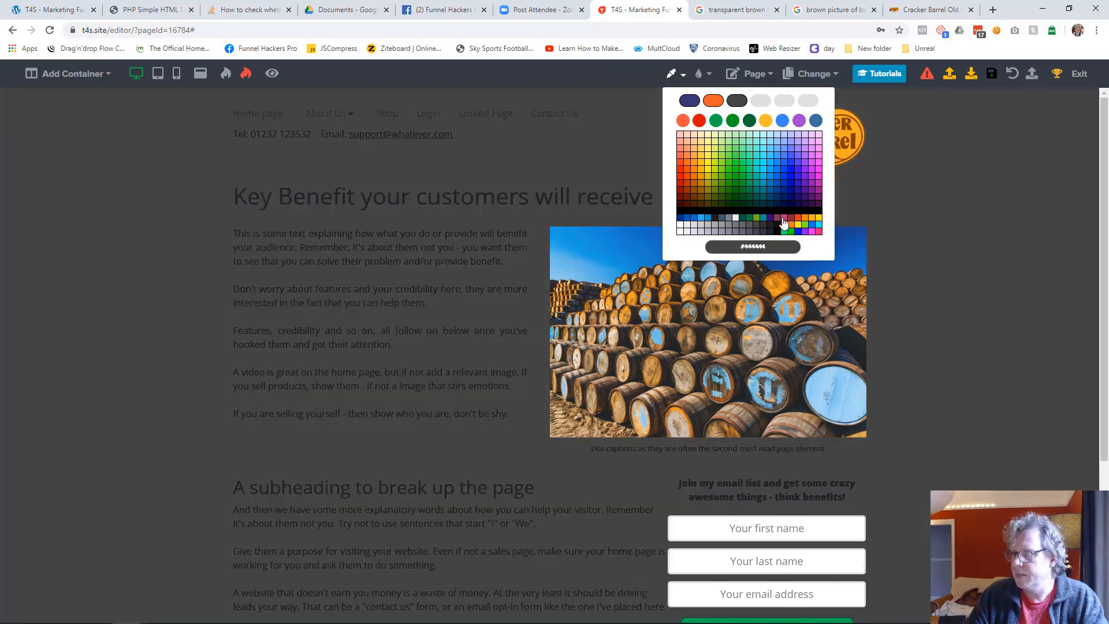
{"action": "left_click", "coordinate": [806, 222]}
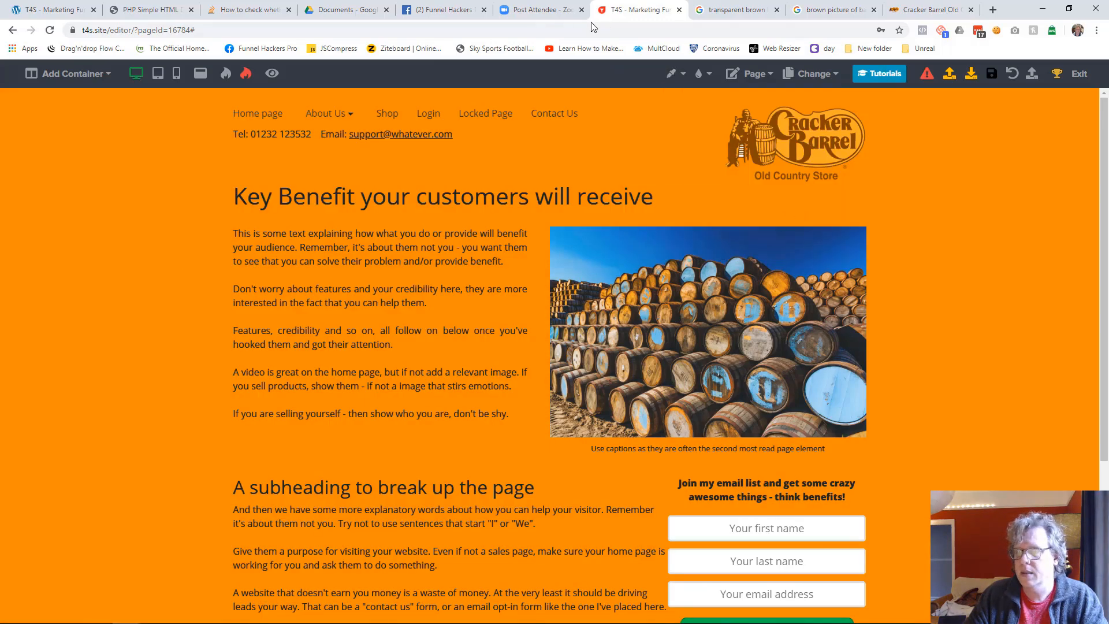
Compare with the reference page's header and set the header container's full width color to dark brown #401000
{"action": "left_click_drag", "start_coordinate": [0, 40], "coordinate": [0, 101]}
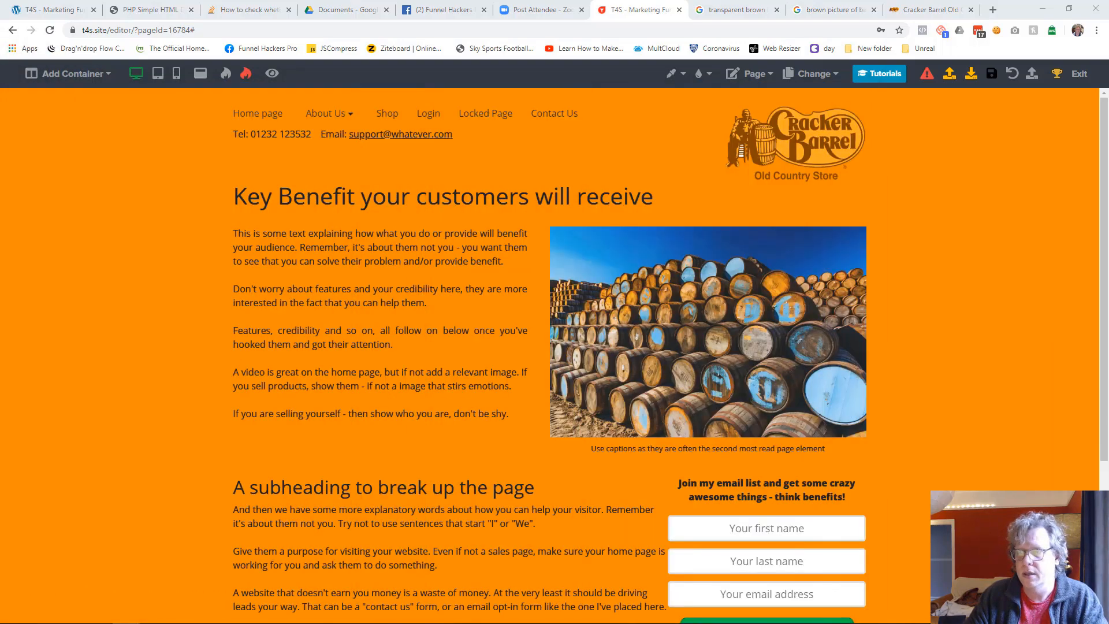
{"action": "left_click_drag", "start_coordinate": [0, 81], "coordinate": [794, 43]}
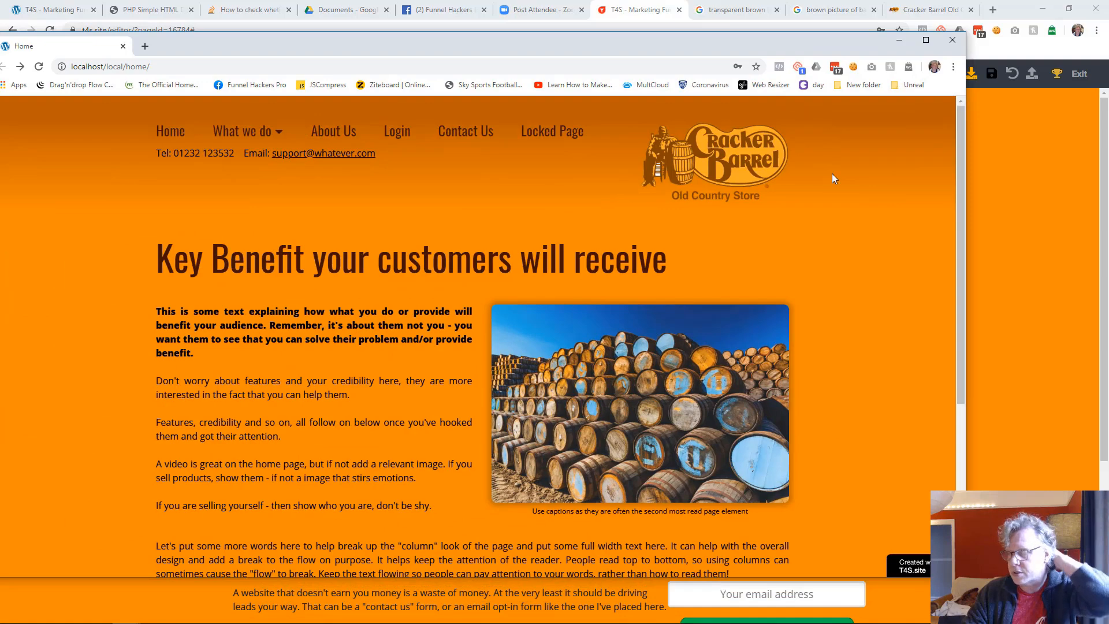
{"action": "left_click_drag", "start_coordinate": [785, 45], "coordinate": [0, 40]}
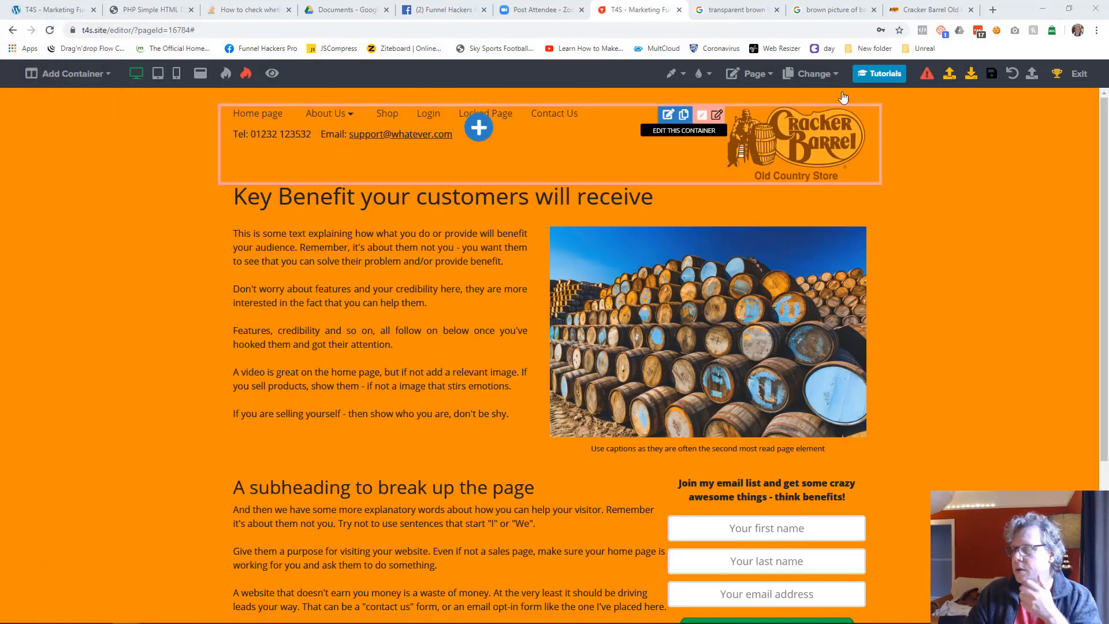
{"action": "left_click", "coordinate": [863, 120]}
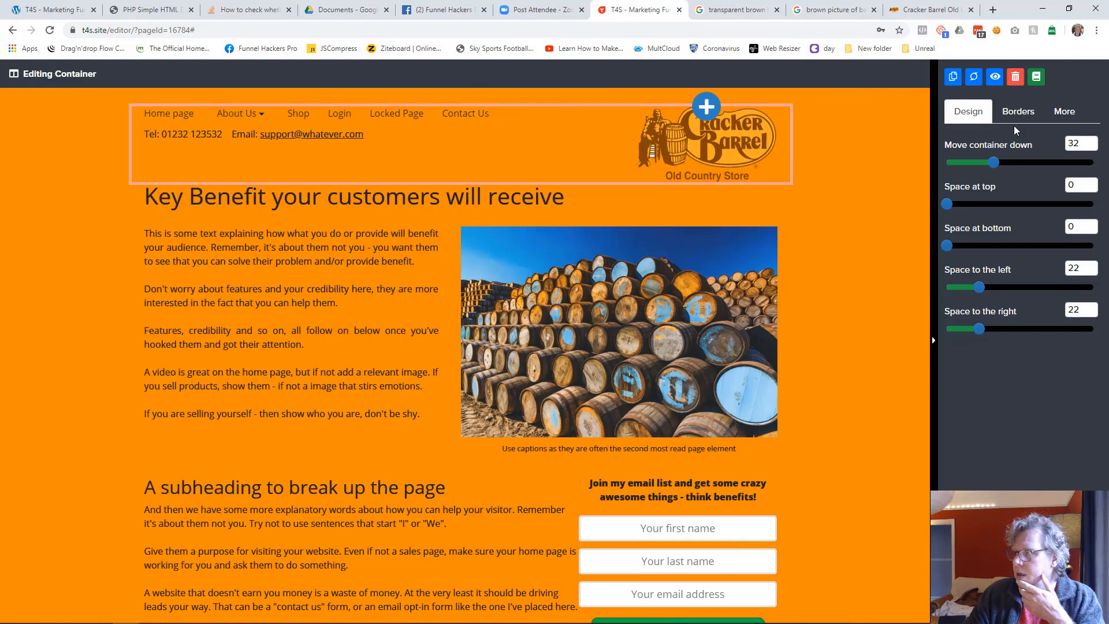
{"action": "left_click", "coordinate": [1055, 115]}
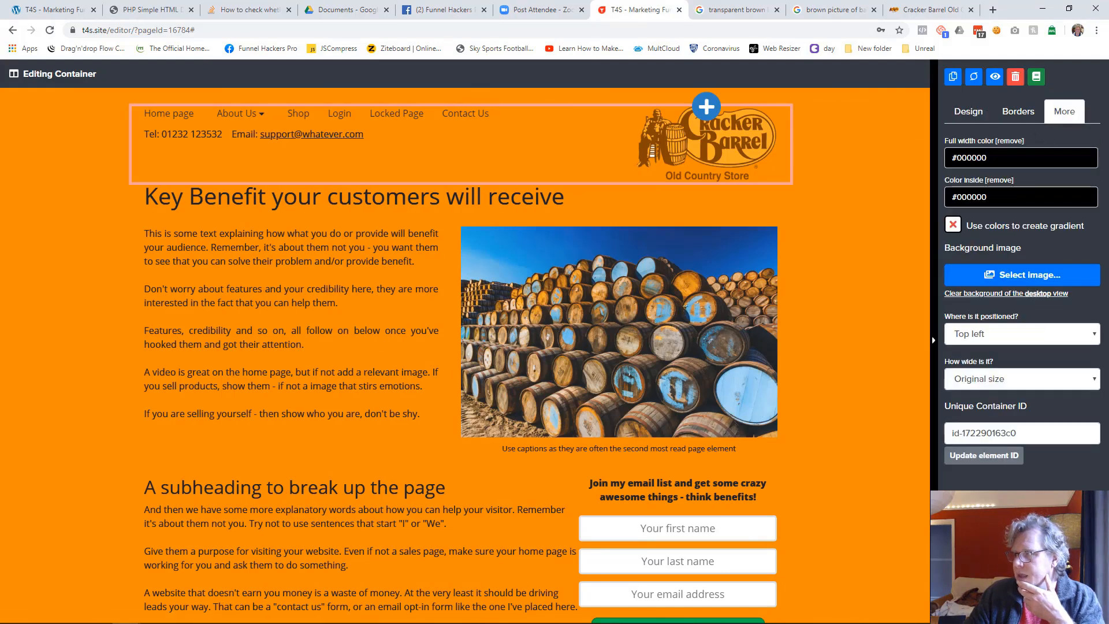
{"action": "left_click", "coordinate": [989, 158]}
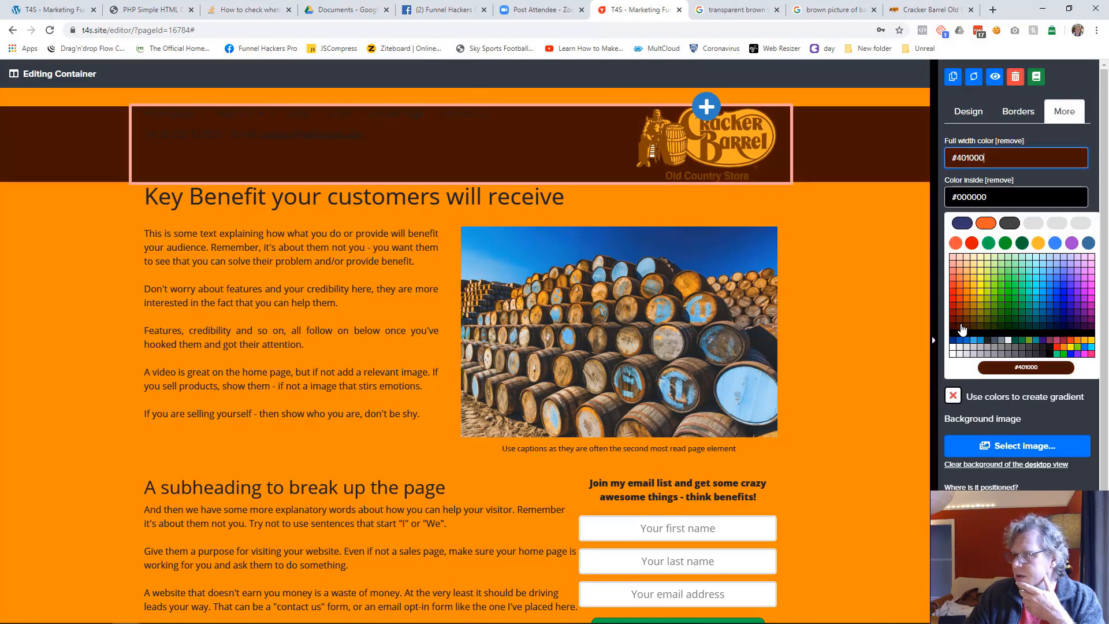
{"action": "left_click", "coordinate": [962, 329]}
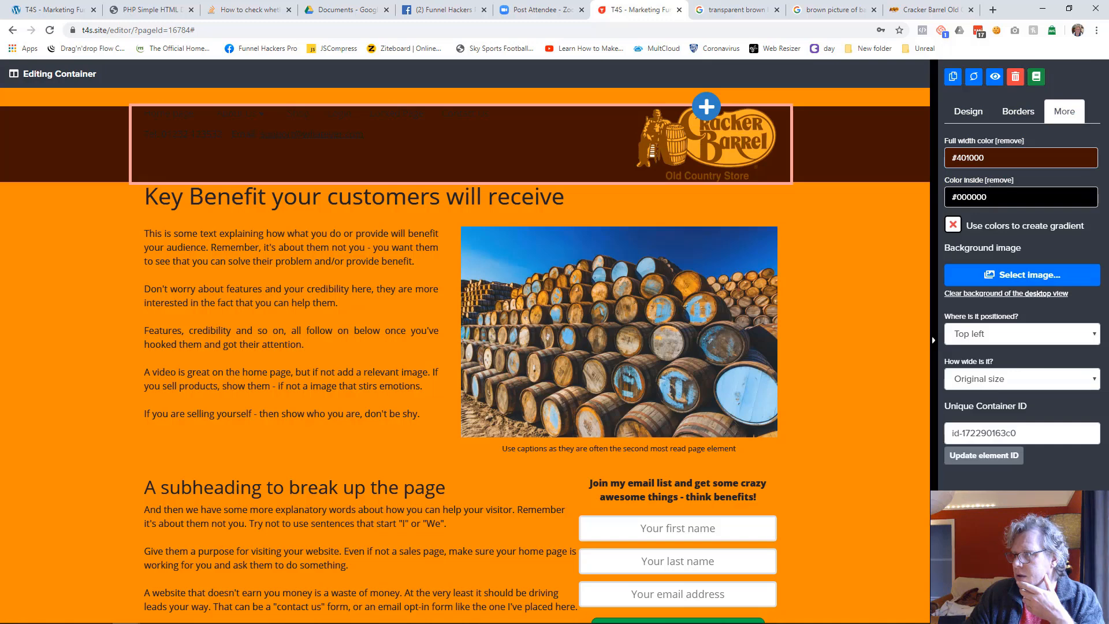
Set the header container's inside color to #ed8b00 and use the two colors to create a gradient
{"action": "left_click", "coordinate": [1015, 197]}
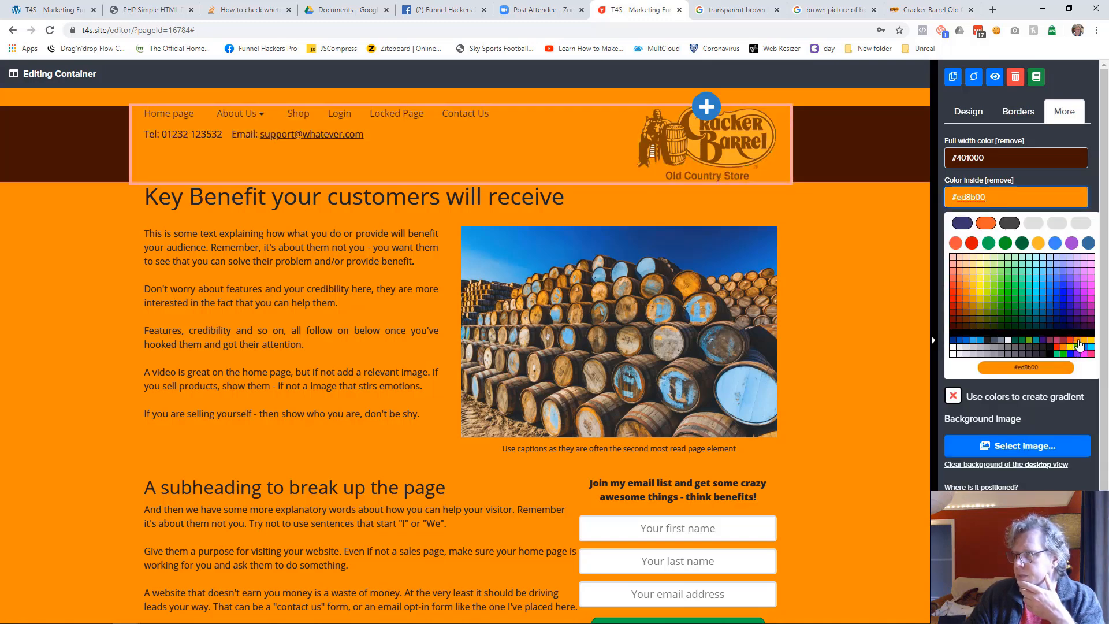
{"action": "left_click", "coordinate": [1078, 344]}
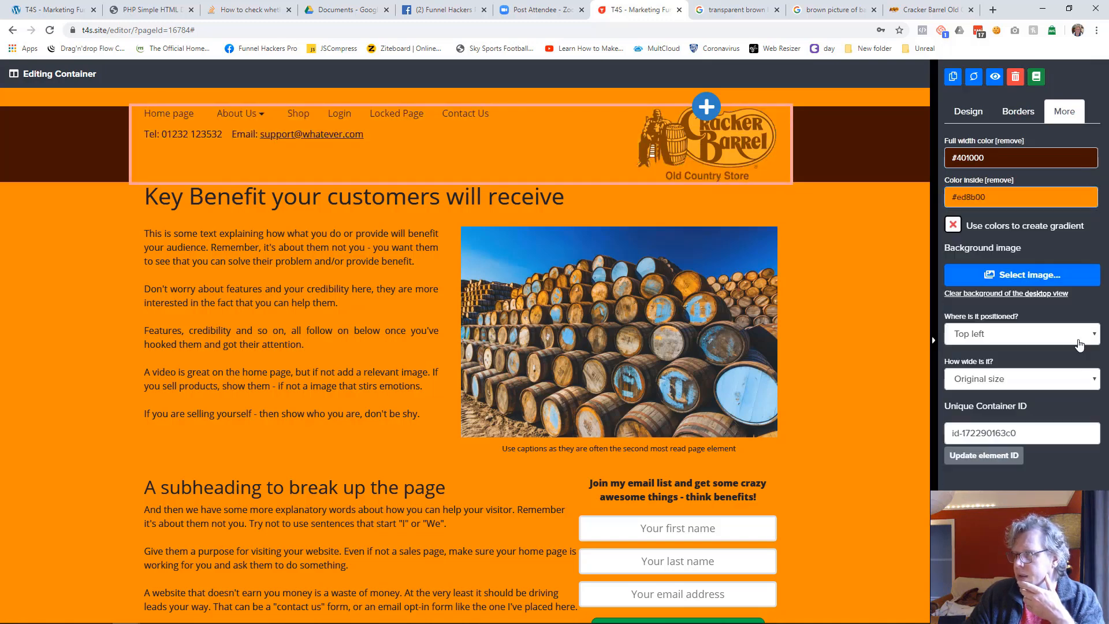
{"action": "left_click", "coordinate": [953, 225]}
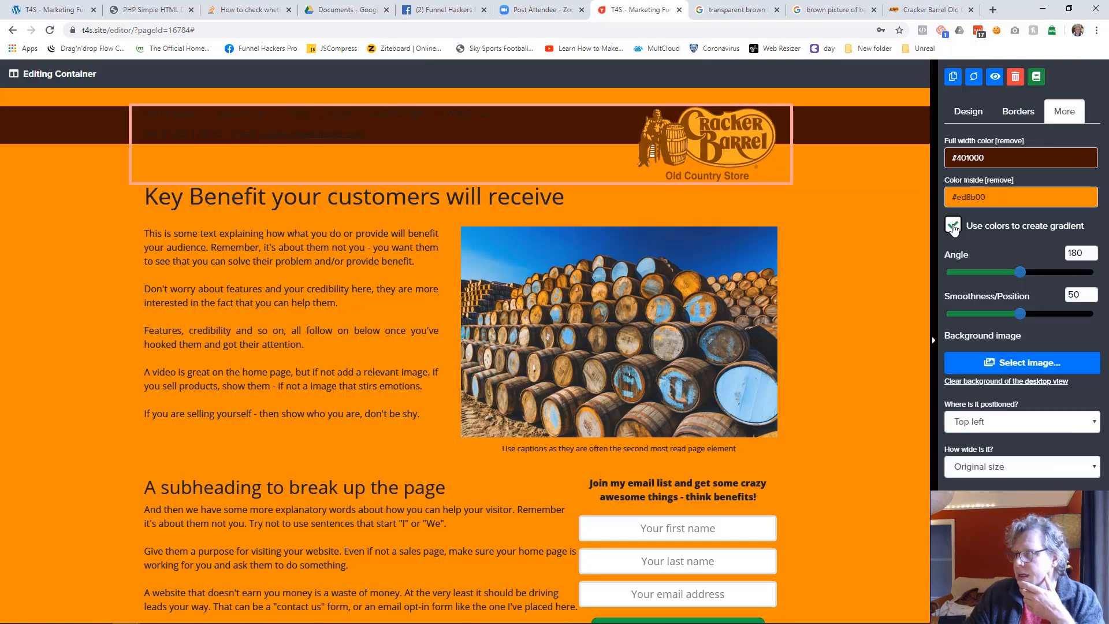
Set the header gradient's smoothness to 0 and the container's spacing to 0 moved down, 29 at top and 5 at bottom
{"action": "left_click_drag", "start_coordinate": [1019, 314], "coordinate": [948, 318]}
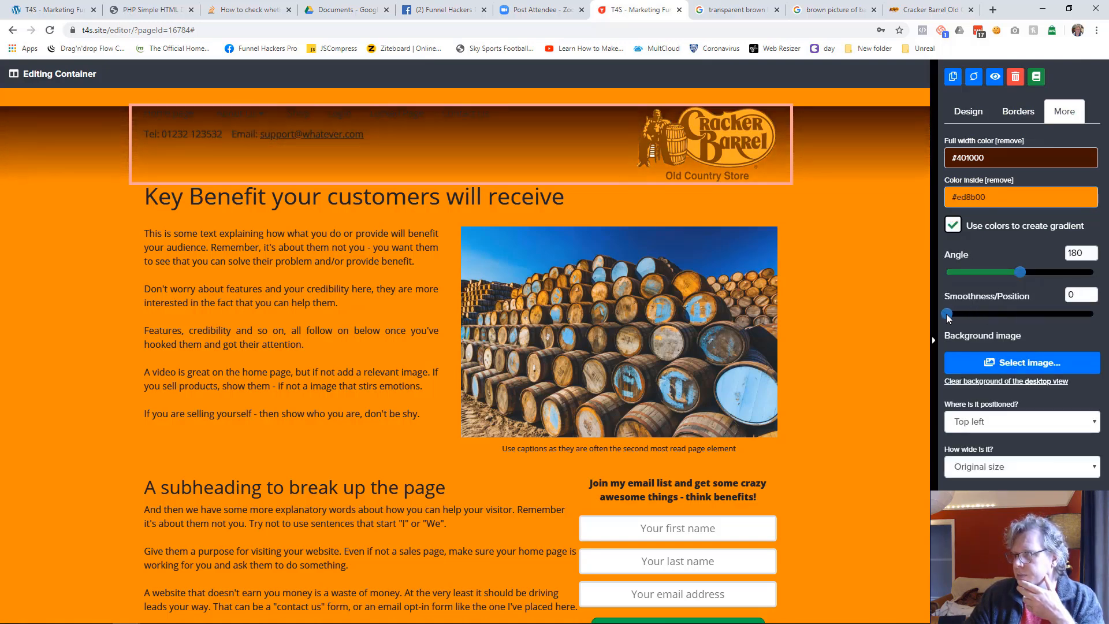
{"action": "left_click", "coordinate": [968, 111]}
{"action": "left_click_drag", "start_coordinate": [992, 163], "coordinate": [945, 163]}
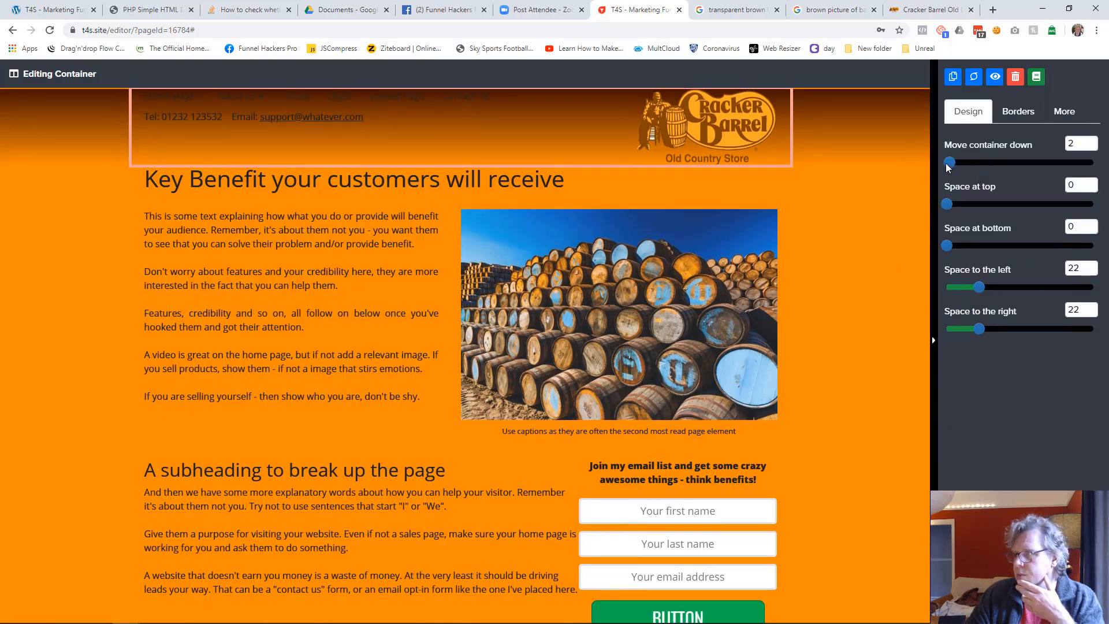
{"action": "left_click_drag", "start_coordinate": [948, 209], "coordinate": [988, 209]}
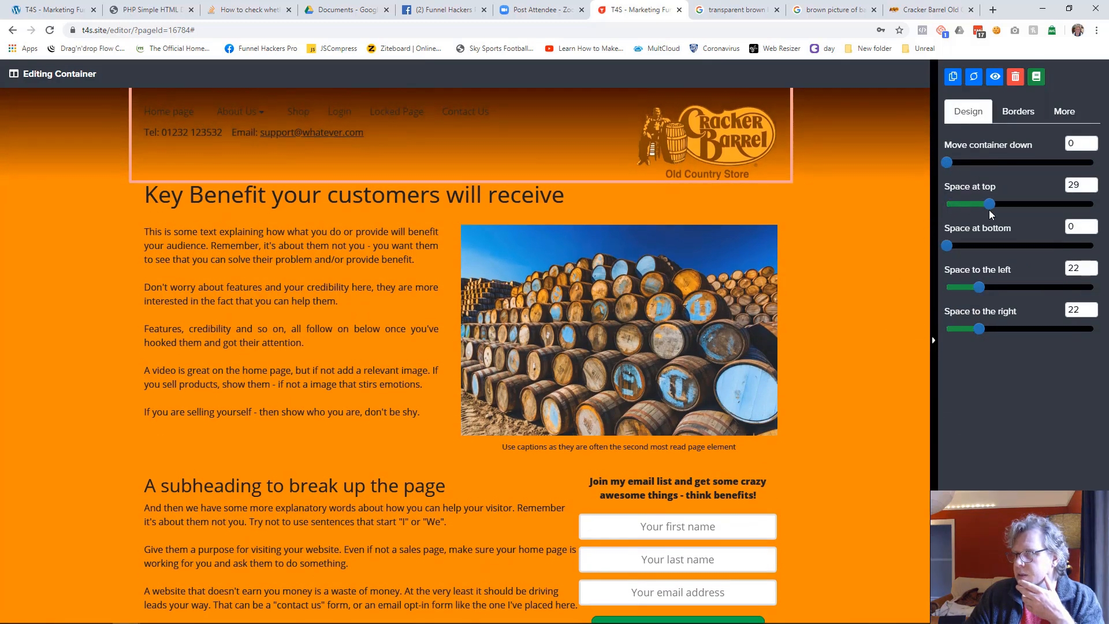
{"action": "left_click_drag", "start_coordinate": [944, 247], "coordinate": [954, 247]}
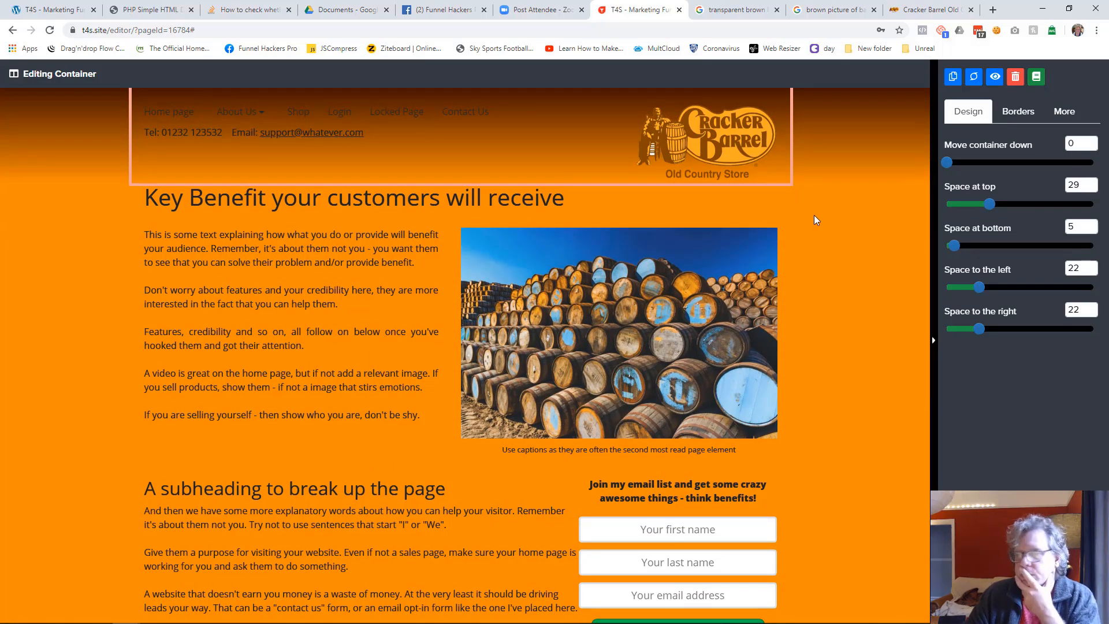
Try lighter browns for the header container's full width color and settle on #8c4600
{"action": "left_click", "coordinate": [1064, 112]}
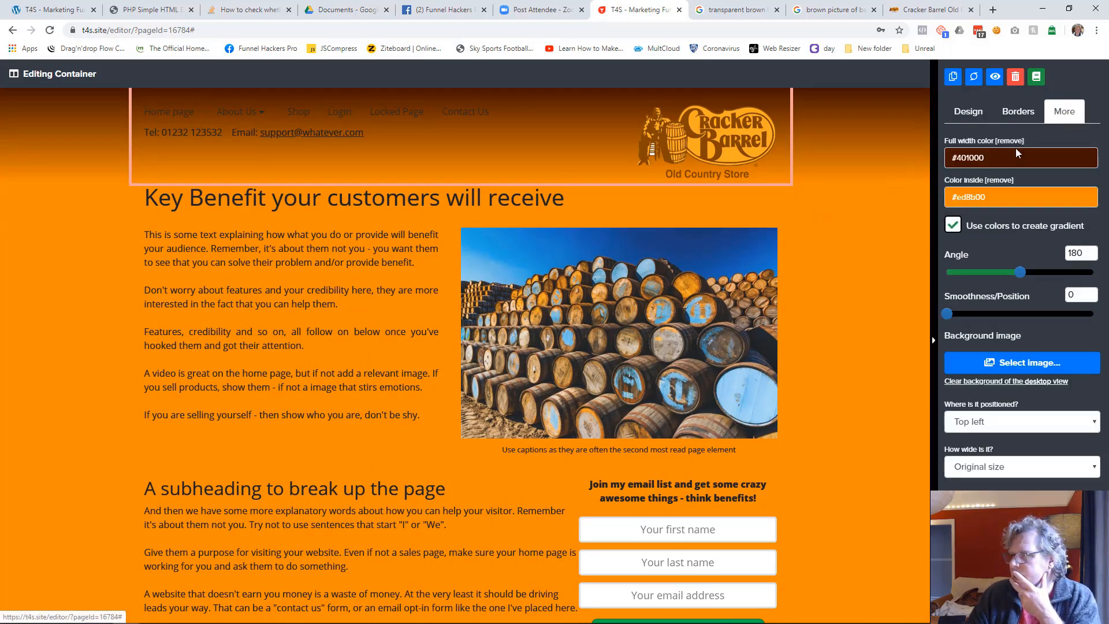
{"action": "left_click", "coordinate": [1017, 158]}
{"action": "left_click", "coordinate": [961, 321]}
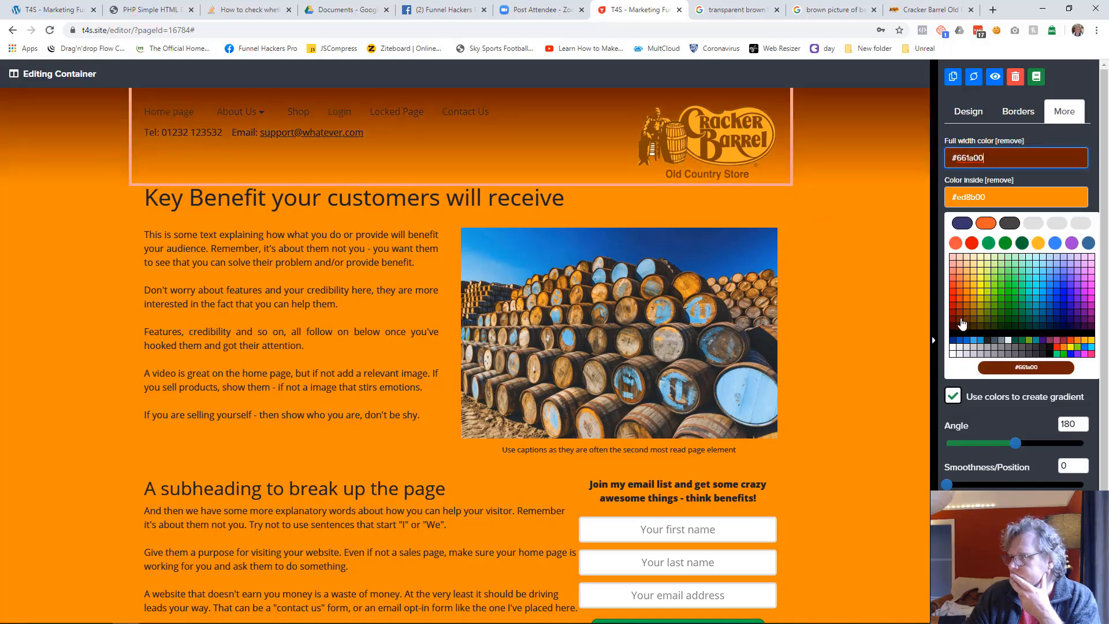
{"action": "left_click", "coordinate": [961, 316]}
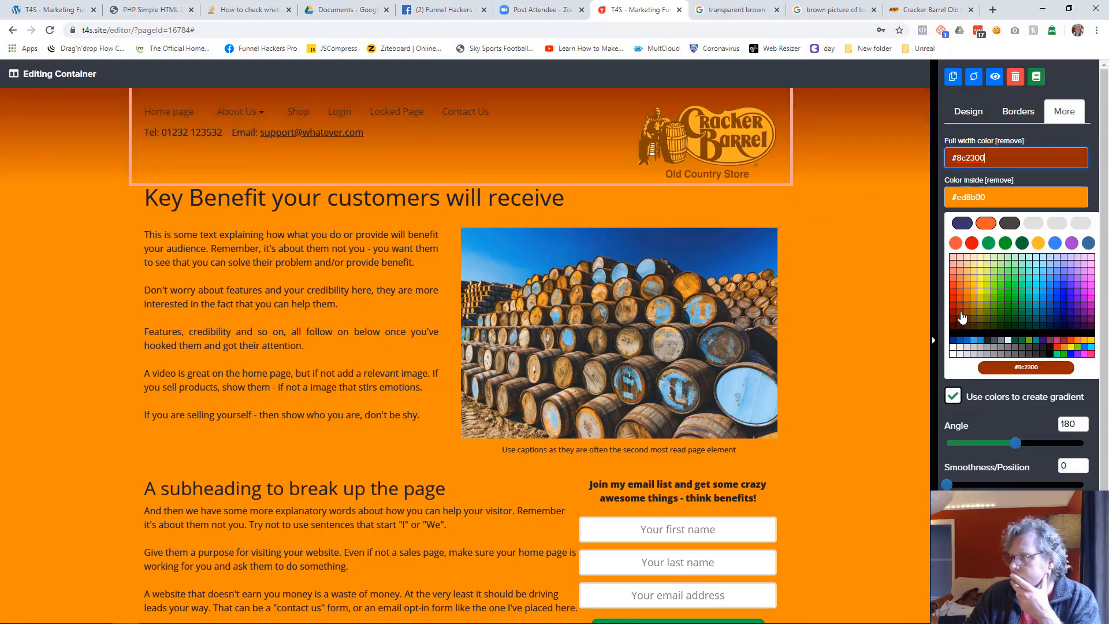
{"action": "left_click", "coordinate": [961, 312]}
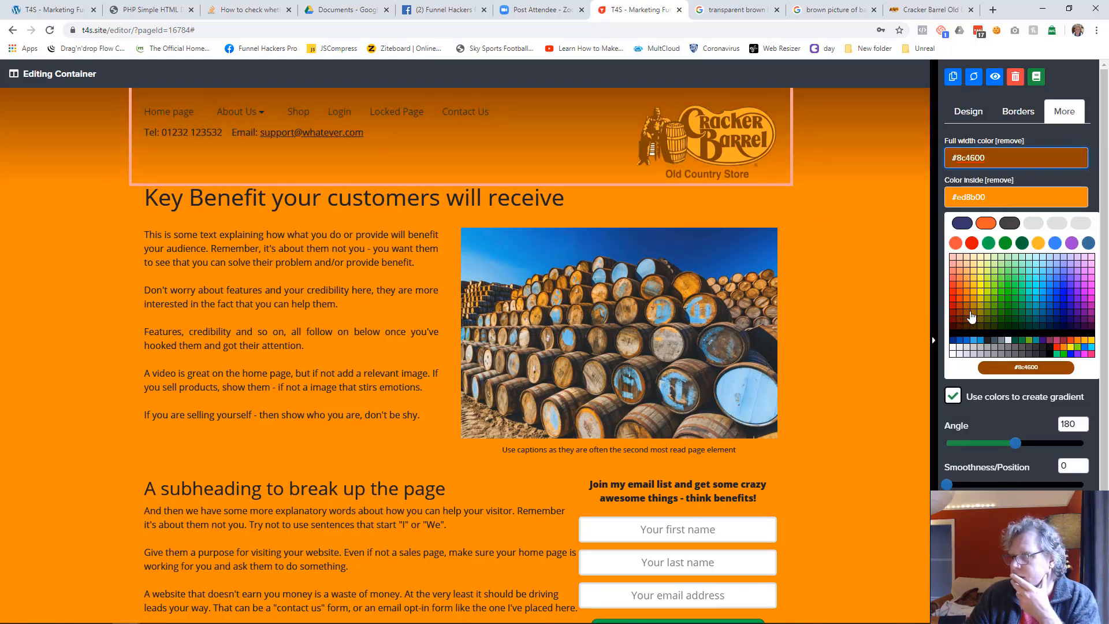
{"action": "left_click", "coordinate": [863, 301]}
{"action": "left_click", "coordinate": [862, 298]}
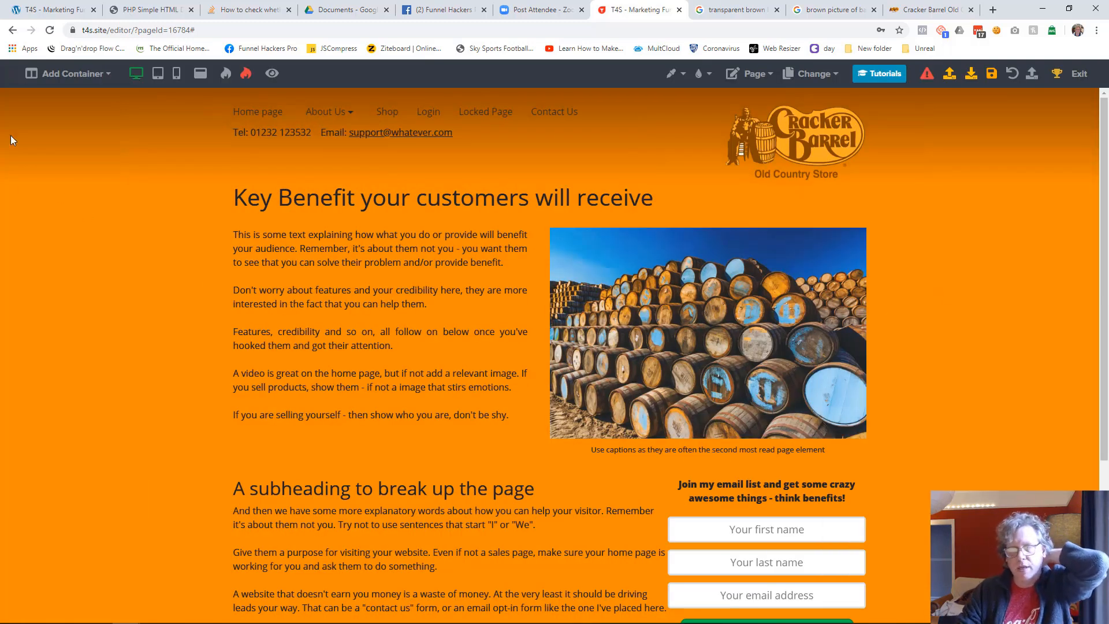
Compare with the reference page's header and keep the menu element's side-of-screen menu option on Do not display
{"action": "left_click_drag", "start_coordinate": [0, 98], "coordinate": [661, 222]}
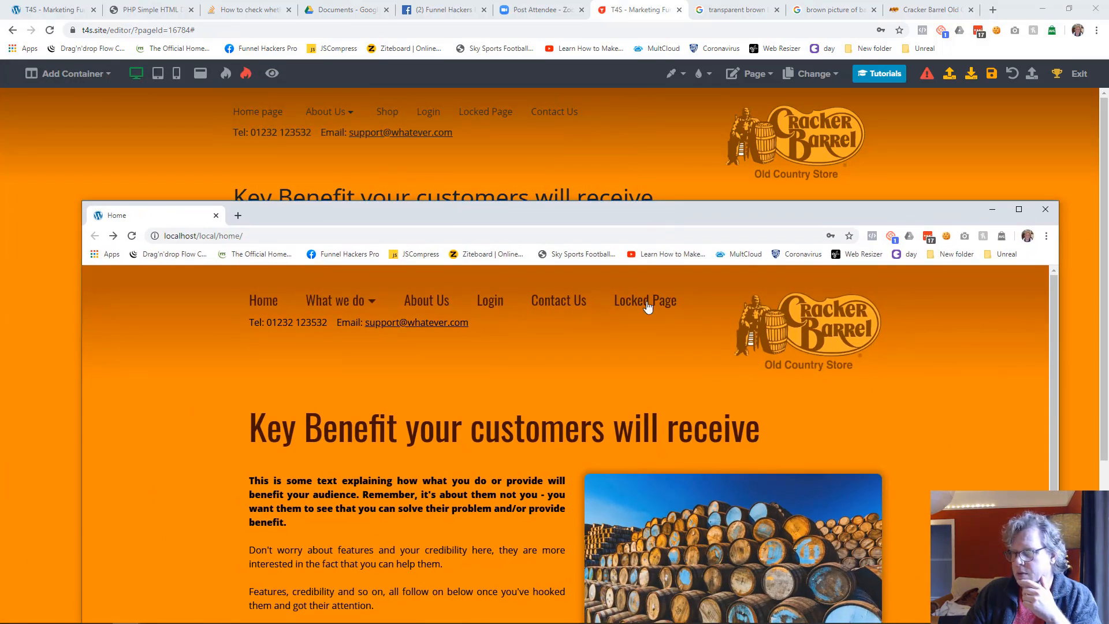
{"action": "left_click_drag", "start_coordinate": [698, 213], "coordinate": [0, 197]}
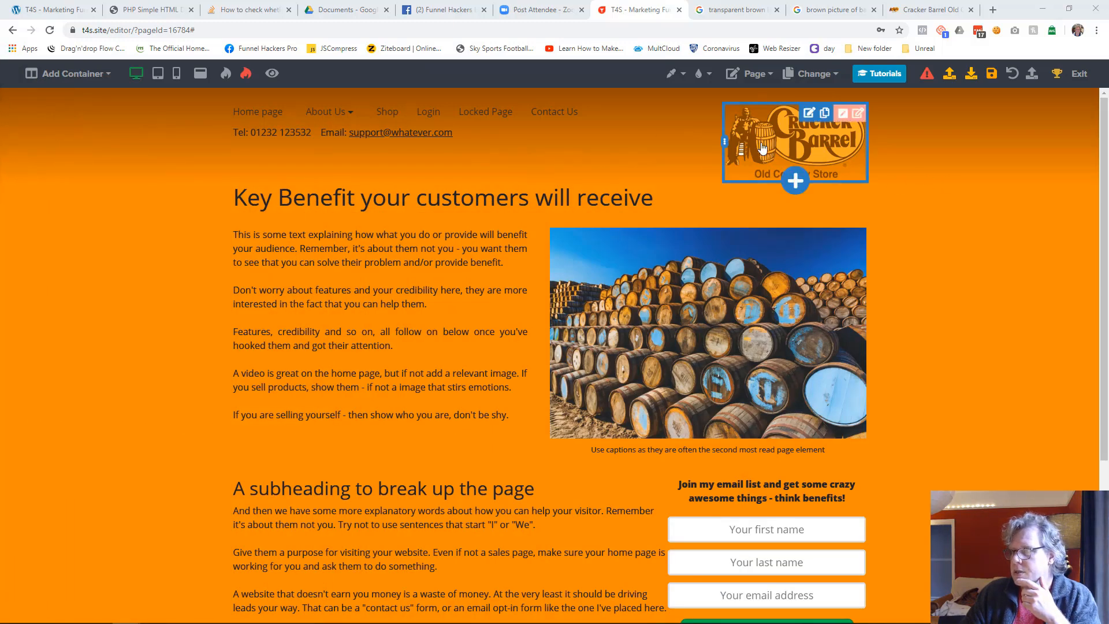
{"action": "left_click", "coordinate": [668, 115]}
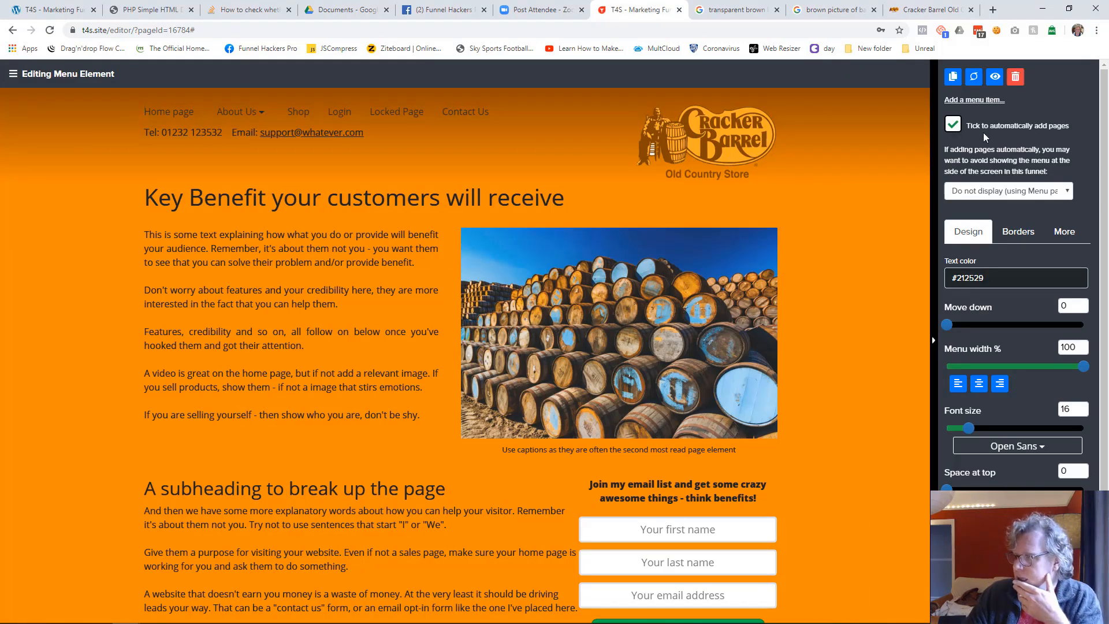
{"action": "left_click", "coordinate": [997, 193]}
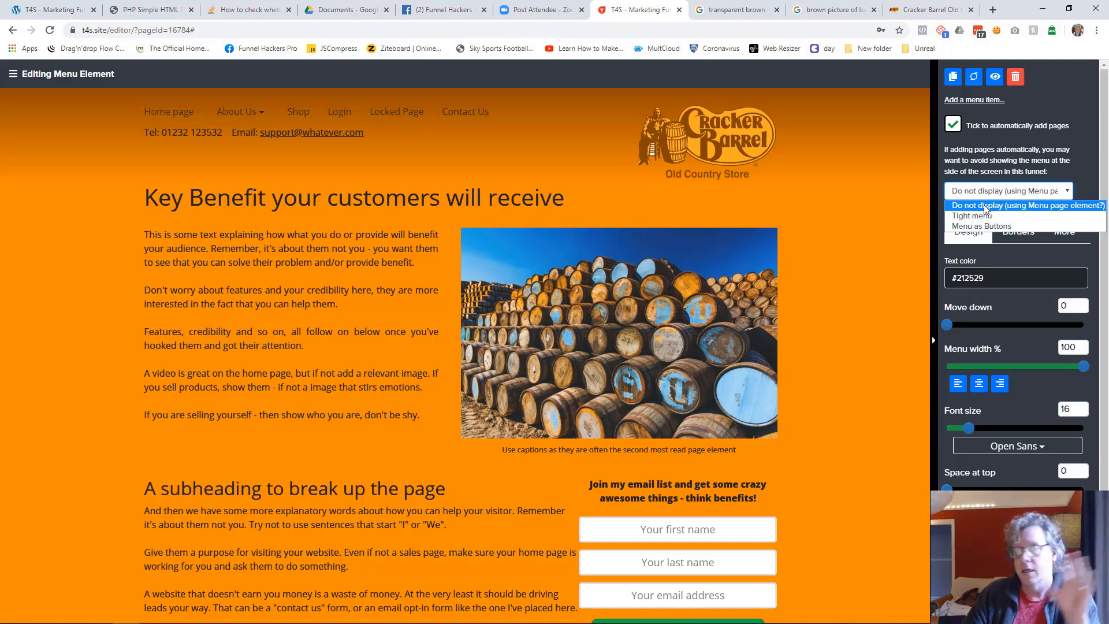
{"action": "left_click", "coordinate": [985, 206]}
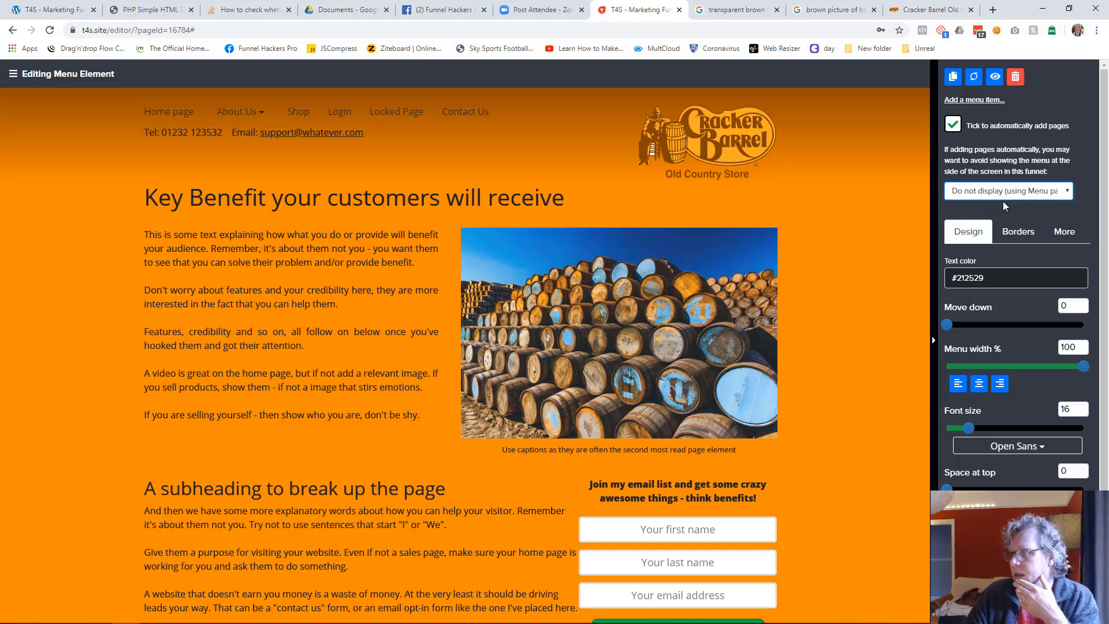
Set the header menu's text color to #401000 and its font to Oswald at size 27
{"action": "left_click", "coordinate": [987, 278]}
{"action": "left_click", "coordinate": [962, 411]}
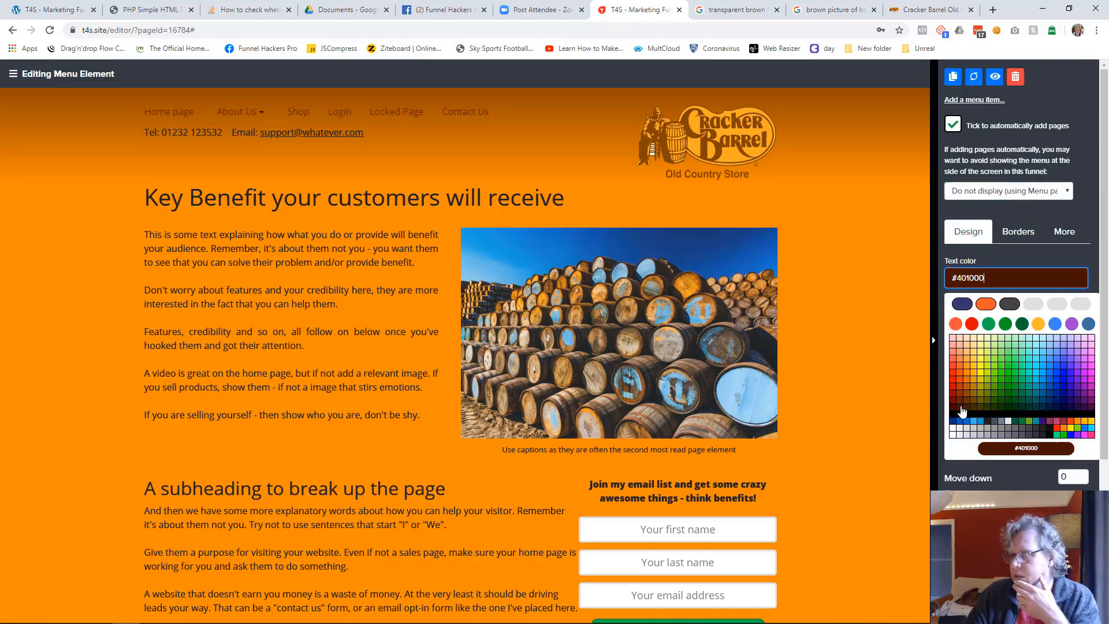
{"action": "left_click", "coordinate": [962, 411]}
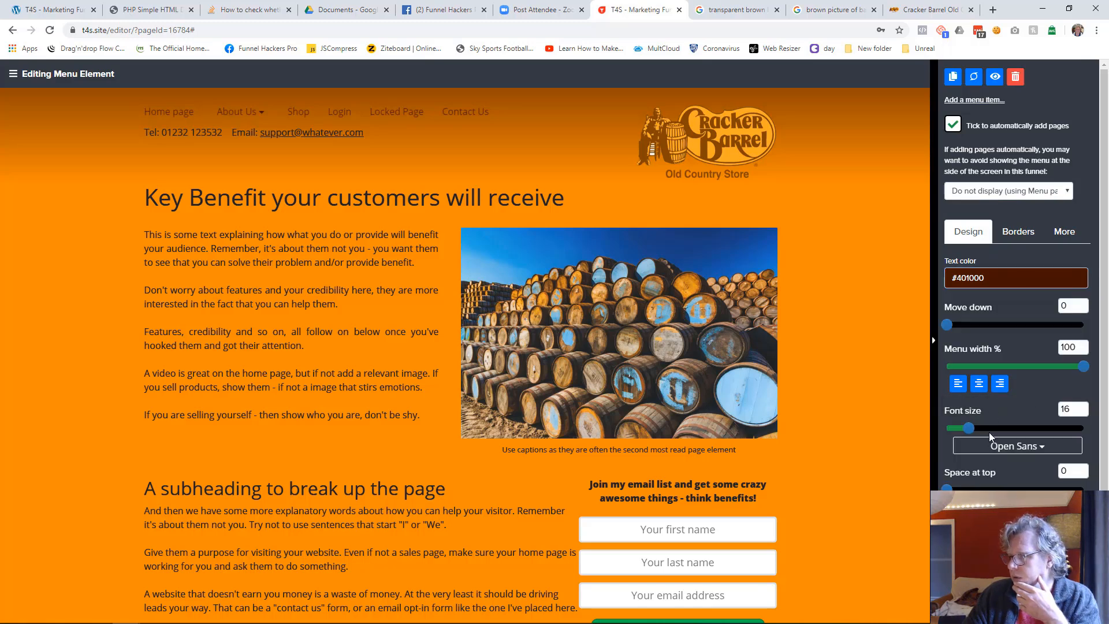
{"action": "left_click", "coordinate": [1001, 448]}
{"action": "left_click", "coordinate": [996, 372]}
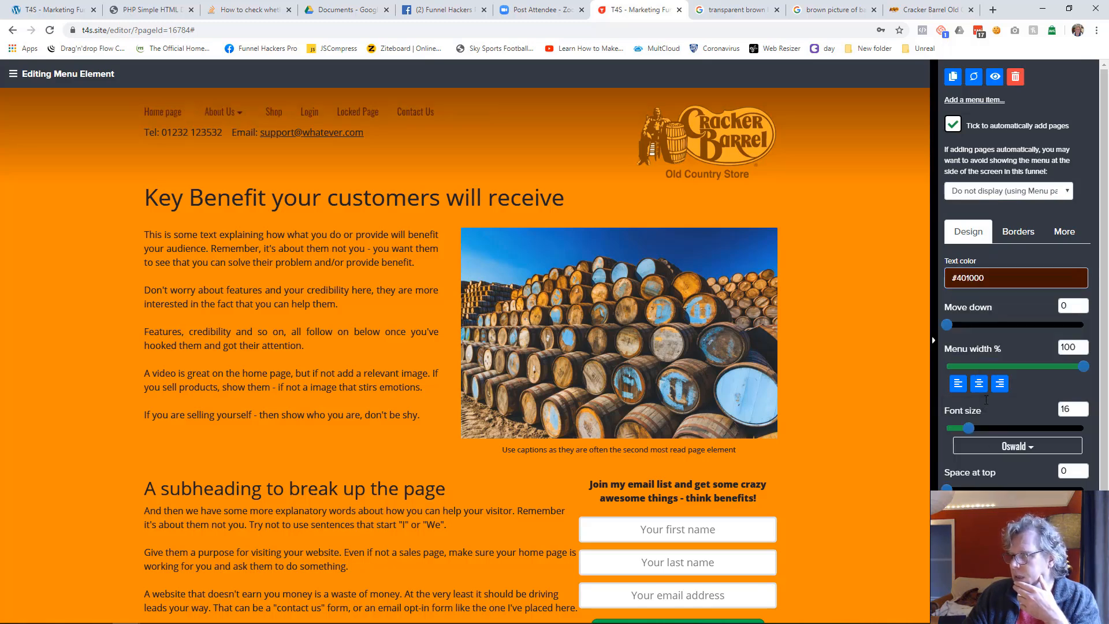
{"action": "left_click_drag", "start_coordinate": [971, 429], "coordinate": [984, 434]}
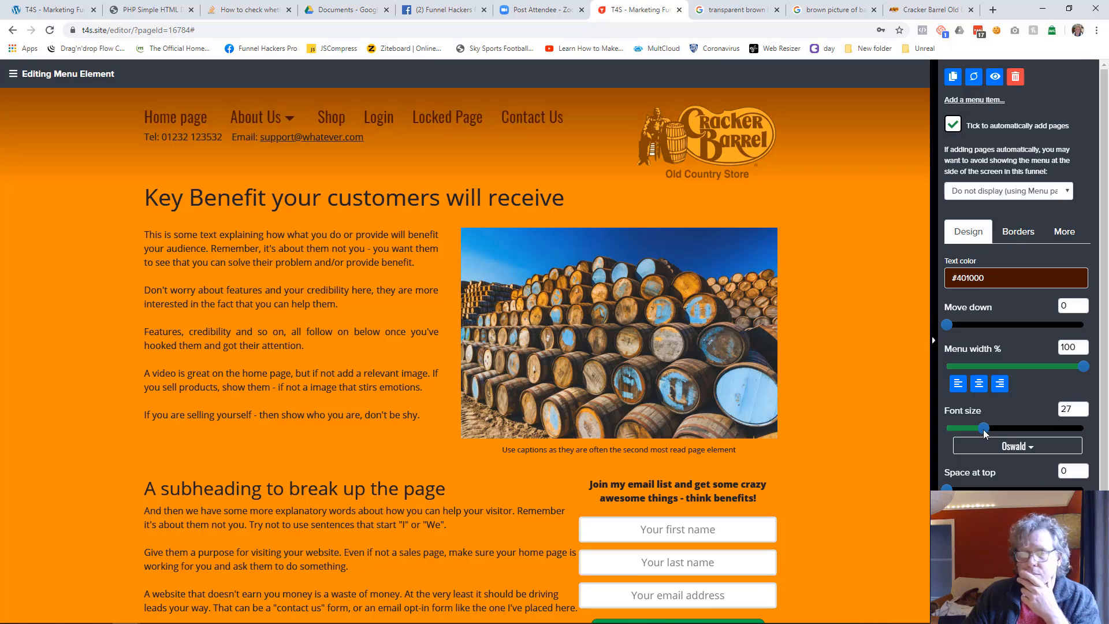
{"action": "left_click", "coordinate": [891, 318]}
Set the header container's space at top to 47 and its gradient angle to 180
{"action": "left_click", "coordinate": [858, 114]}
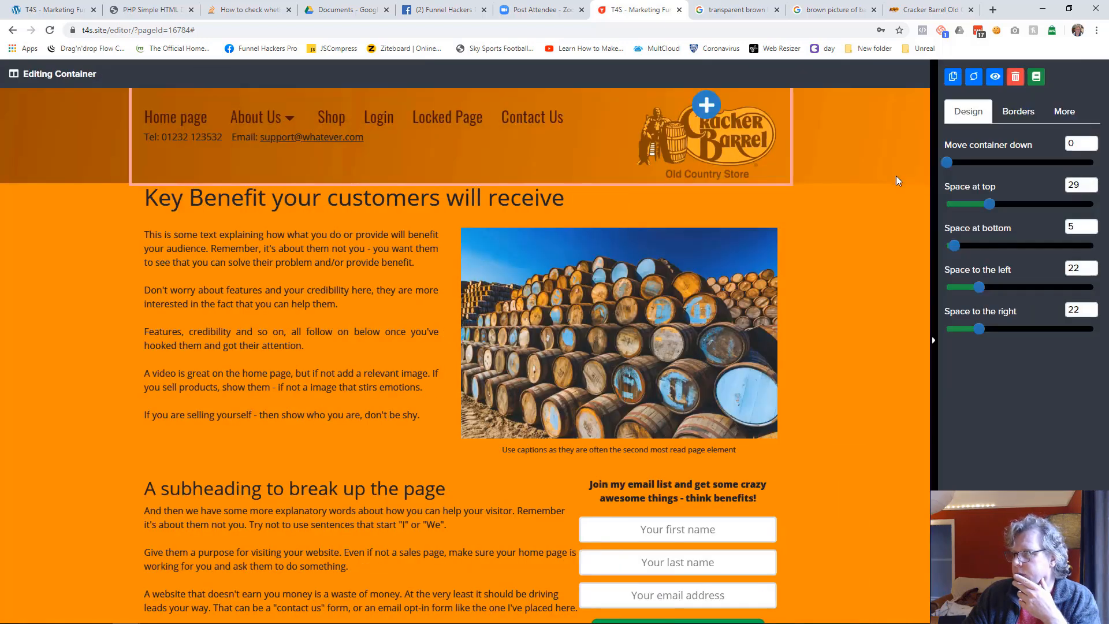
{"action": "left_click_drag", "start_coordinate": [986, 203], "coordinate": [995, 203]}
{"action": "left_click", "coordinate": [1064, 111]}
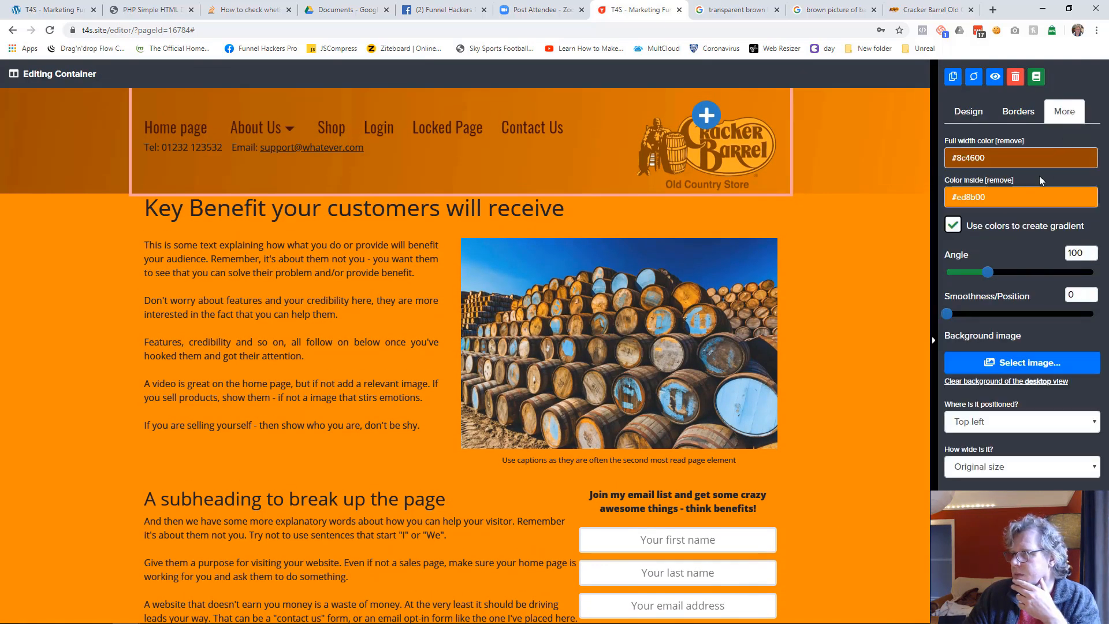
{"action": "double_click", "coordinate": [1090, 250]}
{"action": "type", "text": "180"}
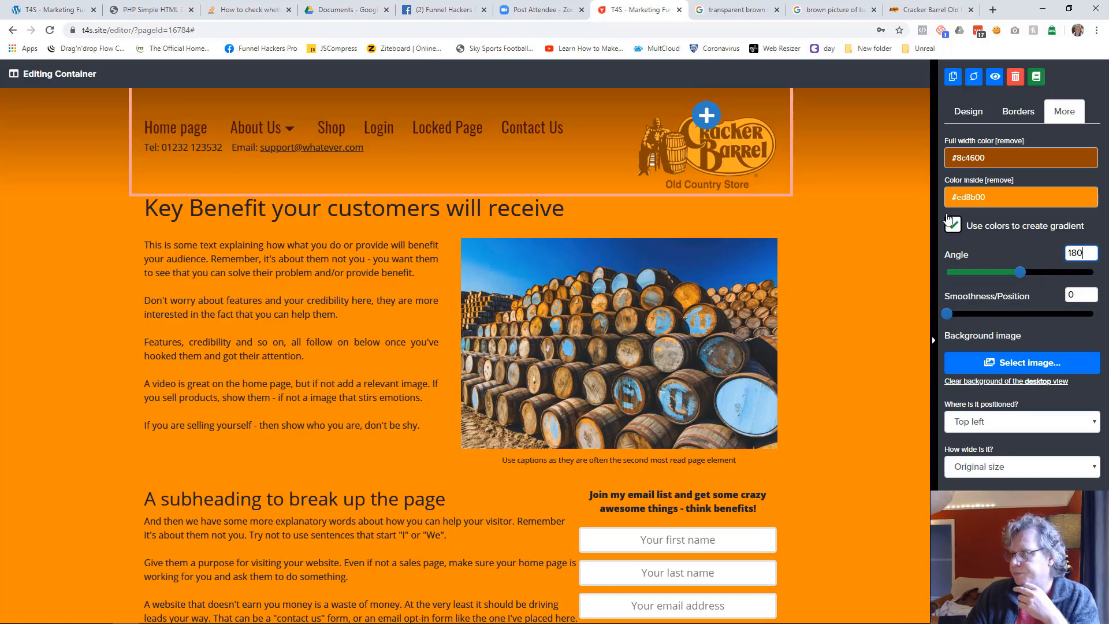
Set the header container's space at bottom to 30
{"action": "left_click", "coordinate": [969, 114]}
{"action": "left_click_drag", "start_coordinate": [954, 247], "coordinate": [992, 245]}
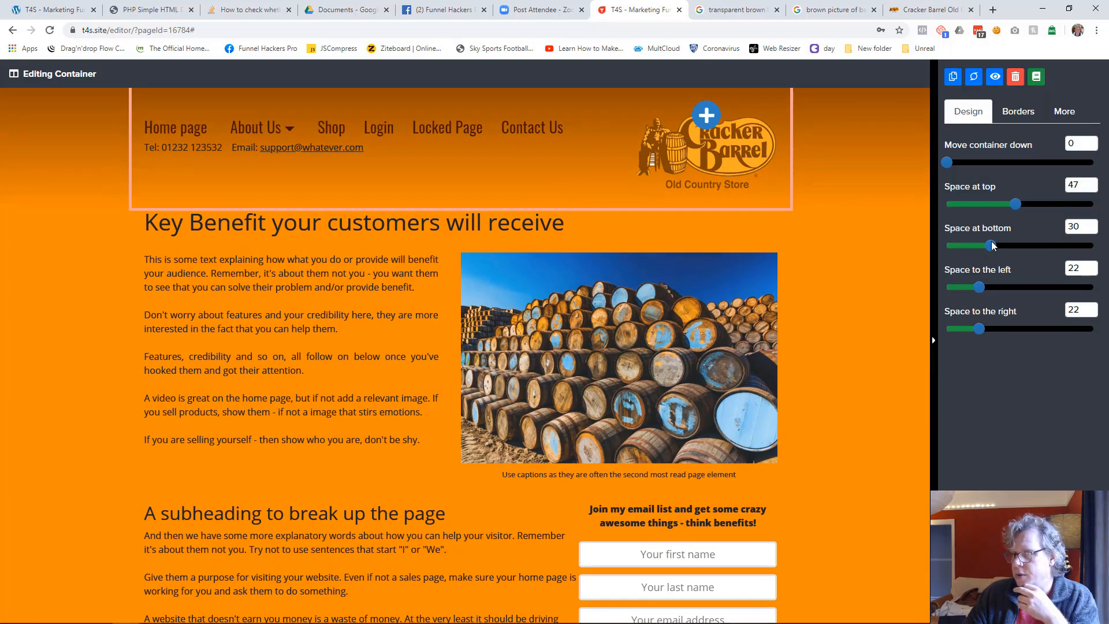
{"action": "left_click", "coordinate": [826, 267]}
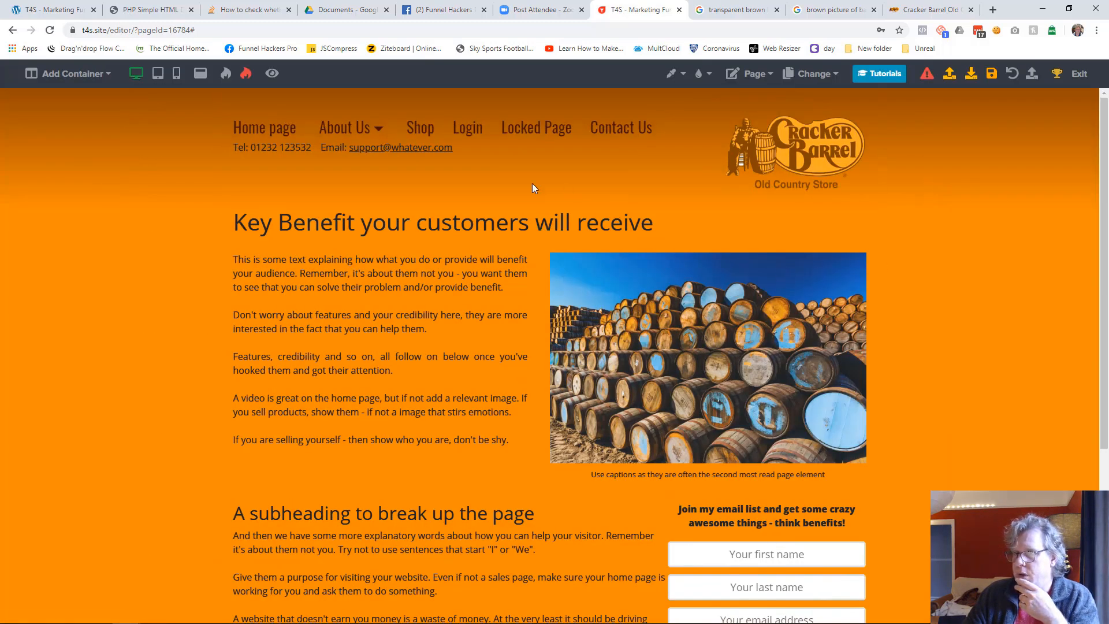
Set the text and bold/link colors of the header's contact line to #000000 and save the page
{"action": "left_click", "coordinate": [461, 151]}
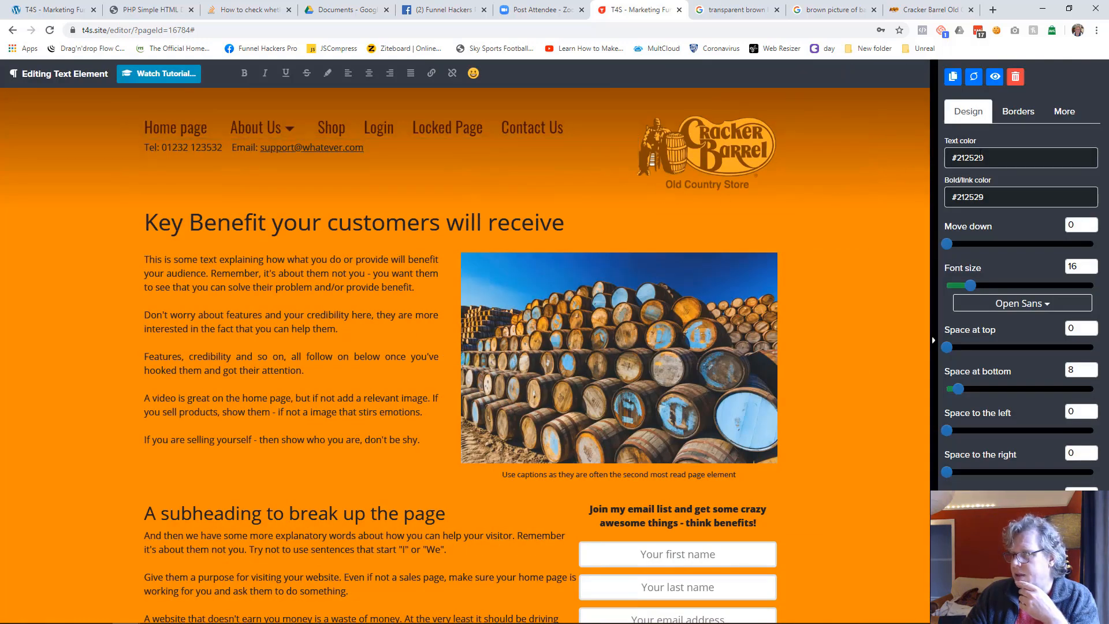
{"action": "left_click", "coordinate": [980, 155]}
{"action": "left_click", "coordinate": [967, 220]}
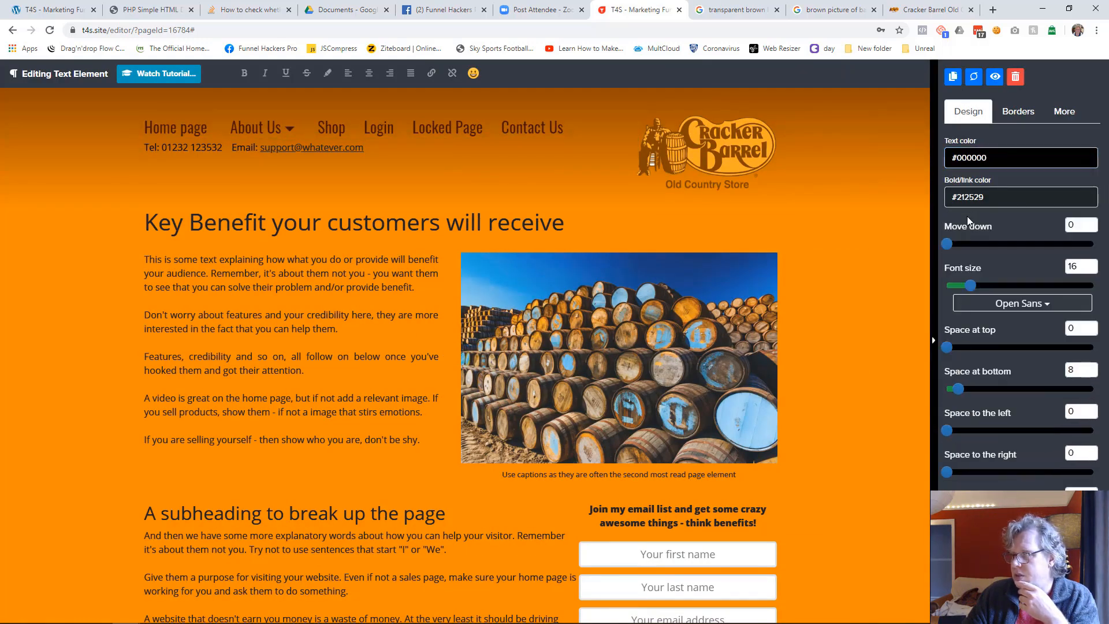
{"action": "left_click", "coordinate": [982, 197]}
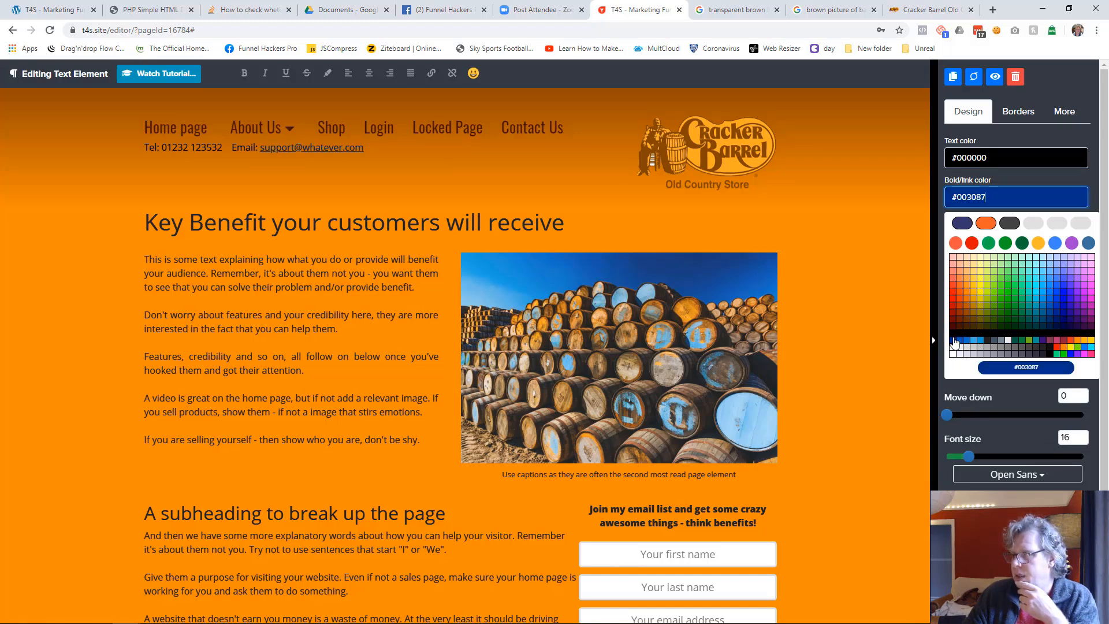
{"action": "left_click", "coordinate": [953, 341]}
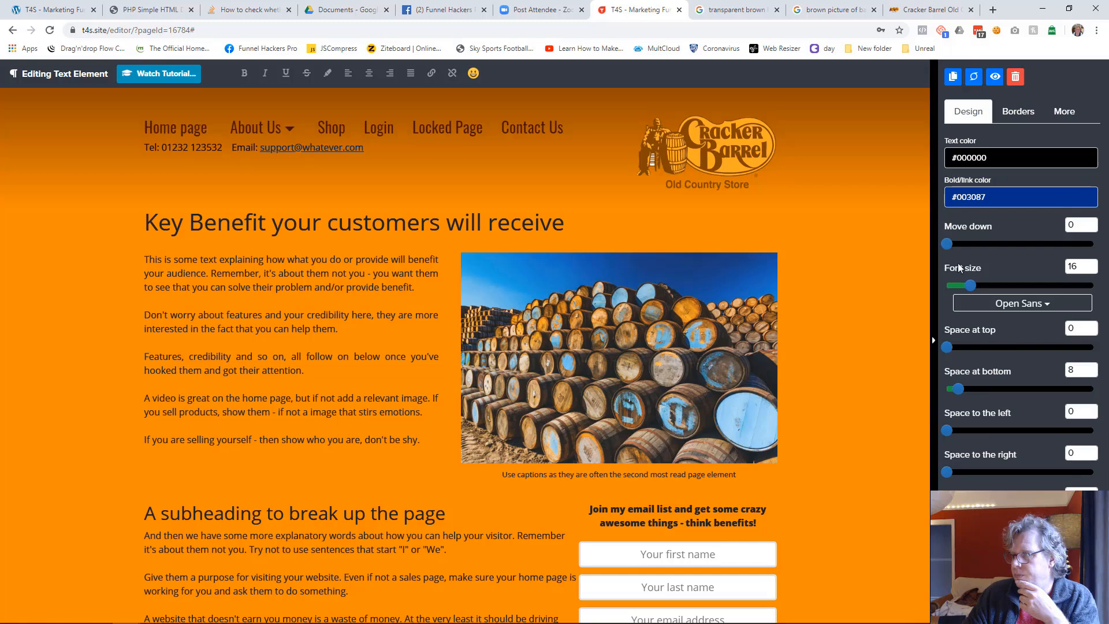
{"action": "left_click", "coordinate": [977, 200]}
{"action": "left_click", "coordinate": [953, 340]}
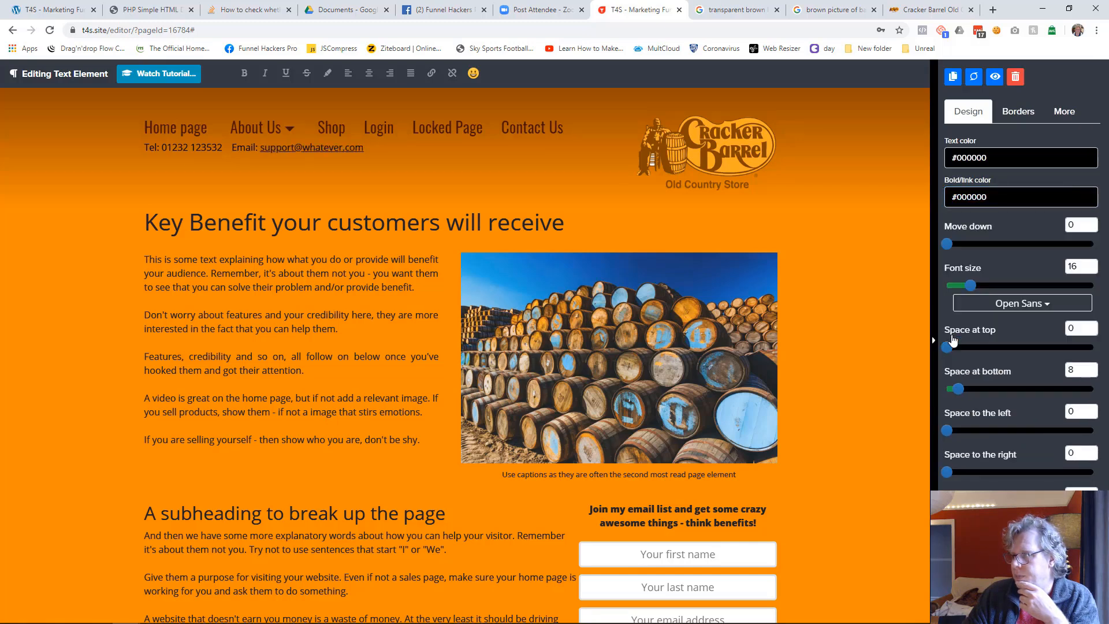
{"action": "left_click", "coordinate": [874, 319]}
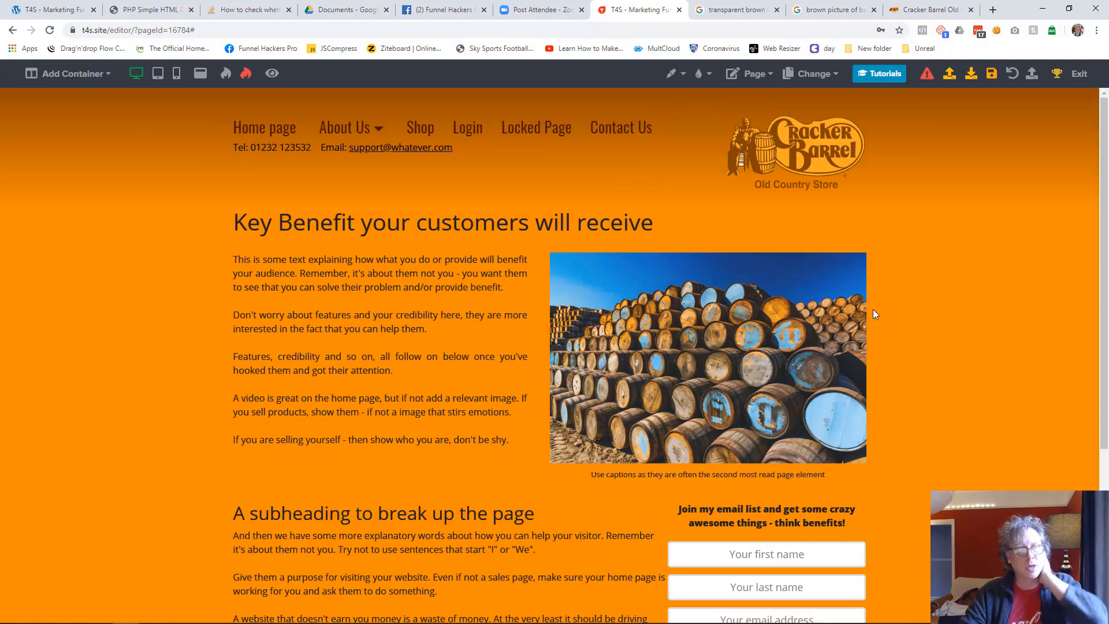
{"action": "left_click", "coordinate": [991, 73]}
Check the reference page and style the Key Benefit heading in Oswald with text color #401000 and font size 64
{"action": "left_click_drag", "start_coordinate": [0, 165], "coordinate": [0, 174]}
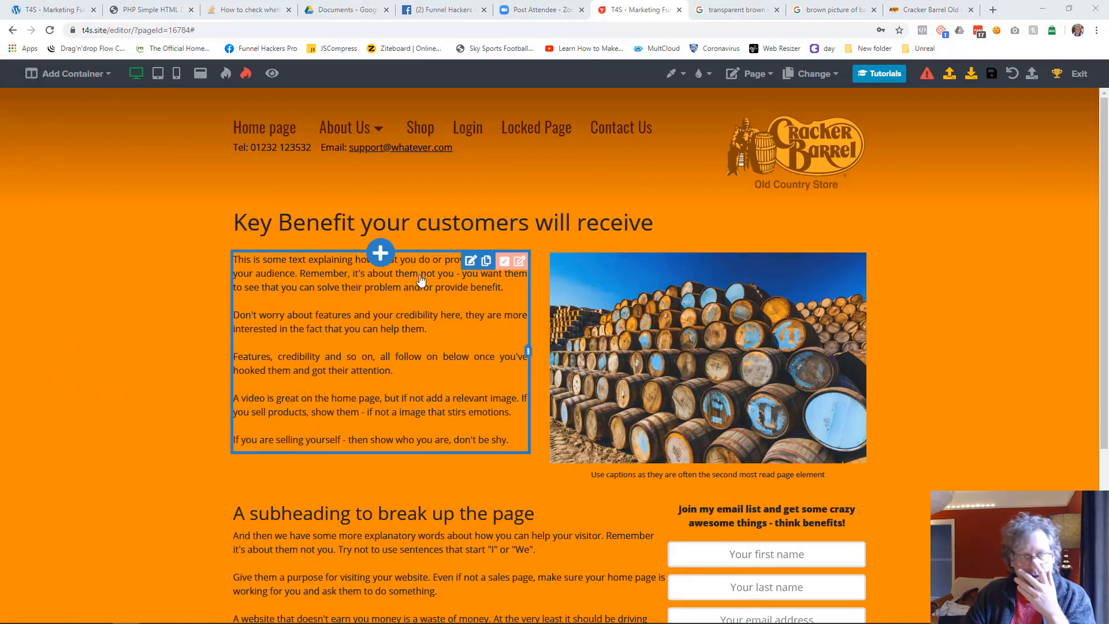
{"action": "left_click", "coordinate": [594, 228]}
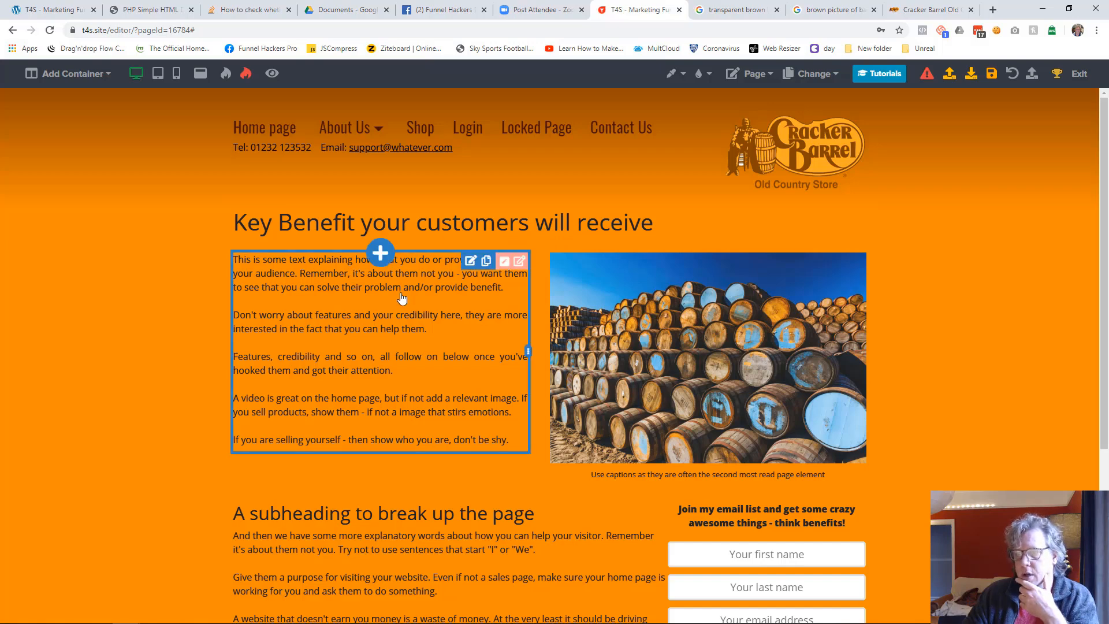
{"action": "left_click", "coordinate": [449, 235]}
{"action": "left_click", "coordinate": [1038, 309]}
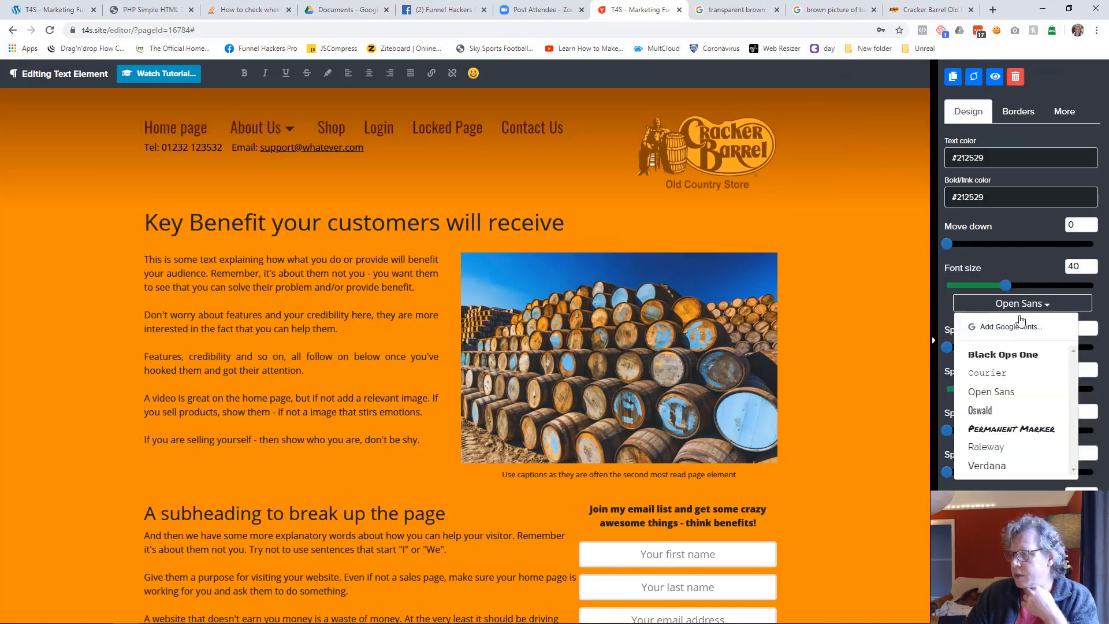
{"action": "left_click", "coordinate": [988, 415]}
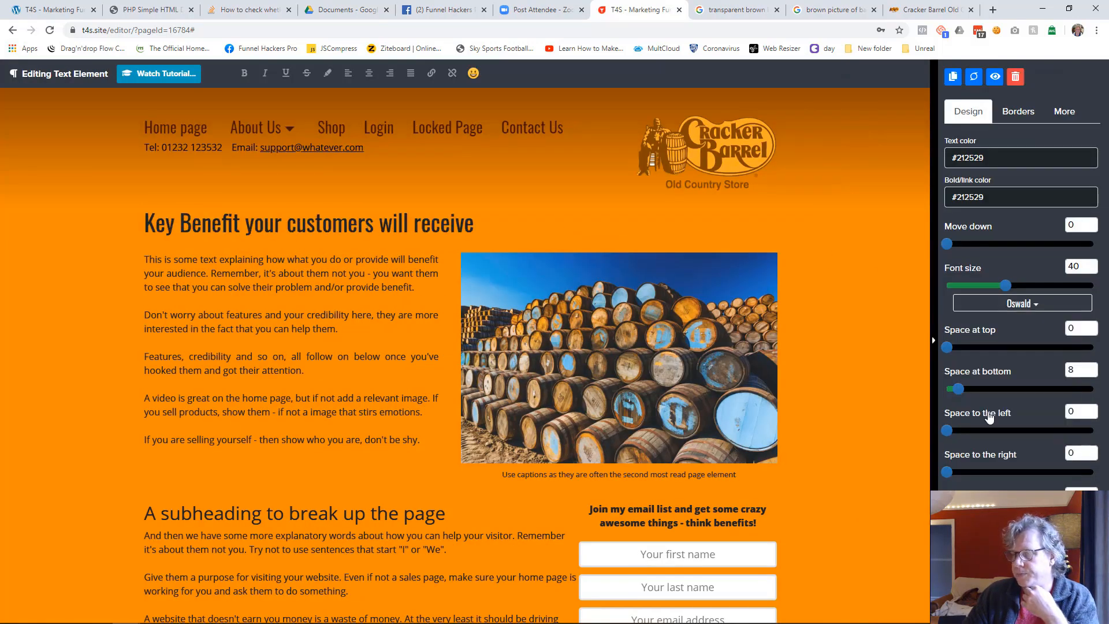
{"action": "left_click", "coordinate": [987, 157]}
{"action": "left_click", "coordinate": [961, 332]}
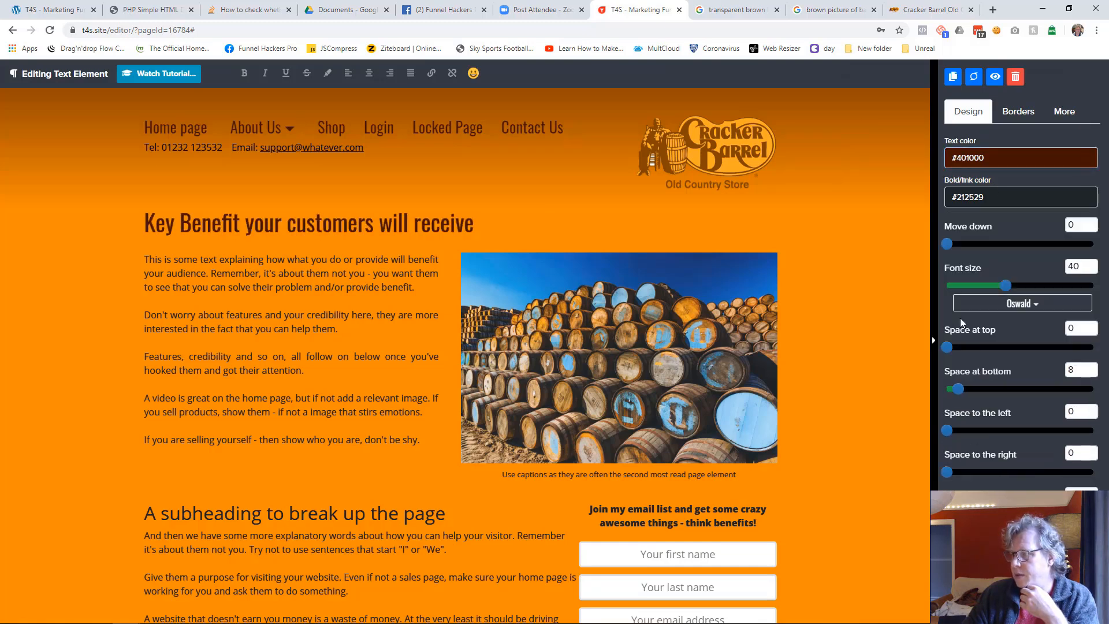
{"action": "left_click_drag", "start_coordinate": [1002, 280], "coordinate": [1041, 285]}
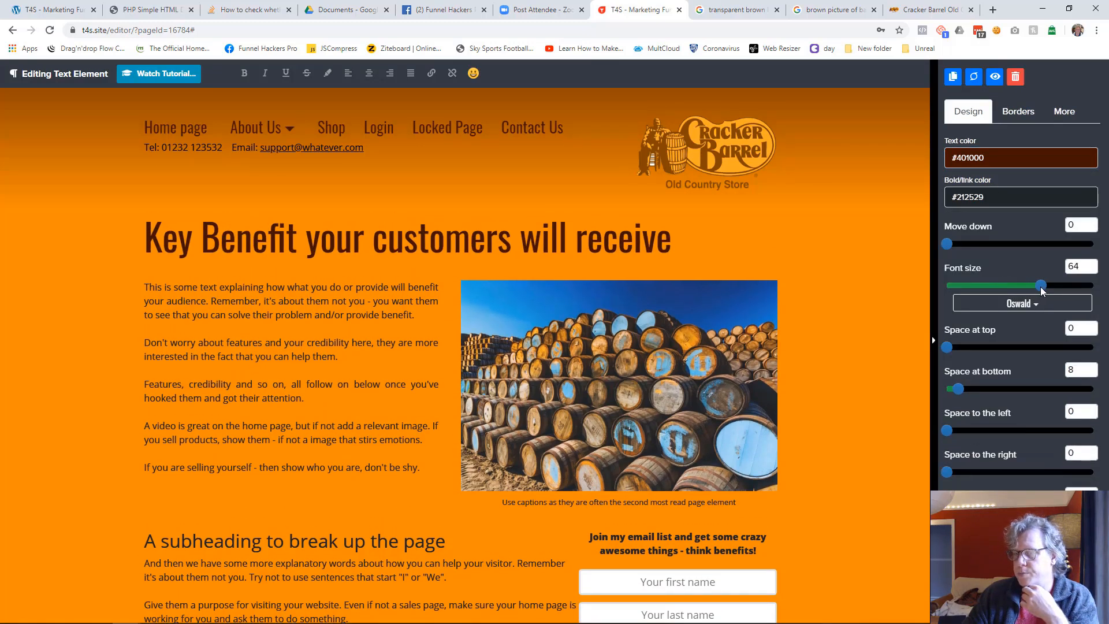
{"action": "left_click", "coordinate": [885, 325]}
Set the text color of the benefit paragraph beside the barrels image to #000000
{"action": "left_click", "coordinate": [312, 387]}
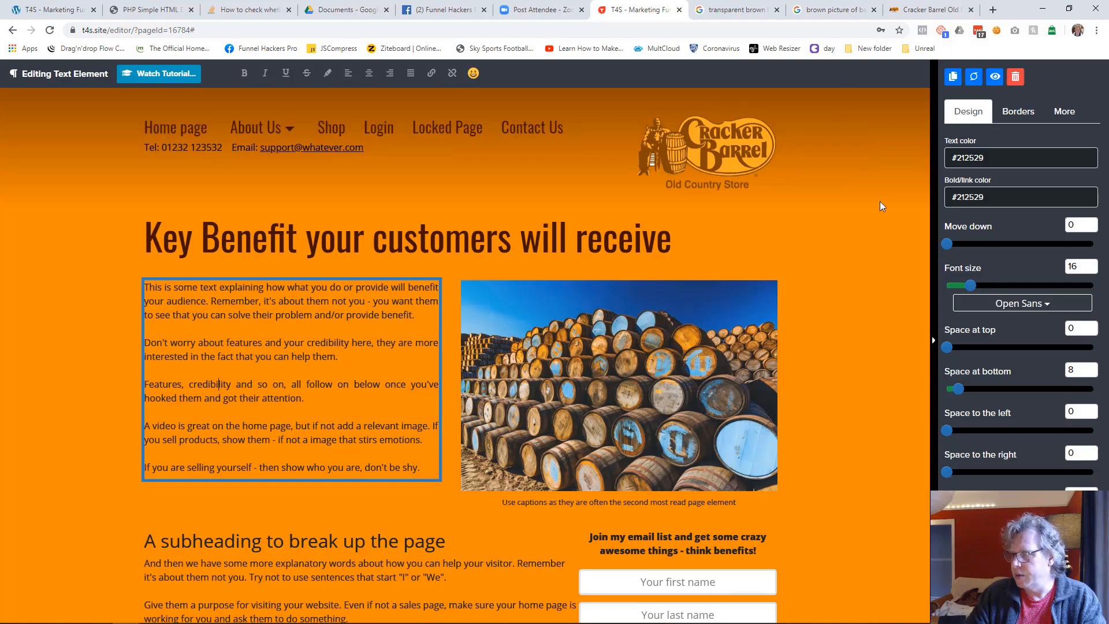
{"action": "left_click", "coordinate": [975, 159]}
{"action": "left_click", "coordinate": [954, 342]}
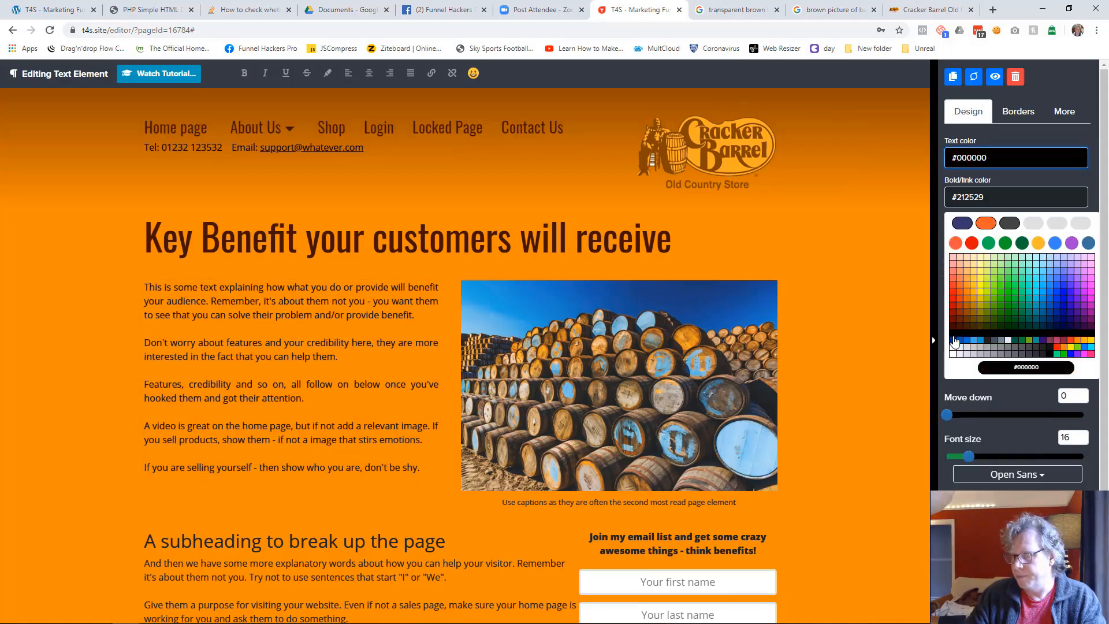
{"action": "left_click", "coordinate": [805, 404]}
Set the text color of the caption under the barrels image to #000000
{"action": "scroll", "coordinate": [754, 334], "scroll_direction": "down", "scroll_amount": 3}
{"action": "left_click", "coordinate": [753, 334]}
{"action": "left_click", "coordinate": [981, 157]}
{"action": "left_click", "coordinate": [954, 340]}
{"action": "left_click", "coordinate": [826, 341]}
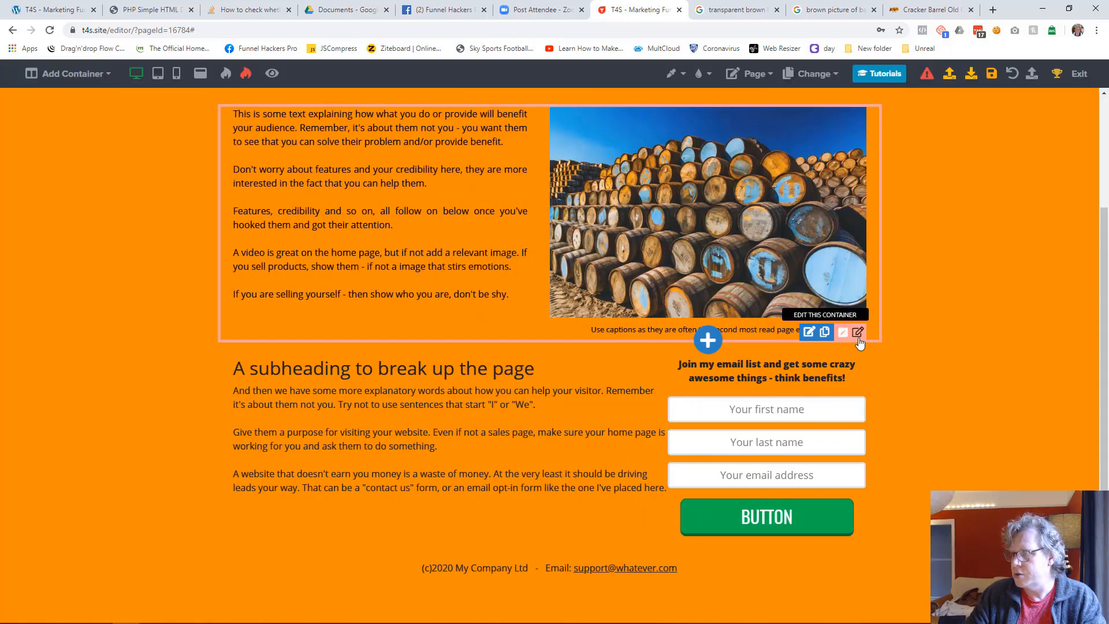
Apply the Small glow shadow to the barrels image
{"action": "mouse_move", "coordinate": [17, 173]}
{"action": "left_mouse_down"}
{"action": "mouse_move", "coordinate": [452, 123]}
{"action": "mouse_move", "coordinate": [480, 66]}
{"action": "mouse_move", "coordinate": [0, 173]}
{"action": "left_mouse_up"}
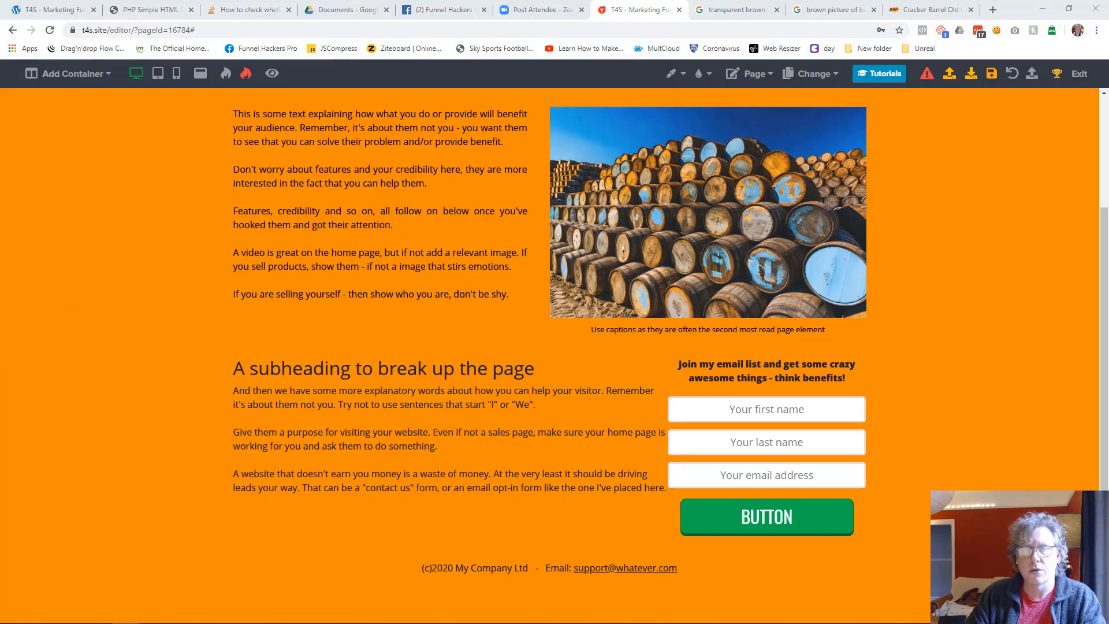
{"action": "left_click", "coordinate": [795, 211]}
{"action": "left_click", "coordinate": [1008, 219]}
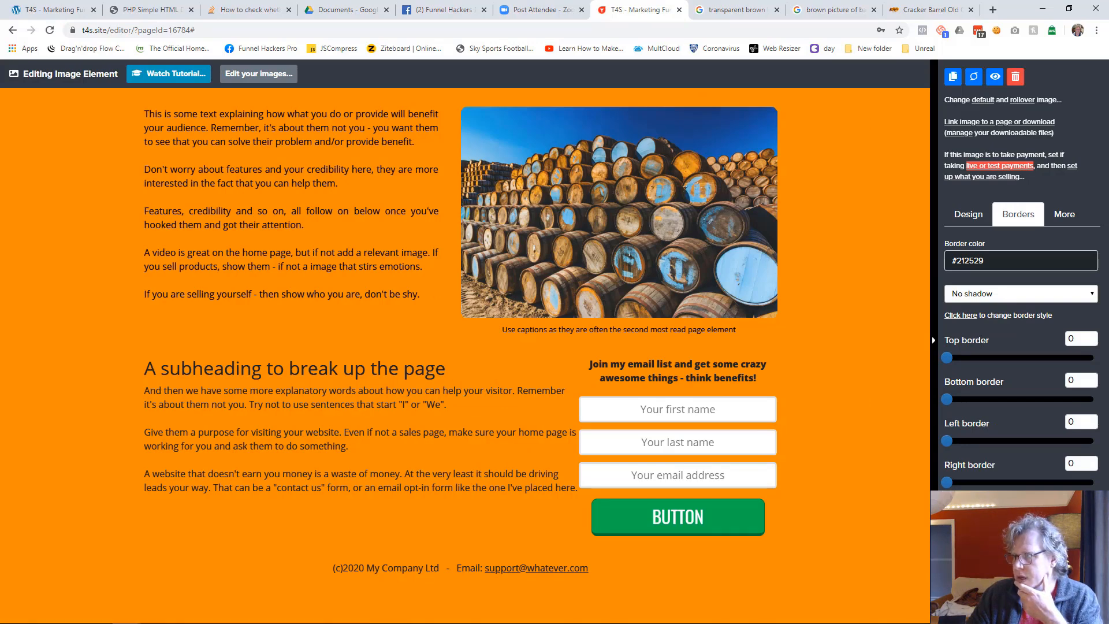
{"action": "left_click", "coordinate": [982, 296]}
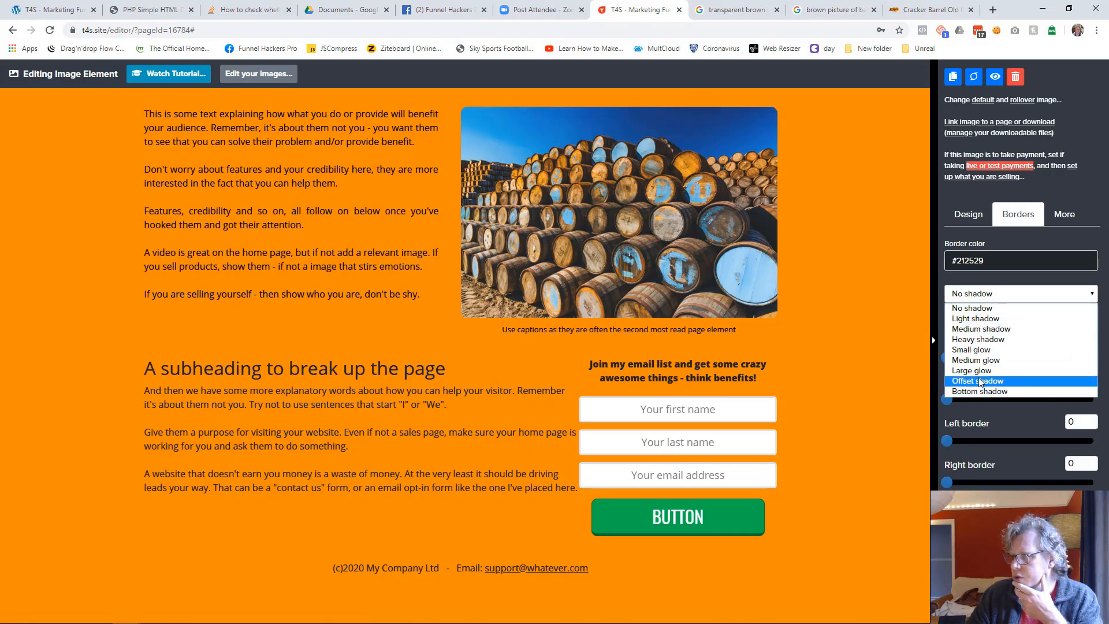
{"action": "left_click", "coordinate": [979, 350]}
{"action": "left_click", "coordinate": [823, 334]}
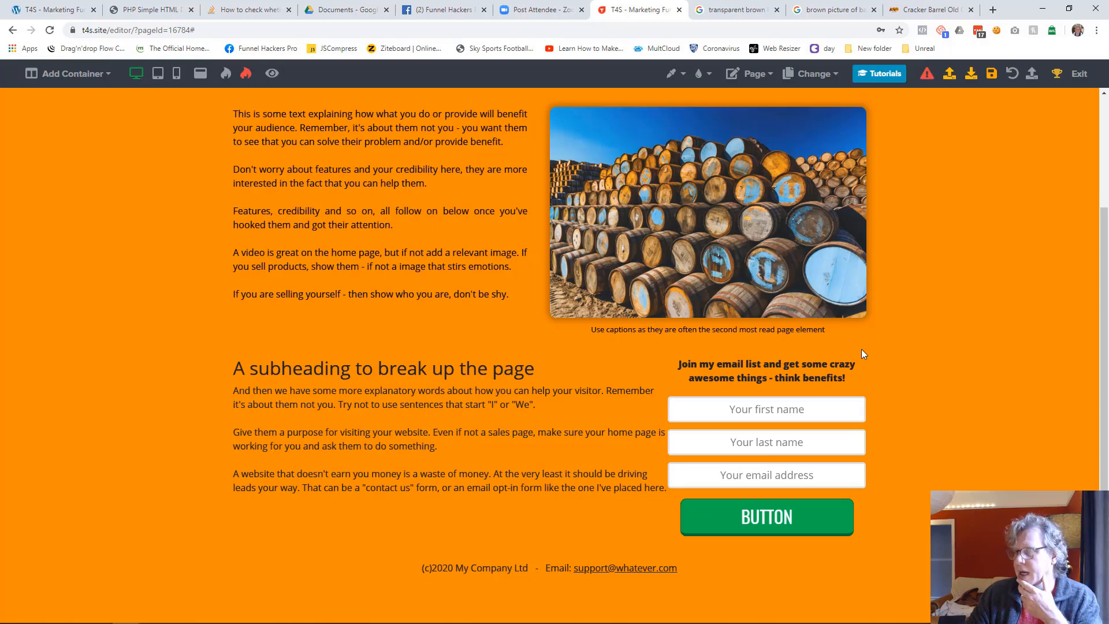
Set the space to the right of the benefit paragraph's column to 45
{"action": "scroll", "coordinate": [961, 337], "scroll_direction": "up", "scroll_amount": 3}
{"action": "mouse_move", "coordinate": [507, 312]}
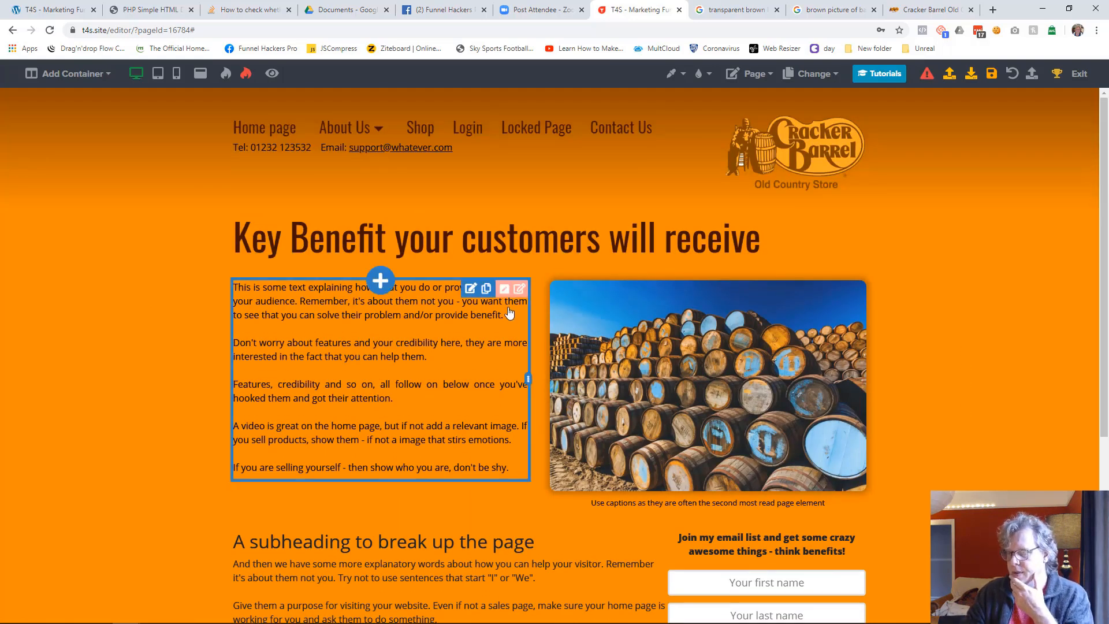
{"action": "left_click", "coordinate": [504, 289]}
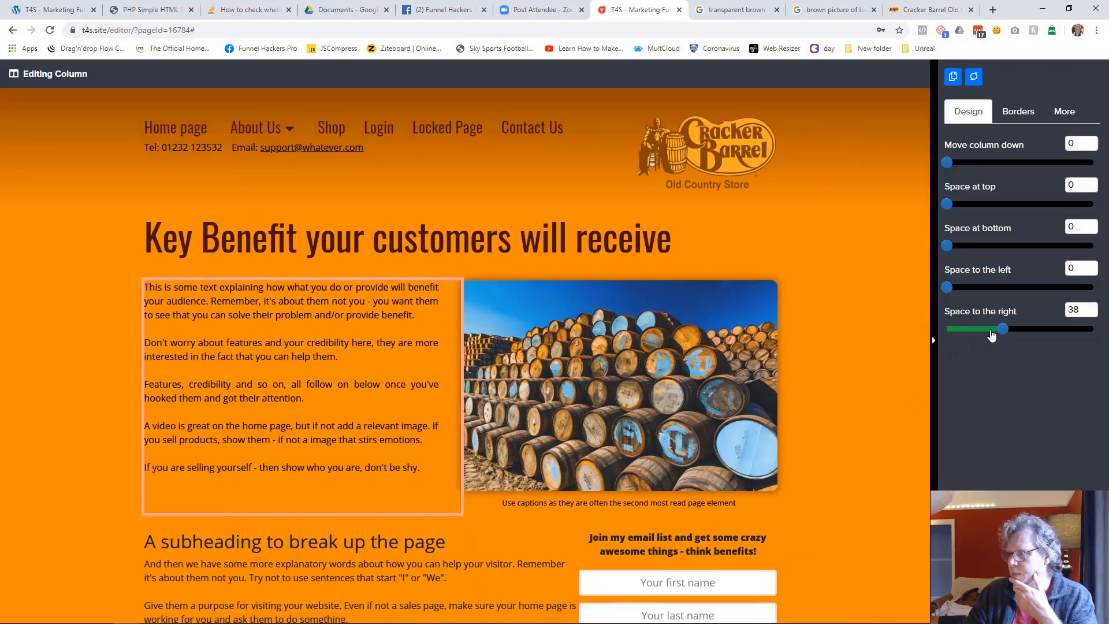
{"action": "left_click_drag", "start_coordinate": [1003, 327], "coordinate": [1013, 328]}
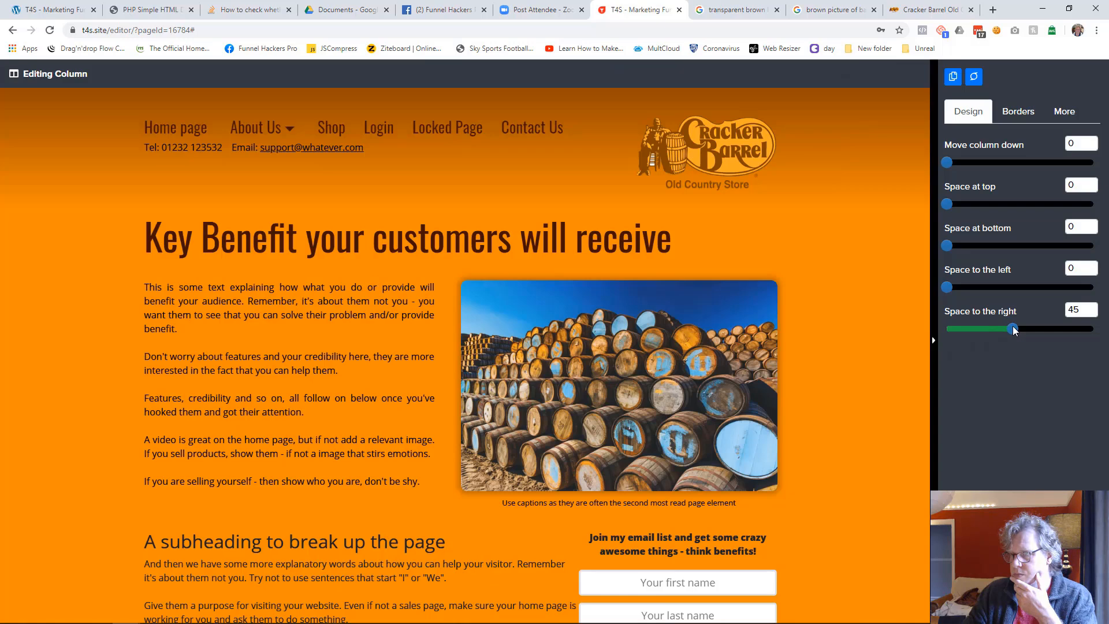
{"action": "left_click", "coordinate": [889, 366]}
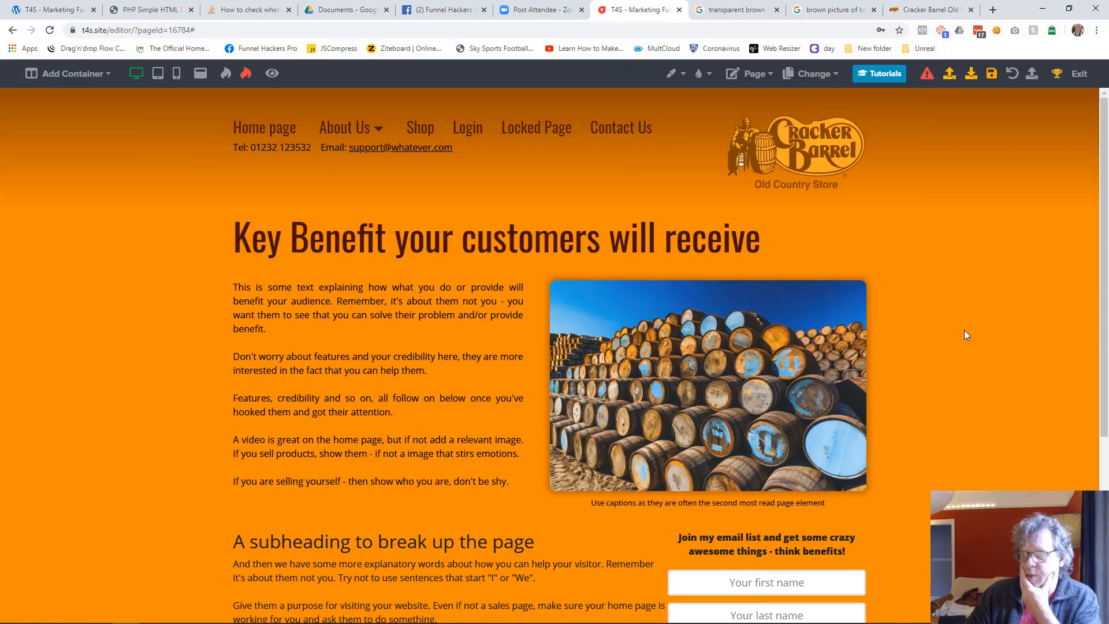
Style the subheading in Oswald with text color #402000 and a larger font size
{"action": "scroll", "coordinate": [964, 335], "scroll_direction": "down", "scroll_amount": 2}
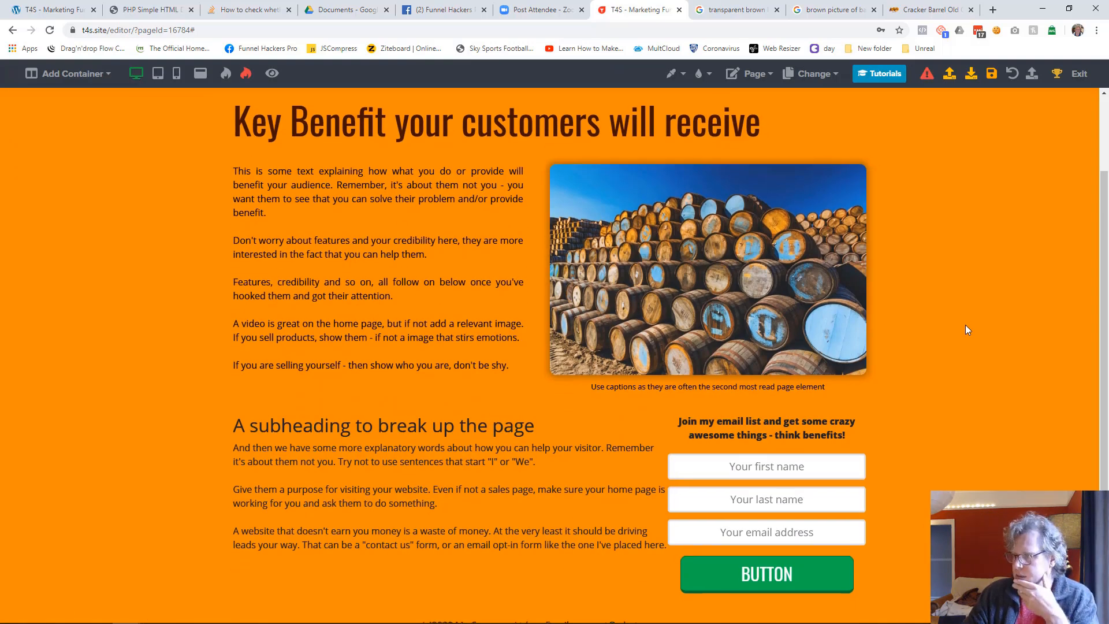
{"action": "scroll", "coordinate": [965, 329], "scroll_direction": "down", "scroll_amount": 1}
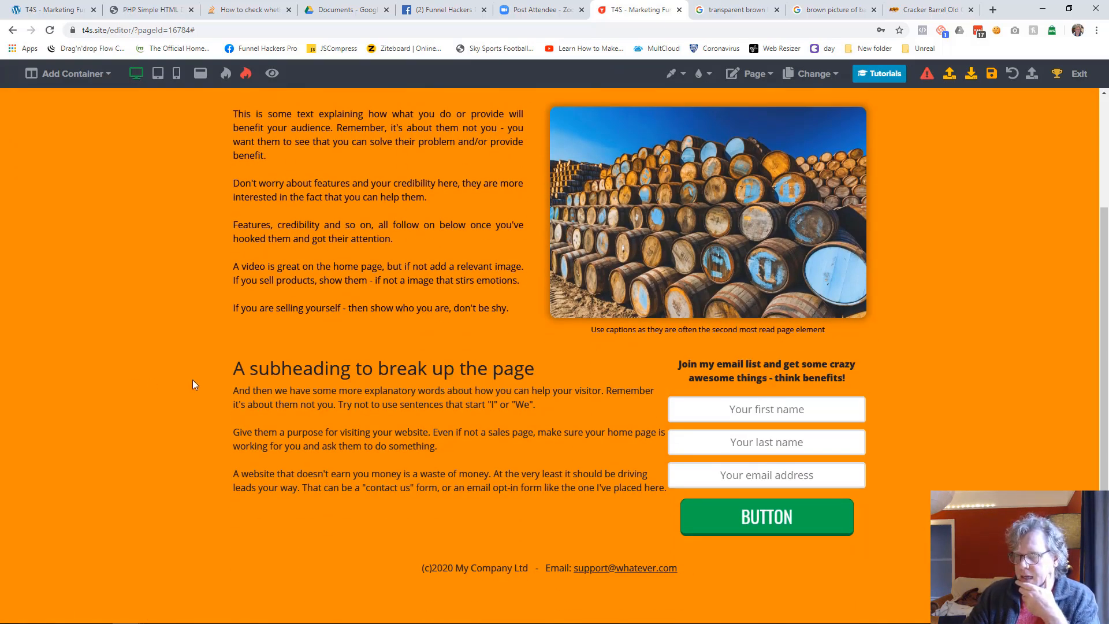
{"action": "left_click", "coordinate": [254, 371]}
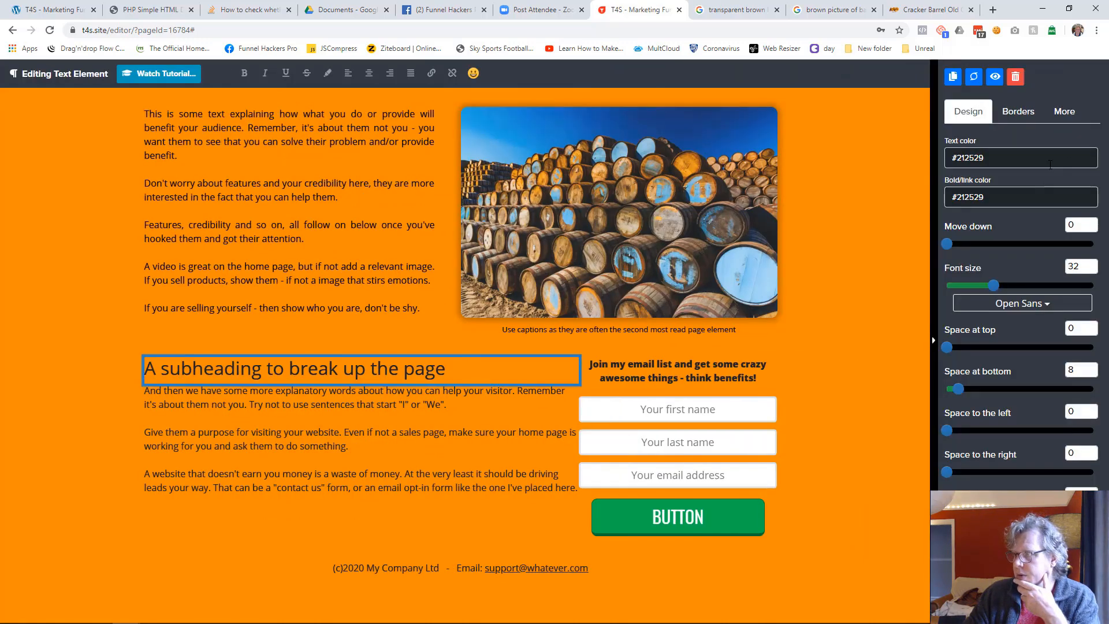
{"action": "left_click", "coordinate": [1016, 303]}
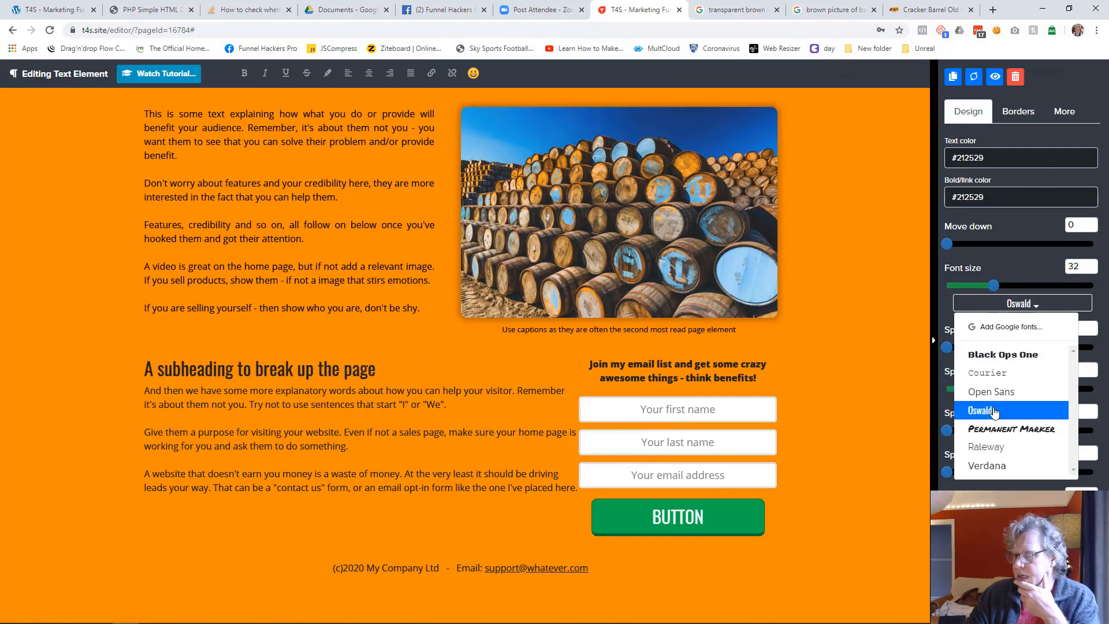
{"action": "left_click", "coordinate": [993, 410]}
{"action": "left_click", "coordinate": [982, 158]}
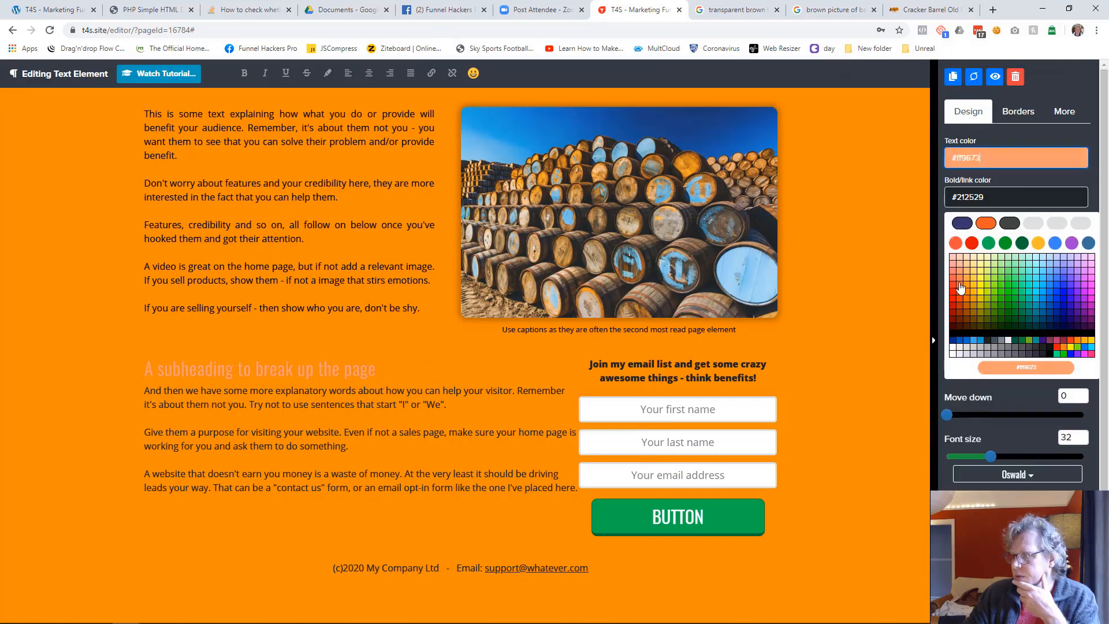
{"action": "left_click", "coordinate": [963, 331]}
{"action": "left_click_drag", "start_coordinate": [991, 285], "coordinate": [1009, 289]}
{"action": "left_click", "coordinate": [866, 378]}
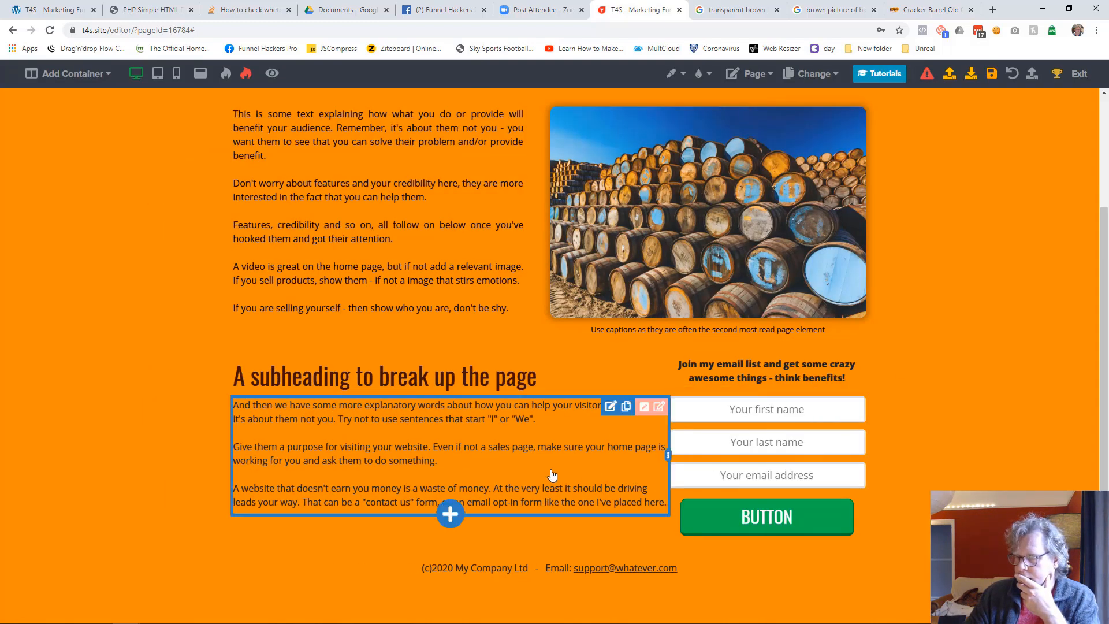
Set the text color of the paragraph below the subheading to #000000
{"action": "left_click", "coordinate": [571, 468]}
{"action": "left_click", "coordinate": [990, 156]}
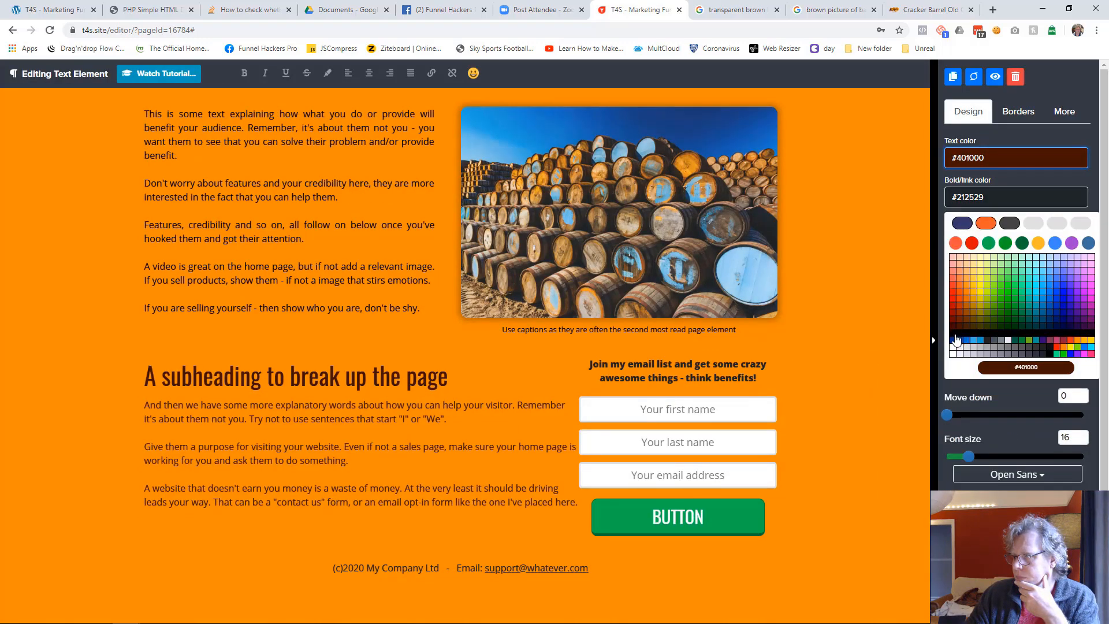
{"action": "left_click", "coordinate": [955, 339]}
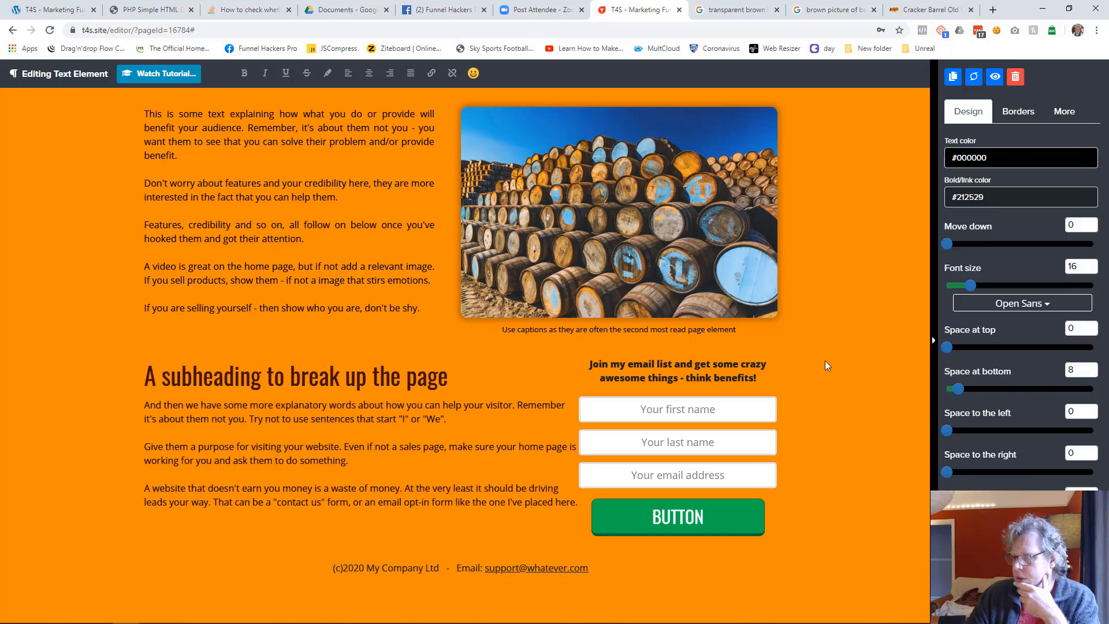
Set the text and bold/link colors of the email list heading above the optin form to #000000
{"action": "left_click", "coordinate": [687, 378]}
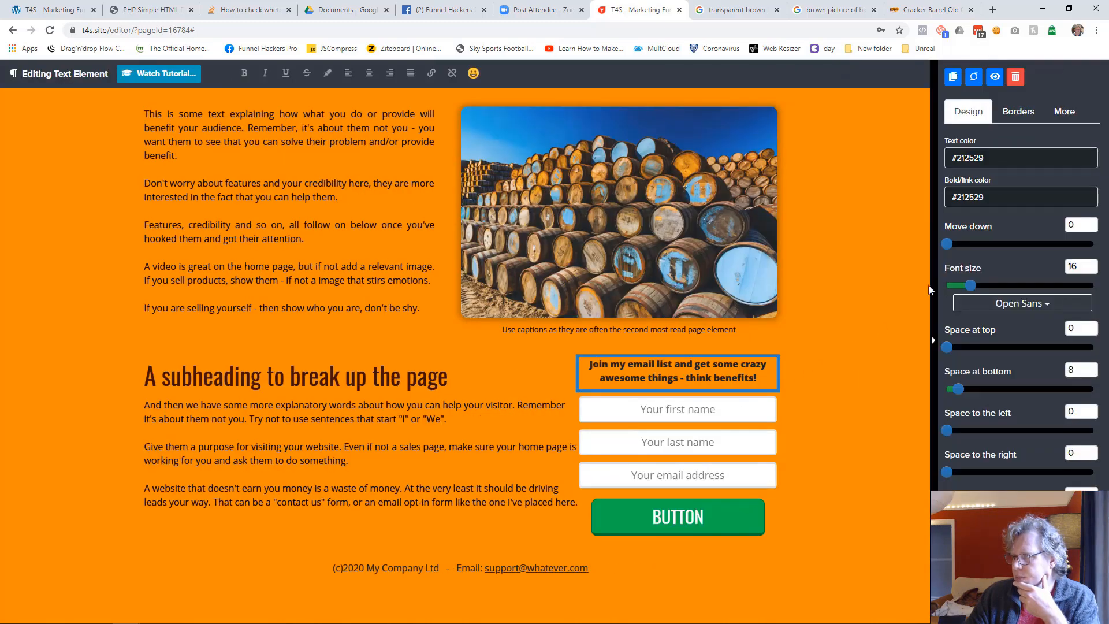
{"action": "left_click", "coordinate": [980, 160]}
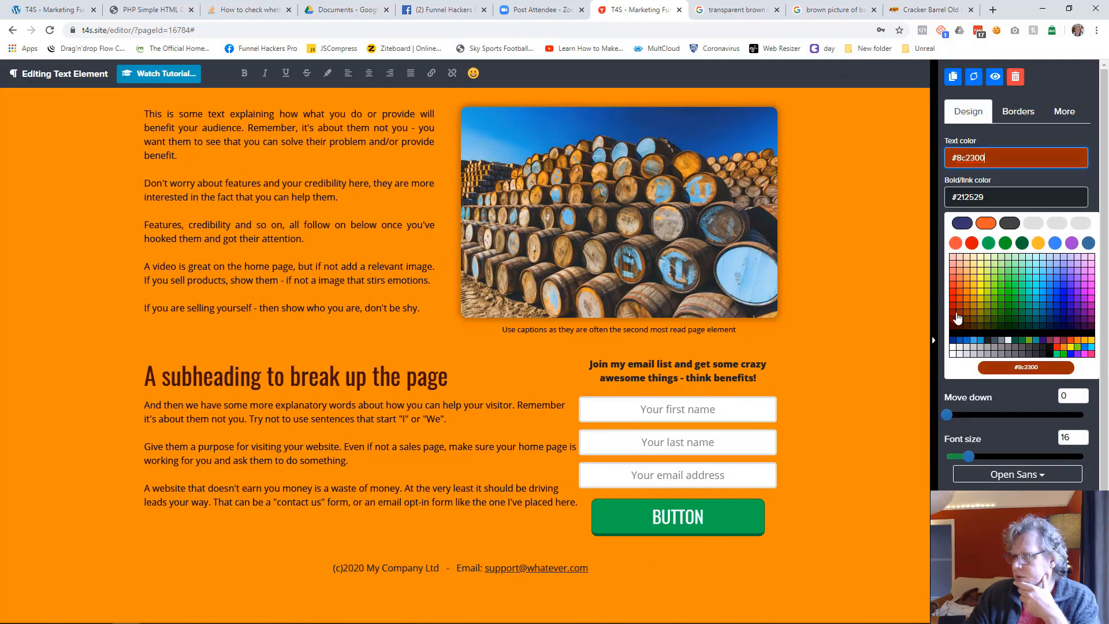
{"action": "left_click", "coordinate": [952, 332]}
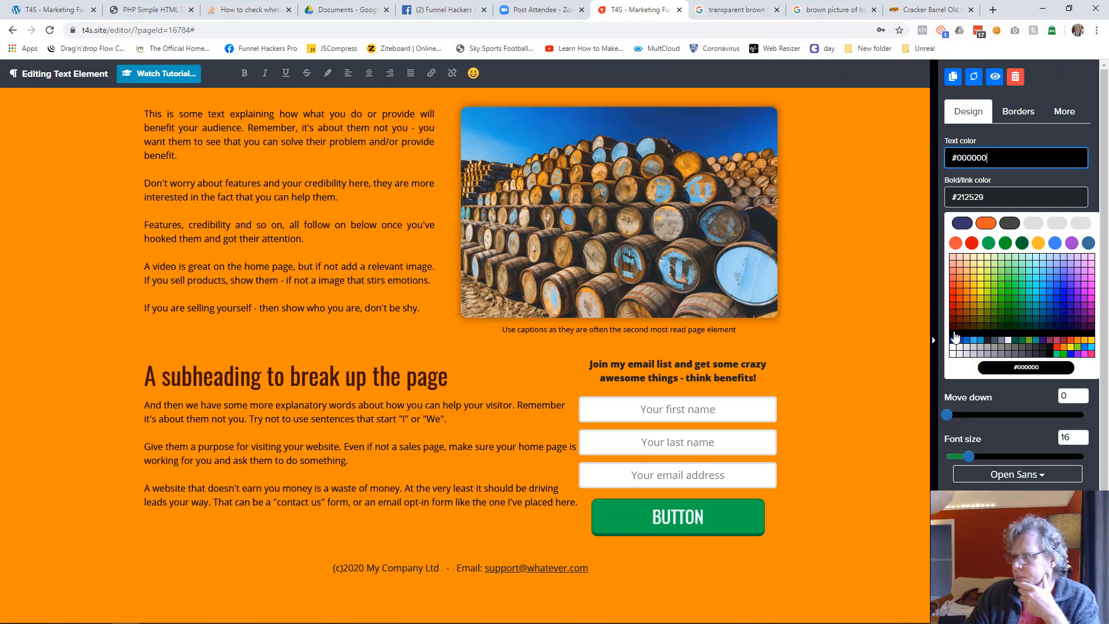
{"action": "left_click", "coordinate": [975, 197]}
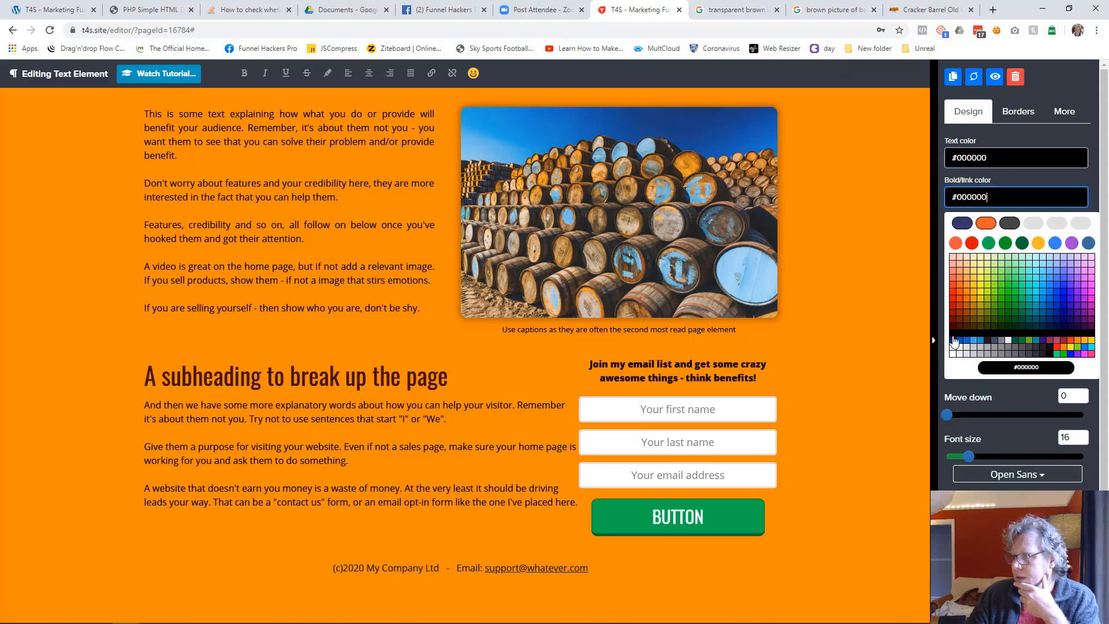
{"action": "left_click", "coordinate": [954, 341]}
{"action": "left_click", "coordinate": [844, 362]}
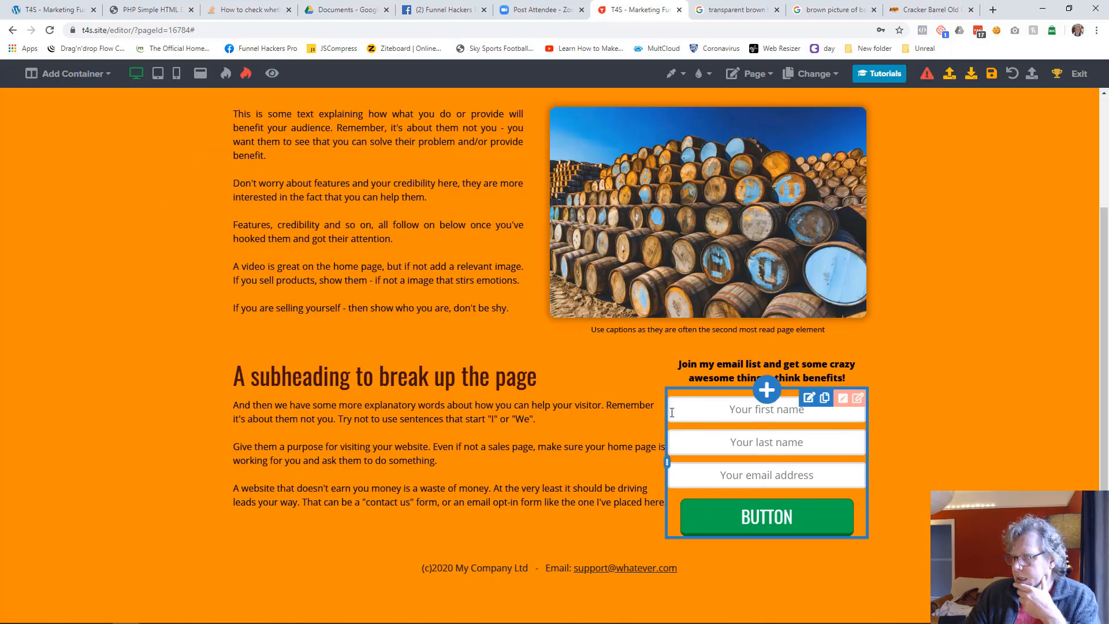
Justify the paragraph below the subheading and set its column's space to the right to 54
{"action": "left_click", "coordinate": [601, 437]}
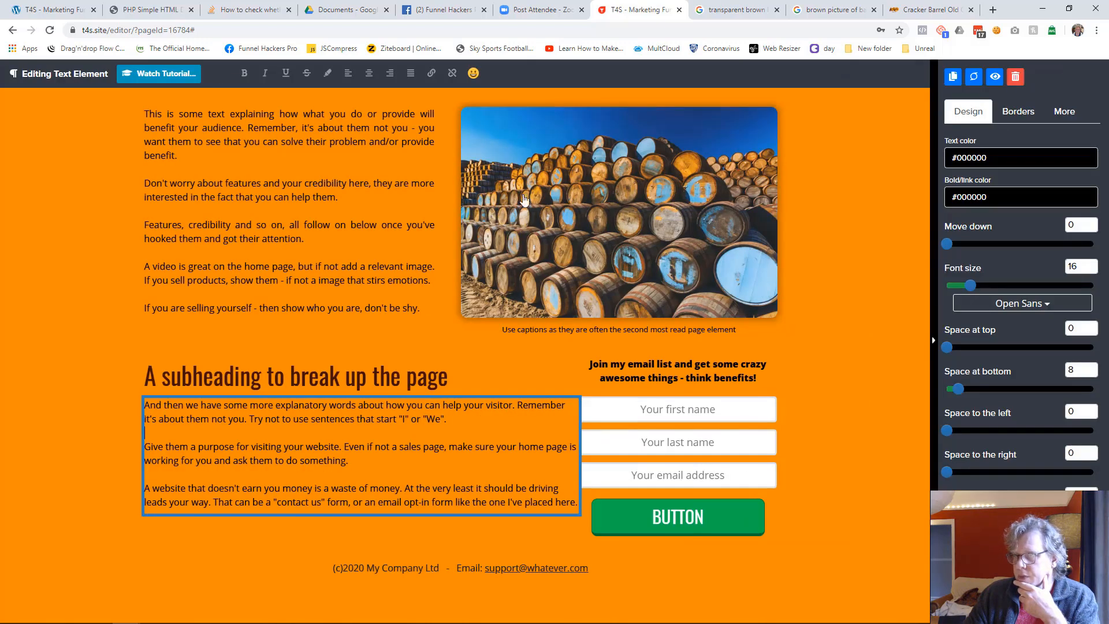
{"action": "left_click", "coordinate": [805, 426]}
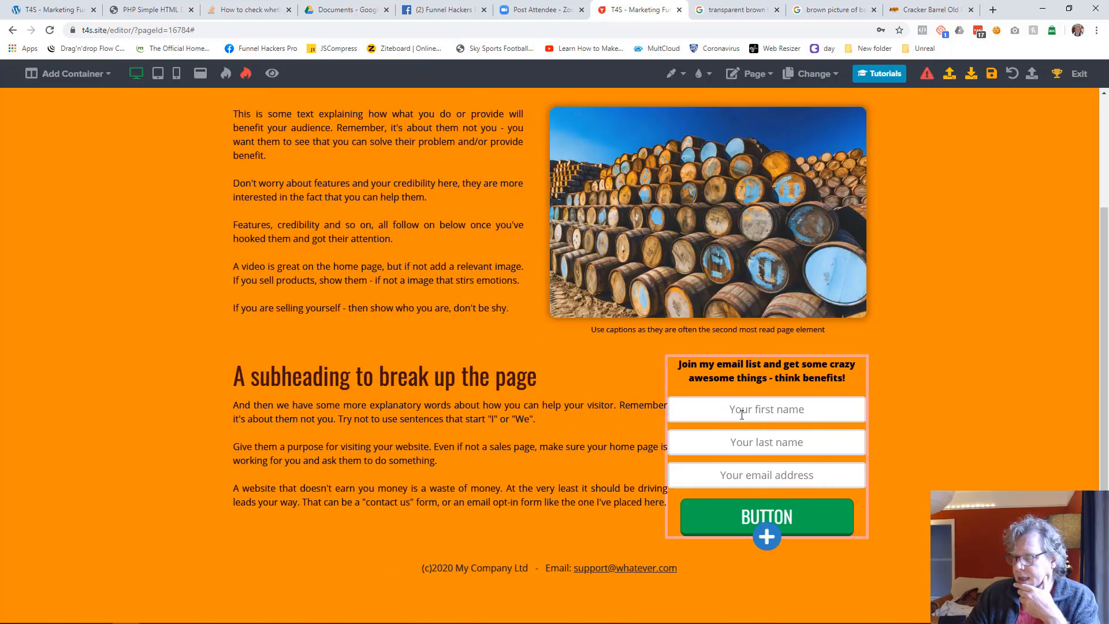
{"action": "left_click", "coordinate": [610, 406]}
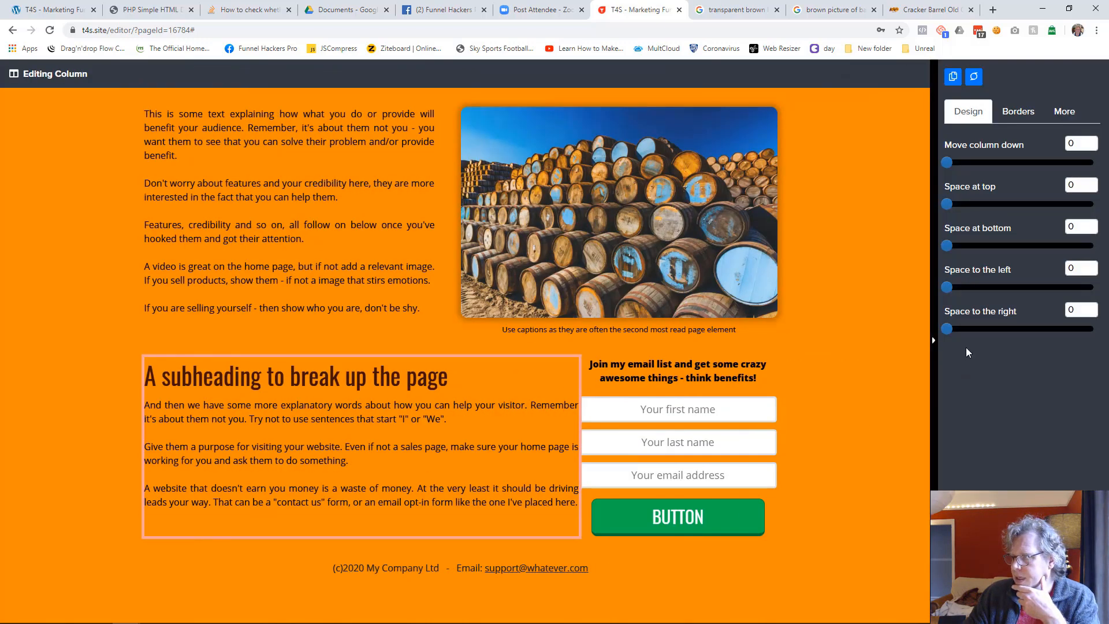
{"action": "left_click_drag", "start_coordinate": [952, 331], "coordinate": [1025, 327]}
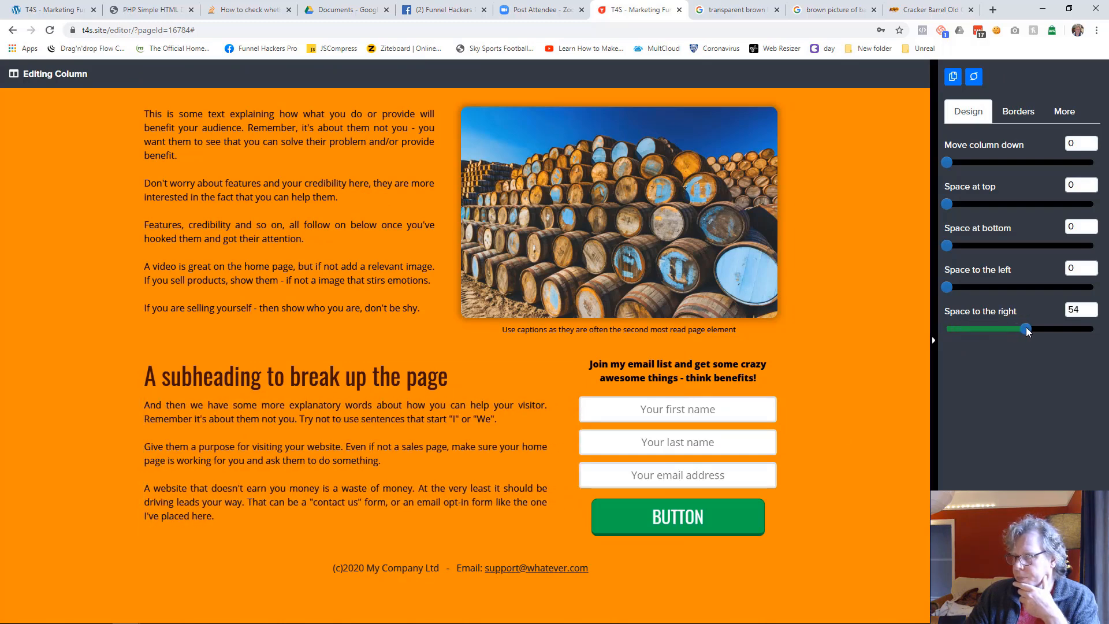
{"action": "left_click", "coordinate": [865, 408]}
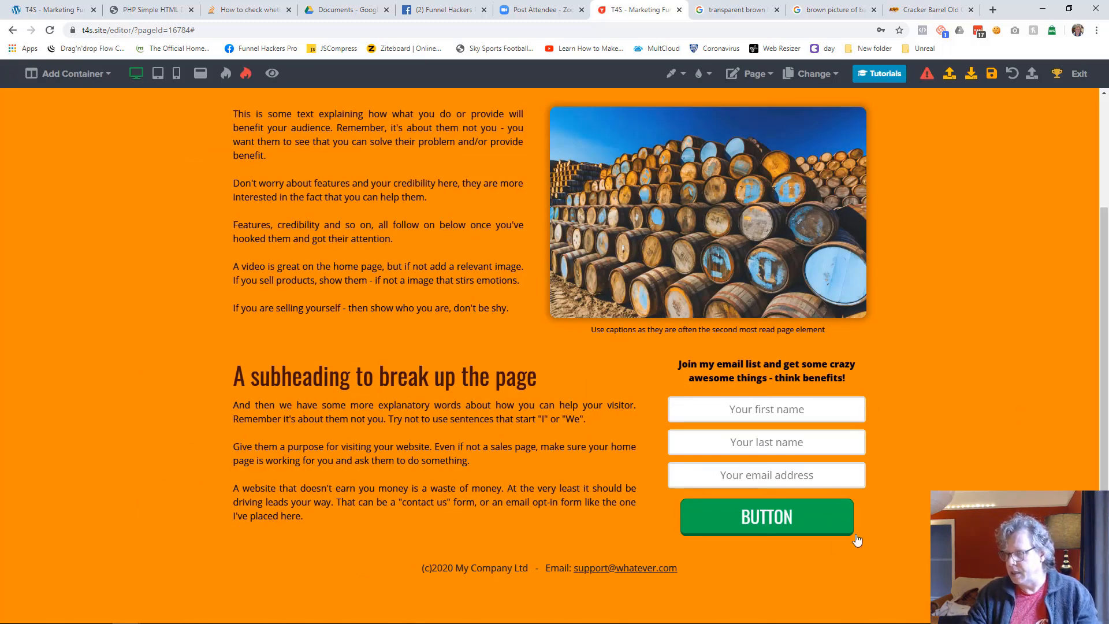
Set the footer line's text and bold/link colors to #000000 and its font size to 11
{"action": "left_click", "coordinate": [688, 571]}
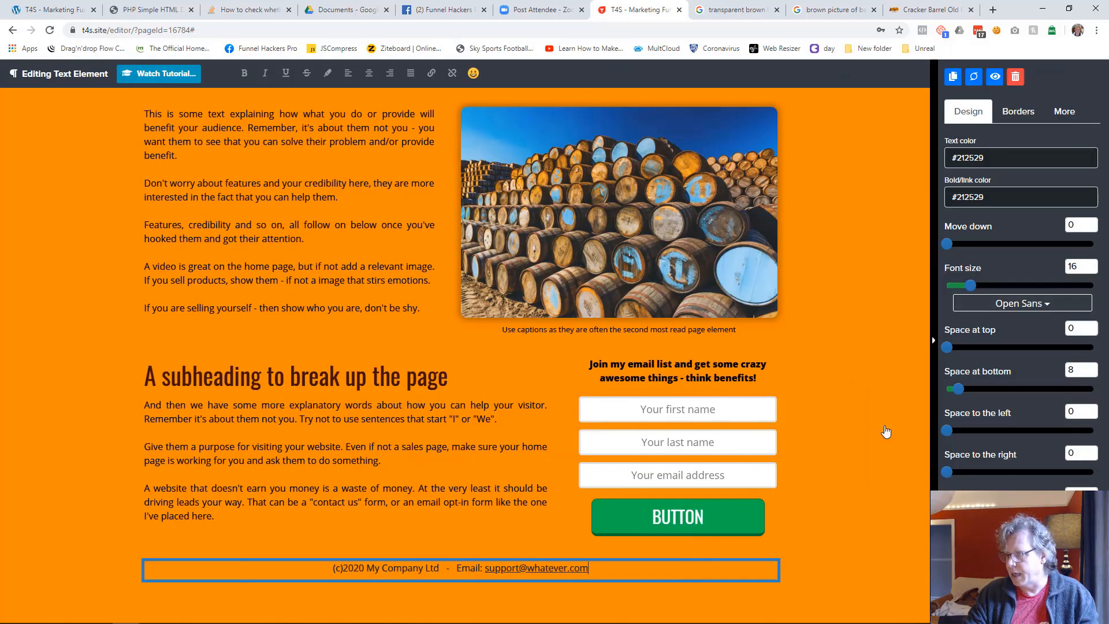
{"action": "left_click", "coordinate": [963, 333]}
{"action": "left_click", "coordinate": [974, 200]}
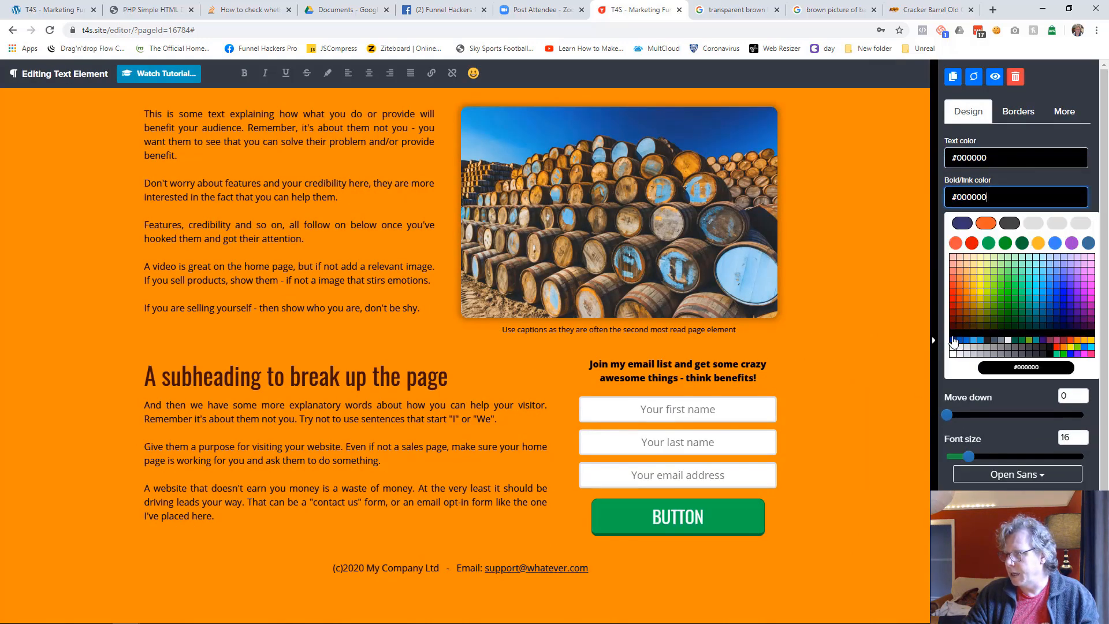
{"action": "left_click", "coordinate": [953, 342]}
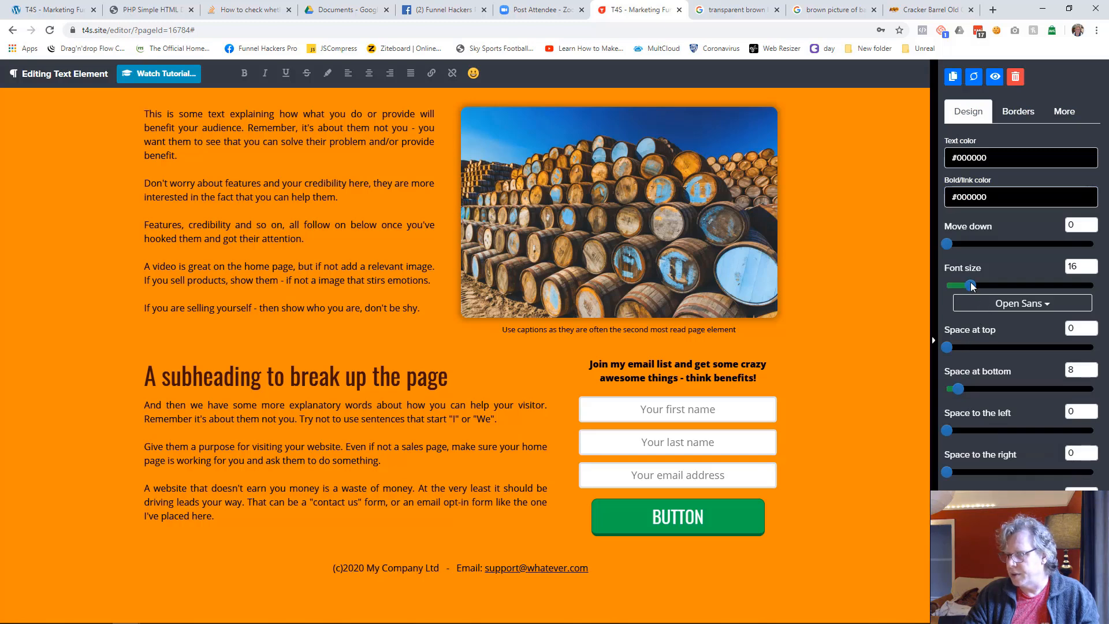
{"action": "left_click_drag", "start_coordinate": [972, 287], "coordinate": [964, 286]}
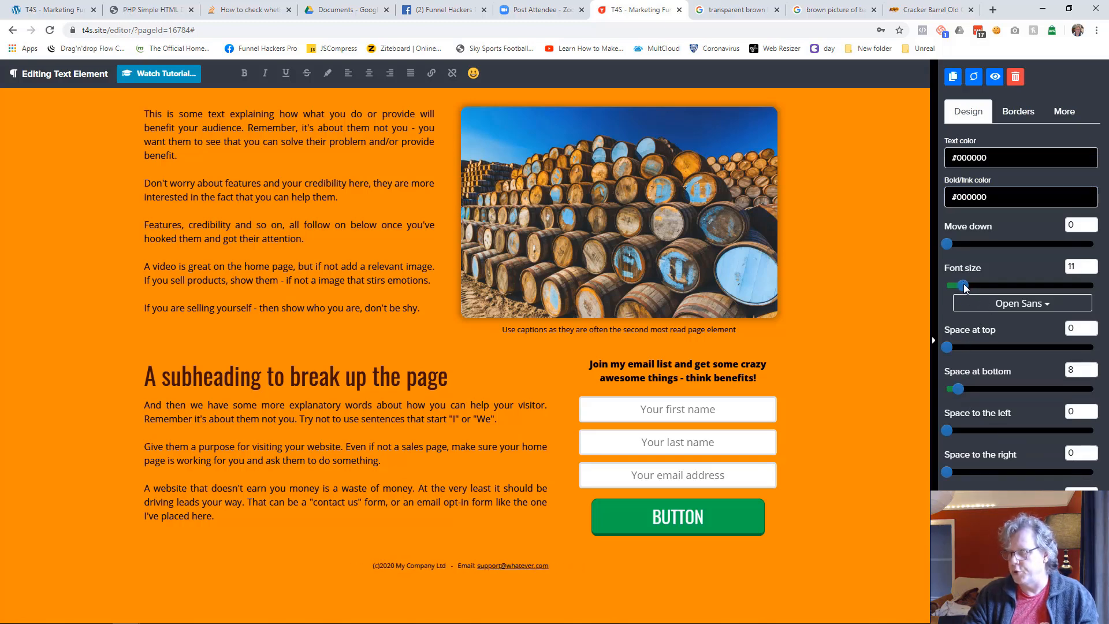
{"action": "left_click", "coordinate": [847, 372]}
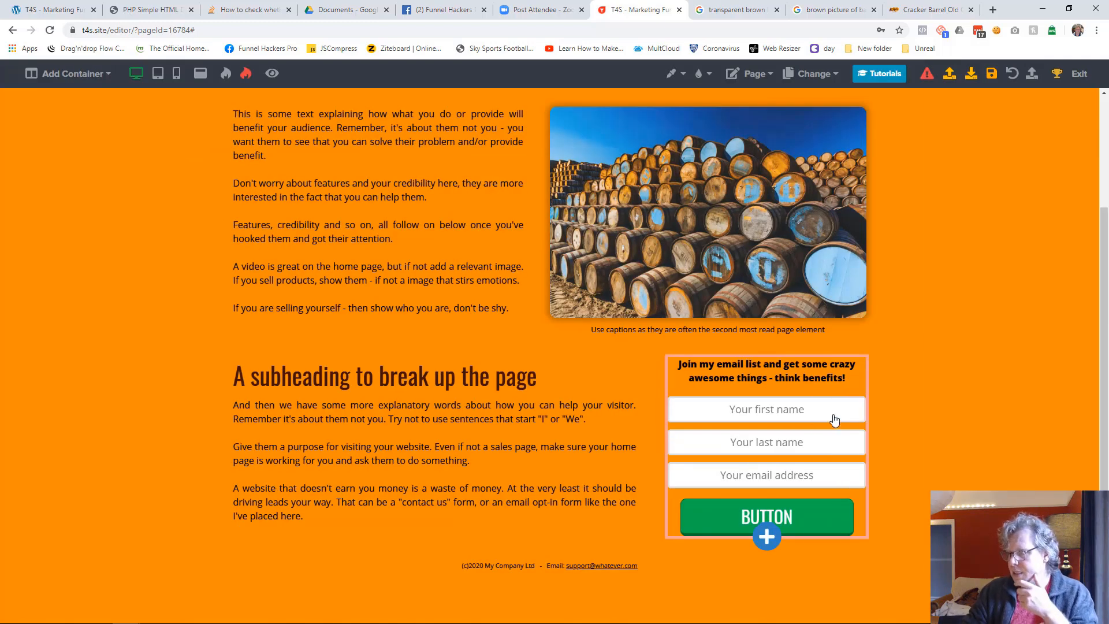
Change the optin button's text to SIGN UP NOW and set its background color to #401000
{"action": "left_click", "coordinate": [797, 525]}
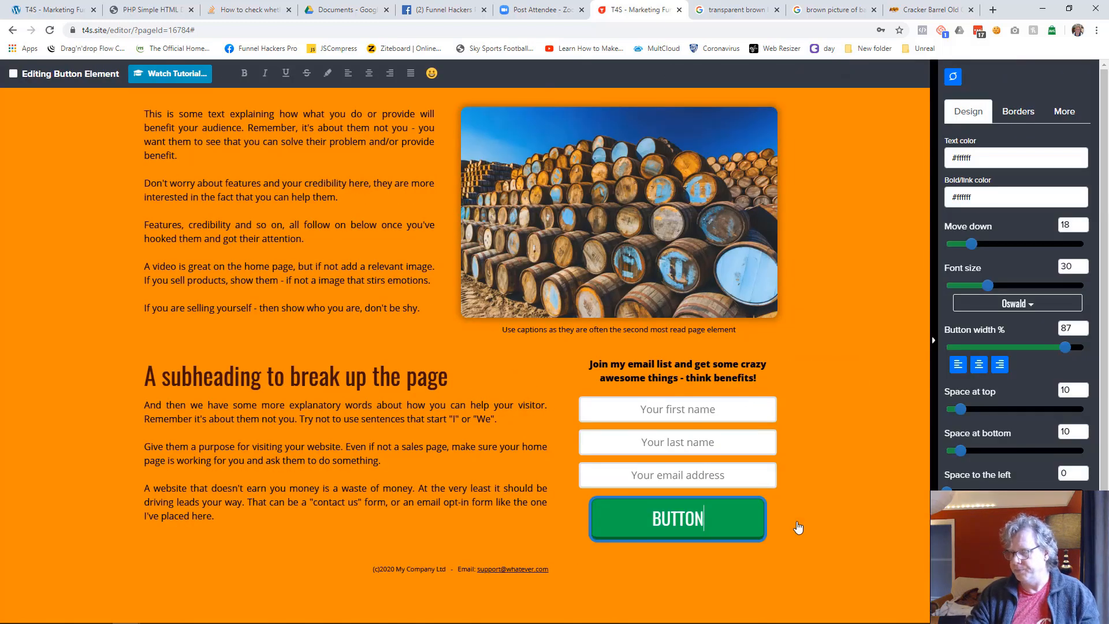
{"action": "type", "text": "SIGN UP NOW"}
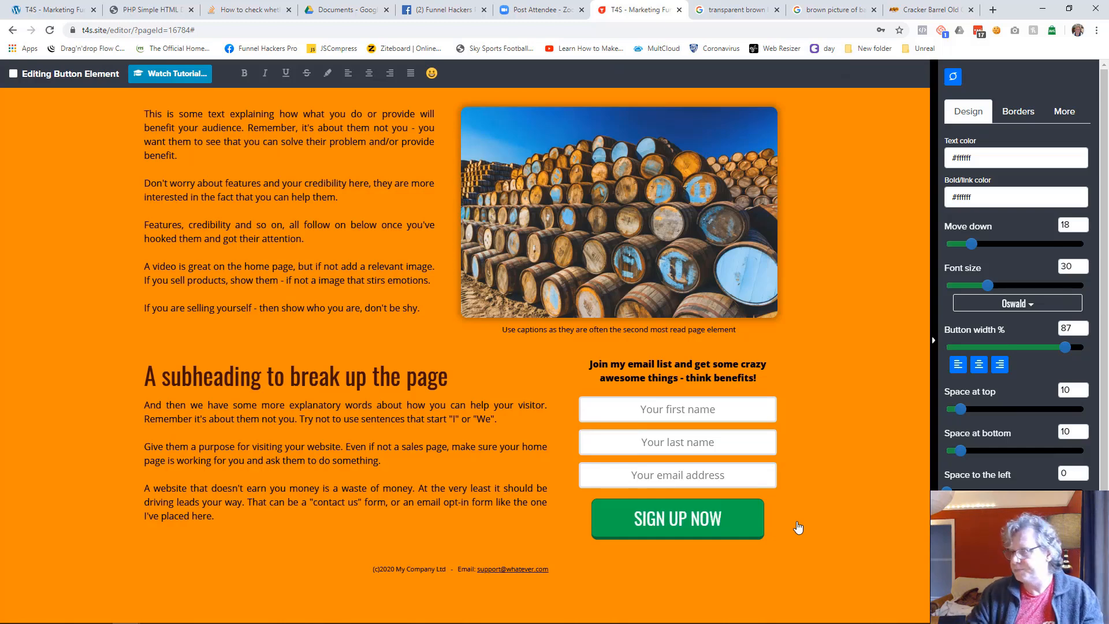
{"action": "left_click", "coordinate": [1063, 115]}
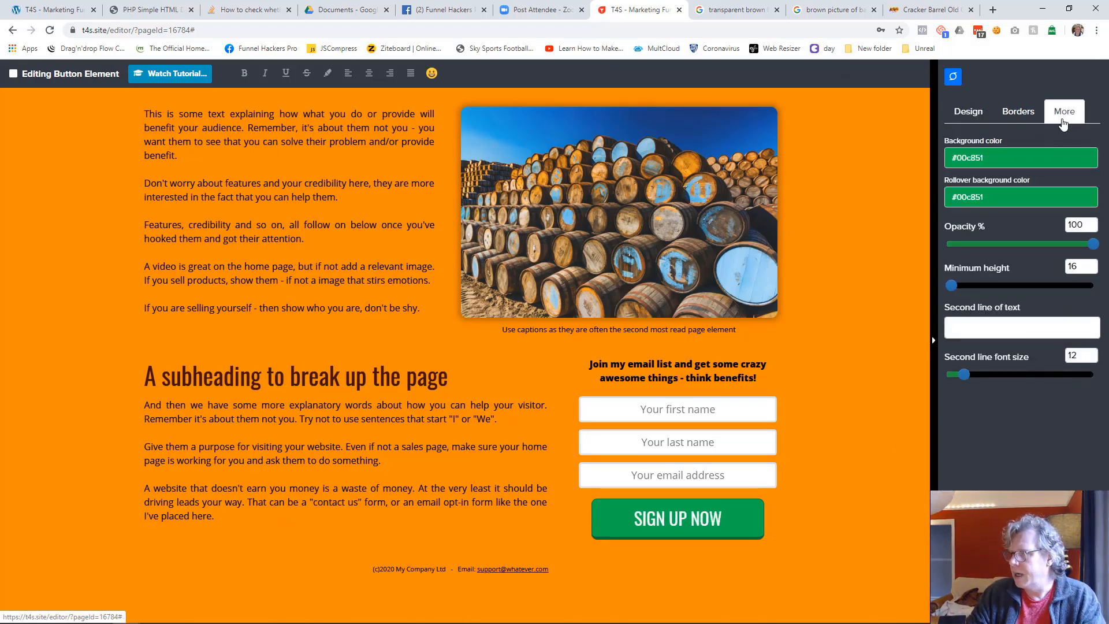
{"action": "left_click", "coordinate": [998, 157]}
{"action": "left_click", "coordinate": [963, 327]}
{"action": "left_click", "coordinate": [959, 328]}
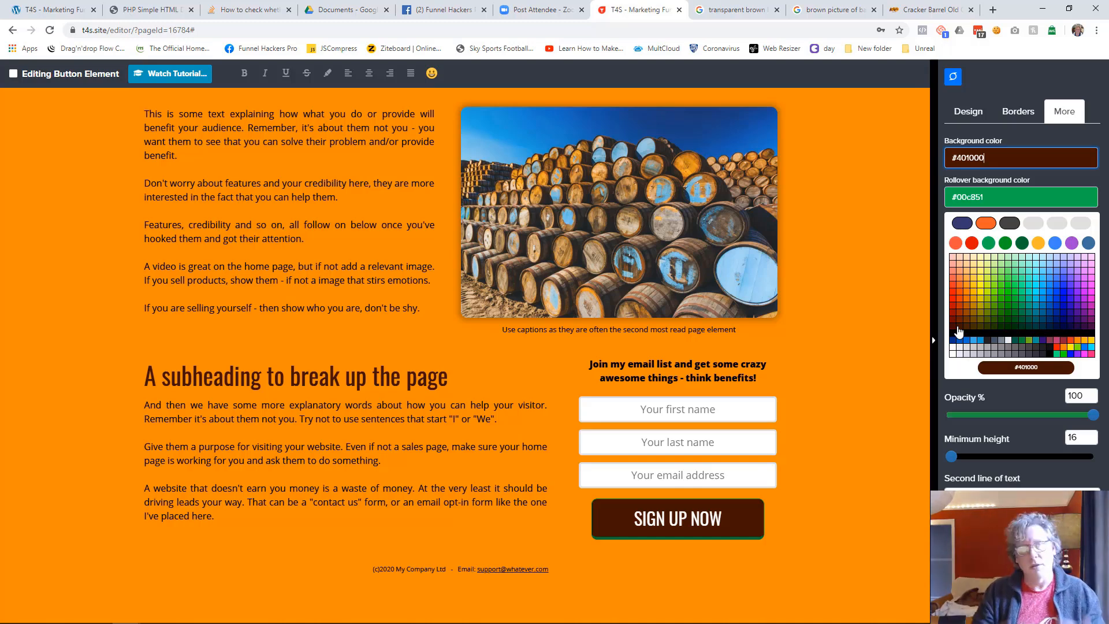
{"action": "left_click", "coordinate": [957, 328]}
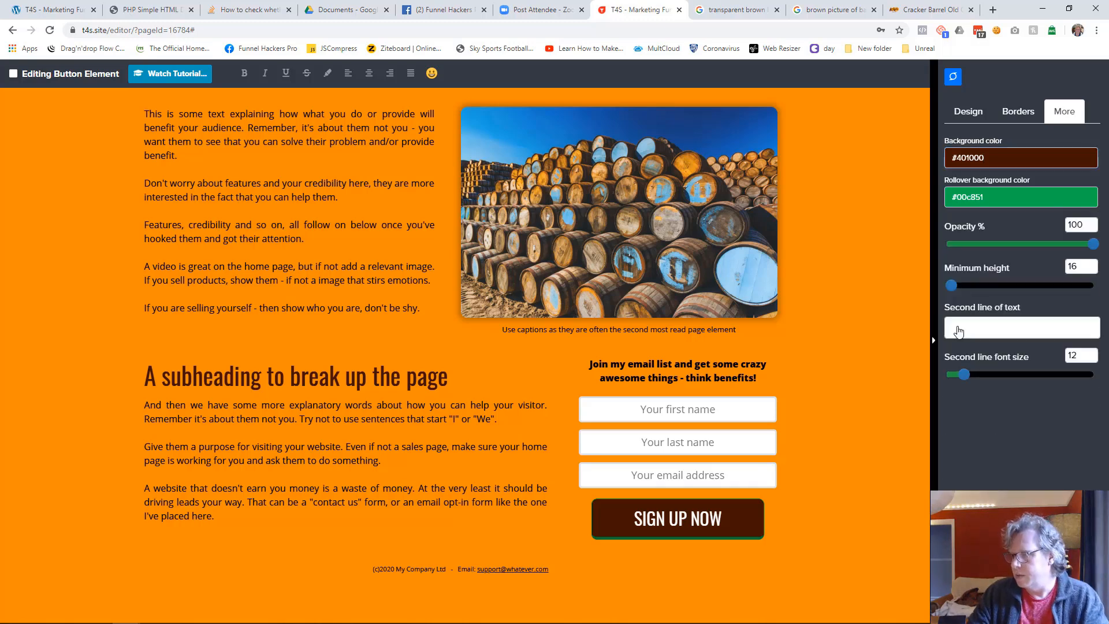
Set the optin button's rollover background color to #663300
{"action": "left_click", "coordinate": [999, 197]}
{"action": "left_click", "coordinate": [968, 327]}
{"action": "left_click", "coordinate": [968, 327]}
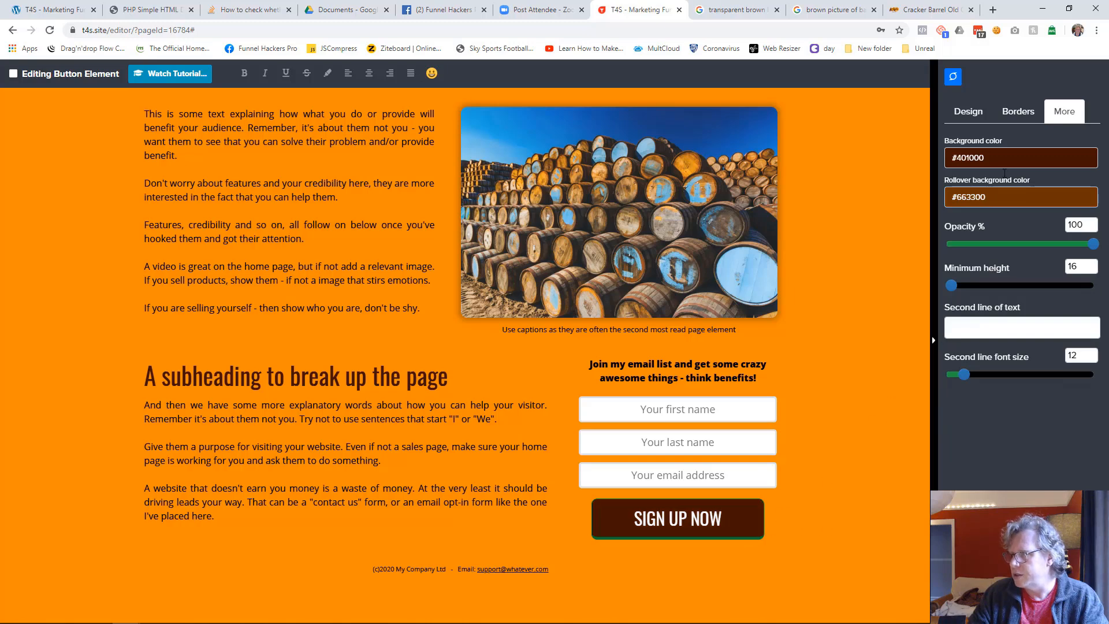
Set the optin button's border color to #000000 and enable its "Push in" when clicked effect
{"action": "left_click", "coordinate": [1012, 112]}
{"action": "left_click", "coordinate": [982, 161]}
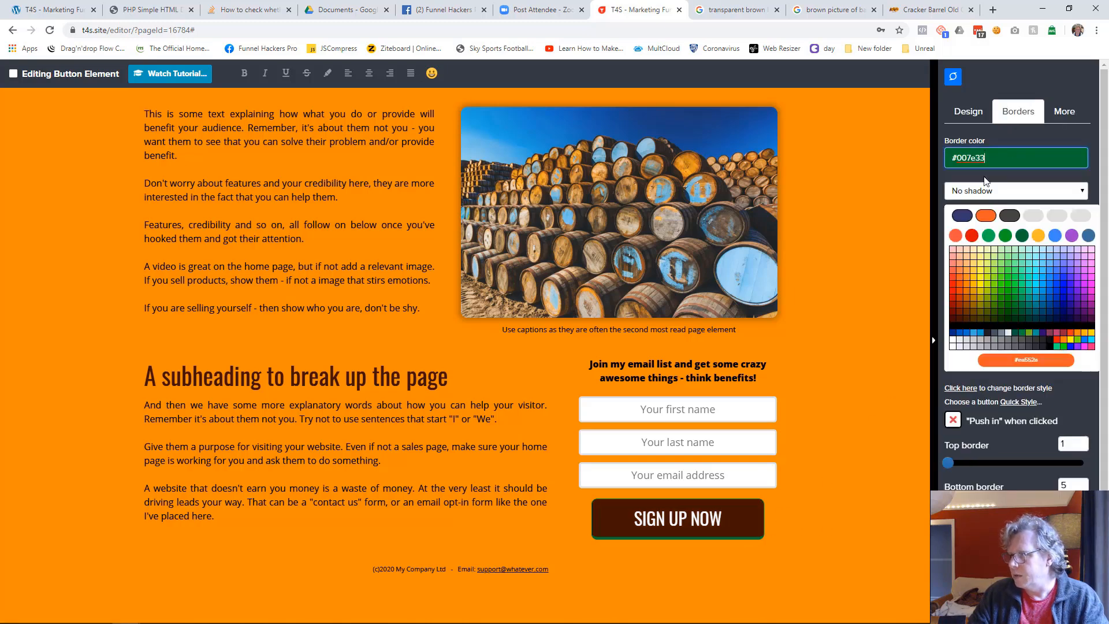
{"action": "left_click", "coordinate": [964, 335]}
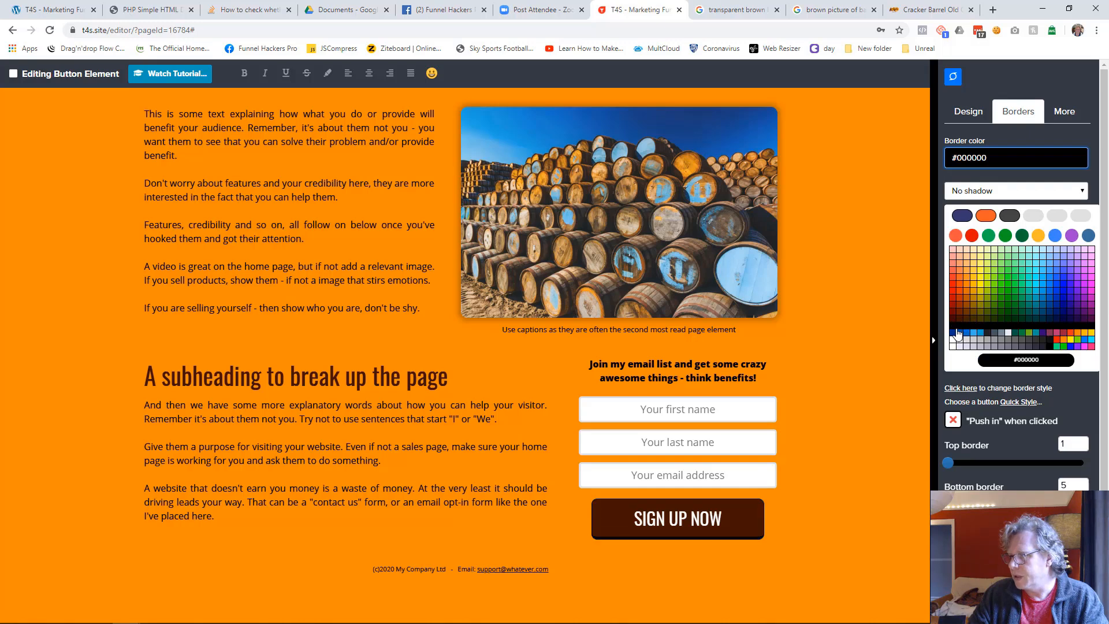
{"action": "left_click", "coordinate": [944, 333]}
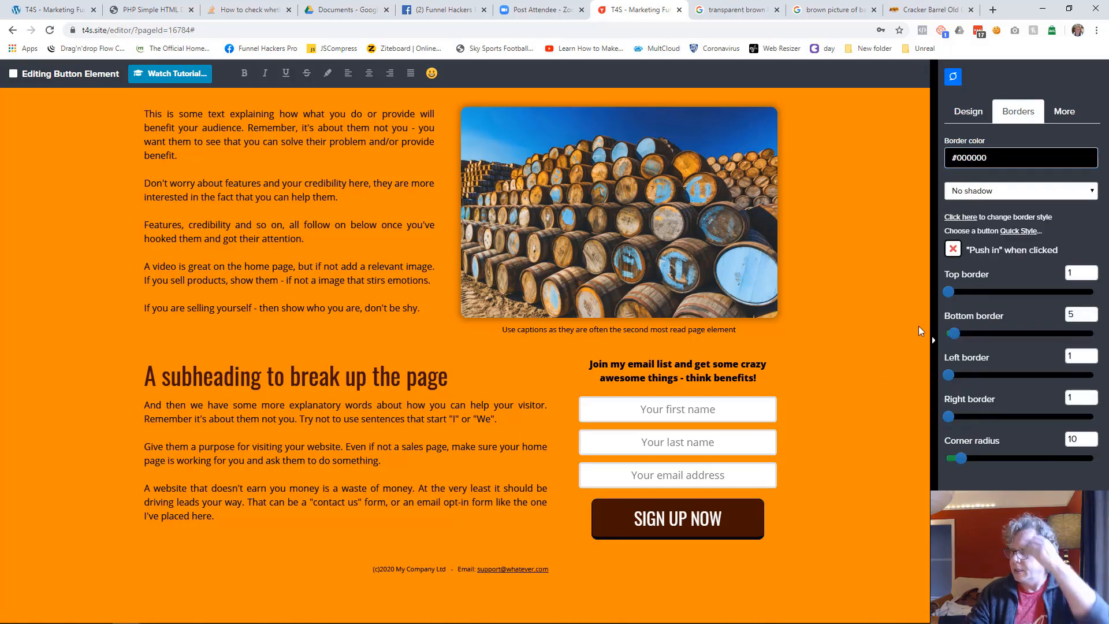
{"action": "left_click", "coordinate": [954, 250]}
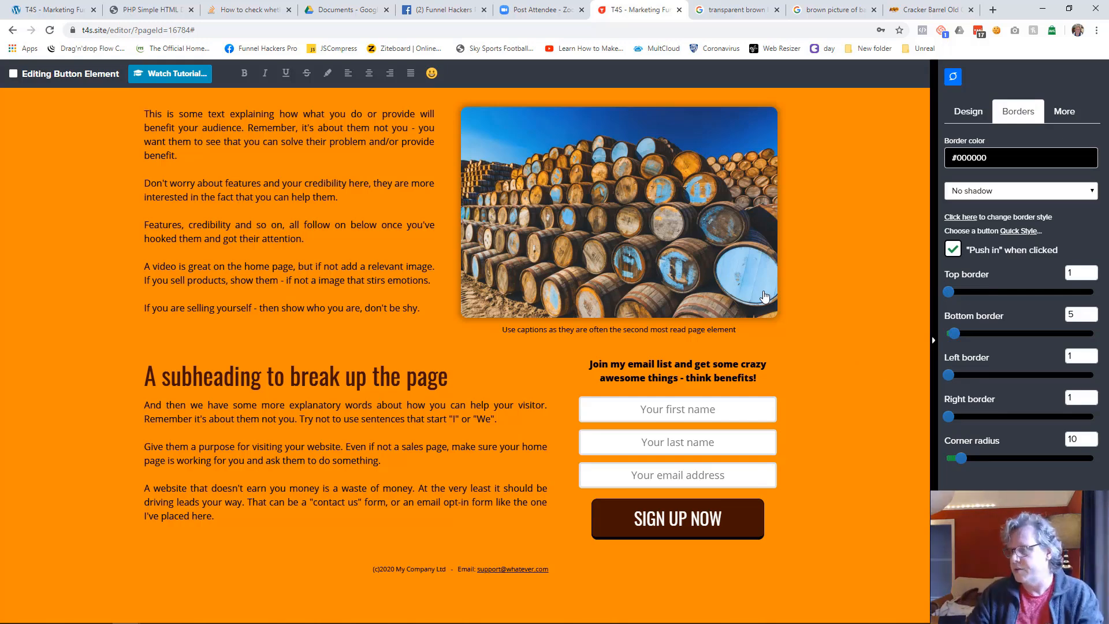
{"action": "left_click", "coordinate": [853, 313]}
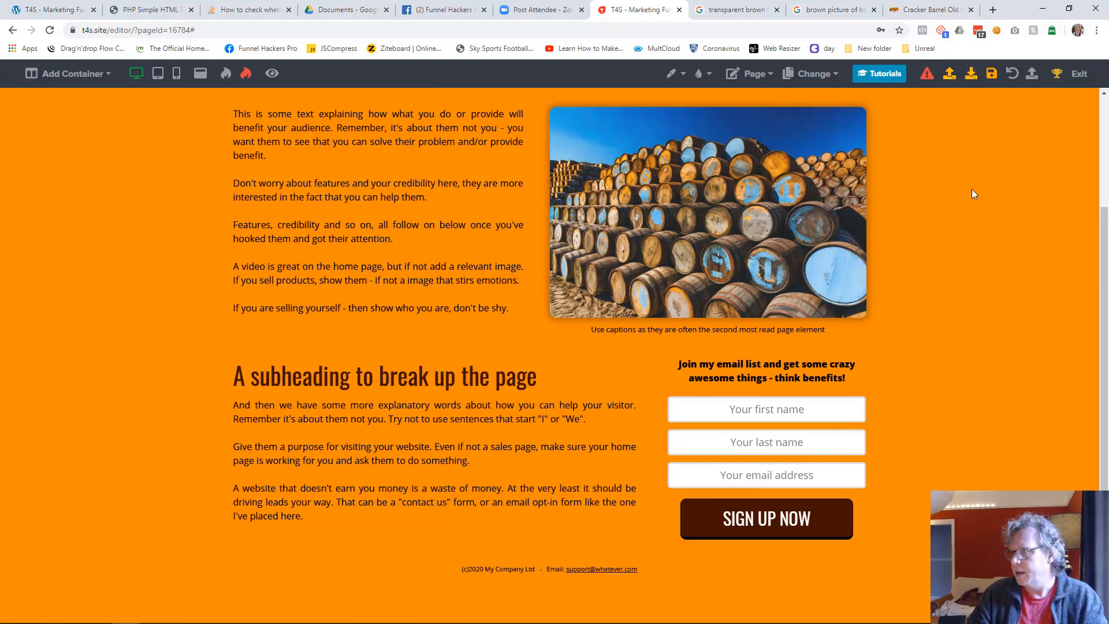
Save the page and look over the finished layout in the editor
{"action": "left_click", "coordinate": [989, 85]}
{"action": "scroll", "coordinate": [551, 388], "scroll_direction": "up", "scroll_amount": 3}
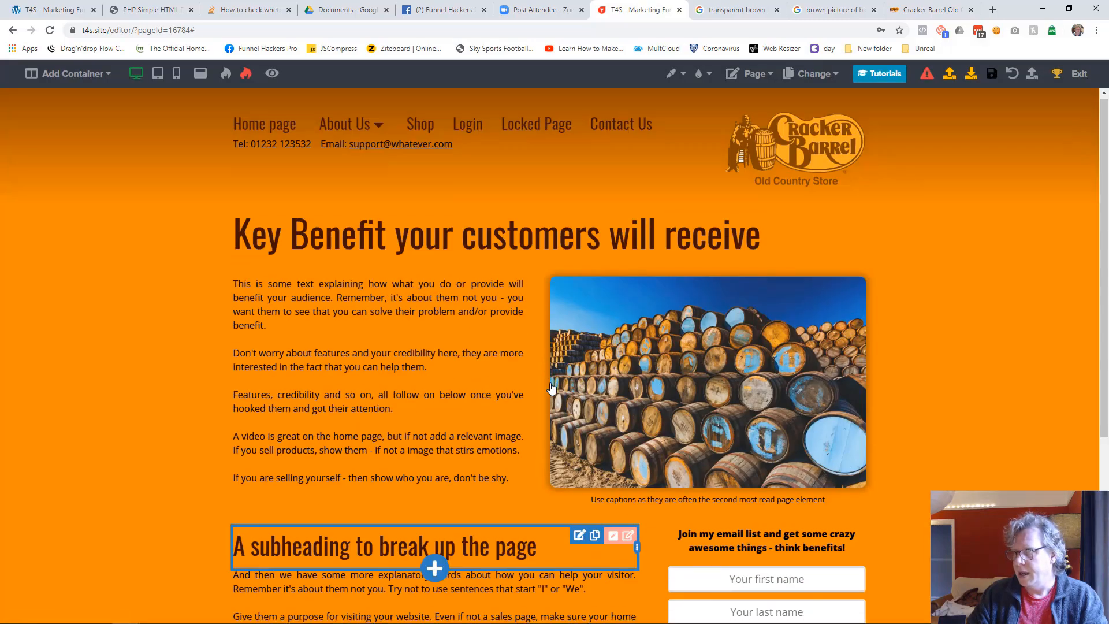
{"action": "scroll", "coordinate": [551, 388], "scroll_direction": "down", "scroll_amount": 3}
{"action": "scroll", "coordinate": [551, 388], "scroll_direction": "up", "scroll_amount": 3}
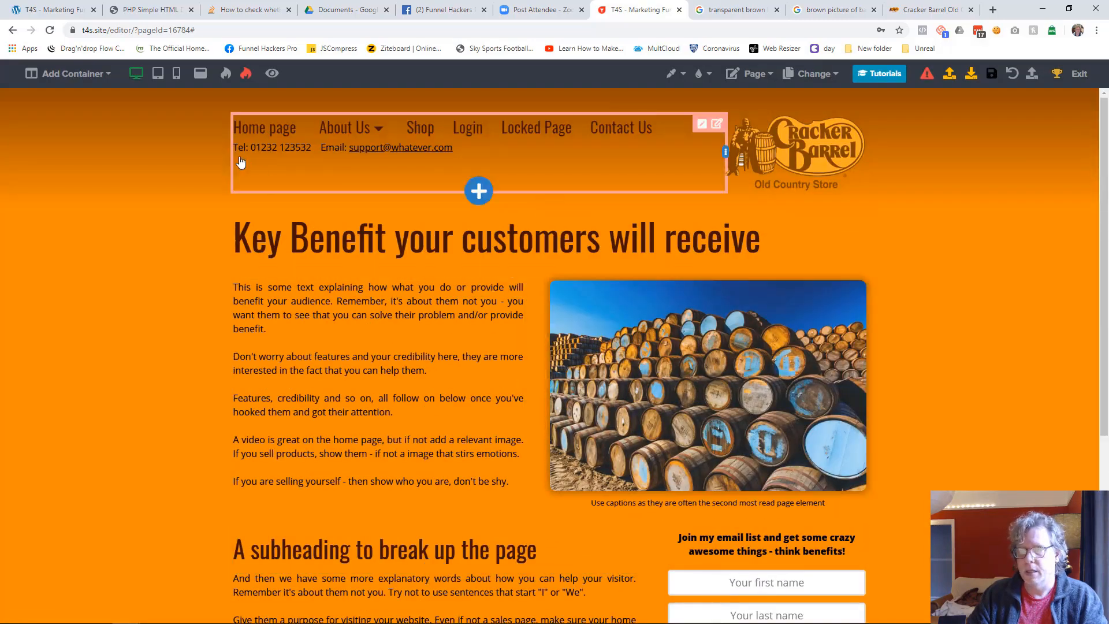
Preview the home page as visitors see it, checking its full length and the About Us submenu
{"action": "left_click", "coordinate": [272, 74]}
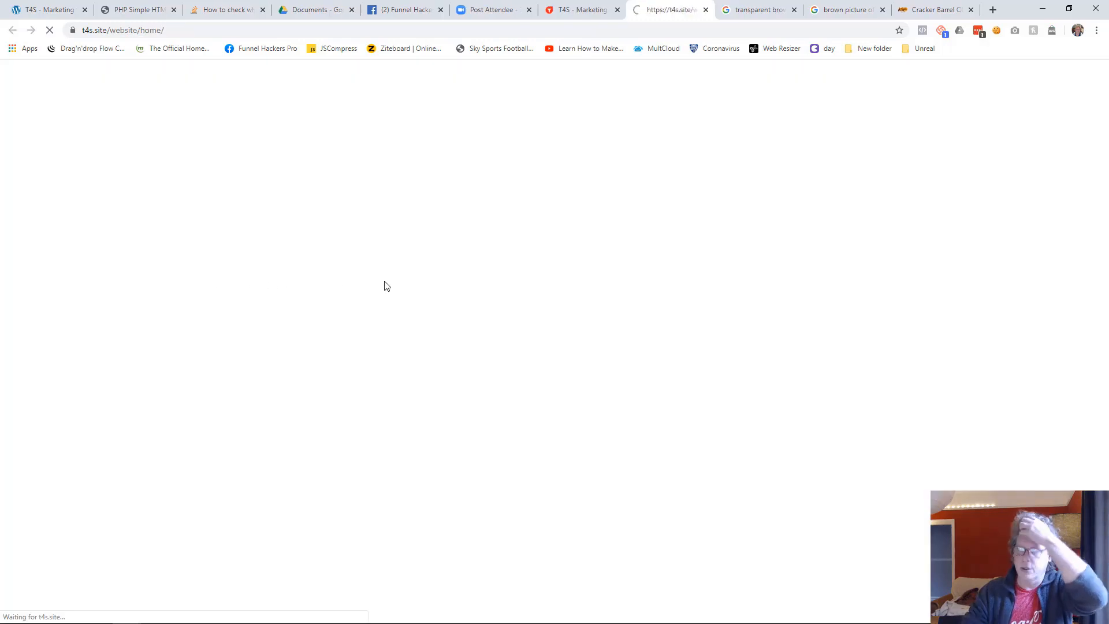
{"action": "scroll", "coordinate": [504, 325], "scroll_direction": "down", "scroll_amount": 3}
{"action": "scroll", "coordinate": [504, 327], "scroll_direction": "up", "scroll_amount": 3}
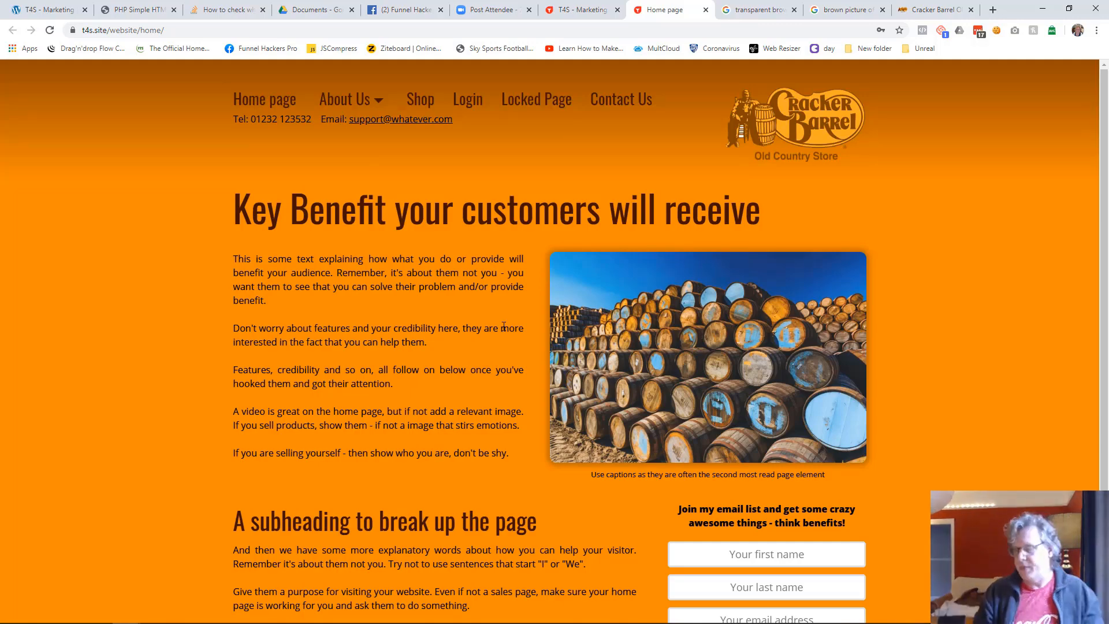
{"action": "scroll", "coordinate": [578, 433], "scroll_direction": "down", "scroll_amount": 2}
{"action": "scroll", "coordinate": [630, 498], "scroll_direction": "up", "scroll_amount": 2}
{"action": "scroll", "coordinate": [630, 498], "scroll_direction": "down", "scroll_amount": 2}
{"action": "scroll", "coordinate": [631, 499], "scroll_direction": "up", "scroll_amount": 2}
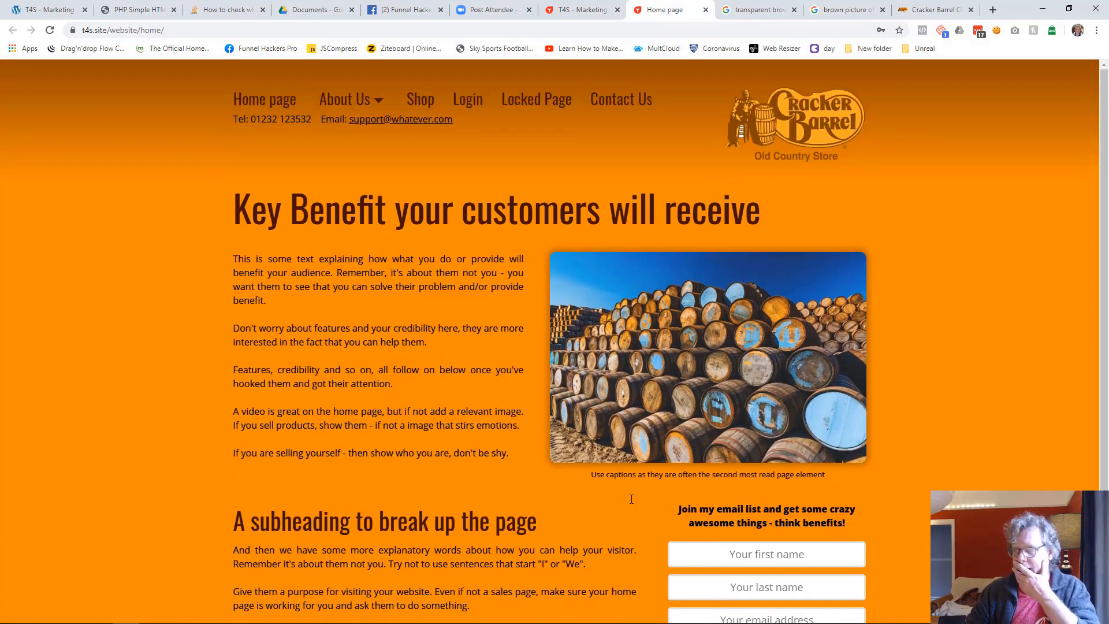
{"action": "mouse_move", "coordinate": [366, 104]}
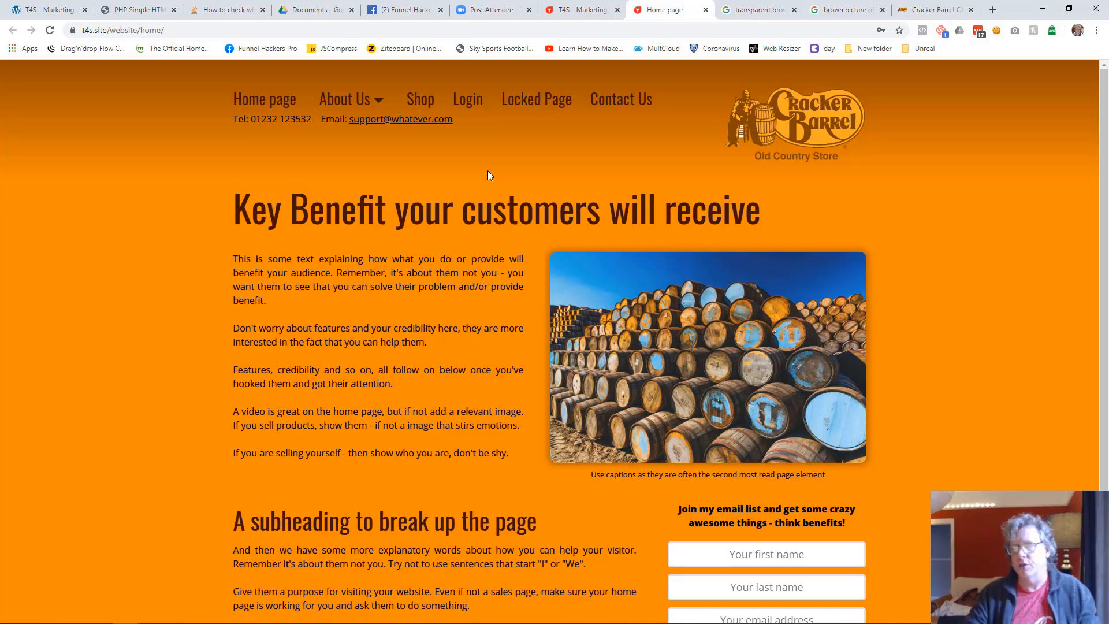
Check the page at t4s.site/website/home/ in an incognito window and close that window
{"action": "left_click", "coordinate": [356, 32]}
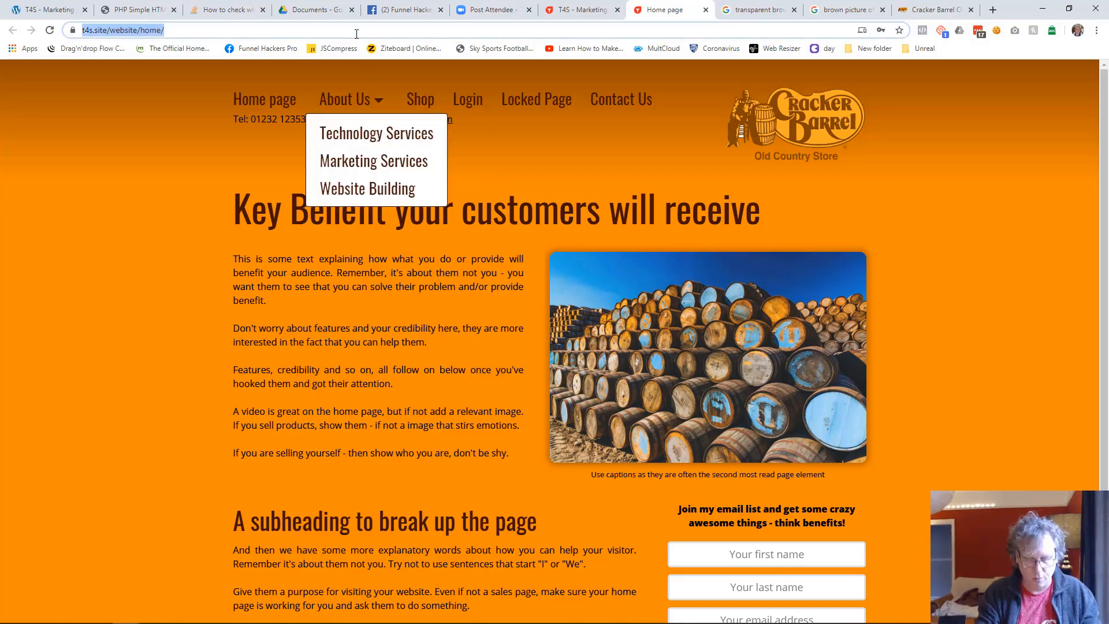
{"action": "key", "text": "ctrl+c"}
{"action": "key", "text": "ctrl+shift+n"}
{"action": "key", "text": "ctrl+v"}
{"action": "key", "text": "Return"}
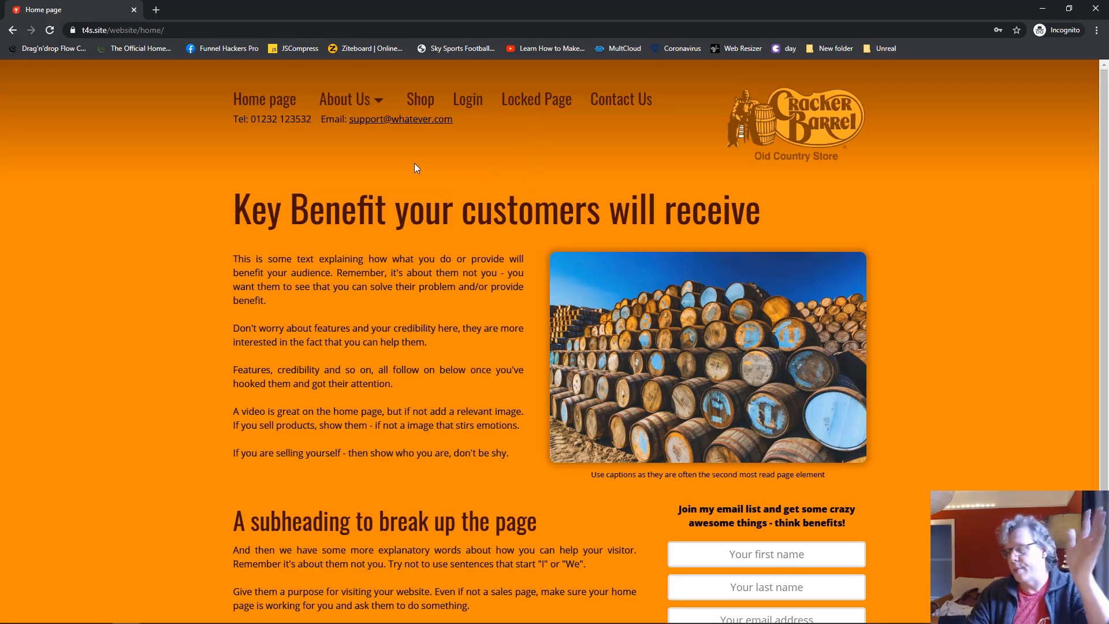
{"action": "left_click", "coordinate": [133, 11]}
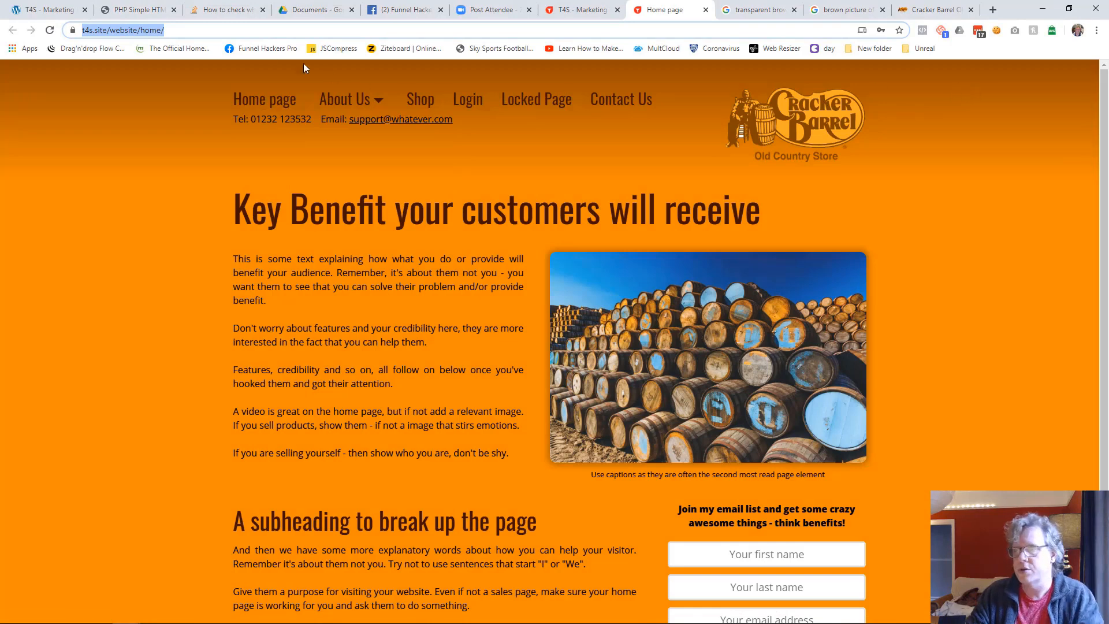
Return to the page editor and exit to the Funnel Manager to review the Website Template's page list
{"action": "left_click", "coordinate": [588, 10]}
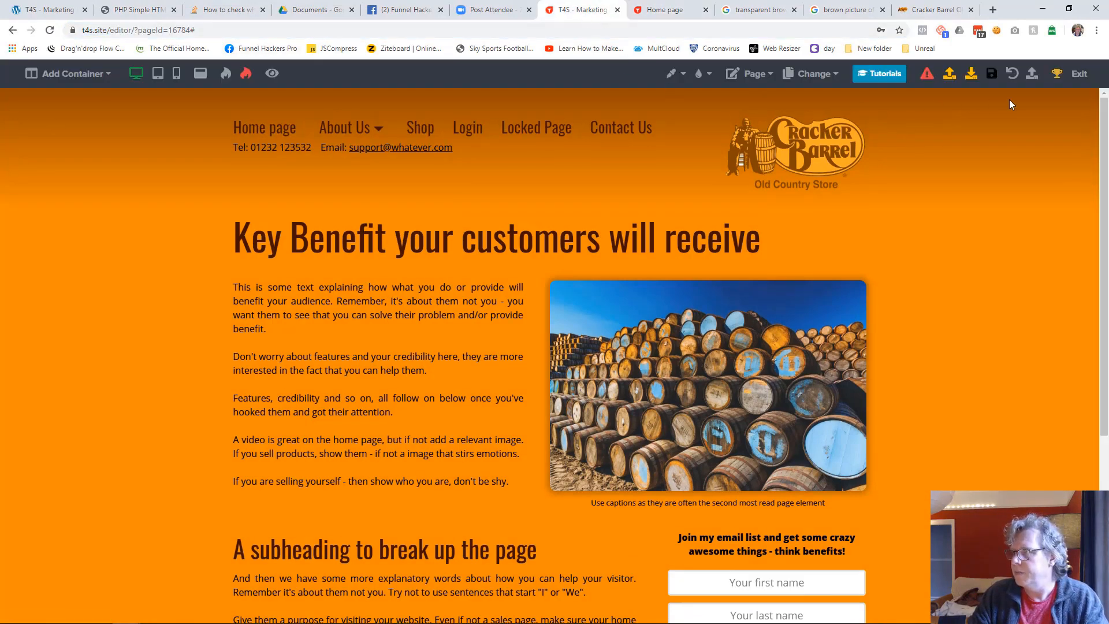
{"action": "left_click", "coordinate": [1080, 75]}
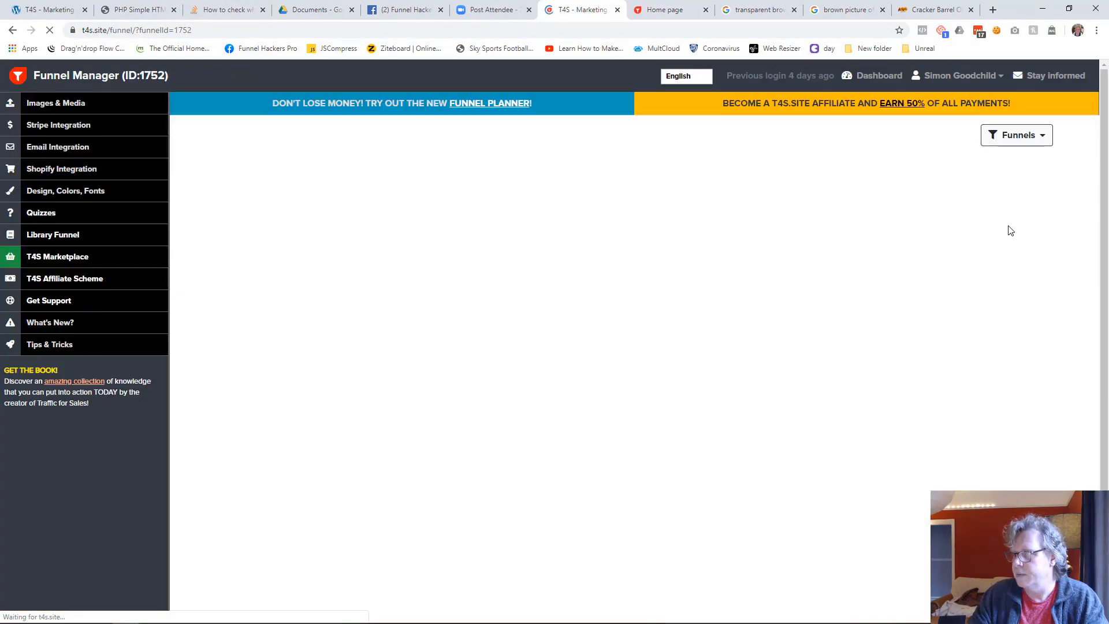
{"action": "scroll", "coordinate": [928, 456], "scroll_direction": "down", "scroll_amount": 2}
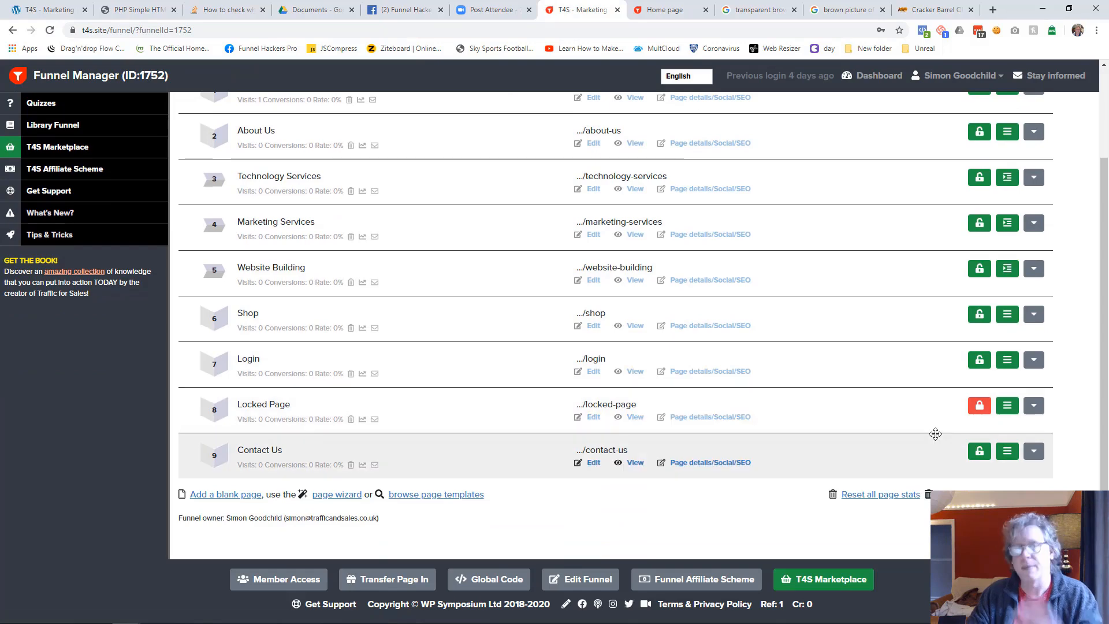
{"action": "scroll", "coordinate": [915, 433], "scroll_direction": "up", "scroll_amount": 2}
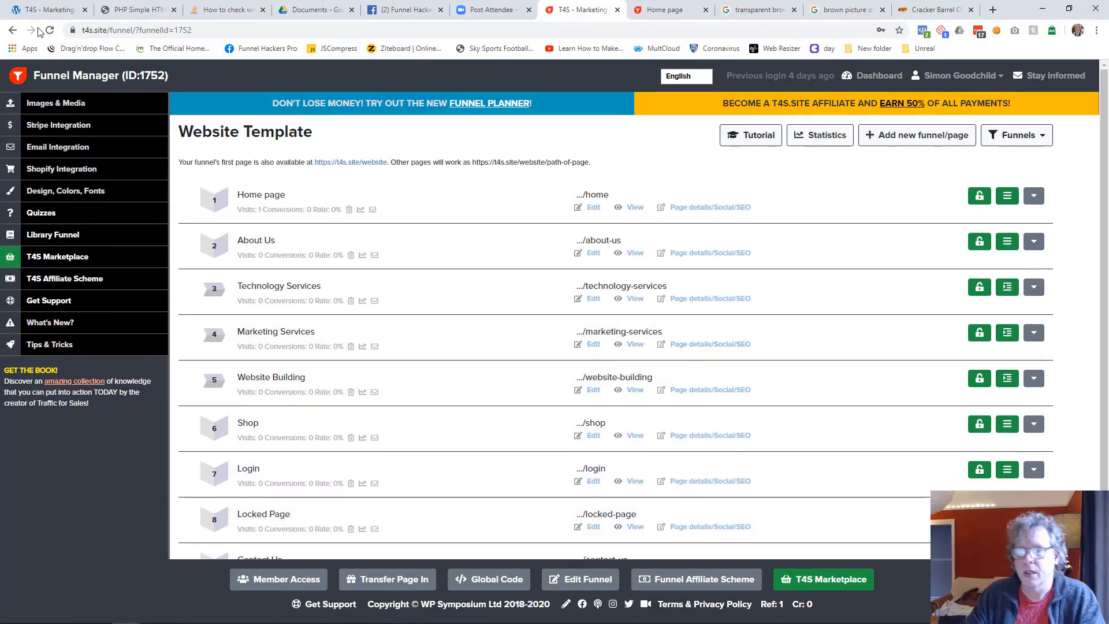
Reopen the Home page for editing and open the settings of the header container
{"action": "left_click", "coordinate": [594, 208]}
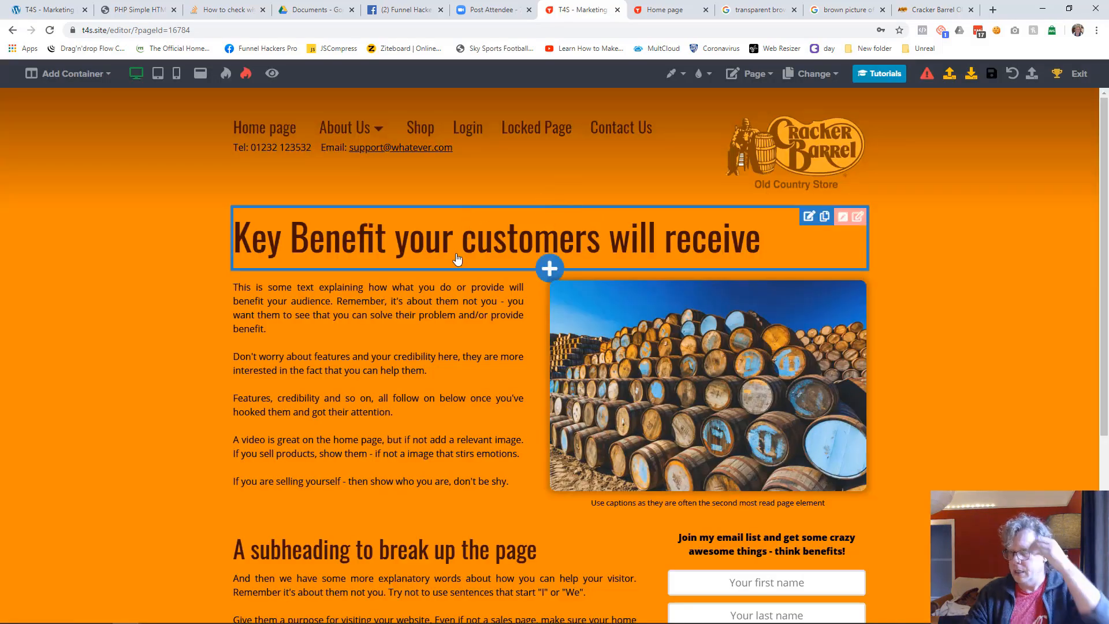
{"action": "scroll", "coordinate": [458, 260], "scroll_direction": "down", "scroll_amount": 5}
{"action": "scroll", "coordinate": [458, 262], "scroll_direction": "up", "scroll_amount": 5}
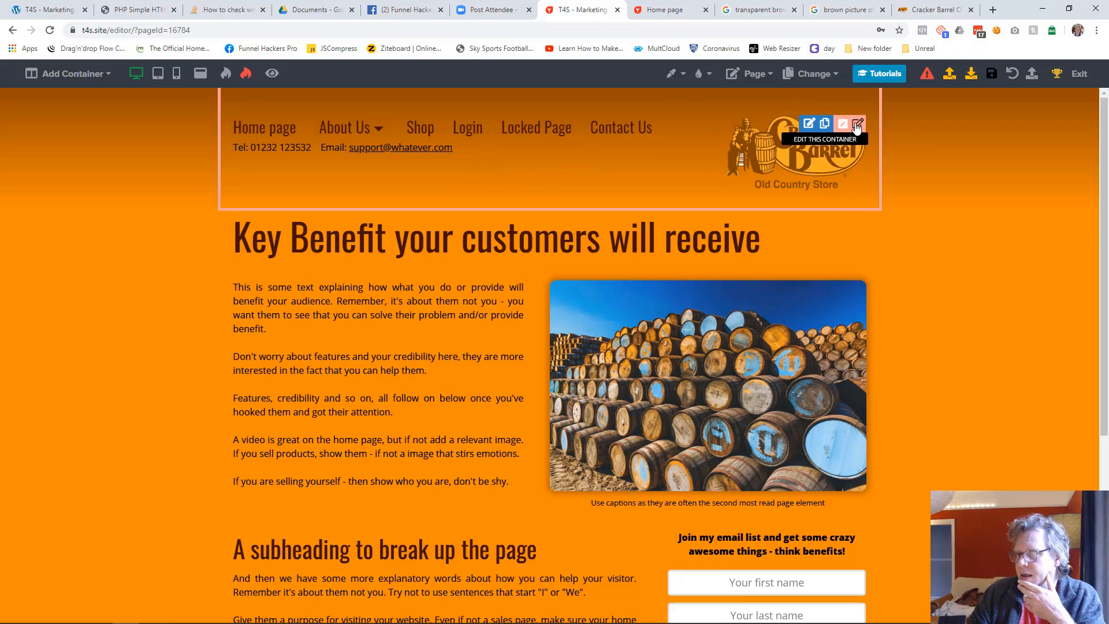
{"action": "left_click", "coordinate": [857, 125]}
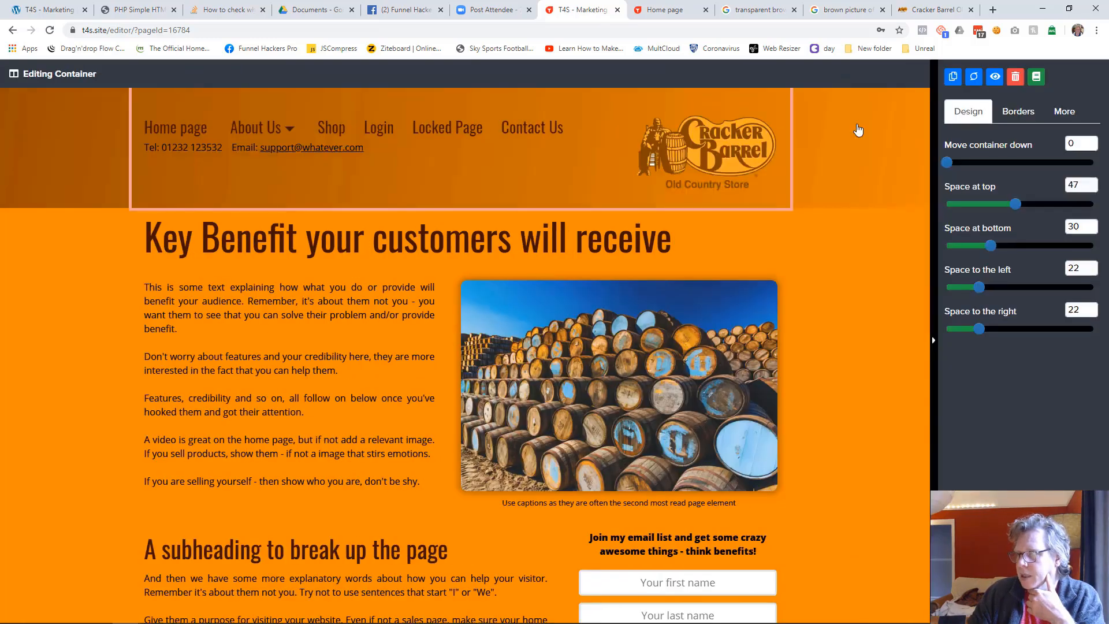
{"action": "left_click", "coordinate": [1037, 77]}
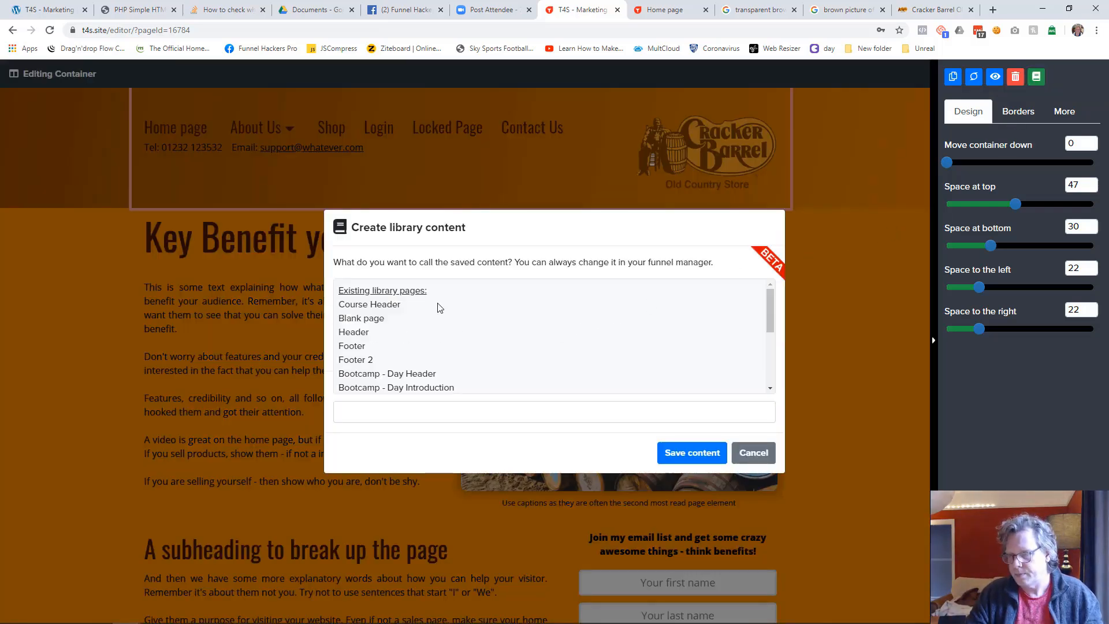
{"action": "left_click", "coordinate": [391, 414]}
{"action": "type", "text": "Website Header"}
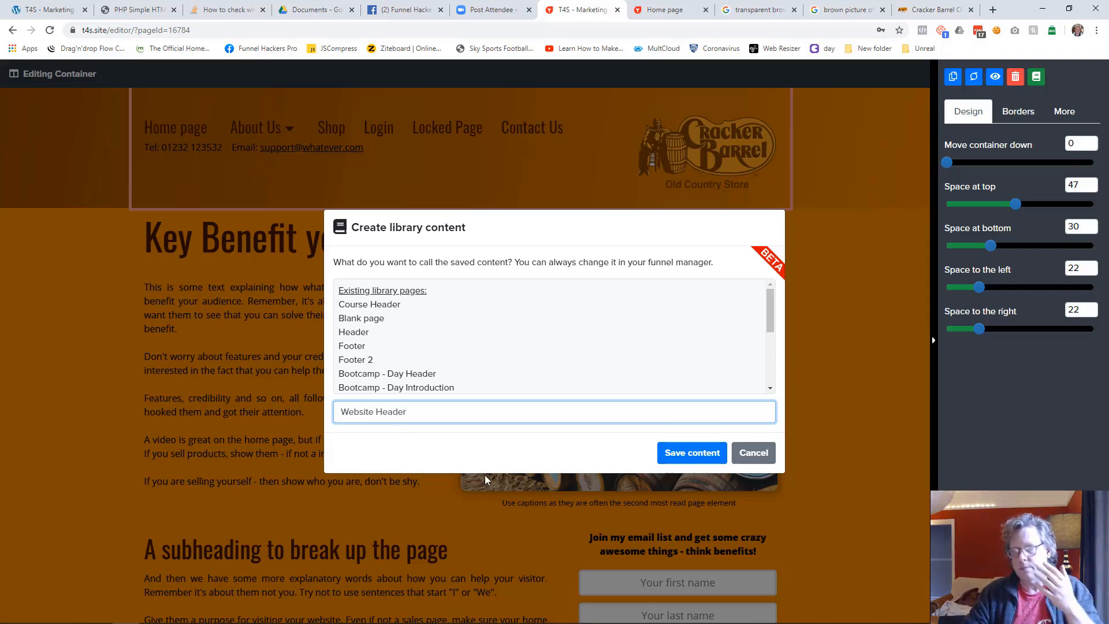
{"action": "left_click", "coordinate": [746, 453]}
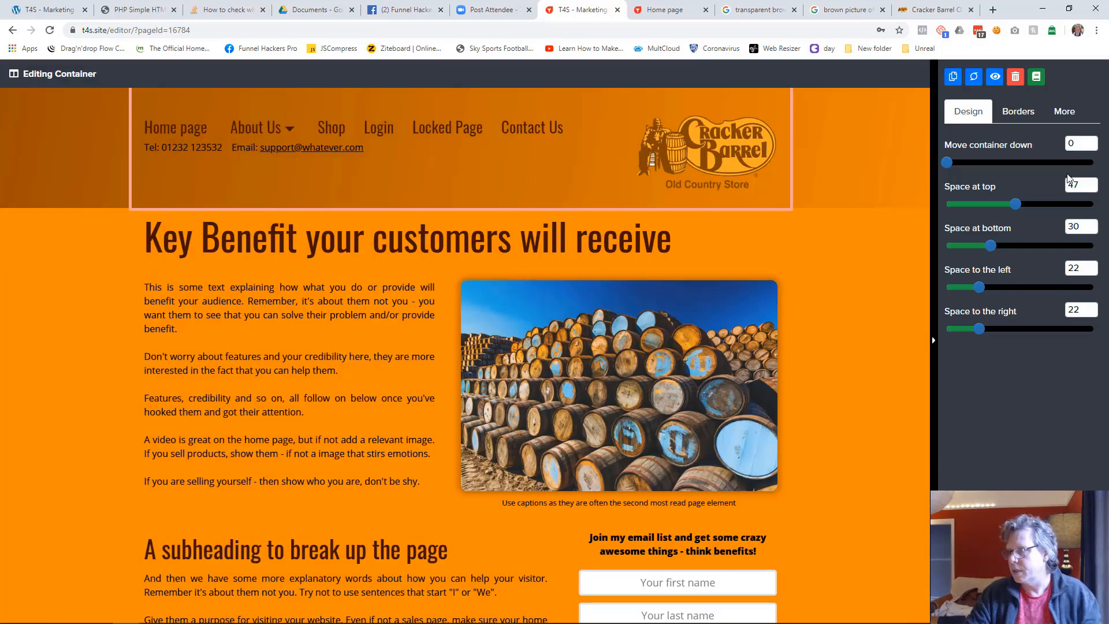
Set the angle of the header container's gradient to 180
{"action": "left_click", "coordinate": [1062, 111]}
{"action": "double_click", "coordinate": [1079, 253]}
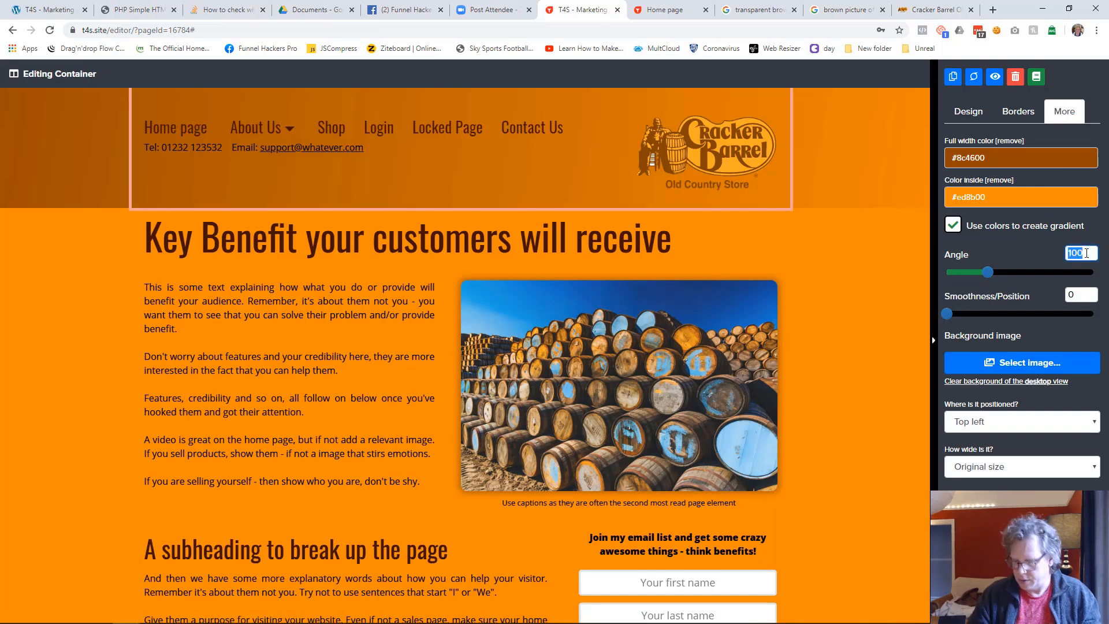
{"action": "type", "text": "180"}
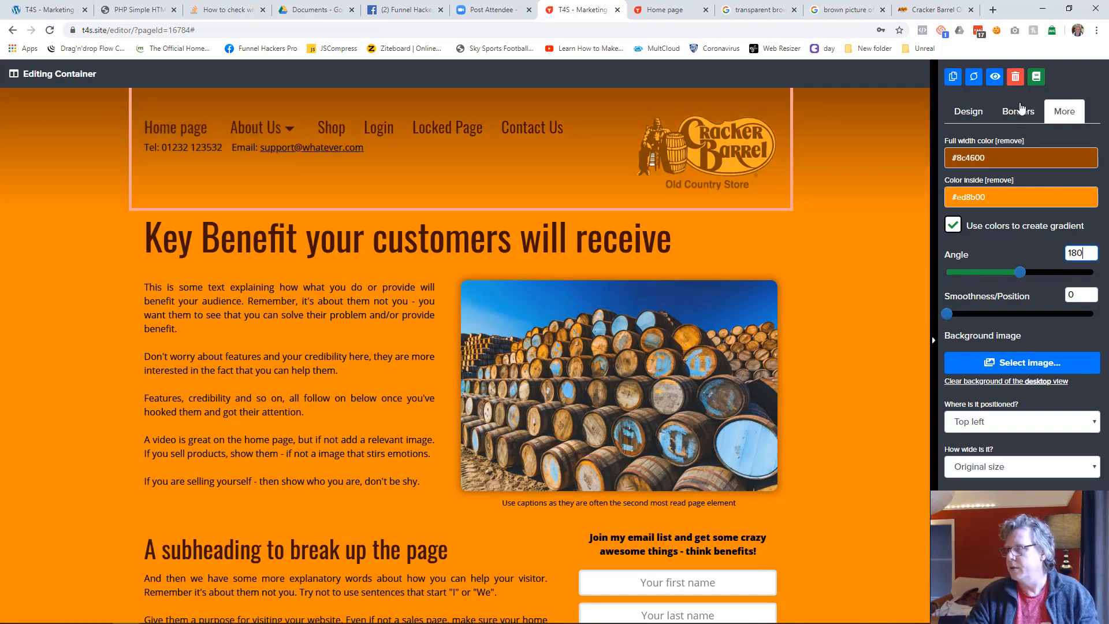
Start saving the header container as new library content
{"action": "left_click", "coordinate": [1036, 76]}
{"action": "left_click", "coordinate": [456, 414]}
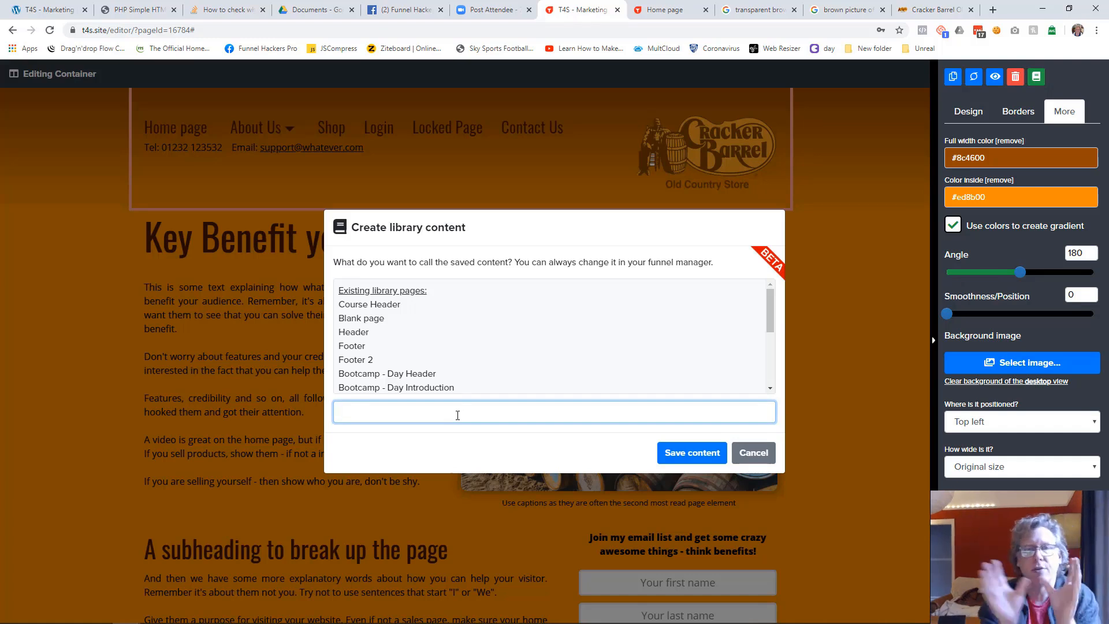
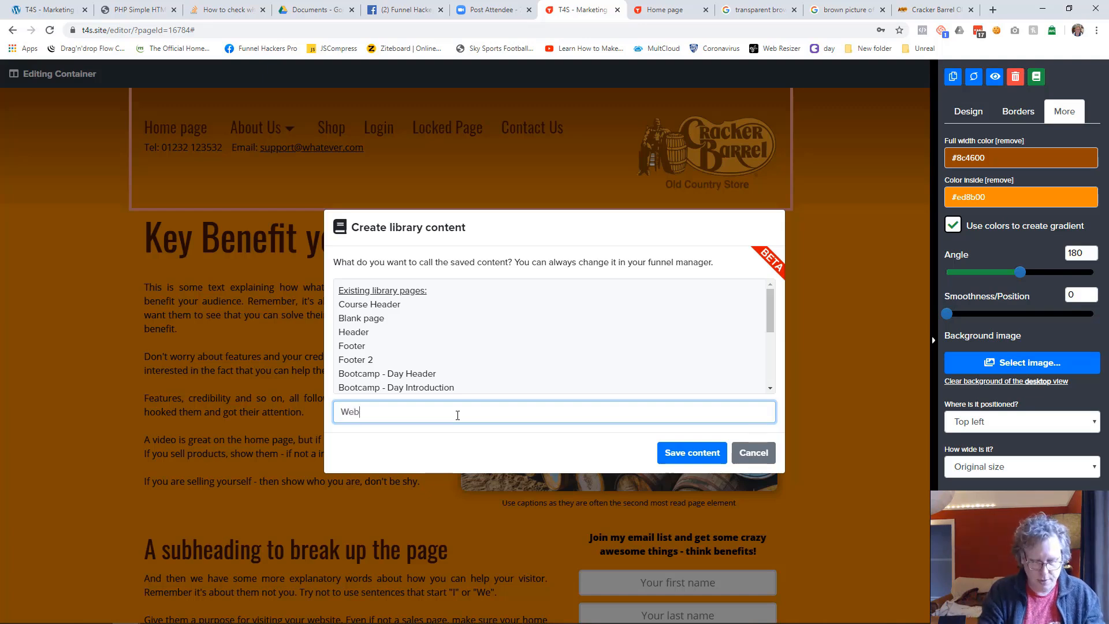
Save the header container to the library as "Website Header" and leave the container's settings
{"action": "type", "text": "bsite Header"}
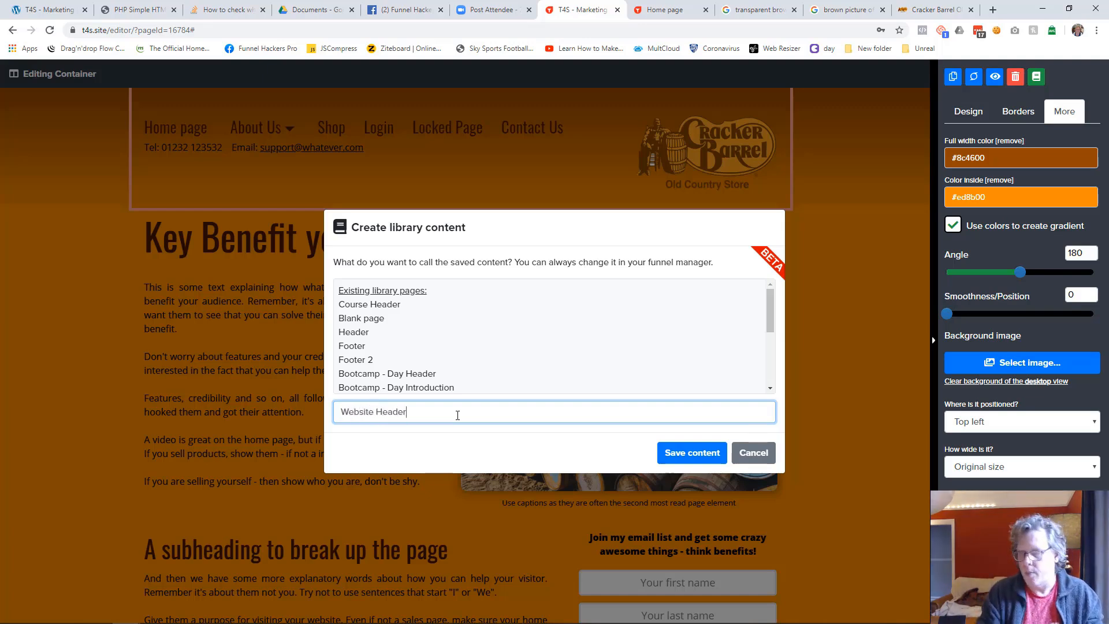
{"action": "left_click", "coordinate": [675, 451]}
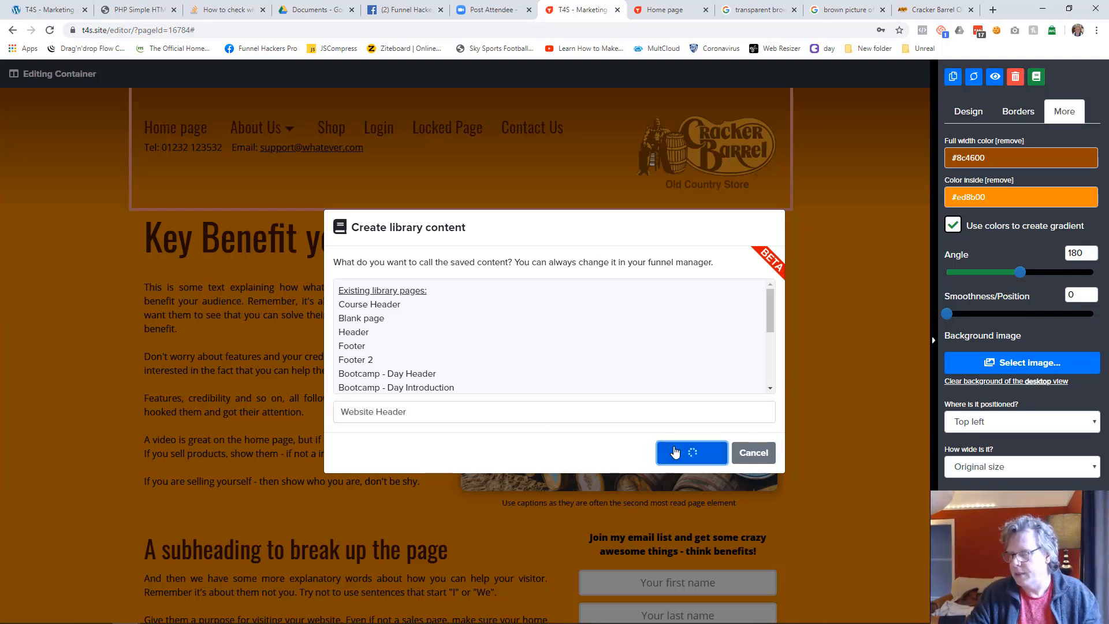
{"action": "left_click", "coordinate": [674, 381]}
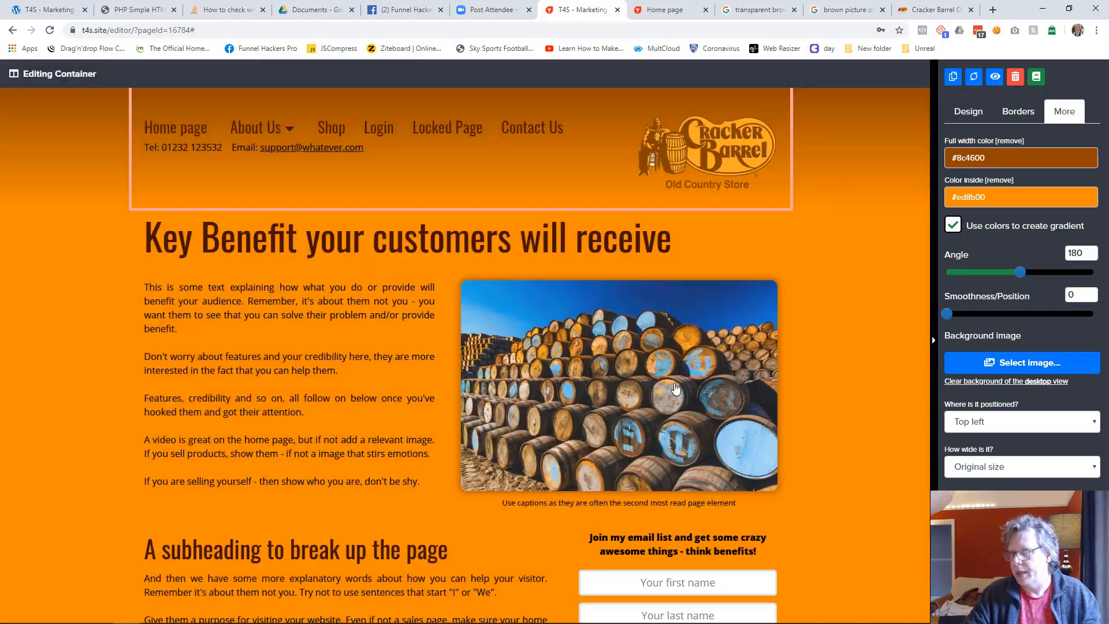
{"action": "left_click", "coordinate": [828, 238]}
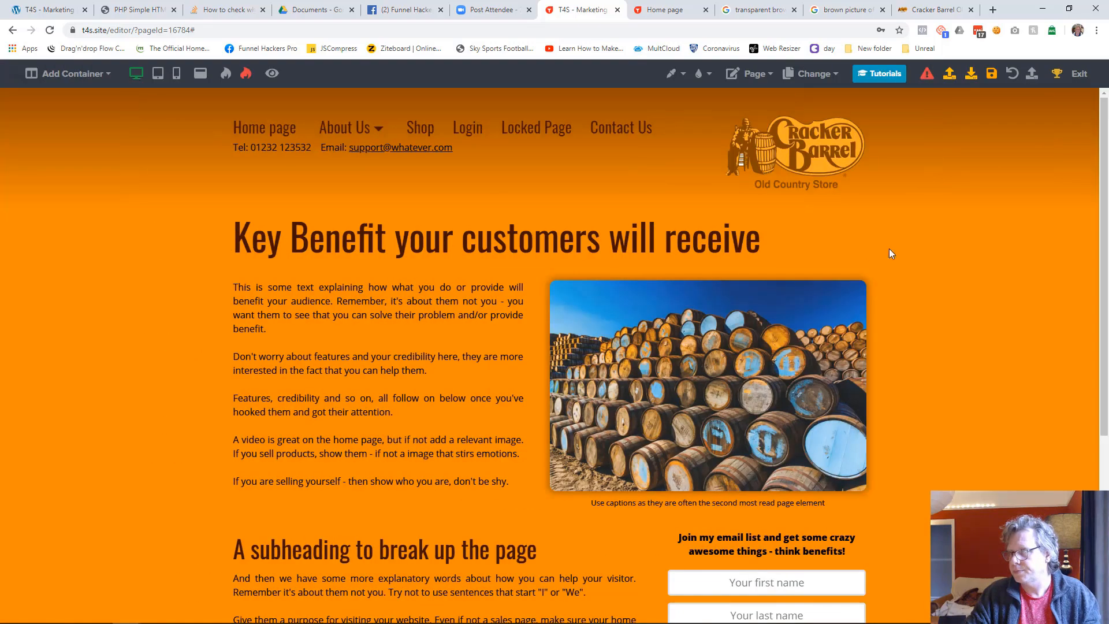
Save the changes to the Home page and switch to editing the About Us page
{"action": "left_click", "coordinate": [823, 84]}
{"action": "left_click", "coordinate": [784, 120]}
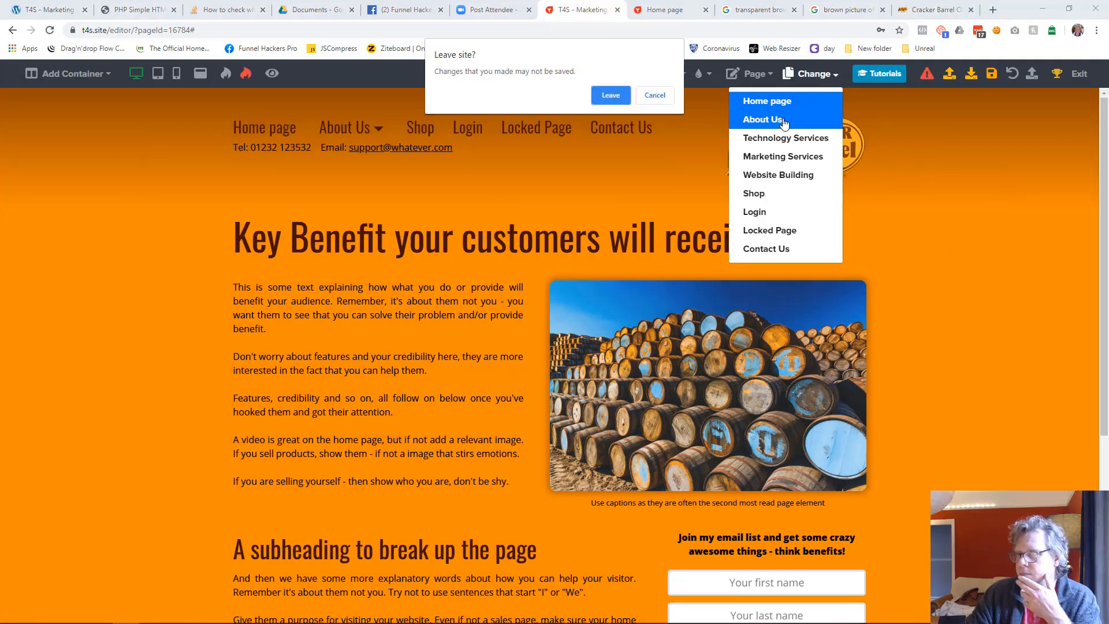
{"action": "left_click", "coordinate": [654, 96]}
{"action": "left_click", "coordinate": [995, 80]}
{"action": "left_click", "coordinate": [813, 74]}
{"action": "left_click", "coordinate": [783, 120]}
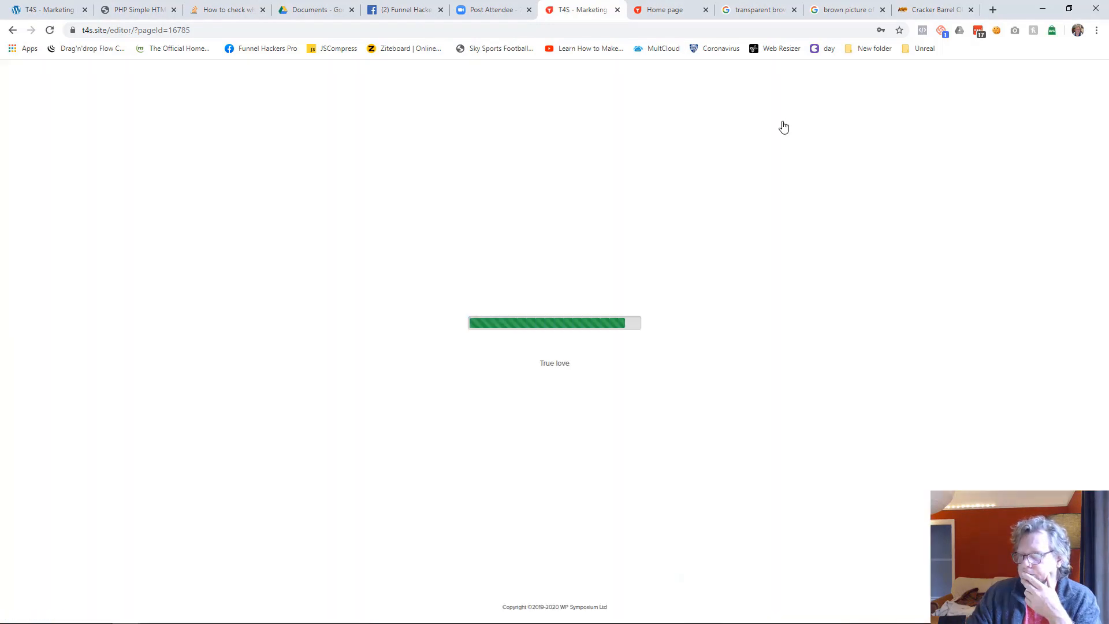
Add a one-column container to the About Us page and insert the Website Header library content below it
{"action": "left_click", "coordinate": [99, 84]}
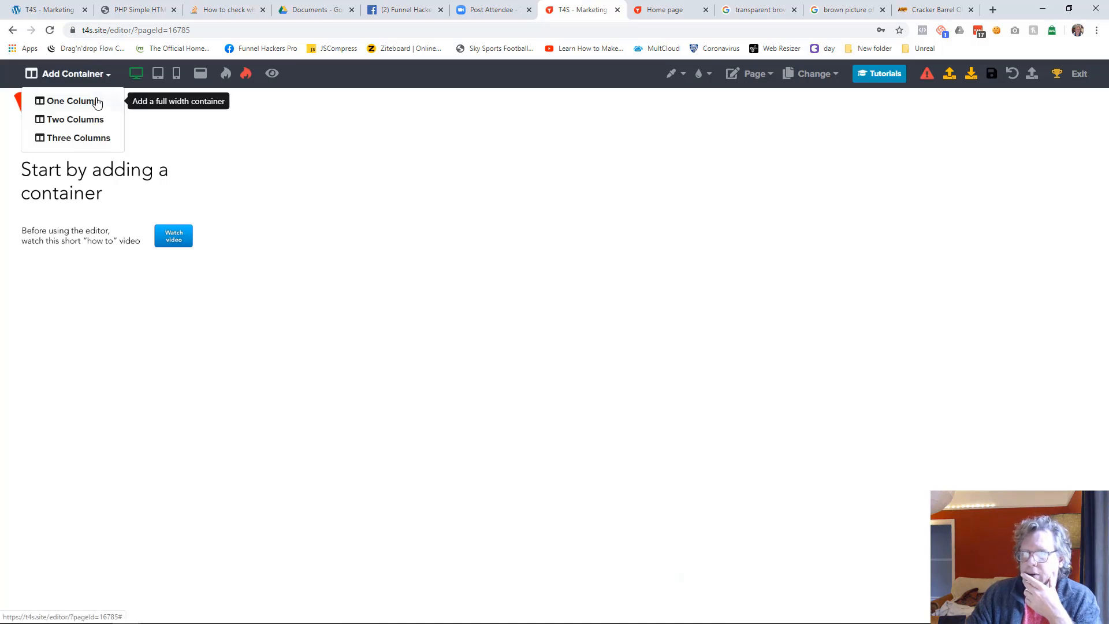
{"action": "left_click", "coordinate": [94, 99]}
{"action": "left_click", "coordinate": [554, 110]}
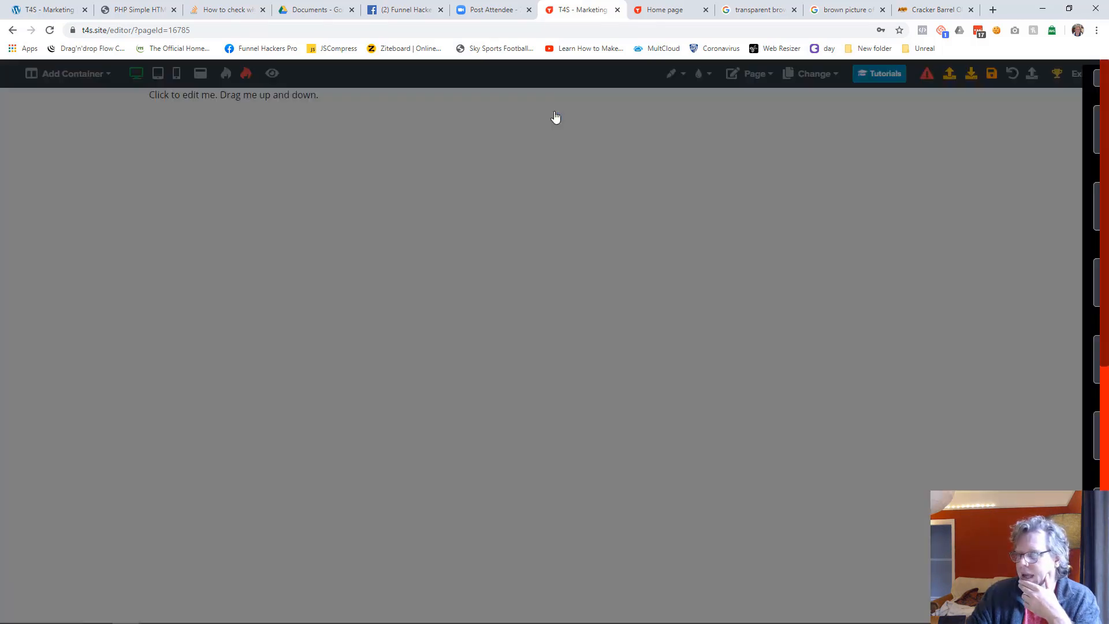
{"action": "scroll", "coordinate": [925, 281], "scroll_direction": "down", "scroll_amount": 6}
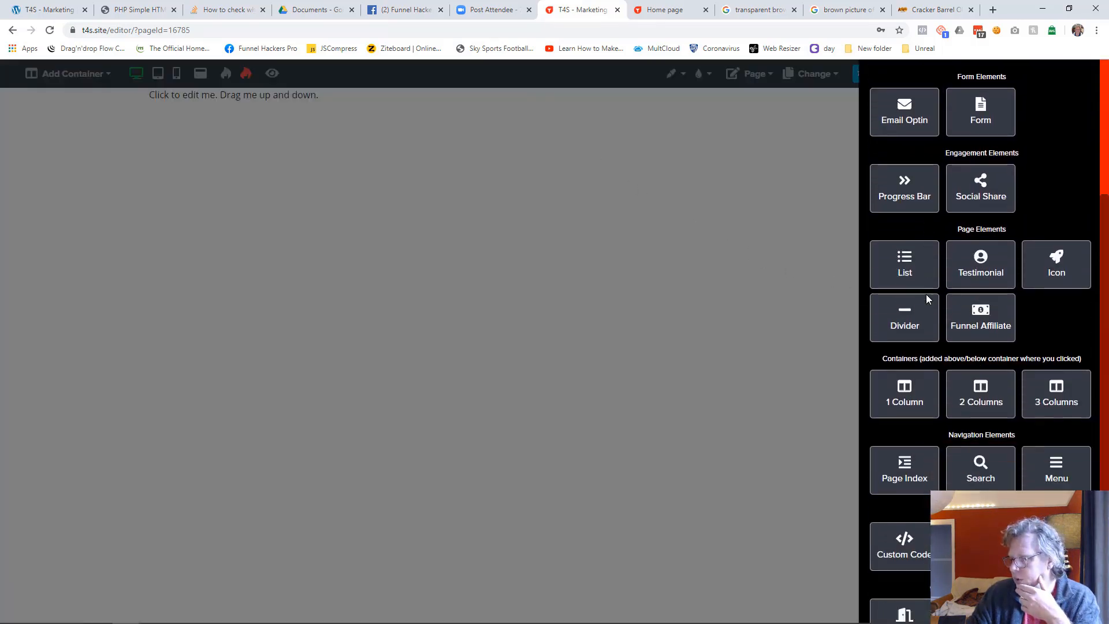
{"action": "scroll", "coordinate": [939, 327], "scroll_direction": "down", "scroll_amount": 2}
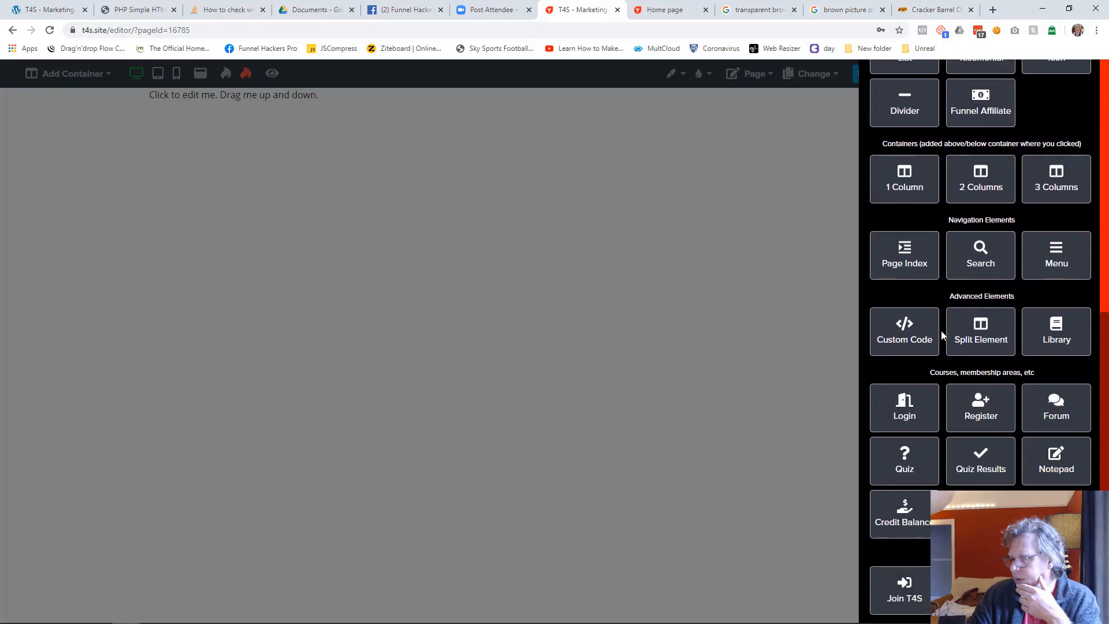
{"action": "left_click", "coordinate": [1056, 340]}
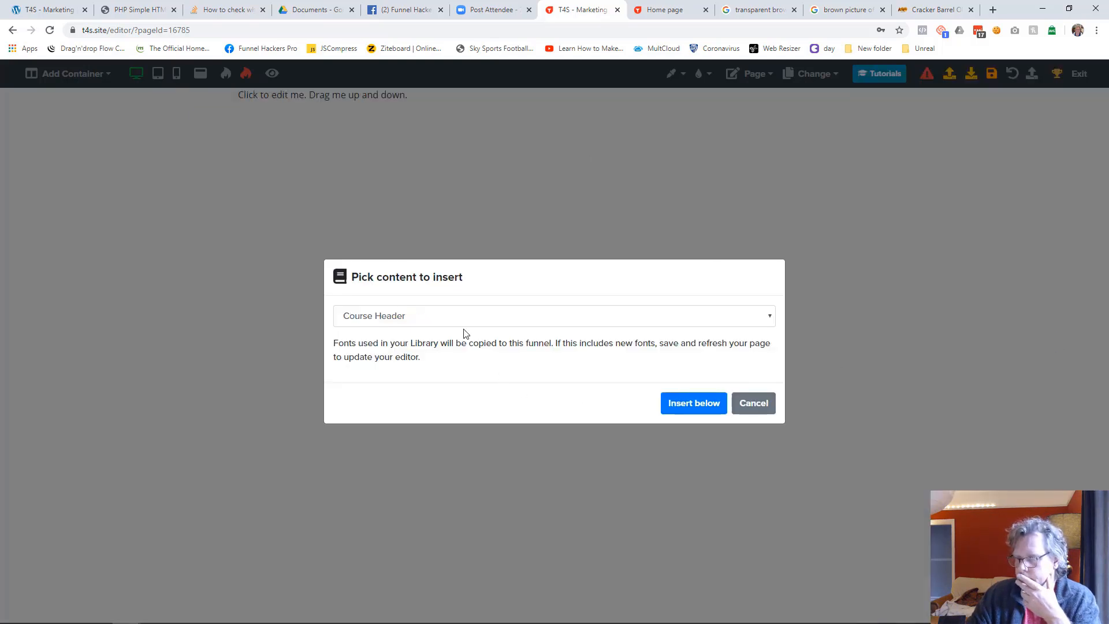
{"action": "left_click", "coordinate": [423, 317]}
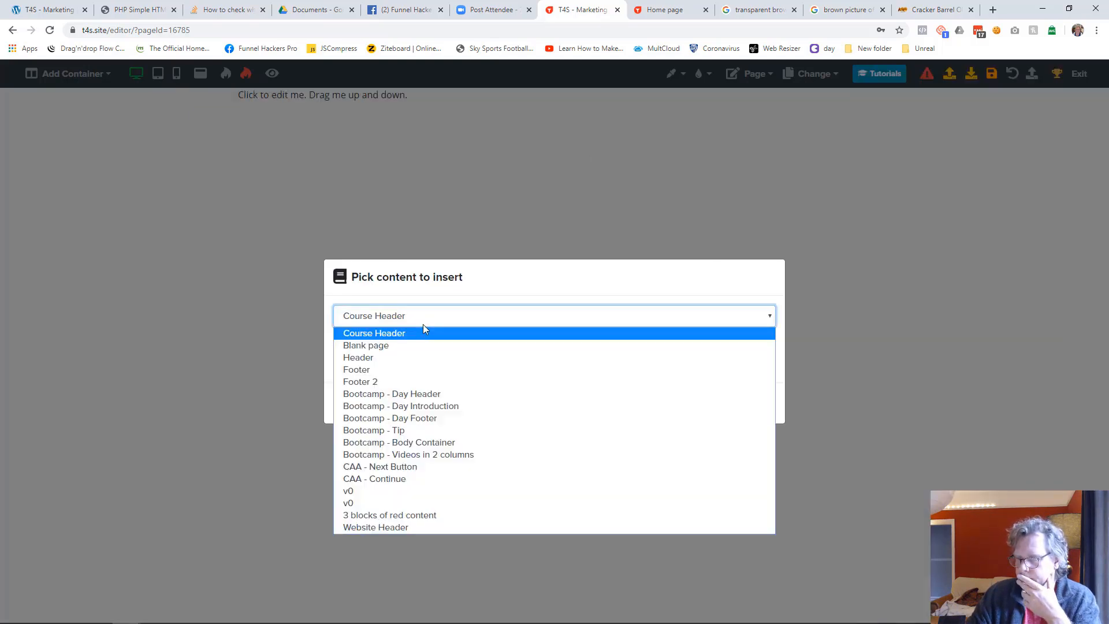
{"action": "left_click", "coordinate": [391, 529]}
{"action": "left_click", "coordinate": [688, 407]}
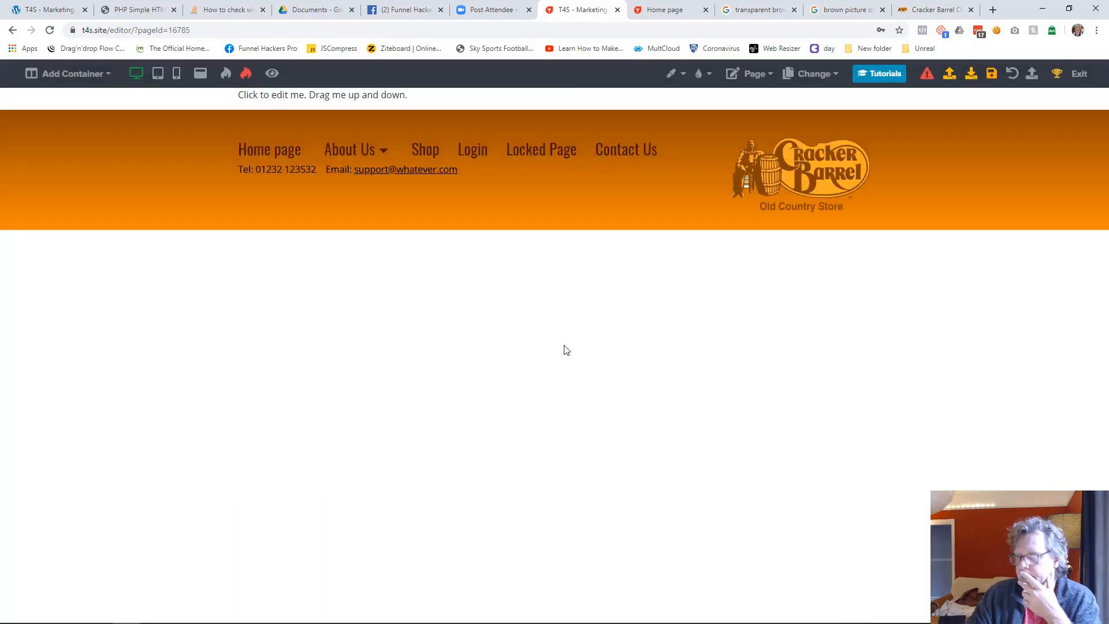
Delete the placeholder text and then its empty container above the inserted header
{"action": "left_click", "coordinate": [422, 106]}
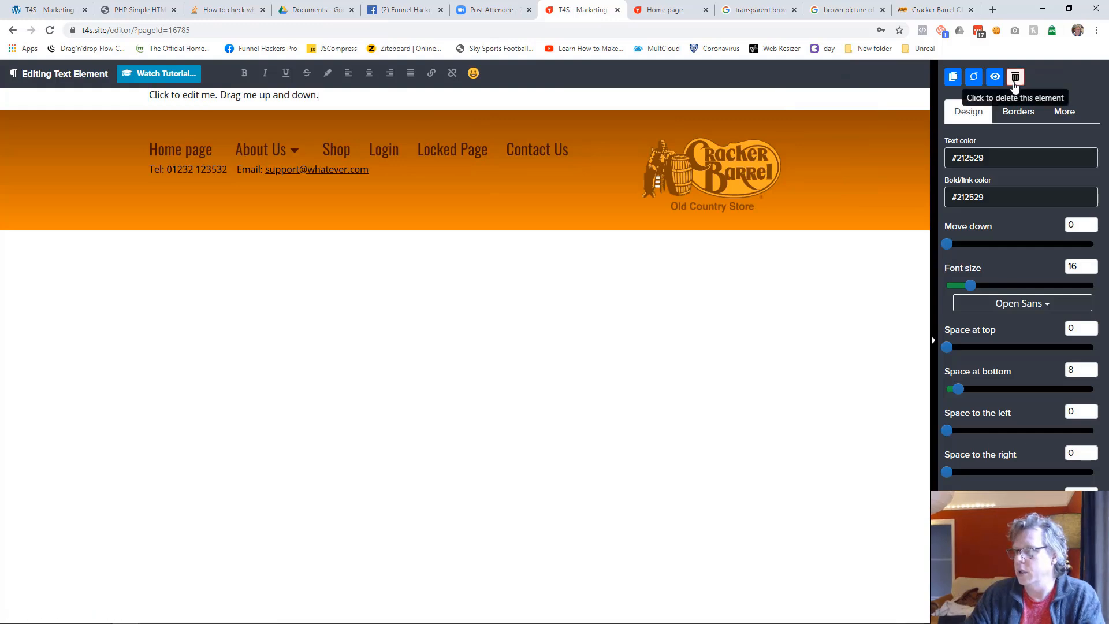
{"action": "left_click", "coordinate": [1015, 76]}
{"action": "left_click", "coordinate": [641, 394]}
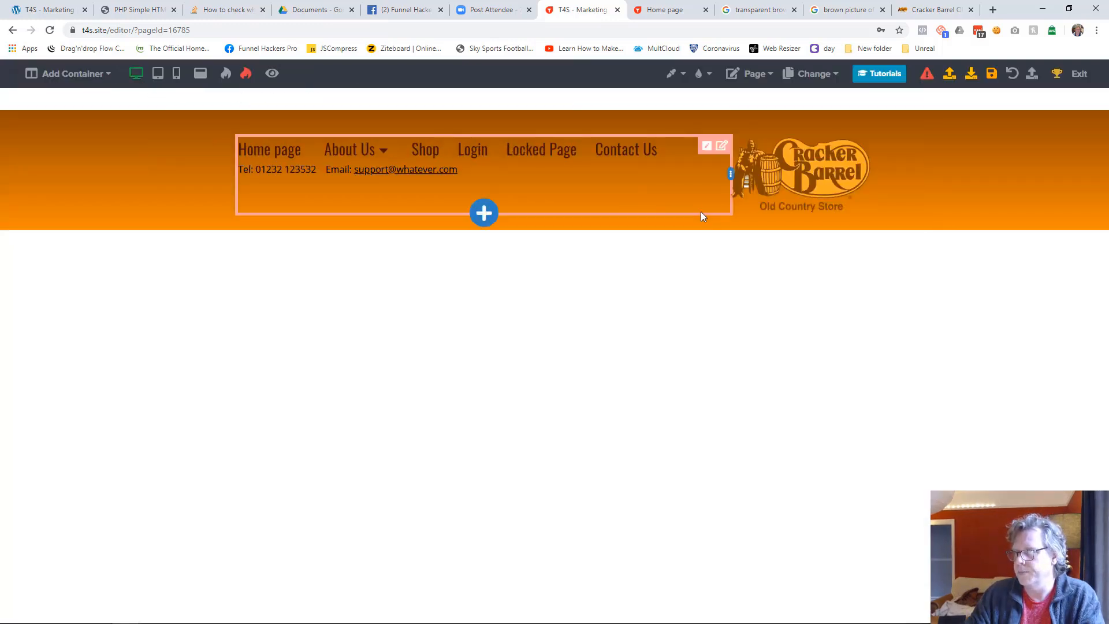
{"action": "left_click", "coordinate": [862, 98]}
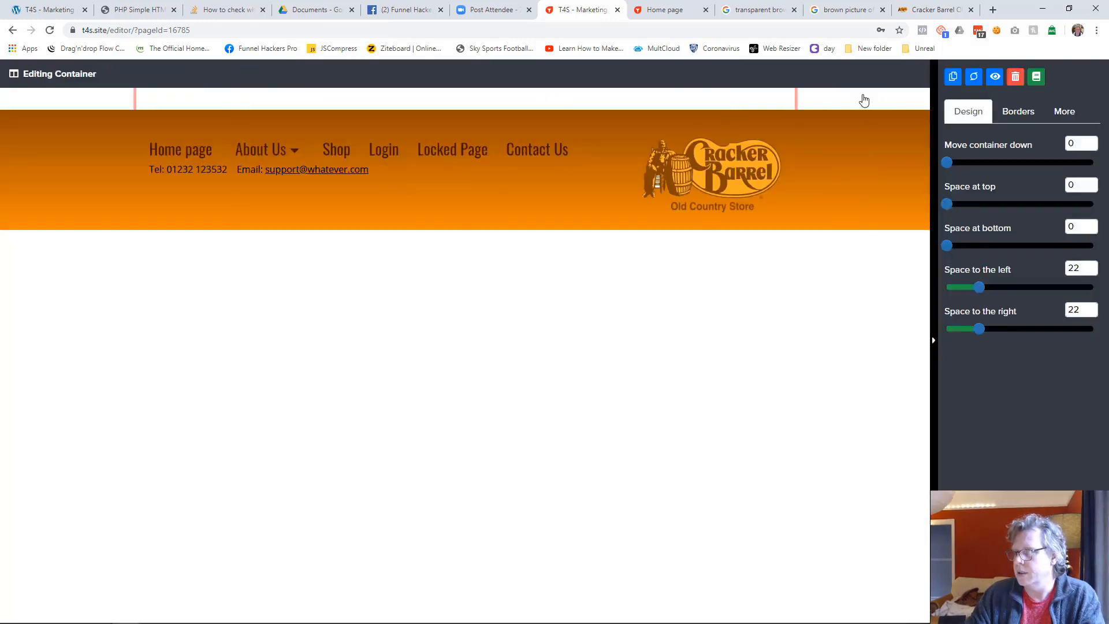
{"action": "left_click", "coordinate": [1015, 76]}
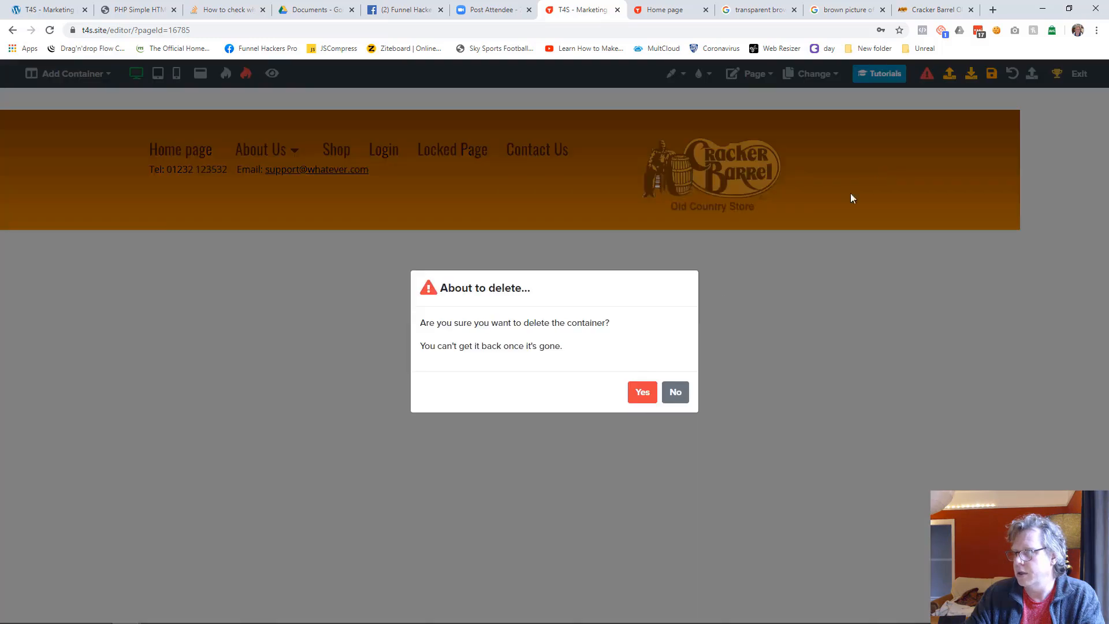
{"action": "left_click", "coordinate": [635, 396]}
Set the About Us page background to orange #ed8b00 and save the page
{"action": "left_click", "coordinate": [676, 74]}
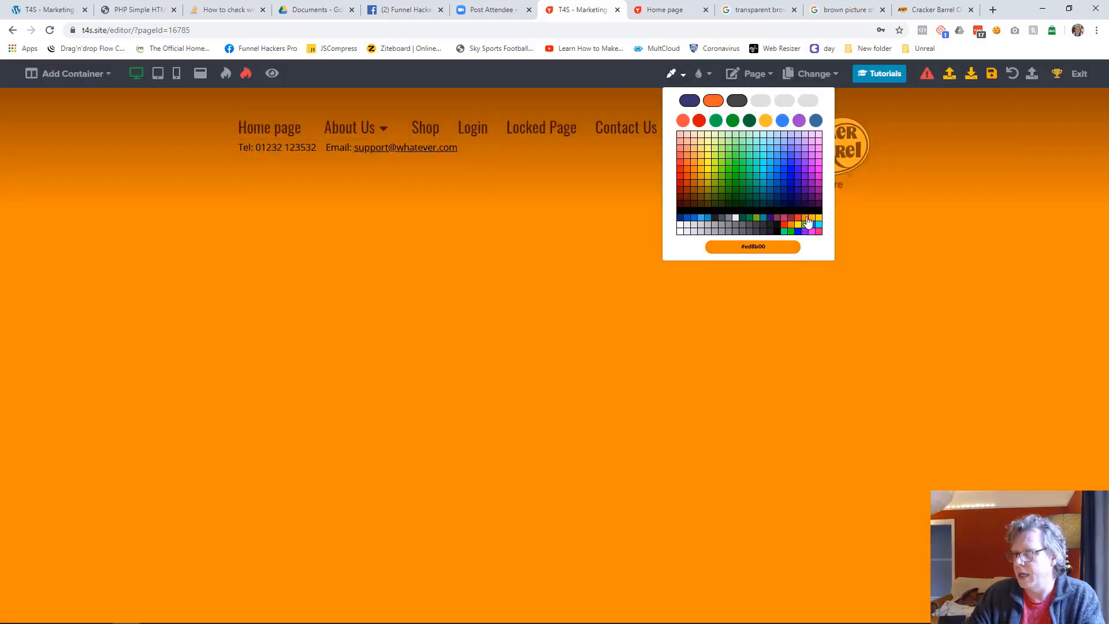
{"action": "left_click", "coordinate": [806, 219]}
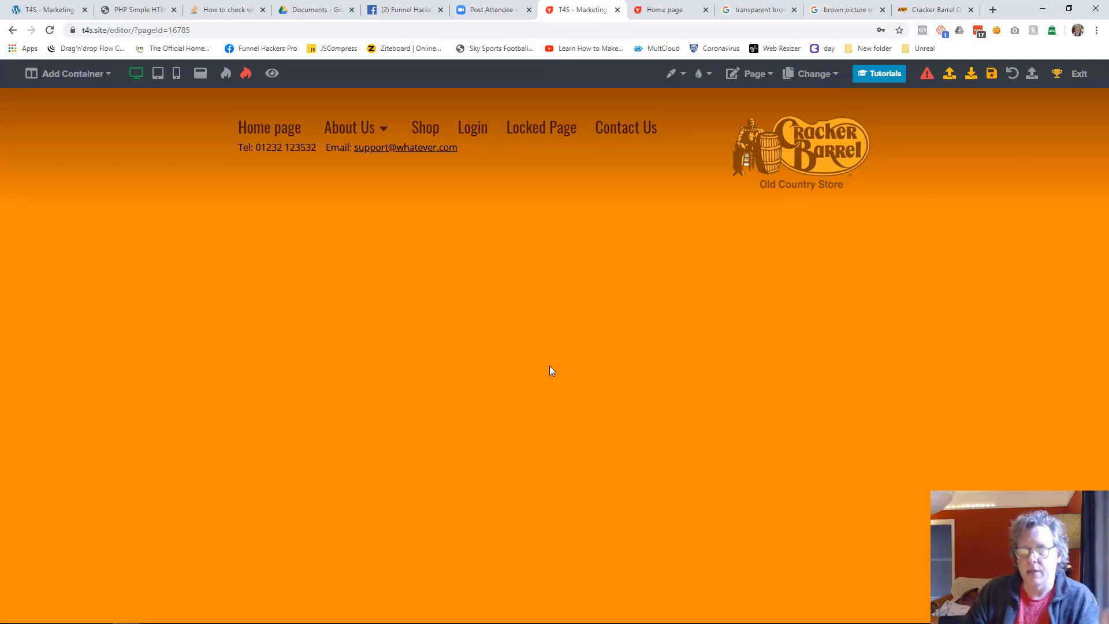
{"action": "left_click", "coordinate": [992, 80]}
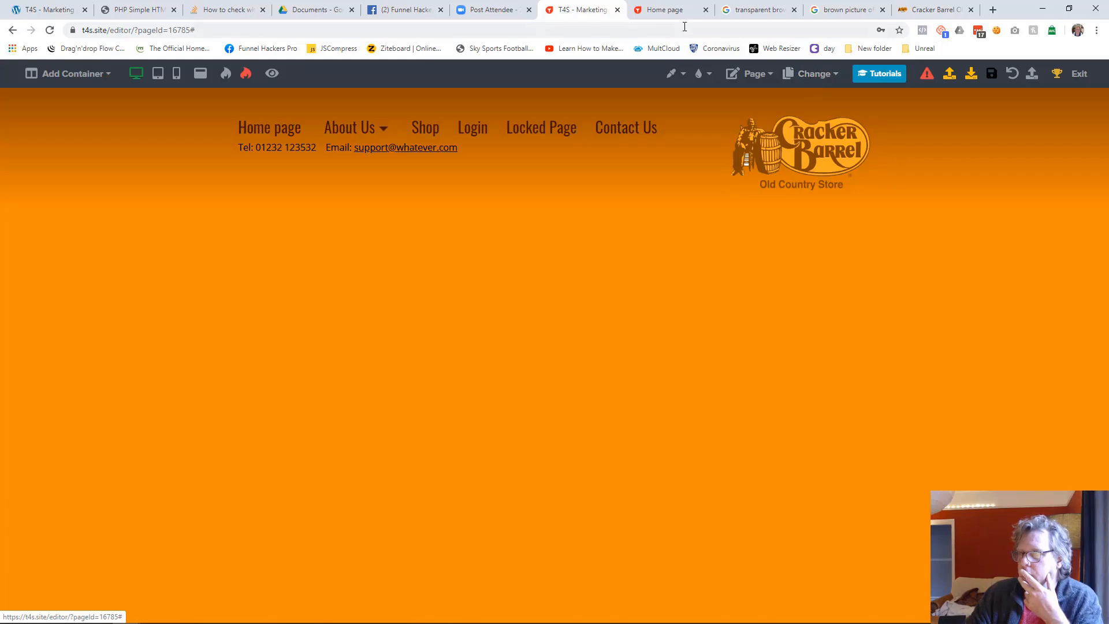
Reload the live website and check the navigation between the Home page and About Us
{"action": "left_click", "coordinate": [668, 13]}
{"action": "left_click", "coordinate": [50, 30]}
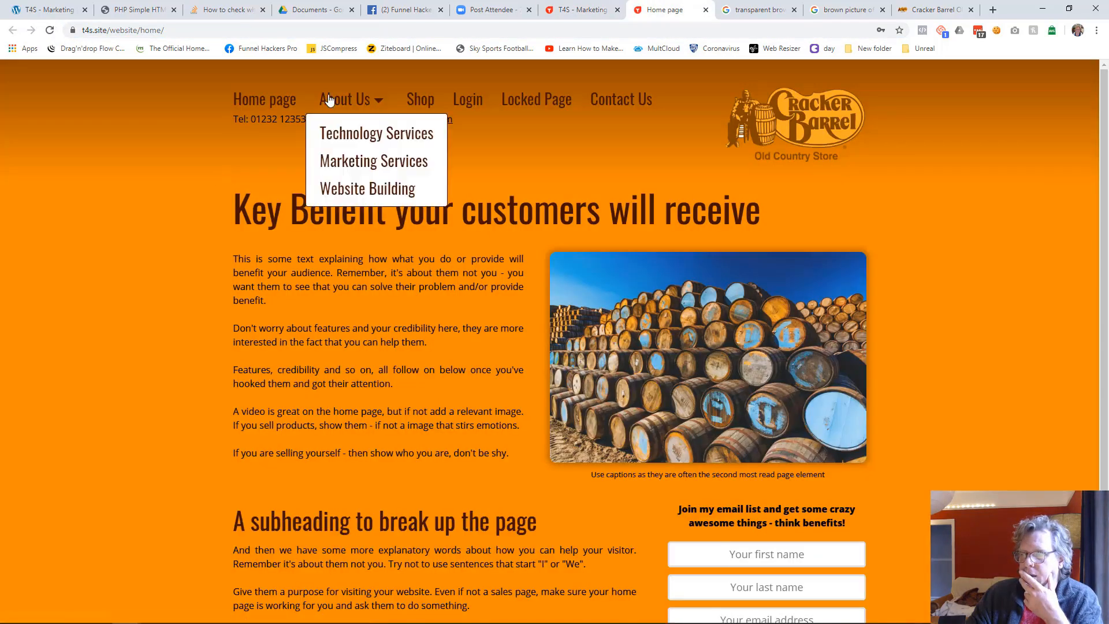
{"action": "left_click", "coordinate": [349, 102]}
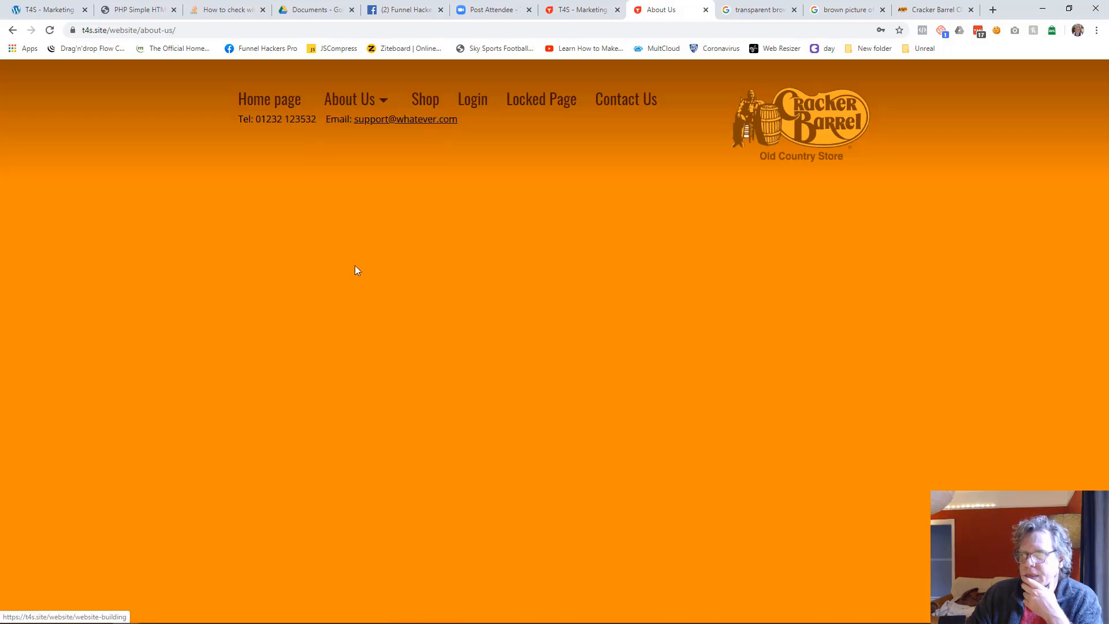
{"action": "left_click", "coordinate": [288, 112]}
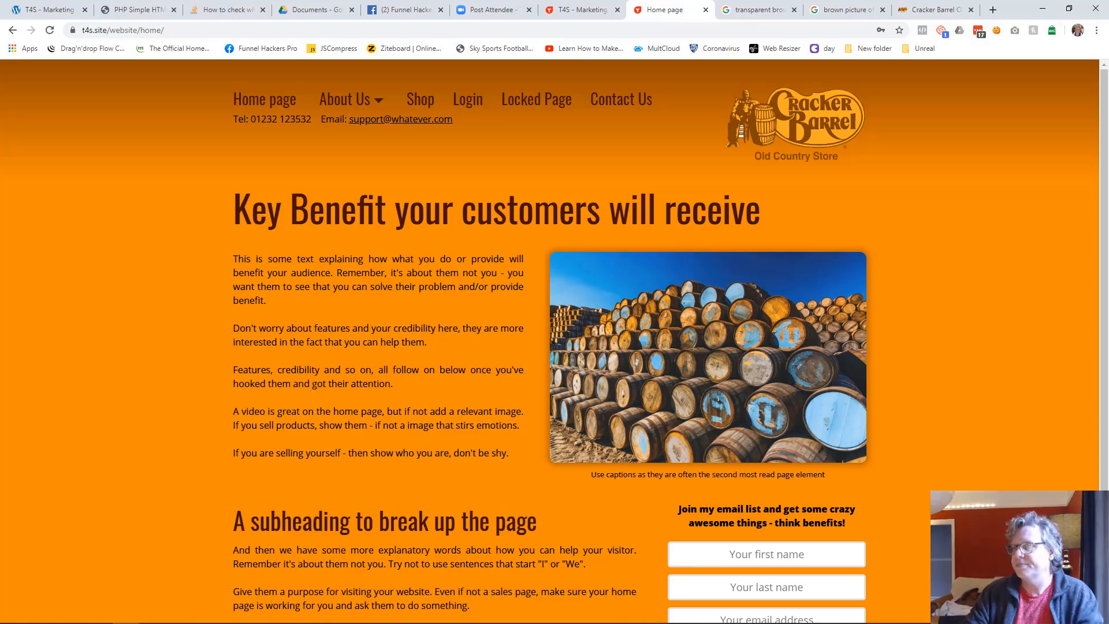
Return to the page editor and switch to editing the Technology Services page
{"action": "left_click", "coordinate": [586, 10]}
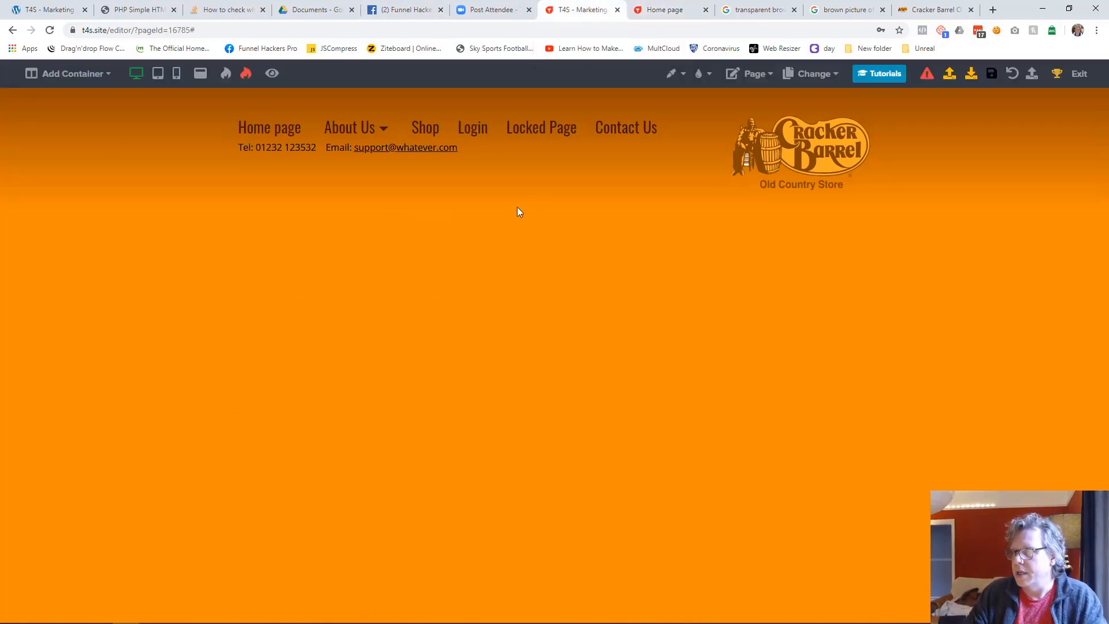
{"action": "left_click", "coordinate": [813, 82]}
{"action": "left_click", "coordinate": [779, 140]}
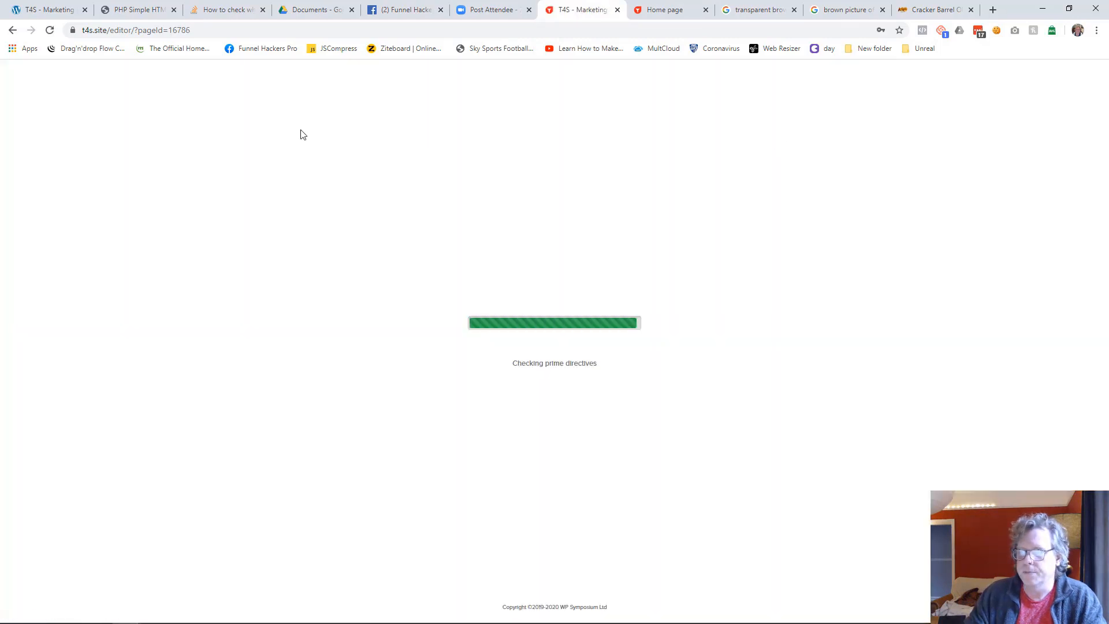
Add a one-column container to the Technology Services page and insert the Website Header library content below it
{"action": "left_click", "coordinate": [69, 73]}
{"action": "left_click", "coordinate": [92, 99]}
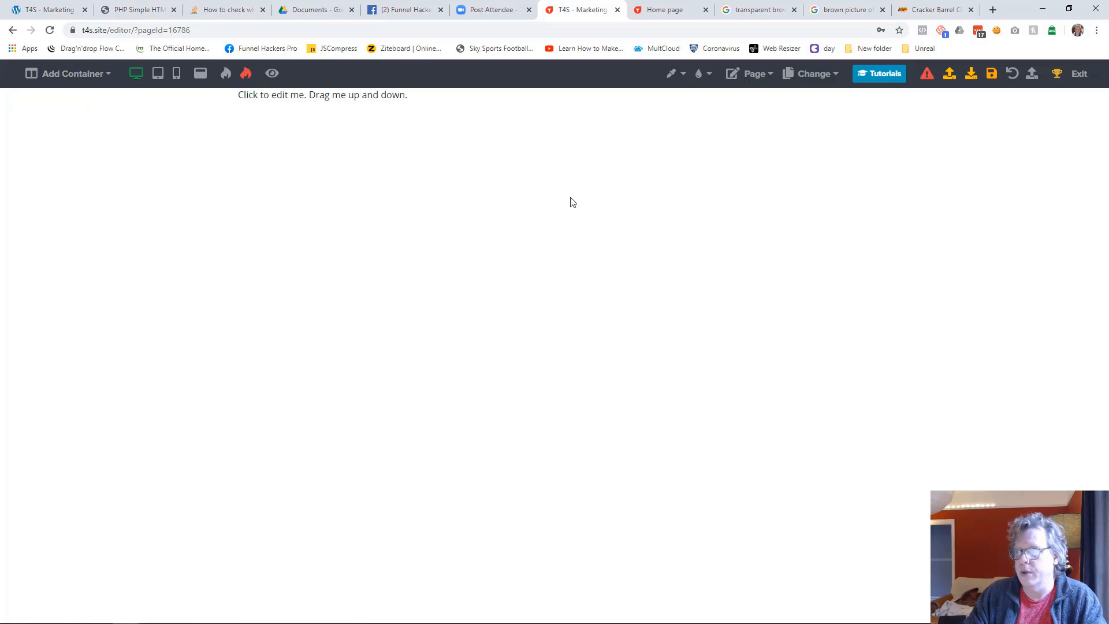
{"action": "left_click", "coordinate": [554, 112]}
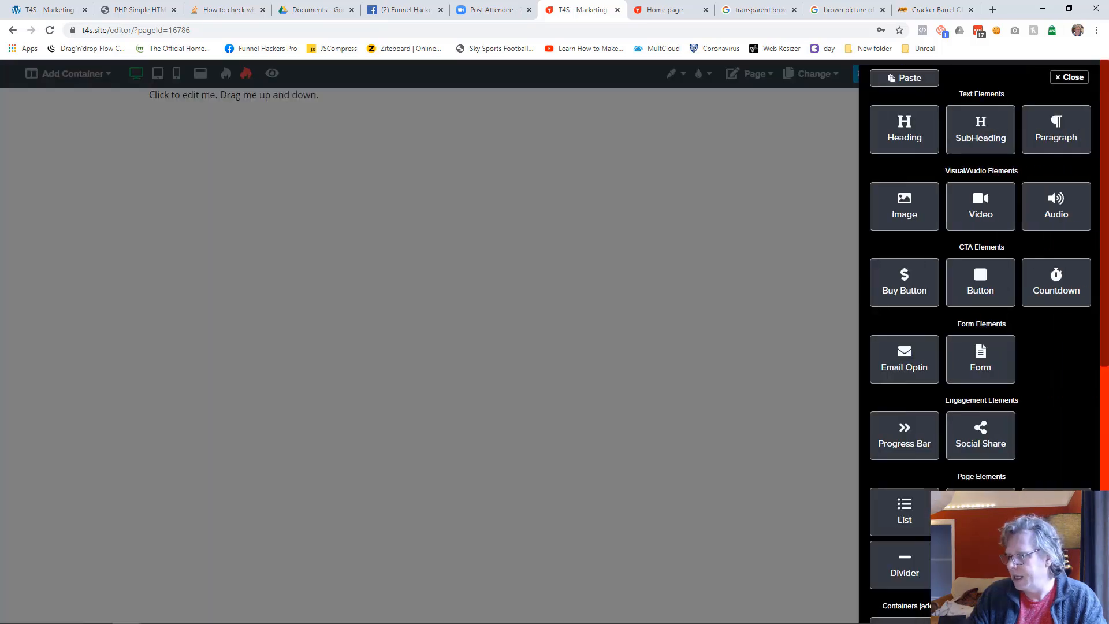
{"action": "scroll", "coordinate": [980, 433], "scroll_direction": "down", "scroll_amount": 4}
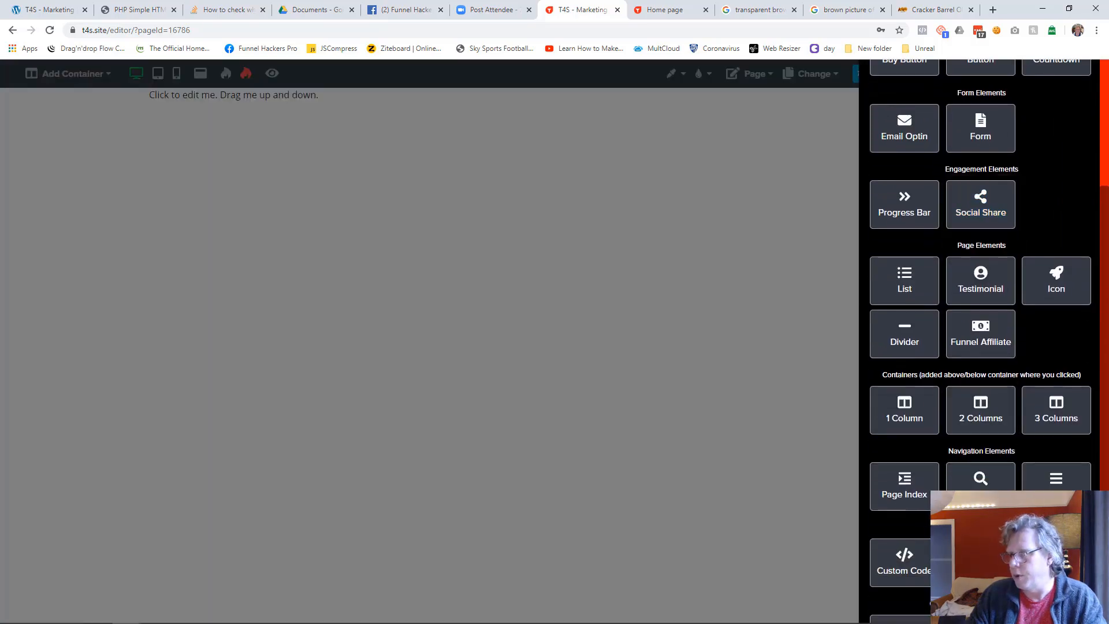
{"action": "left_click", "coordinate": [980, 563]}
{"action": "left_click", "coordinate": [436, 326]}
{"action": "left_click", "coordinate": [445, 524]}
{"action": "left_click", "coordinate": [707, 406]}
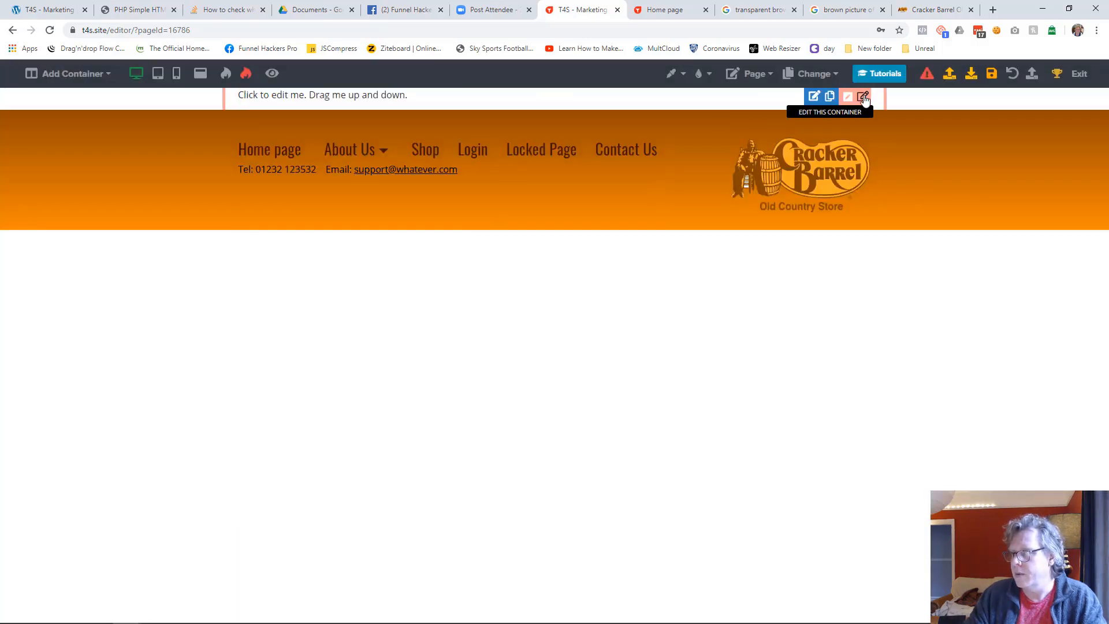
Delete the placeholder container above the header on the Technology Services page
{"action": "left_click", "coordinate": [866, 99]}
{"action": "left_click", "coordinate": [1014, 77]}
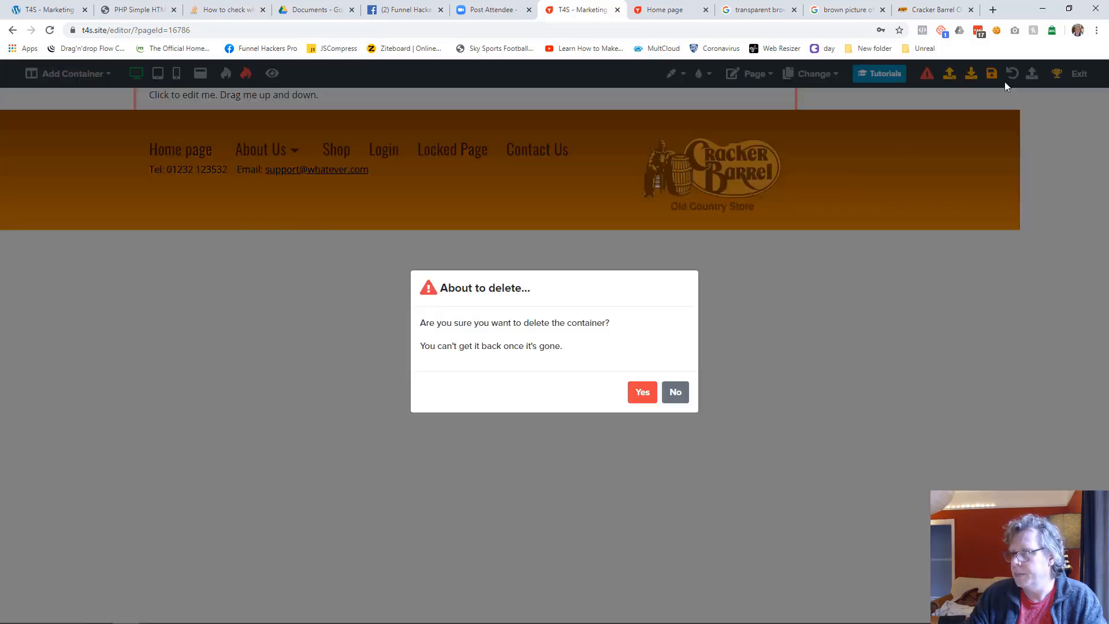
{"action": "left_click", "coordinate": [642, 391]}
Set the Technology Services page background to the orange matching the header gradient and save the page
{"action": "left_click", "coordinate": [671, 73]}
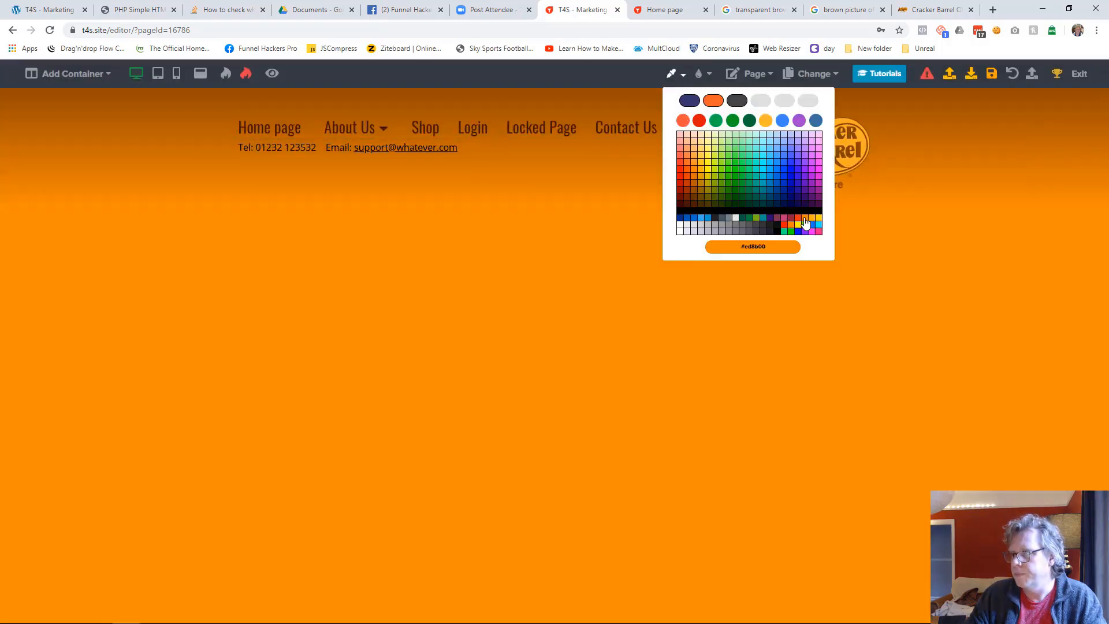
{"action": "left_click", "coordinate": [803, 219]}
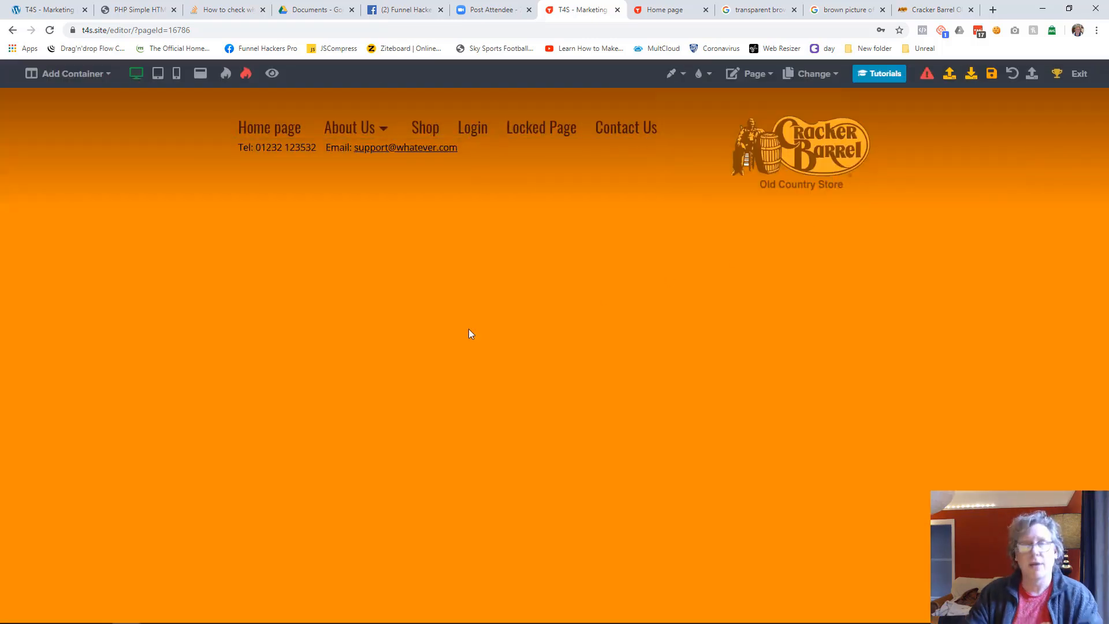
{"action": "left_click", "coordinate": [992, 74]}
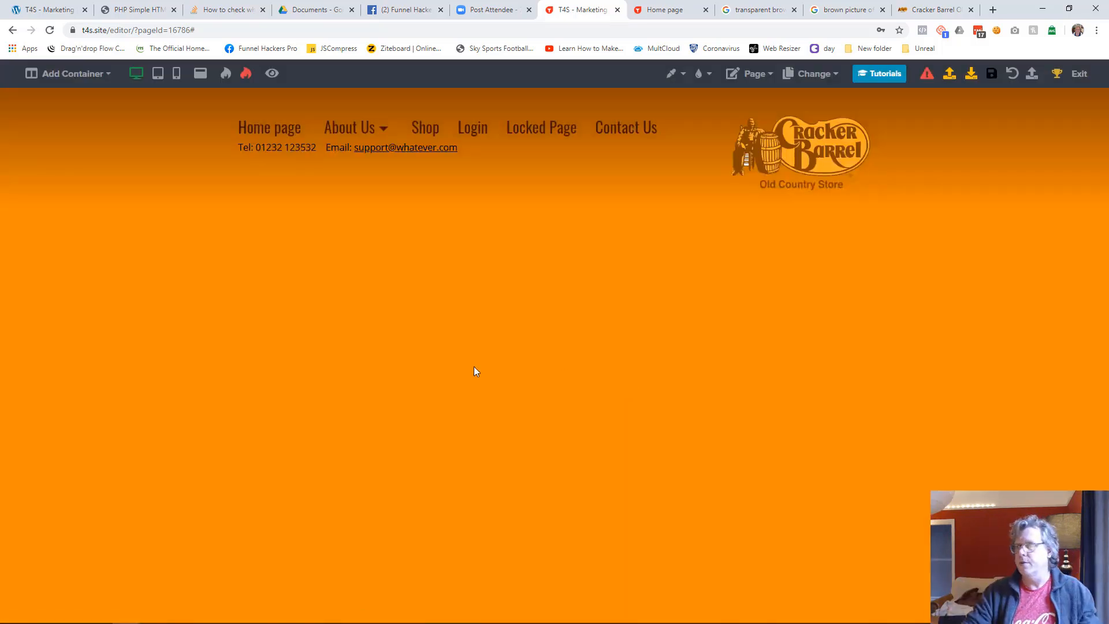
Exit the editor, start duplicating the Technology Services page, and title the copy "Social Media Services"
{"action": "left_click", "coordinate": [1078, 73]}
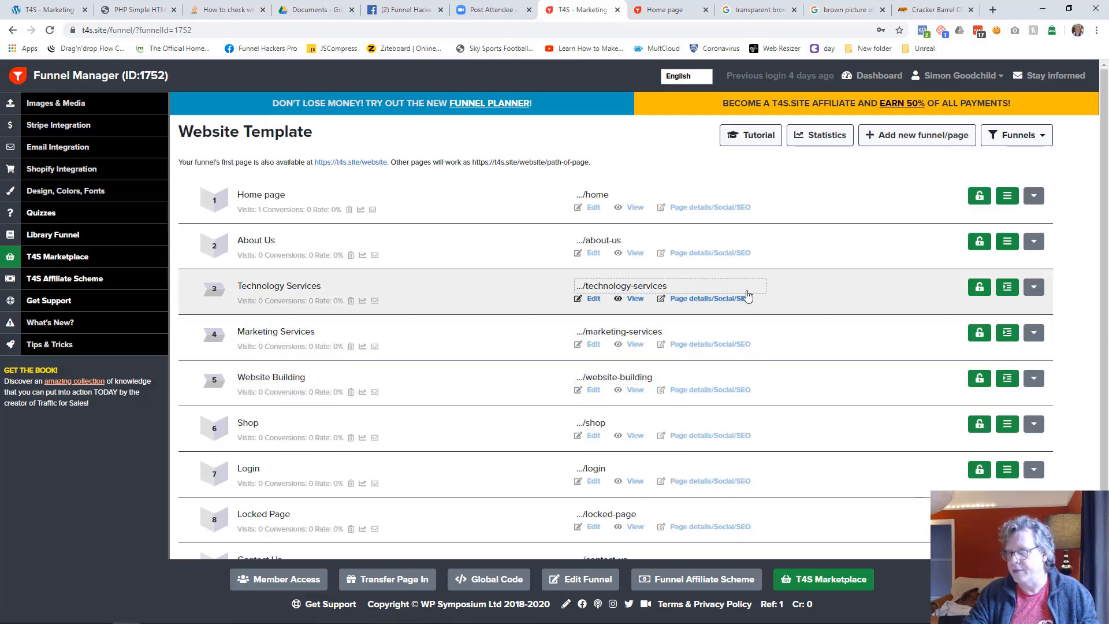
{"action": "left_click", "coordinate": [1033, 290]}
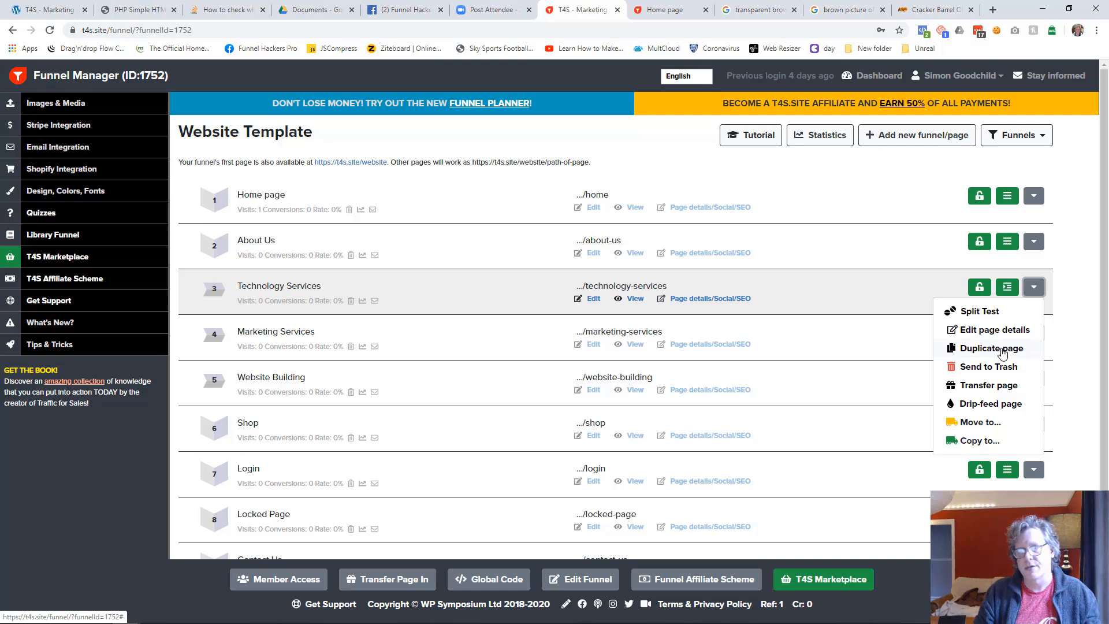
{"action": "left_click", "coordinate": [991, 348]}
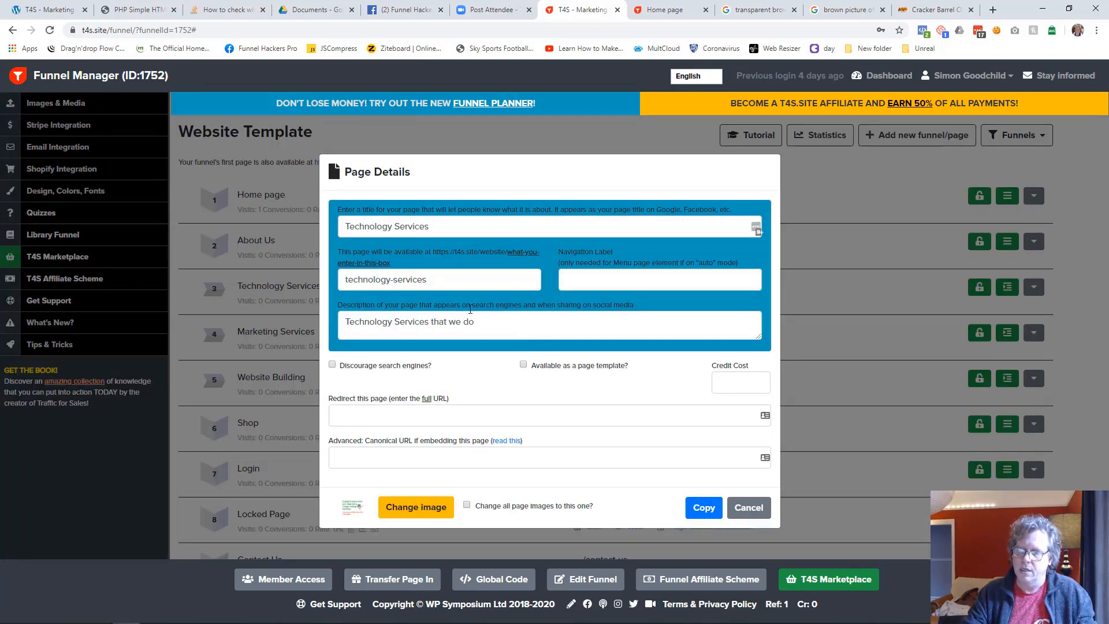
{"action": "left_click", "coordinate": [445, 229]}
{"action": "key", "text": "ctrl+shift+Right"}
{"action": "type", "text": "Social Media"}
{"action": "key", "text": "ctrl+shift+Left"}
{"action": "key", "text": "ctrl+shift+Left"}
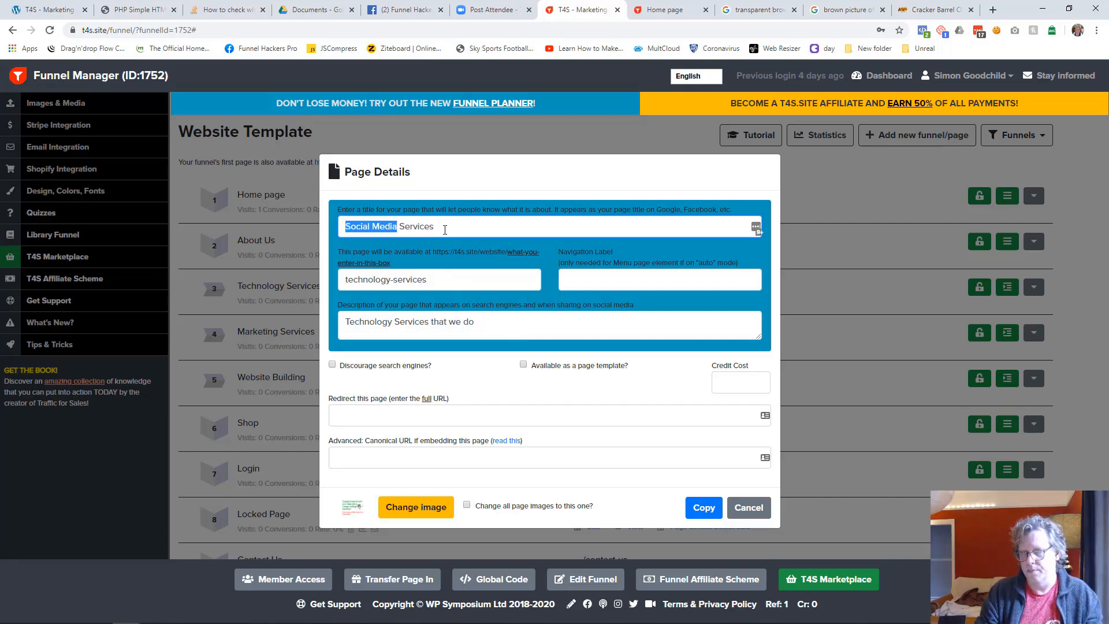
Set the duplicate page's URL path to "social-media-services"
{"action": "key", "text": "Tab"}
{"action": "key", "text": "Home"}
{"action": "key", "text": "ctrl+shift+Right"}
{"action": "type", "text": "social"}
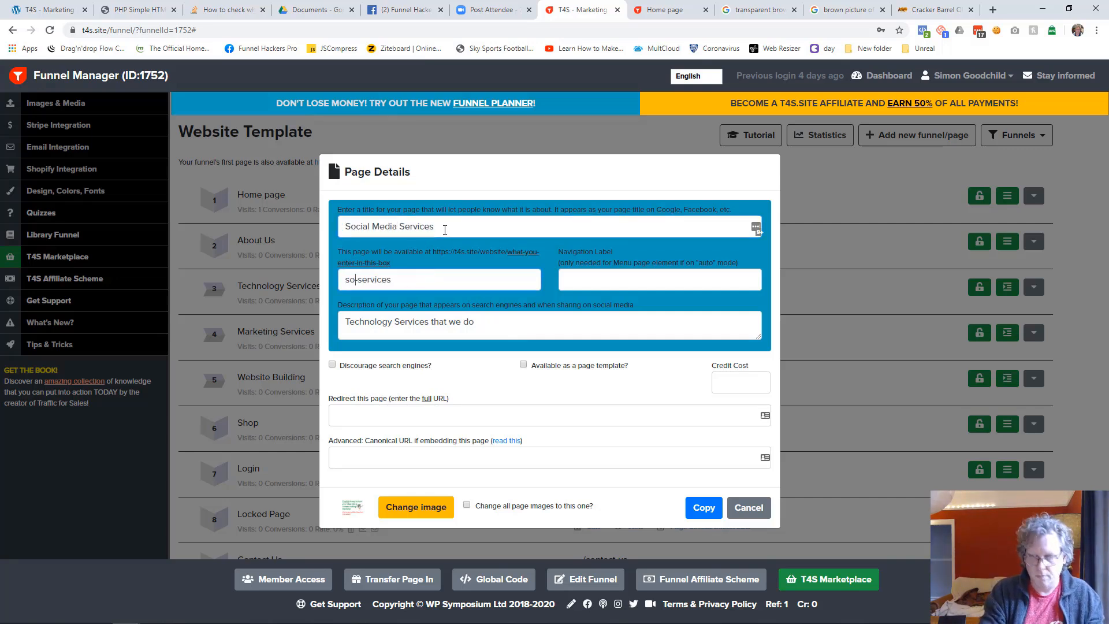
{"action": "type", "text": " media"}
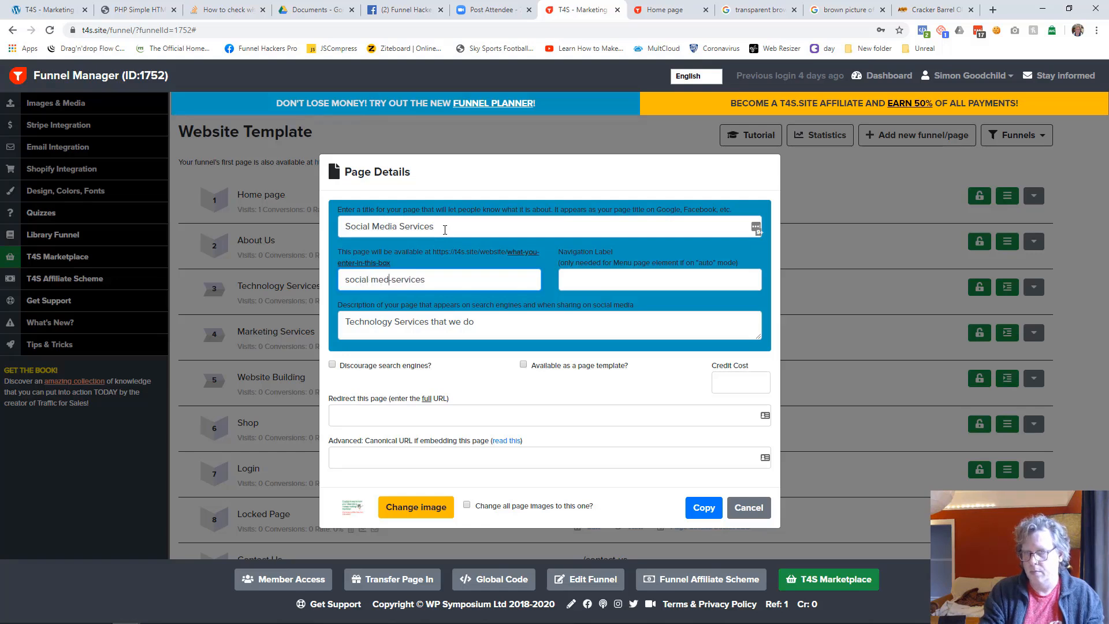
{"action": "key", "text": "BackSpace"}
{"action": "type", "text": "-"}
{"action": "key", "text": "Tab"}
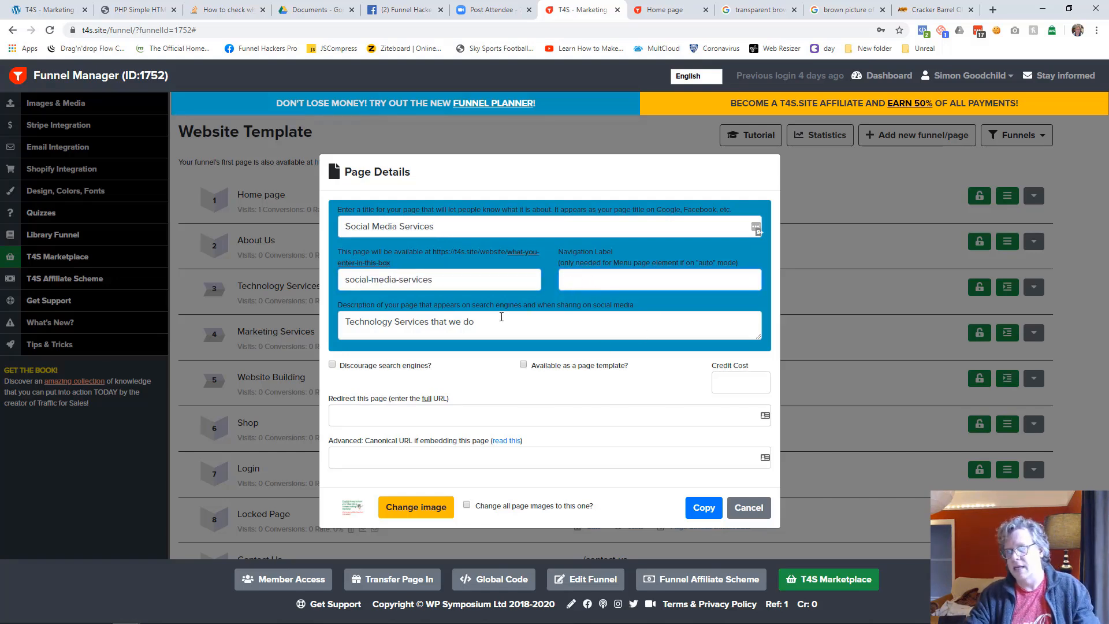
Change the duplicate's description to "Social Media Services that we do" and create the copy
{"action": "left_click", "coordinate": [398, 323]}
{"action": "key", "text": "ctrl+shift+Left"}
{"action": "type", "text": "Social Media"}
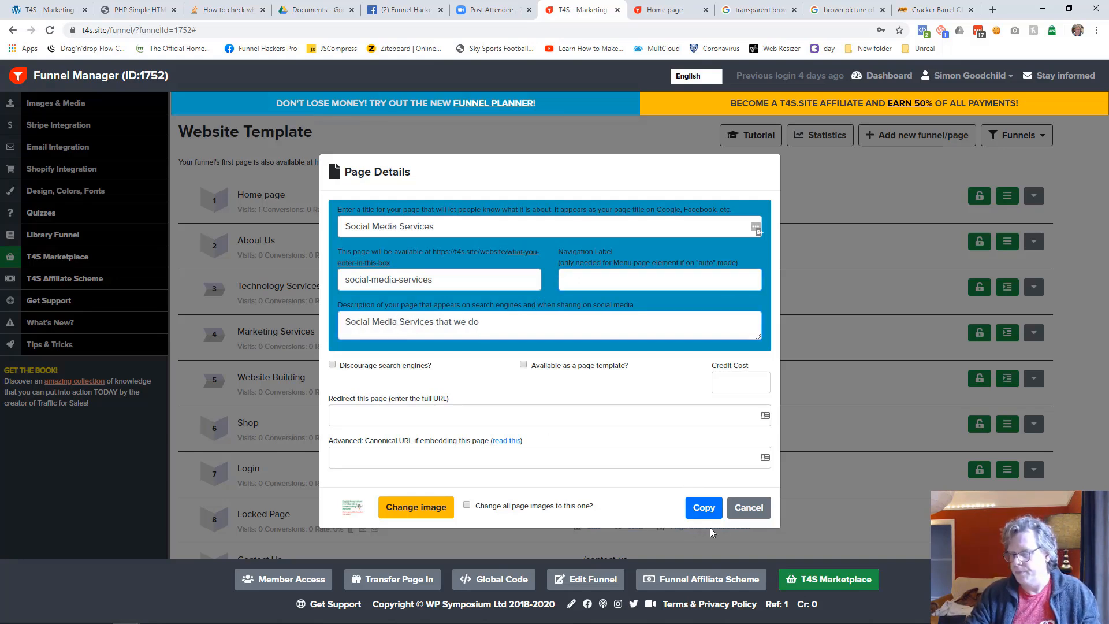
{"action": "left_click", "coordinate": [707, 511]}
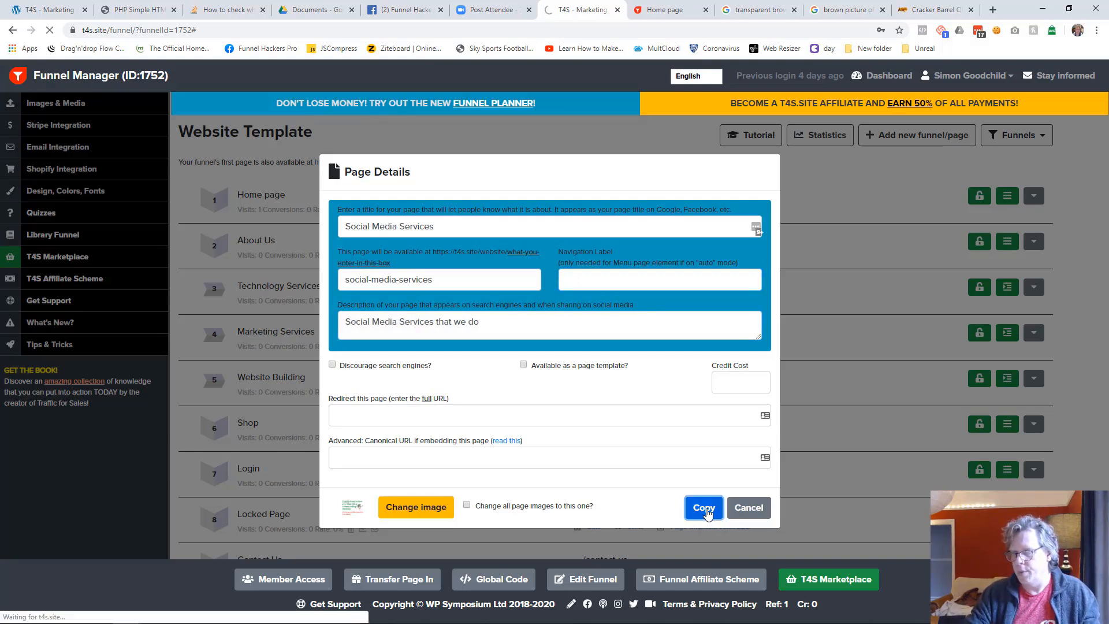
Set the Social Media Services page to appear as an indented sub-page in the navigation menu
{"action": "scroll", "coordinate": [727, 491], "scroll_direction": "down", "scroll_amount": 1}
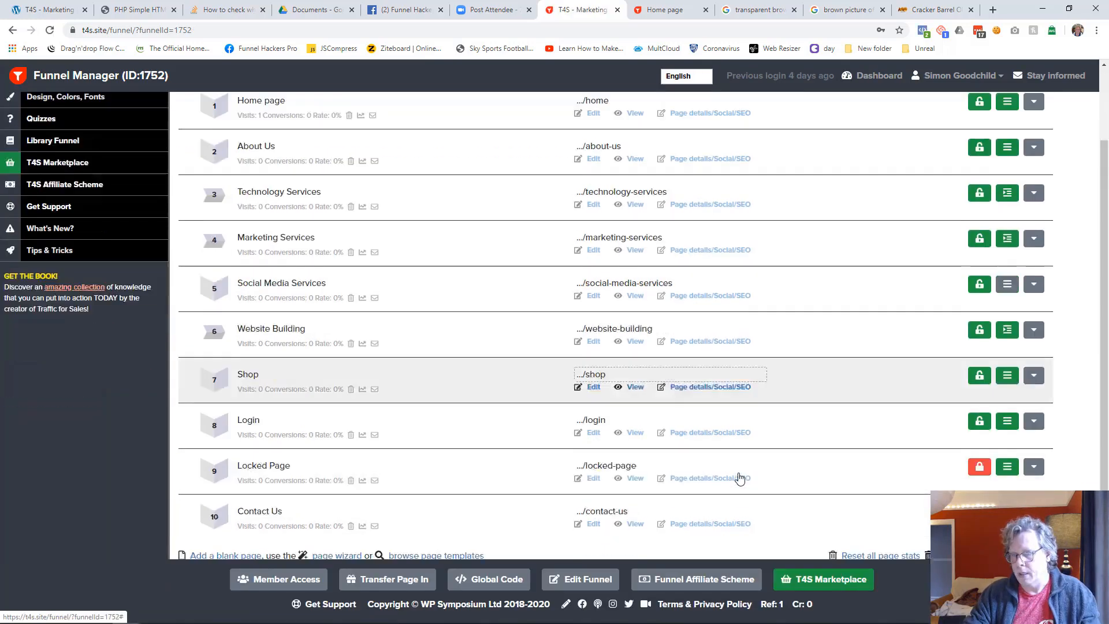
{"action": "scroll", "coordinate": [739, 478], "scroll_direction": "down", "scroll_amount": 2}
{"action": "scroll", "coordinate": [693, 476], "scroll_direction": "up", "scroll_amount": 3}
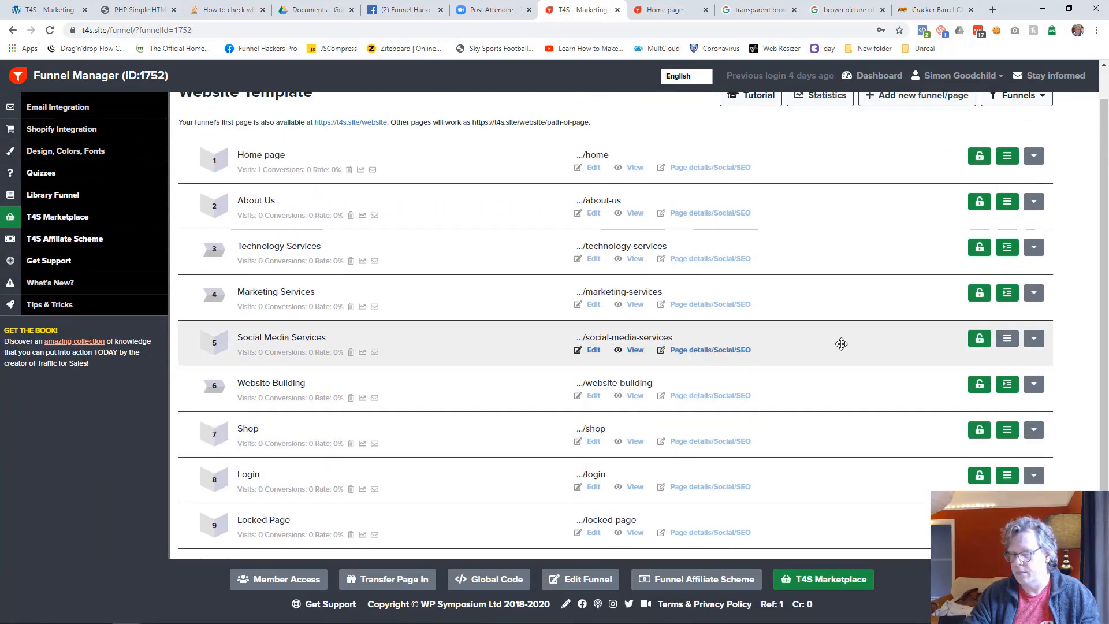
{"action": "left_click", "coordinate": [1010, 346]}
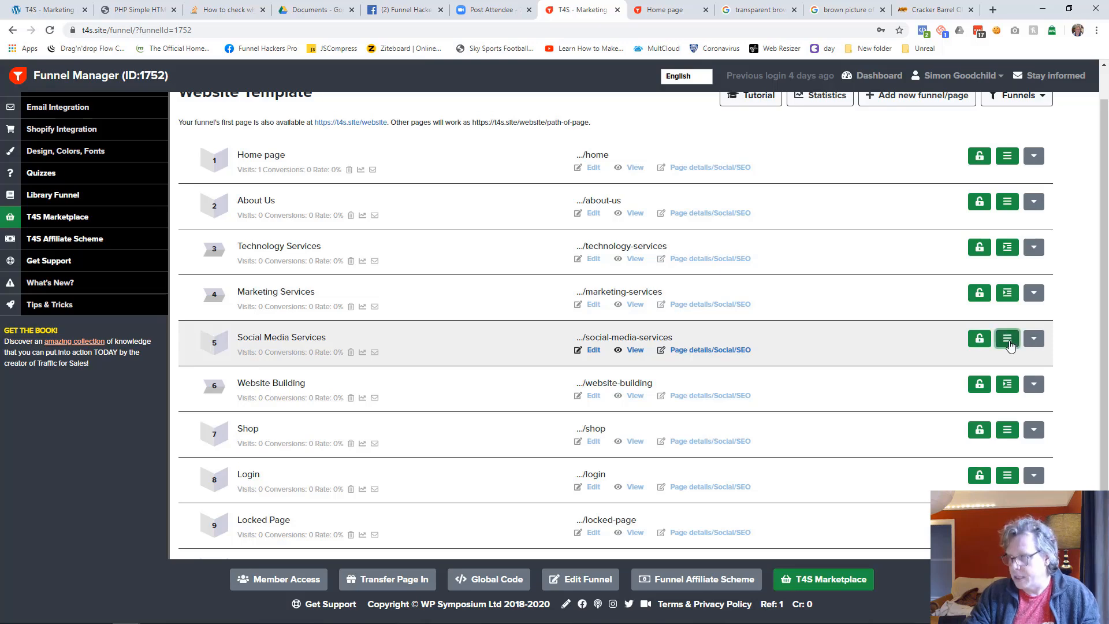
Reload the live home page to check its navigation, and reload the funnel's page list
{"action": "left_click", "coordinate": [674, 14]}
{"action": "key", "text": "F5"}
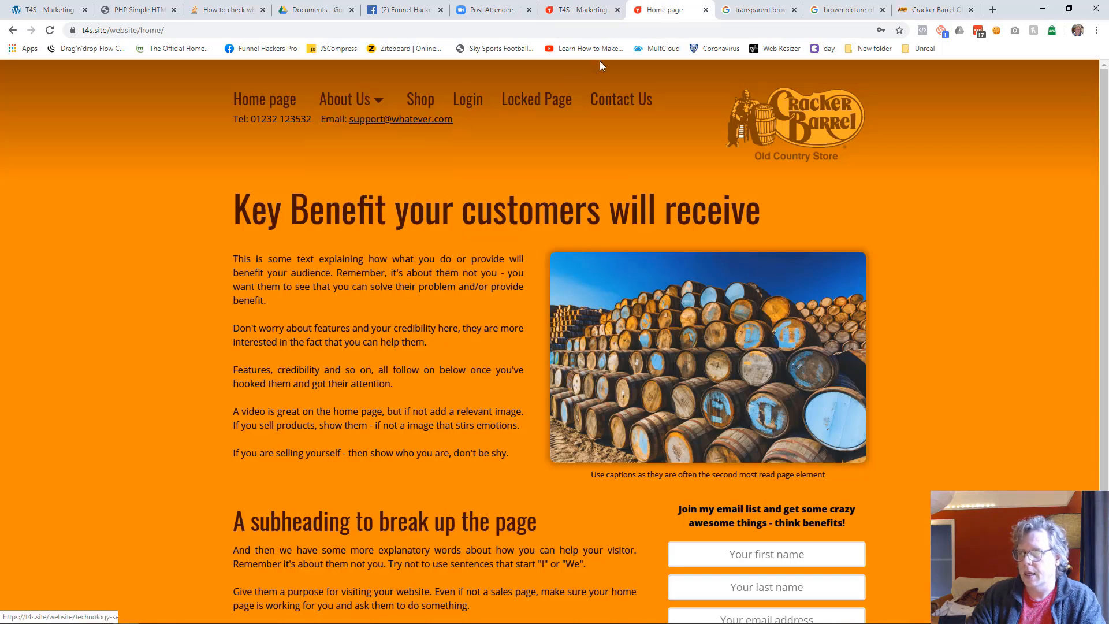
{"action": "left_click", "coordinate": [581, 9]}
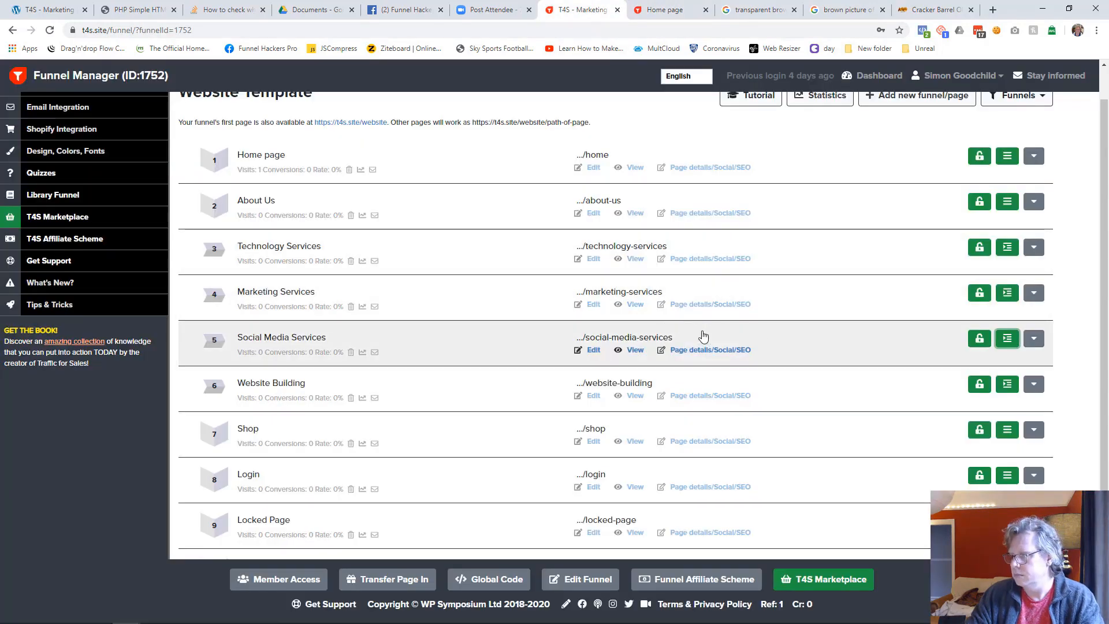
{"action": "key", "text": "F5"}
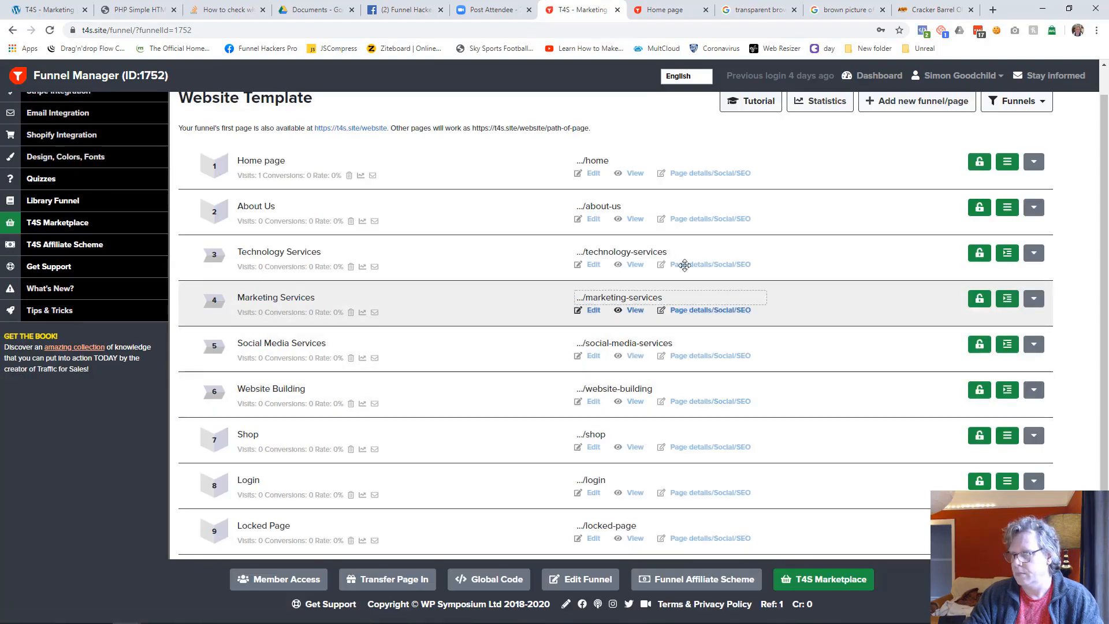
Open the Home page in the editor, save it again, and inspect the About Us submenu on the live page
{"action": "left_click", "coordinate": [592, 173]}
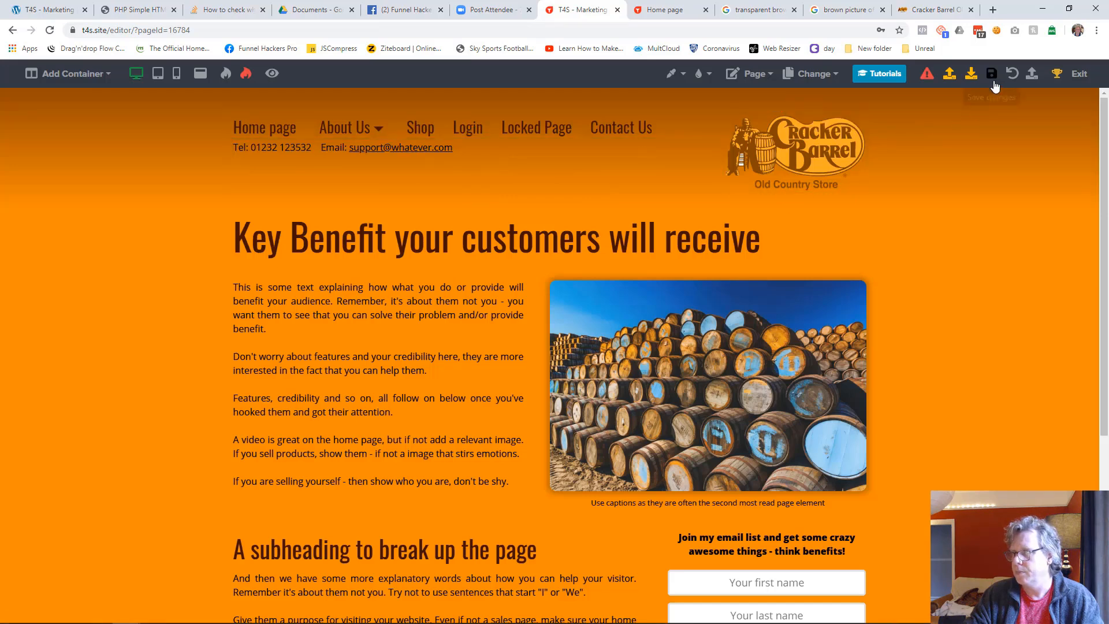
{"action": "left_click", "coordinate": [992, 73]}
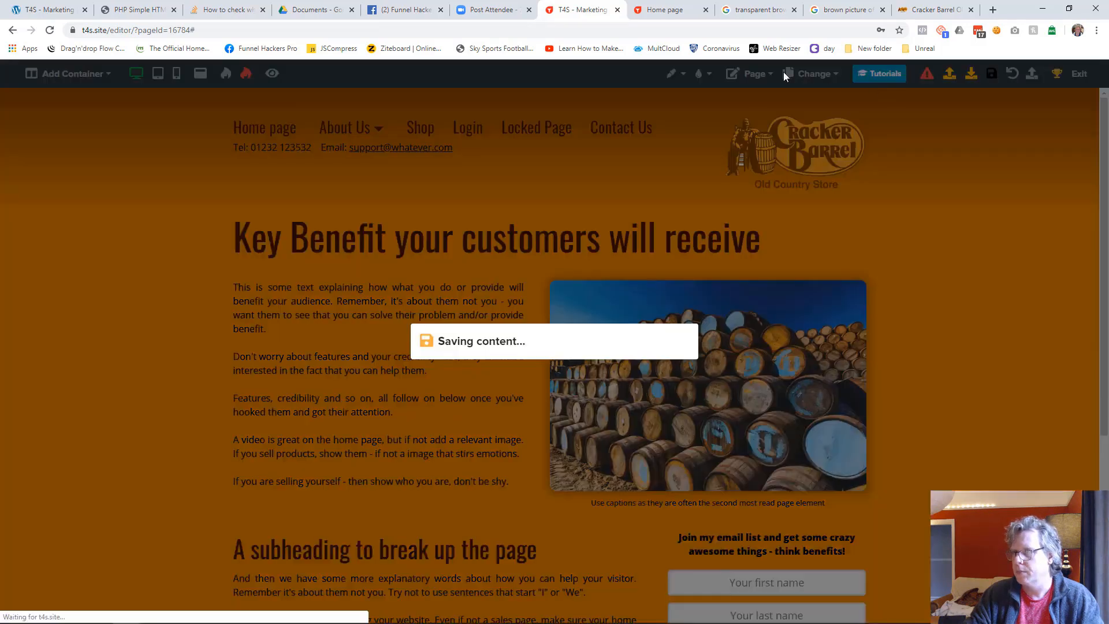
{"action": "left_click", "coordinate": [664, 10]}
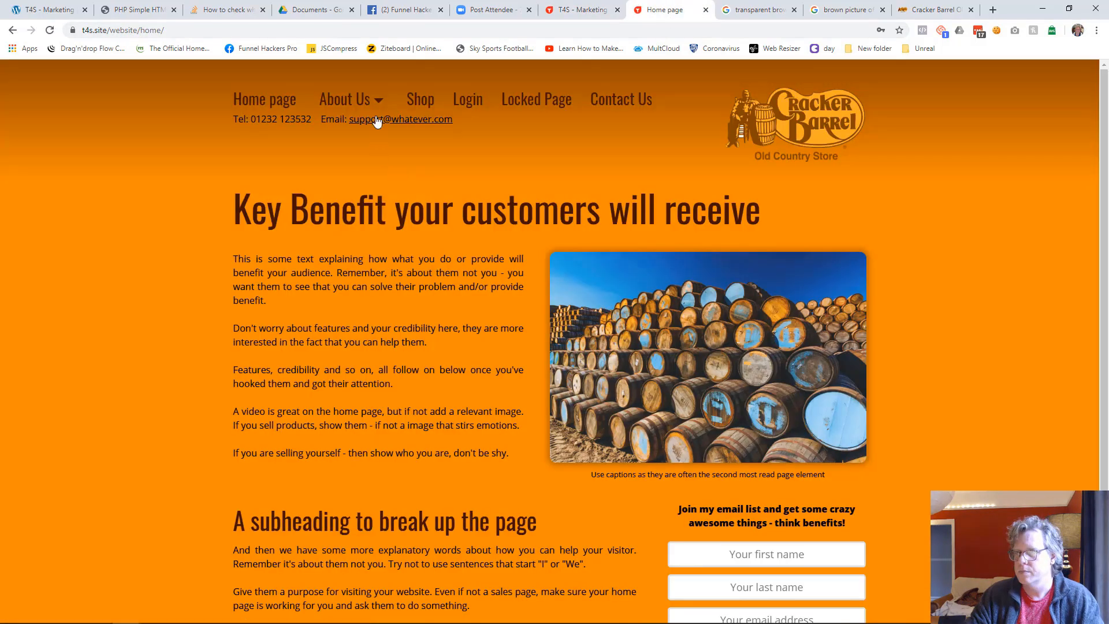
{"action": "mouse_move", "coordinate": [372, 104]}
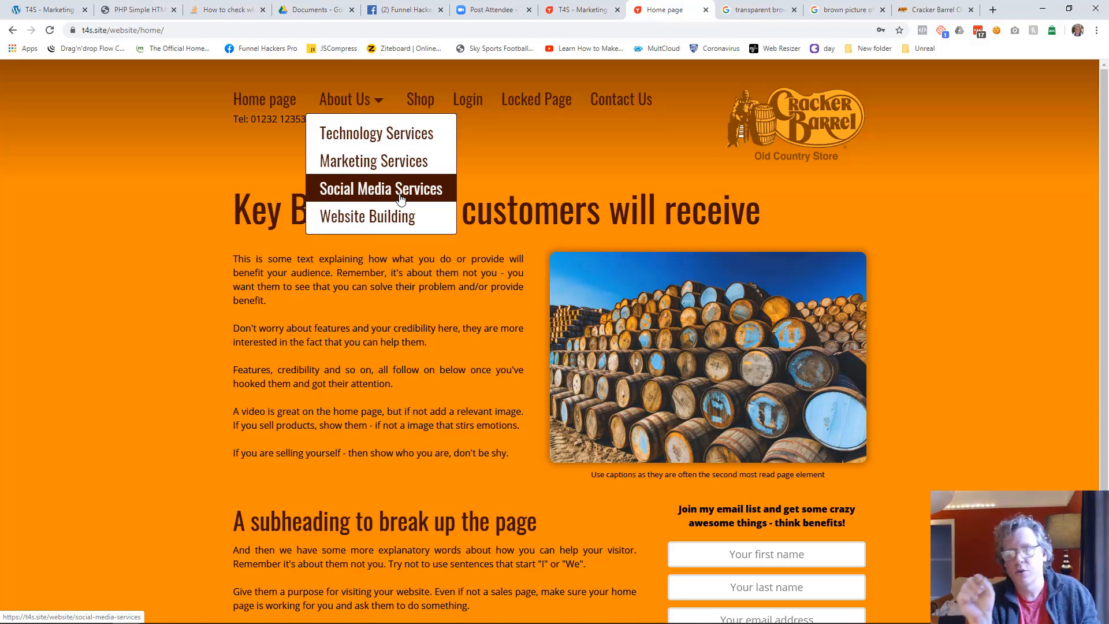
Return to the funnel's page list and rename the Technology Services page as "Web Technology and Hosting Services"
{"action": "left_click", "coordinate": [584, 10]}
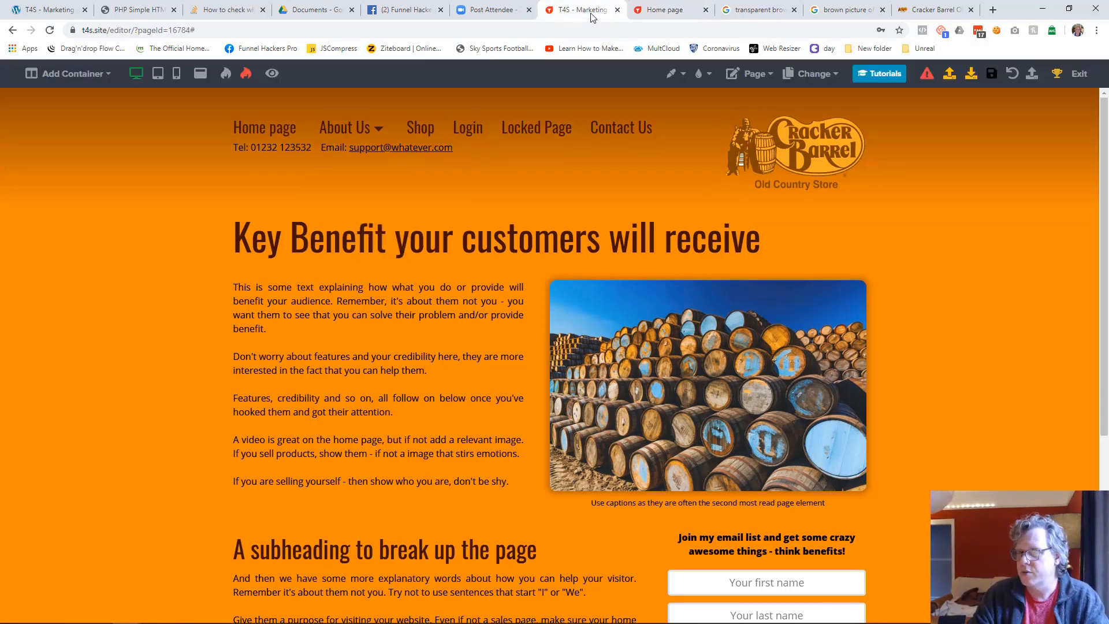
{"action": "left_click", "coordinate": [1075, 80]}
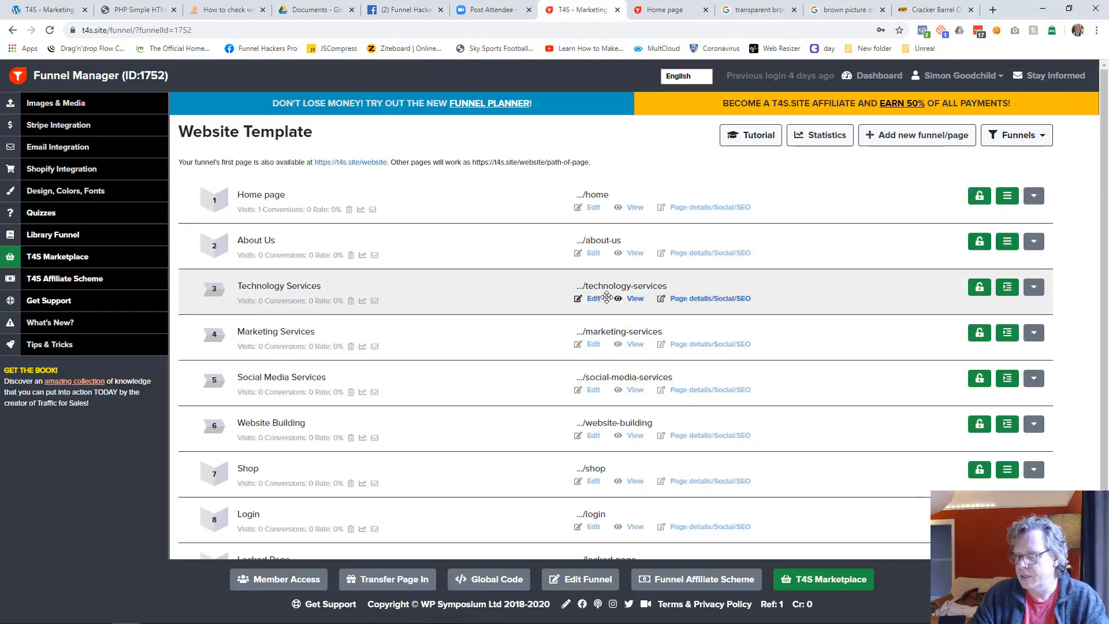
{"action": "left_click", "coordinate": [339, 291]}
{"action": "key", "text": "Home"}
{"action": "type", "text": "Web Technology "}
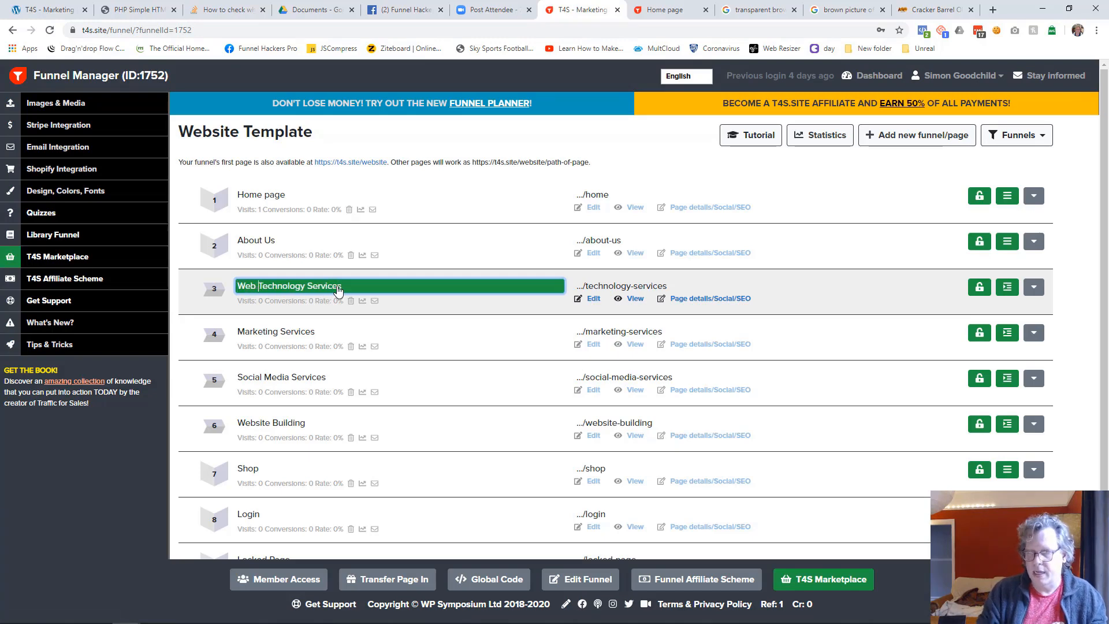
{"action": "type", "text": "and "}
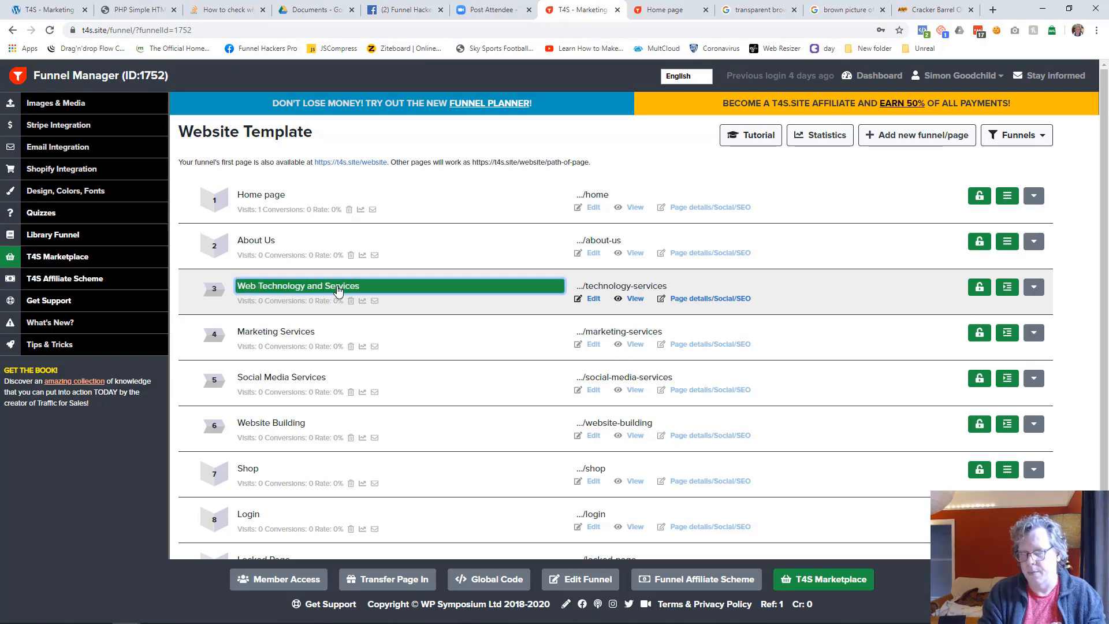
{"action": "type", "text": "Hosting"}
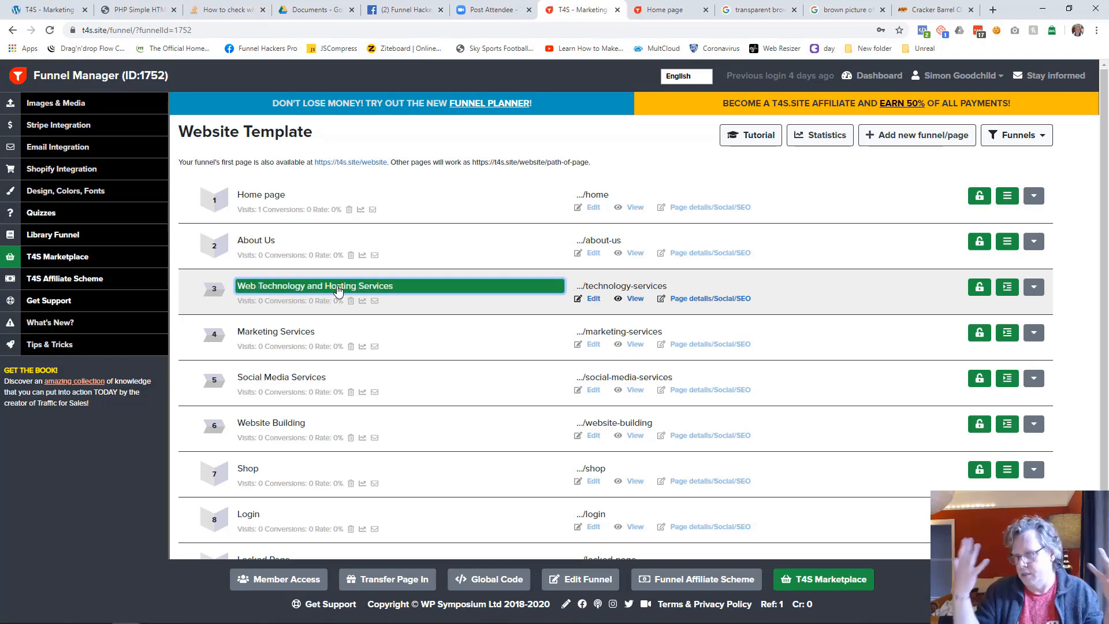
{"action": "key", "text": "Return"}
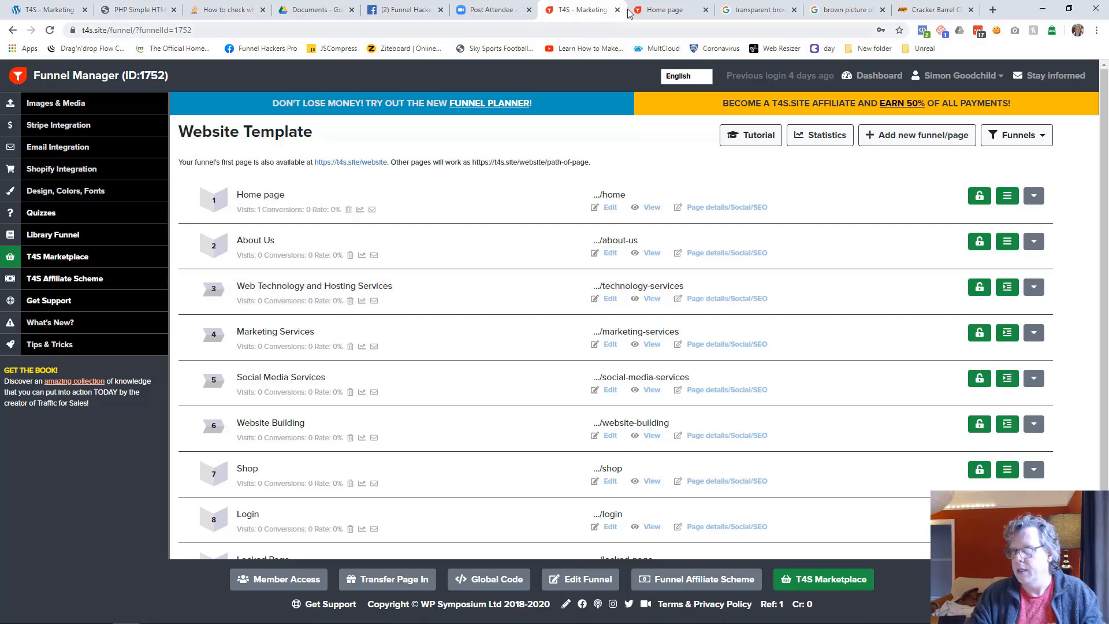
Reload the live home page and check the renamed page's entry in the About Us submenu
{"action": "left_click", "coordinate": [671, 14]}
{"action": "key", "text": "F5"}
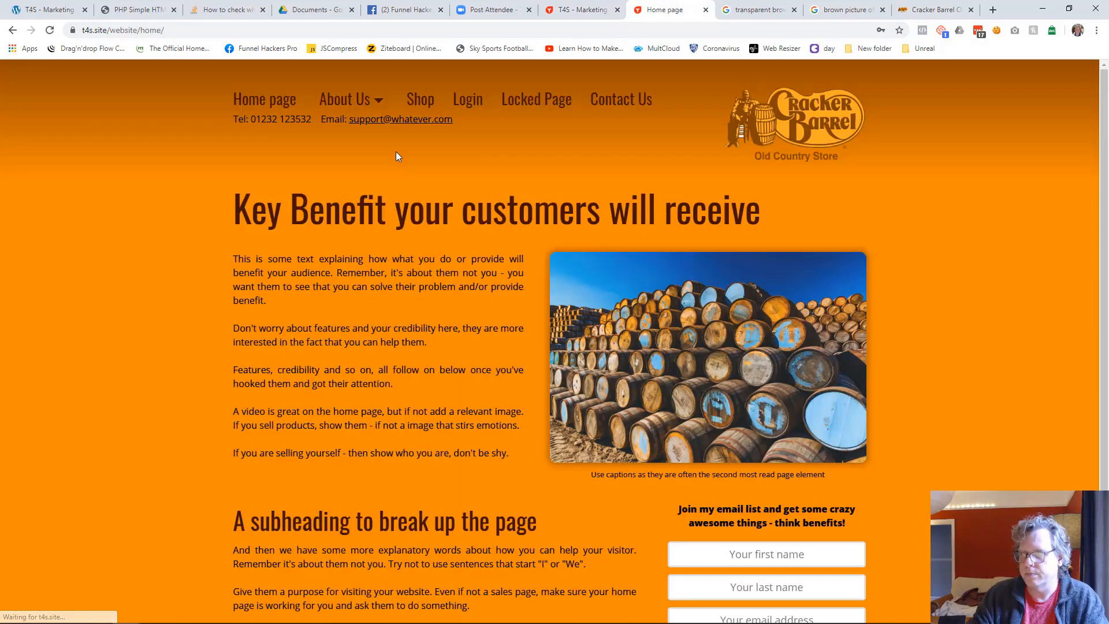
{"action": "mouse_move", "coordinate": [372, 101]}
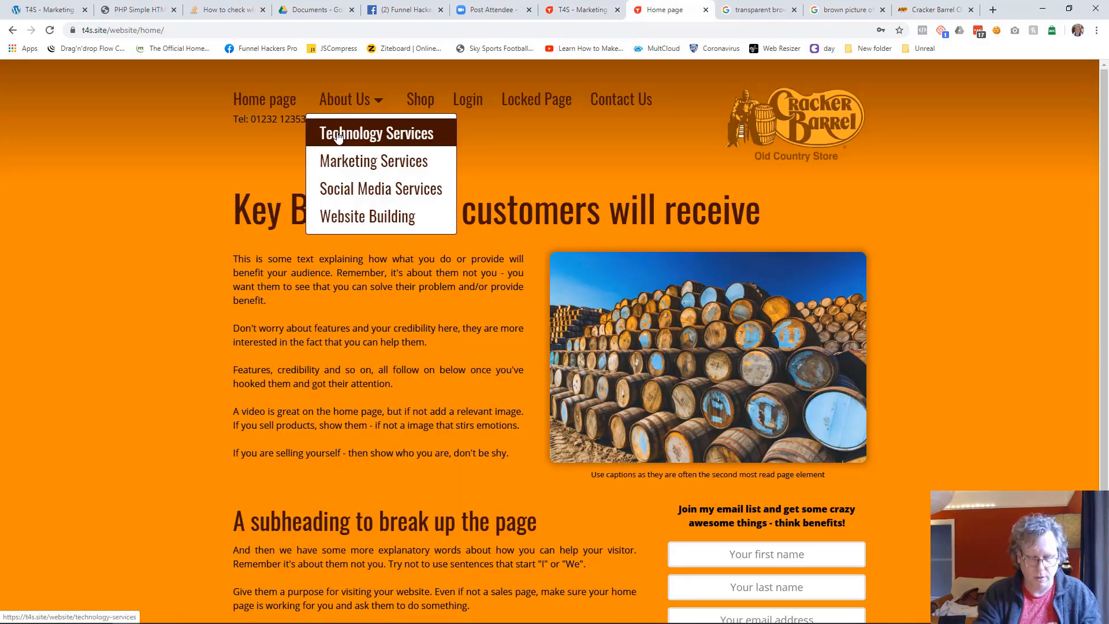
{"action": "key", "text": "F5"}
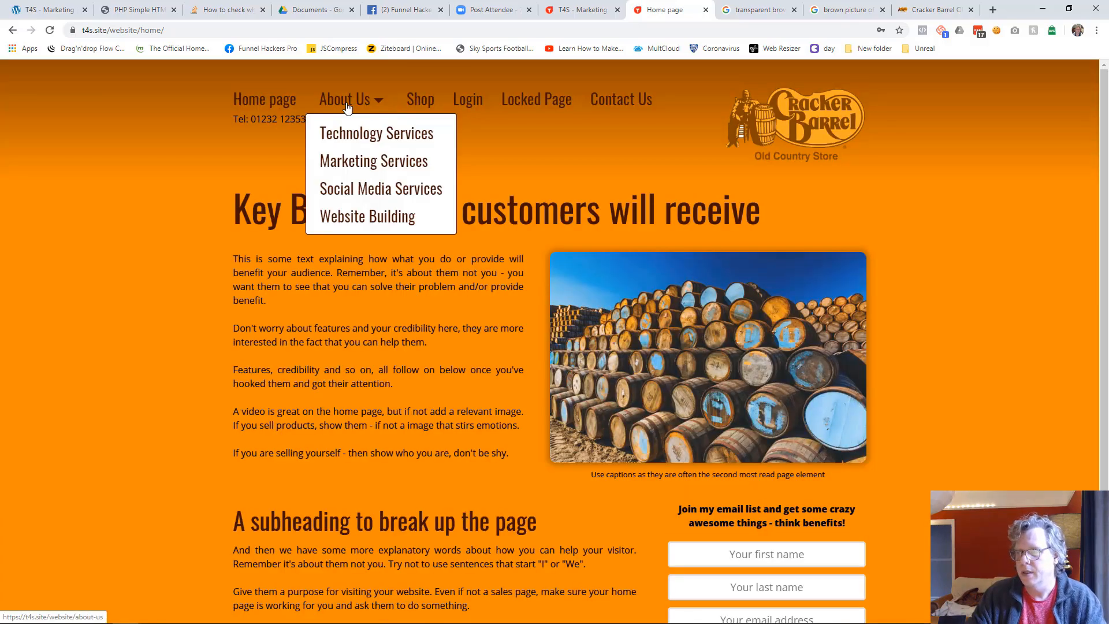
Re-save the Home page to refresh its menu with the renamed page, and view the live About Us submenu
{"action": "left_click", "coordinate": [597, 14]}
{"action": "left_click", "coordinate": [610, 208]}
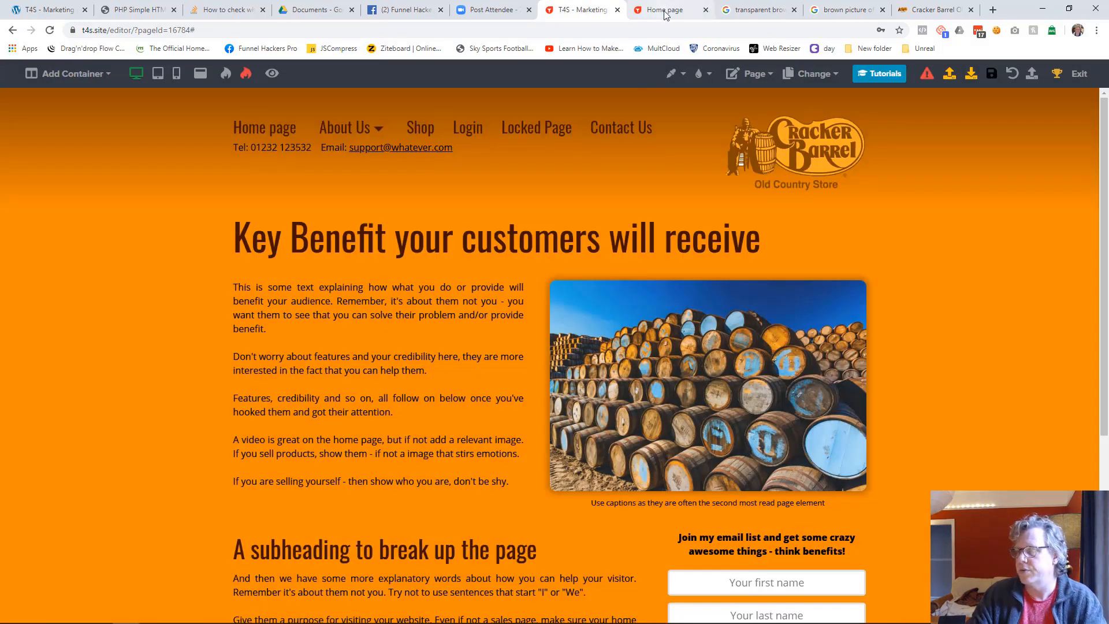
{"action": "left_click", "coordinate": [664, 10]}
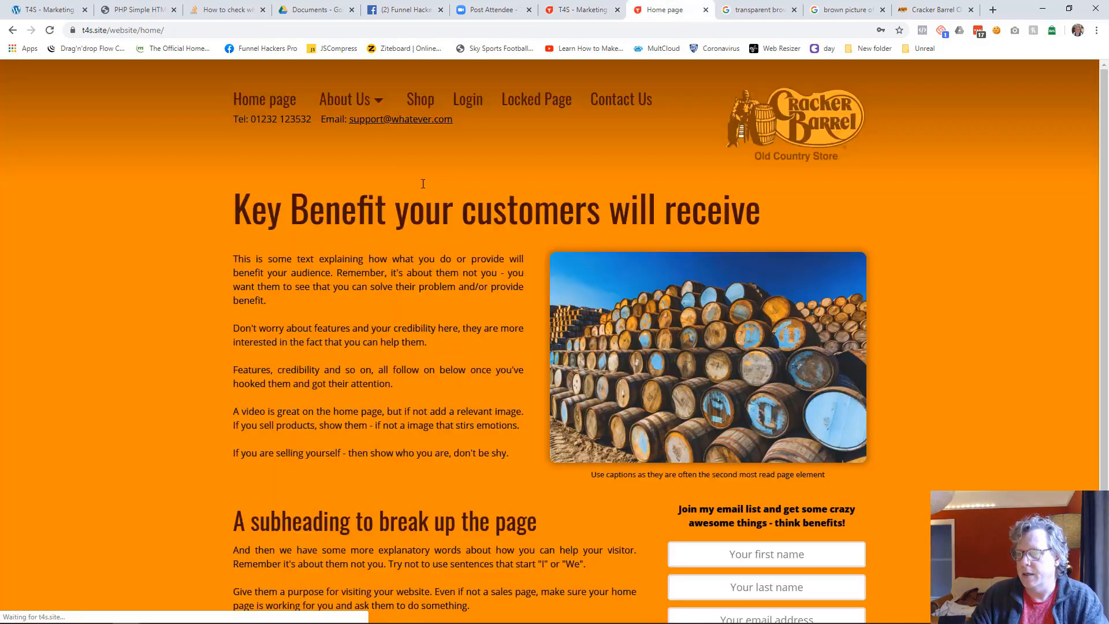
{"action": "mouse_move", "coordinate": [347, 101]}
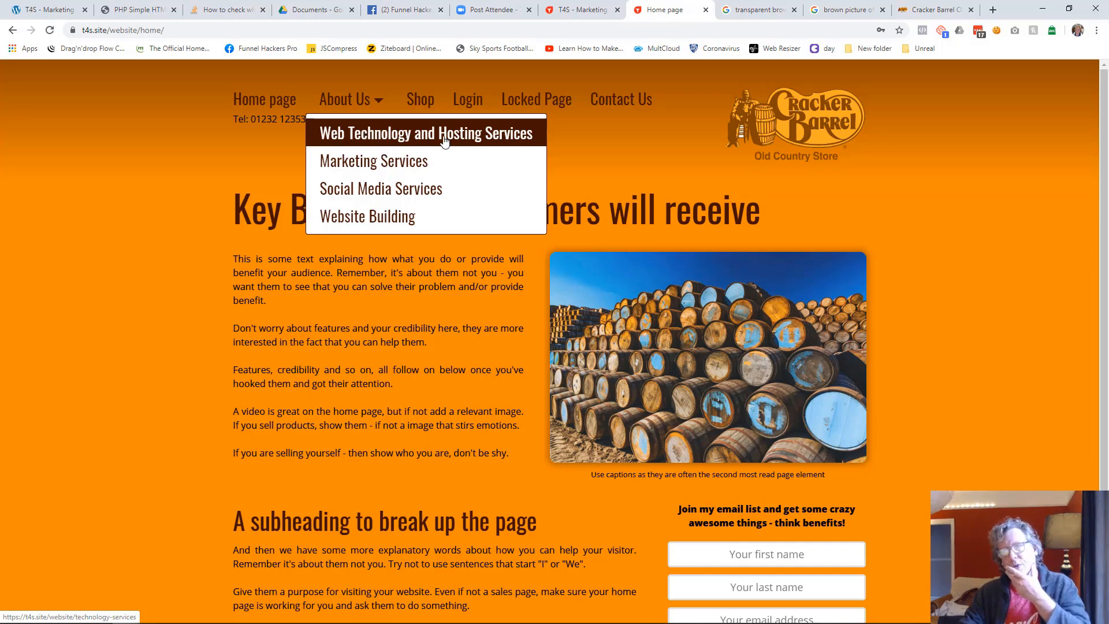
Return to the funnel's page list and give the Web Technology and Hosting Services page the navigation label "Technology Services"
{"action": "left_click", "coordinate": [572, 14]}
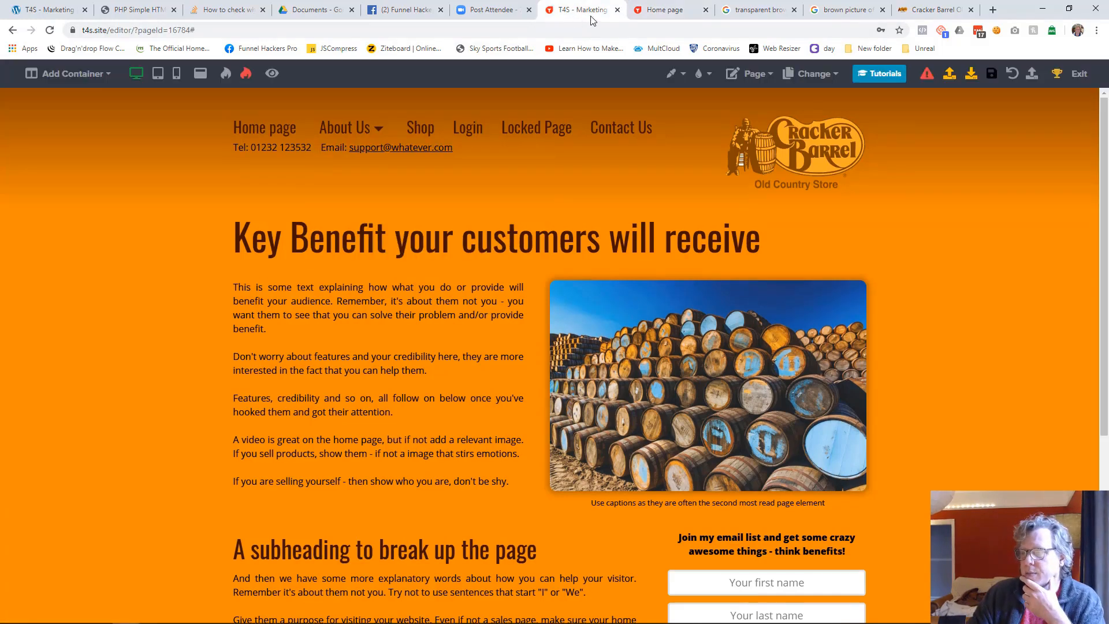
{"action": "left_click", "coordinate": [1077, 73]}
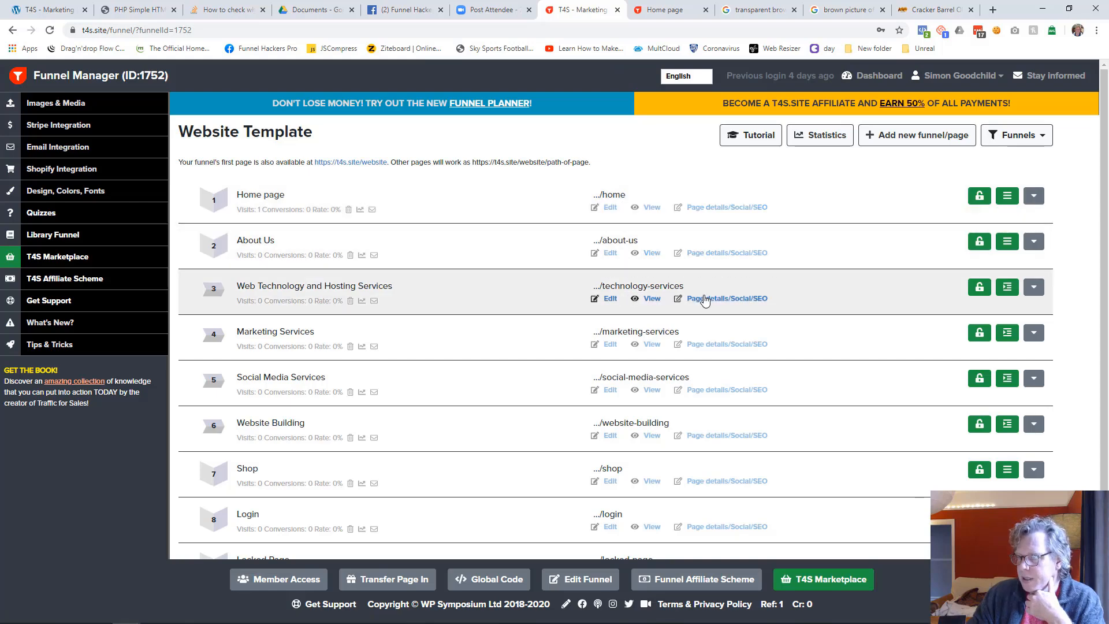
{"action": "left_click", "coordinate": [702, 298]}
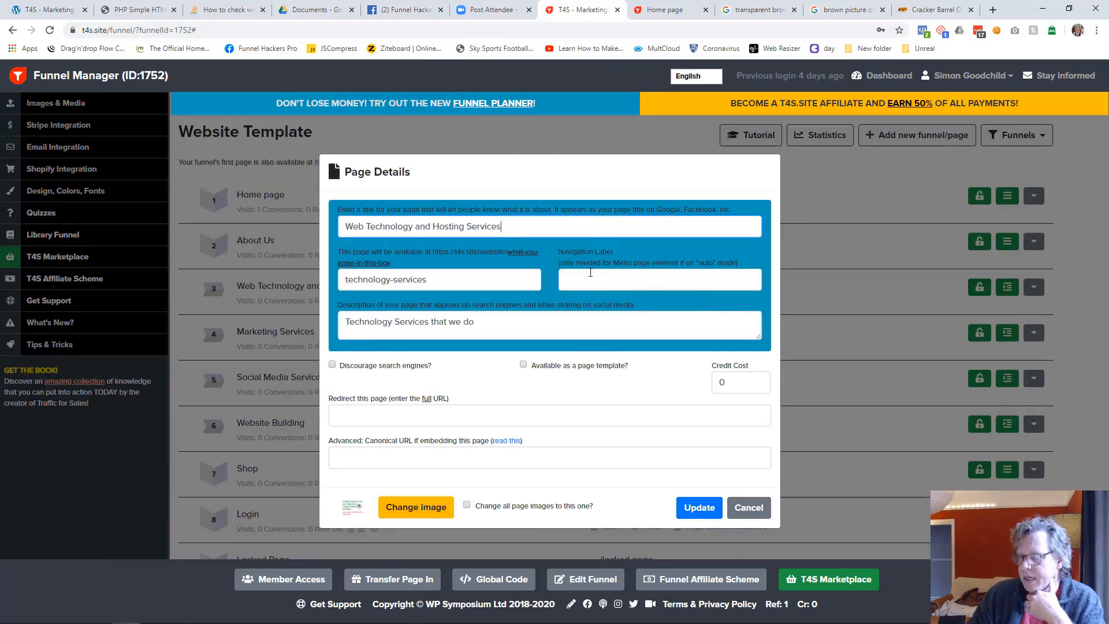
{"action": "left_click", "coordinate": [588, 277]}
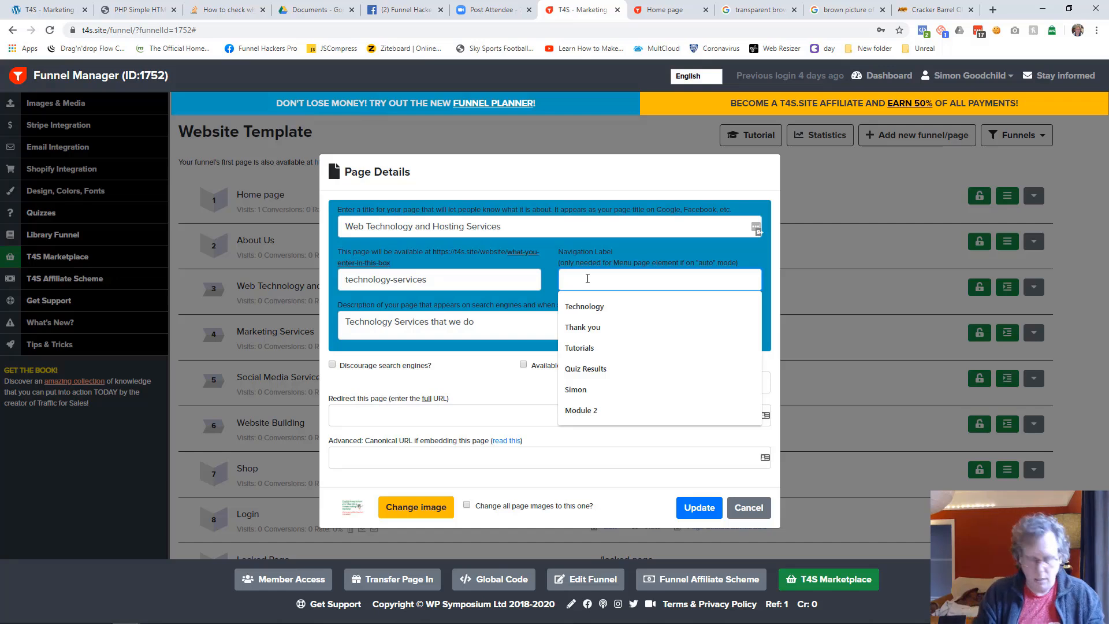
{"action": "type", "text": "Tech"}
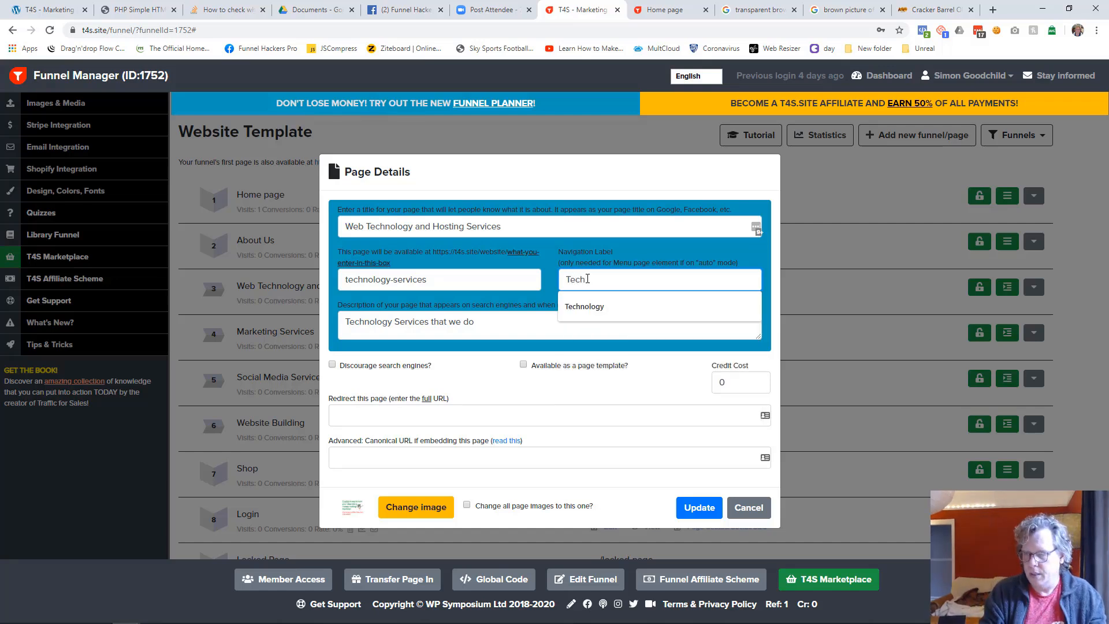
{"action": "type", "text": "nology Services"}
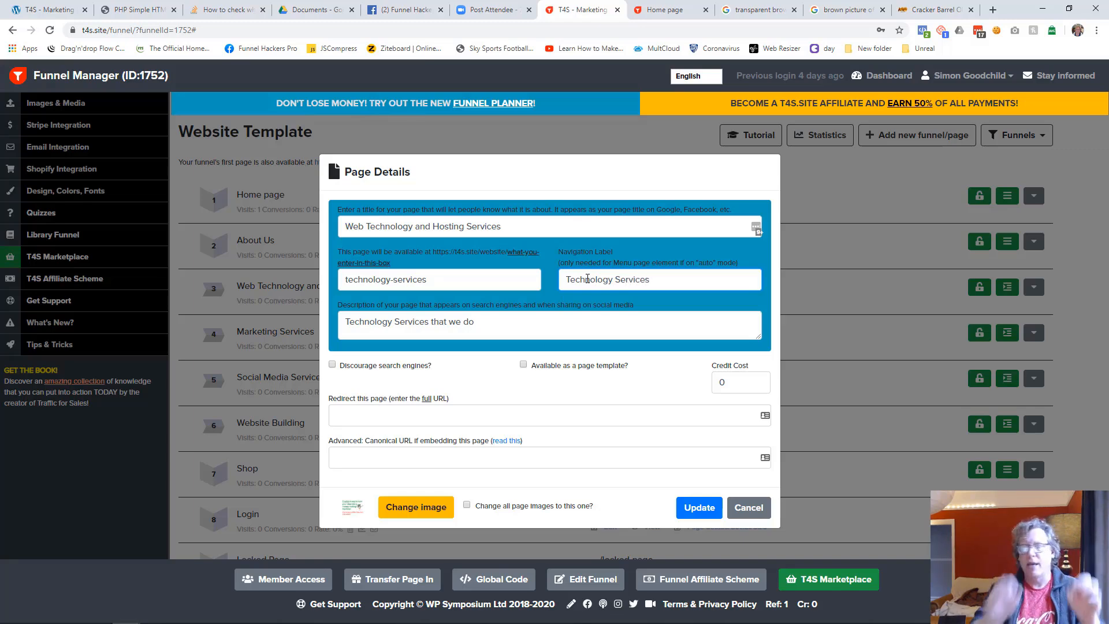
{"action": "left_click", "coordinate": [697, 508]}
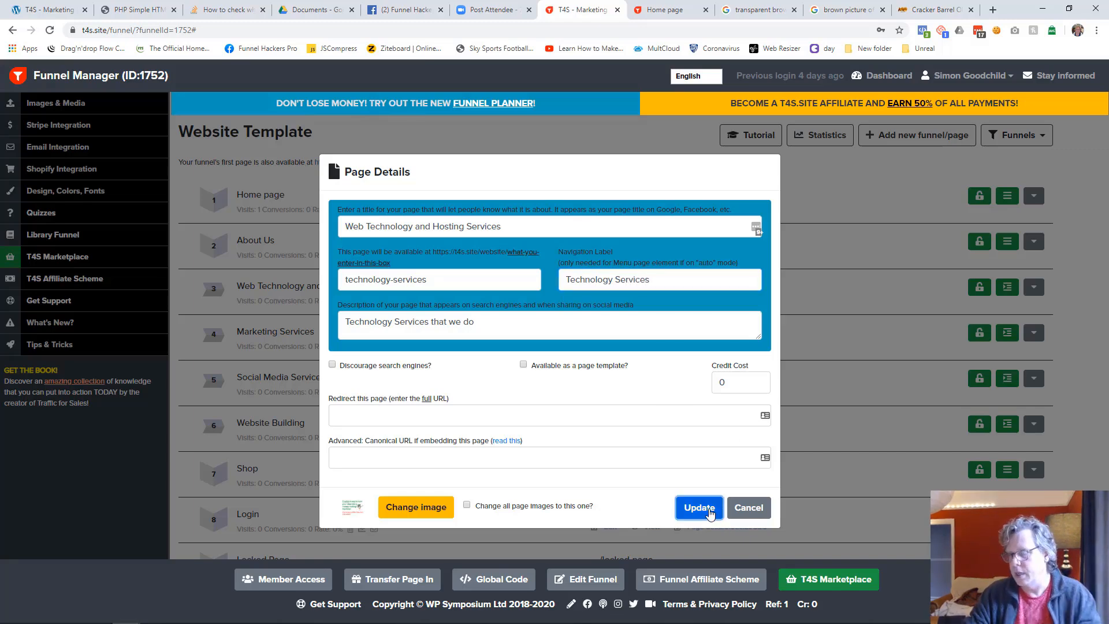
Re-save the Home page to refresh its menu, and open Technology Services from the About Us submenu on the live page
{"action": "left_click", "coordinate": [674, 10]}
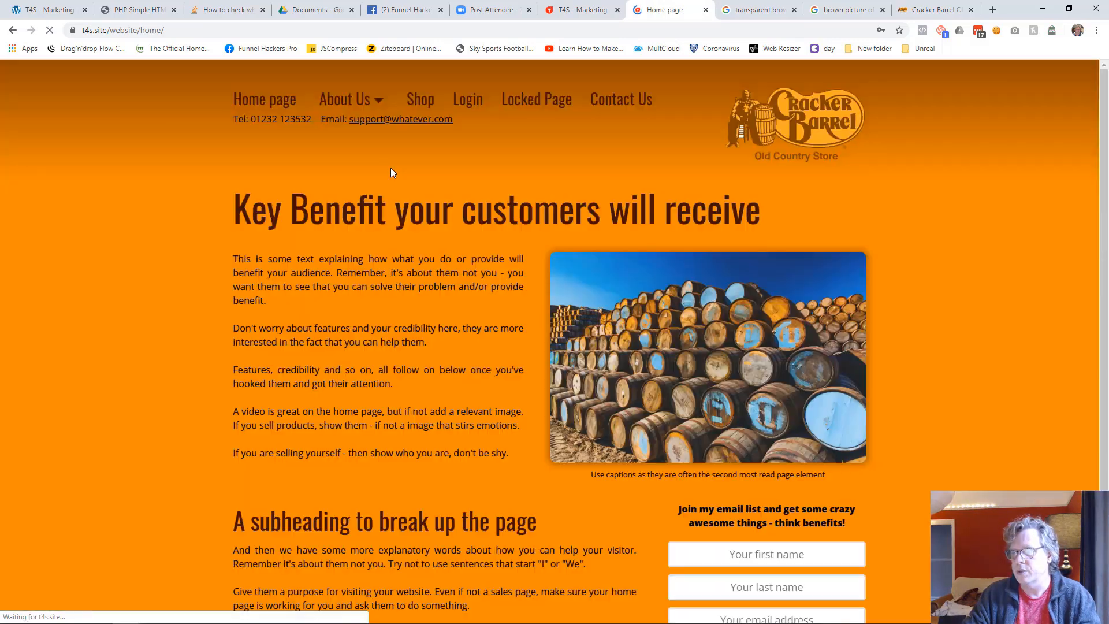
{"action": "mouse_move", "coordinate": [374, 100]}
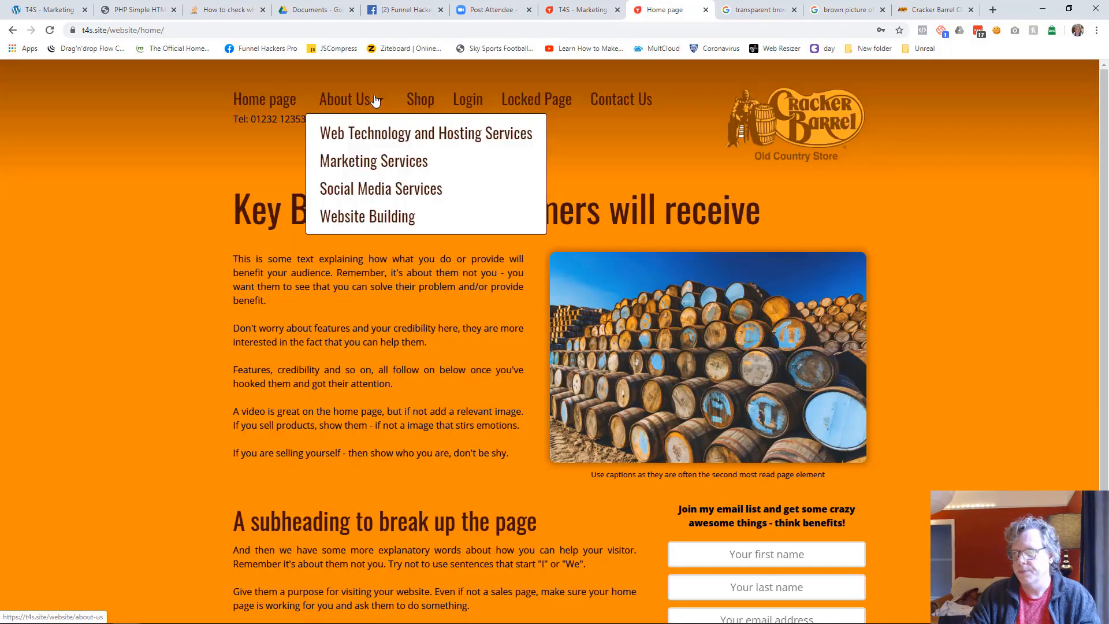
{"action": "left_click", "coordinate": [582, 12]}
{"action": "left_click", "coordinate": [611, 207]}
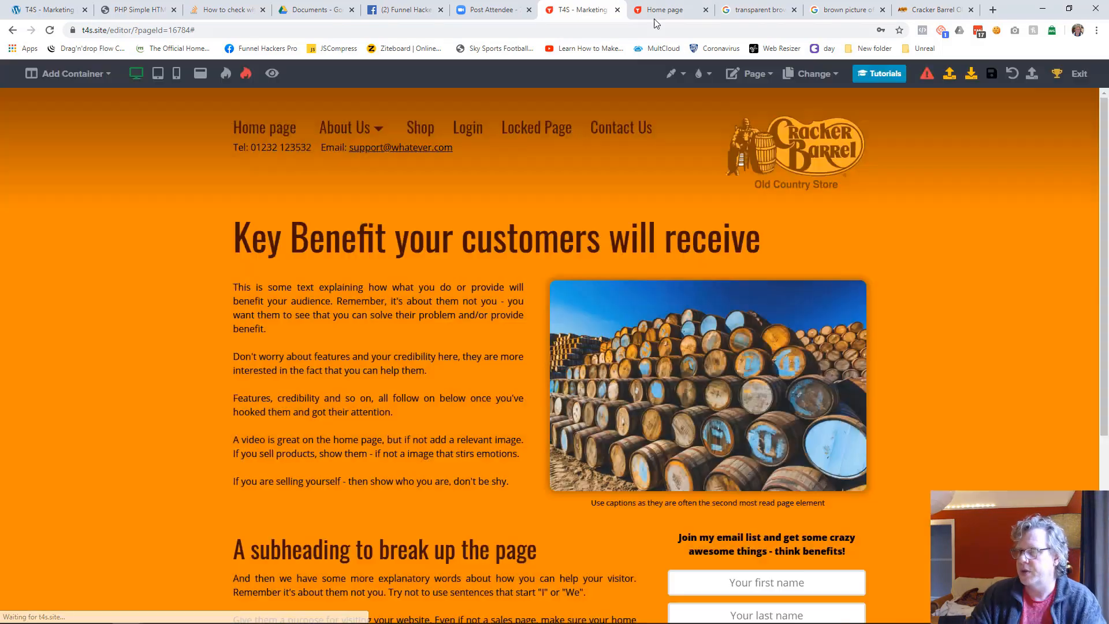
{"action": "left_click", "coordinate": [661, 10]}
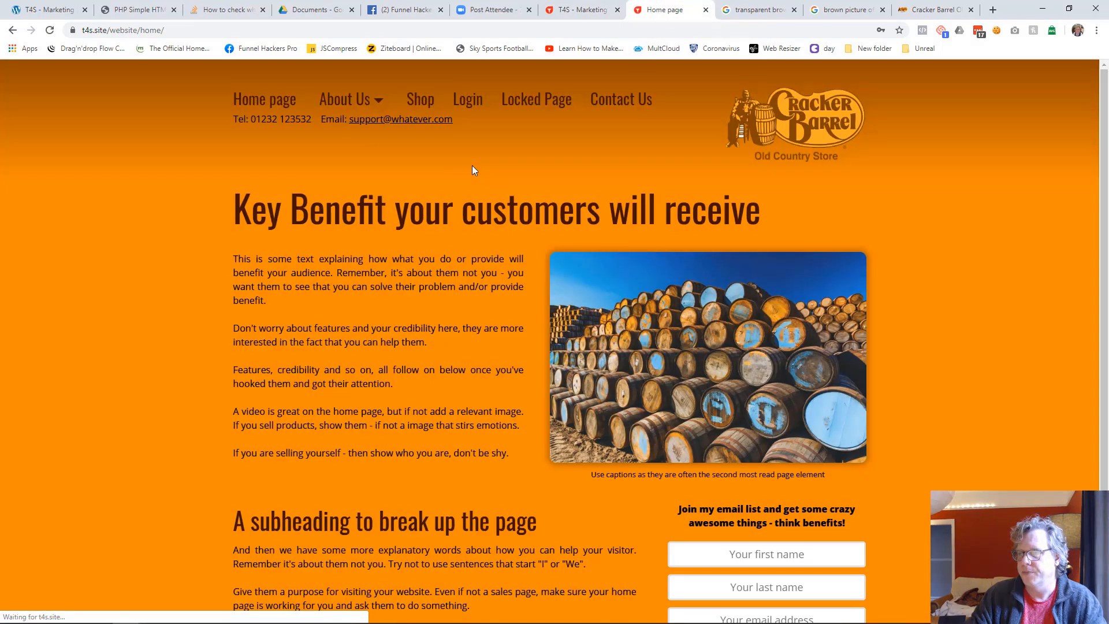
{"action": "mouse_move", "coordinate": [367, 104]}
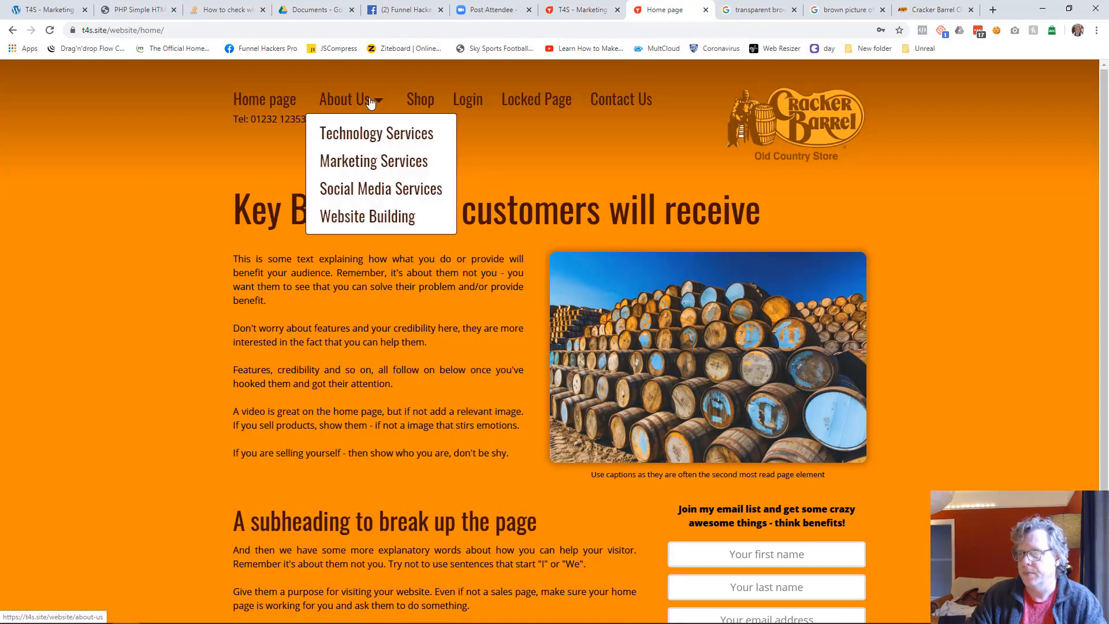
{"action": "left_click", "coordinate": [380, 134]}
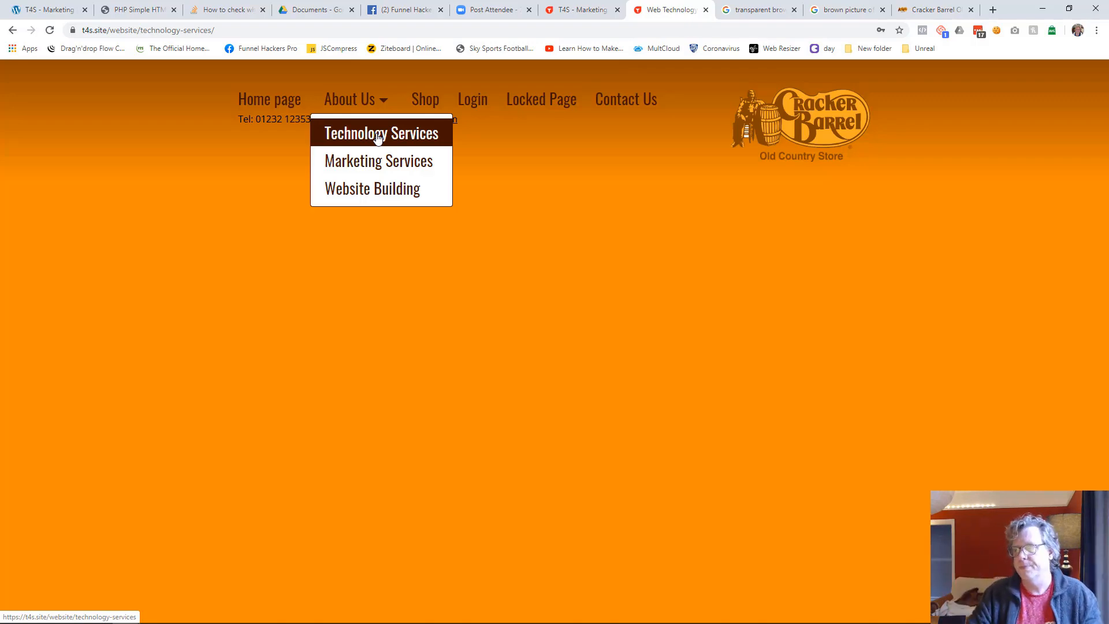
Open the Marketing Services page in the editor and add a container to it
{"action": "left_click", "coordinate": [598, 10]}
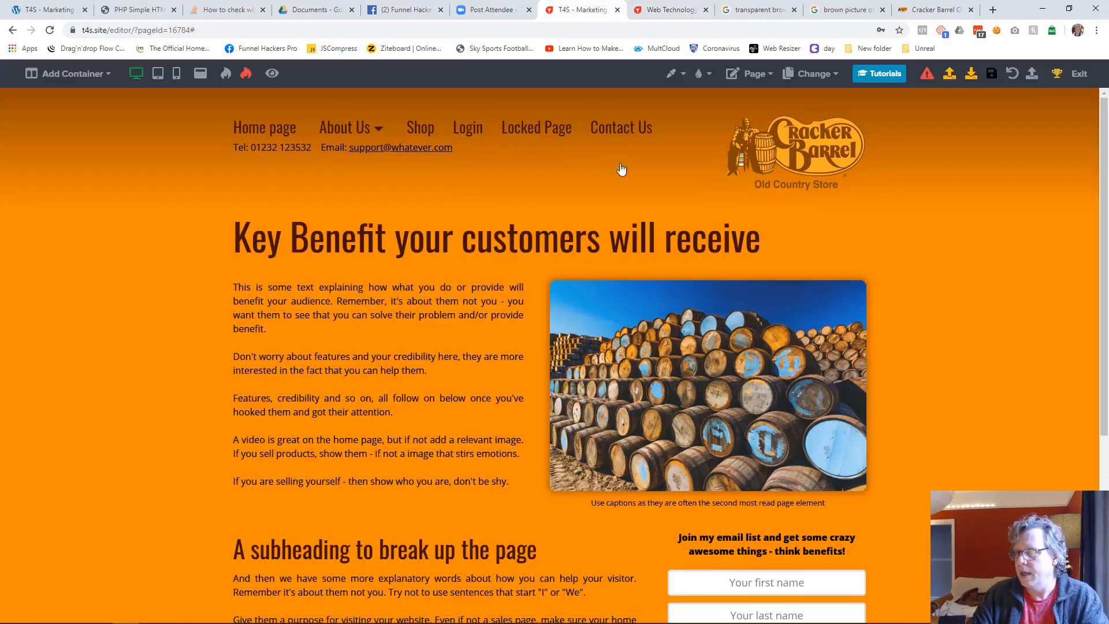
{"action": "left_click", "coordinate": [825, 79]}
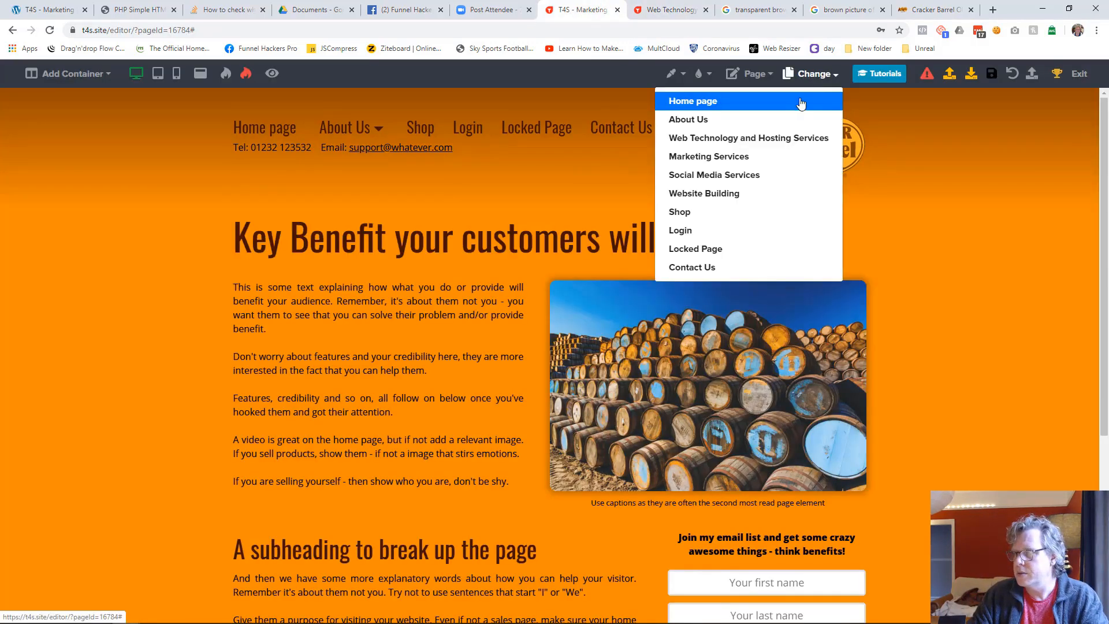
{"action": "left_click", "coordinate": [728, 157]}
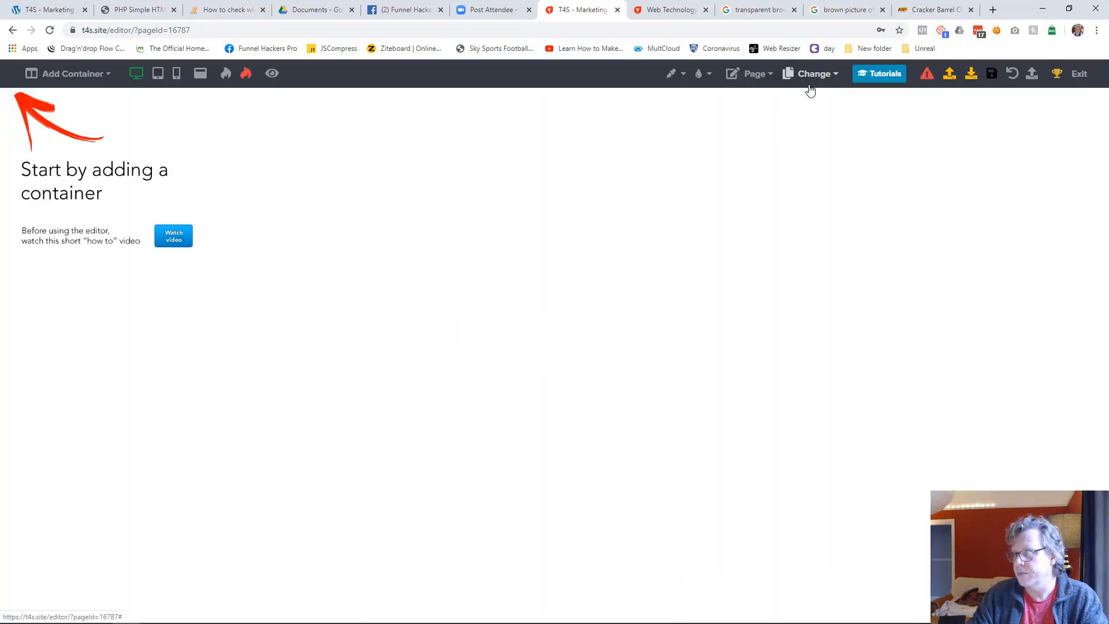
{"action": "left_click", "coordinate": [86, 74]}
{"action": "left_click", "coordinate": [89, 102]}
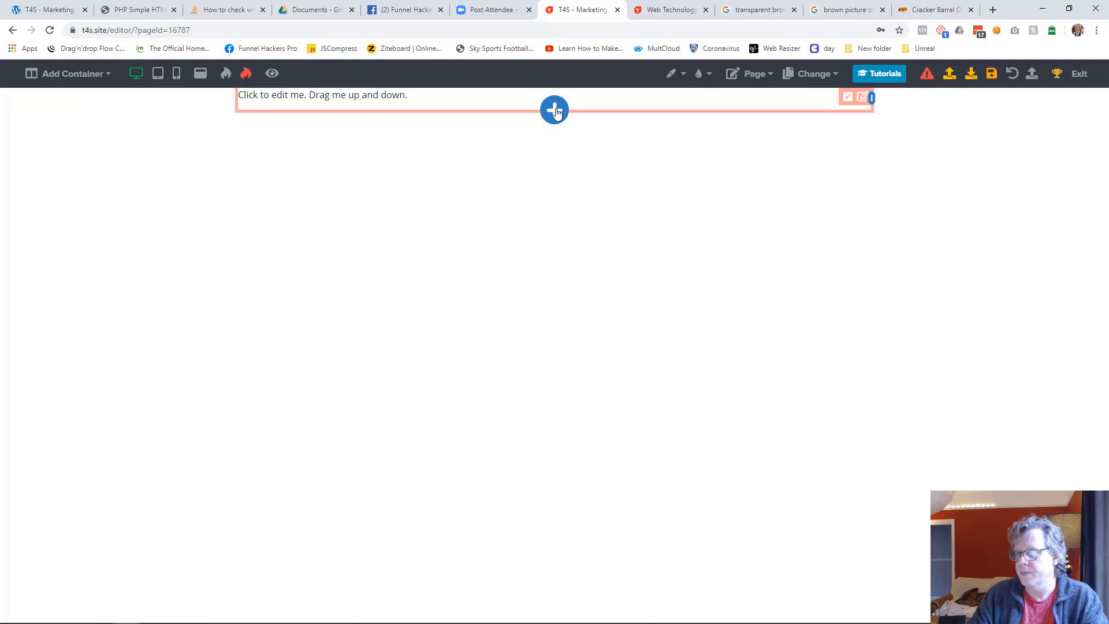
Insert the "Website Header" library content below the new container on the Marketing Services page
{"action": "left_click", "coordinate": [553, 113]}
{"action": "scroll", "coordinate": [1058, 392], "scroll_direction": "down", "scroll_amount": 3}
{"action": "scroll", "coordinate": [1057, 485], "scroll_direction": "down", "scroll_amount": 3}
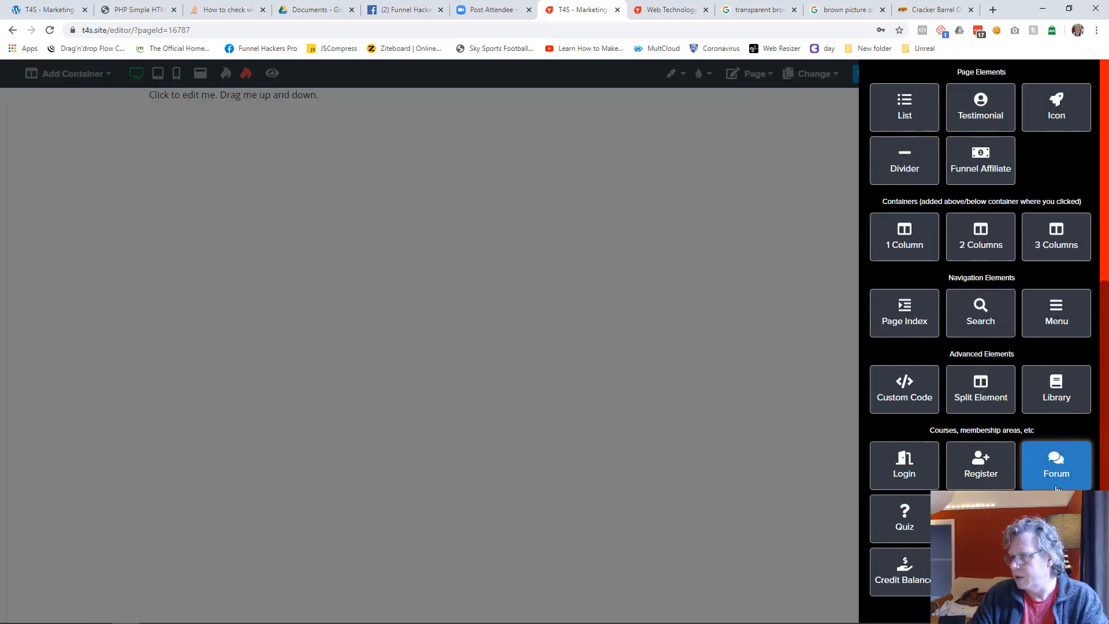
{"action": "left_click", "coordinate": [1056, 396]}
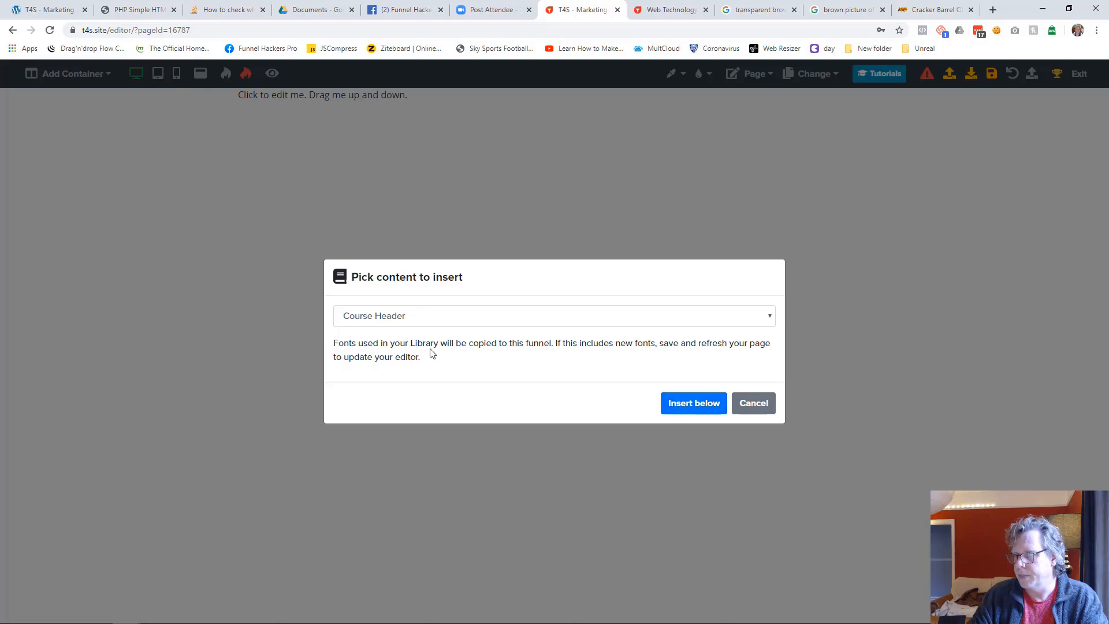
{"action": "left_click", "coordinate": [404, 318]}
{"action": "left_click", "coordinate": [577, 528]}
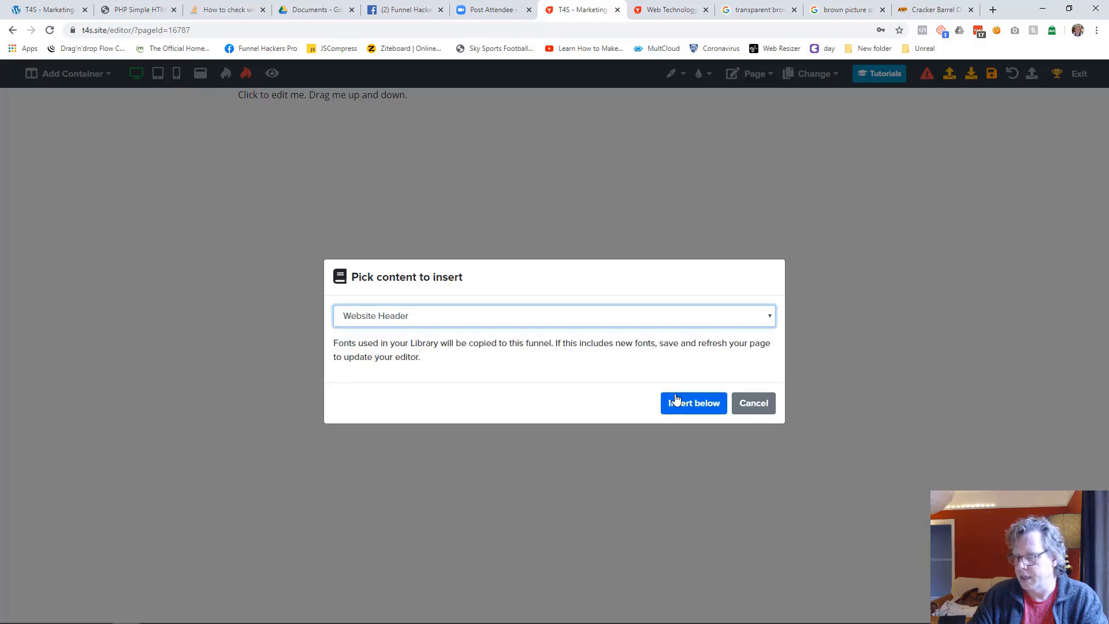
{"action": "left_click", "coordinate": [676, 398]}
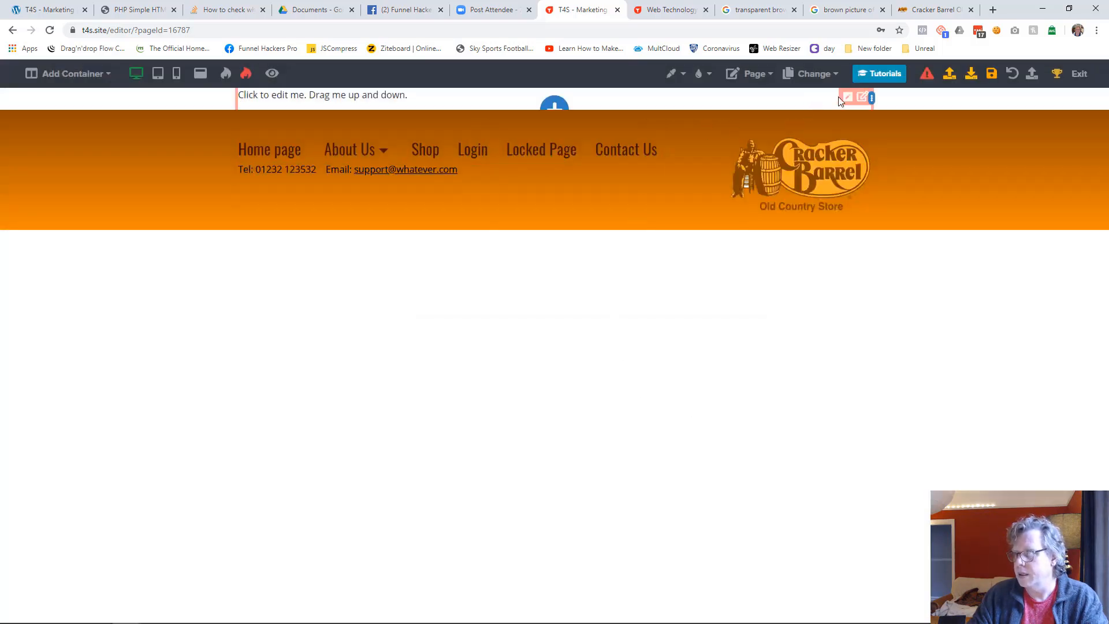
Delete the placeholder container above the inserted header
{"action": "left_click", "coordinate": [876, 98]}
{"action": "left_click", "coordinate": [1015, 78]}
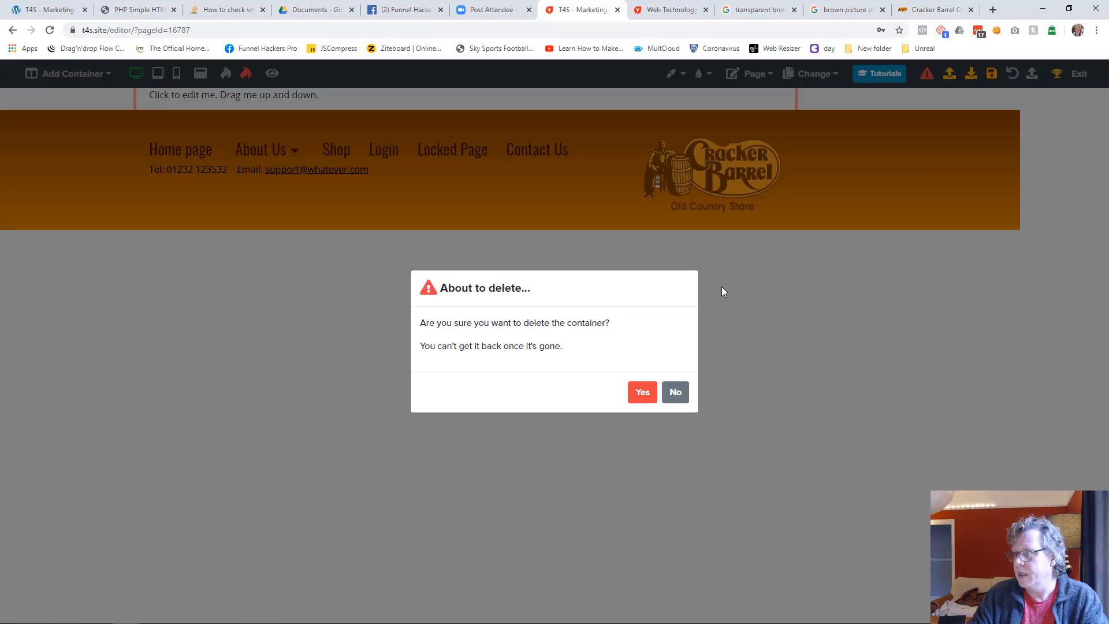
{"action": "left_click", "coordinate": [639, 390]}
Set the Marketing Services page's background color to orange and save the page
{"action": "left_click", "coordinate": [674, 73]}
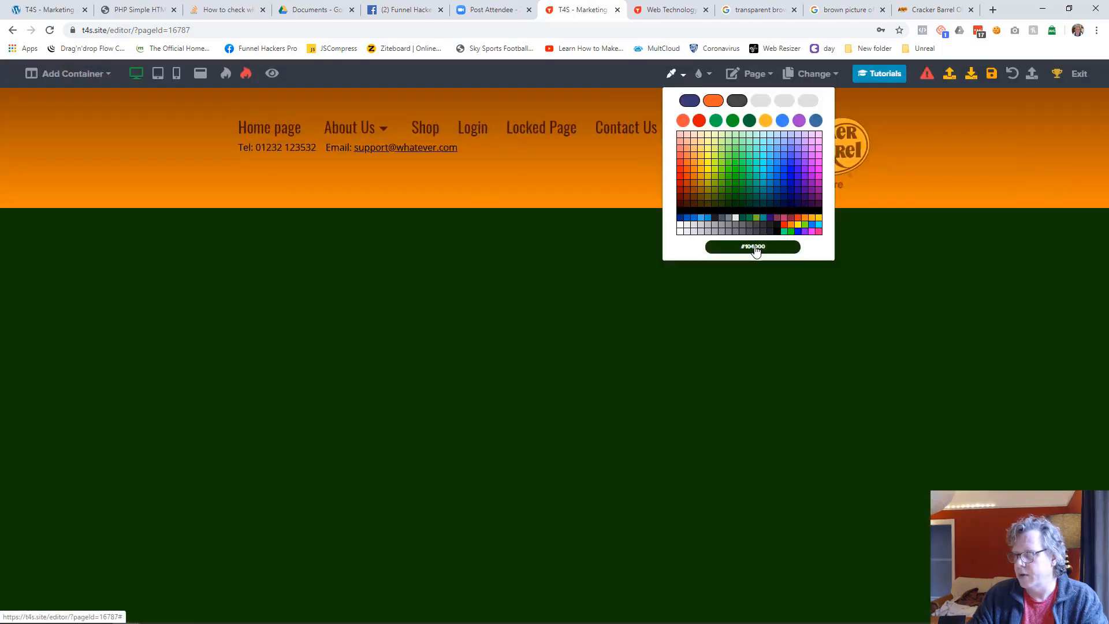
{"action": "left_click", "coordinate": [806, 219]}
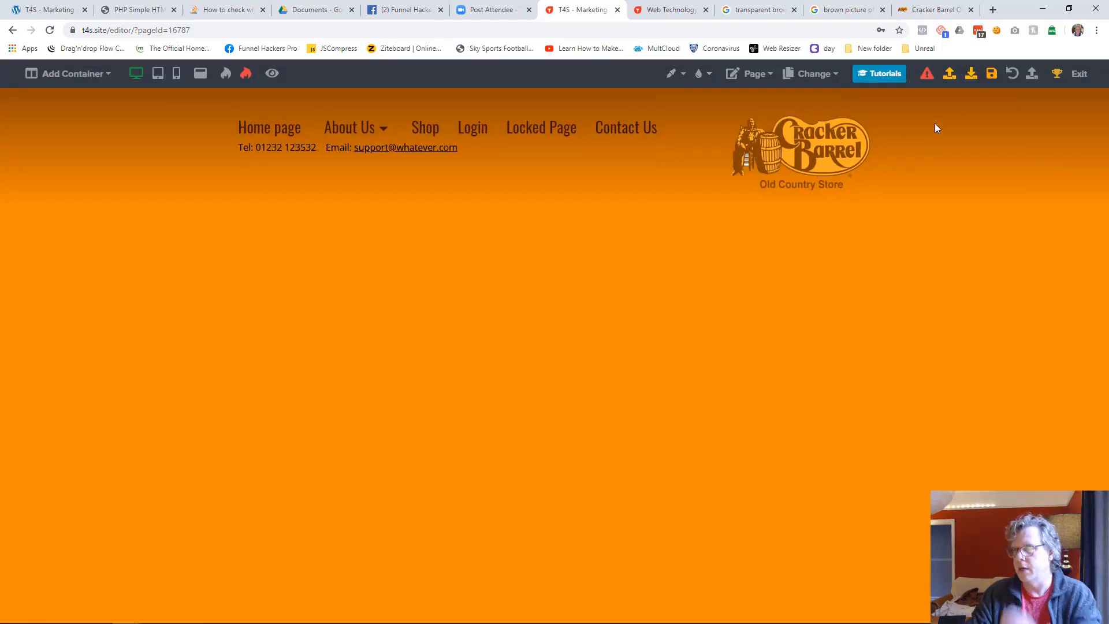
{"action": "left_click", "coordinate": [991, 74]}
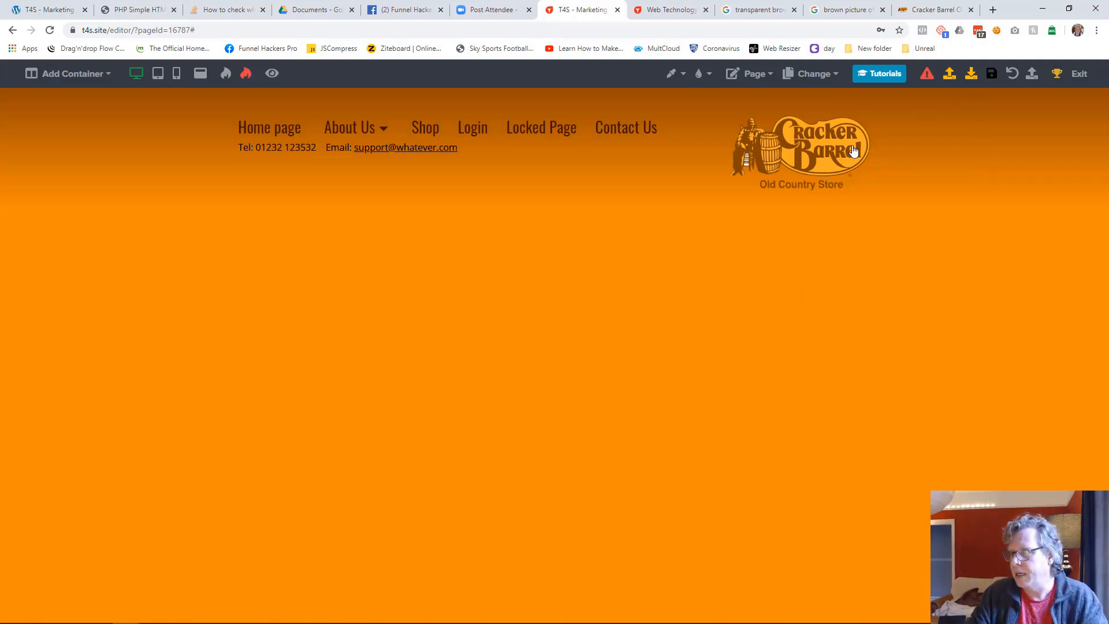
Set the header container's gradient angle to 180 and save the Marketing Services page
{"action": "mouse_move", "coordinate": [861, 125]}
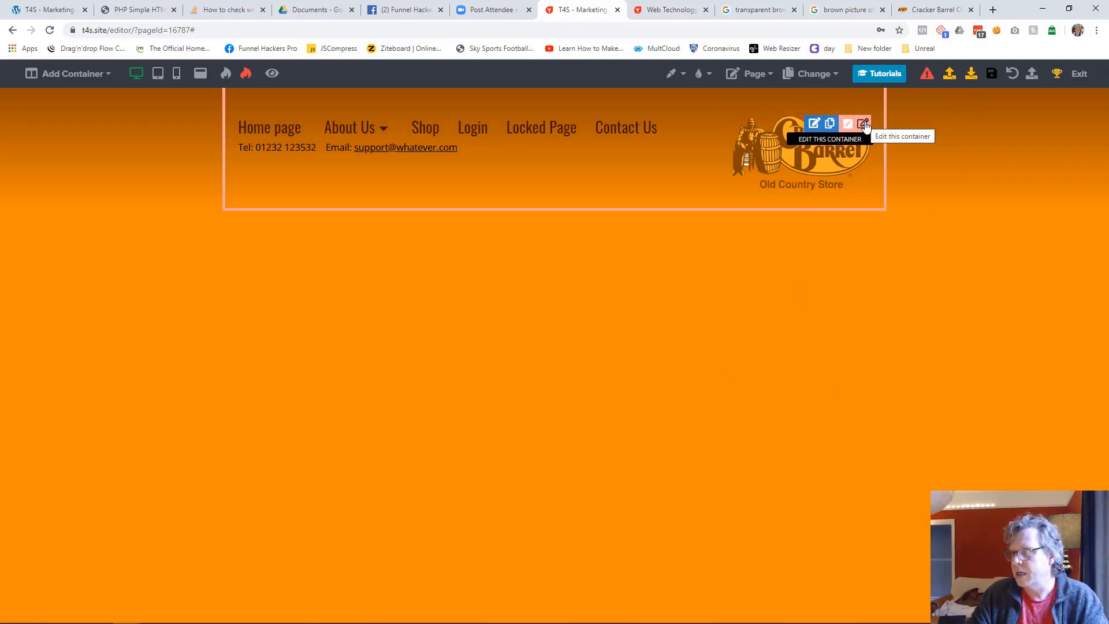
{"action": "left_click", "coordinate": [863, 125]}
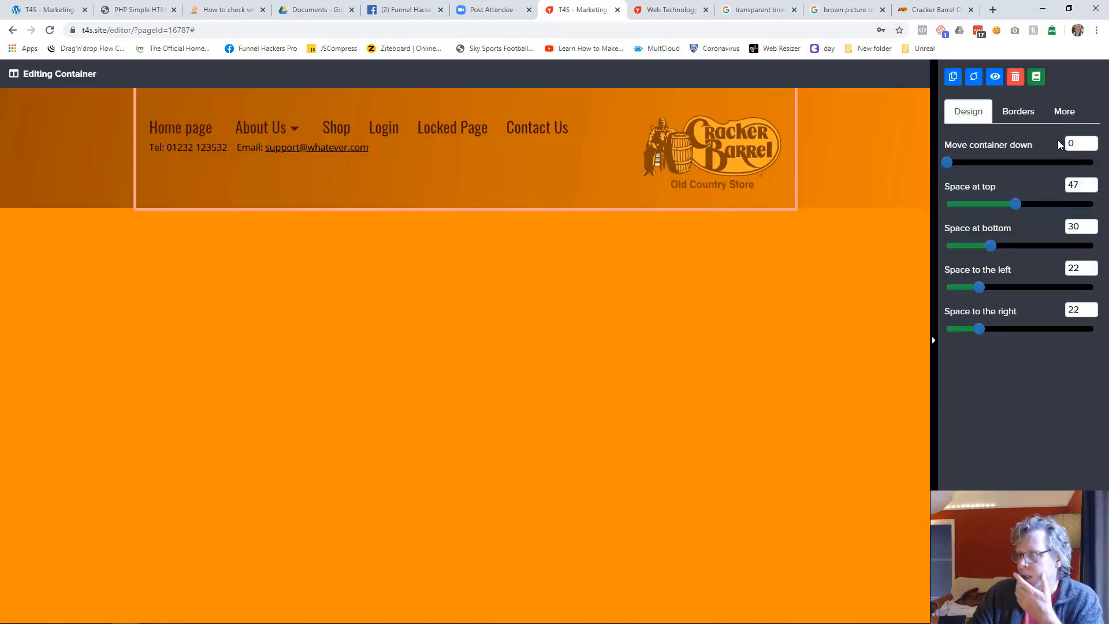
{"action": "left_click", "coordinate": [1075, 112]}
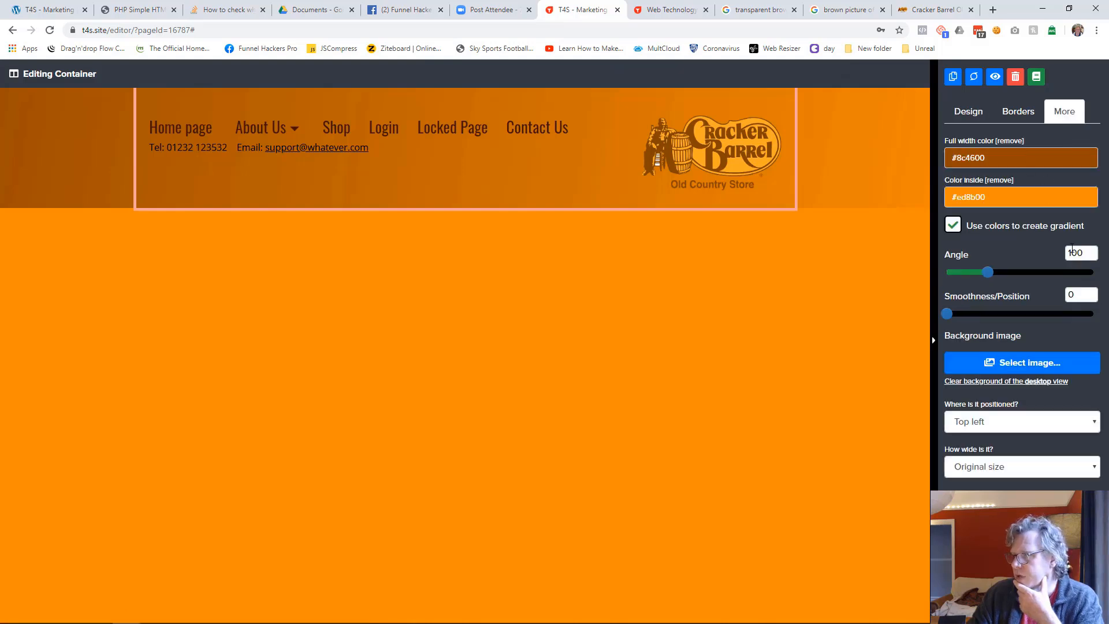
{"action": "type", "text": "180"}
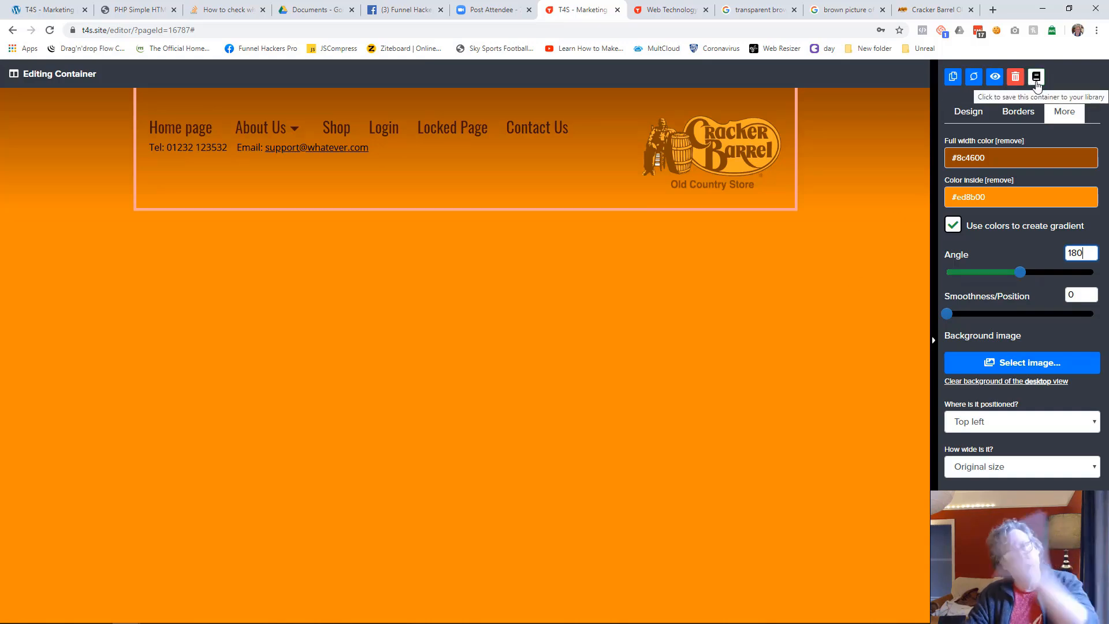
{"action": "left_click", "coordinate": [696, 332]}
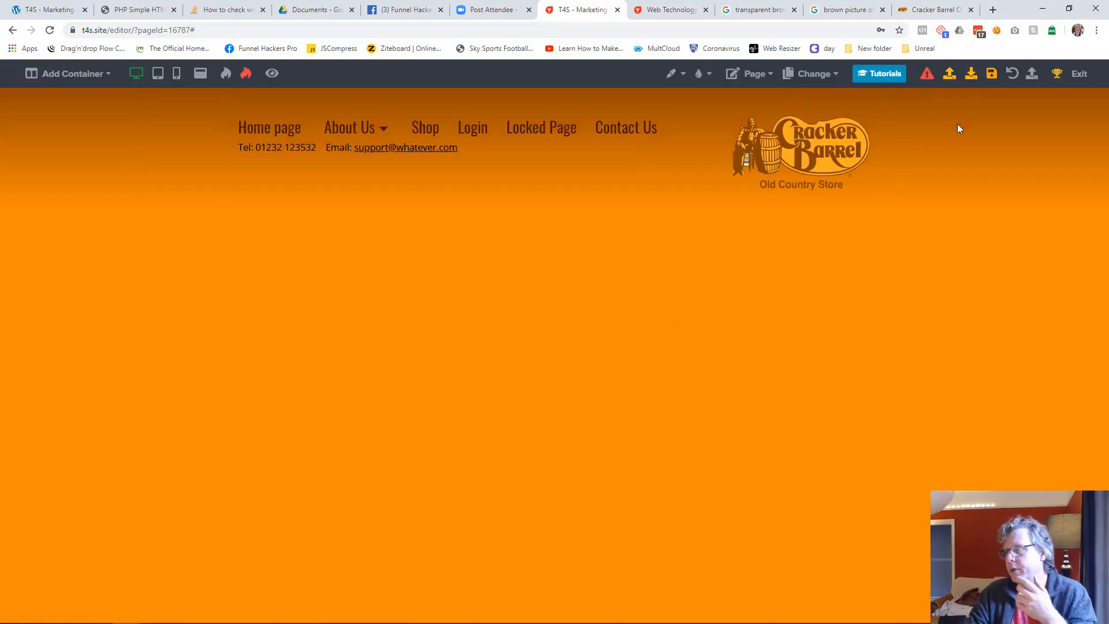
{"action": "left_click", "coordinate": [990, 74]}
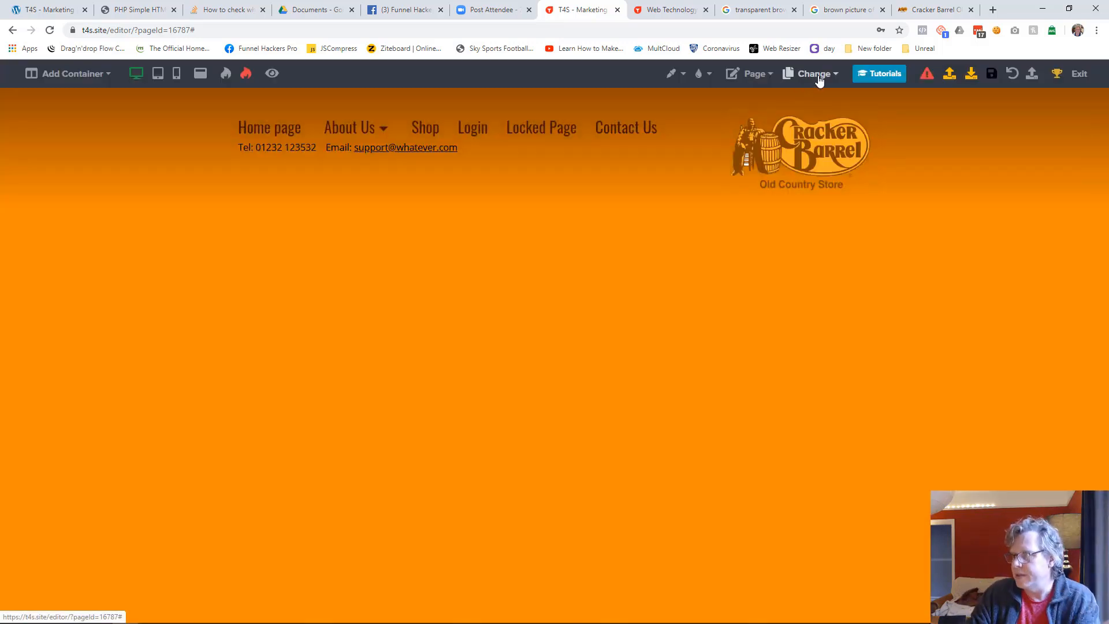
Open the Social Media Services page in the editor to check whether it has the header
{"action": "left_click", "coordinate": [818, 75]}
{"action": "left_click", "coordinate": [735, 176]}
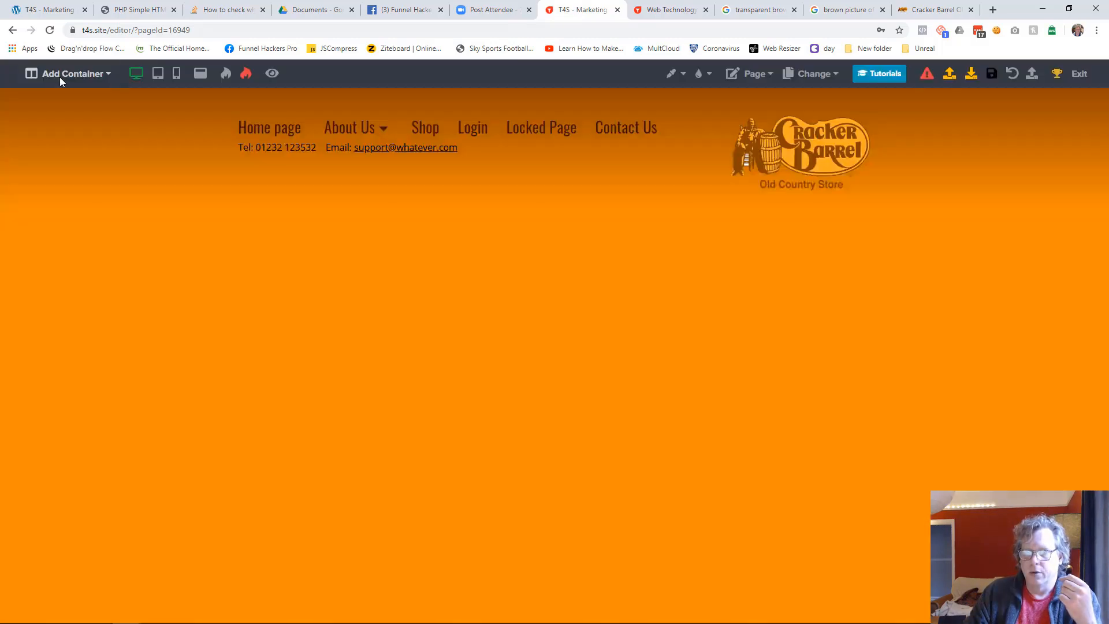
{"action": "left_click", "coordinate": [61, 74]}
Open the Website Building page in the editor and add a one-column container
{"action": "left_click", "coordinate": [813, 76]}
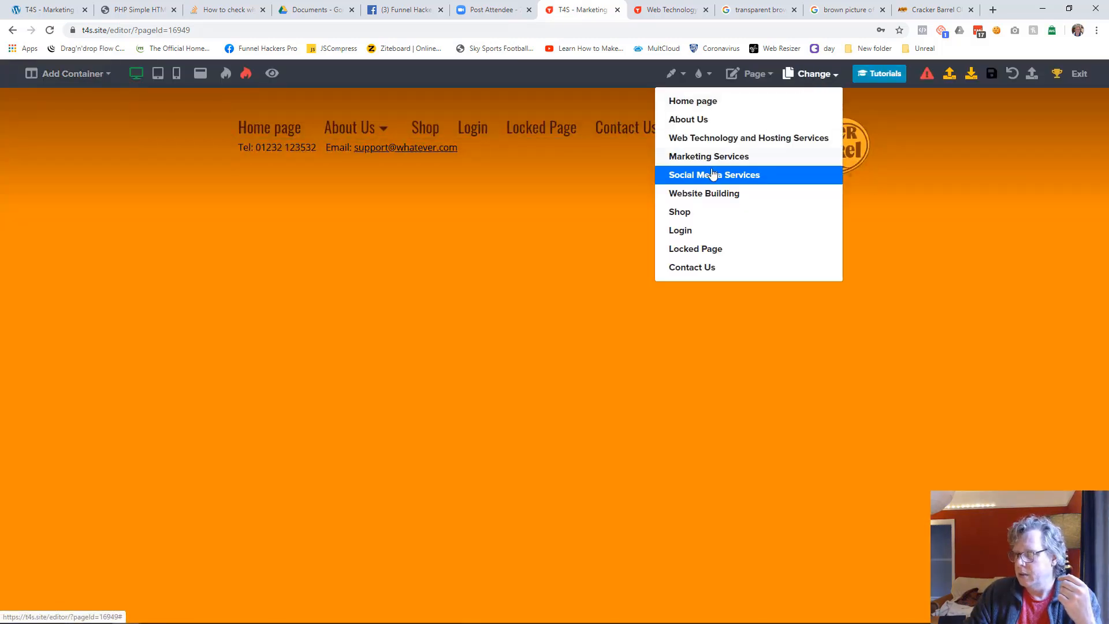
{"action": "left_click", "coordinate": [710, 197]}
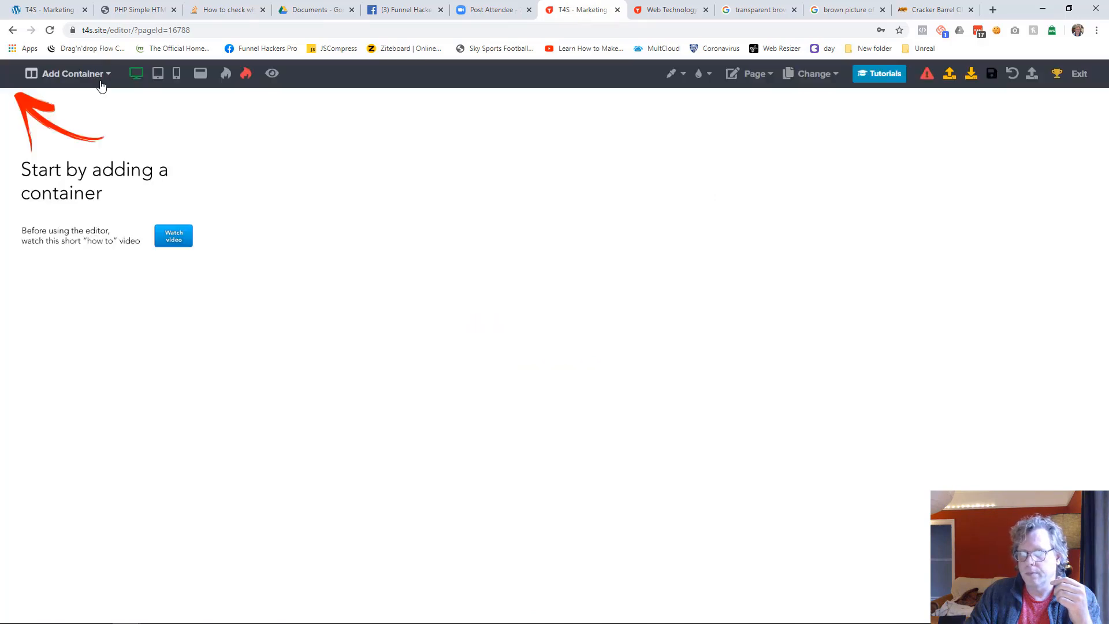
{"action": "left_click", "coordinate": [103, 75]}
{"action": "left_click", "coordinate": [95, 103]}
Insert the Website Header content from the library below the placeholder text on the Website Building page
{"action": "left_click", "coordinate": [556, 105]}
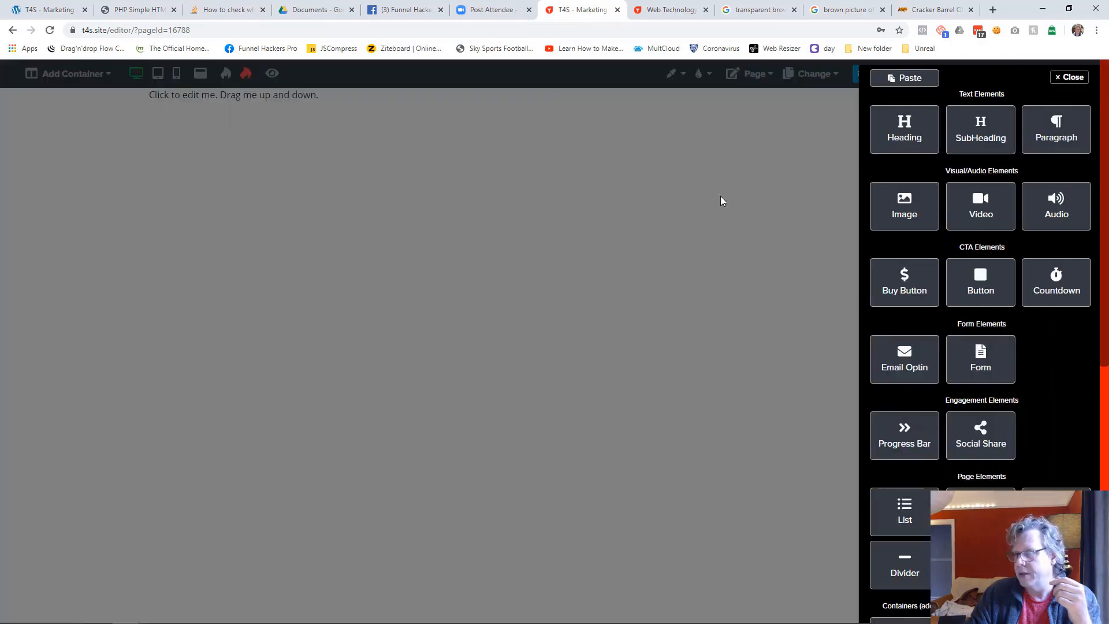
{"action": "scroll", "coordinate": [958, 368], "scroll_direction": "down", "scroll_amount": 5}
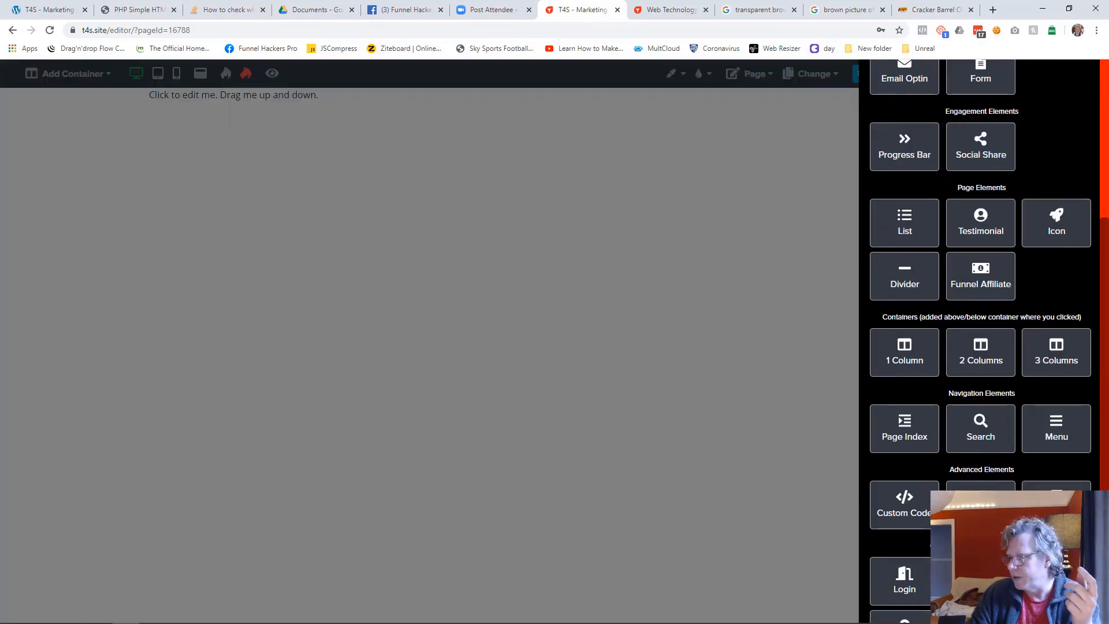
{"action": "left_click", "coordinate": [1057, 498]}
{"action": "left_click", "coordinate": [414, 324]}
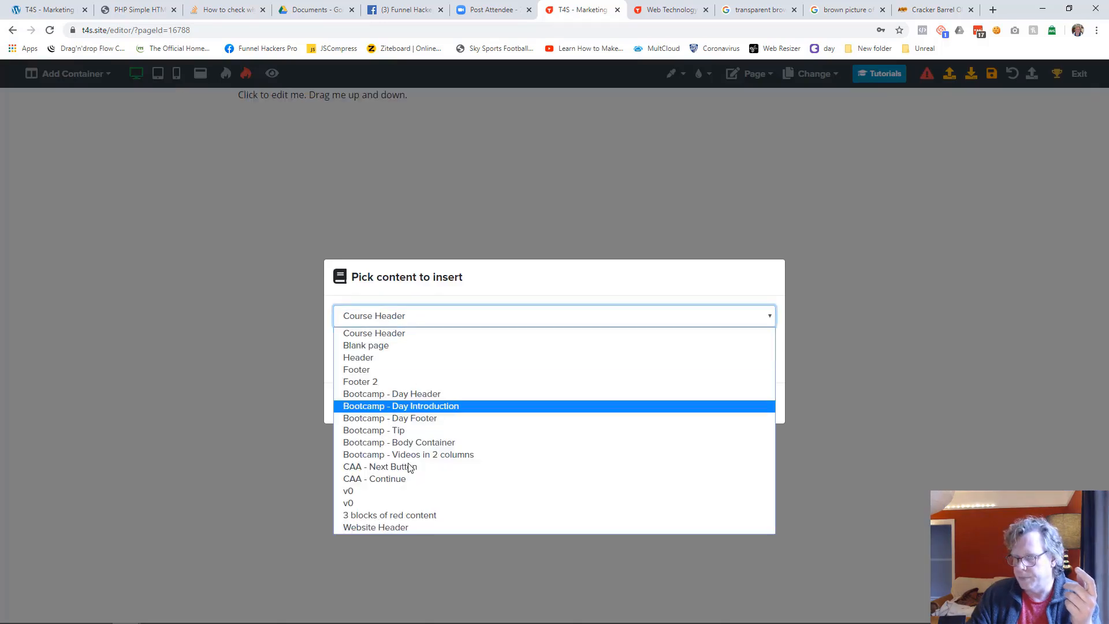
{"action": "left_click", "coordinate": [411, 528]}
{"action": "left_click", "coordinate": [693, 403]}
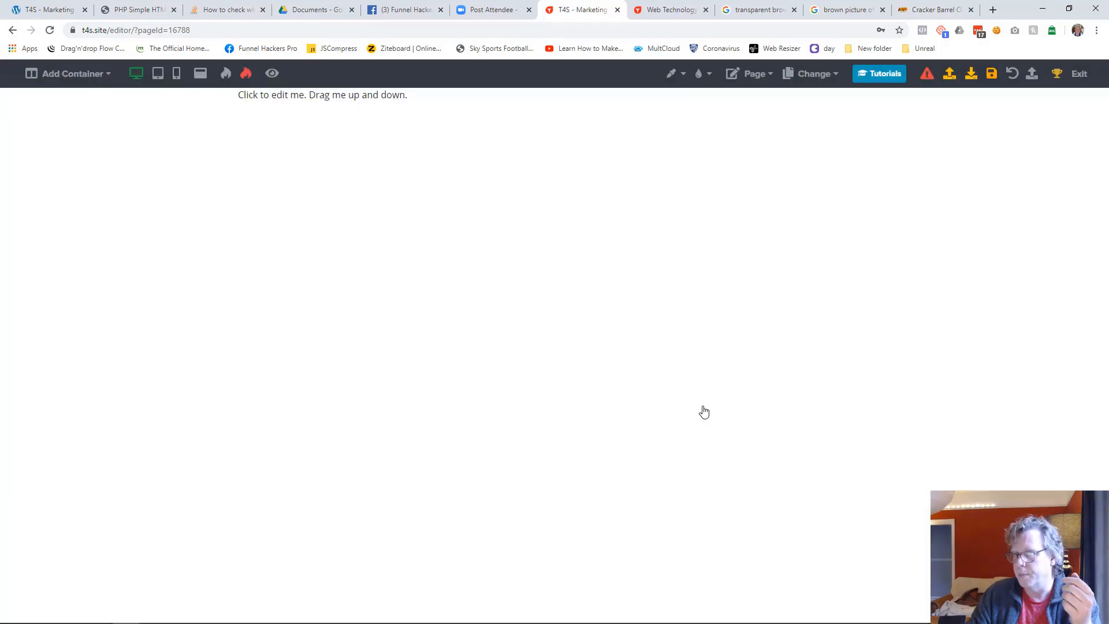
Delete the placeholder container above the header on the Website Building page
{"action": "mouse_move", "coordinate": [735, 102]}
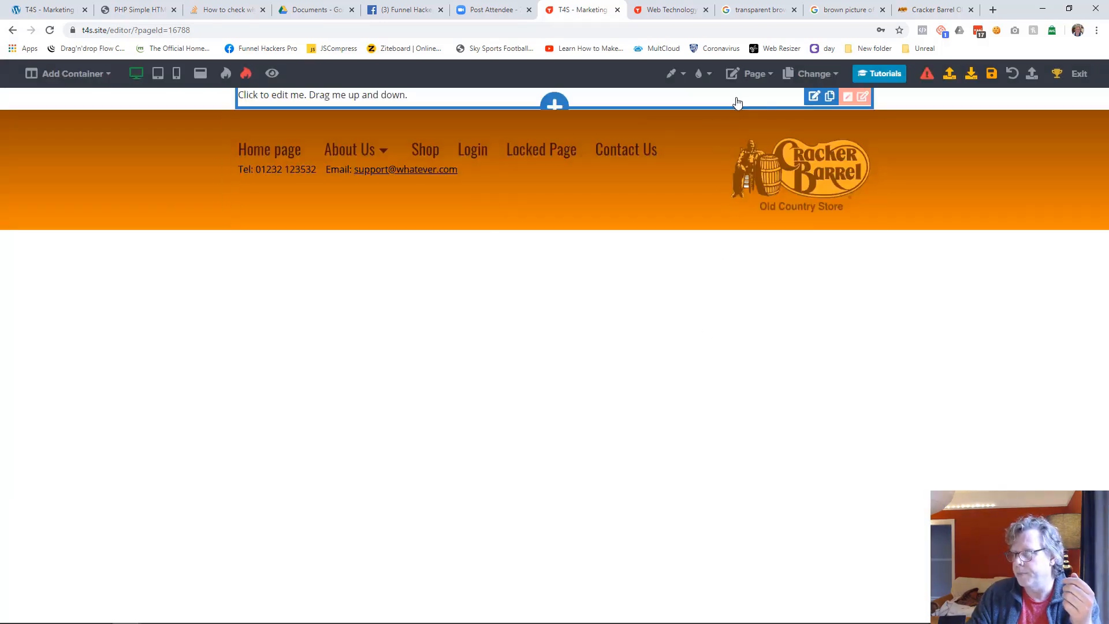
{"action": "left_click", "coordinate": [863, 99]}
{"action": "left_click", "coordinate": [1006, 81]}
{"action": "left_click", "coordinate": [642, 391]}
Set the Website Building page's background color to orange and save the page
{"action": "left_click", "coordinate": [752, 73]}
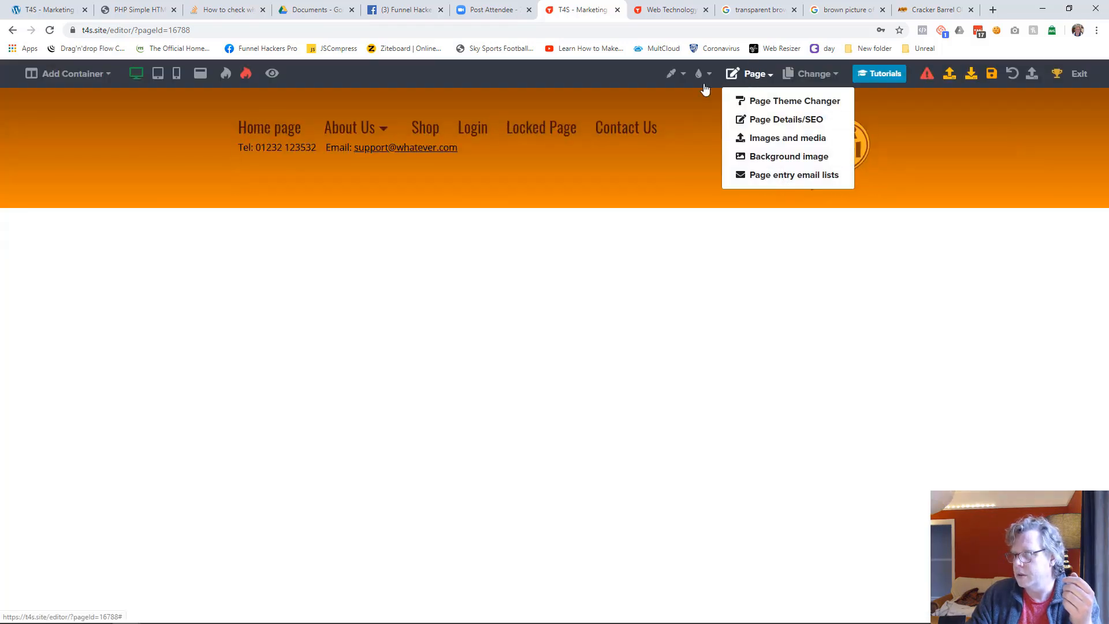
{"action": "left_click", "coordinate": [671, 73]}
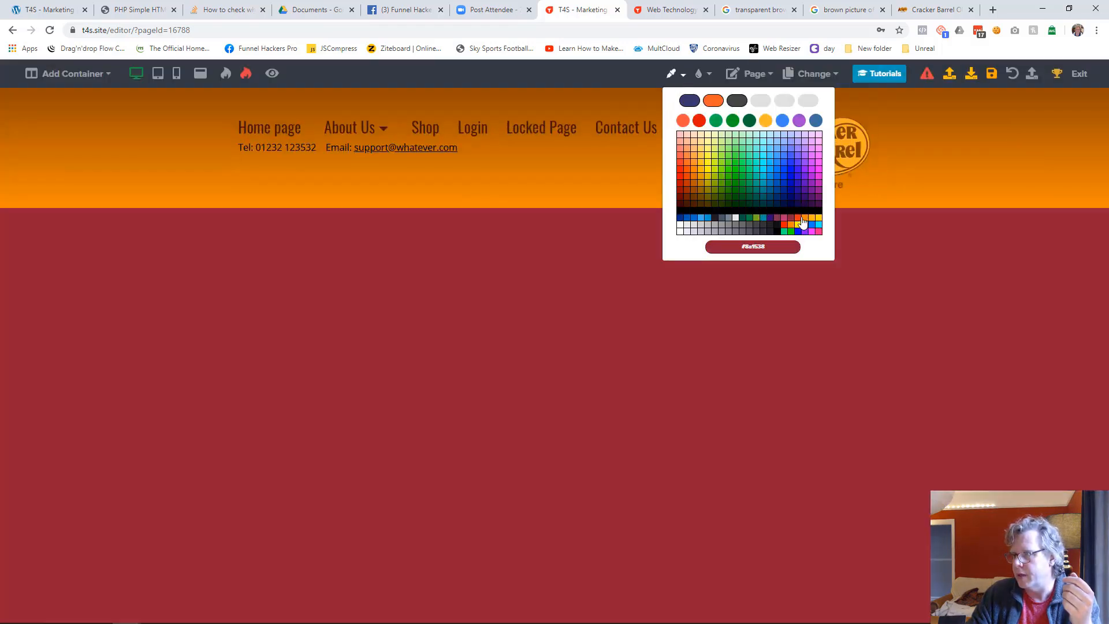
{"action": "left_click", "coordinate": [802, 222]}
{"action": "left_click", "coordinate": [991, 74]}
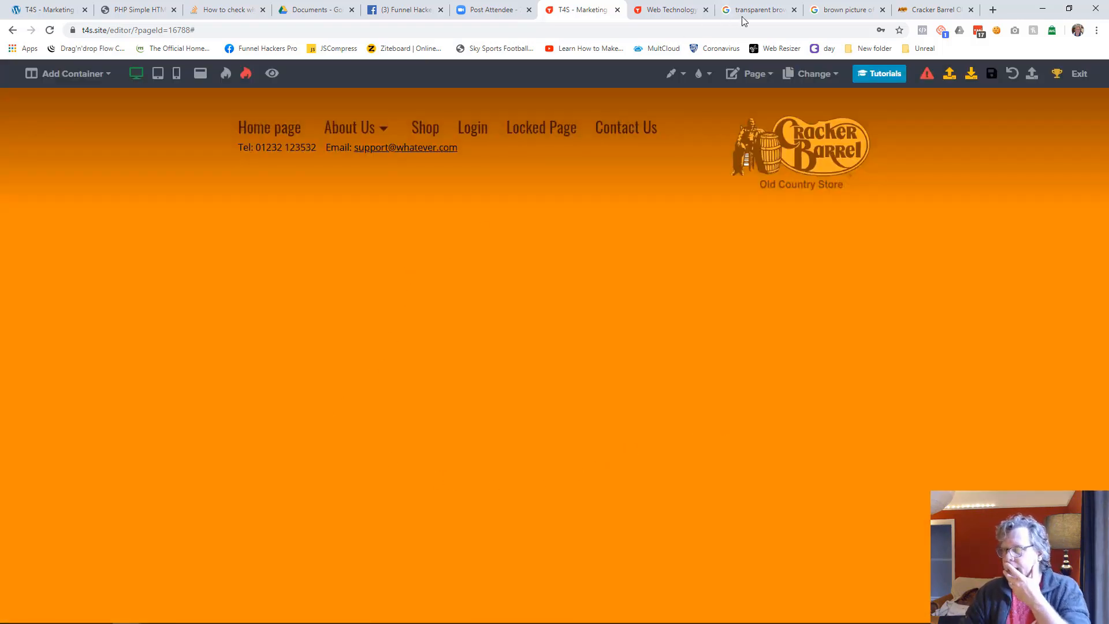
Open the Contact Us page in the editor and add a one-column container
{"action": "left_click", "coordinate": [807, 74]}
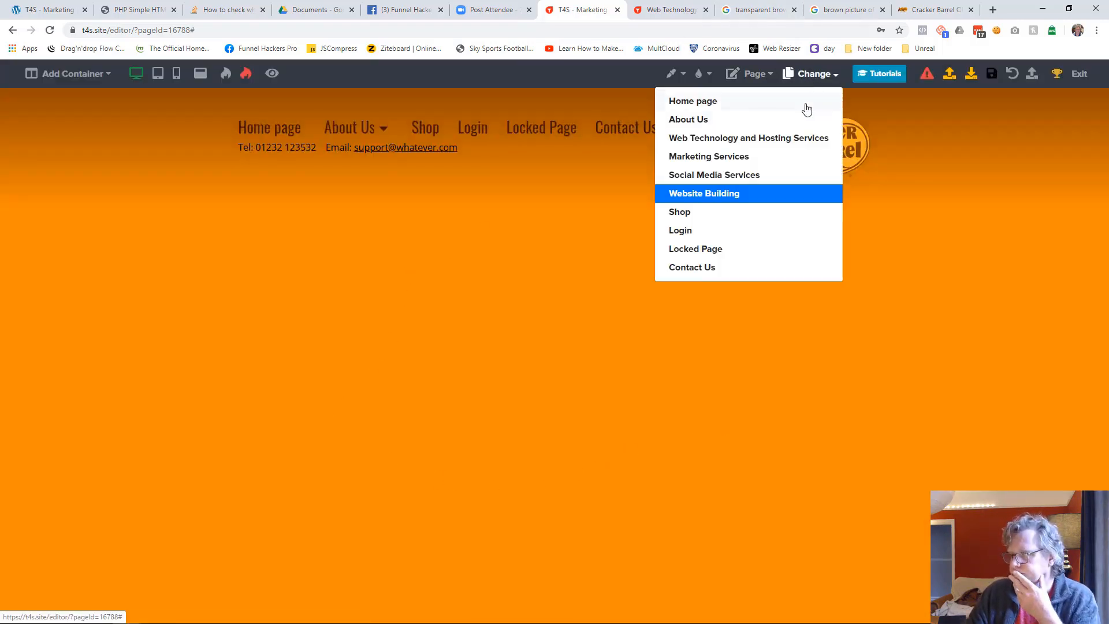
{"action": "left_click", "coordinate": [700, 269]}
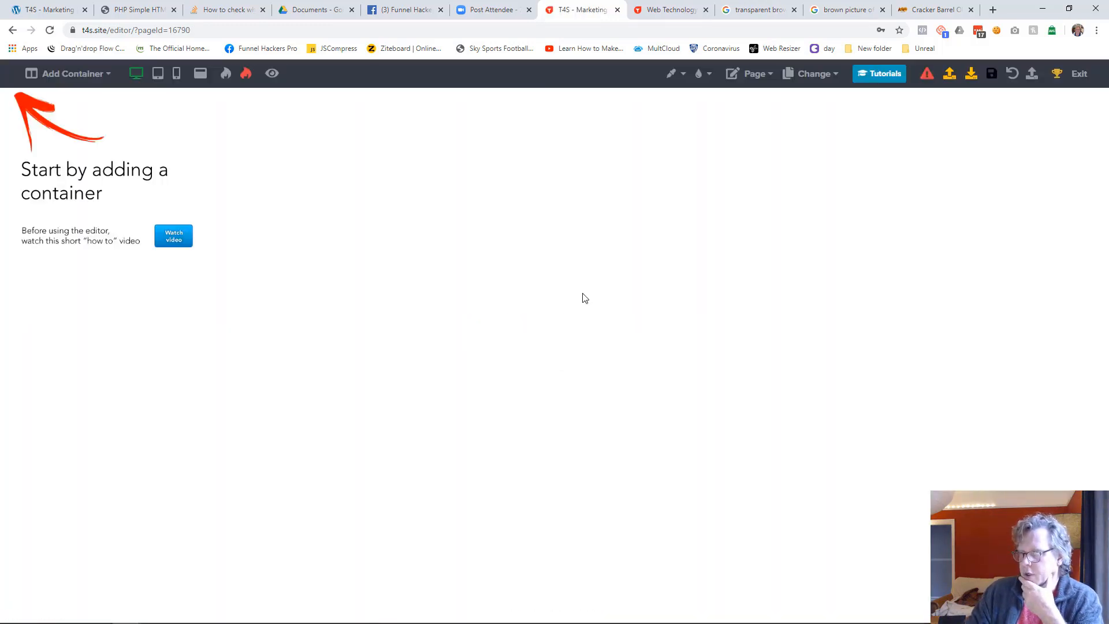
{"action": "left_click", "coordinate": [72, 73]}
{"action": "left_click", "coordinate": [81, 98]}
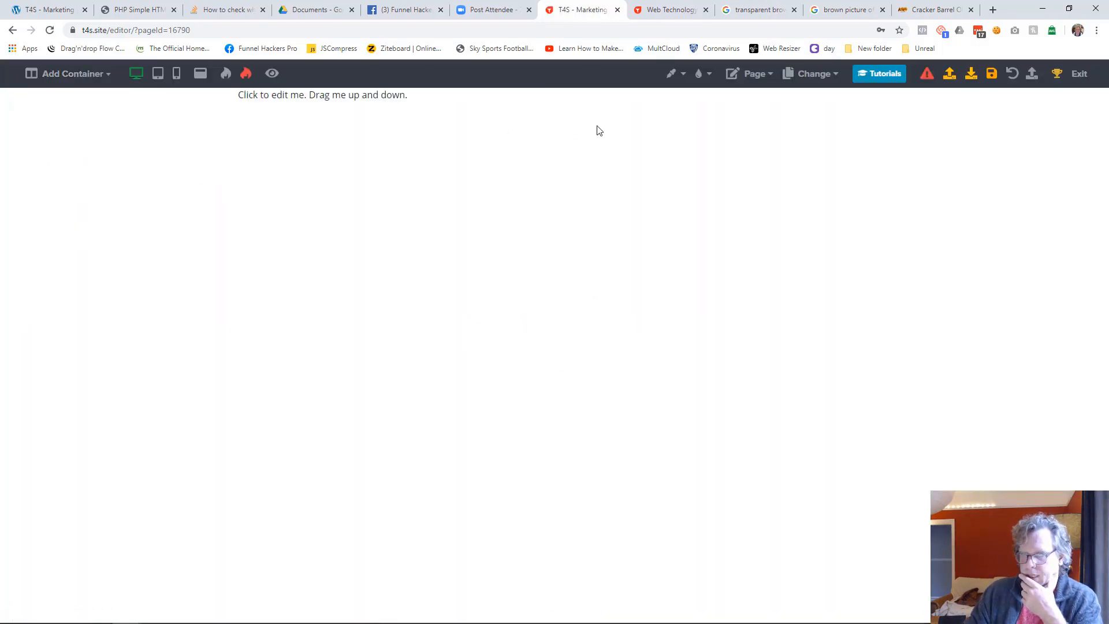
Insert the Website Header content from the library below the placeholder text on the Contact Us page
{"action": "left_click", "coordinate": [555, 109]}
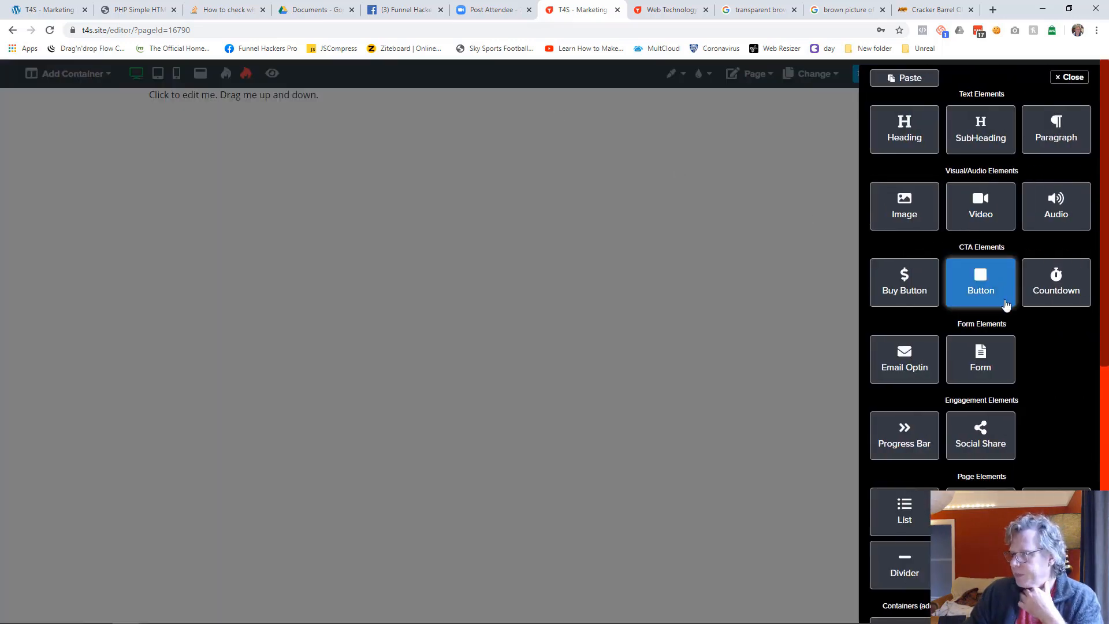
{"action": "scroll", "coordinate": [1012, 382], "scroll_direction": "down", "scroll_amount": 1}
{"action": "scroll", "coordinate": [1011, 381], "scroll_direction": "down", "scroll_amount": 3}
{"action": "scroll", "coordinate": [1036, 474], "scroll_direction": "down", "scroll_amount": 2}
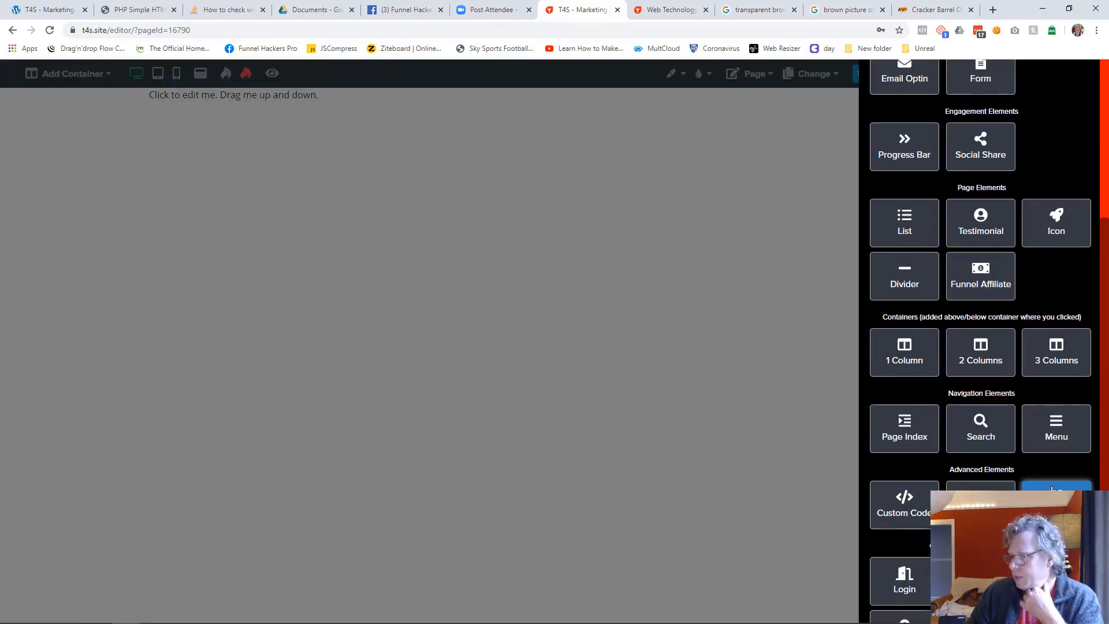
{"action": "left_click", "coordinate": [1073, 488]}
{"action": "left_click", "coordinate": [463, 320]}
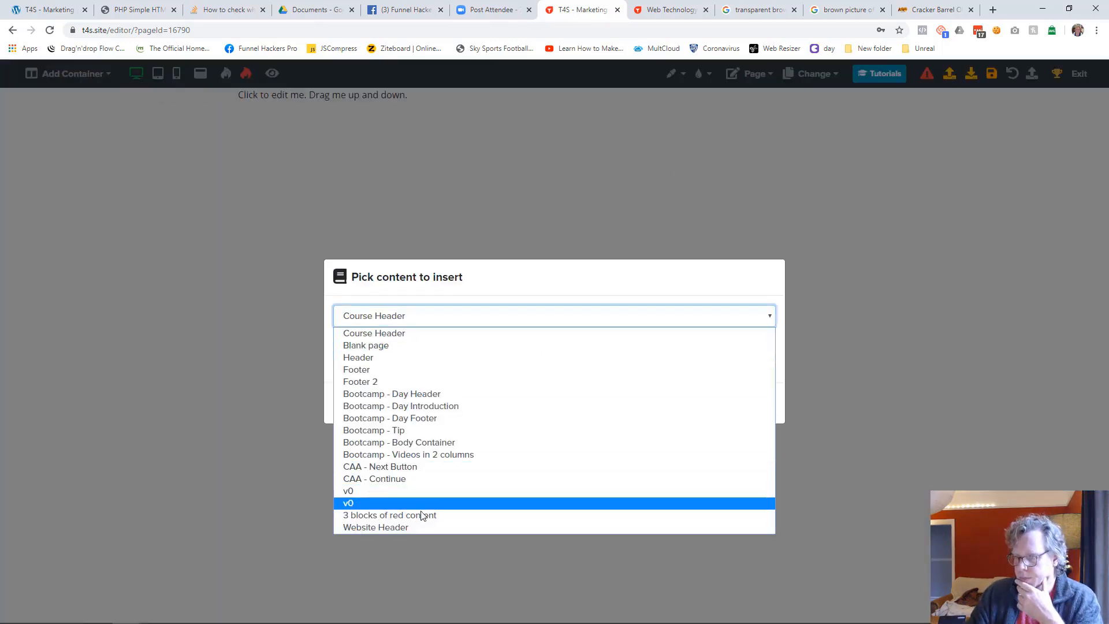
{"action": "left_click", "coordinate": [424, 525]}
{"action": "left_click", "coordinate": [678, 404]}
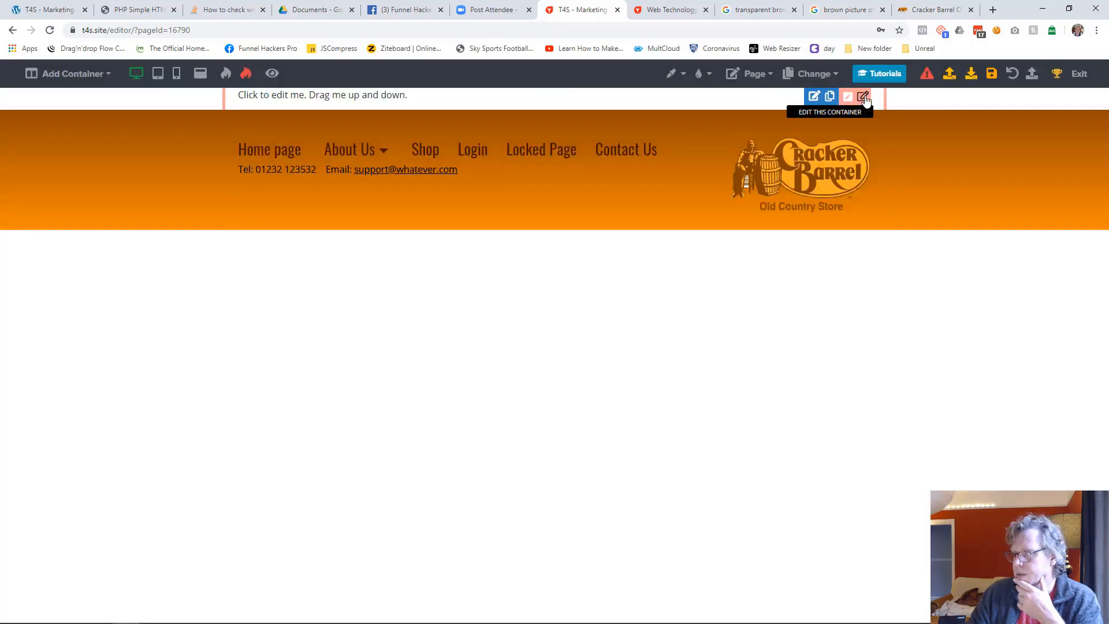
Delete the placeholder container above the header and set the Contact Us page's background color to orange
{"action": "left_click", "coordinate": [861, 97]}
{"action": "left_click", "coordinate": [1016, 78]}
{"action": "left_click", "coordinate": [642, 393]}
{"action": "left_click", "coordinate": [672, 73]}
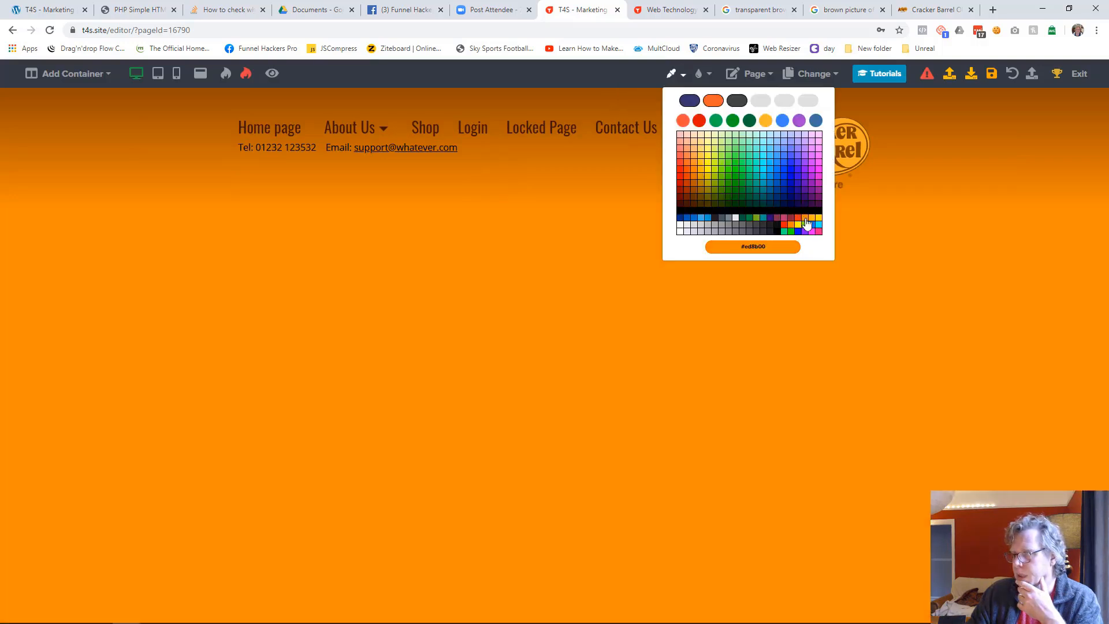
{"action": "left_click", "coordinate": [807, 224]}
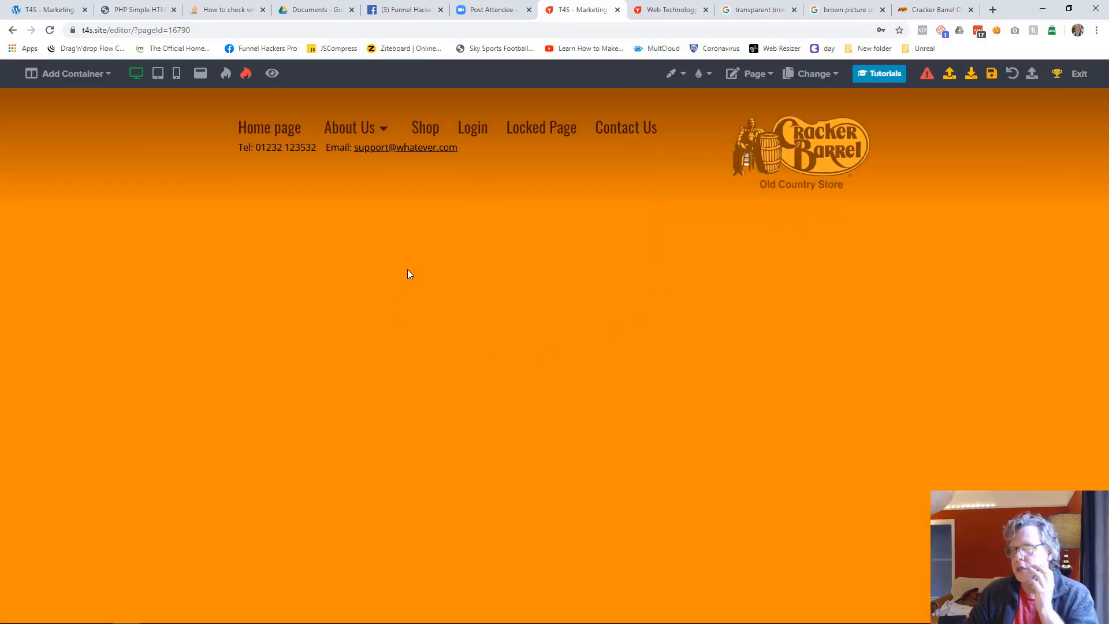
Add a two-column container below the header and replace the first column's placeholder text with "Contact Us"
{"action": "left_click", "coordinate": [84, 81]}
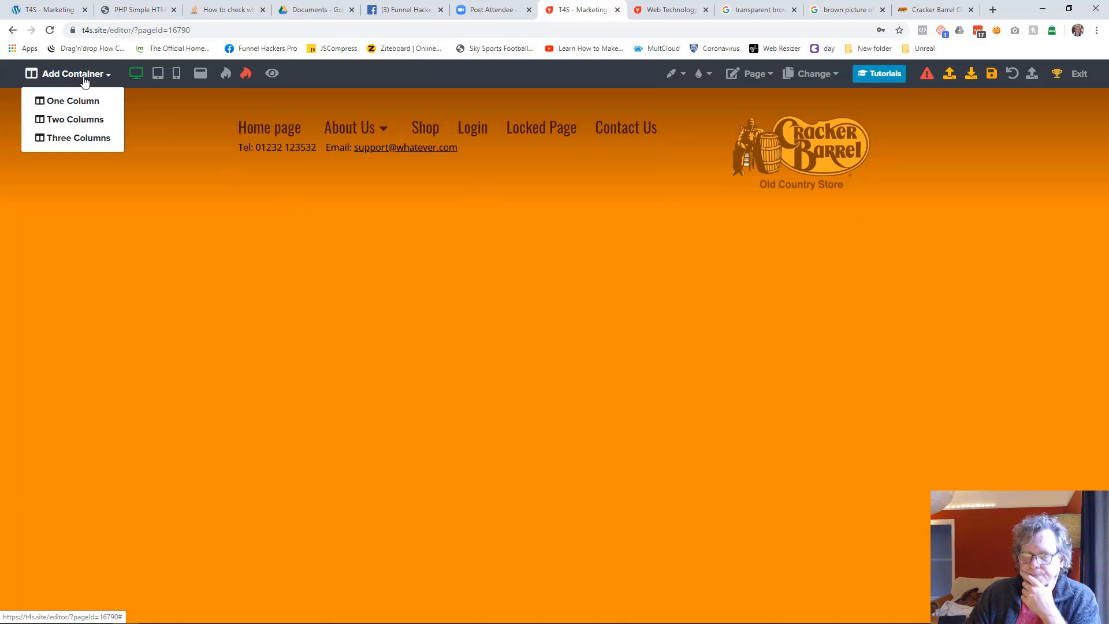
{"action": "left_click", "coordinate": [95, 124]}
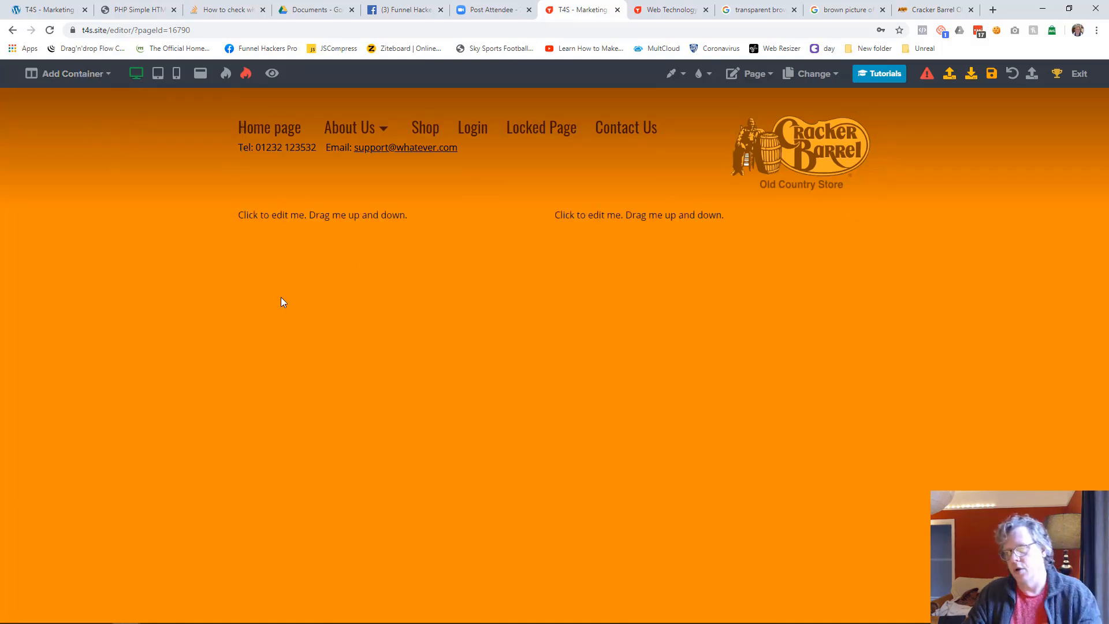
{"action": "left_click", "coordinate": [356, 226]}
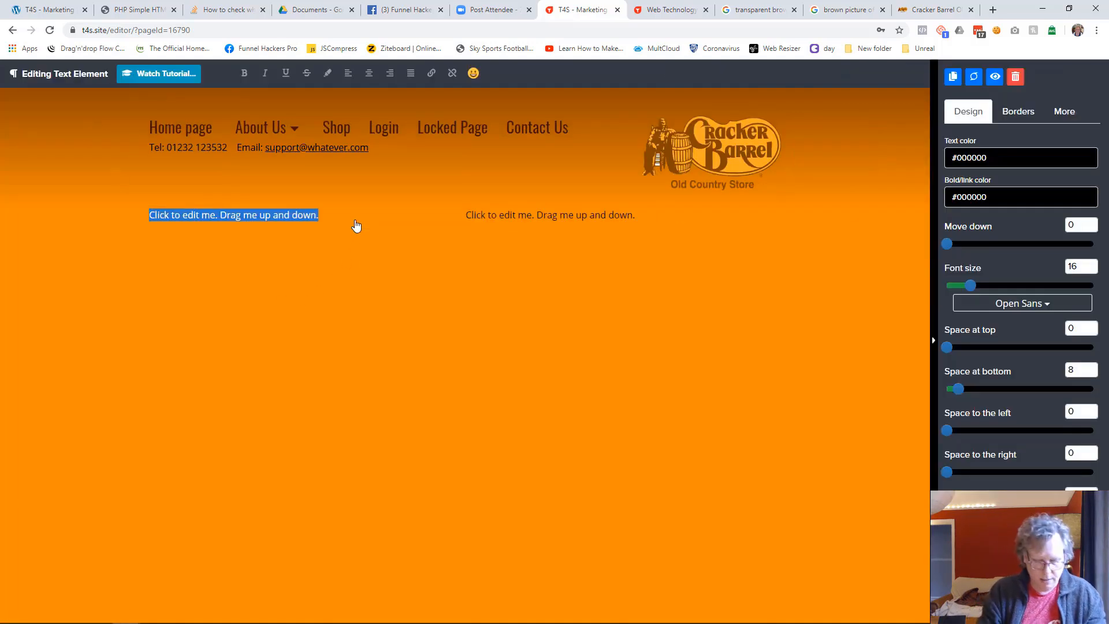
{"action": "type", "text": "Contact Us"}
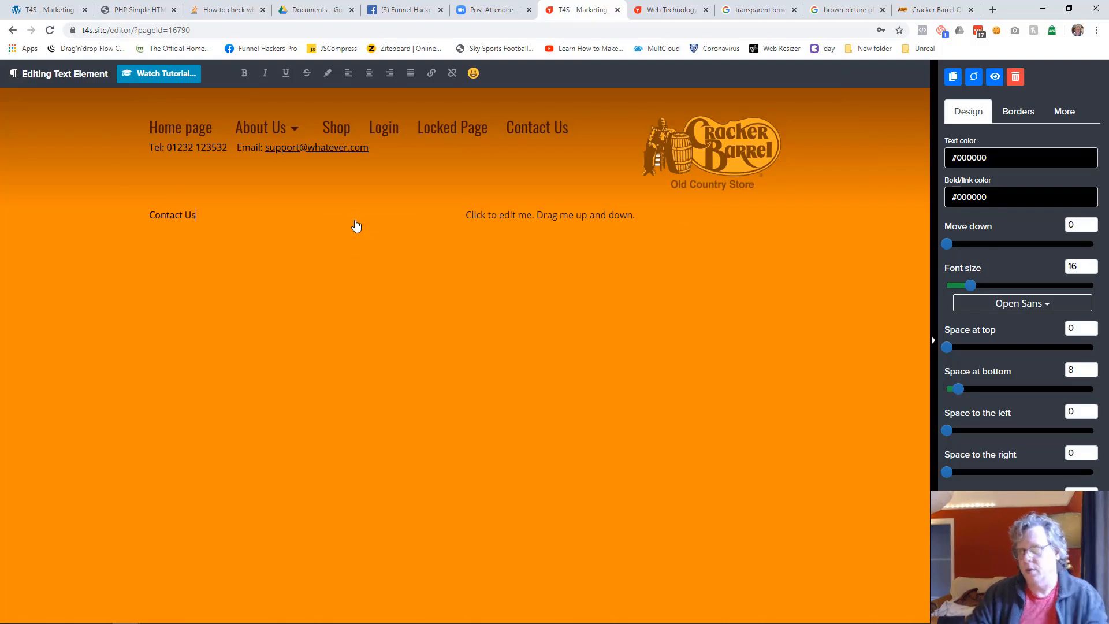
Format the "Contact Us" text below the header in Oswald with text color #401000 and font size 53
{"action": "left_click", "coordinate": [1008, 303]}
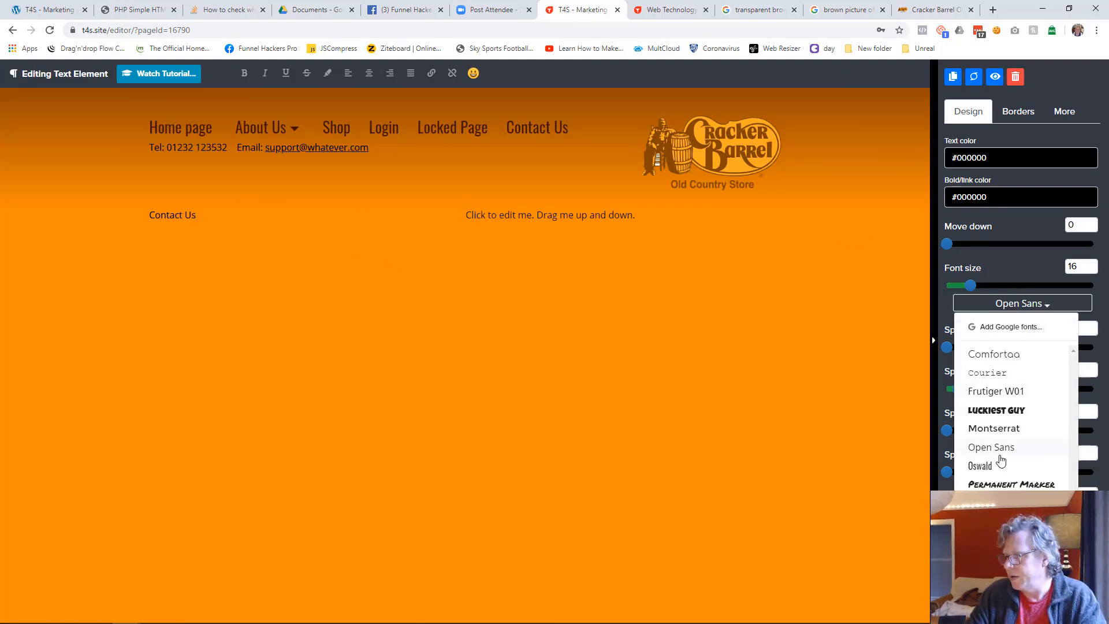
{"action": "left_click", "coordinate": [982, 466]}
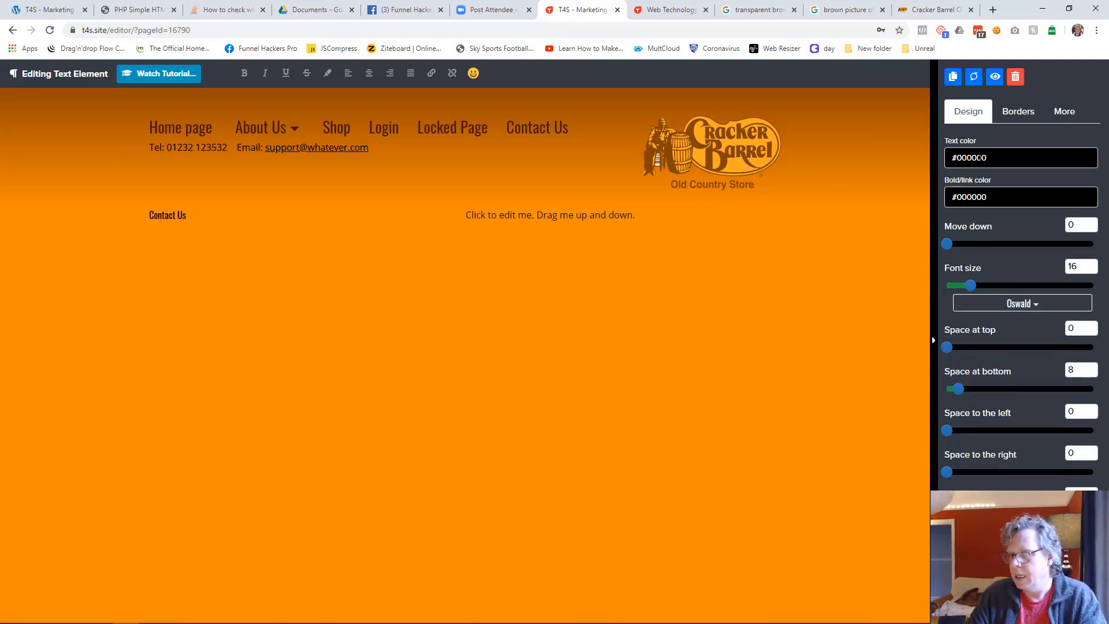
{"action": "left_click", "coordinate": [980, 157]}
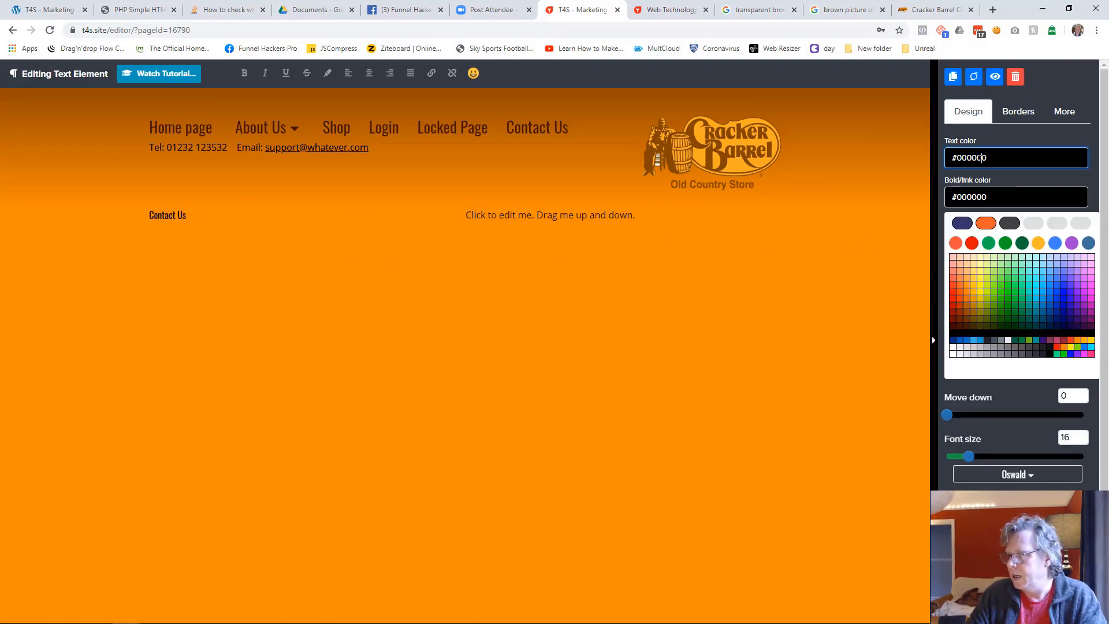
{"action": "left_click", "coordinate": [962, 333]}
{"action": "left_click_drag", "start_coordinate": [976, 286], "coordinate": [1025, 287]}
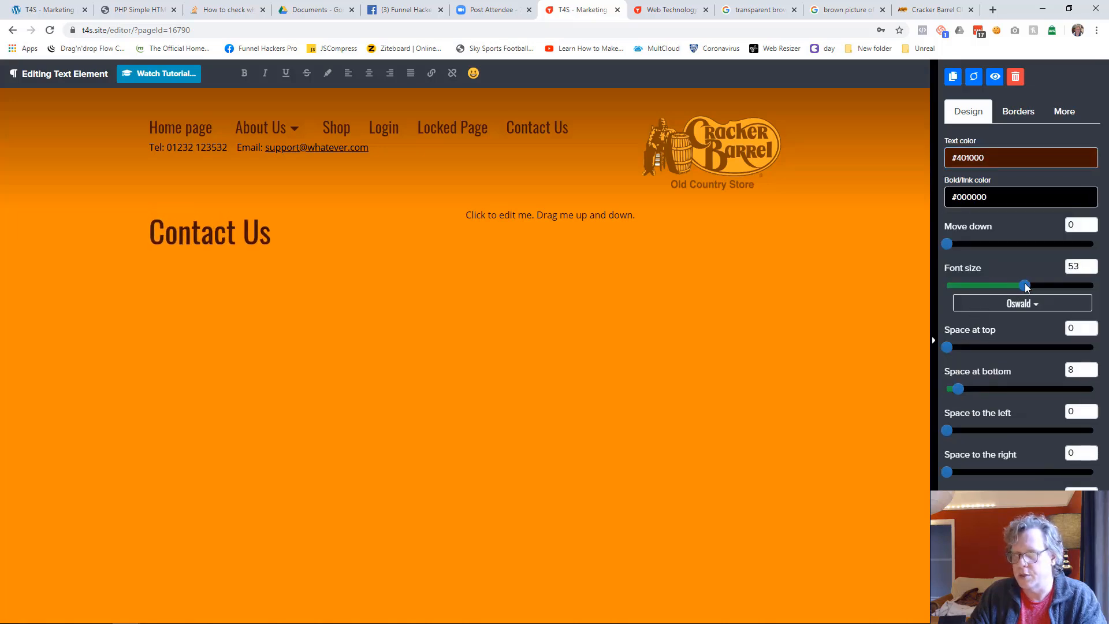
{"action": "left_click", "coordinate": [674, 373]}
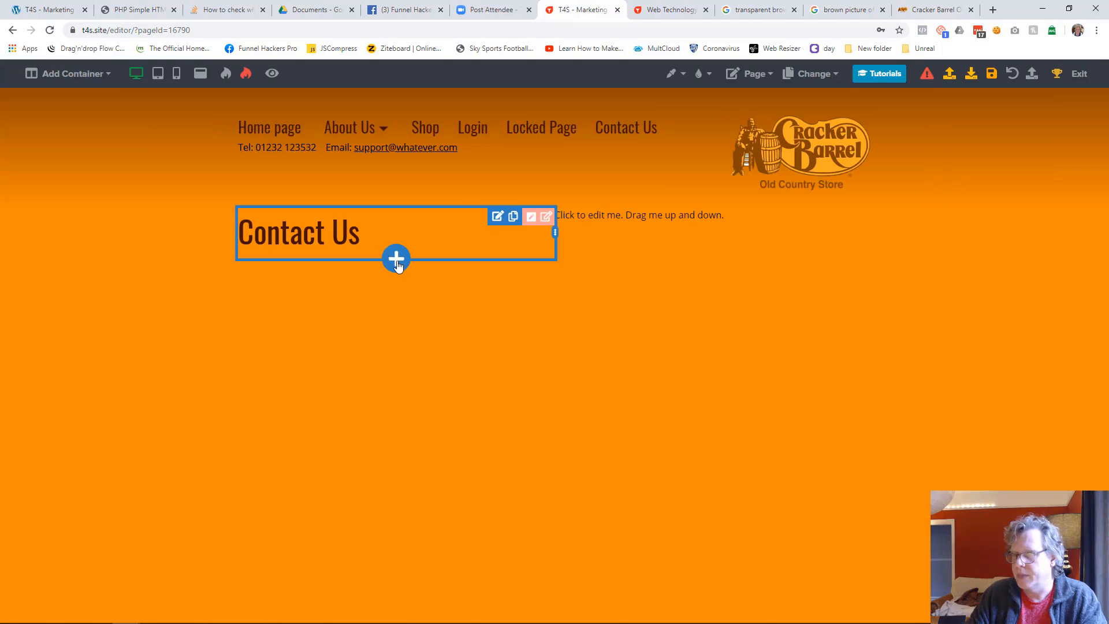
Add a paragraph below the "Contact Us" heading containing "Telephone:" followed by the contact phone number
{"action": "left_click", "coordinate": [396, 258]}
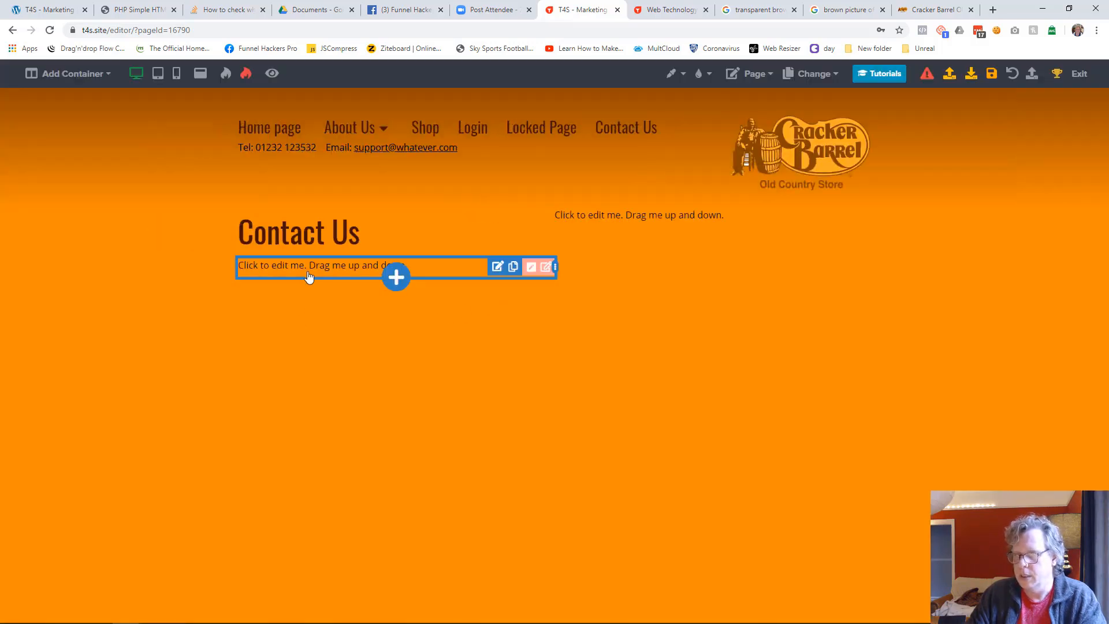
{"action": "left_click", "coordinate": [308, 277]}
{"action": "key", "text": "ctrl+a"}
{"action": "type", "text": "Telephe:"}
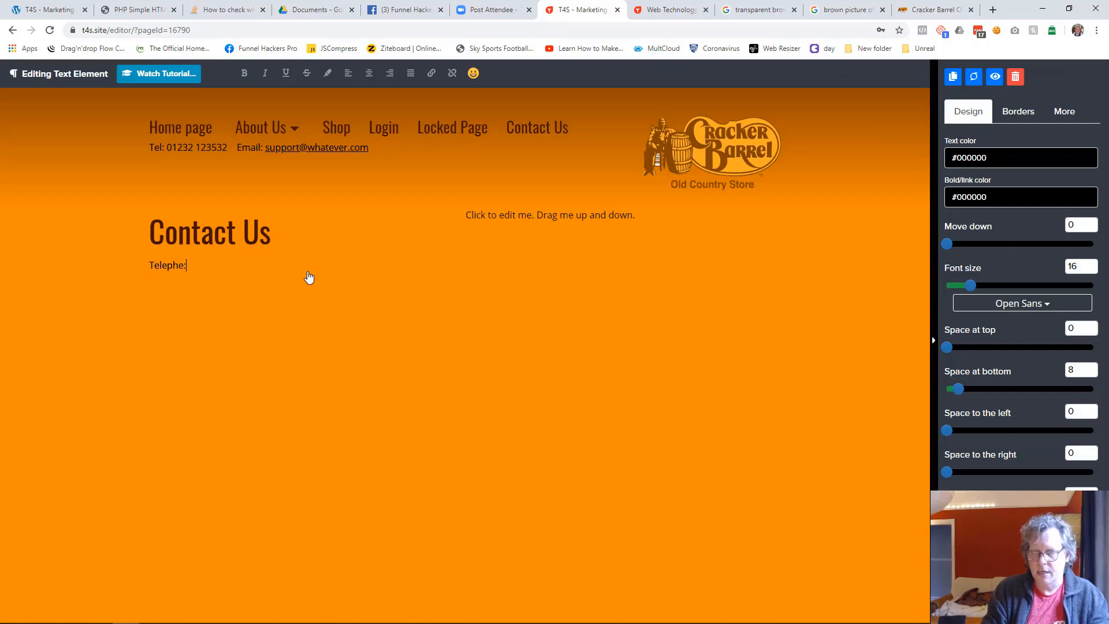
{"action": "key", "text": "BackSpace"}
{"action": "type", "text": "one: 1232"}
{"action": "key", "text": "BackSpace"}
{"action": "key", "text": "BackSpace"}
{"action": "key", "text": "BackSpace"}
{"action": "key", "text": "BackSpace"}
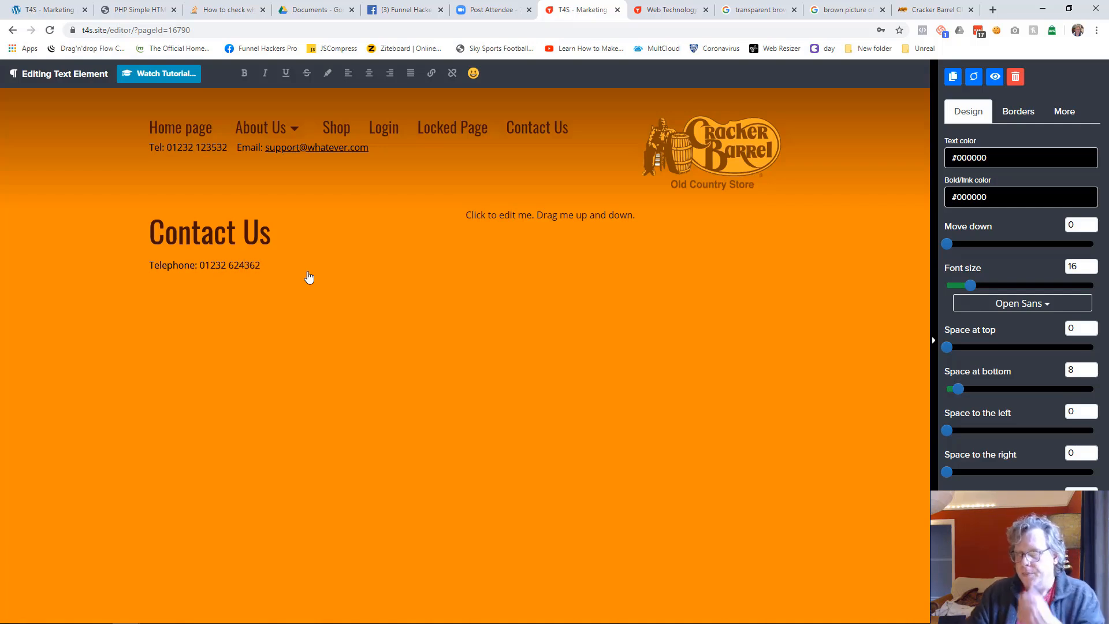
{"action": "left_click", "coordinate": [276, 425]}
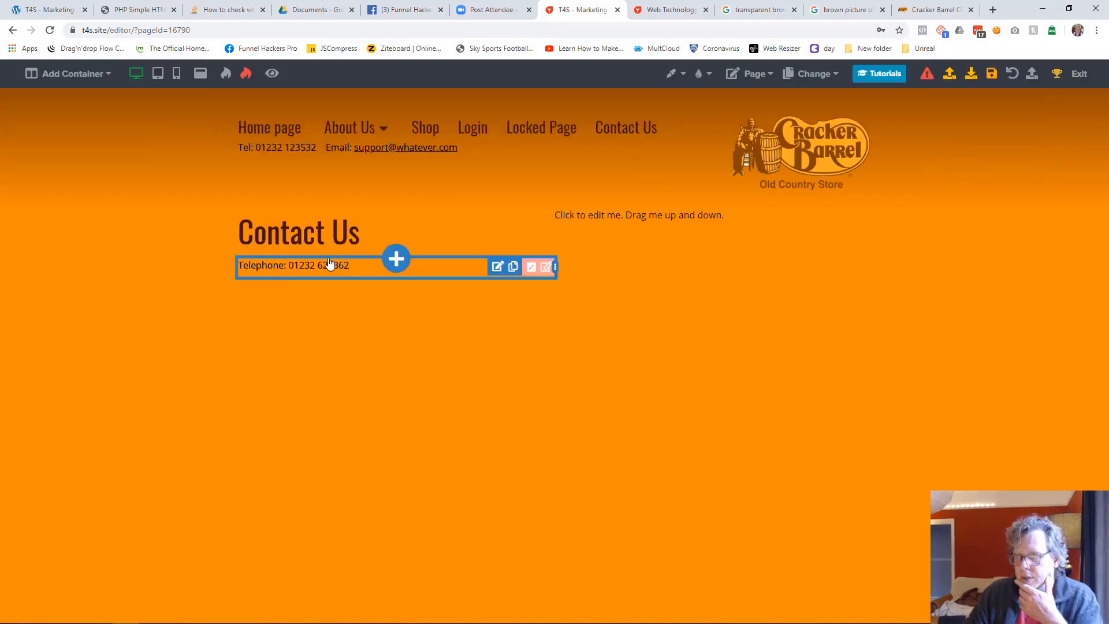
Add another paragraph below the telephone line and replace its placeholder text with the label "Address:"
{"action": "left_click", "coordinate": [396, 277]}
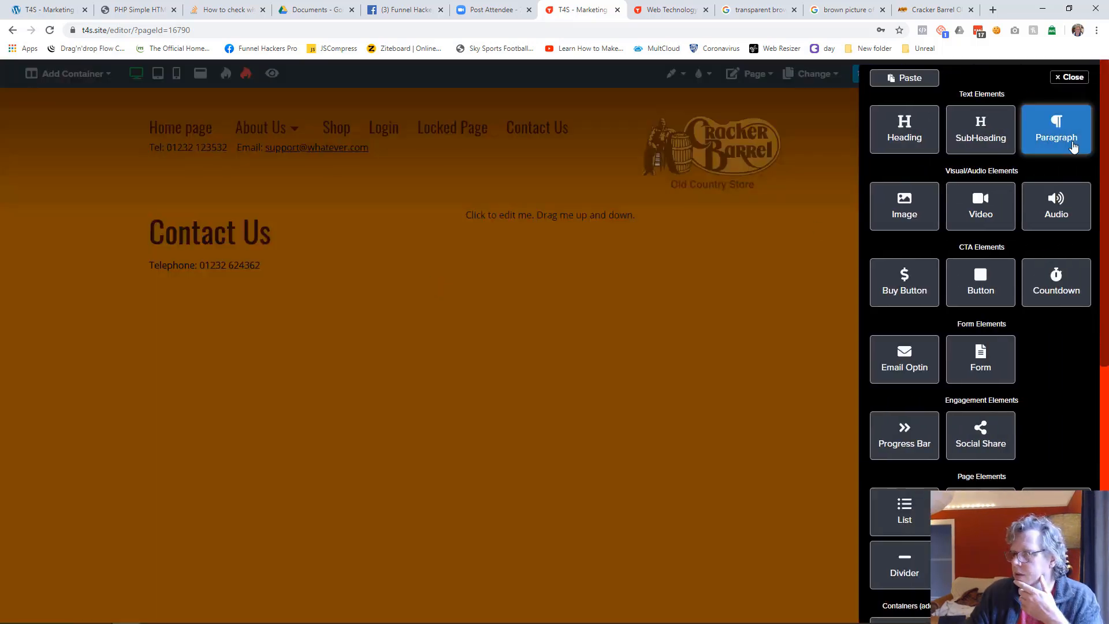
{"action": "left_click", "coordinate": [1057, 130]}
{"action": "left_click", "coordinate": [270, 293]}
{"action": "key", "text": "ctrl+a"}
{"action": "type", "text": "Address:"}
{"action": "key", "text": "Return"}
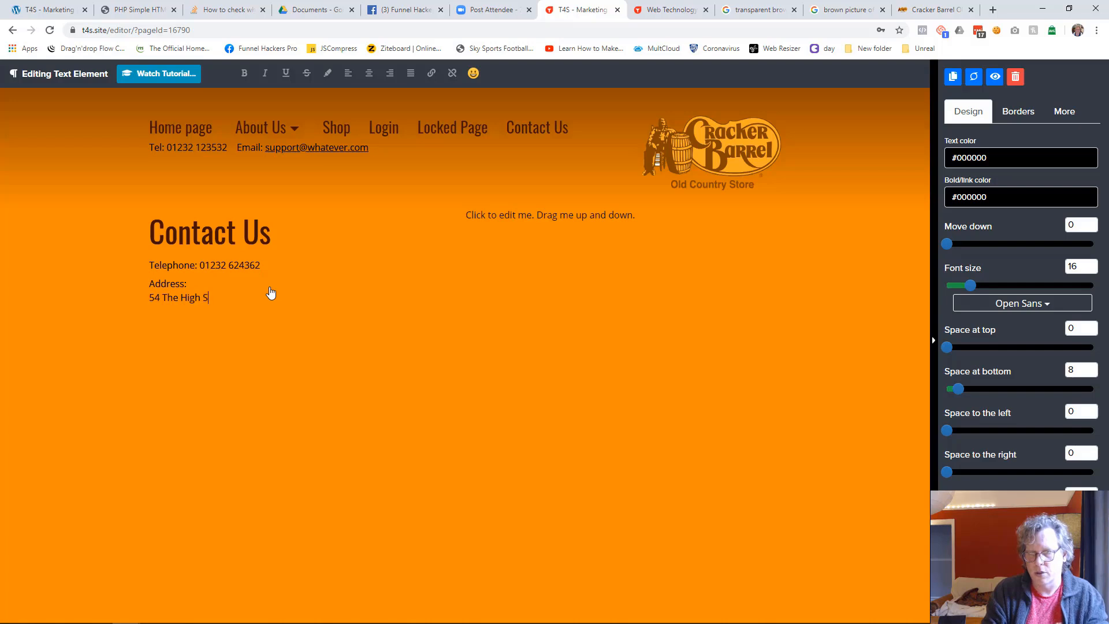
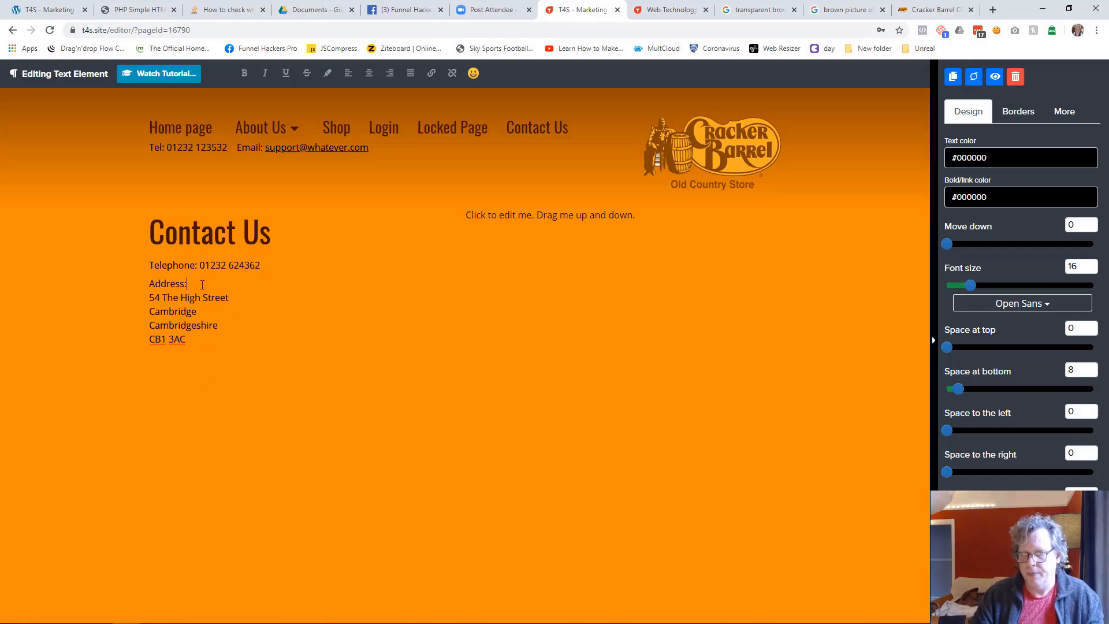
Add a form element below the "Click to edit me" placeholder text beside the contact details
{"action": "left_click", "coordinate": [206, 411]}
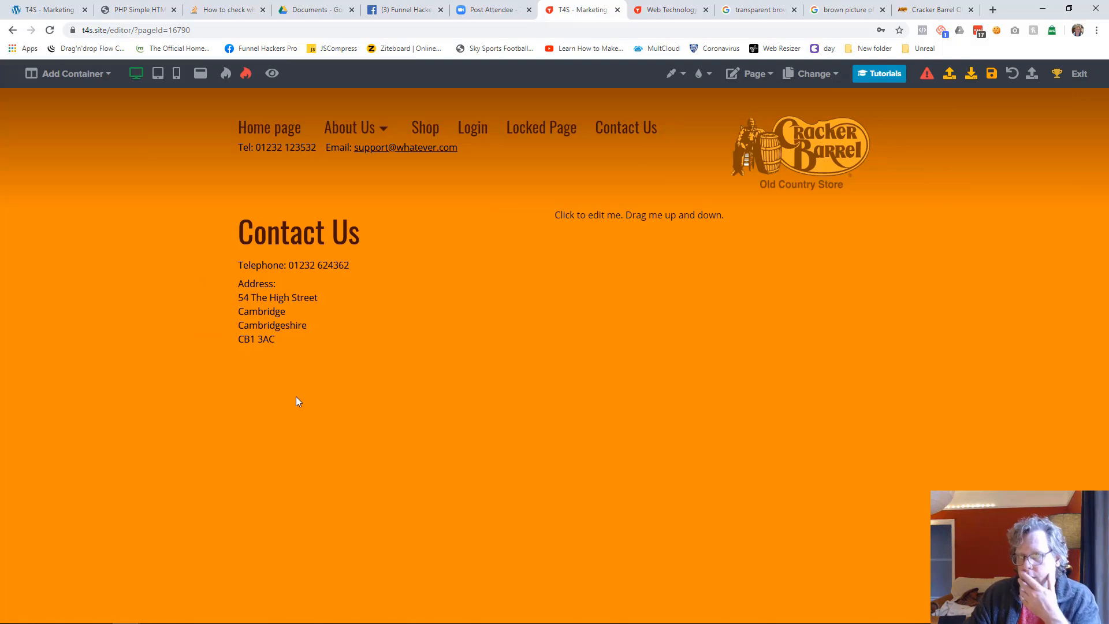
{"action": "mouse_move", "coordinate": [300, 347]}
{"action": "mouse_move", "coordinate": [693, 218]}
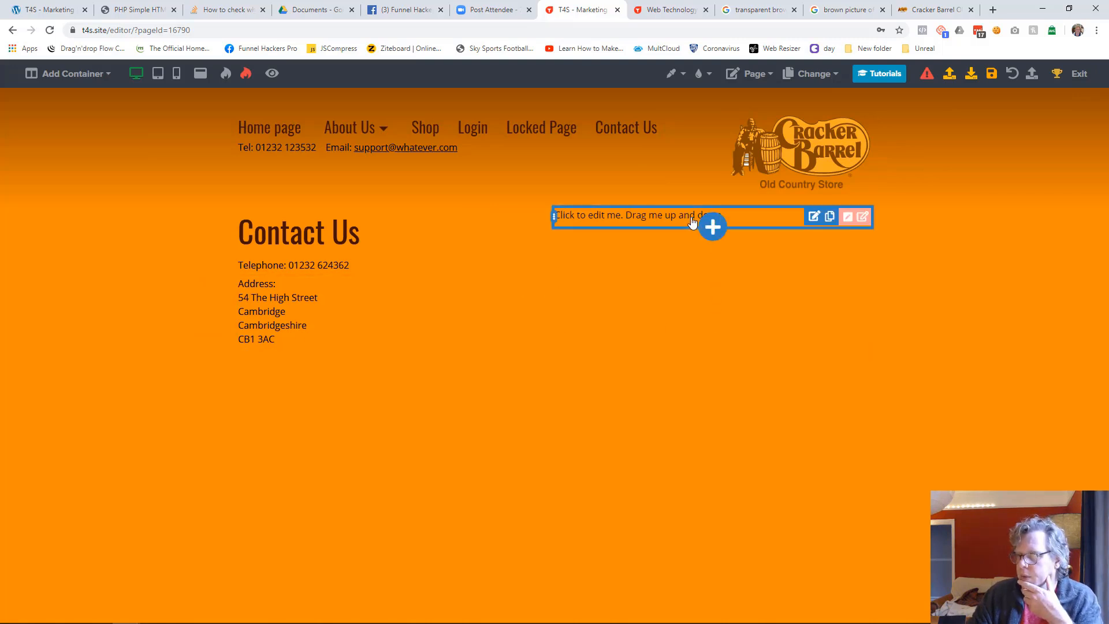
{"action": "left_click", "coordinate": [712, 233]}
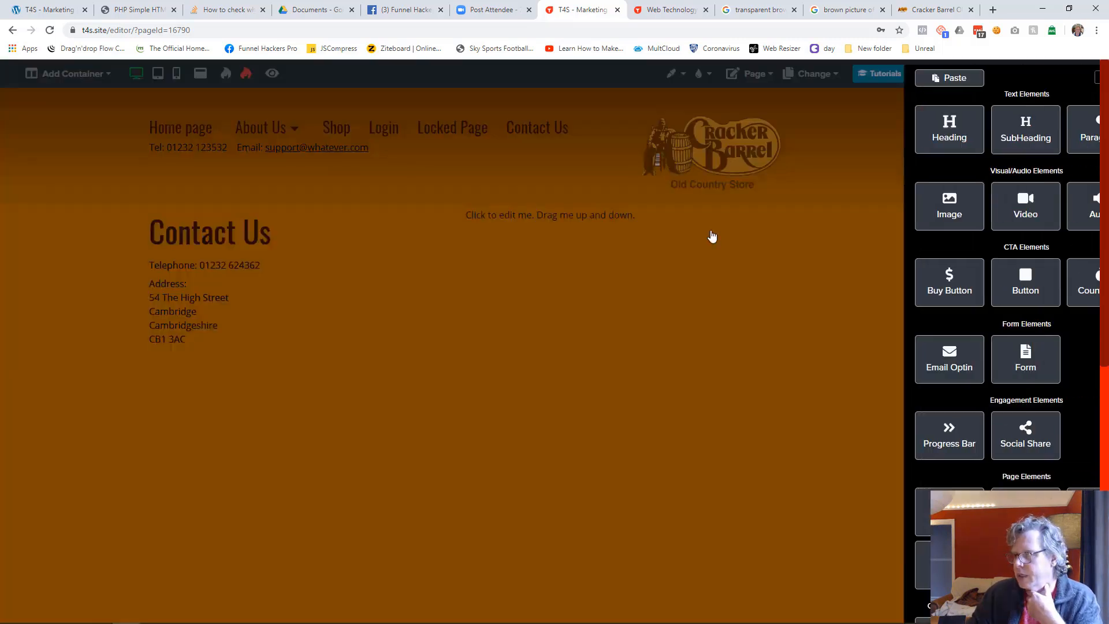
{"action": "scroll", "coordinate": [962, 330], "scroll_direction": "down", "scroll_amount": 3}
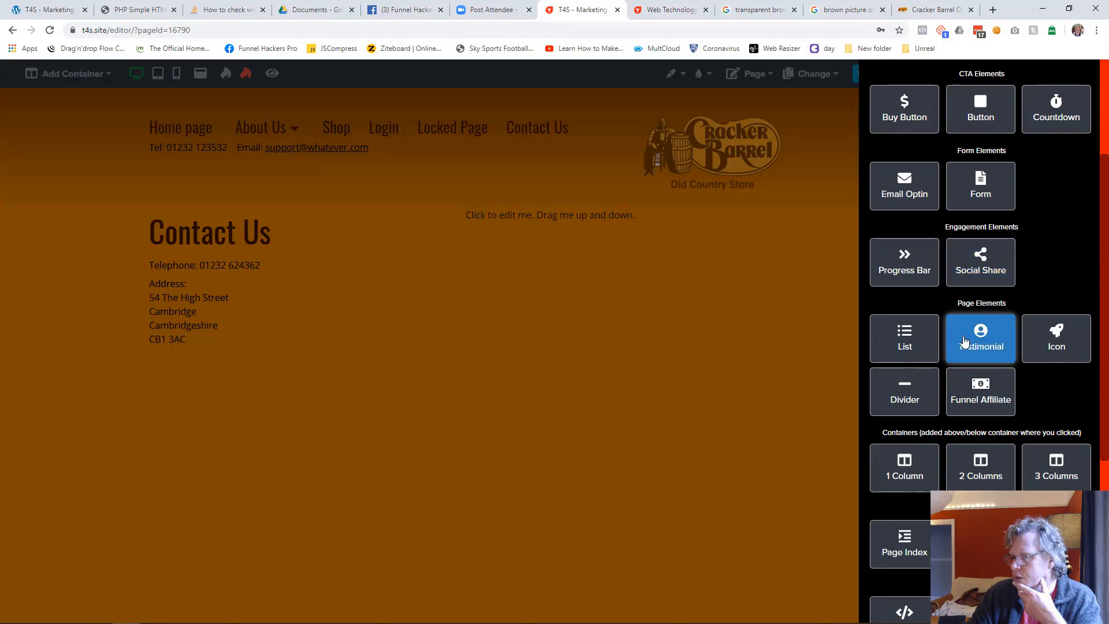
{"action": "scroll", "coordinate": [965, 341], "scroll_direction": "down", "scroll_amount": 3}
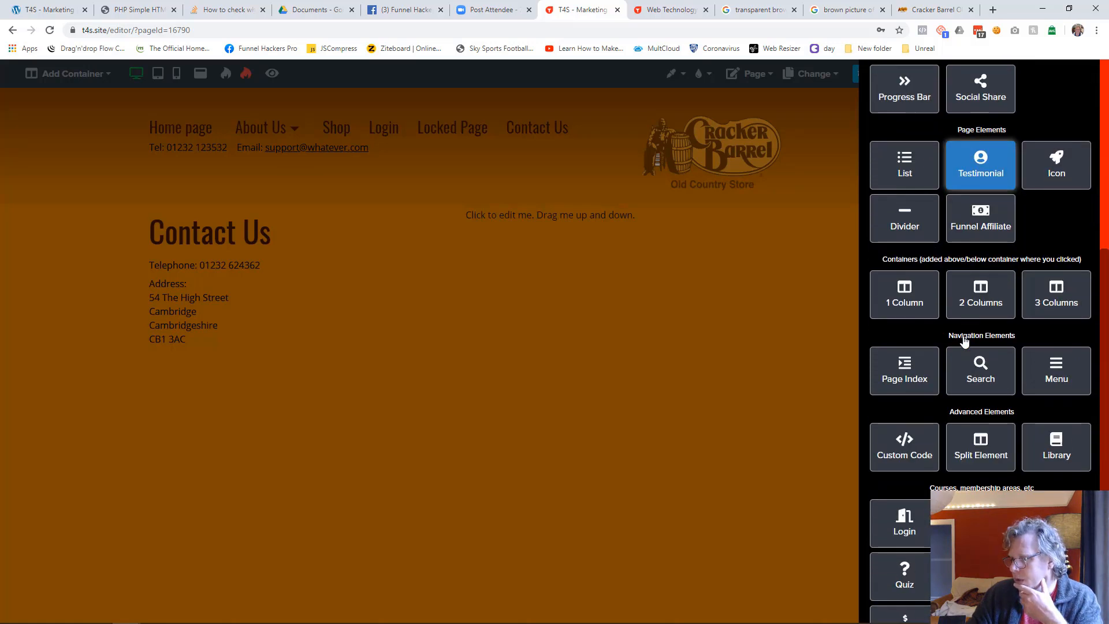
{"action": "scroll", "coordinate": [964, 341], "scroll_direction": "up", "scroll_amount": 4}
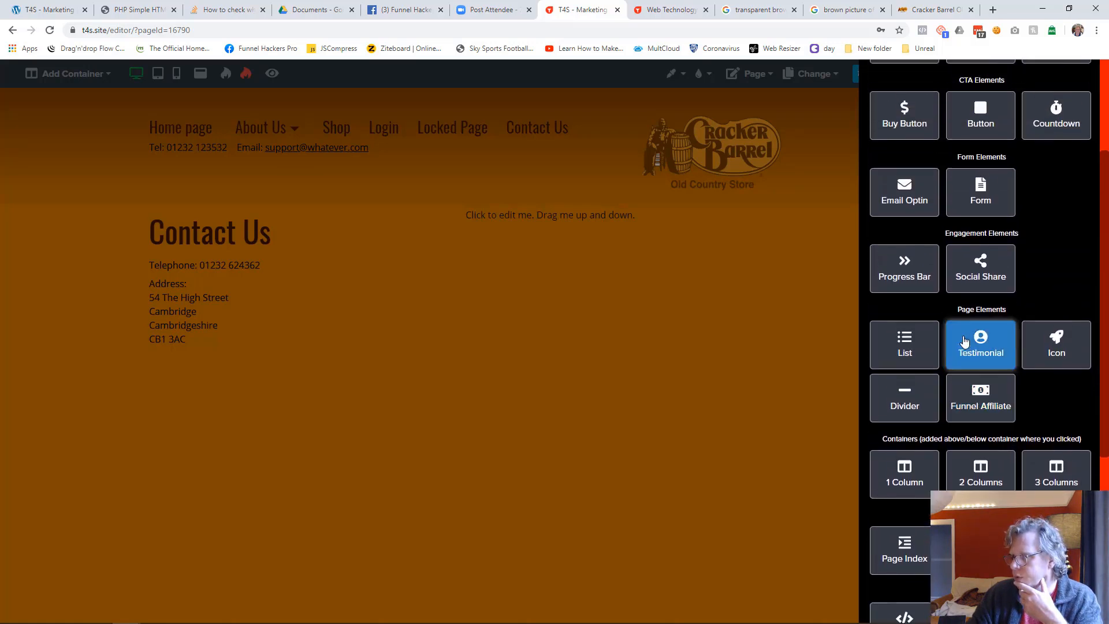
{"action": "left_click", "coordinate": [980, 253]}
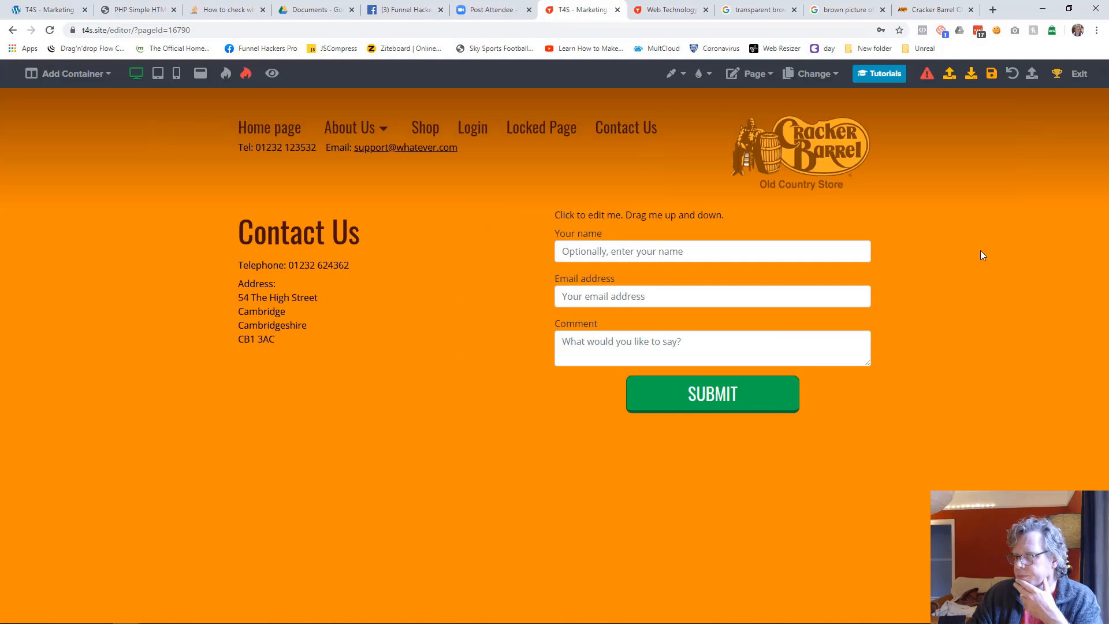
Replace the placeholder text above the form with "Send us a question of comment..."
{"action": "left_click", "coordinate": [667, 219]}
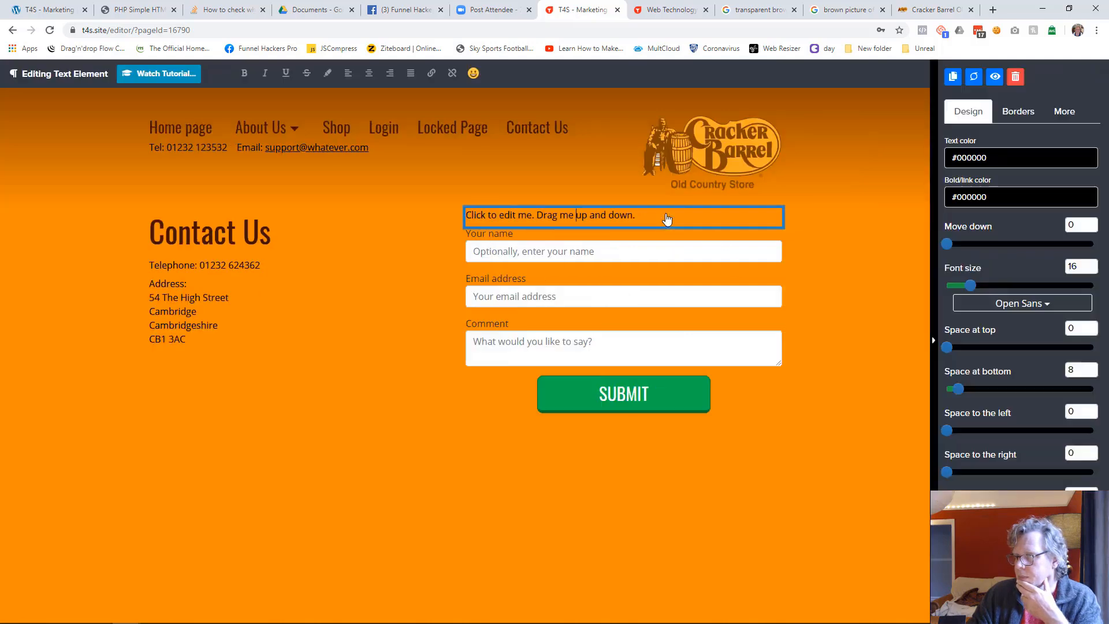
{"action": "key", "text": "ctrl+a"}
{"action": "key", "text": "BackSpace"}
{"action": "type", "text": "Send us a question of comment"}
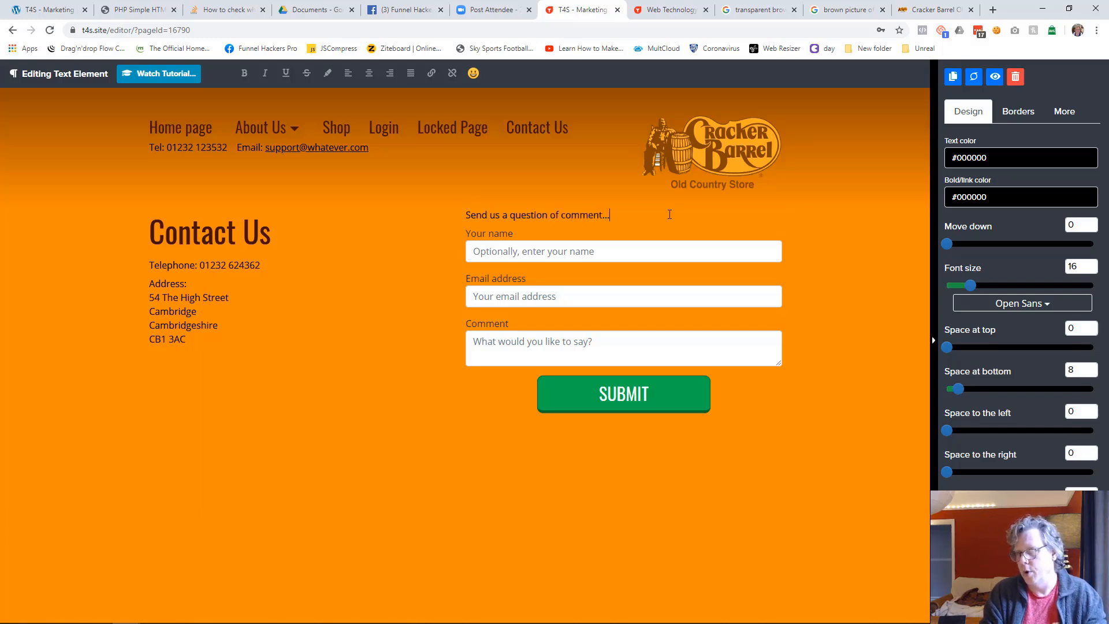
{"action": "type", "text": "..."}
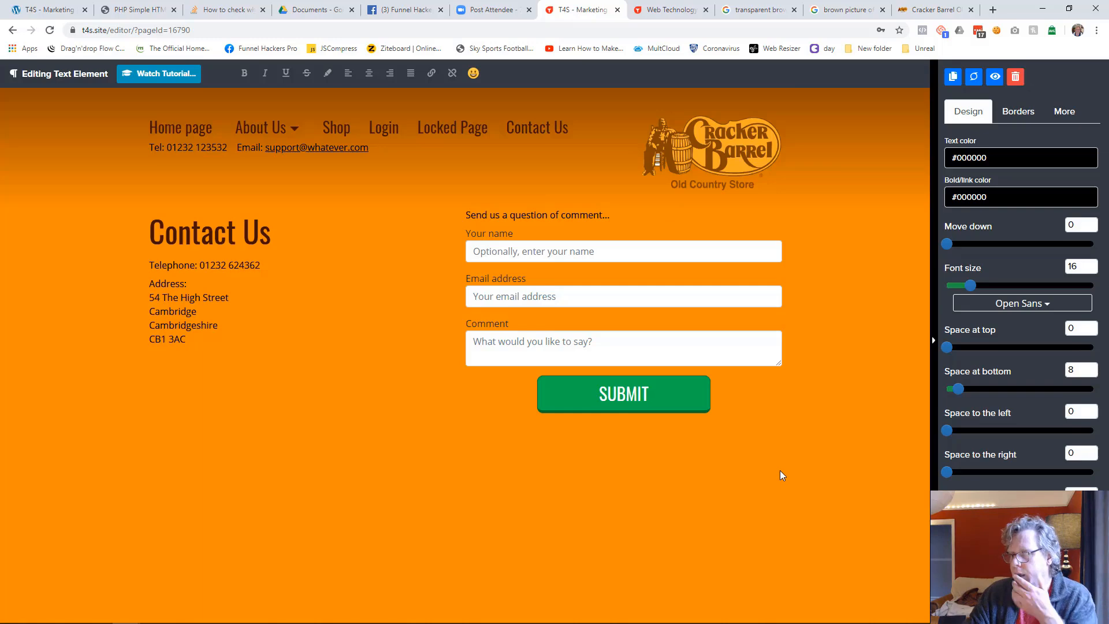
{"action": "left_click", "coordinate": [780, 470]}
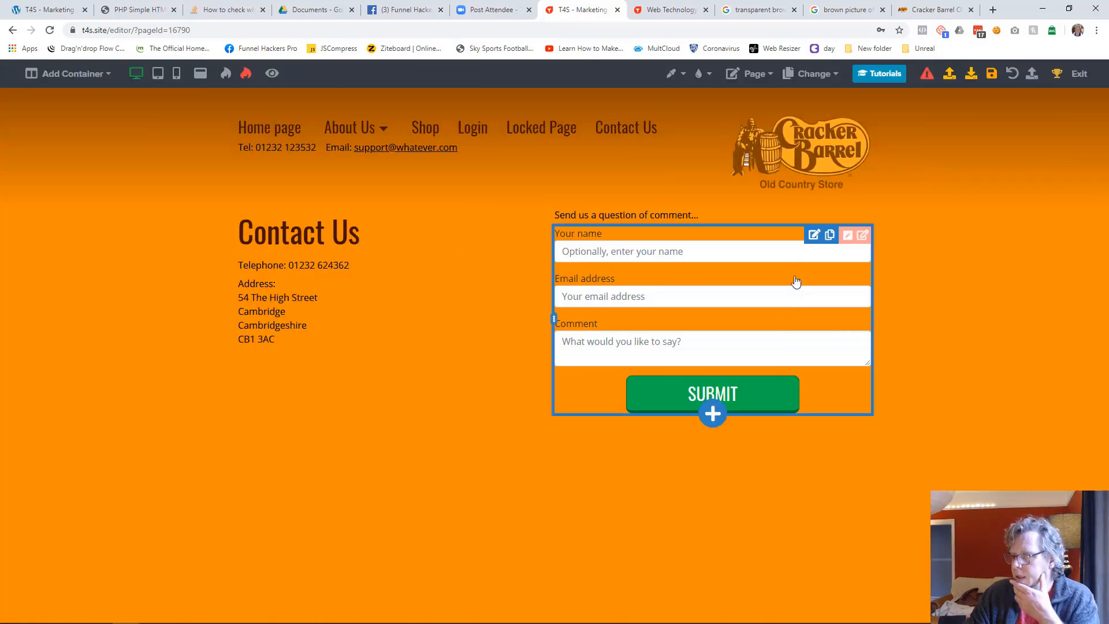
Set the contact form's move-down offset to 19 and its text color to #000000
{"action": "left_click", "coordinate": [814, 236]}
{"action": "left_click_drag", "start_coordinate": [970, 261], "coordinate": [974, 259]}
{"action": "left_click", "coordinate": [1016, 212]}
{"action": "left_click", "coordinate": [956, 353]}
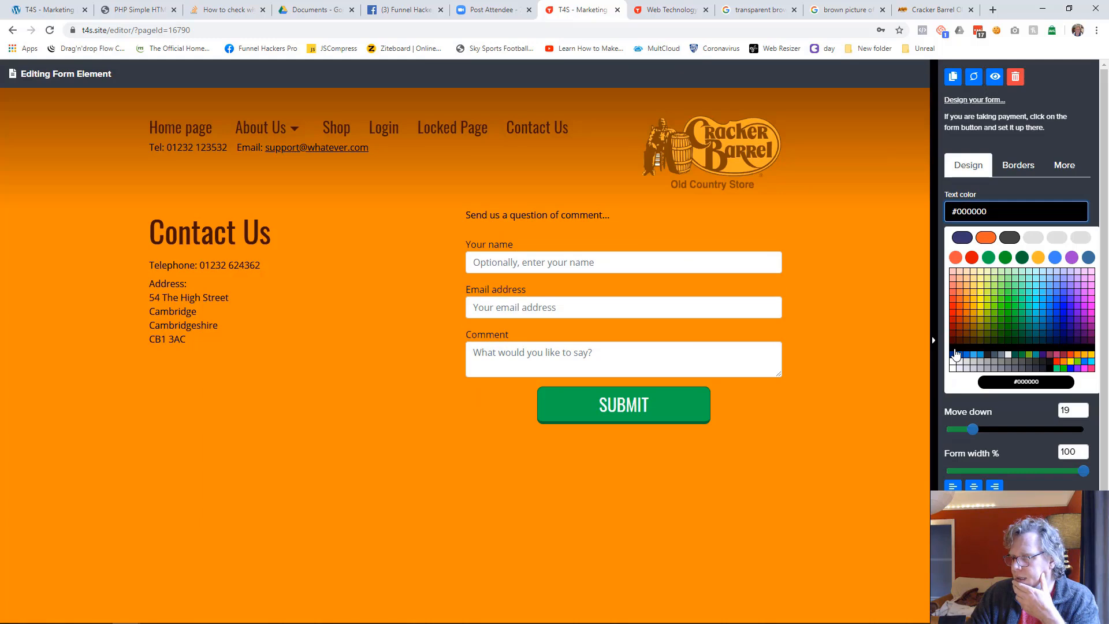
{"action": "left_click", "coordinate": [954, 350]}
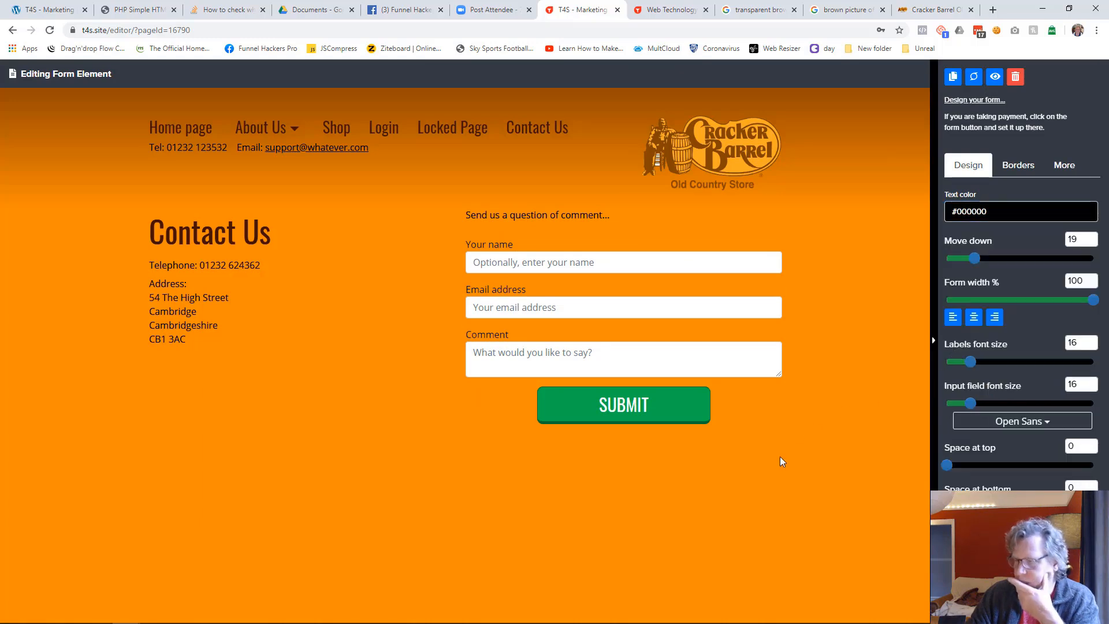
Format the contact form in Oswald with labels font size 22 and text color #401000
{"action": "left_click", "coordinate": [1008, 422]}
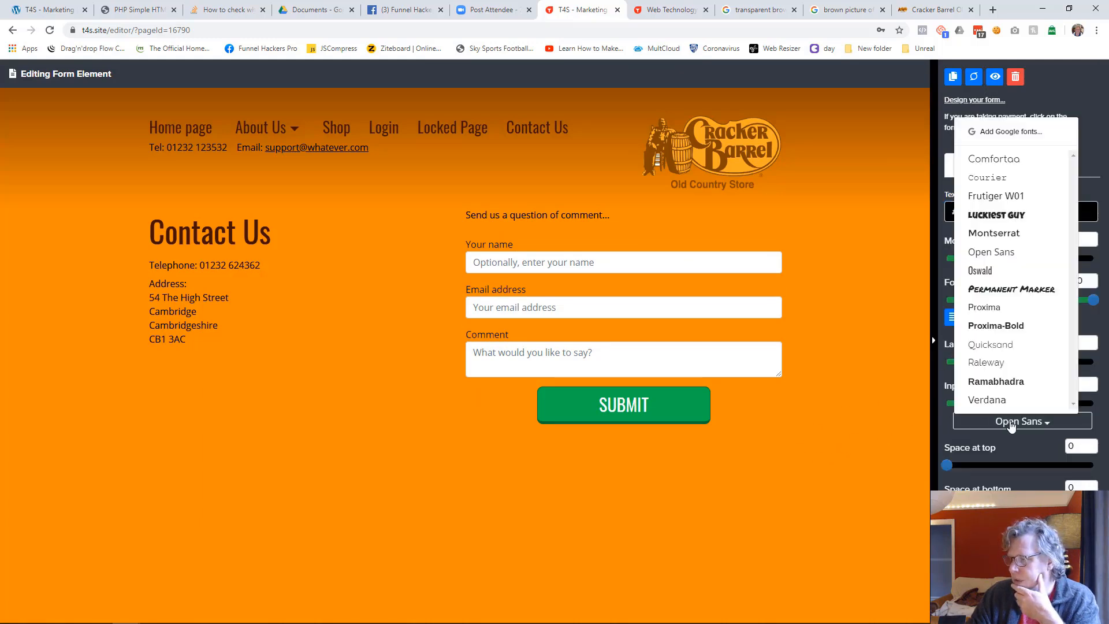
{"action": "left_click", "coordinate": [987, 271]}
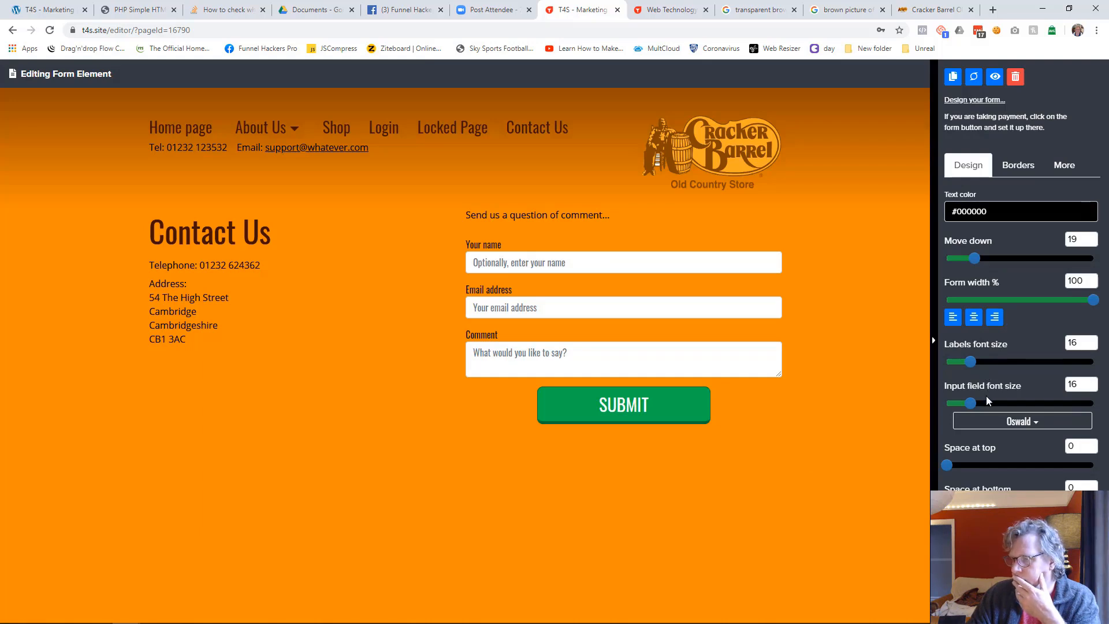
{"action": "left_click_drag", "start_coordinate": [971, 362], "coordinate": [980, 366]}
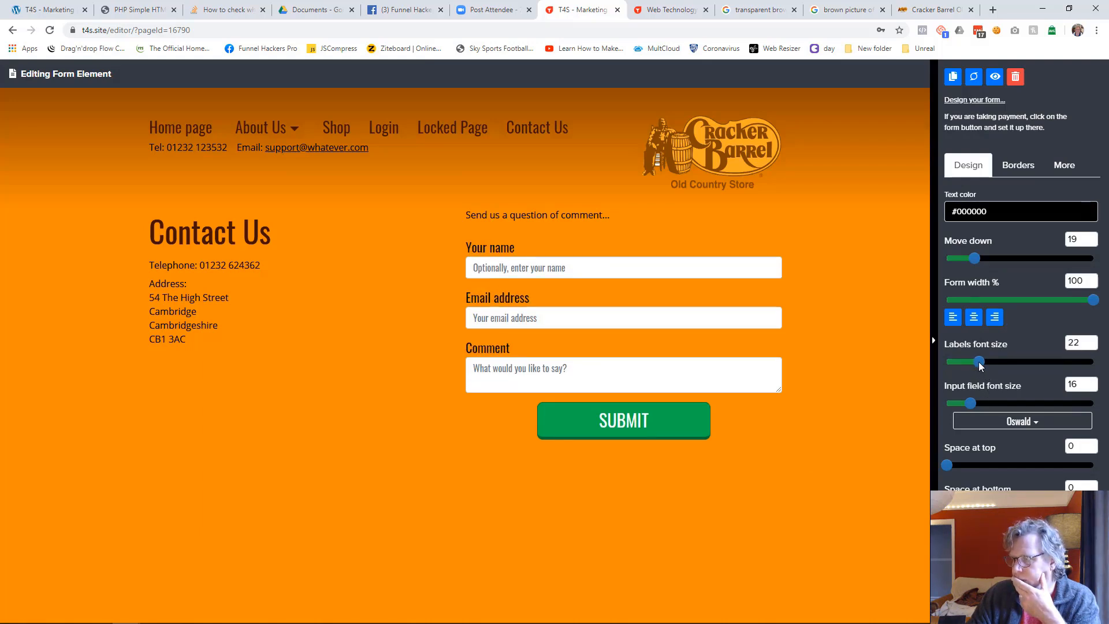
{"action": "left_click", "coordinate": [1005, 212]}
{"action": "left_click", "coordinate": [959, 343]}
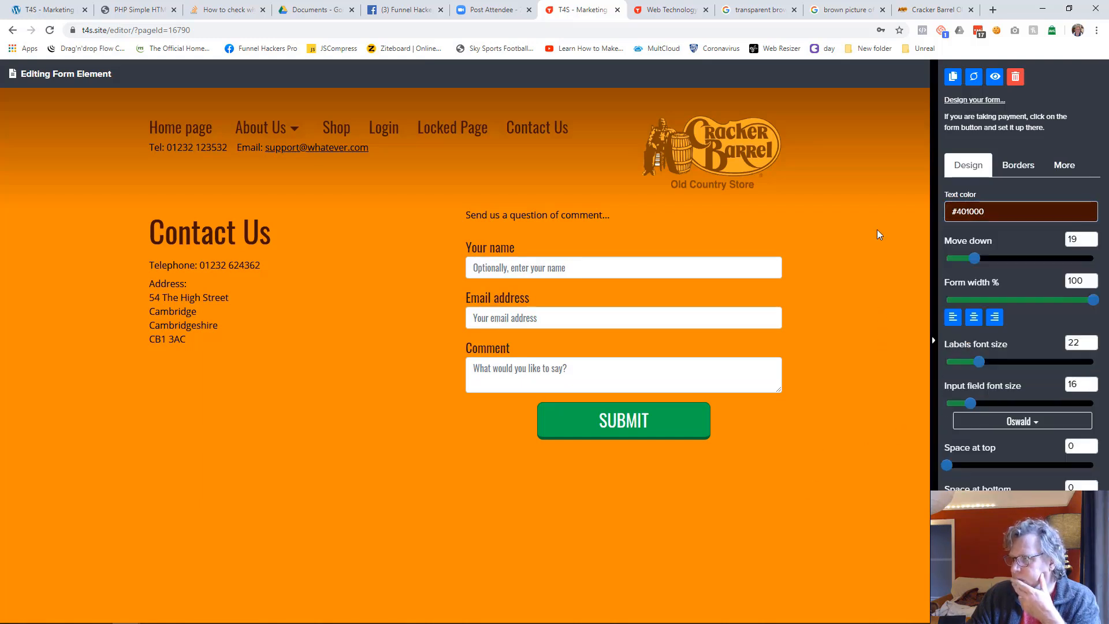
Open the contact form's options and name the form "Website Contact Us"
{"action": "left_click", "coordinate": [968, 101]}
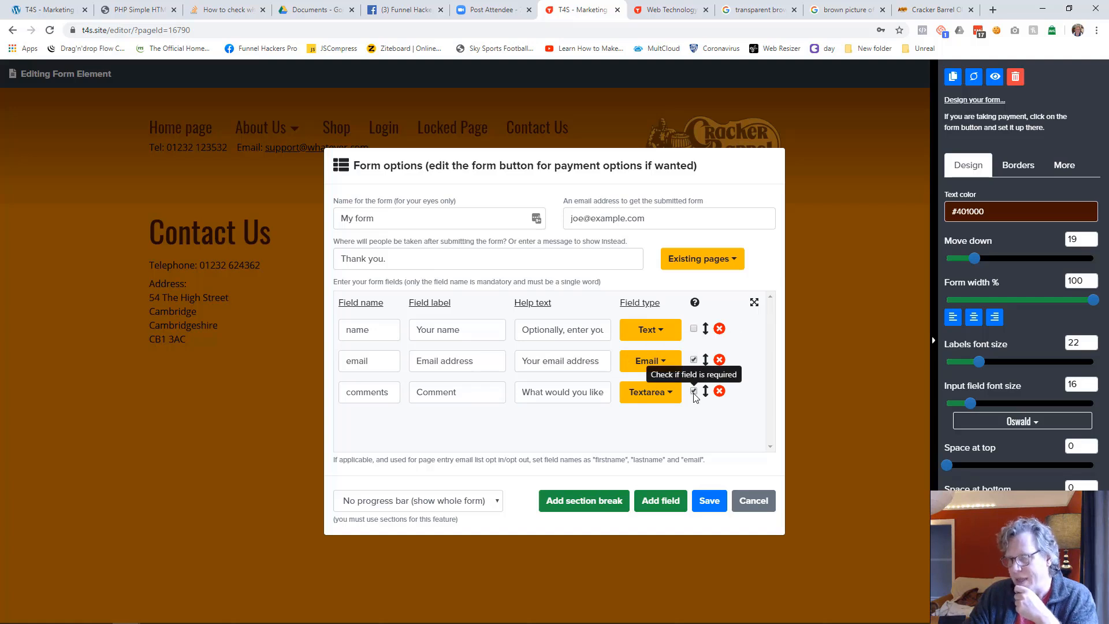
{"action": "left_click", "coordinate": [380, 217]}
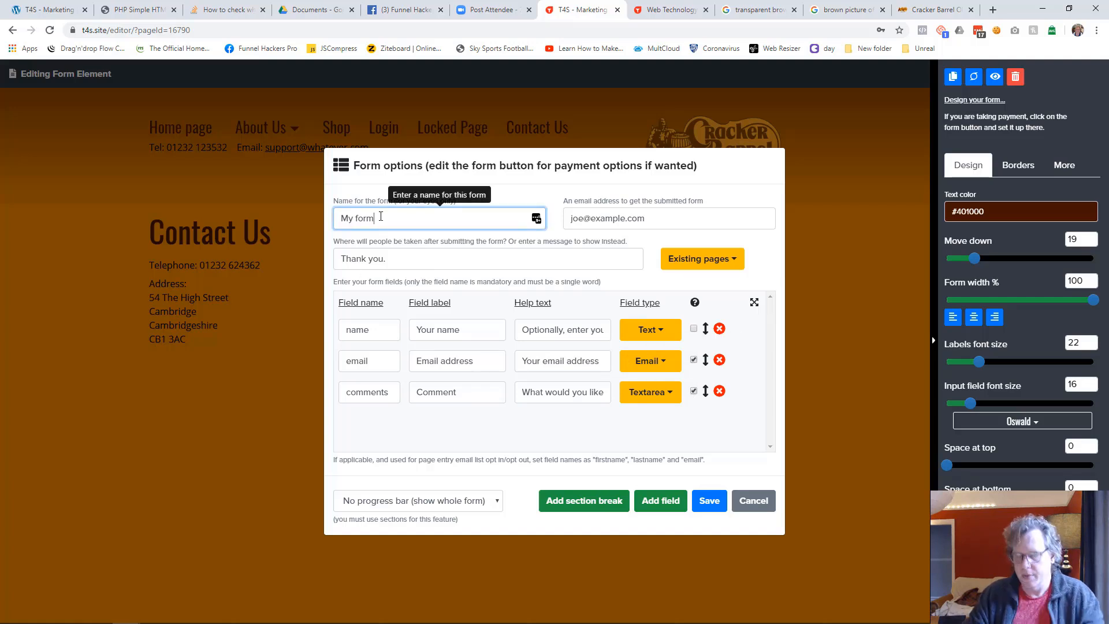
{"action": "key", "text": "ctrl+a"}
{"action": "type", "text": "Website cOntact Us"}
{"action": "key", "text": "Home"}
{"action": "left_click", "coordinate": [380, 218]}
{"action": "key", "text": "shift+Right"}
{"action": "type", "text": "o"}
Set the form's after-submission message to "Thank you - we will be in contact within 48 hours." and save the form options
{"action": "left_click", "coordinate": [655, 222]}
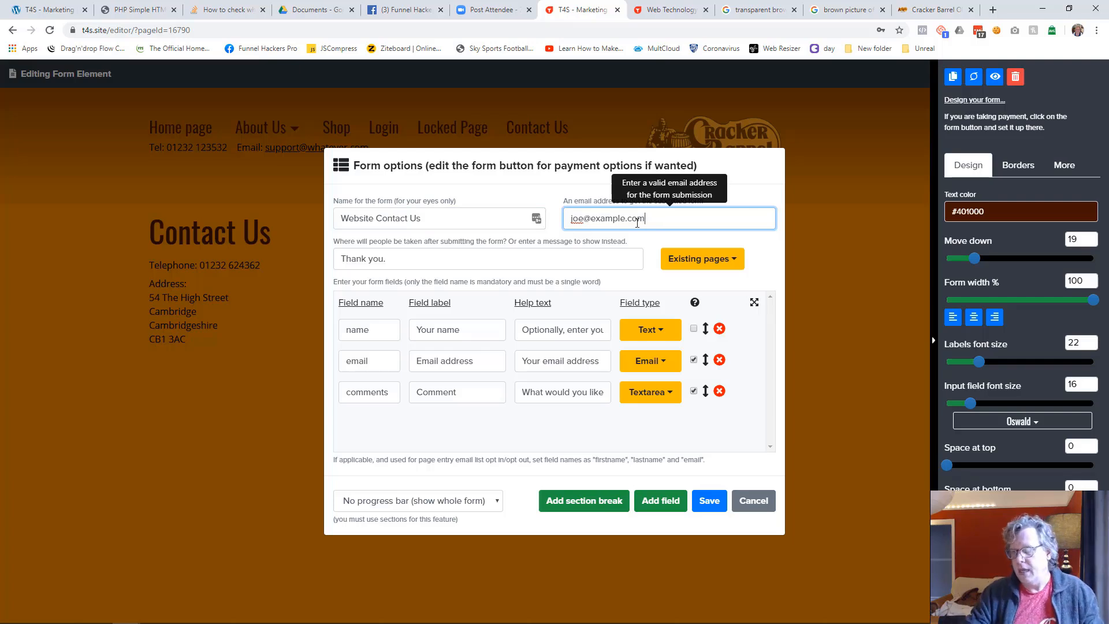
{"action": "left_click", "coordinate": [503, 258]}
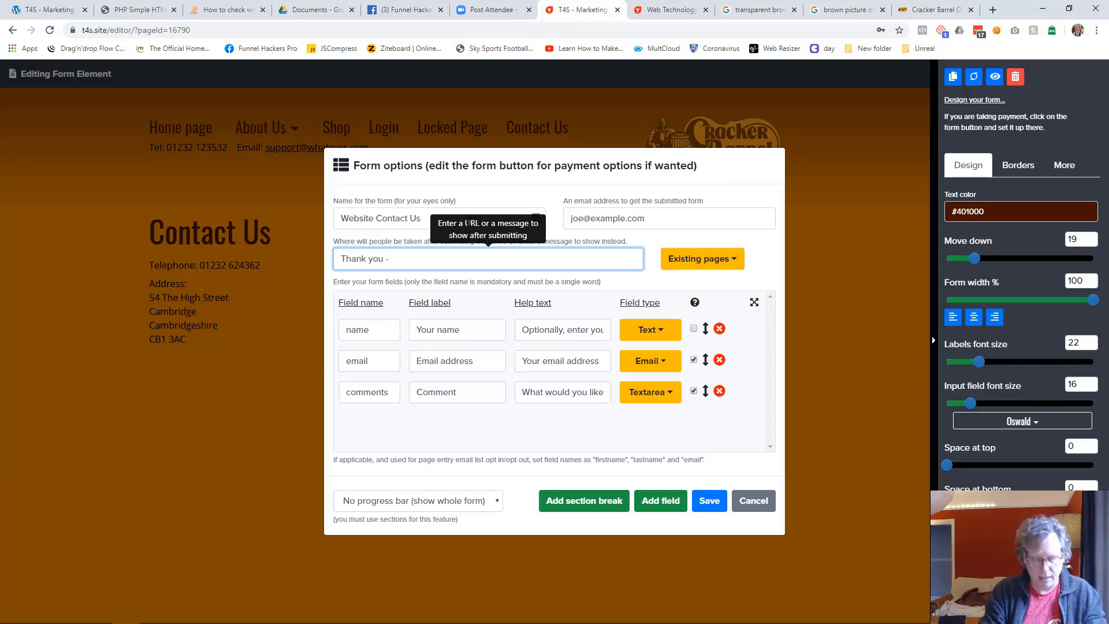
{"action": "type", "text": "- we will be in c"}
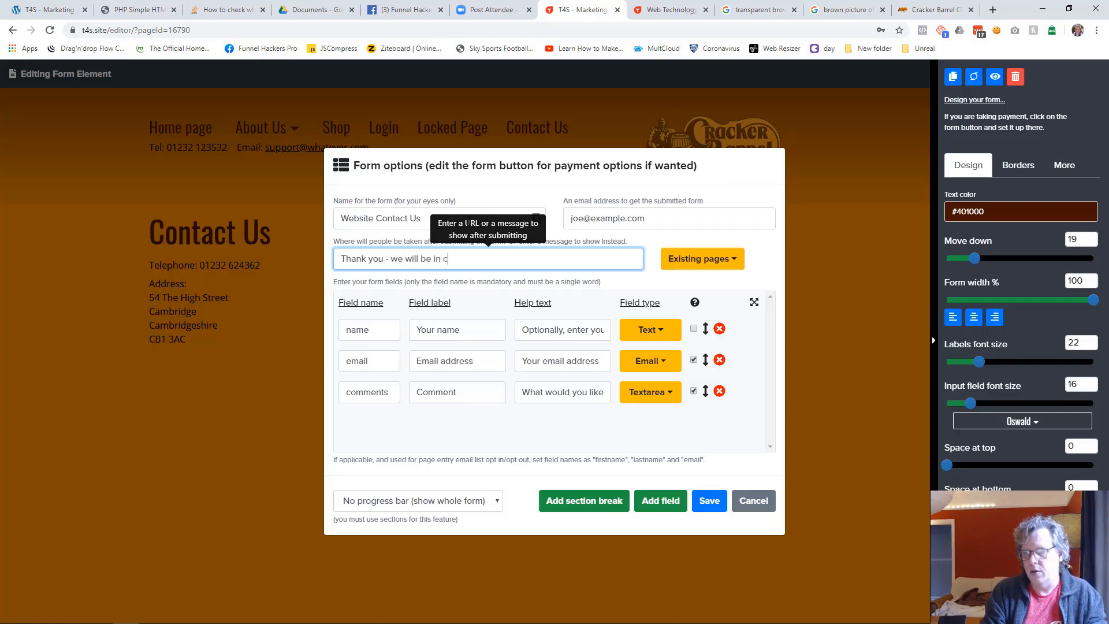
{"action": "type", "text": "ontact within 48 hours."}
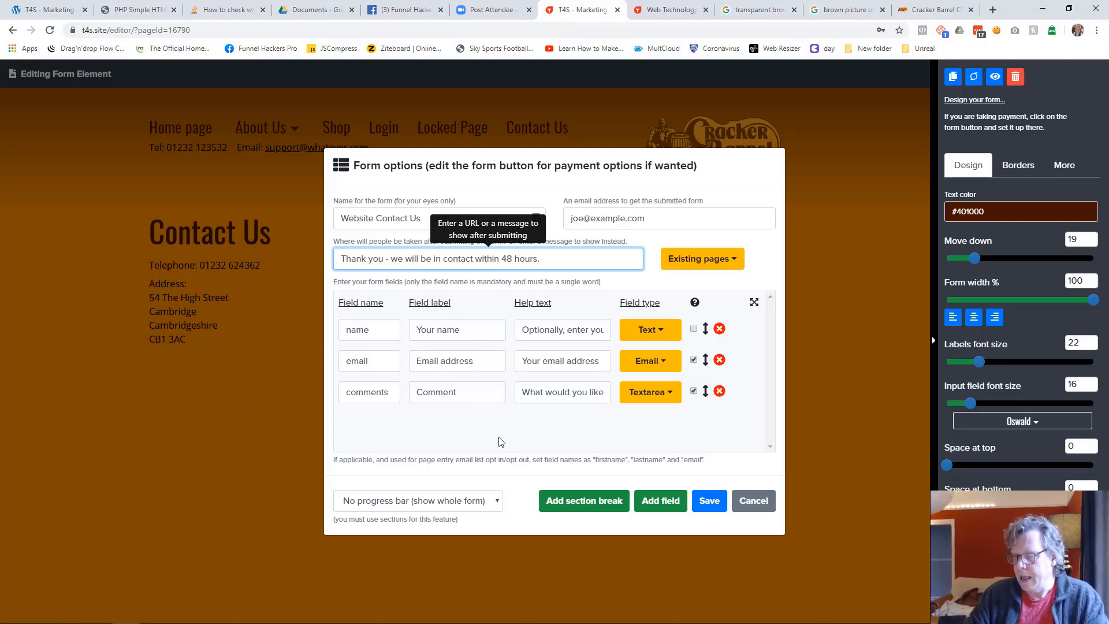
{"action": "left_click", "coordinate": [707, 501]}
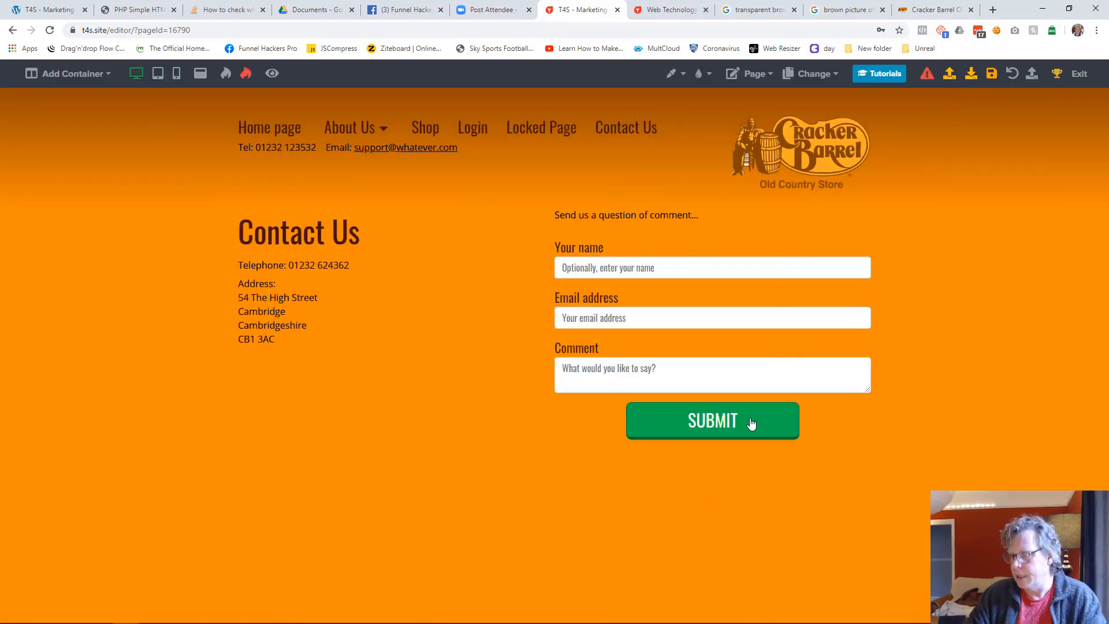
Change the form's submit button label to "SEND MESSAGE"
{"action": "left_click", "coordinate": [750, 423]}
{"action": "key", "text": "BackSpace"}
{"action": "key", "text": "BackSpace"}
{"action": "key", "text": "BackSpace"}
{"action": "key", "text": "BackSpace"}
{"action": "key", "text": "BackSpace"}
{"action": "type", "text": "END"}
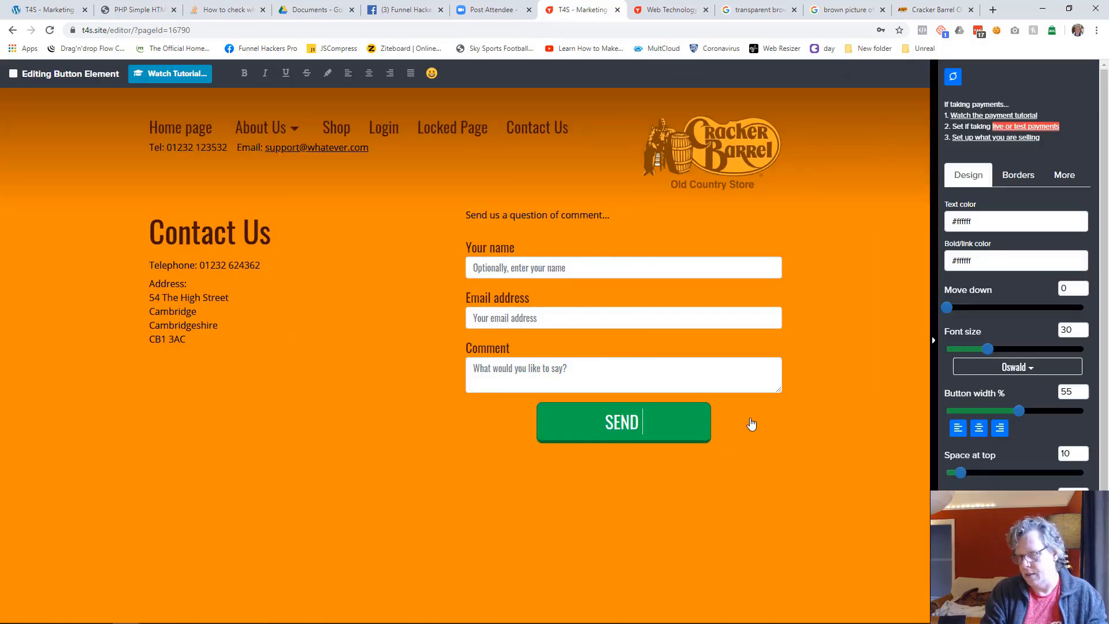
{"action": "type", "text": " MESSAGE"}
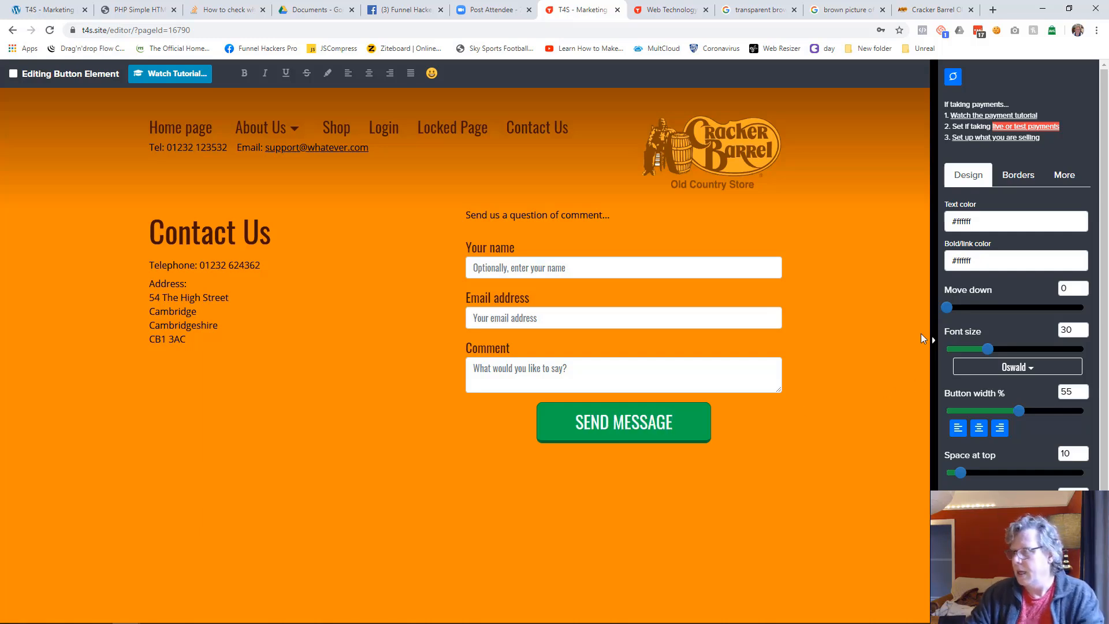
Set the SEND MESSAGE button's background color to #401000 and its rollover background color to #663300
{"action": "left_click", "coordinate": [1062, 176]}
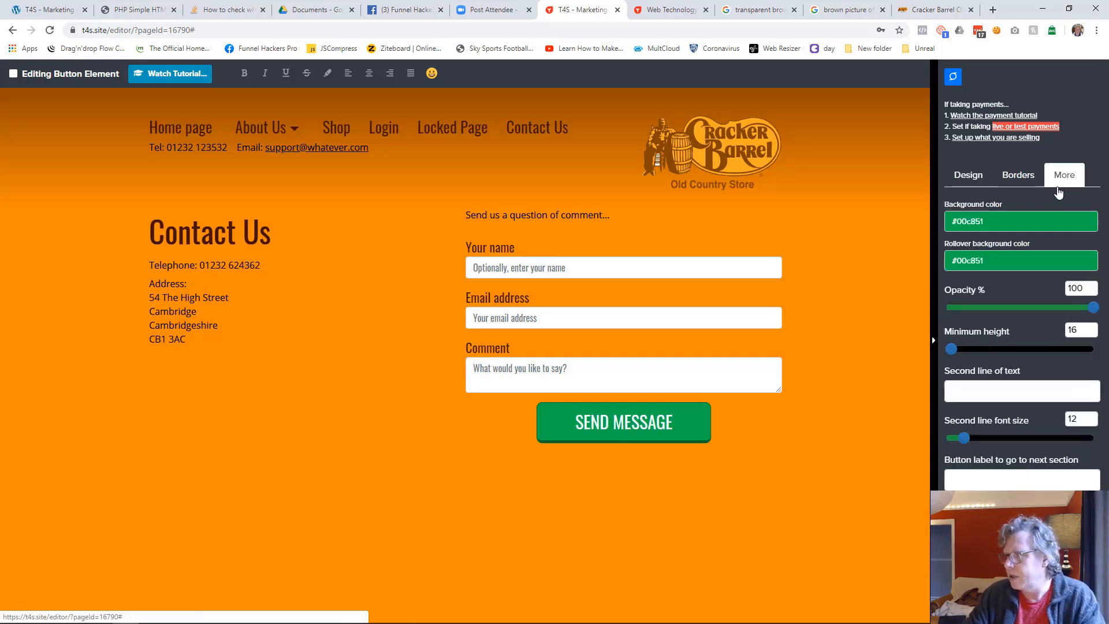
{"action": "left_click", "coordinate": [986, 222]}
{"action": "left_click", "coordinate": [972, 391]}
{"action": "left_click", "coordinate": [963, 390]}
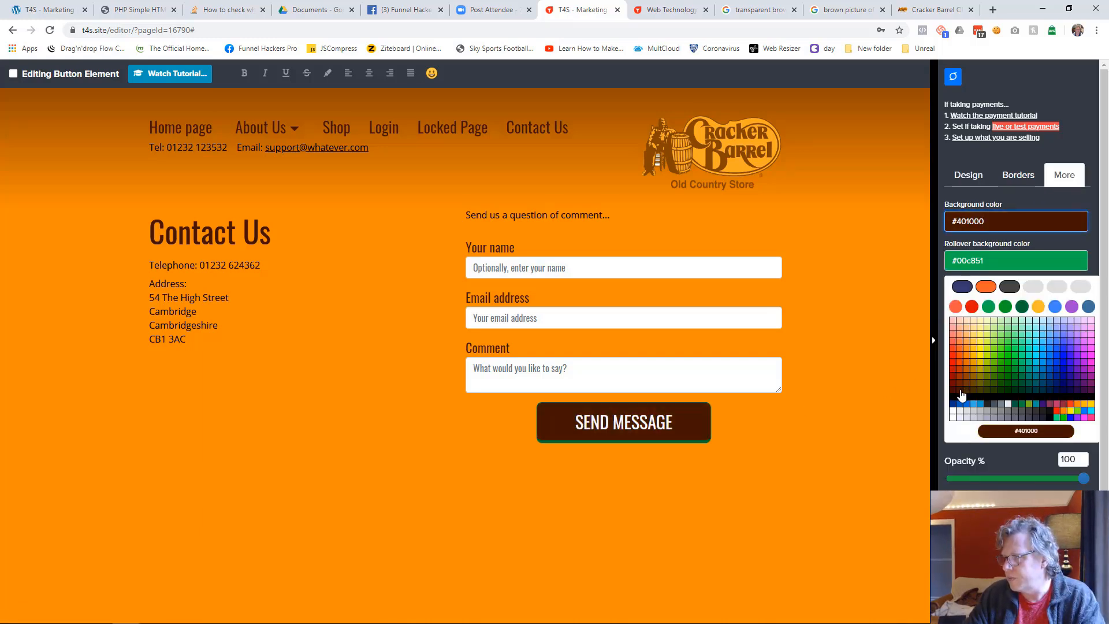
{"action": "left_click", "coordinate": [980, 261]}
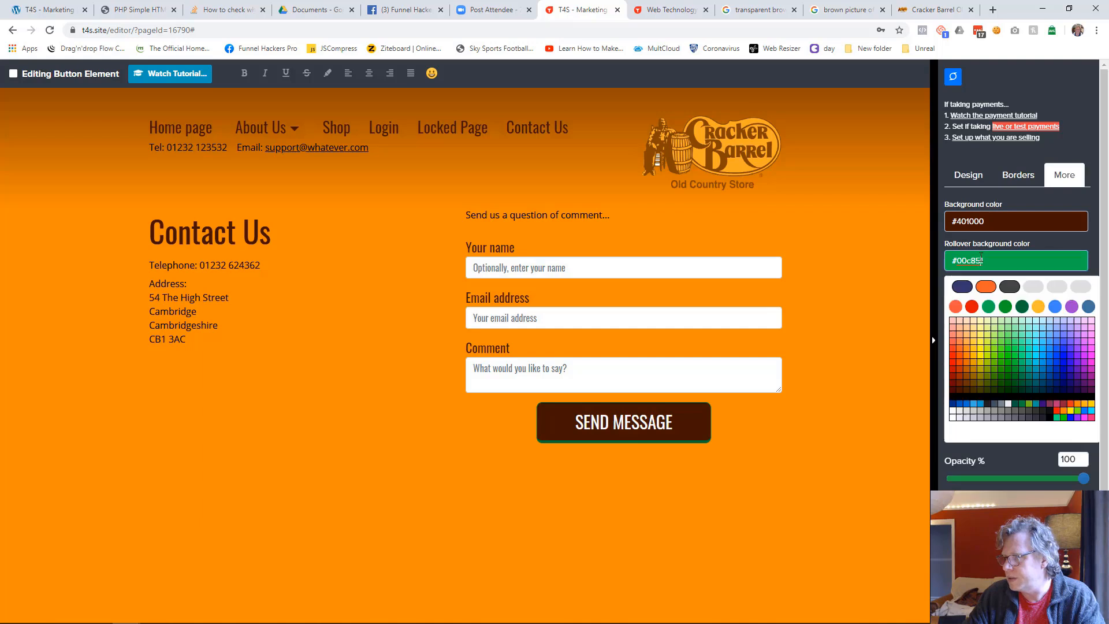
{"action": "left_click", "coordinate": [965, 387]}
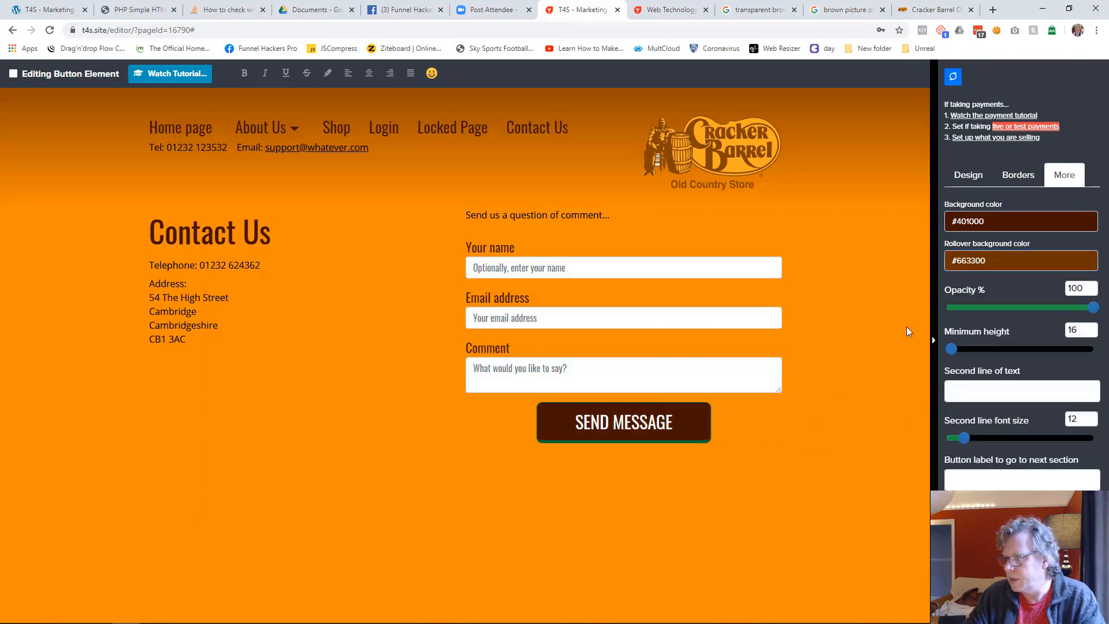
Set the SEND MESSAGE button's border color to #000000
{"action": "left_click", "coordinate": [1018, 174]}
{"action": "left_click", "coordinate": [982, 224]}
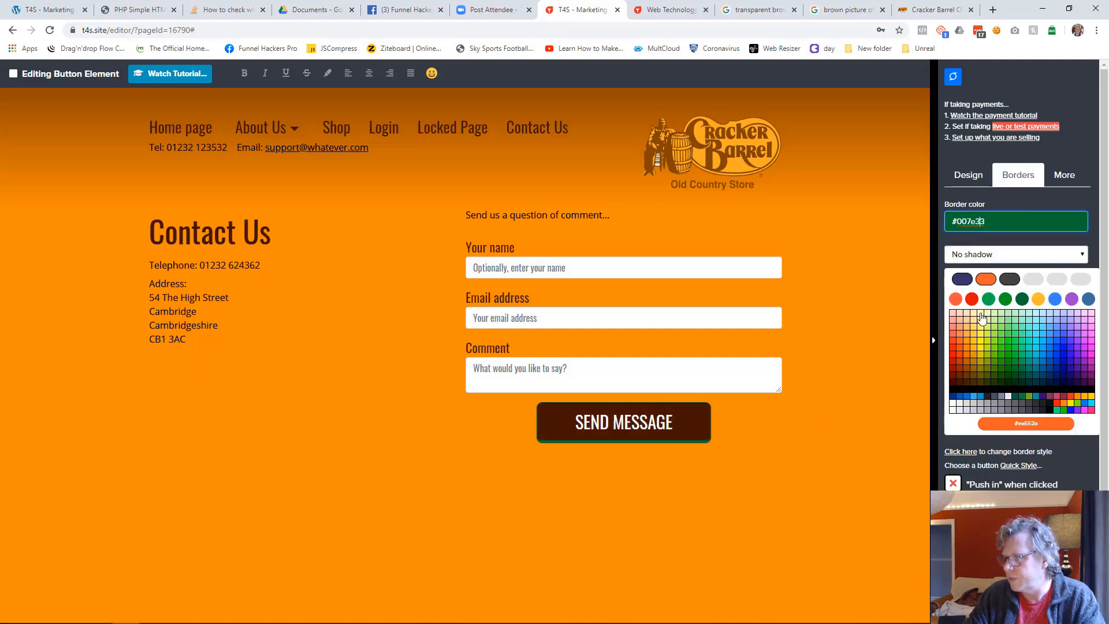
{"action": "left_click", "coordinate": [955, 397]}
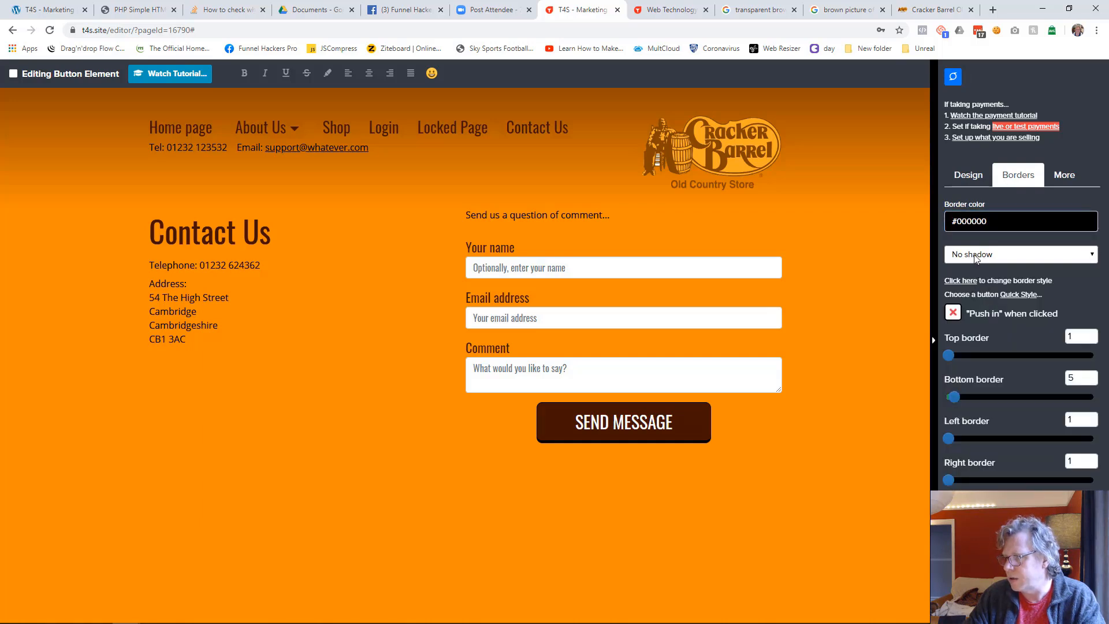
Try the Large glow shadow on the button, return it to No shadow and enable "Push in" when clicked
{"action": "left_click", "coordinate": [1019, 254]}
{"action": "left_click", "coordinate": [975, 334]}
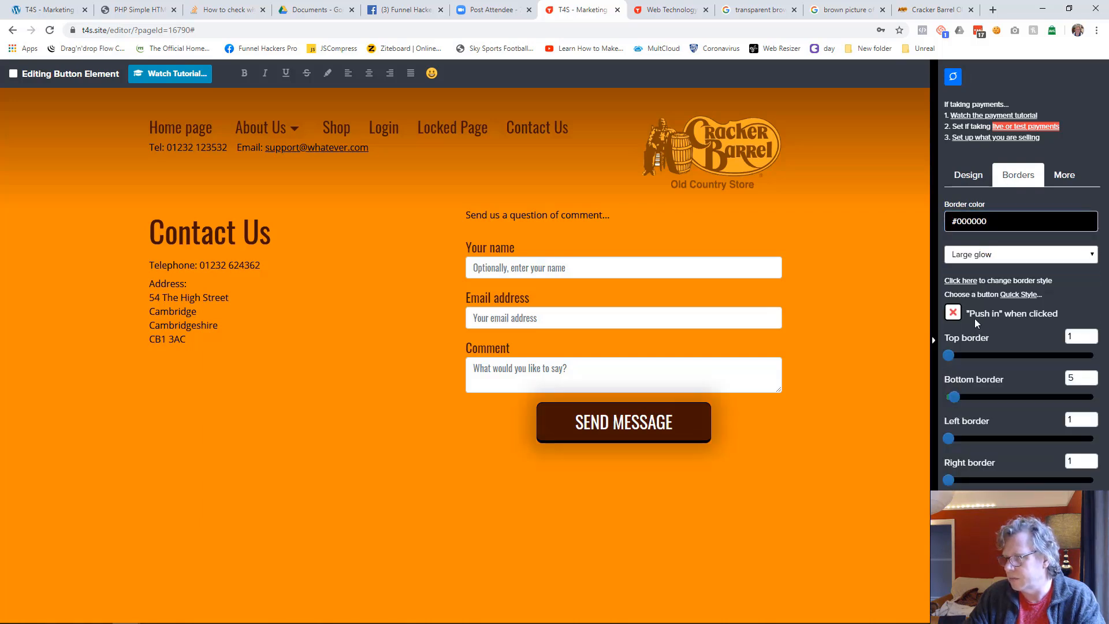
{"action": "left_click", "coordinate": [982, 254]}
{"action": "left_click", "coordinate": [977, 267]}
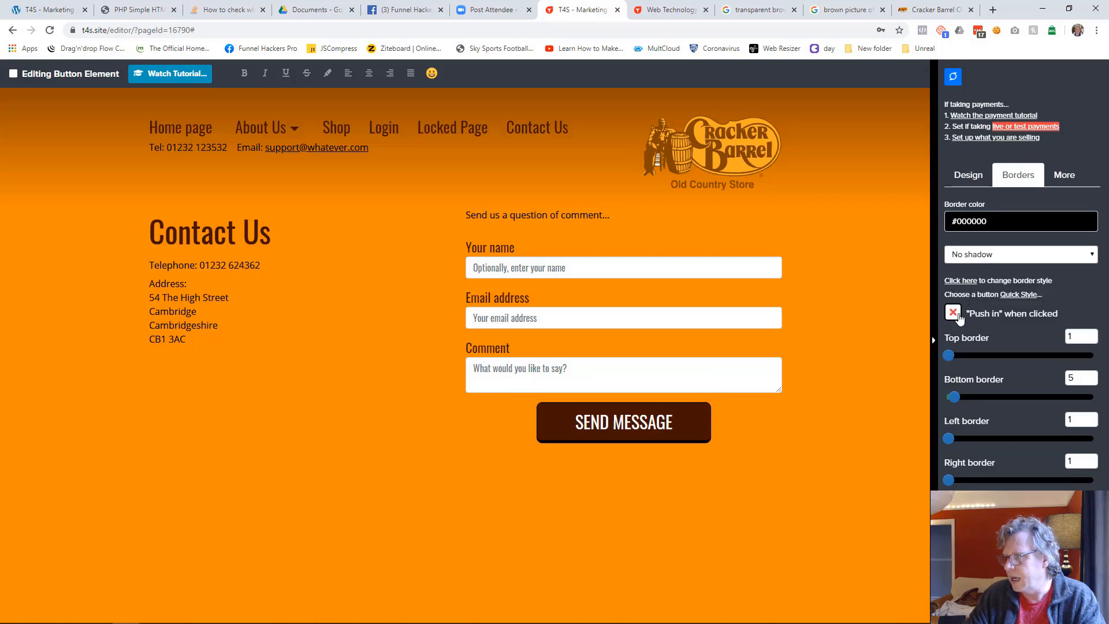
{"action": "left_click", "coordinate": [843, 434]}
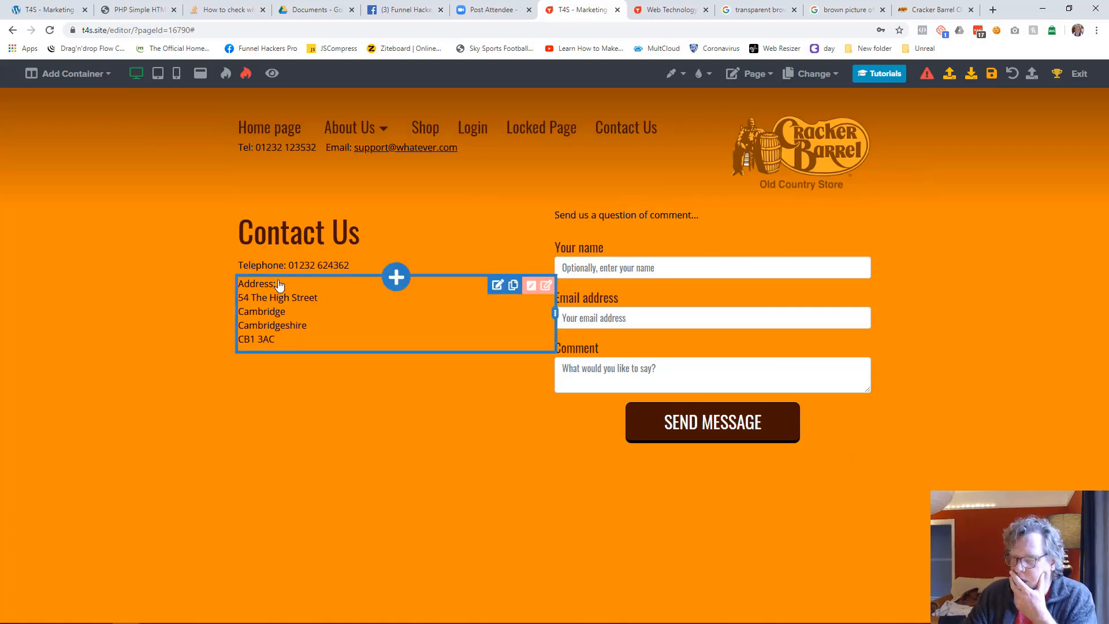
Widen the form column on the Contact Us page, line its intro text up with the Telephone line, and save the page
{"action": "double_click", "coordinate": [581, 220]}
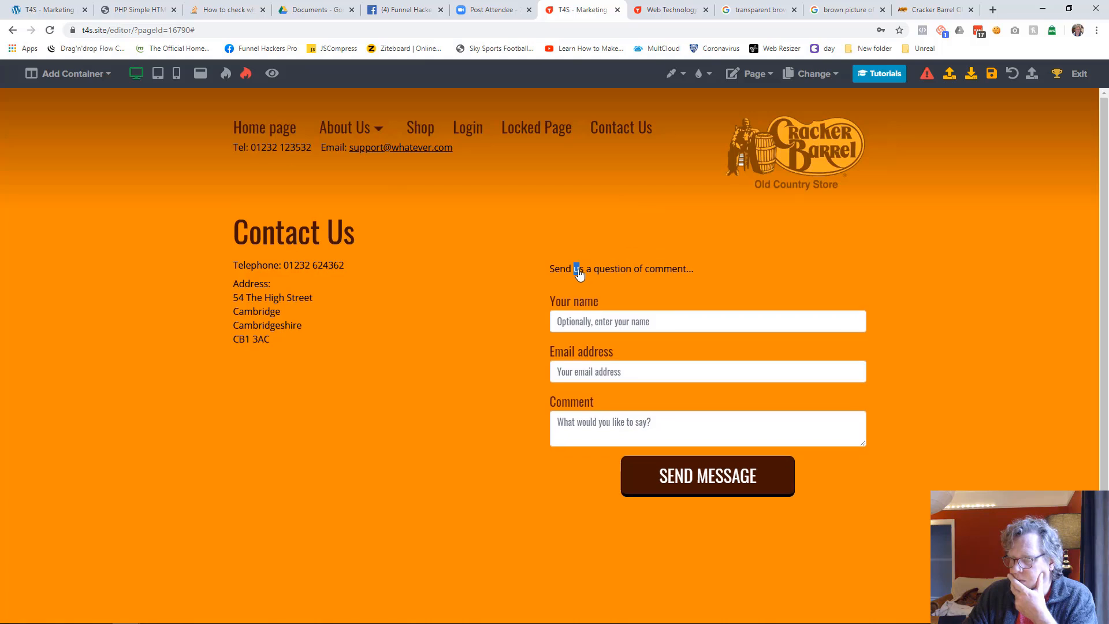
{"action": "left_click", "coordinate": [150, 351]}
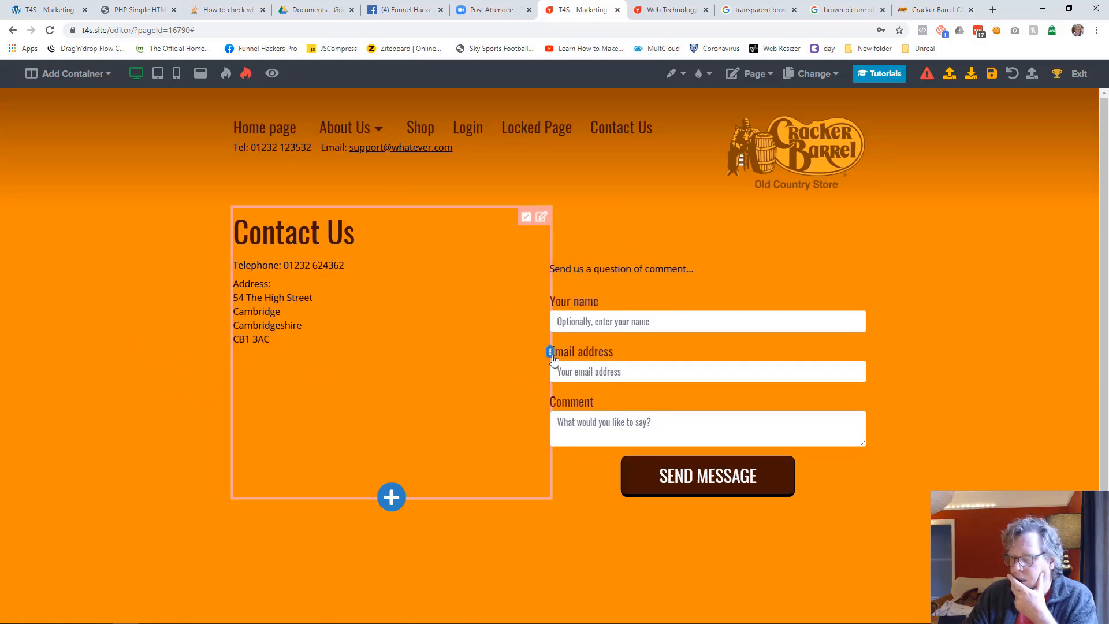
{"action": "left_click_drag", "start_coordinate": [553, 353], "coordinate": [411, 352]}
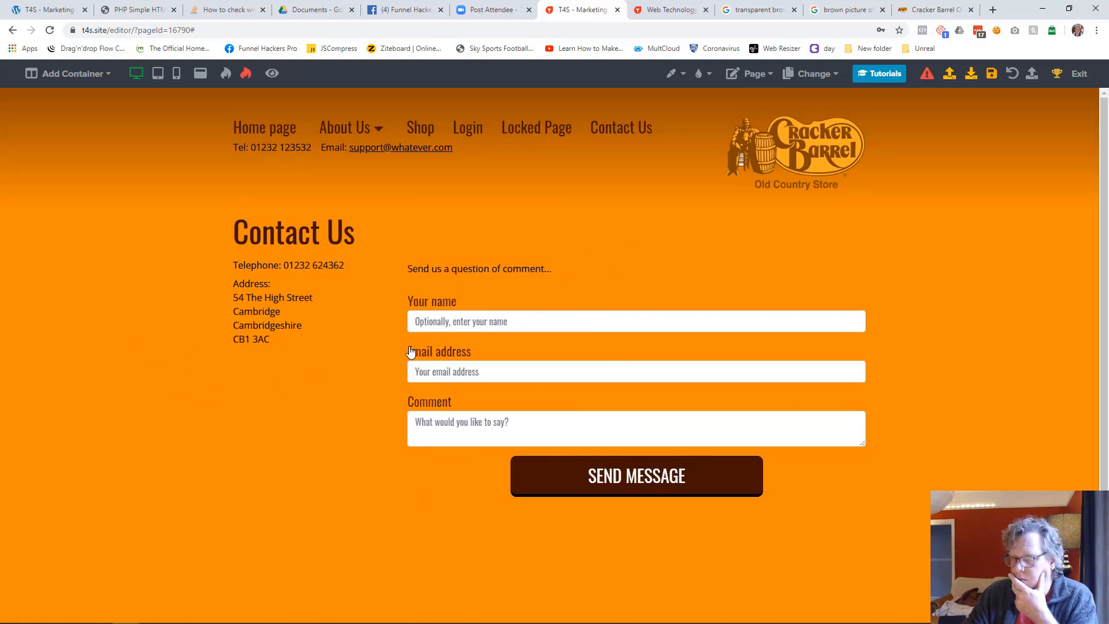
{"action": "left_click", "coordinate": [460, 277]}
{"action": "left_click_drag", "start_coordinate": [461, 277], "coordinate": [460, 273]}
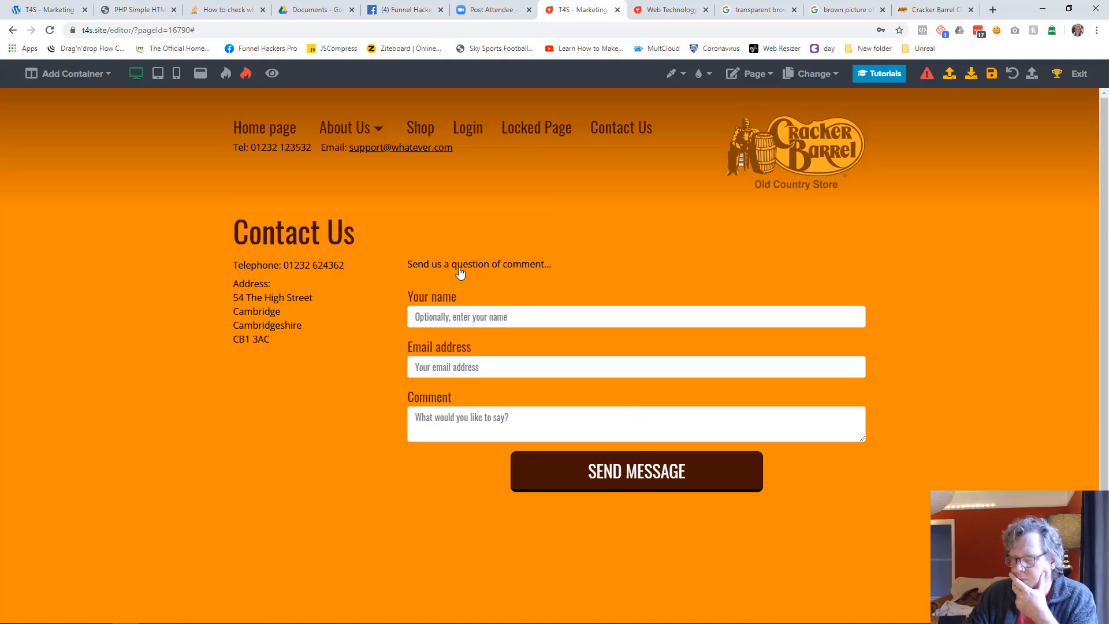
{"action": "left_click", "coordinate": [991, 73]}
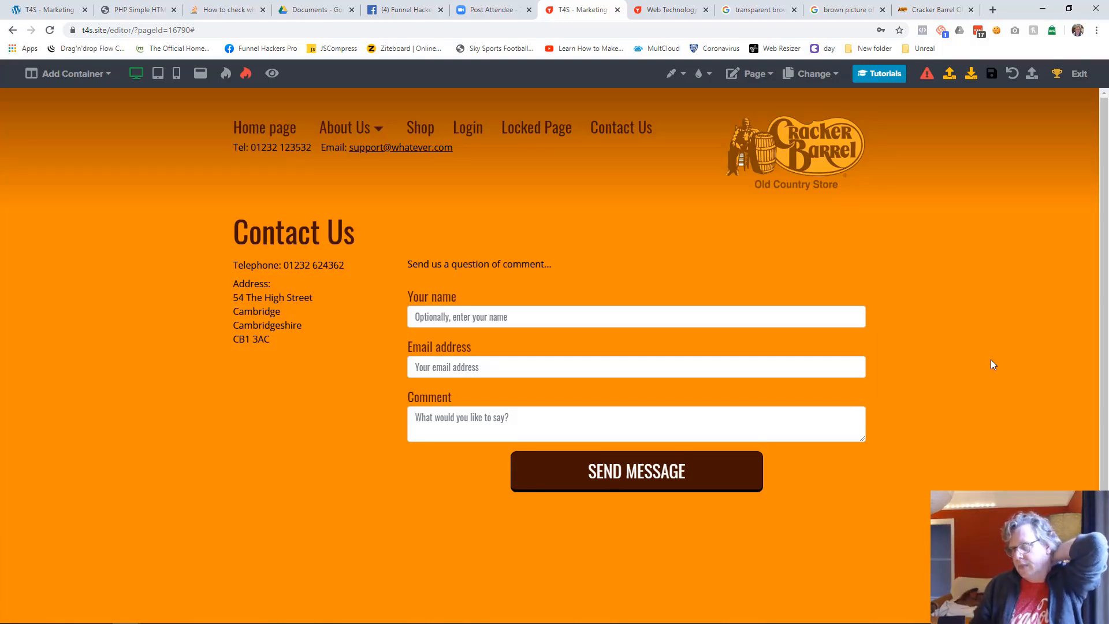
Switch to editing the Shop page and add a one-column container to it
{"action": "left_click", "coordinate": [832, 78]}
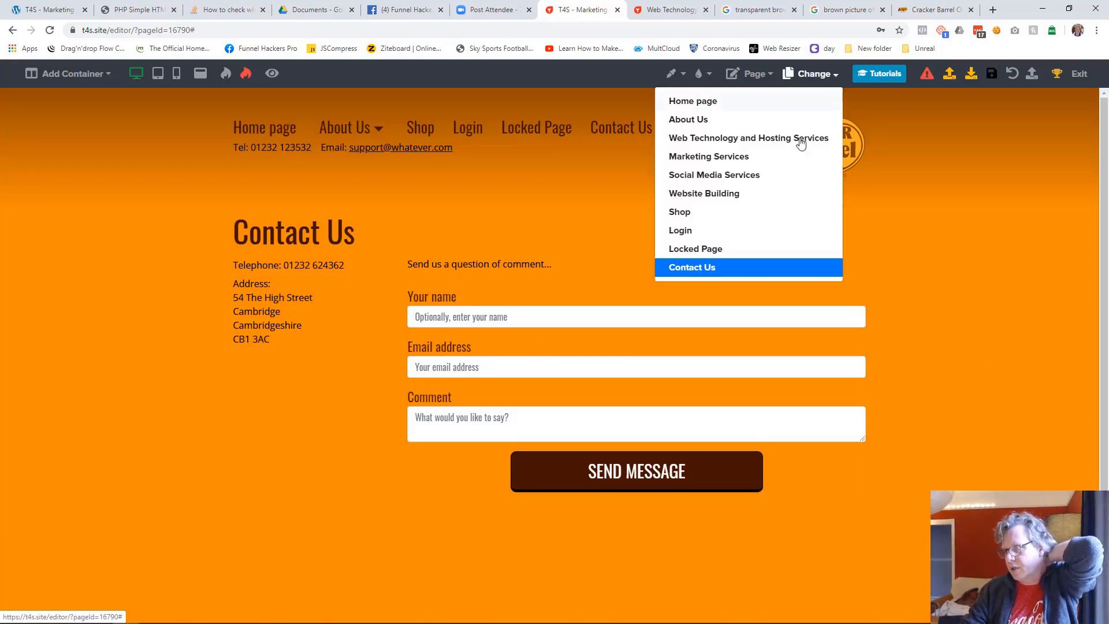
{"action": "left_click", "coordinate": [698, 212]}
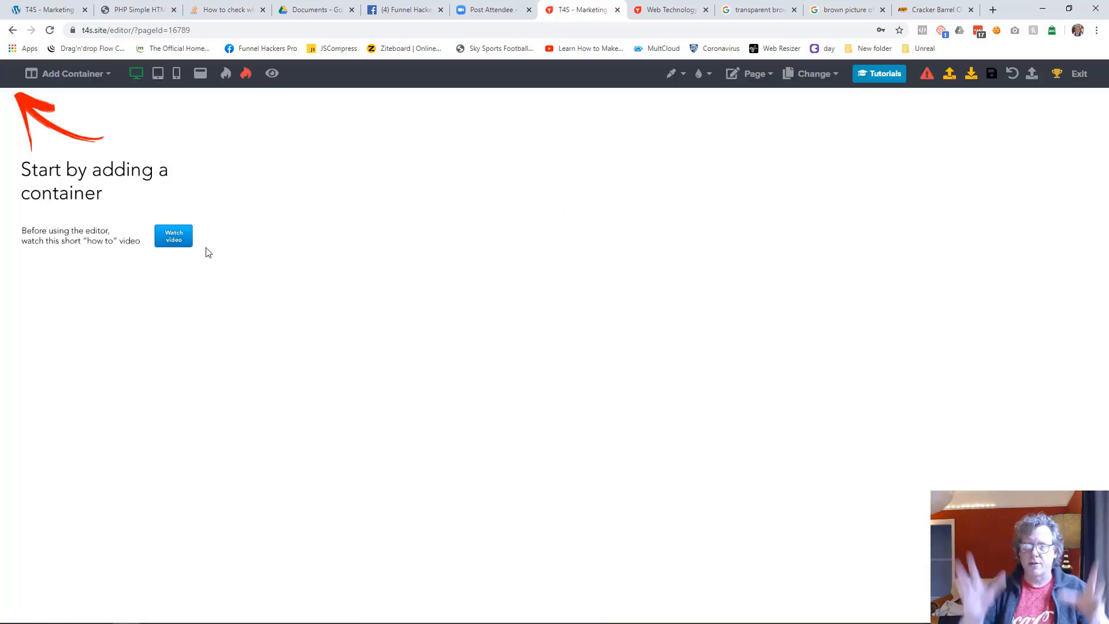
{"action": "left_click", "coordinate": [106, 81]}
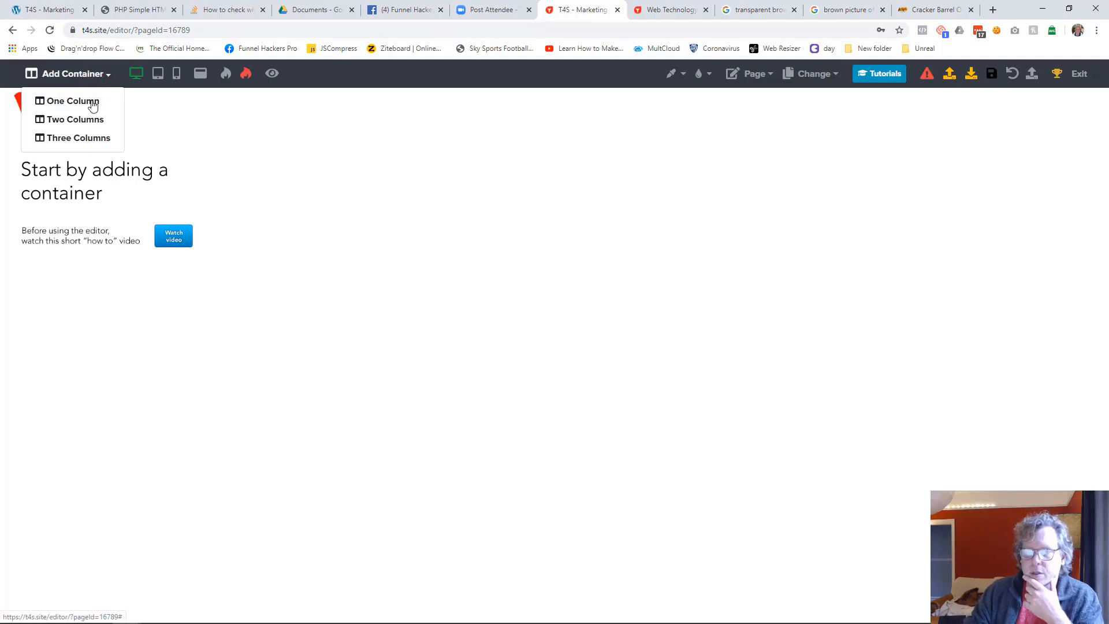
{"action": "left_click", "coordinate": [88, 102]}
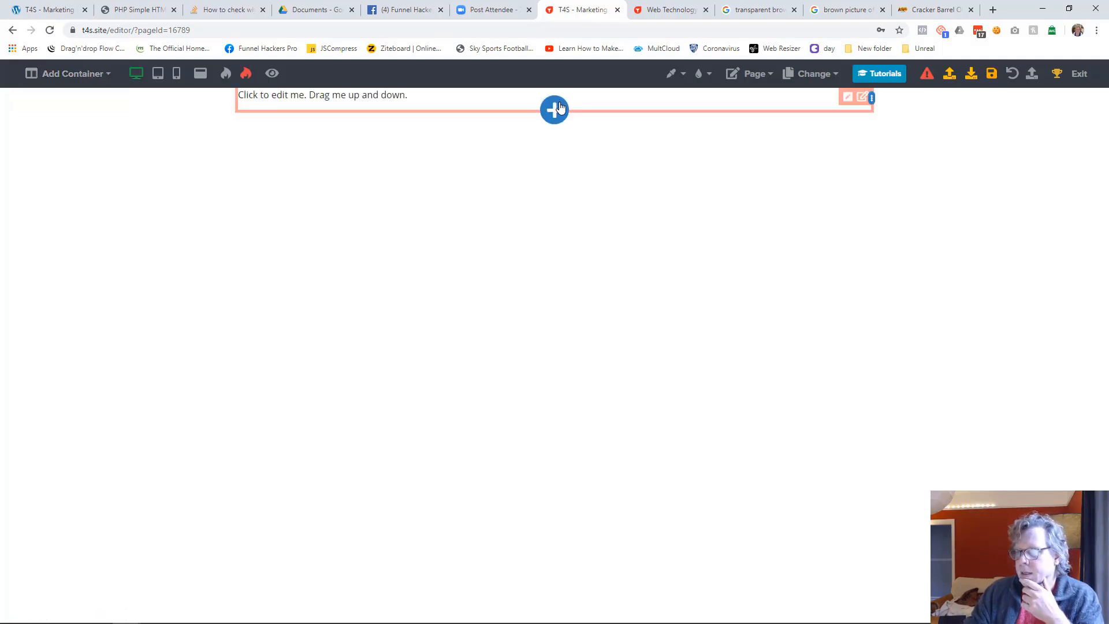
Insert the "Website Header" content from the library into the Shop page
{"action": "left_click", "coordinate": [555, 109]}
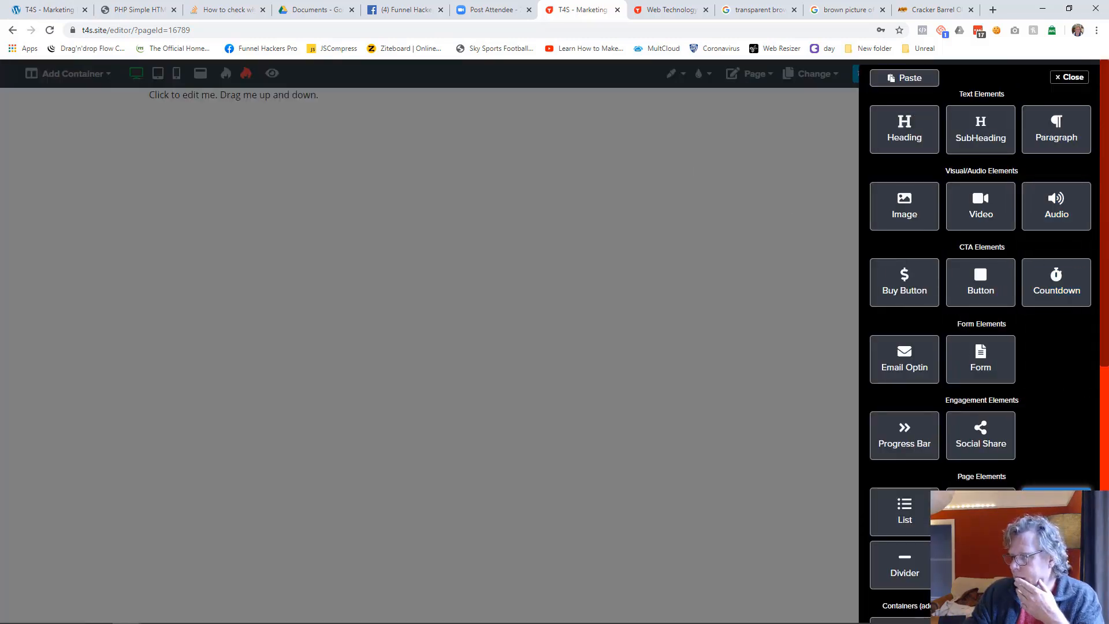
{"action": "scroll", "coordinate": [1057, 404], "scroll_direction": "down", "scroll_amount": 4}
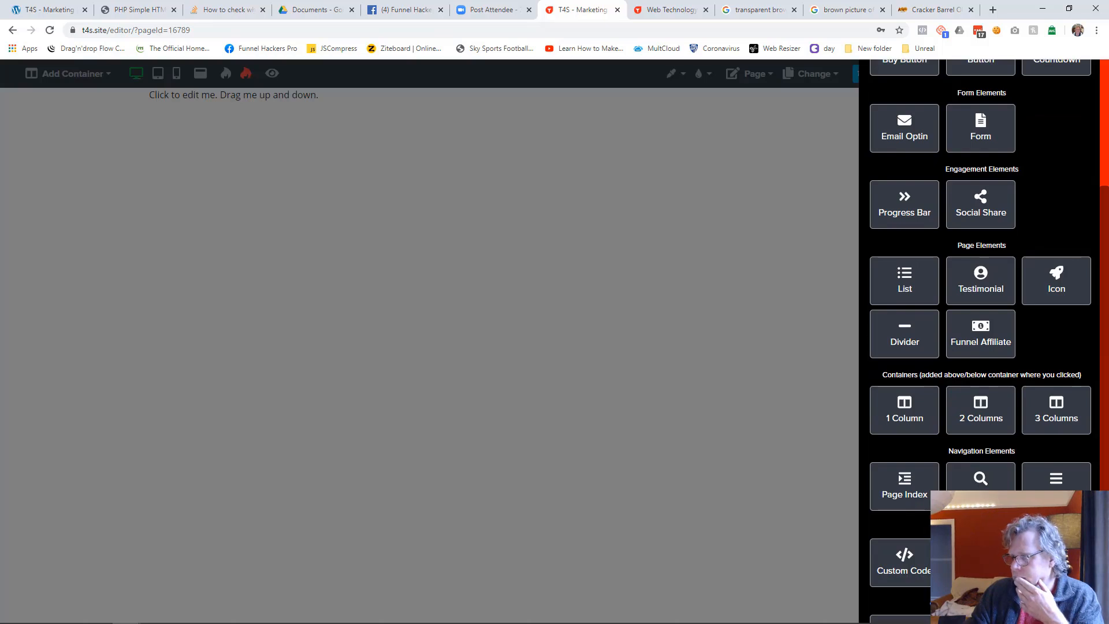
{"action": "left_click", "coordinate": [980, 562]}
{"action": "left_click", "coordinate": [413, 321]}
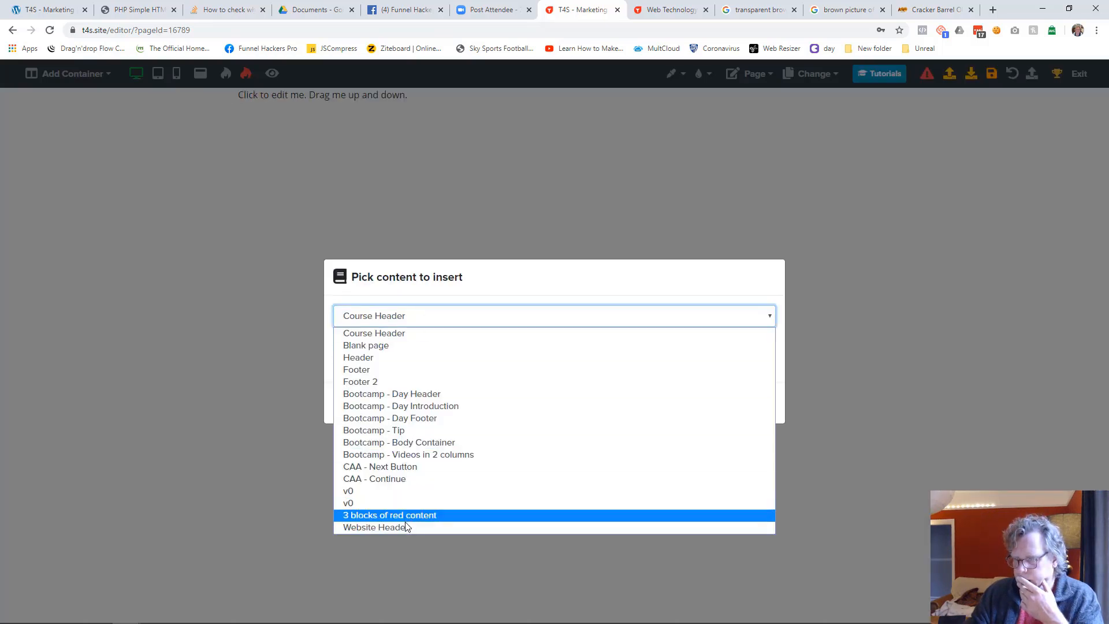
{"action": "left_click", "coordinate": [375, 526]}
{"action": "left_click", "coordinate": [689, 410]}
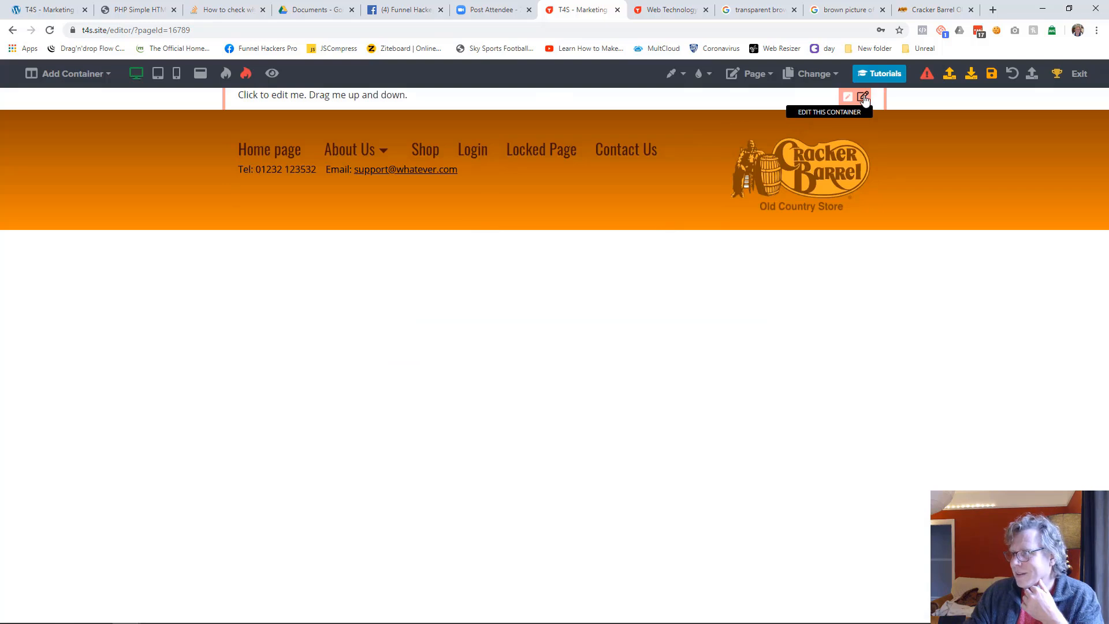
Delete the placeholder text container above the website header
{"action": "left_click", "coordinate": [862, 97]}
{"action": "left_click", "coordinate": [1015, 76]}
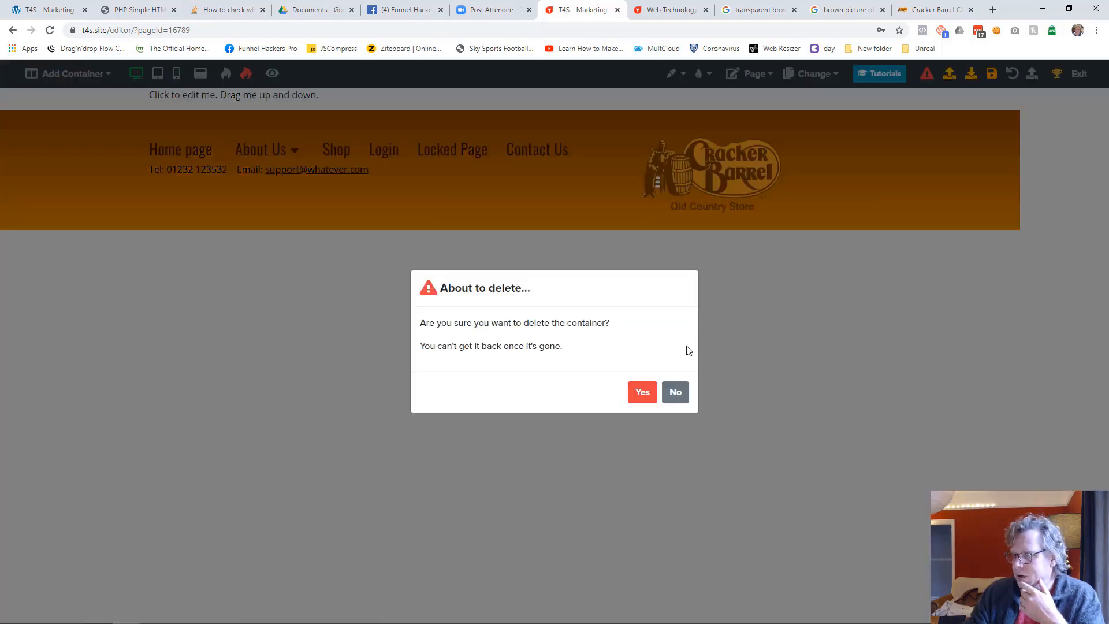
{"action": "left_click", "coordinate": [642, 392]}
Set the Shop page's background color to the same orange as the header's lower edge
{"action": "left_click", "coordinate": [768, 74]}
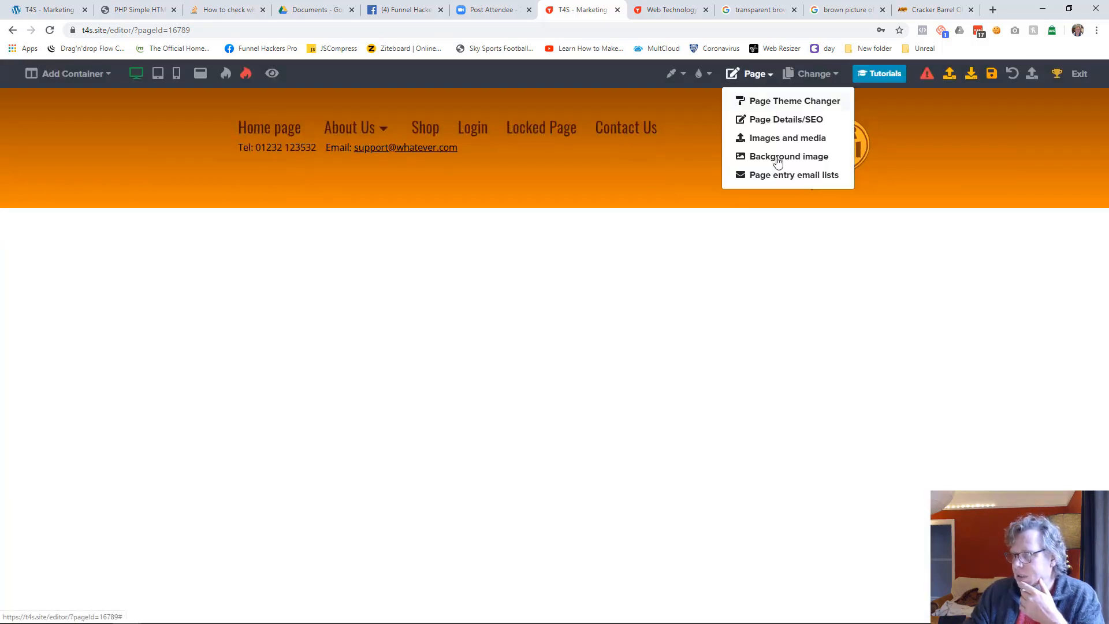
{"action": "left_click", "coordinate": [681, 74]}
{"action": "left_click", "coordinate": [807, 220]}
Add a one-column container below the header and replace its placeholder text with "Shop"
{"action": "left_click", "coordinate": [74, 84]}
{"action": "left_click", "coordinate": [74, 99]}
{"action": "left_click", "coordinate": [314, 226]}
{"action": "key", "text": "ctrl+a"}
{"action": "type", "text": "S"}
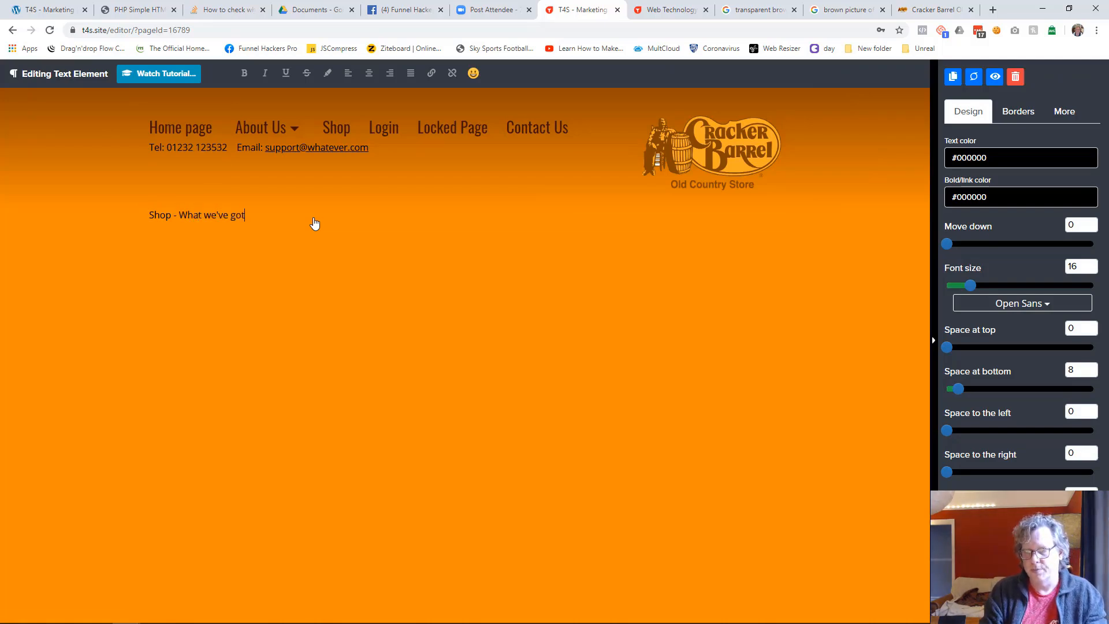
{"action": "key", "text": "ctrl+shift+Left"}
{"action": "key", "text": "ctrl+shift+Left"}
{"action": "key", "text": "ctrl+shift+Left"}
{"action": "key", "text": "BackSpace"}
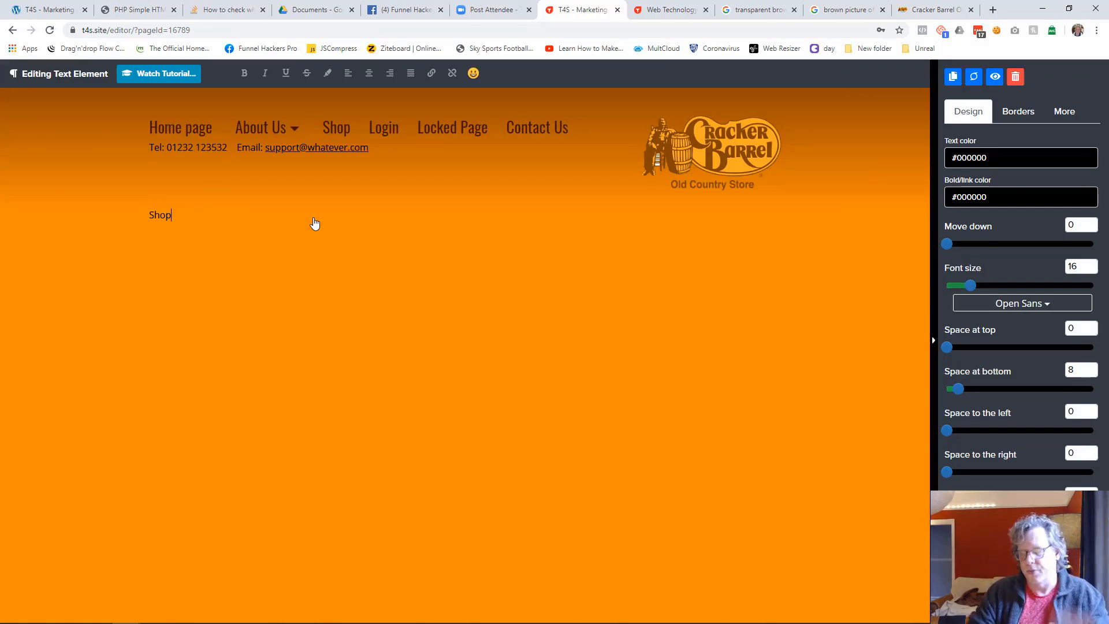
Style the Shop text in Oswald with color #401000 and enlarge it to heading size
{"action": "left_click", "coordinate": [1018, 306]}
{"action": "left_click", "coordinate": [986, 464]}
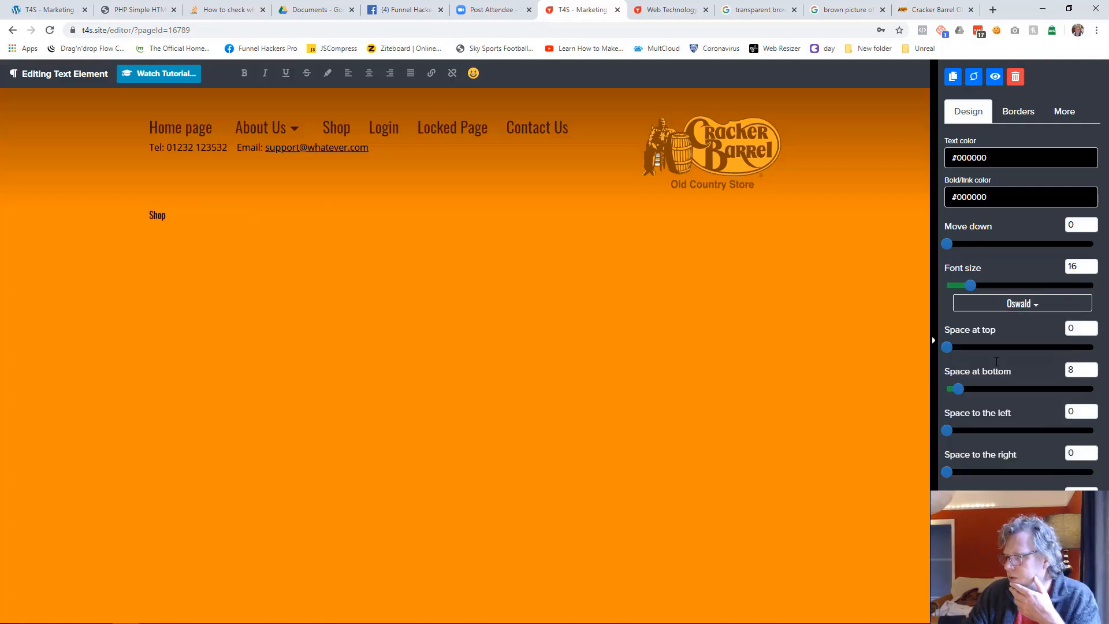
{"action": "left_click", "coordinate": [988, 164]}
{"action": "left_click", "coordinate": [963, 324]}
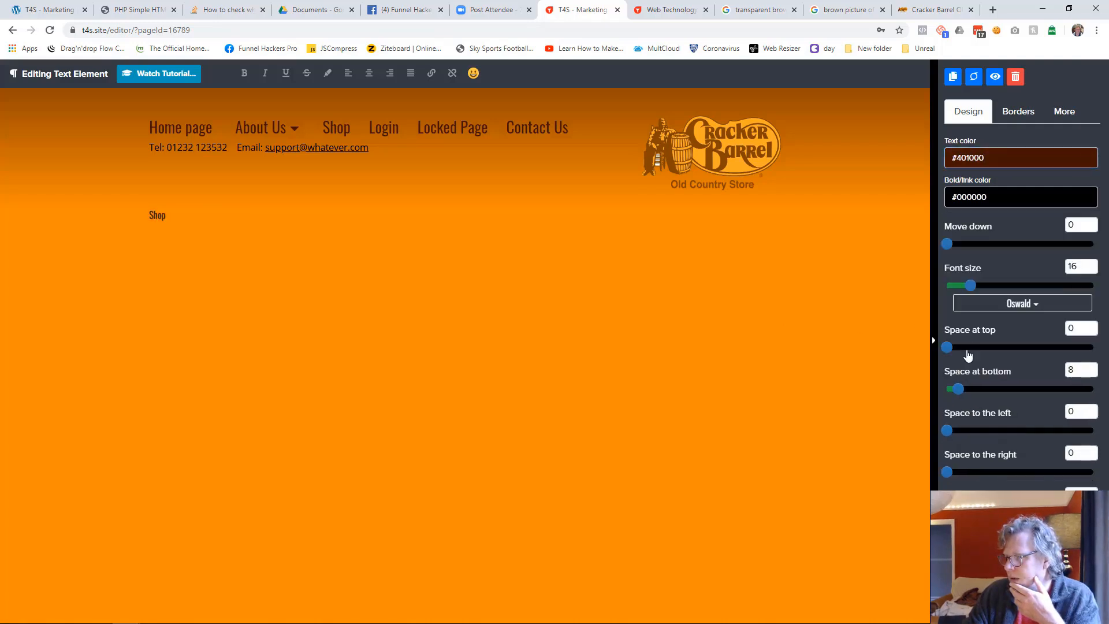
{"action": "left_click_drag", "start_coordinate": [975, 282], "coordinate": [1028, 283]}
{"action": "left_click", "coordinate": [355, 343]}
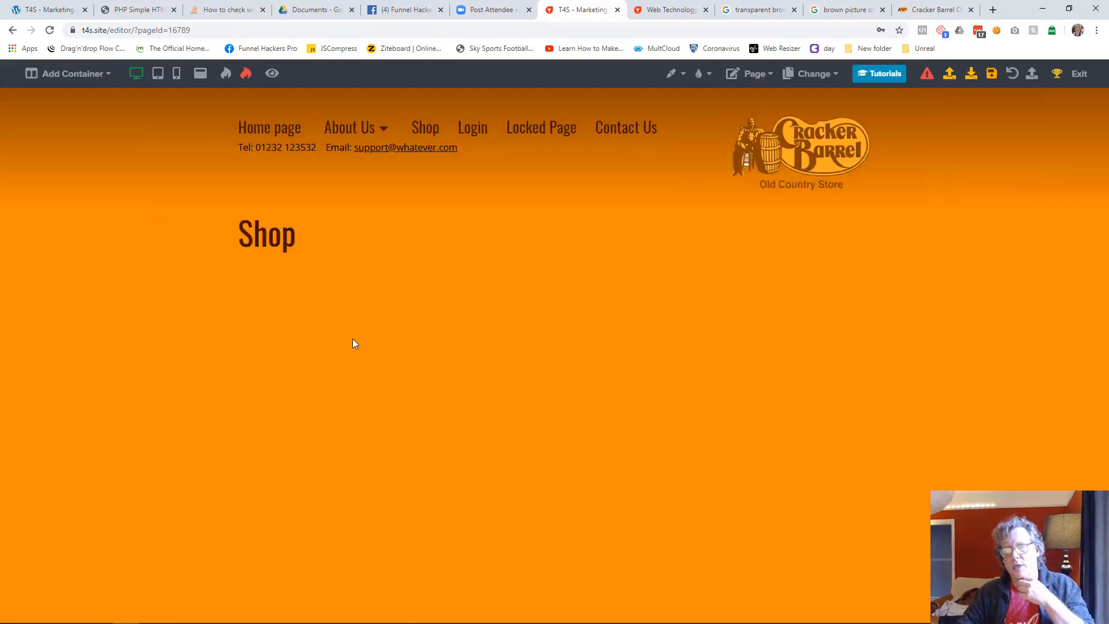
Add a three-column container below the Shop title, with an image and a subheading in its first column
{"action": "left_click", "coordinate": [86, 73]}
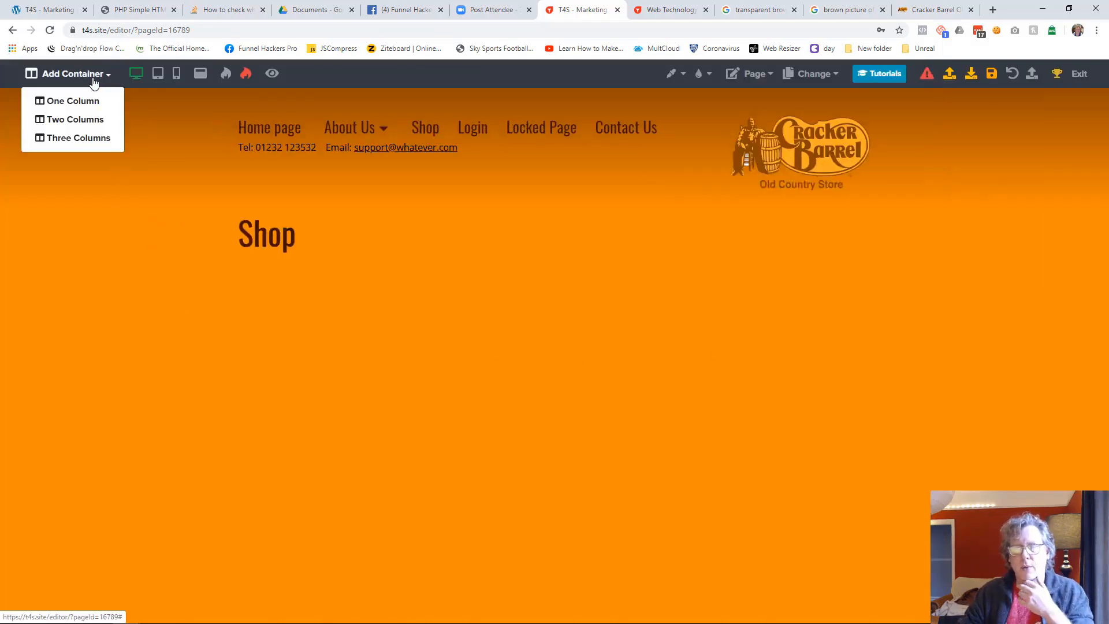
{"action": "left_click", "coordinate": [86, 137]}
{"action": "mouse_move", "coordinate": [312, 276]}
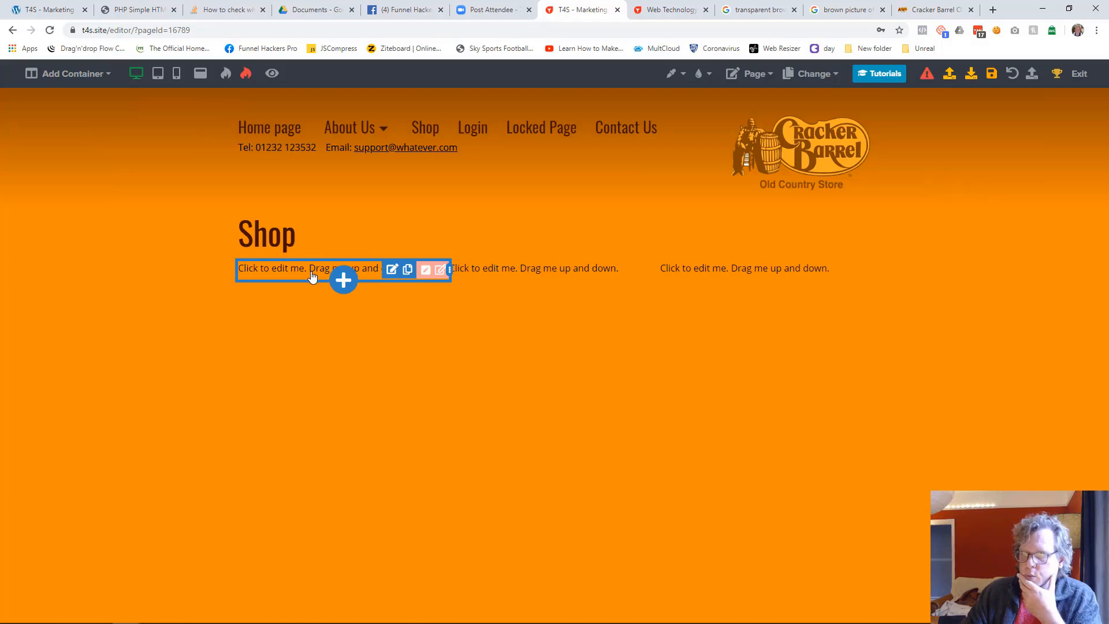
{"action": "left_click", "coordinate": [343, 280]}
{"action": "left_click", "coordinate": [914, 213]}
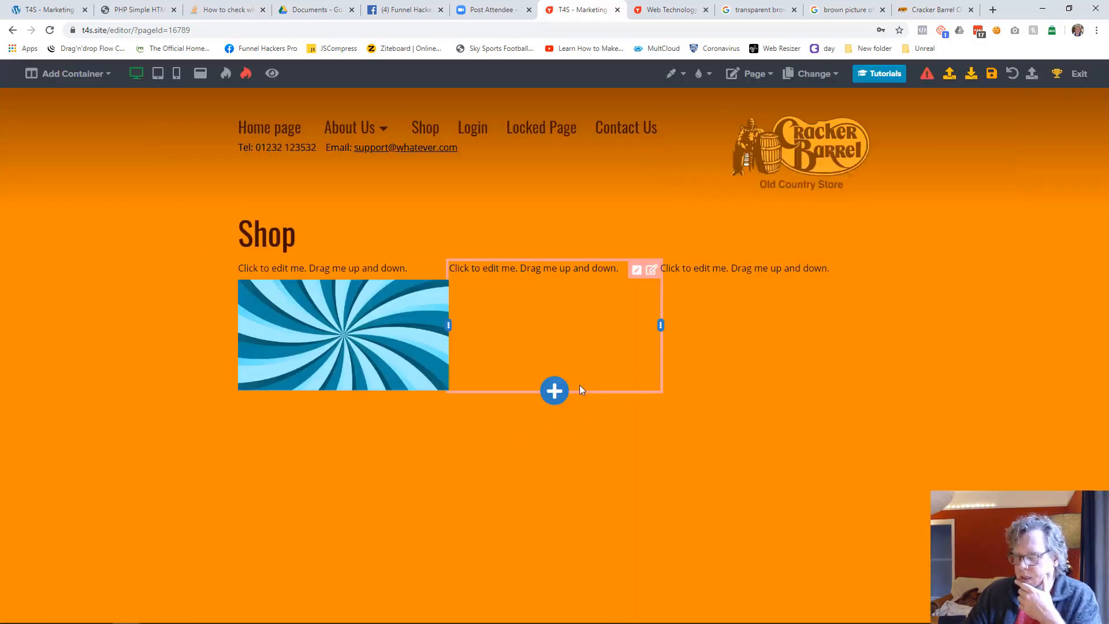
{"action": "left_click", "coordinate": [342, 391]}
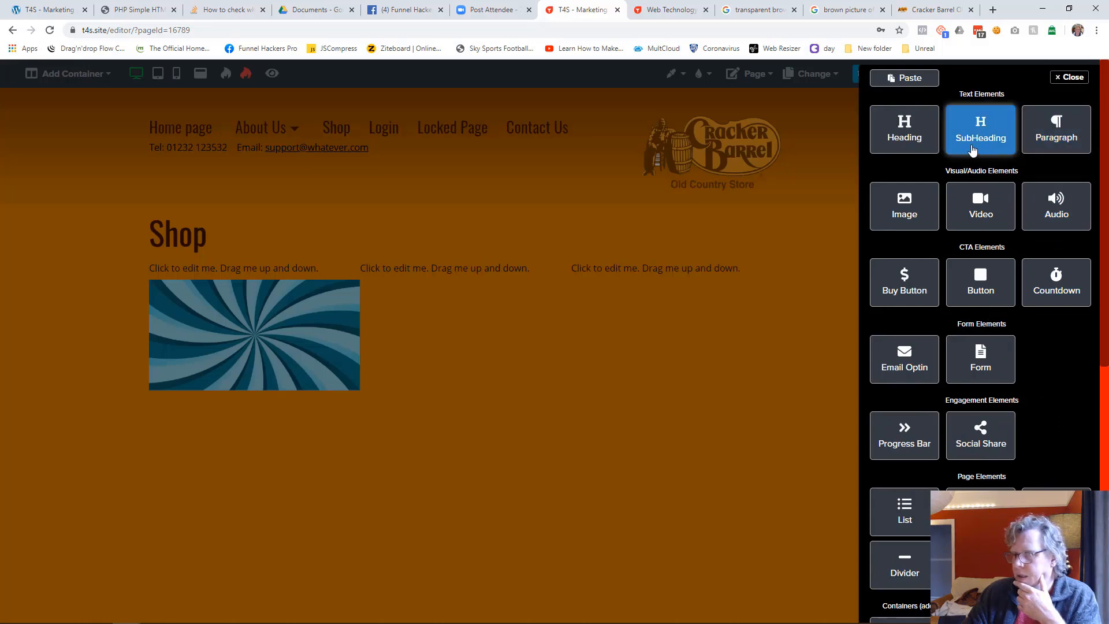
{"action": "left_click", "coordinate": [973, 150]}
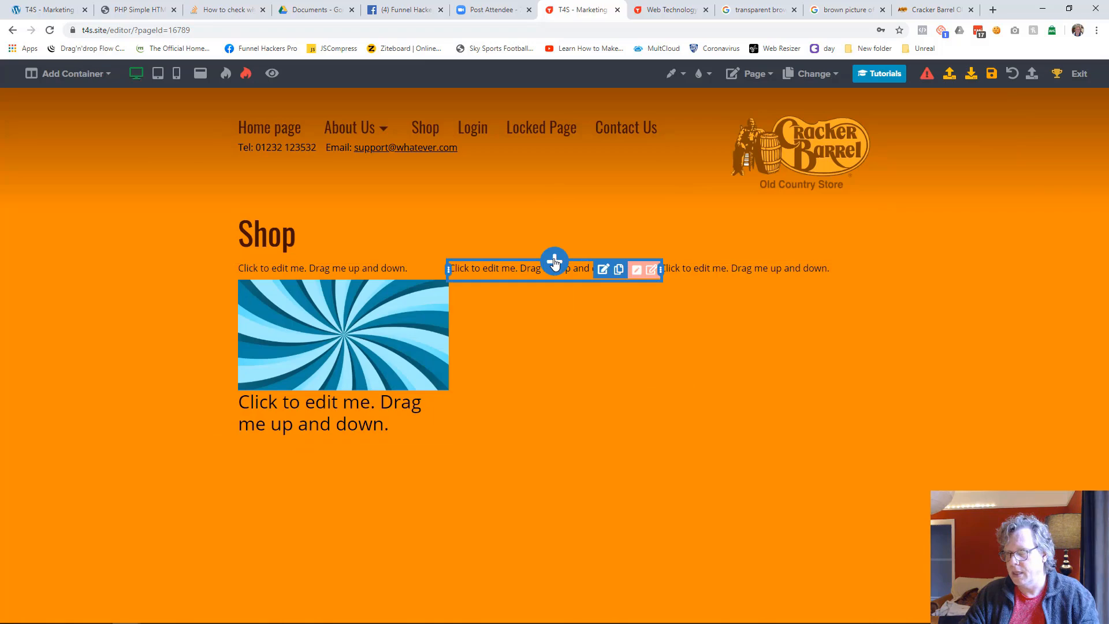
Add a Heading element directly above the existing Shop title
{"action": "left_click", "coordinate": [555, 261]}
{"action": "left_click", "coordinate": [548, 360]}
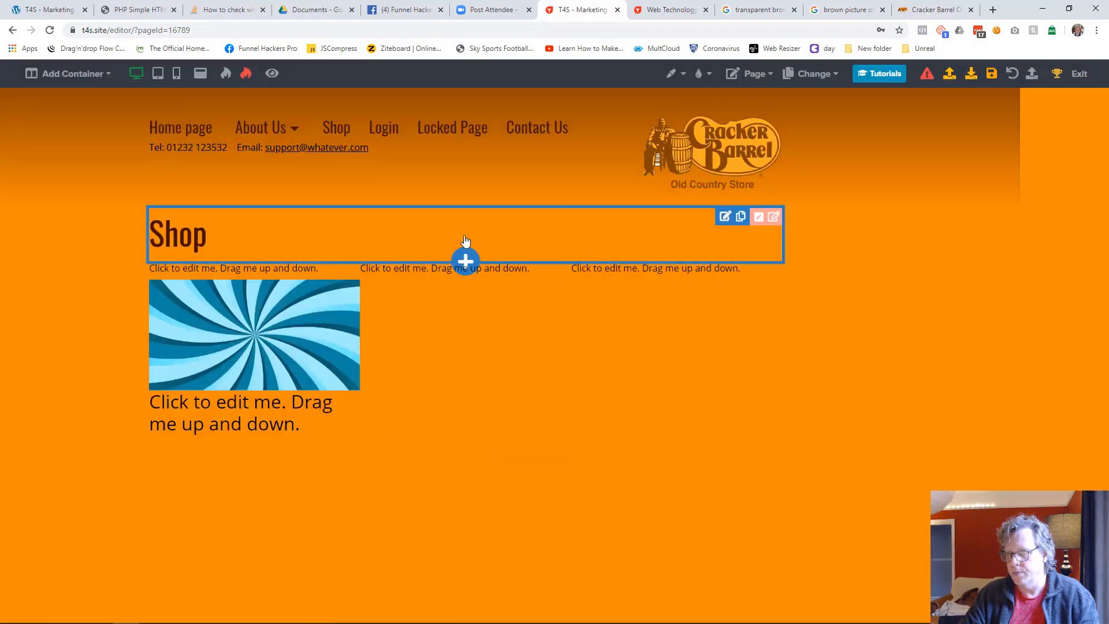
{"action": "left_click", "coordinate": [466, 252]}
{"action": "left_click", "coordinate": [903, 132]}
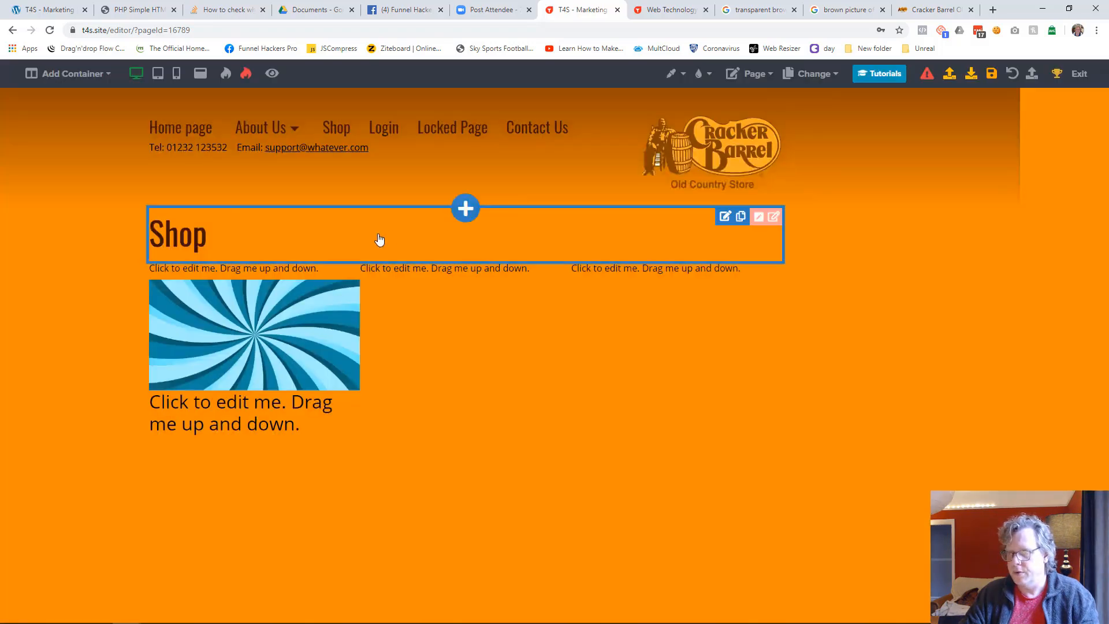
{"action": "left_click", "coordinate": [299, 268]}
{"action": "left_click", "coordinate": [298, 233]}
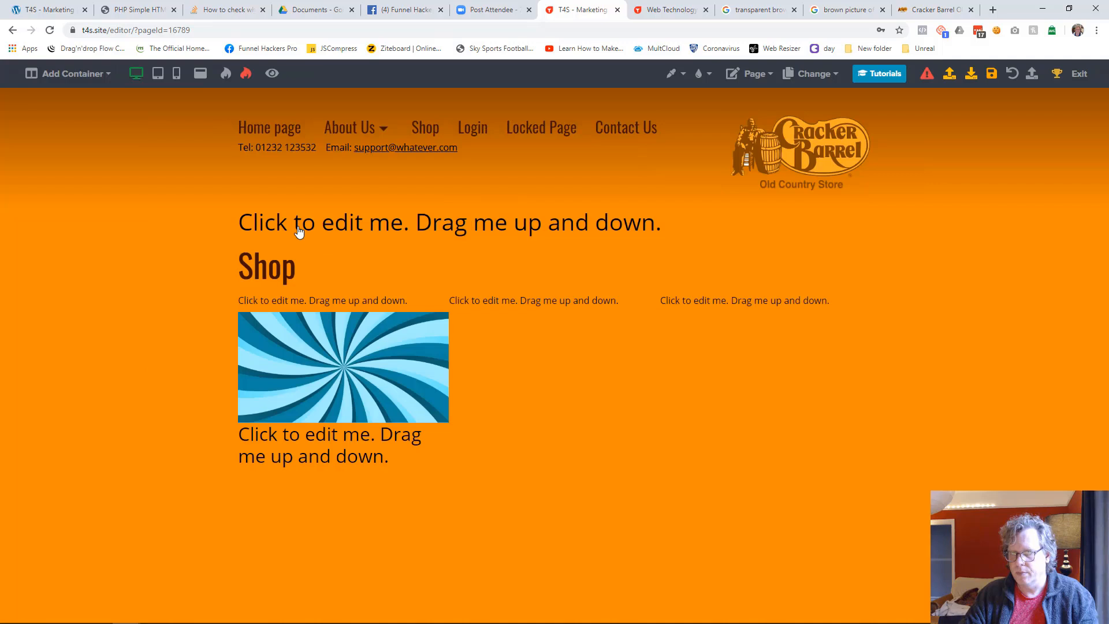
Replace the new heading's placeholder text with "Shop"
{"action": "left_click", "coordinate": [313, 228]}
{"action": "key", "text": "ctrl+a"}
{"action": "type", "text": "Shop"}
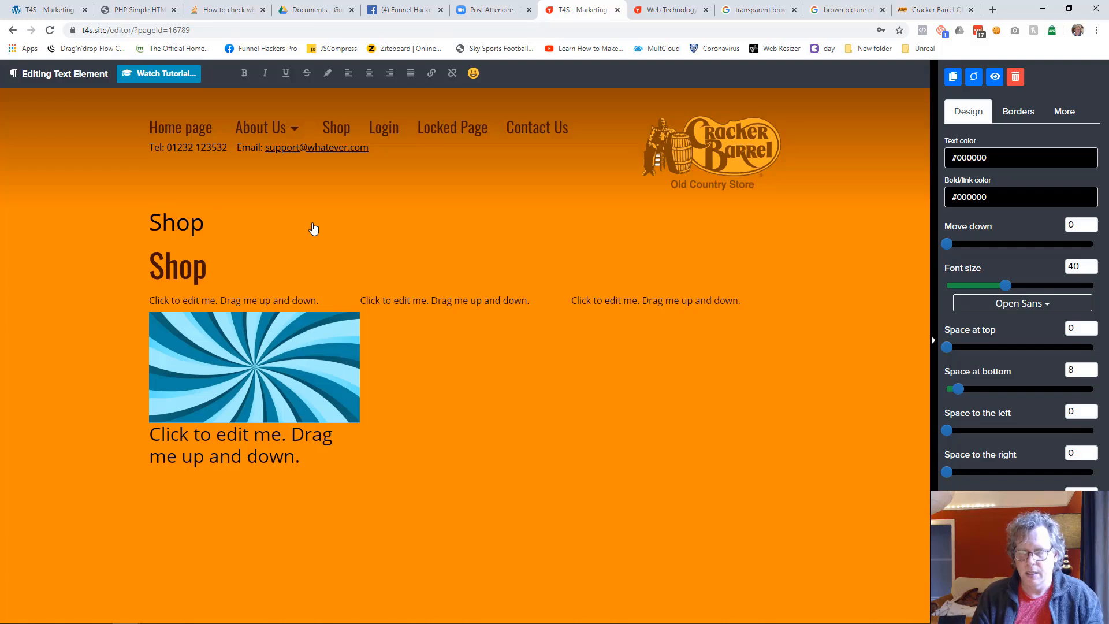
{"action": "type", "text": "1Web Technolo"}
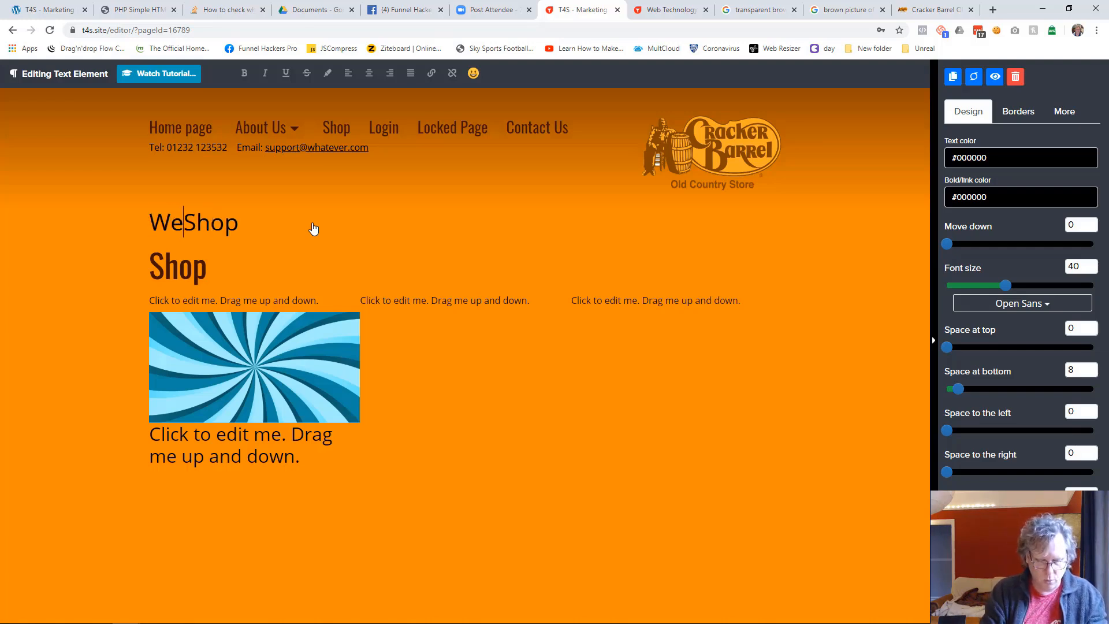
{"action": "type", "text": "gy Solutiopns"}
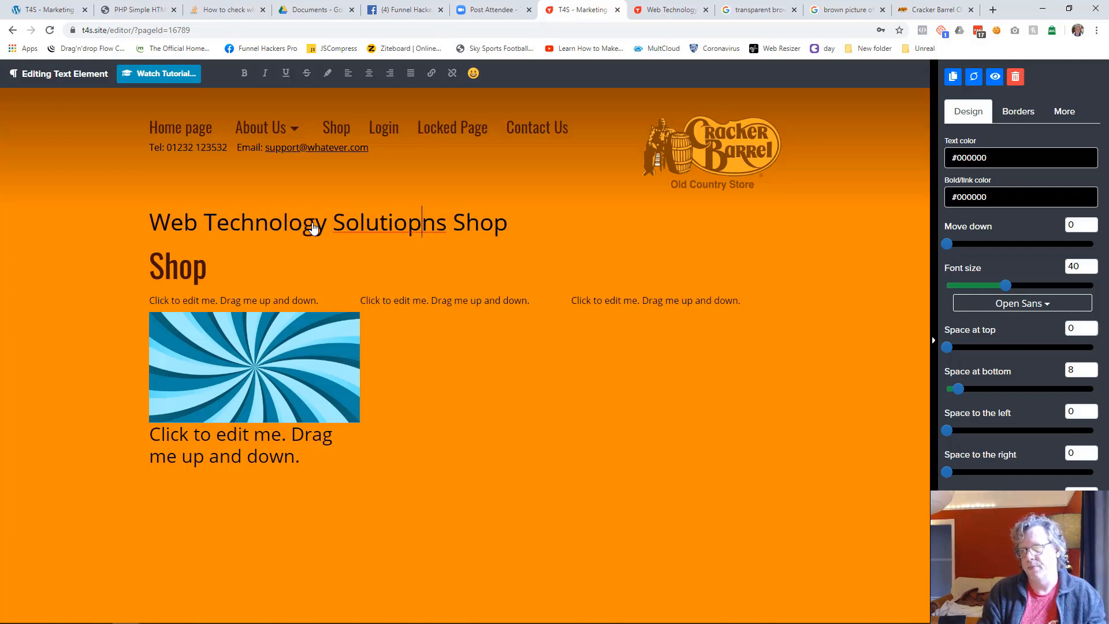
Try putting "Web Technology Solutions" in front of "Shop" in the new heading, and remove the added words
{"action": "key", "text": "BackSpace"}
{"action": "key", "text": "End"}
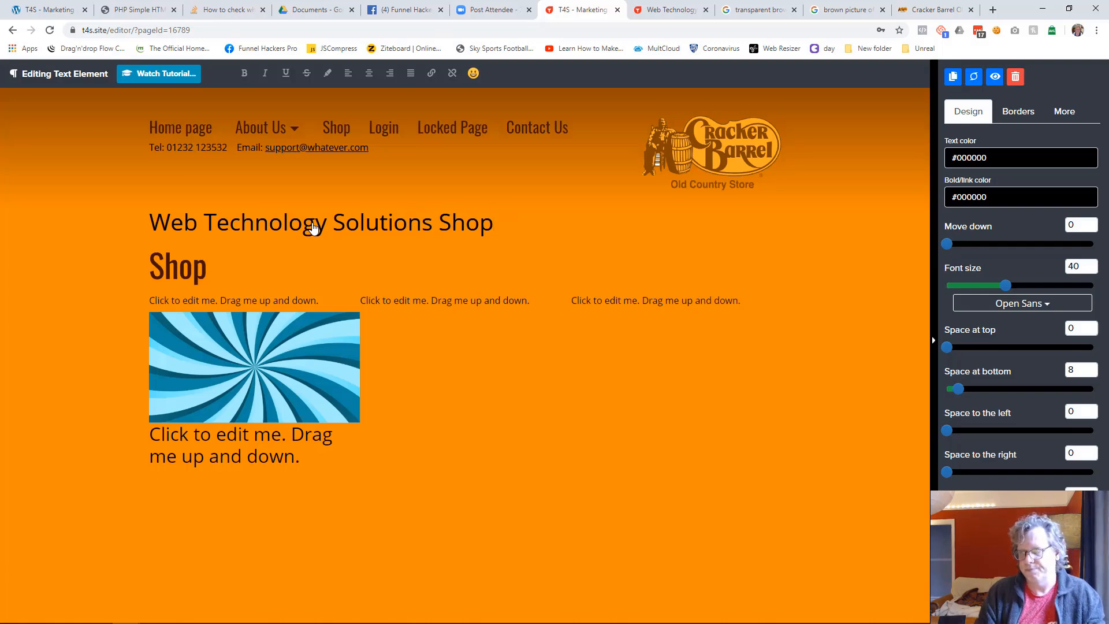
{"action": "key", "text": "shift+Home"}
{"action": "key", "text": "BackSpace"}
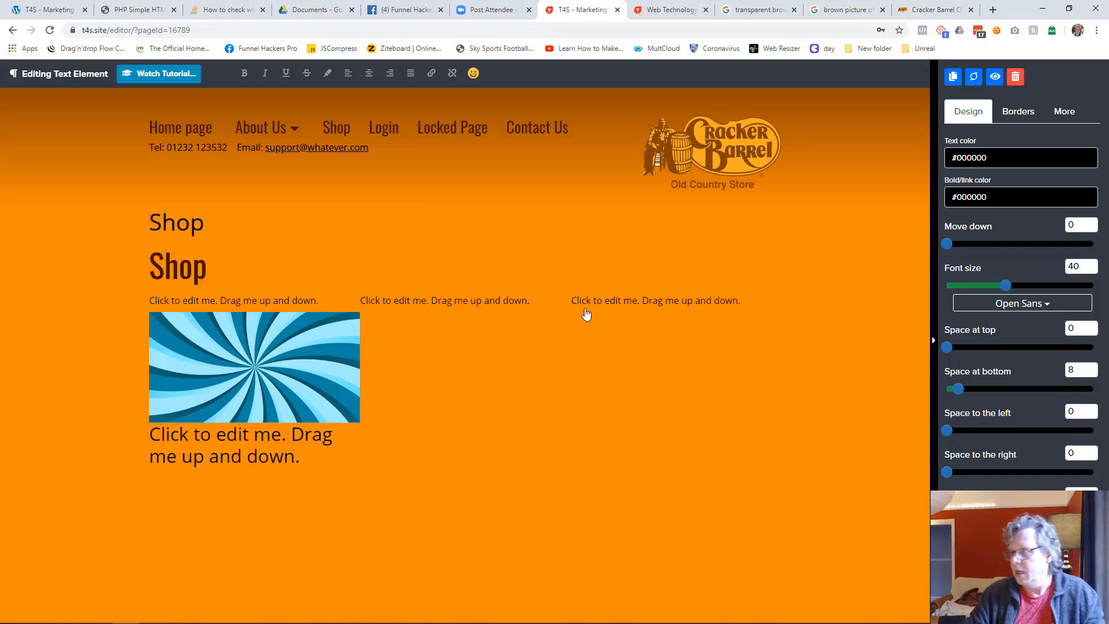
Set the new Shop heading's font to Oswald and its text color to #401000
{"action": "left_click", "coordinate": [1027, 304]}
{"action": "left_click", "coordinate": [994, 465]}
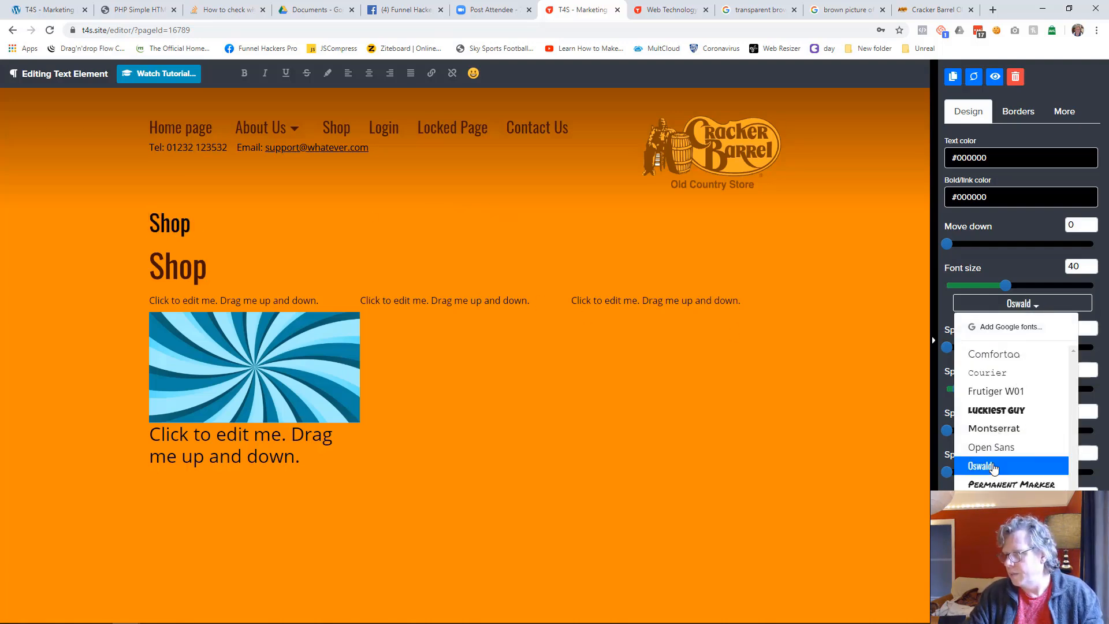
{"action": "left_click", "coordinate": [975, 166]}
{"action": "left_click", "coordinate": [961, 332]}
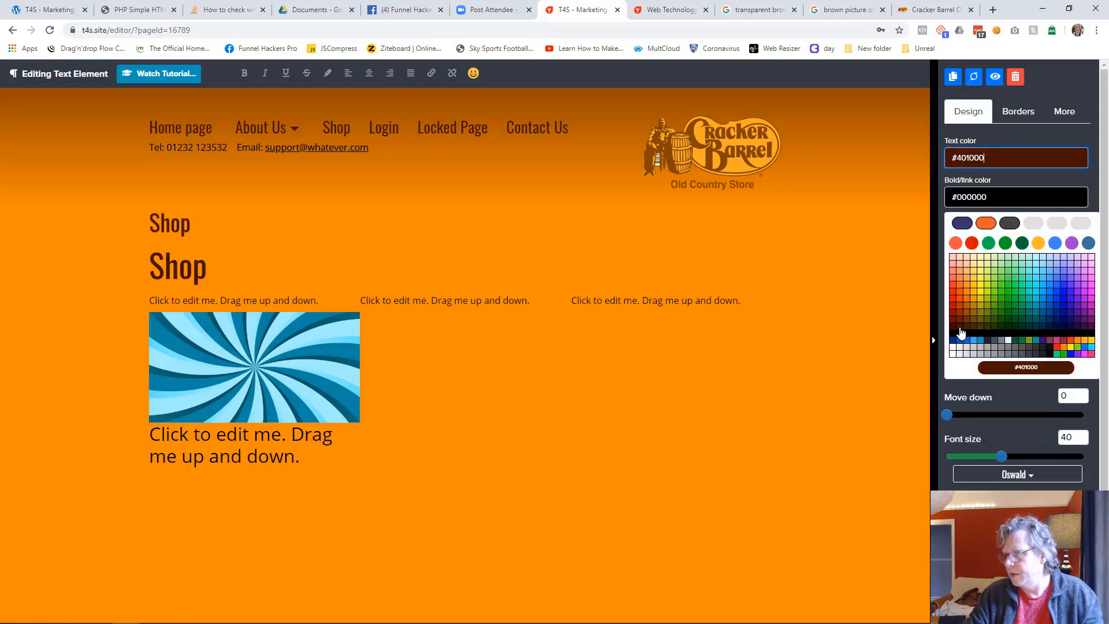
Set the new Shop heading's font size to 63 and delete the older Shop title directly below it
{"action": "left_click_drag", "start_coordinate": [1008, 291], "coordinate": [1039, 287]}
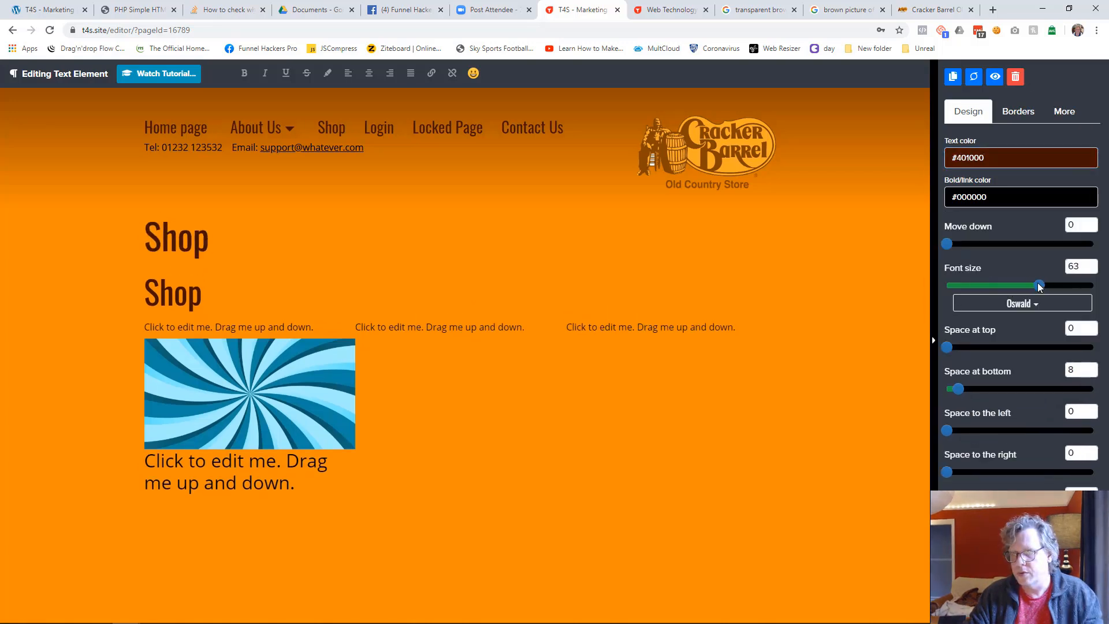
{"action": "left_click", "coordinate": [536, 499]}
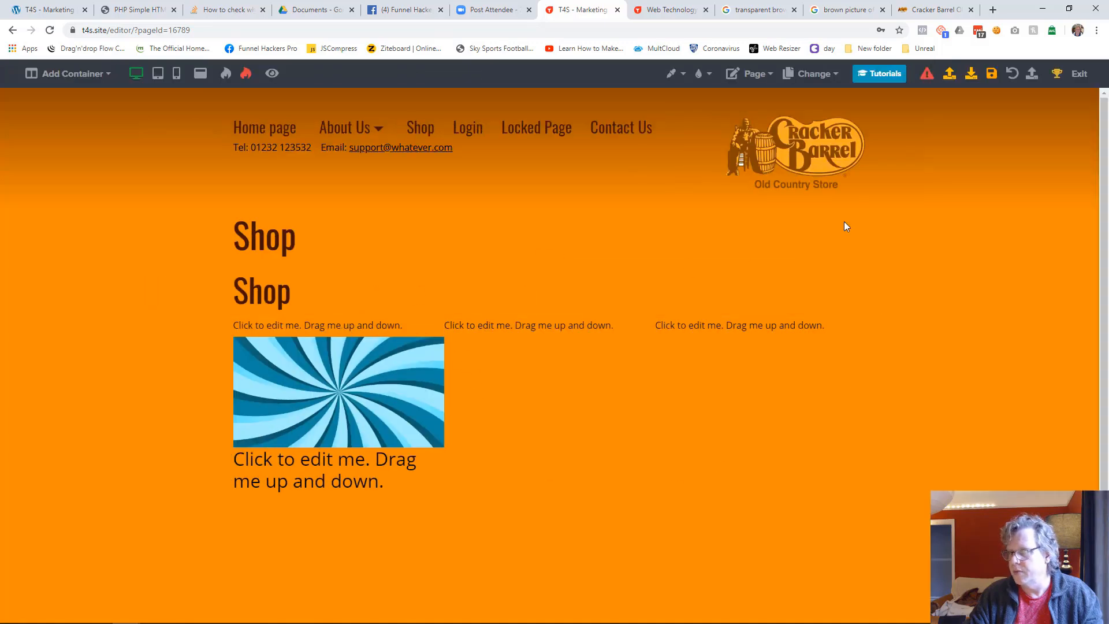
{"action": "left_click", "coordinate": [744, 282]}
{"action": "left_click", "coordinate": [1015, 76]}
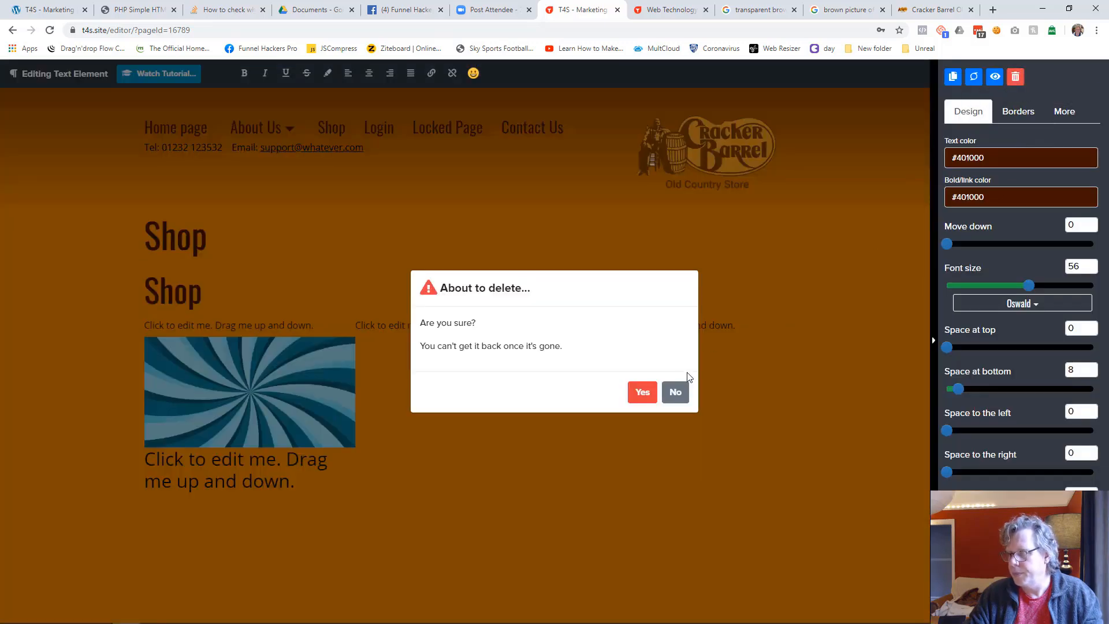
{"action": "left_click", "coordinate": [641, 391]}
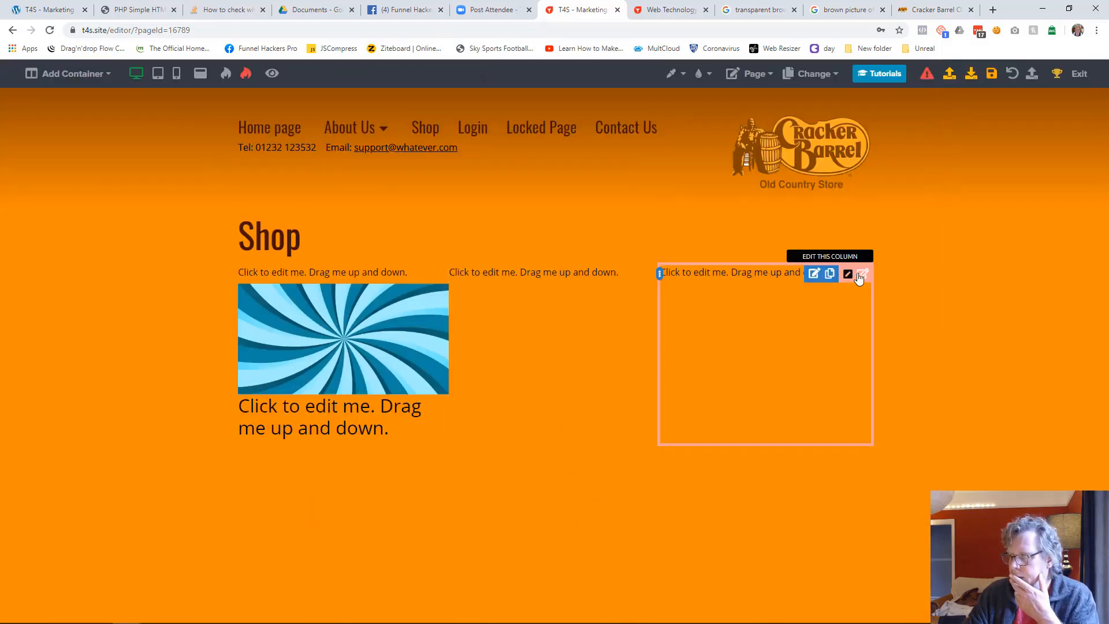
Shift the three-column row beneath the Shop heading slightly down to leave more space under the heading
{"action": "left_click", "coordinate": [859, 272]}
{"action": "left_click_drag", "start_coordinate": [948, 163], "coordinate": [979, 165]}
{"action": "left_click", "coordinate": [826, 341]}
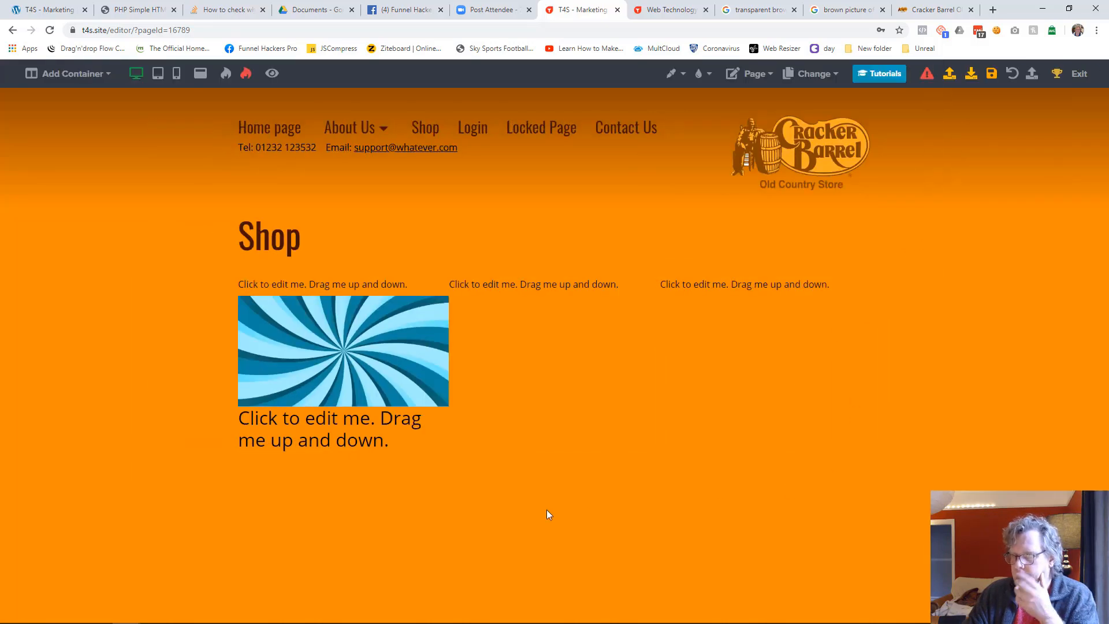
Replace the large placeholder text under the first column's image with "Product Name"
{"action": "left_click", "coordinate": [322, 444]}
{"action": "key", "text": "ctrl+a"}
{"action": "type", "text": "P"}
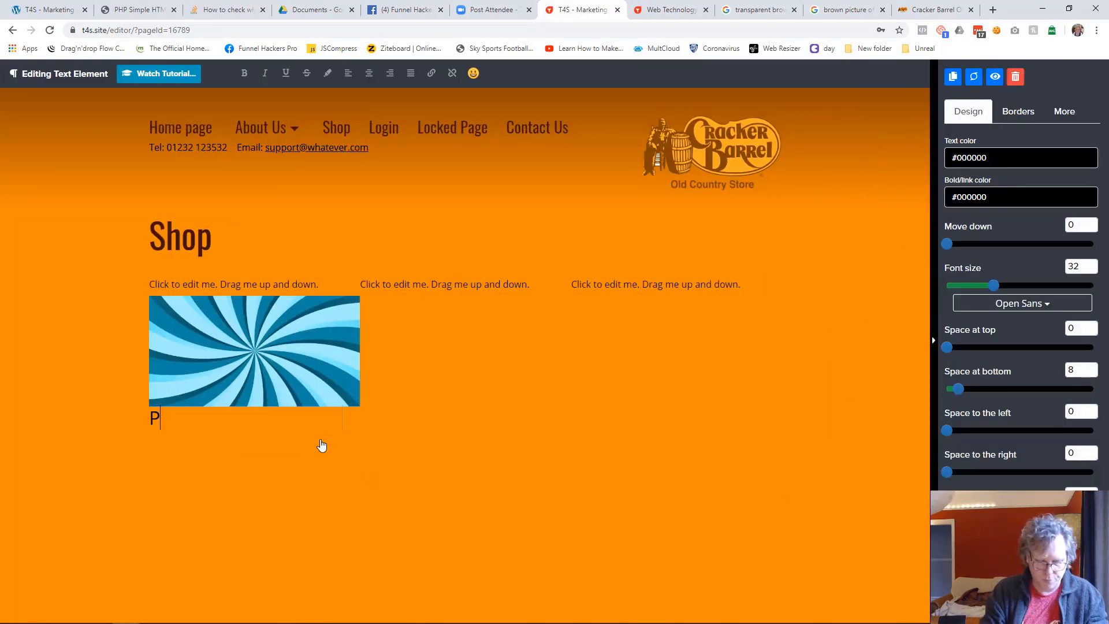
{"action": "type", "text": "rdouct"}
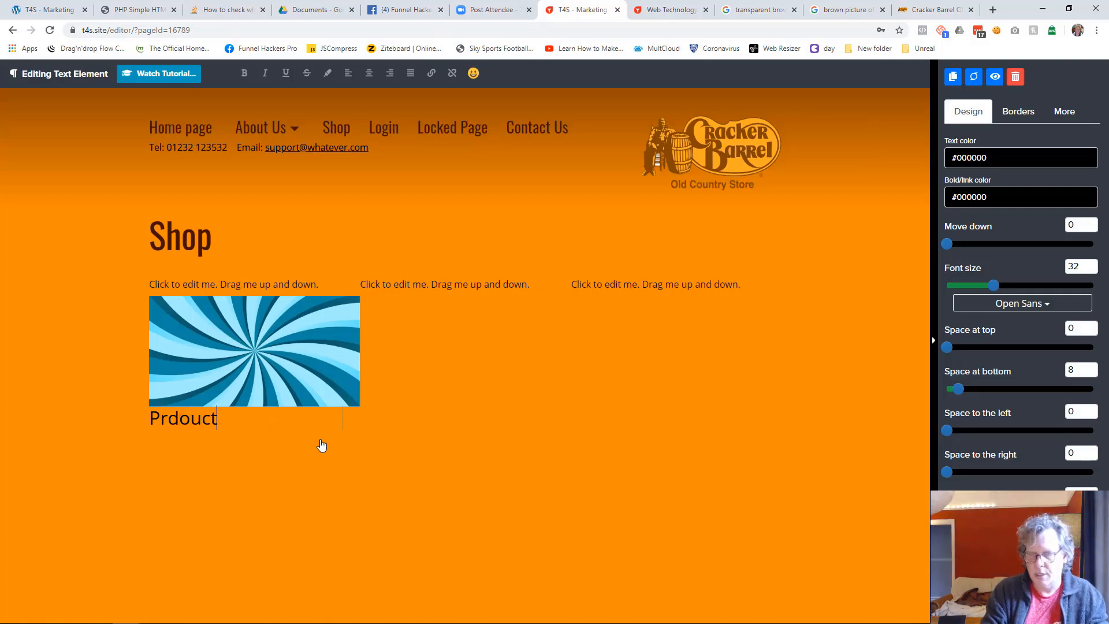
{"action": "type", "text": " BName"}
{"action": "key", "text": "ctrl+a"}
{"action": "type", "text": "Pr"}
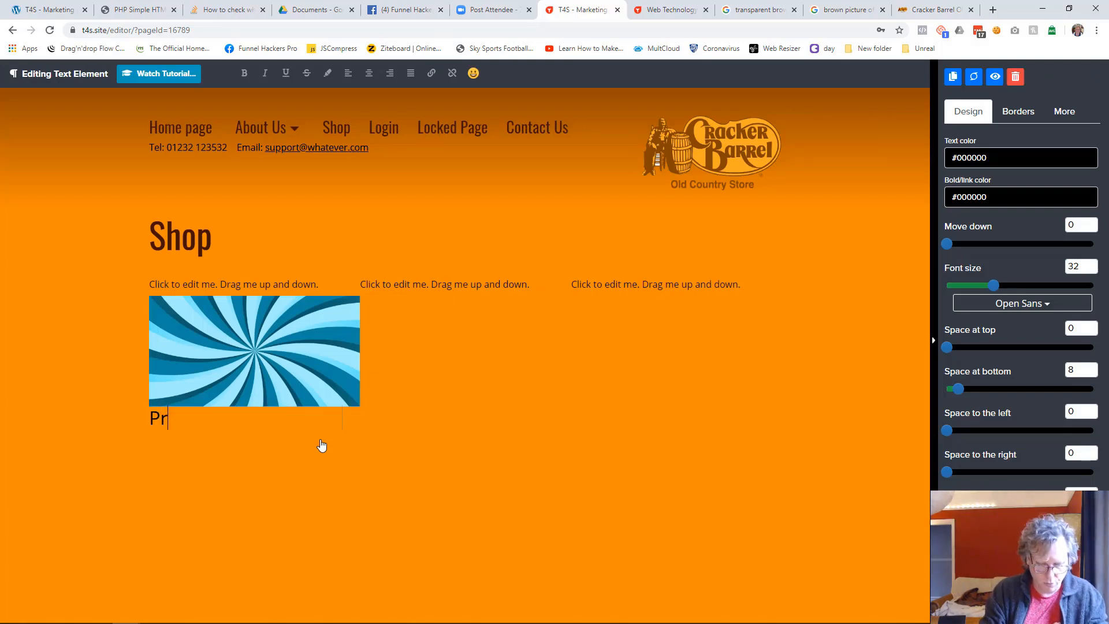
{"action": "type", "text": "oduct Name"}
Set the font of the "Product Name" text to Oswald
{"action": "left_click", "coordinate": [1008, 304]}
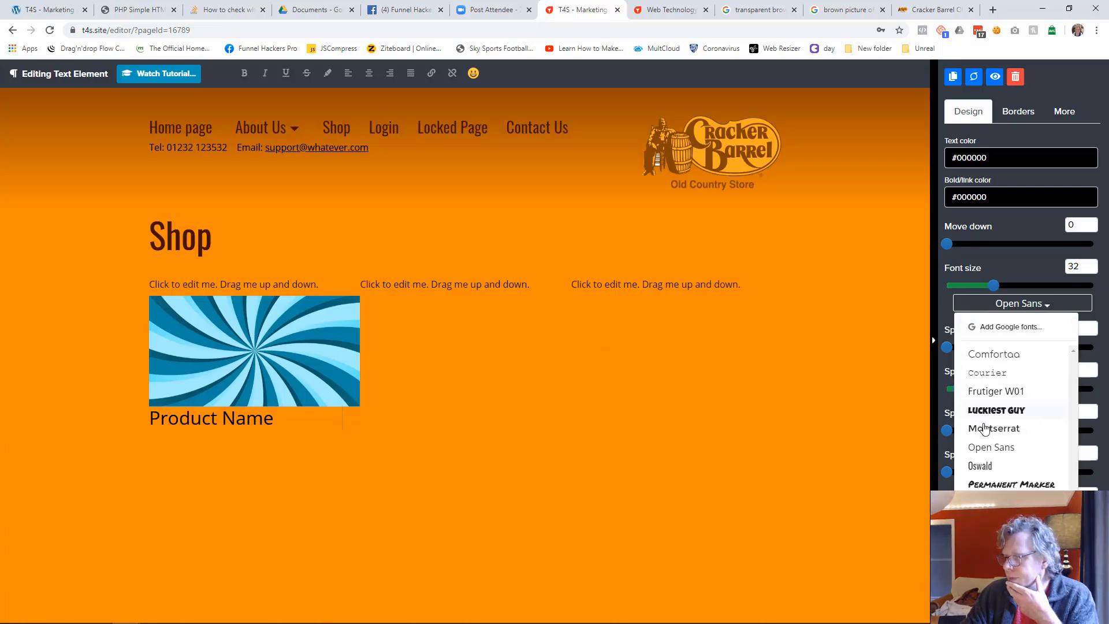
{"action": "left_click", "coordinate": [982, 466]}
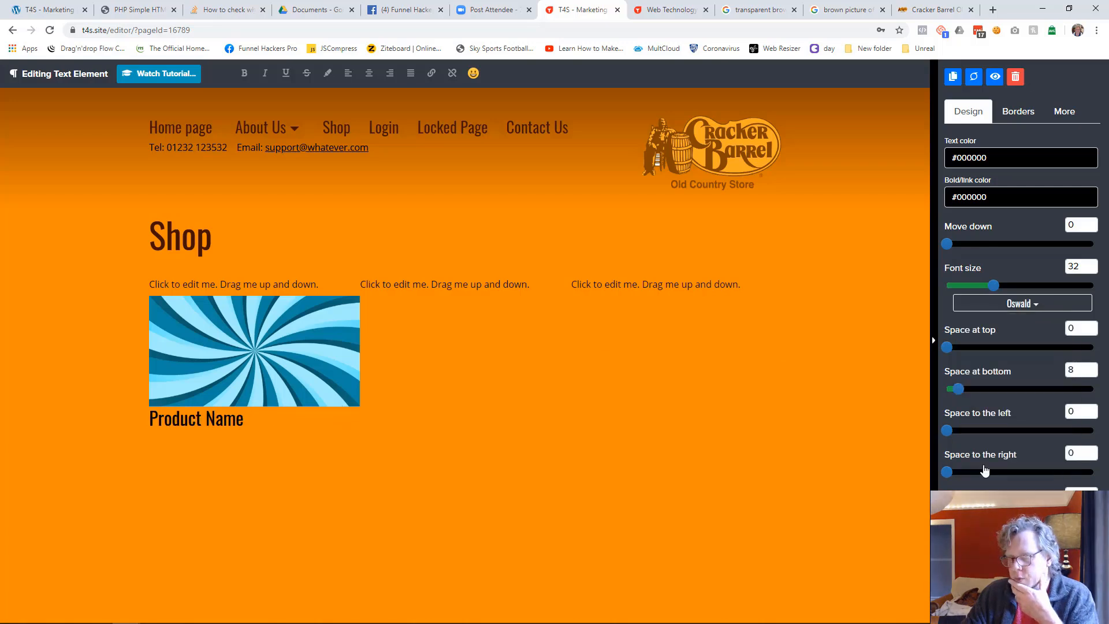
{"action": "left_click", "coordinate": [278, 532]}
Add a paragraph below the product name reading "A description of what the product is, focusing on the benefit to the customer."
{"action": "left_click", "coordinate": [343, 433]}
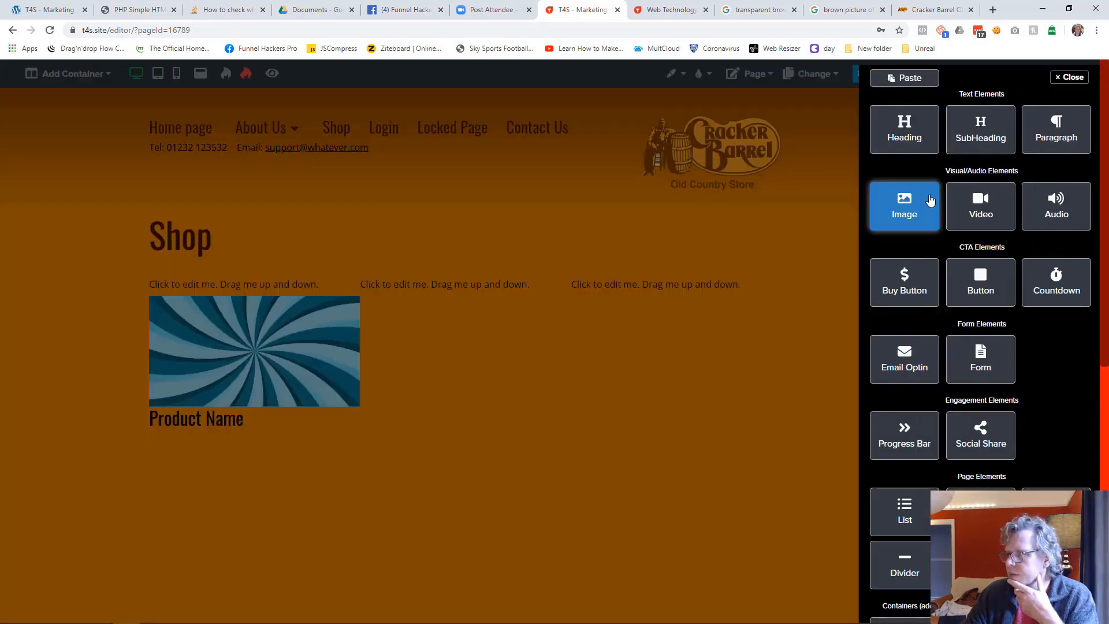
{"action": "left_click", "coordinate": [1054, 125]}
{"action": "left_click", "coordinate": [285, 444]}
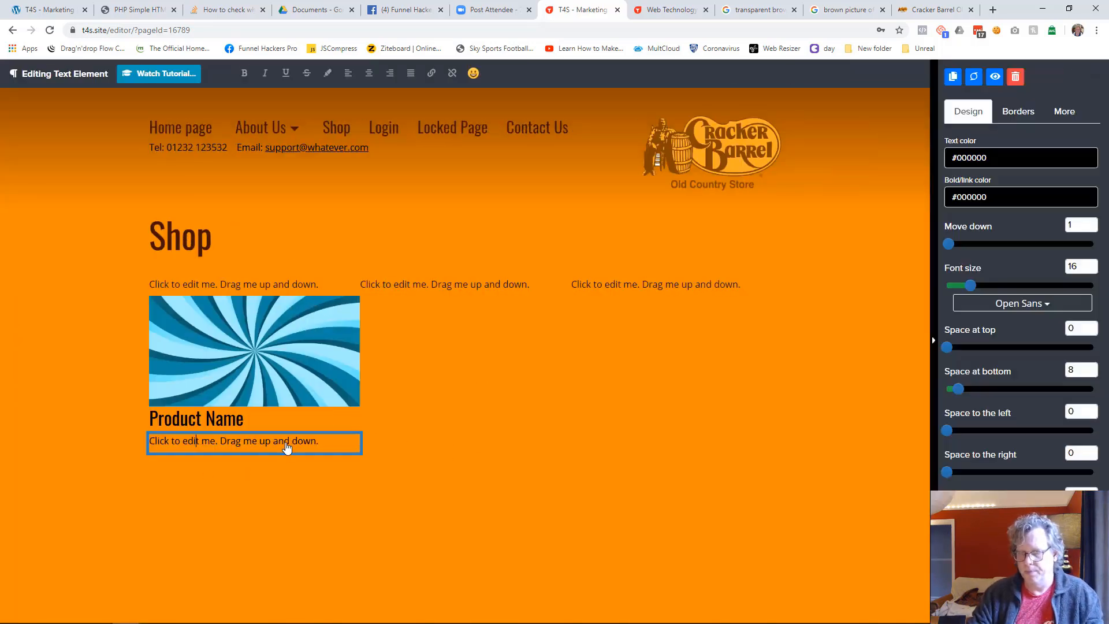
{"action": "type", "text": "A dsescription"}
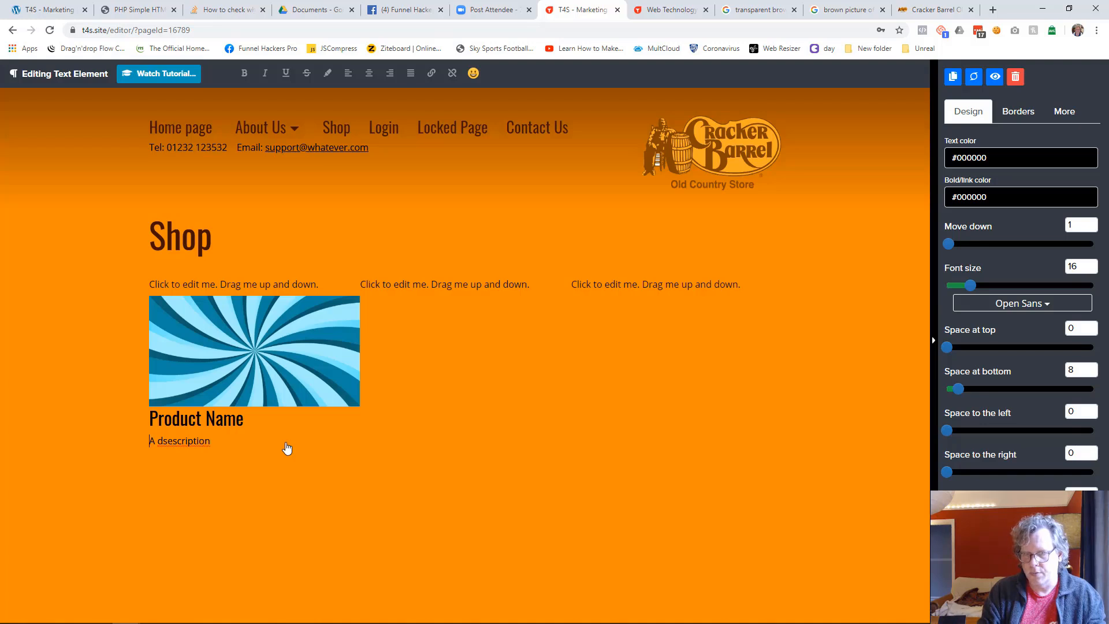
{"action": "key", "text": "ctrl+a"}
{"action": "type", "text": "A d"}
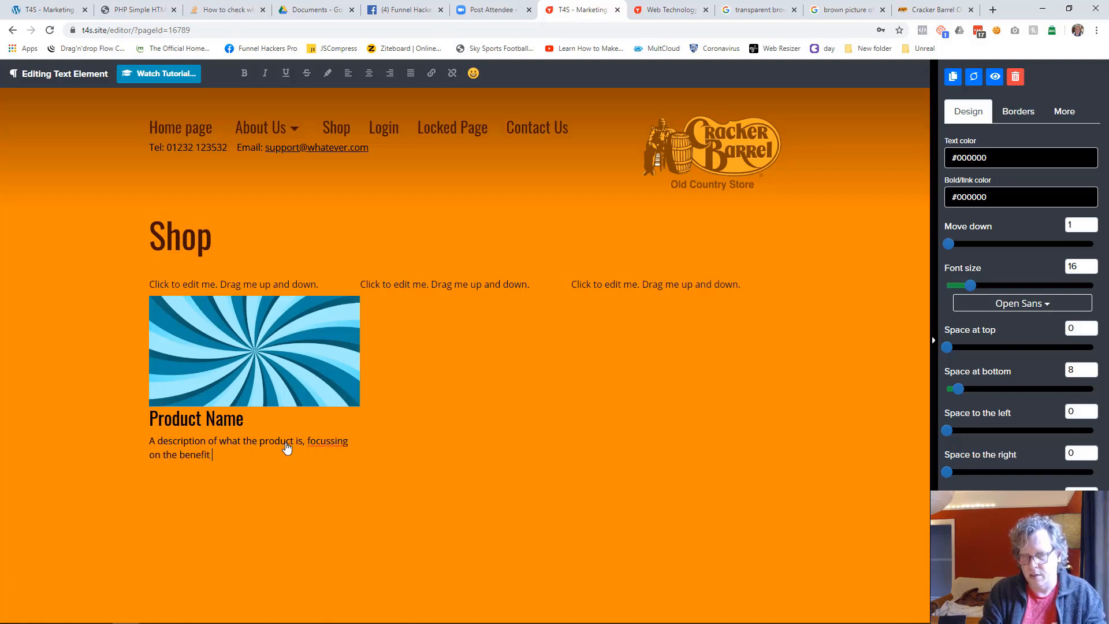
{"action": "type", "text": "tomer."}
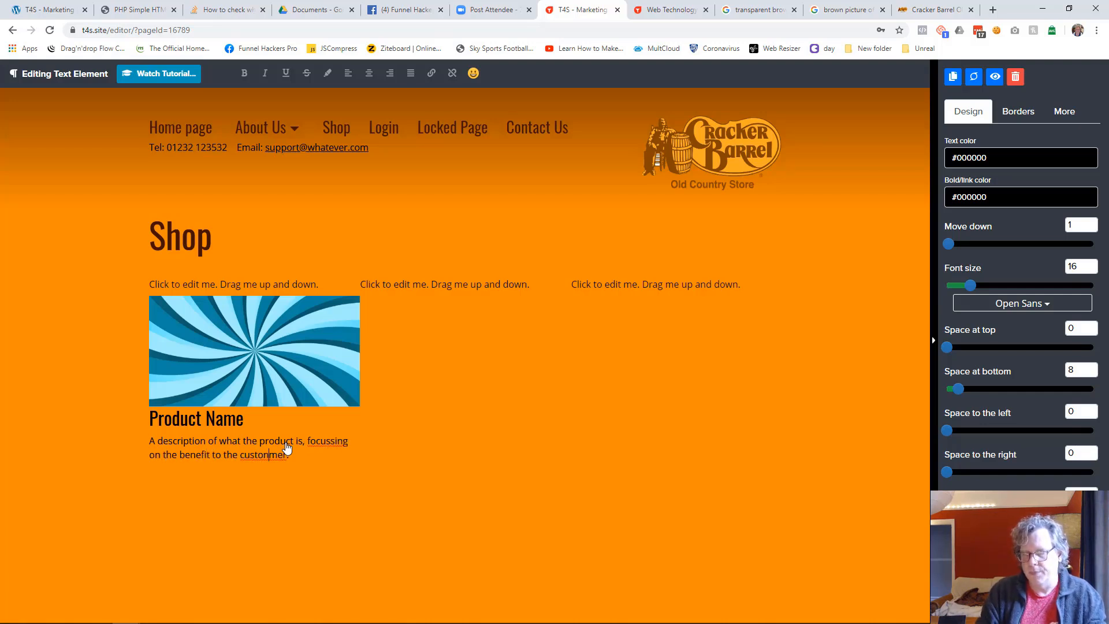
{"action": "key", "text": "BackSpace"}
{"action": "key", "text": "BackSpace"}
{"action": "left_click", "coordinate": [310, 536]}
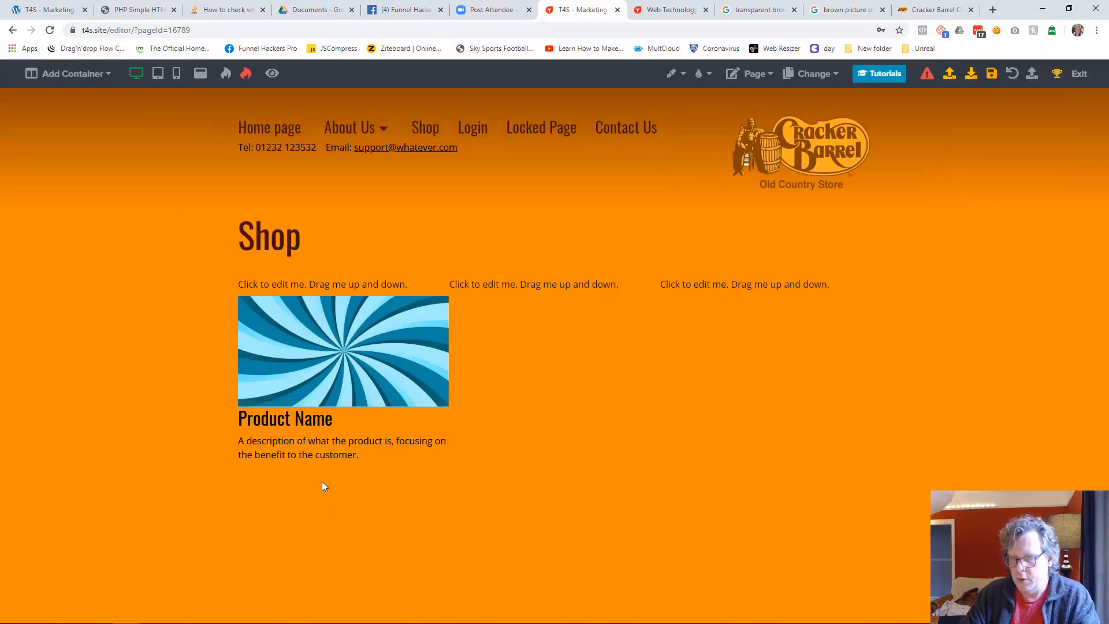
{"action": "left_click", "coordinate": [344, 469]}
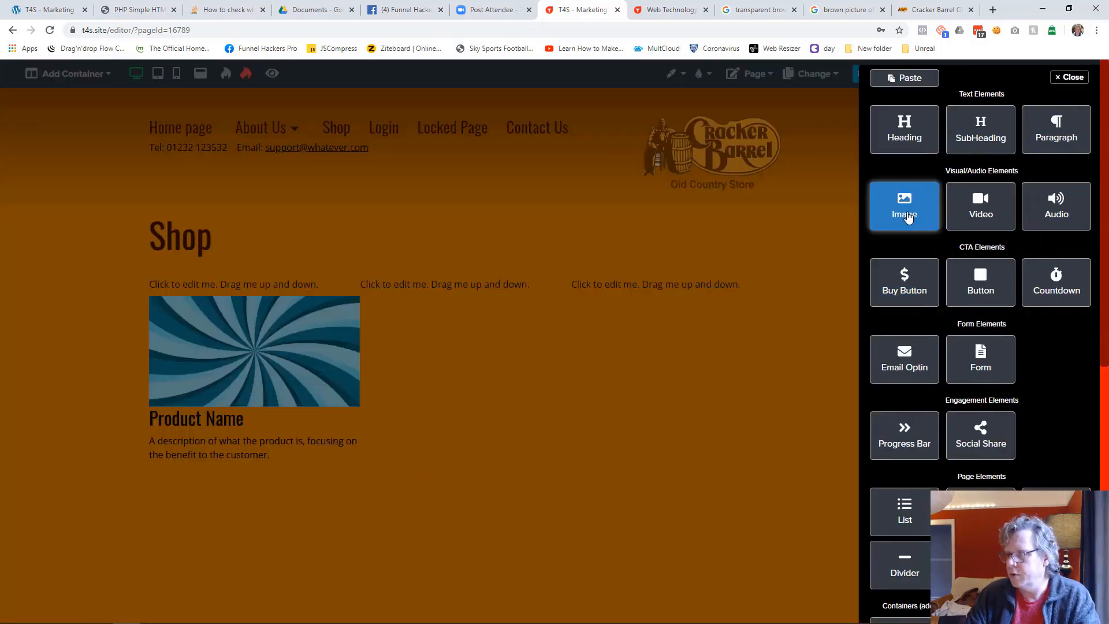
{"action": "left_click", "coordinate": [905, 217]}
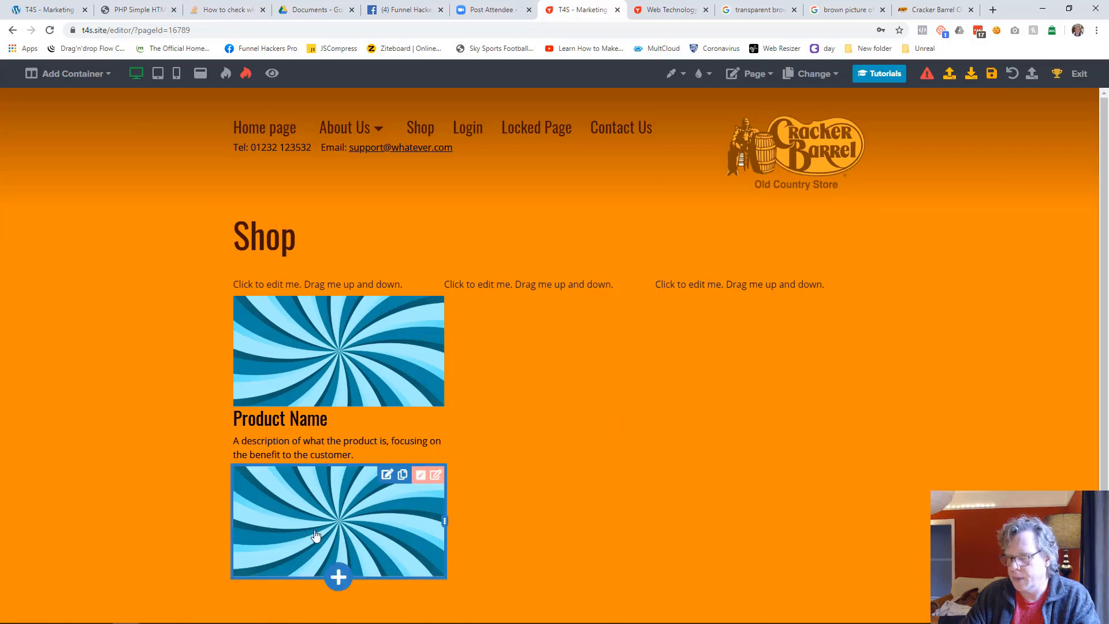
{"action": "left_click", "coordinate": [368, 495]}
{"action": "left_click", "coordinate": [1014, 77]}
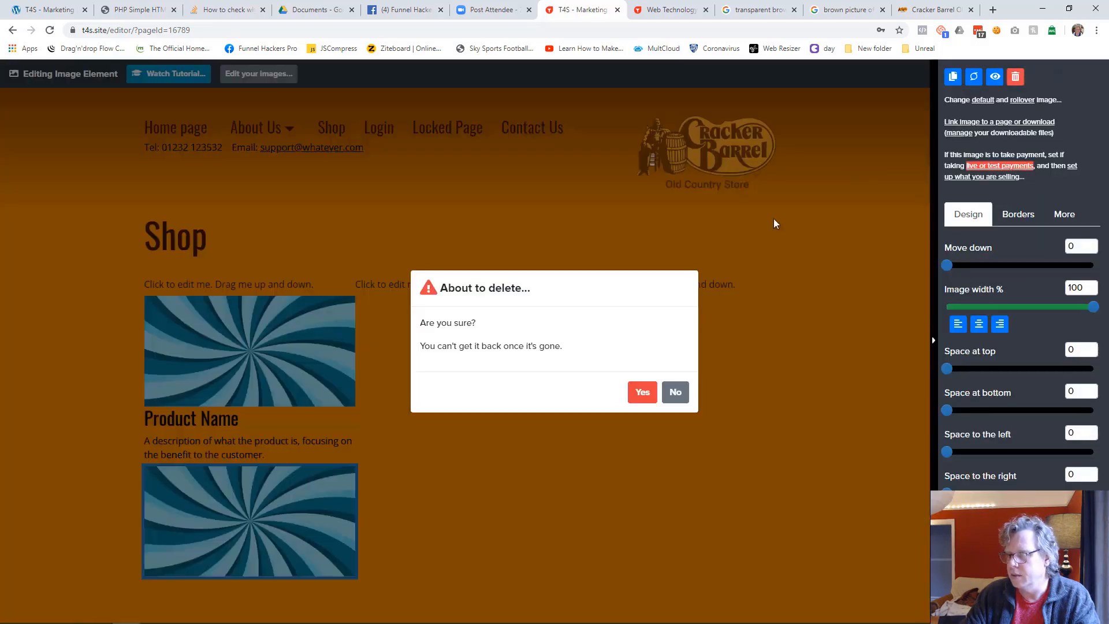
{"action": "left_click", "coordinate": [642, 392]}
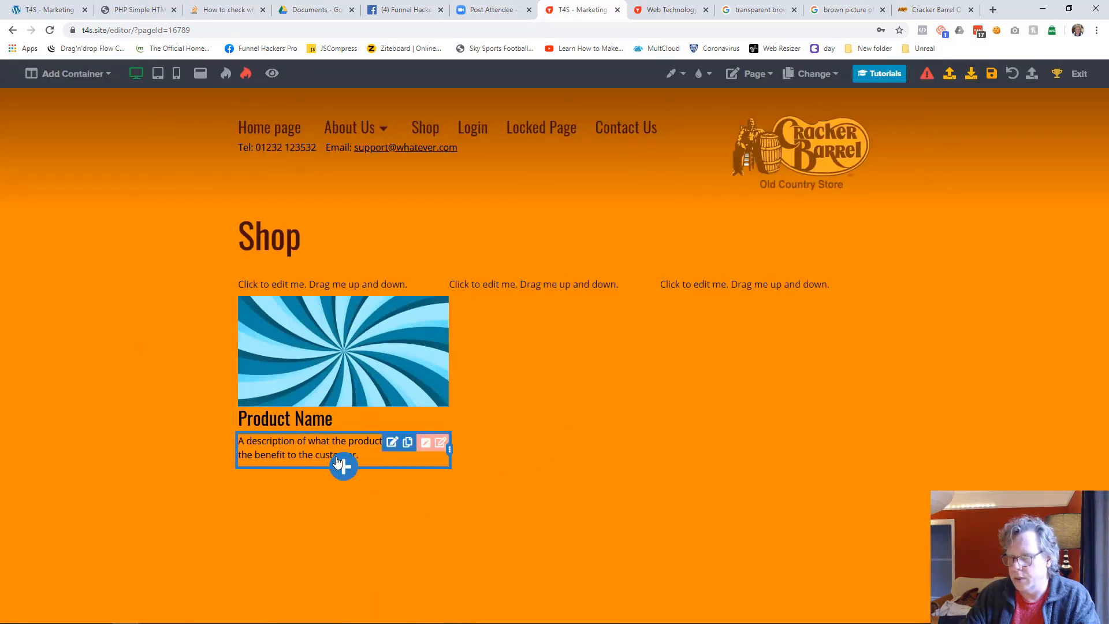
Add a Buy Button element below the product description and align it to the center
{"action": "left_click", "coordinate": [339, 465]}
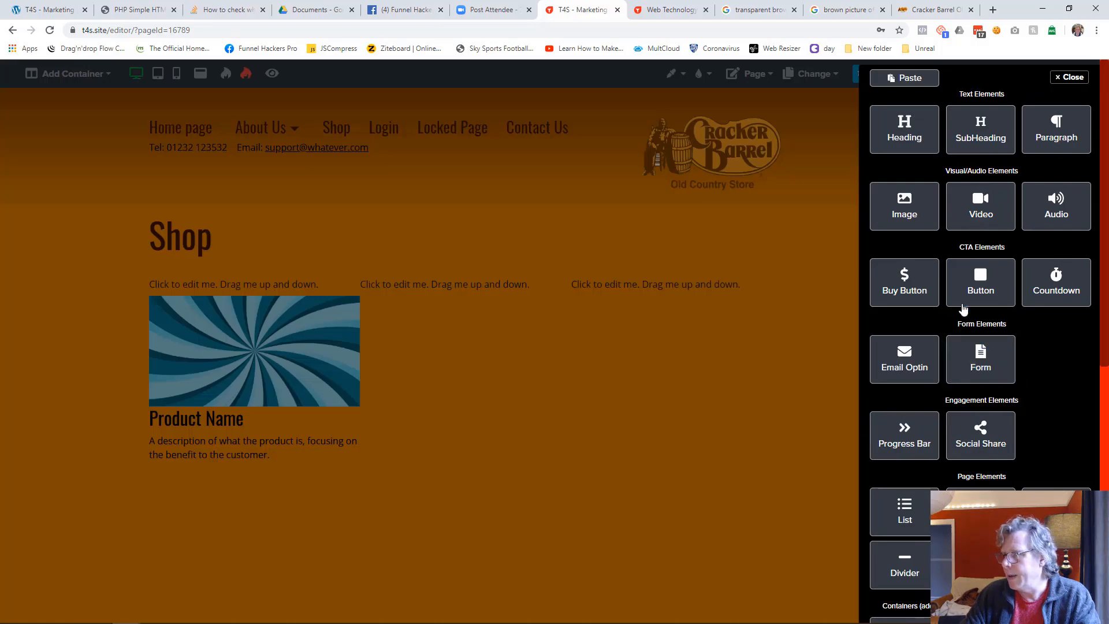
{"action": "left_click", "coordinate": [909, 296]}
{"action": "left_click", "coordinate": [305, 484]}
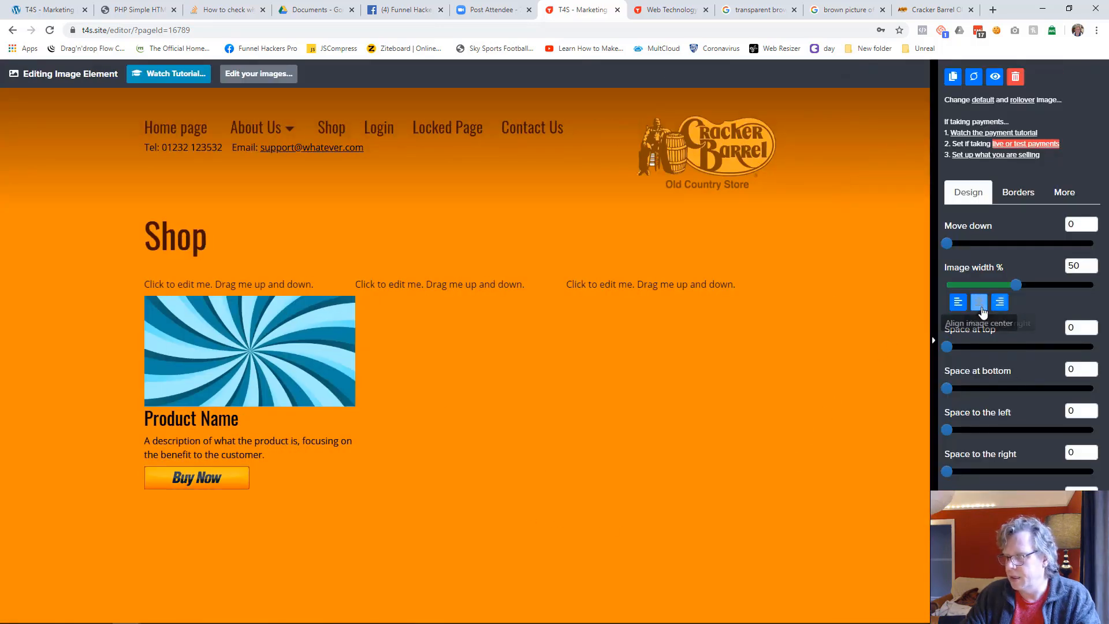
{"action": "left_click", "coordinate": [979, 302]}
{"action": "left_click", "coordinate": [518, 514]}
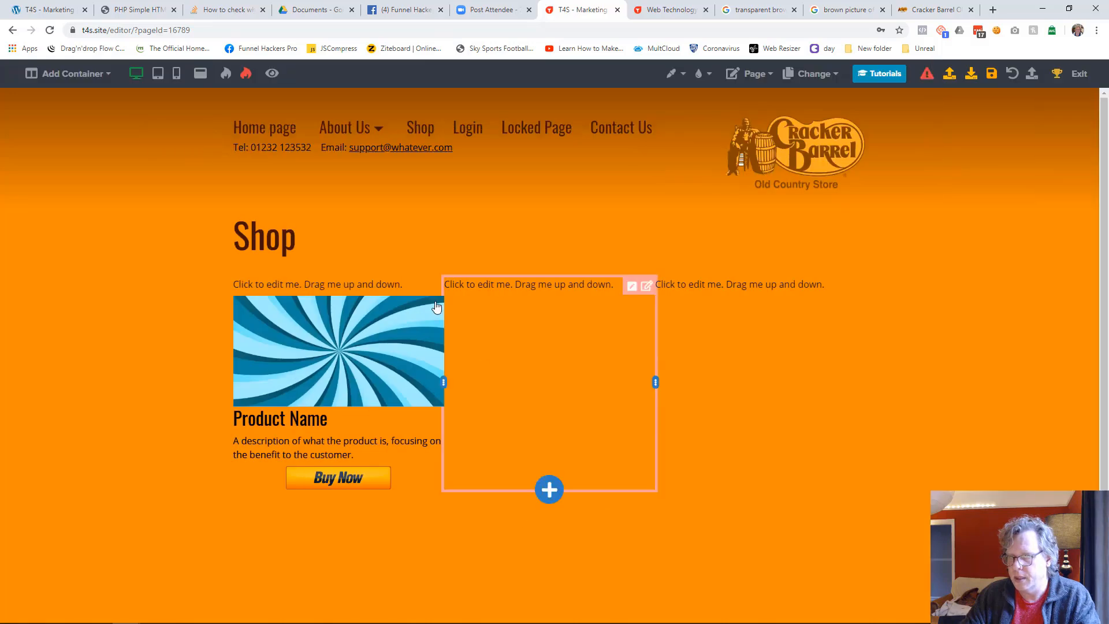
Cut the three "Click to edit me" placeholder paragraphs at the tops of the columns
{"action": "left_click", "coordinate": [354, 285]}
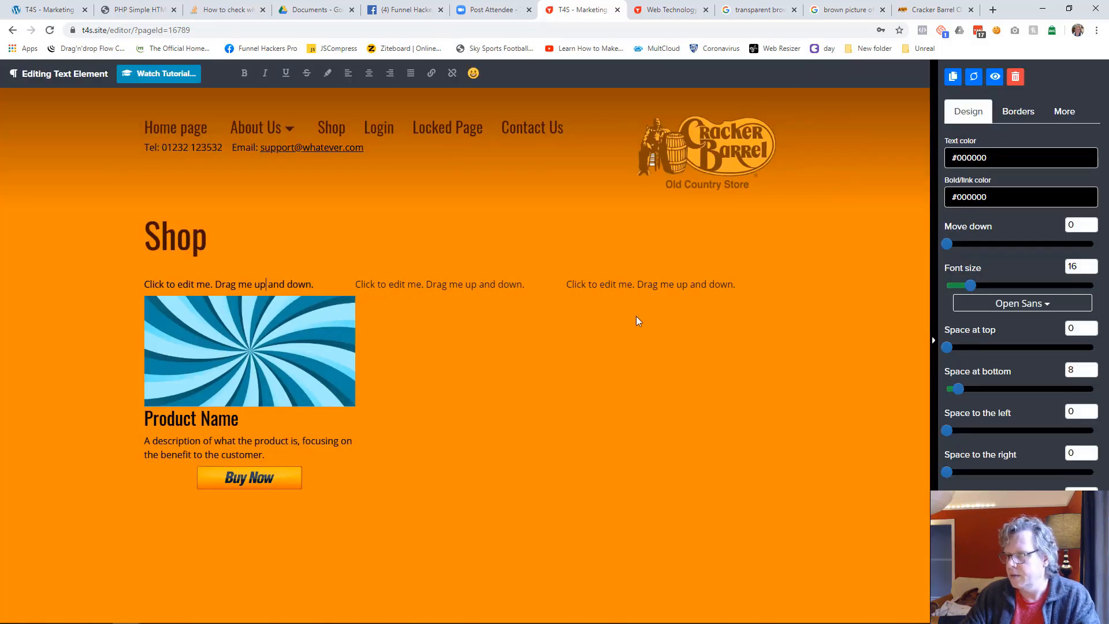
{"action": "left_click", "coordinate": [584, 392]}
{"action": "left_click", "coordinate": [403, 287]}
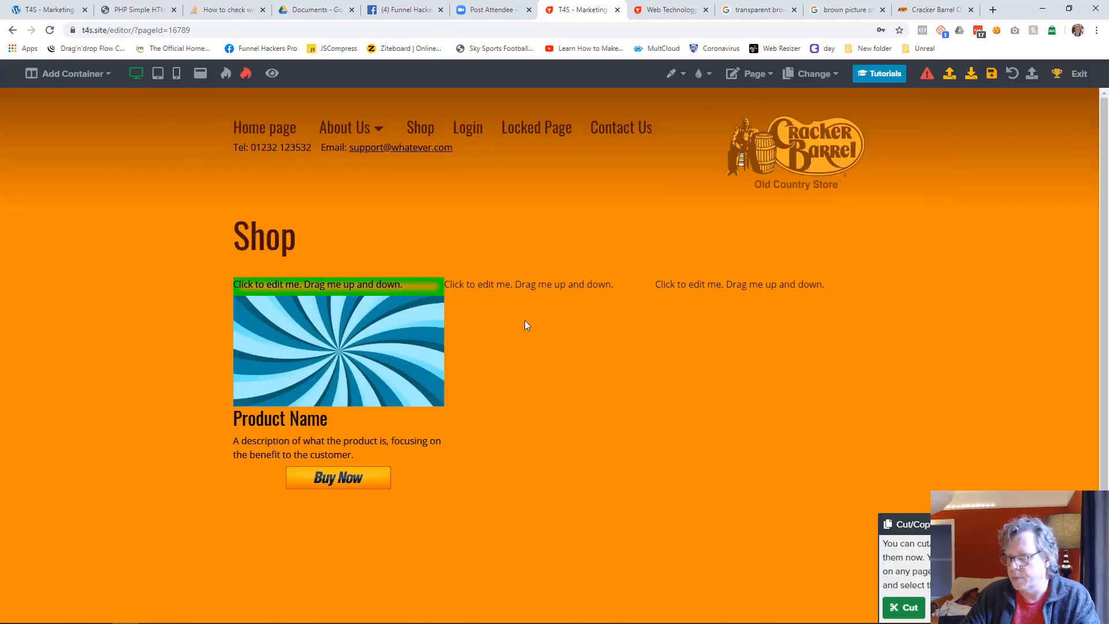
{"action": "left_click", "coordinate": [626, 288]}
{"action": "left_click", "coordinate": [672, 289]}
{"action": "left_click", "coordinate": [912, 607]}
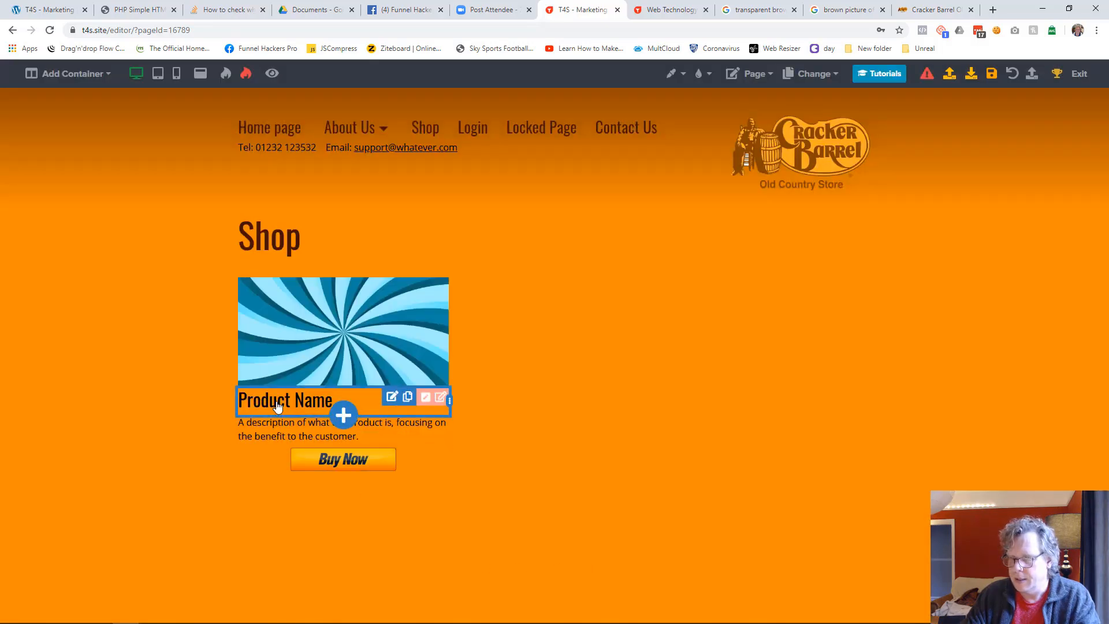
Move the "Product Name" text down by 15 to separate it from the image above
{"action": "left_click", "coordinate": [277, 413]}
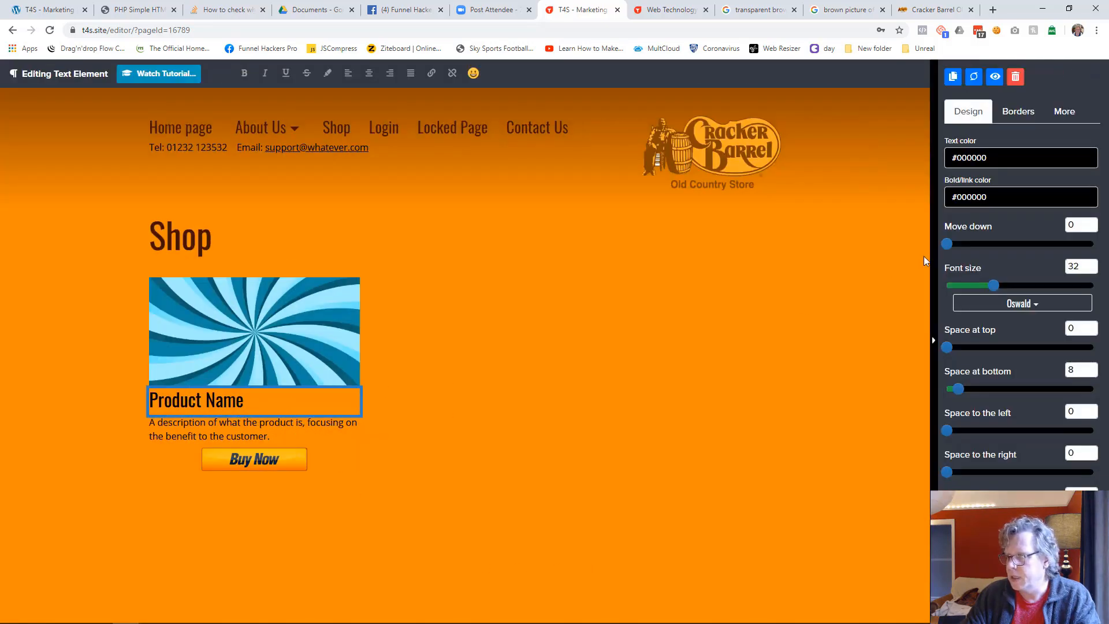
{"action": "left_click_drag", "start_coordinate": [947, 243], "coordinate": [968, 243]}
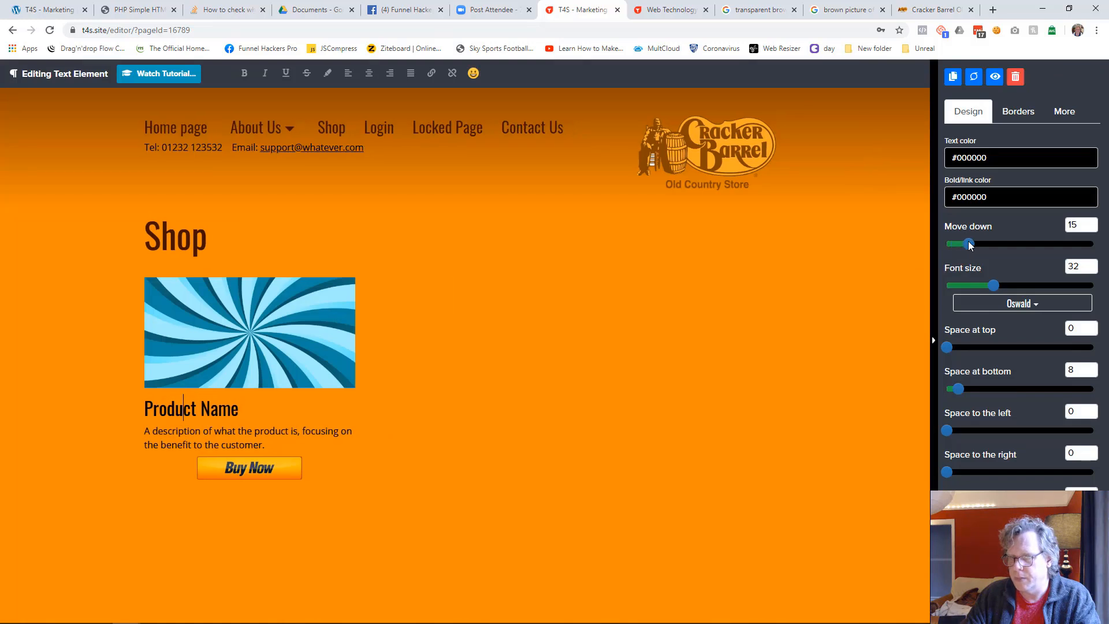
{"action": "left_click", "coordinate": [556, 564]}
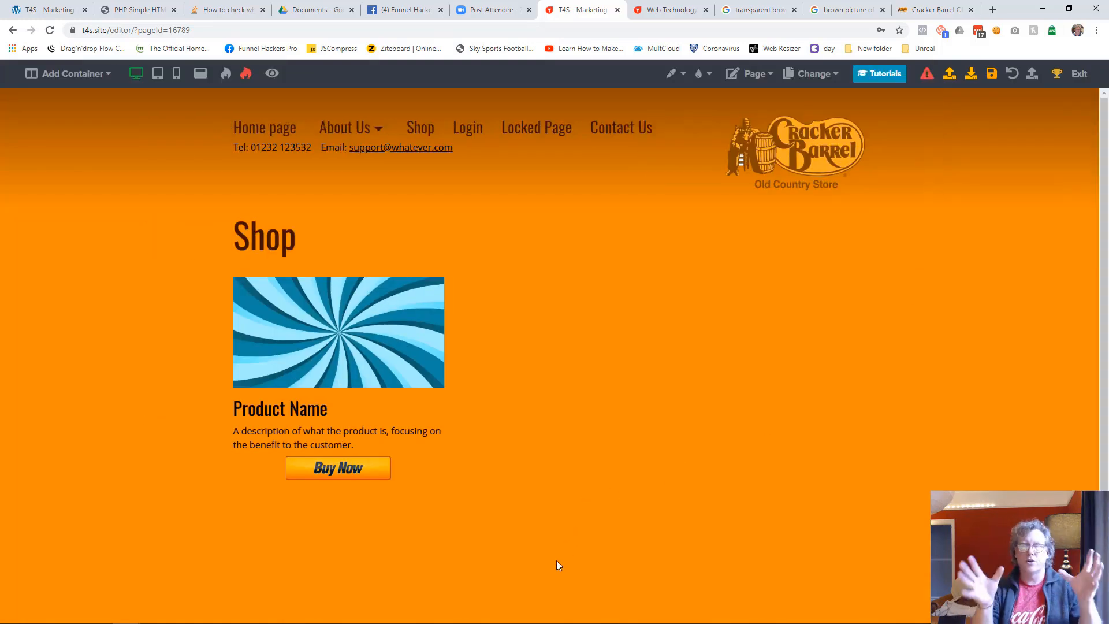
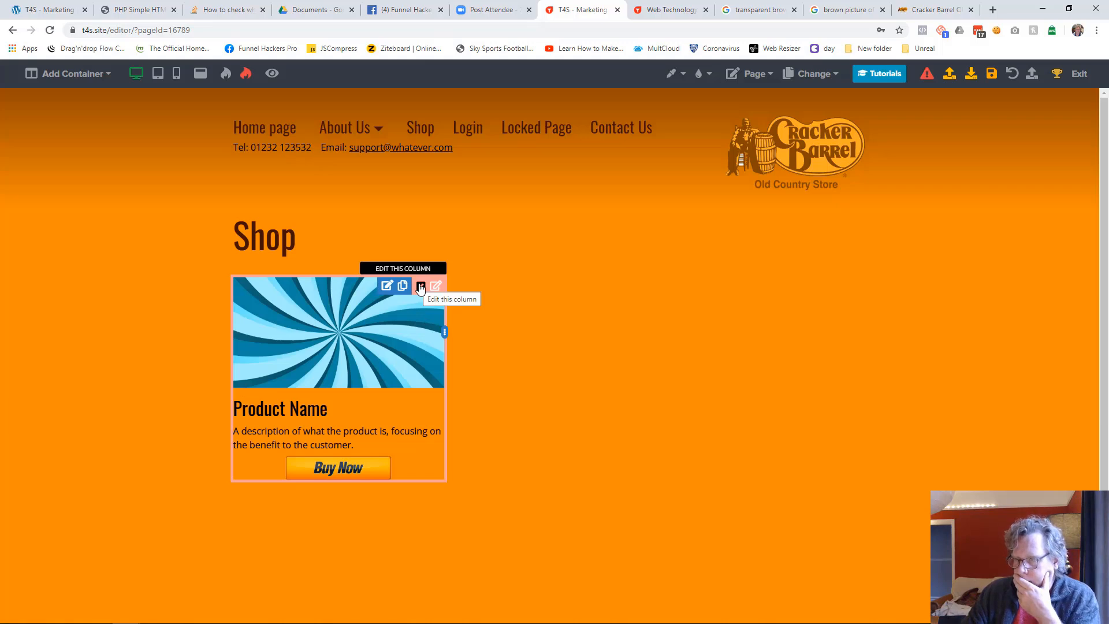
Copy the product image, name, description and Buy Now button from the first column together
{"action": "left_click", "coordinate": [401, 286]}
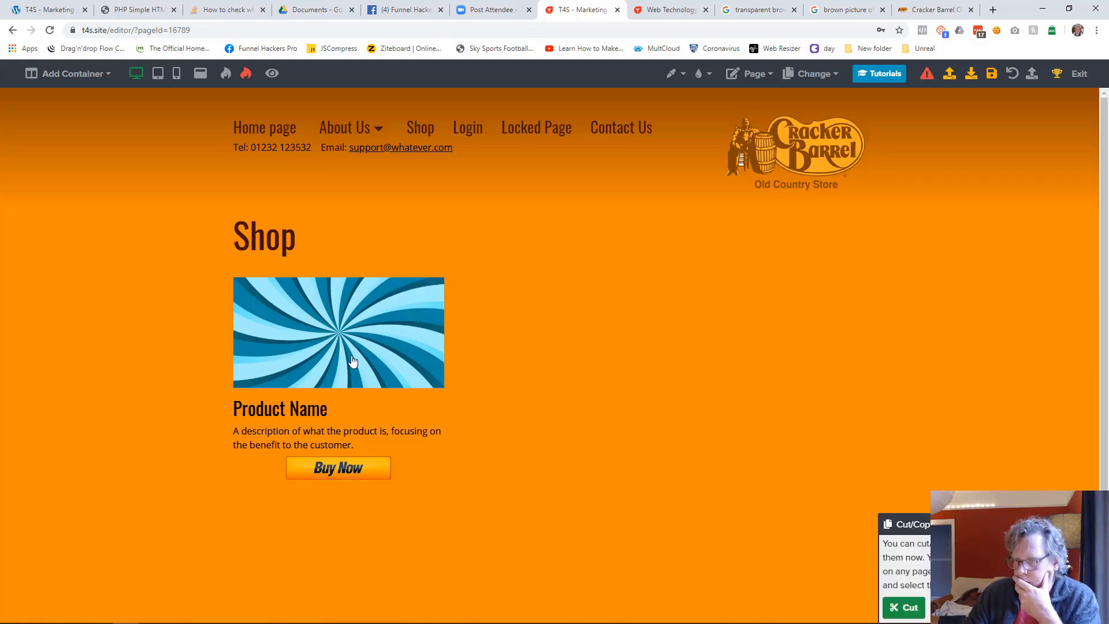
{"action": "left_click", "coordinate": [312, 411]}
{"action": "left_click", "coordinate": [319, 436]}
{"action": "left_click", "coordinate": [349, 466]}
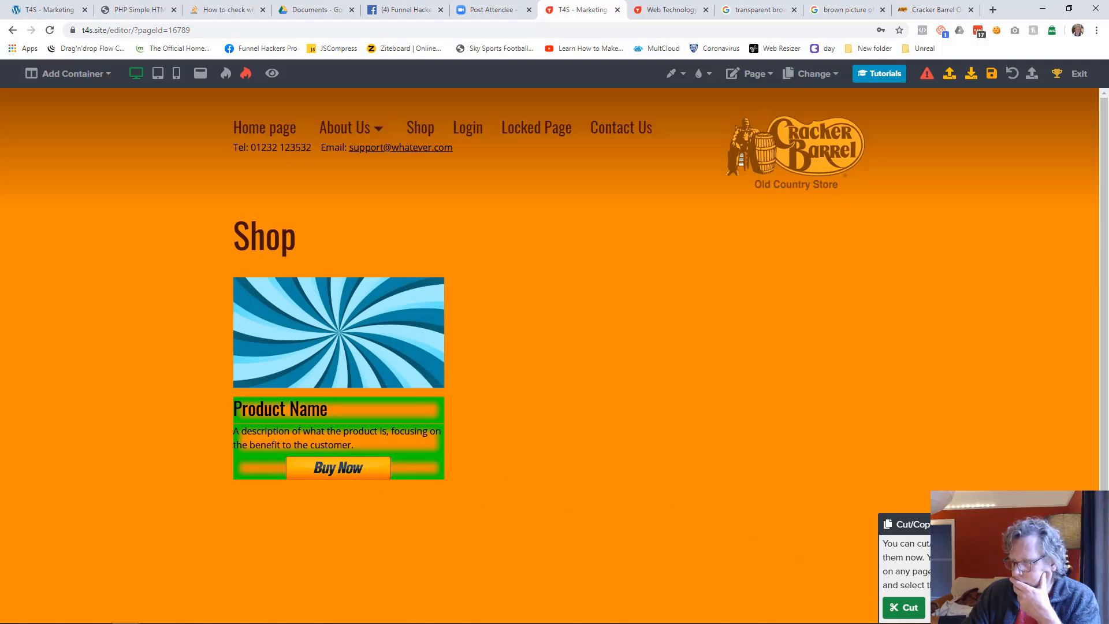
{"action": "left_click", "coordinate": [954, 607]}
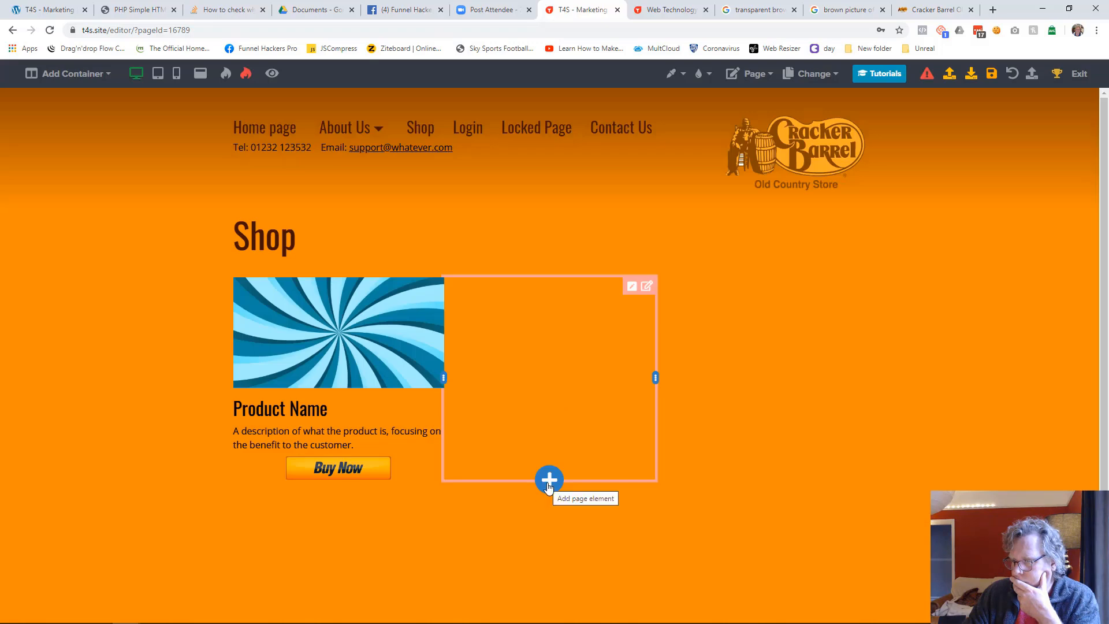
Paste the copied product elements into the empty second and third columns
{"action": "left_click", "coordinate": [549, 480]}
{"action": "left_click", "coordinate": [904, 79]}
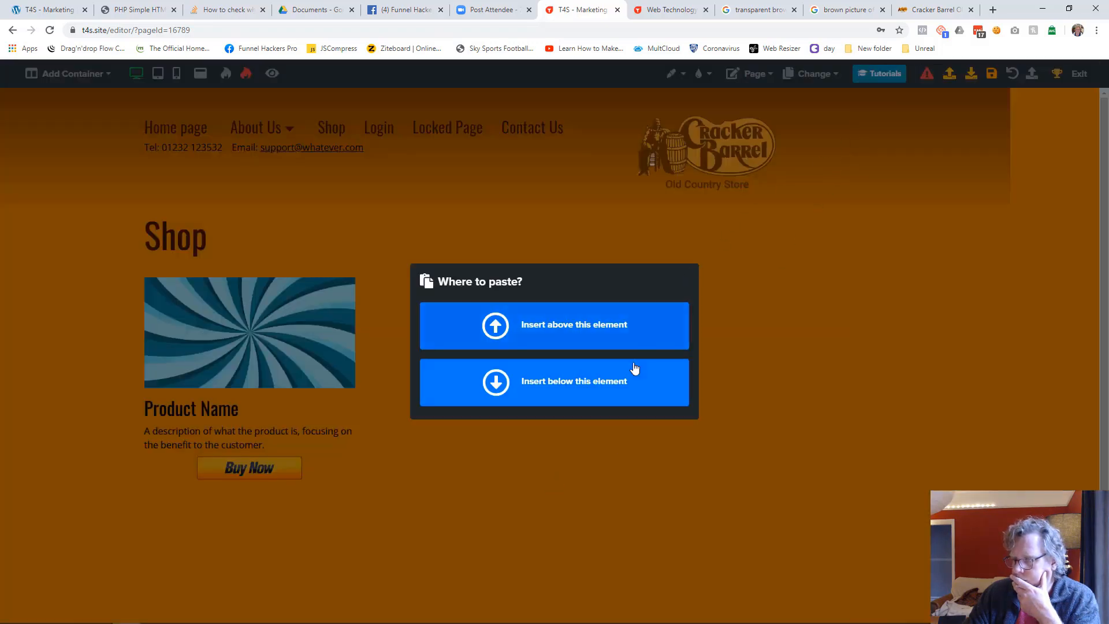
{"action": "left_click", "coordinate": [640, 375]}
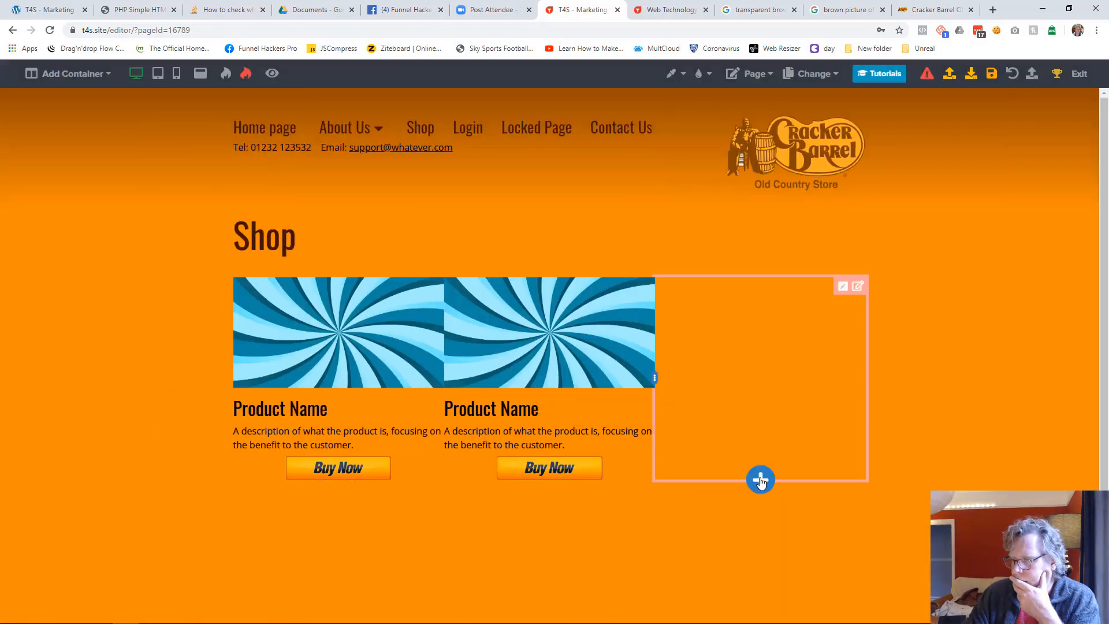
{"action": "left_click", "coordinate": [760, 480]}
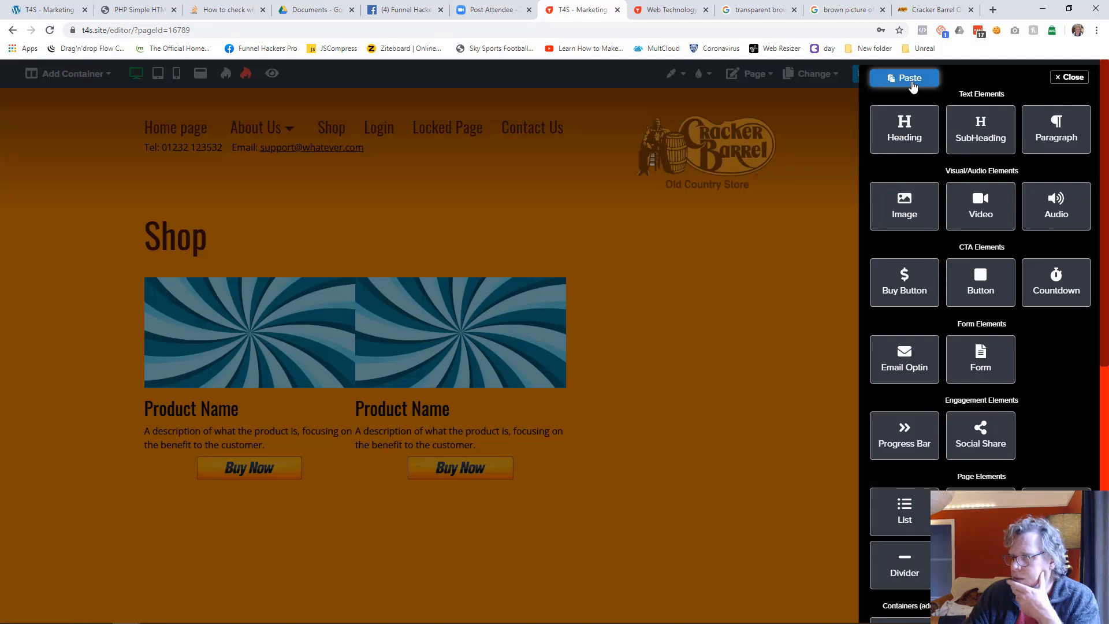
{"action": "left_click", "coordinate": [910, 81]}
{"action": "left_click", "coordinate": [608, 385]}
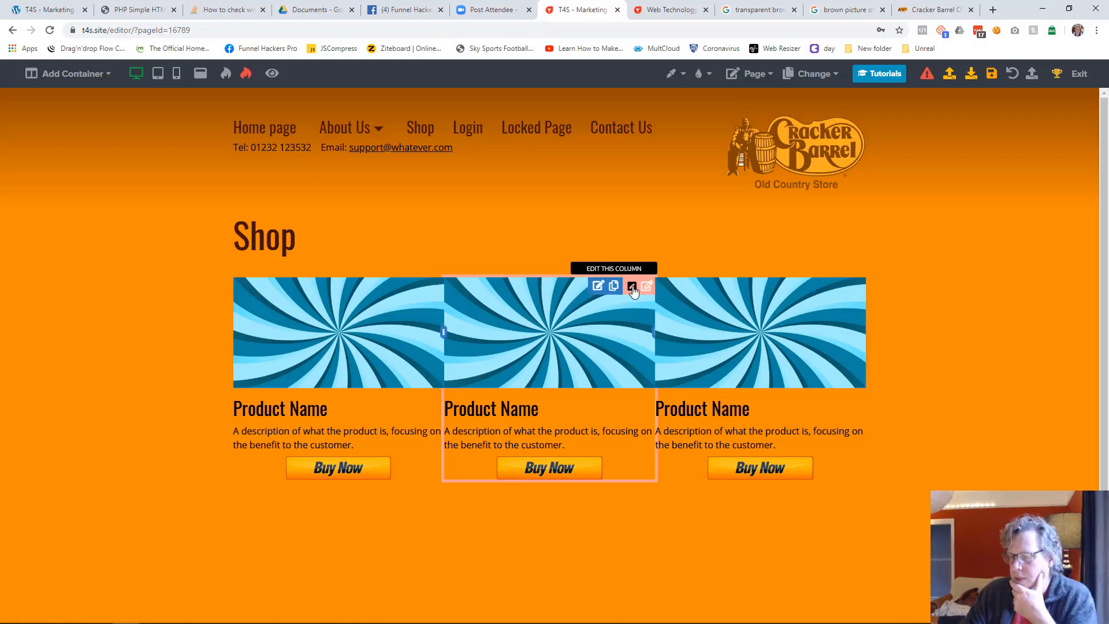
Set the middle product column's space to the left and to the right to 22 each
{"action": "left_click", "coordinate": [632, 286]}
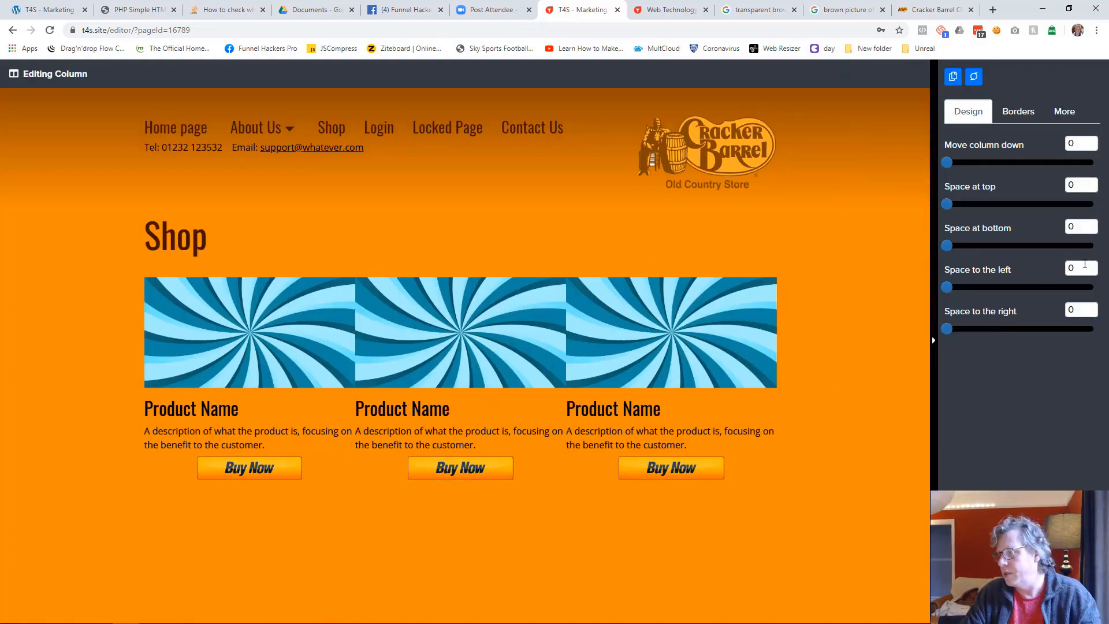
{"action": "type", "text": "22"}
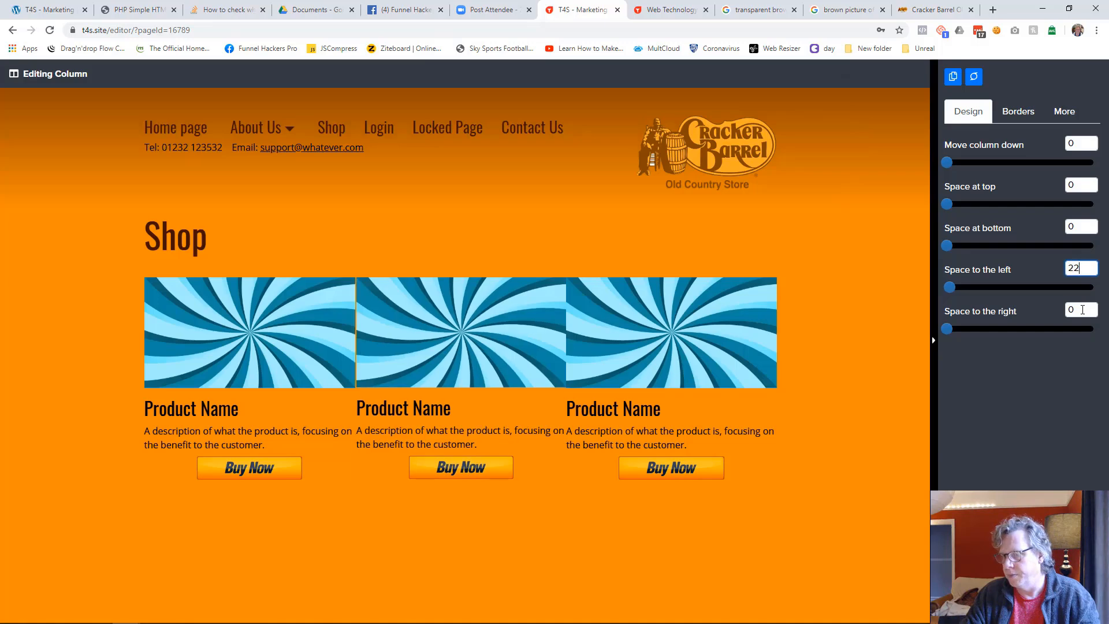
{"action": "left_click", "coordinate": [1082, 310]}
{"action": "type", "text": "22"}
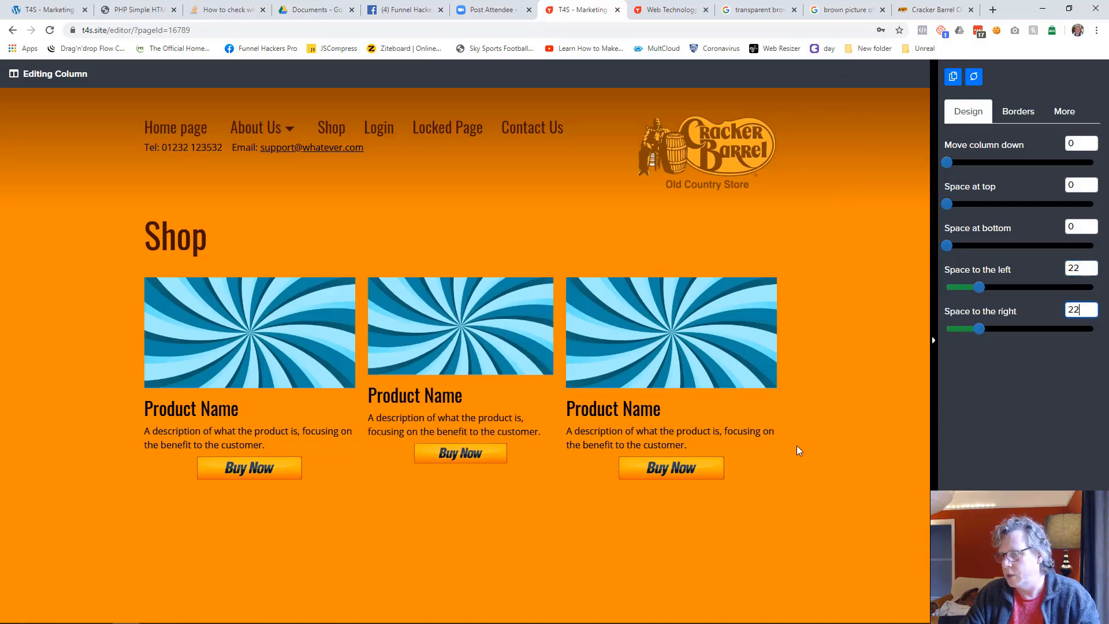
{"action": "left_click", "coordinate": [713, 546]}
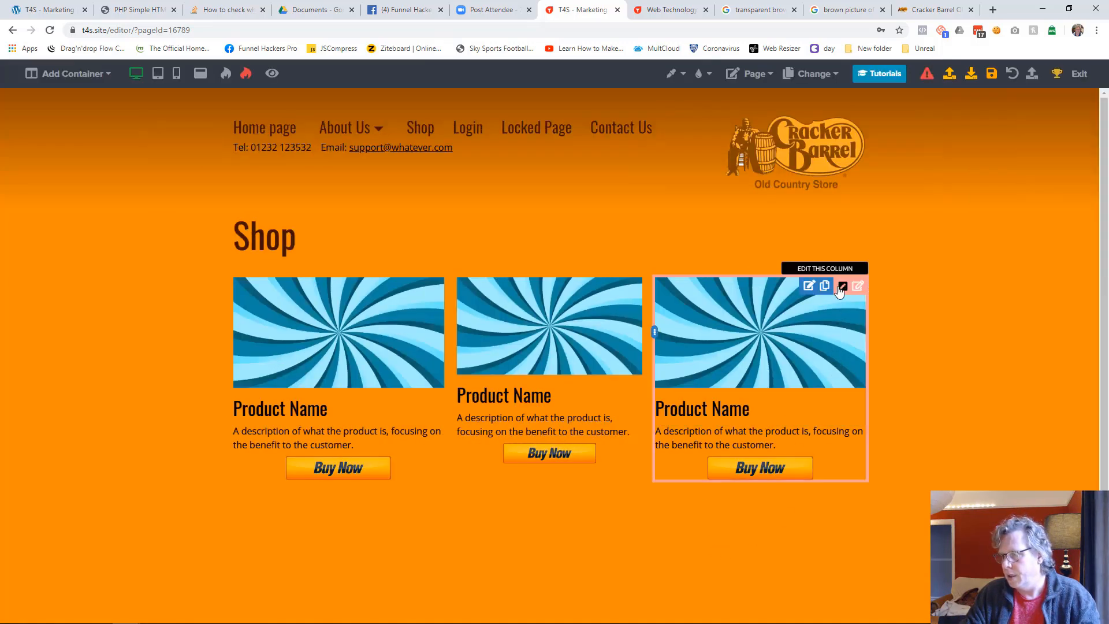
Set the third product column's space to the left and to the right to 22 each
{"action": "left_click", "coordinate": [841, 286]}
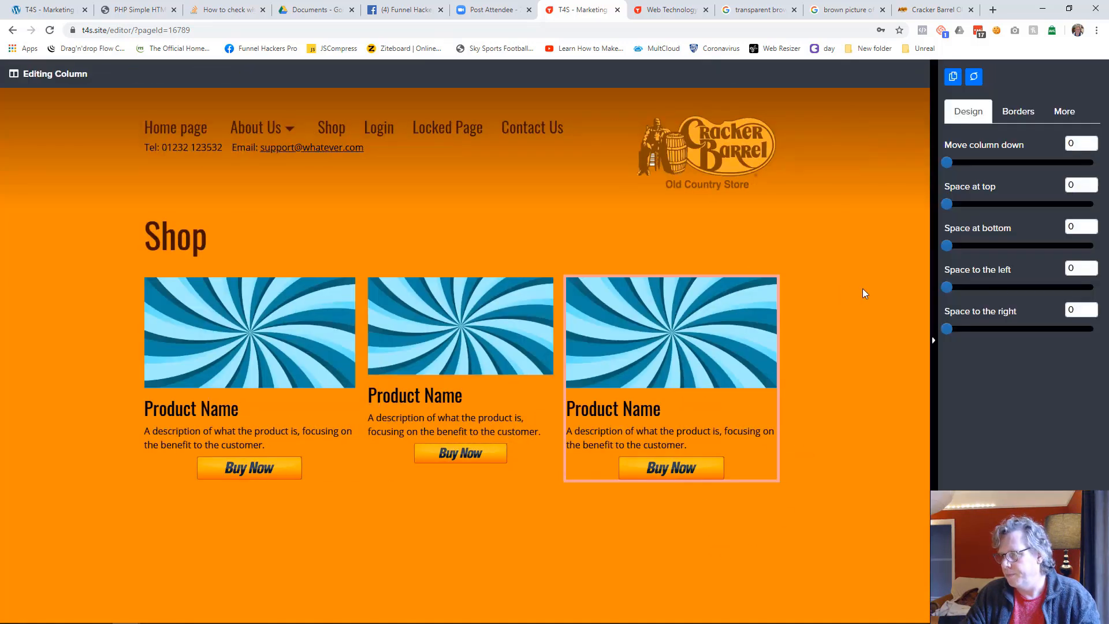
{"action": "left_click", "coordinate": [1085, 267]}
{"action": "type", "text": "22"}
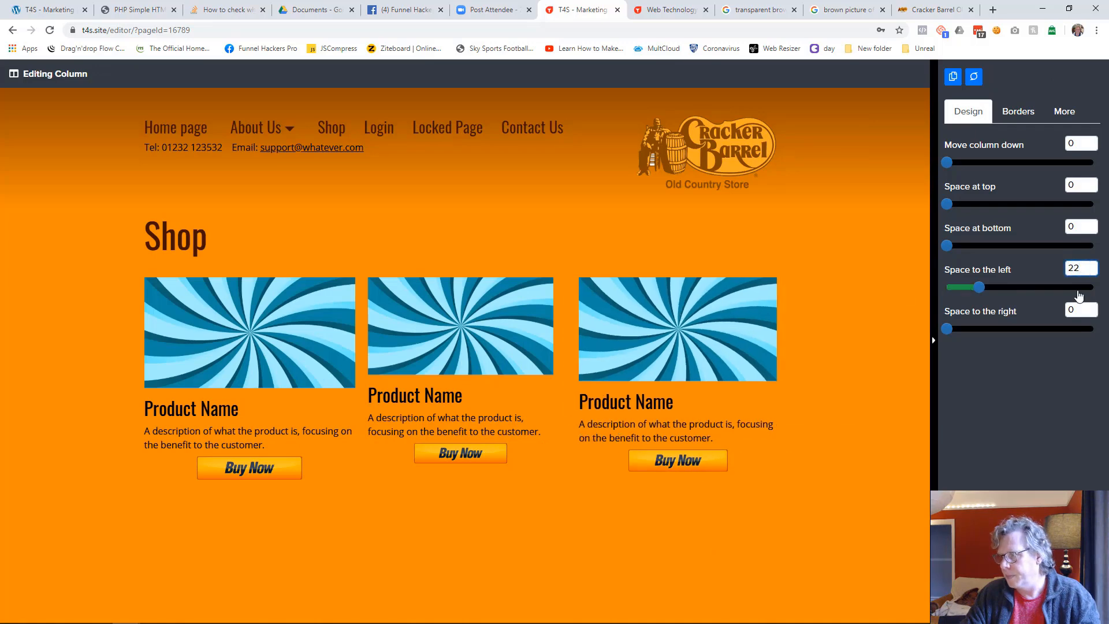
{"action": "left_click", "coordinate": [476, 568]}
Set the first product column's space to the left and right to 22 each and save the page
{"action": "left_click", "coordinate": [436, 286]}
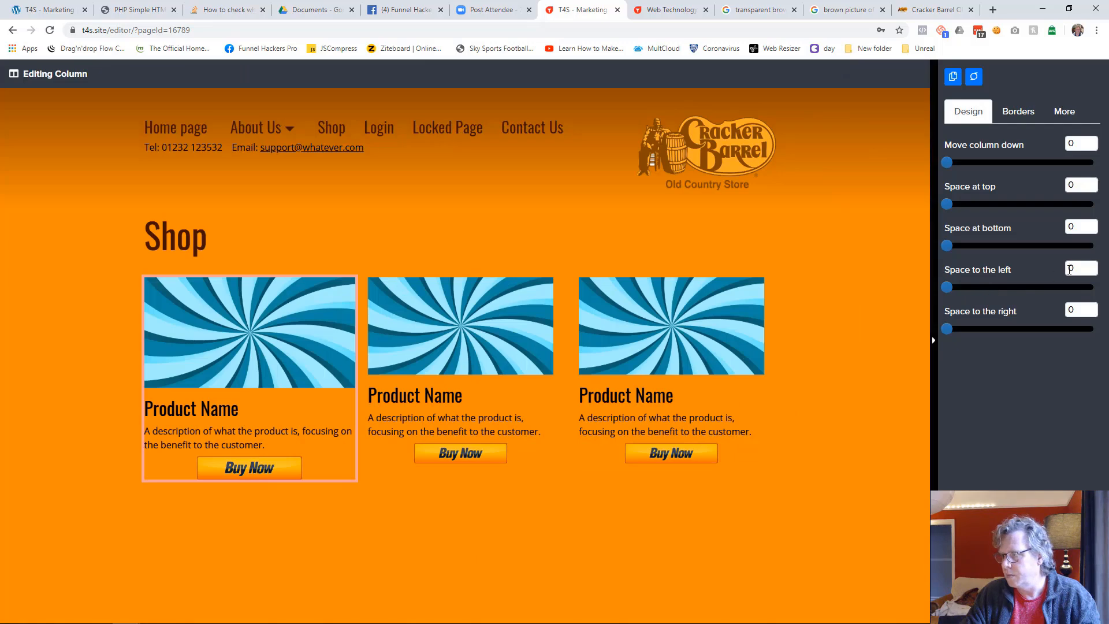
{"action": "double_click", "coordinate": [1074, 268]}
{"action": "type", "text": "22"}
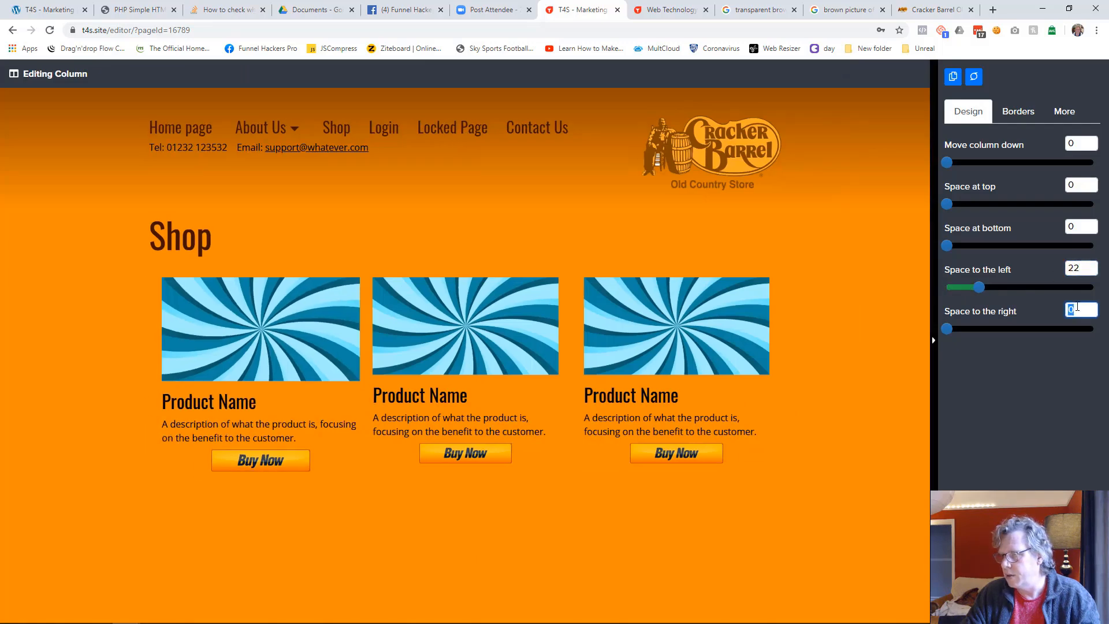
{"action": "type", "text": "22"}
{"action": "left_click", "coordinate": [659, 522]}
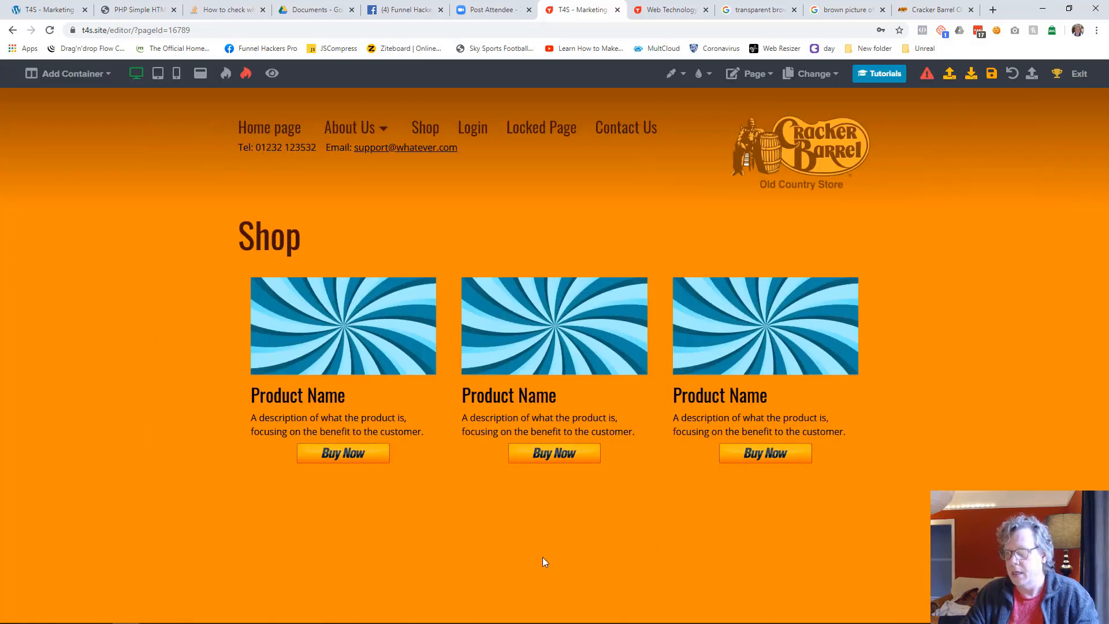
{"action": "left_click", "coordinate": [991, 73]}
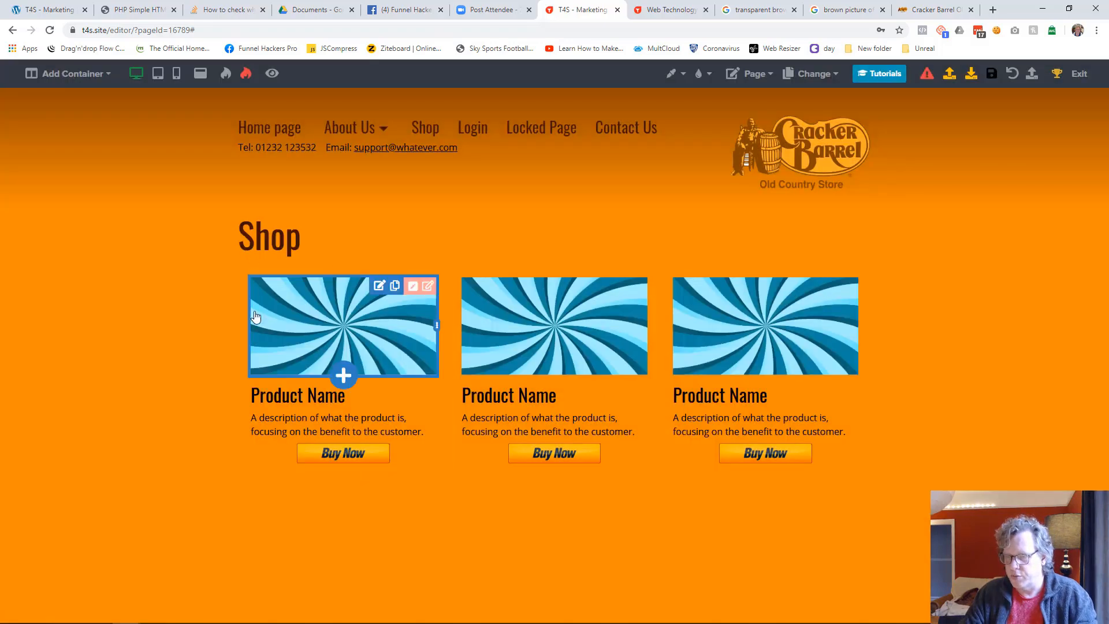
Try removing the outer spacing by setting the first column's left space and the third column's right space to 0
{"action": "left_click", "coordinate": [413, 288]}
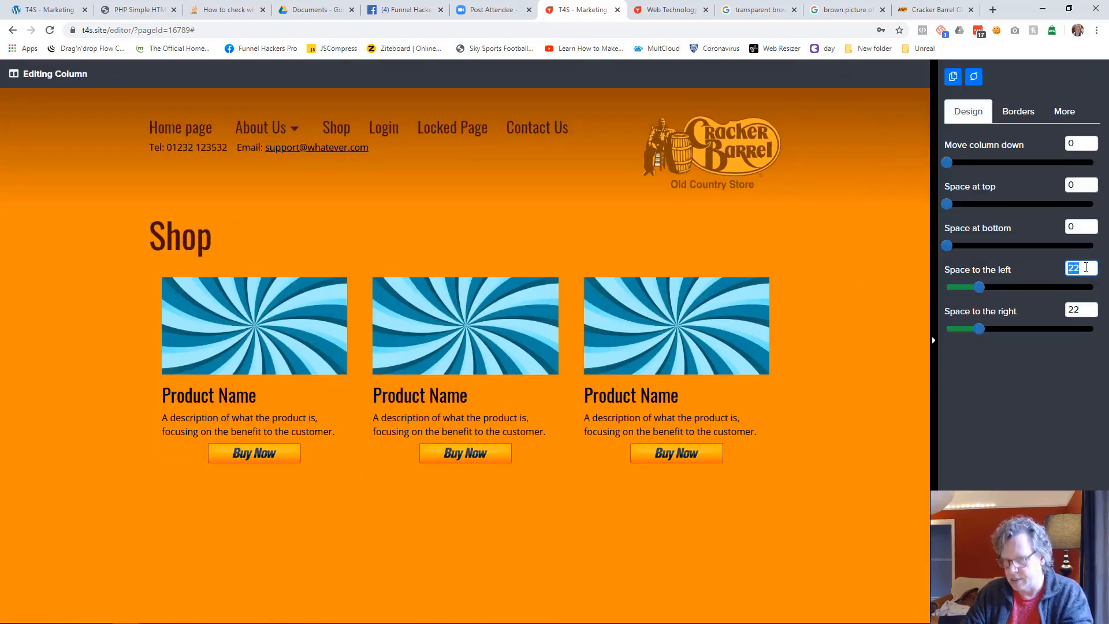
{"action": "type", "text": "0"}
{"action": "left_click", "coordinate": [899, 366]}
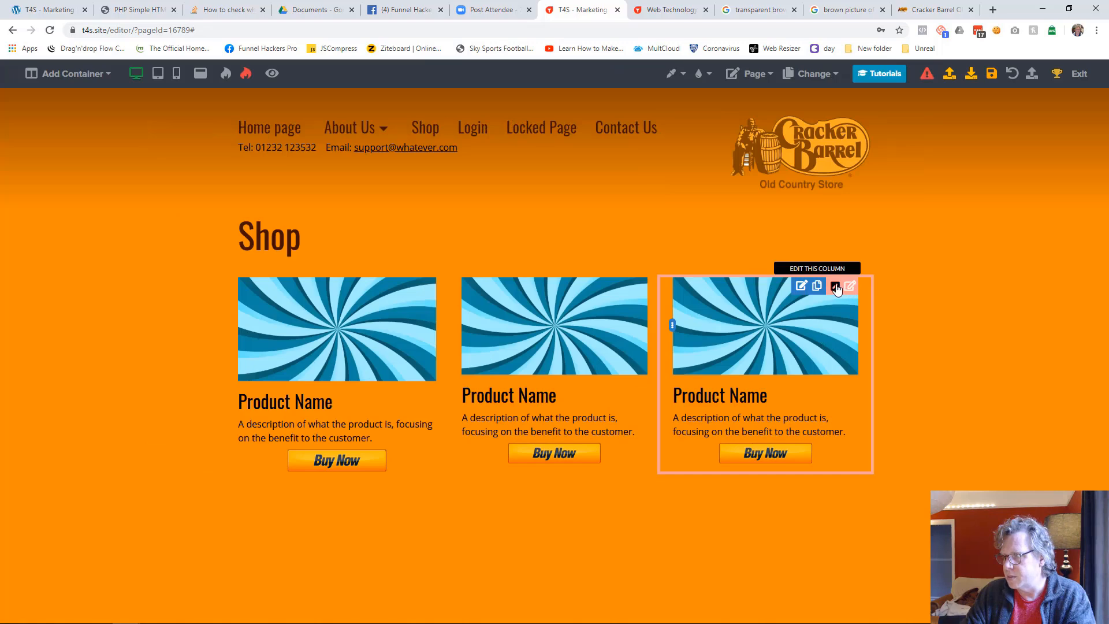
{"action": "left_click", "coordinate": [837, 288]}
{"action": "type", "text": "0"}
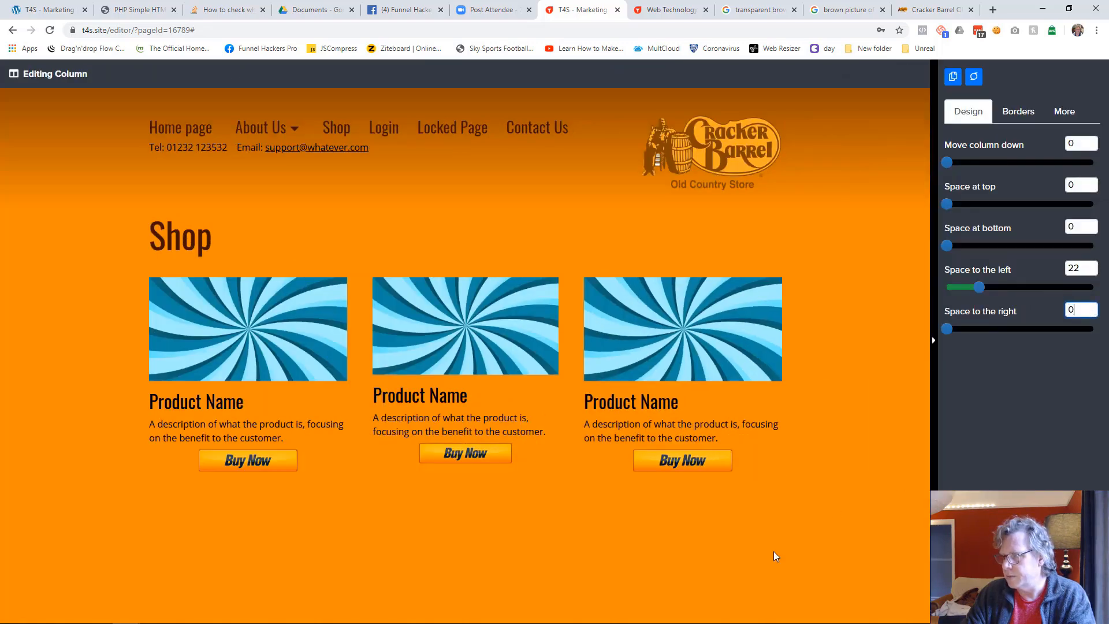
{"action": "left_click", "coordinate": [833, 506]}
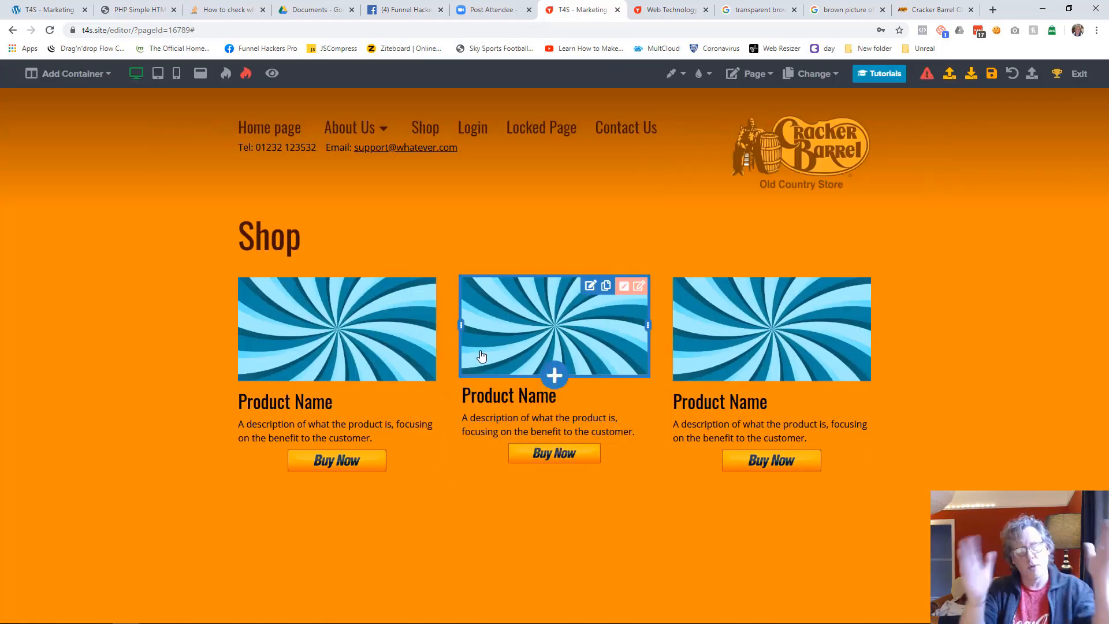
Try to even out the three product columns by resizing them, and reload the page to discard the unsaved spacing and width changes
{"action": "left_click_drag", "start_coordinate": [461, 325], "coordinate": [458, 324]}
{"action": "mouse_move", "coordinate": [662, 333]}
{"action": "left_mouse_down"}
{"action": "mouse_move", "coordinate": [642, 330]}
{"action": "mouse_move", "coordinate": [667, 339]}
{"action": "left_mouse_up"}
{"action": "left_click_drag", "start_coordinate": [409, 325], "coordinate": [434, 326]}
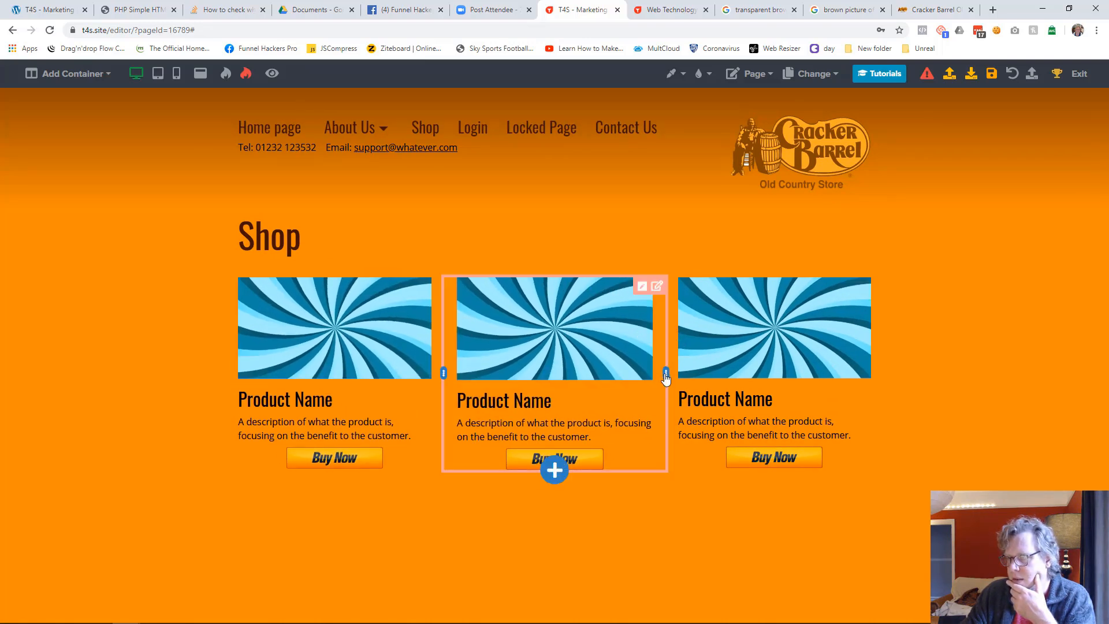
{"action": "left_click_drag", "start_coordinate": [666, 375], "coordinate": [668, 376]}
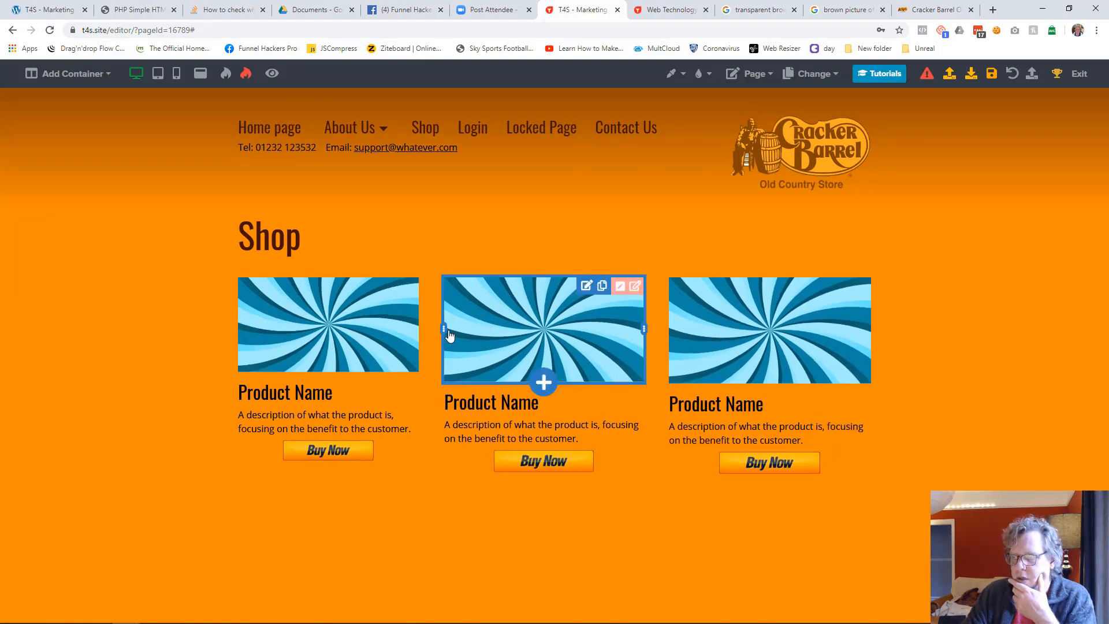
{"action": "mouse_move", "coordinate": [445, 333]}
{"action": "left_mouse_down"}
{"action": "mouse_move", "coordinate": [465, 334]}
{"action": "mouse_move", "coordinate": [459, 327]}
{"action": "left_mouse_up"}
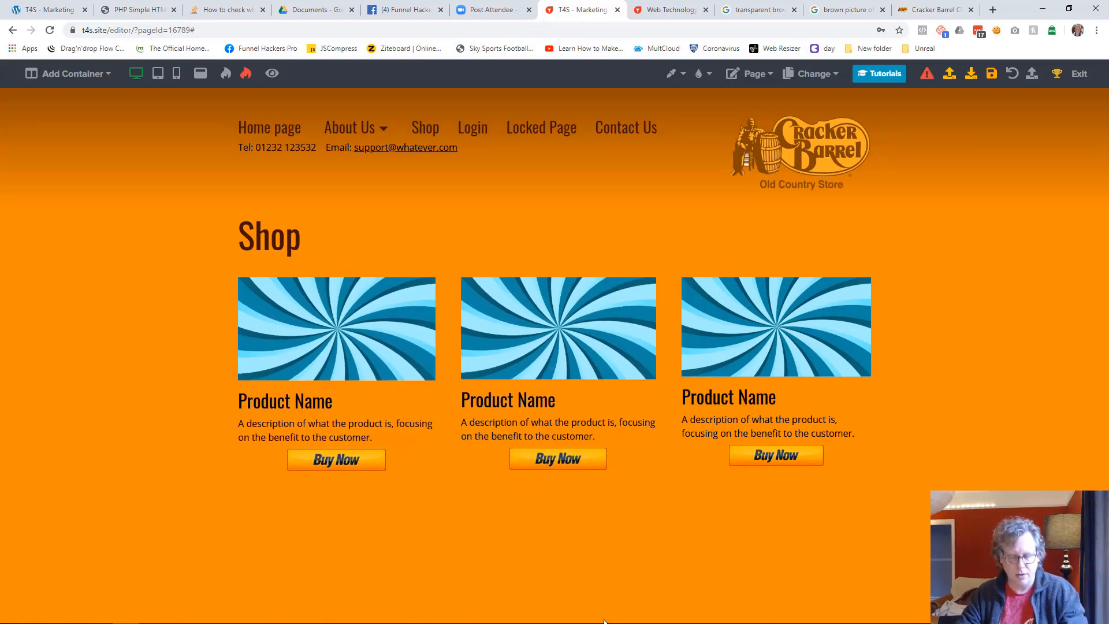
{"action": "key", "text": "F5"}
{"action": "left_click", "coordinate": [608, 96]}
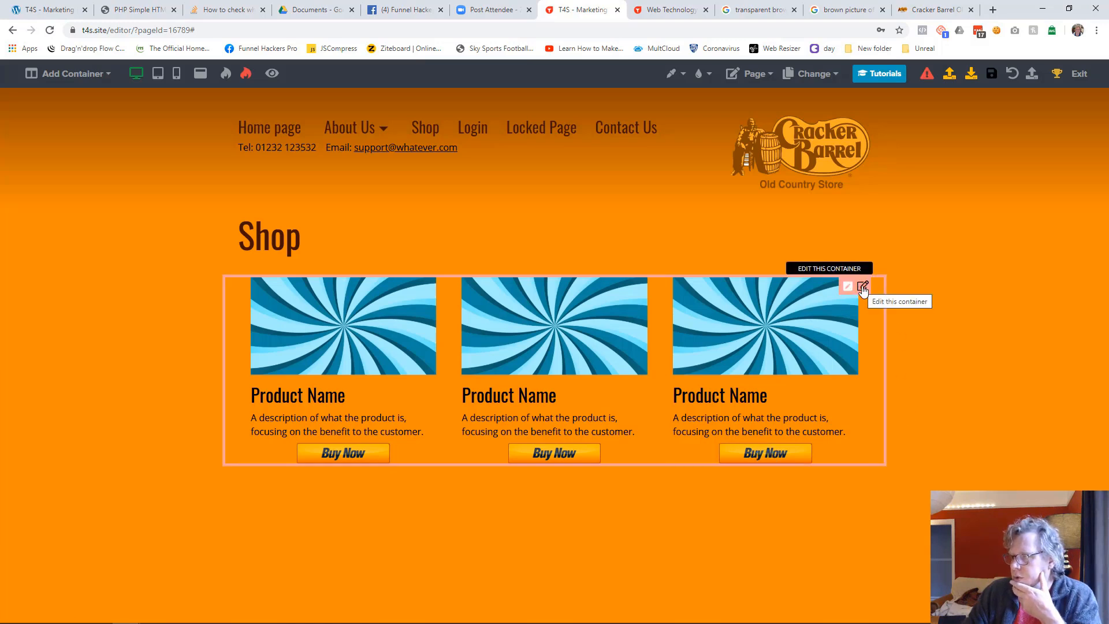
Give the product container 23 space at top, 27 space at bottom and a dark brown inside color of #401000
{"action": "left_click", "coordinate": [858, 291]}
{"action": "left_click_drag", "start_coordinate": [952, 205], "coordinate": [982, 205]}
{"action": "left_click_drag", "start_coordinate": [949, 245], "coordinate": [986, 245]}
{"action": "left_click", "coordinate": [1061, 114]}
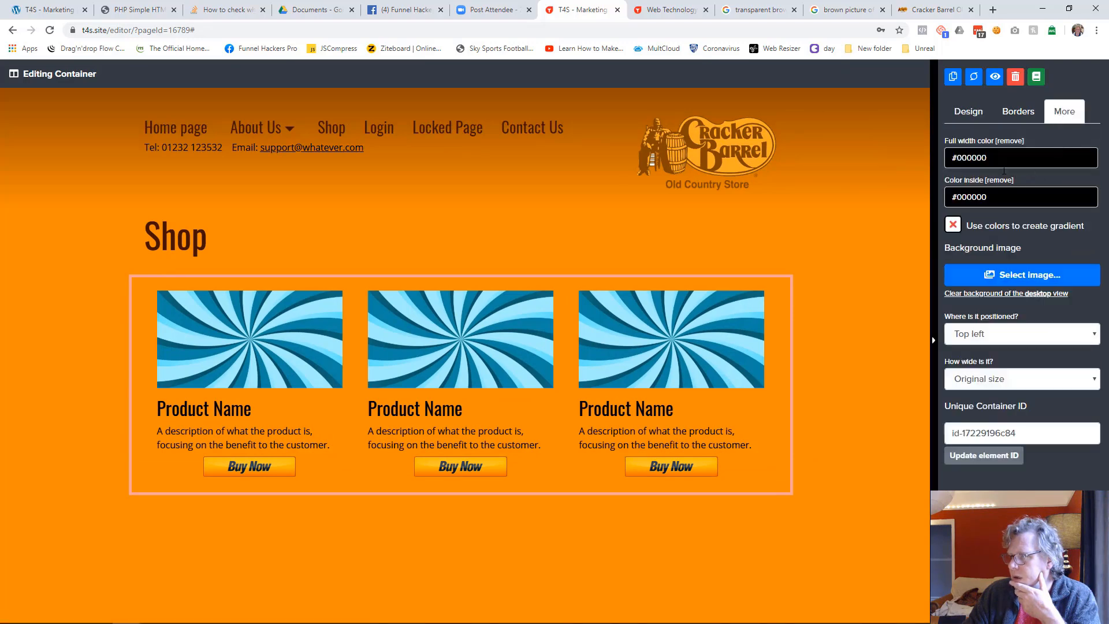
{"action": "left_click", "coordinate": [1021, 197]}
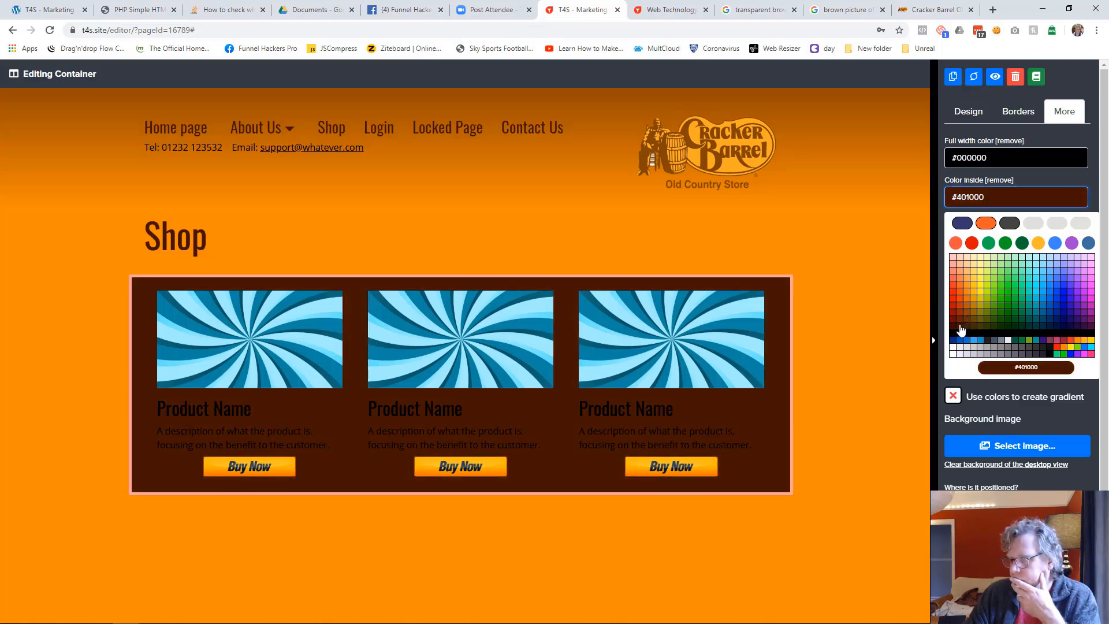
Increase the product container's space at top to 39 and its space at bottom to 38
{"action": "left_click", "coordinate": [959, 112]}
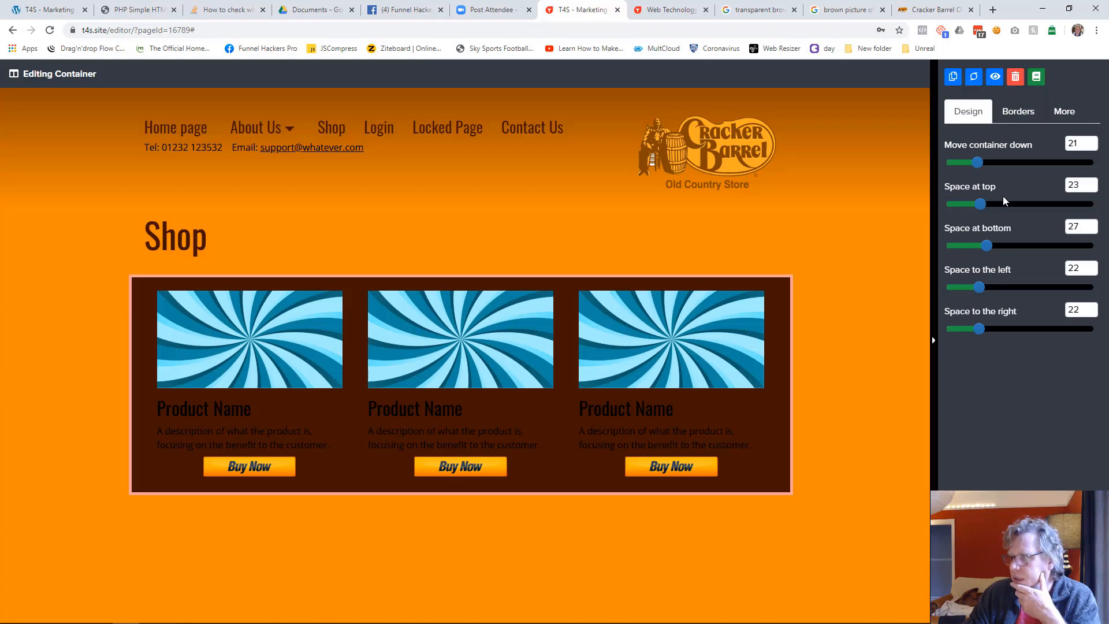
{"action": "left_click_drag", "start_coordinate": [985, 203], "coordinate": [1003, 203]}
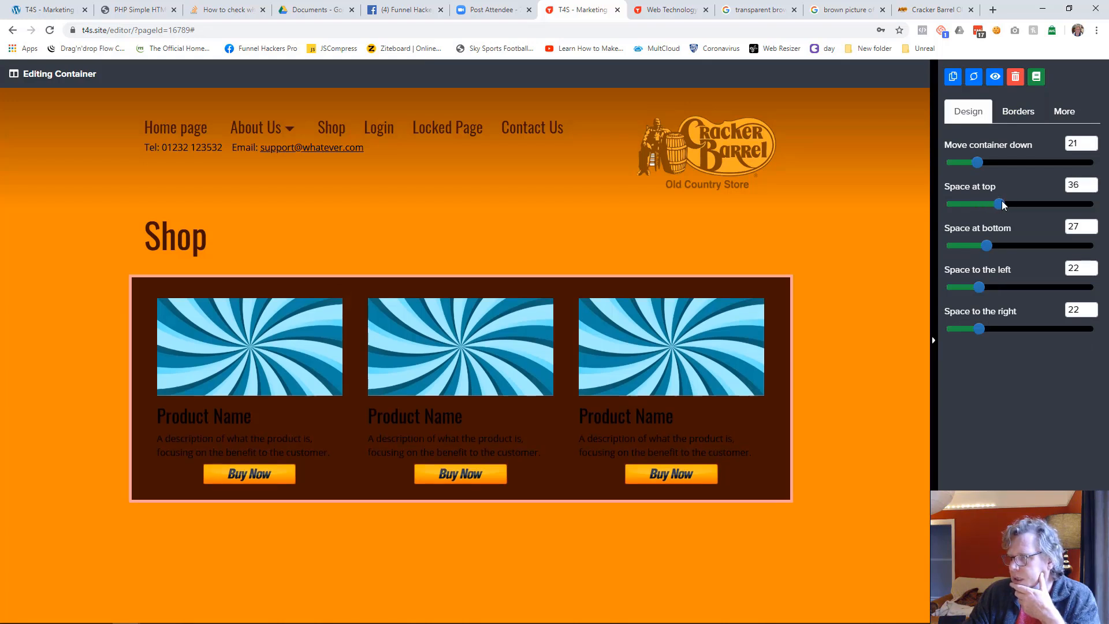
{"action": "left_click_drag", "start_coordinate": [987, 244], "coordinate": [1001, 243]}
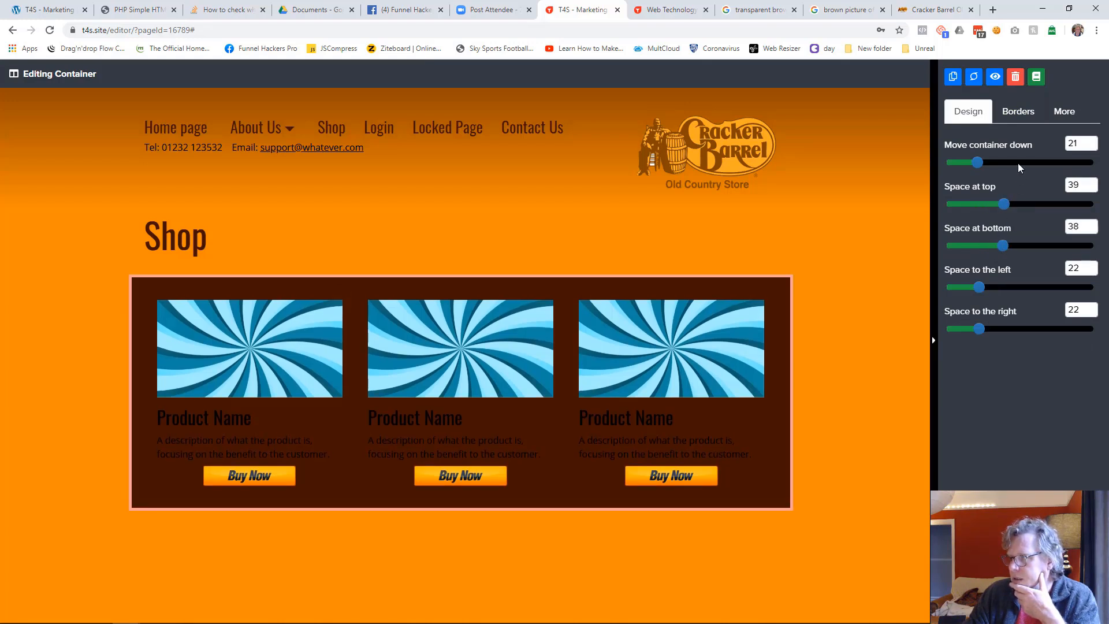
Round the product container's corners with a top and bottom corner radius of 9
{"action": "left_click", "coordinate": [1018, 111]}
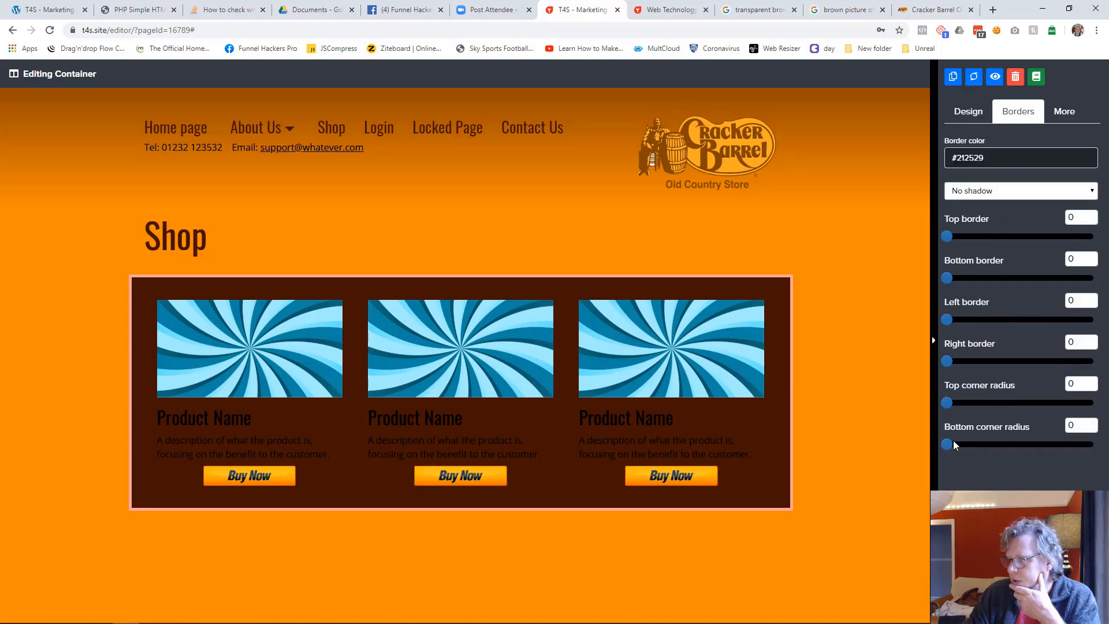
{"action": "left_click_drag", "start_coordinate": [950, 405], "coordinate": [960, 405]}
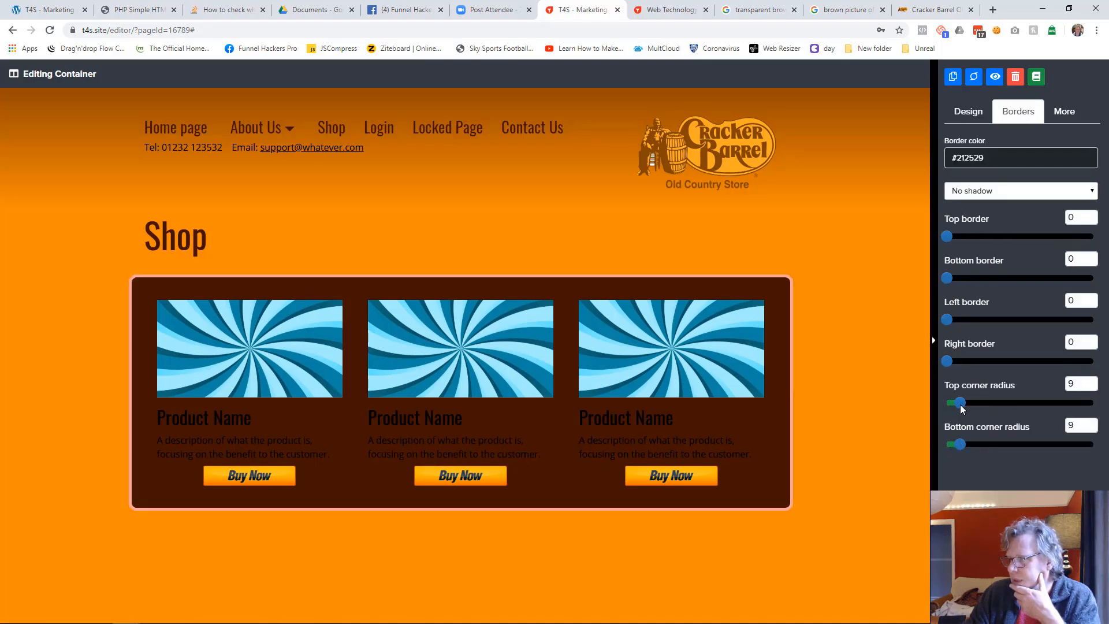
{"action": "left_click", "coordinate": [889, 416]}
Change the text color of the first column's "Product Name" heading to white
{"action": "left_click", "coordinate": [312, 419]}
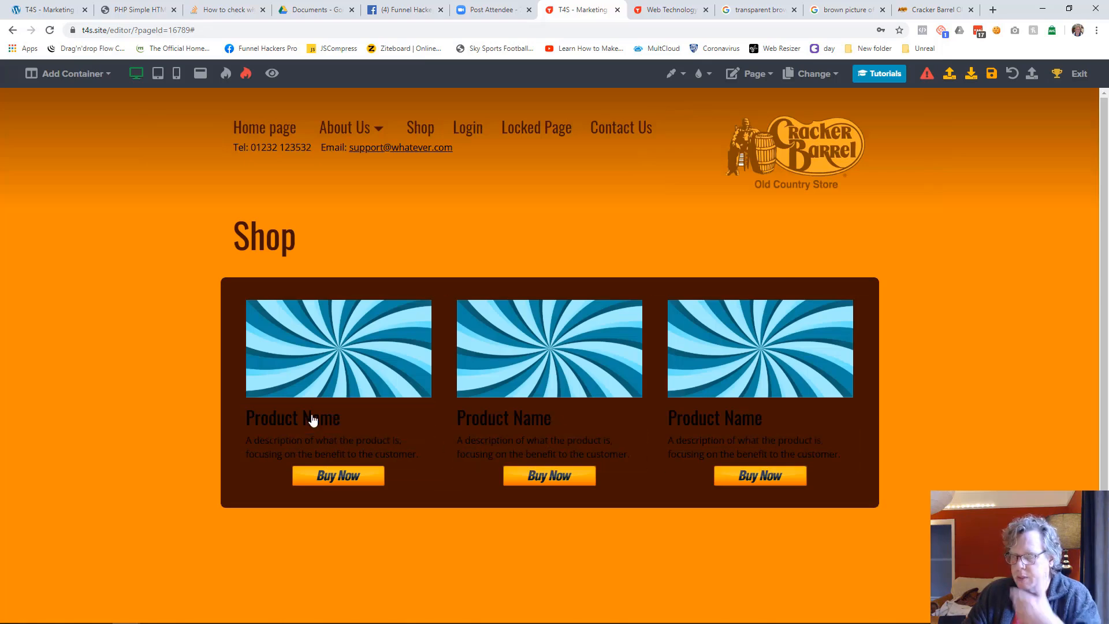
{"action": "left_click", "coordinate": [1016, 157]}
{"action": "left_click", "coordinate": [953, 353]}
{"action": "left_click", "coordinate": [874, 376]}
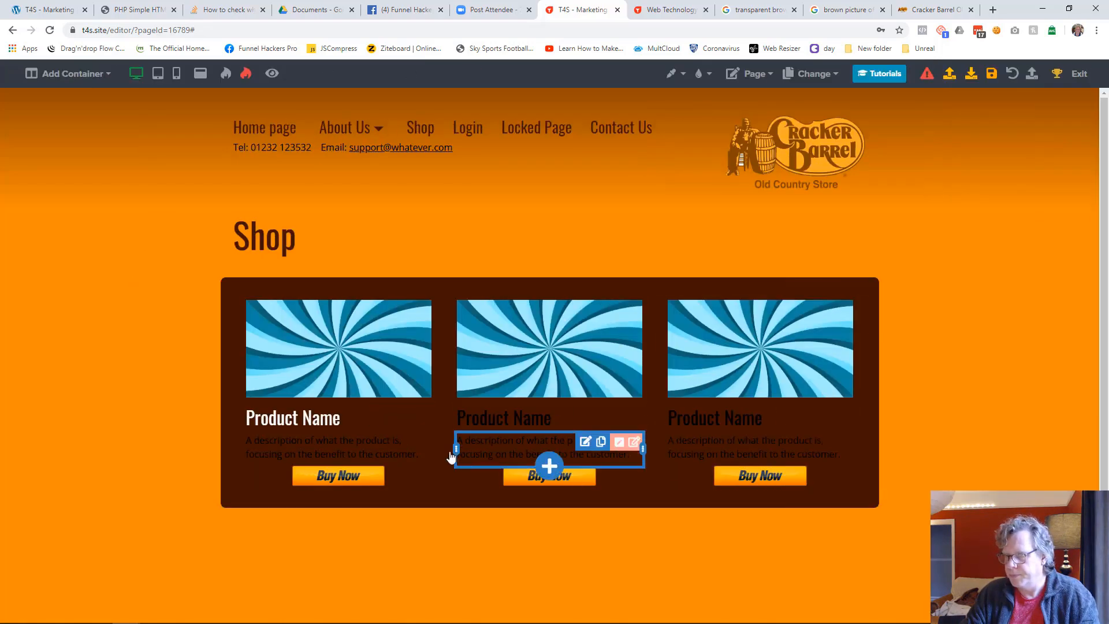
Change the first column's description text color to white (#ffffff) and move its Buy Now button slightly lower
{"action": "left_click", "coordinate": [356, 456]}
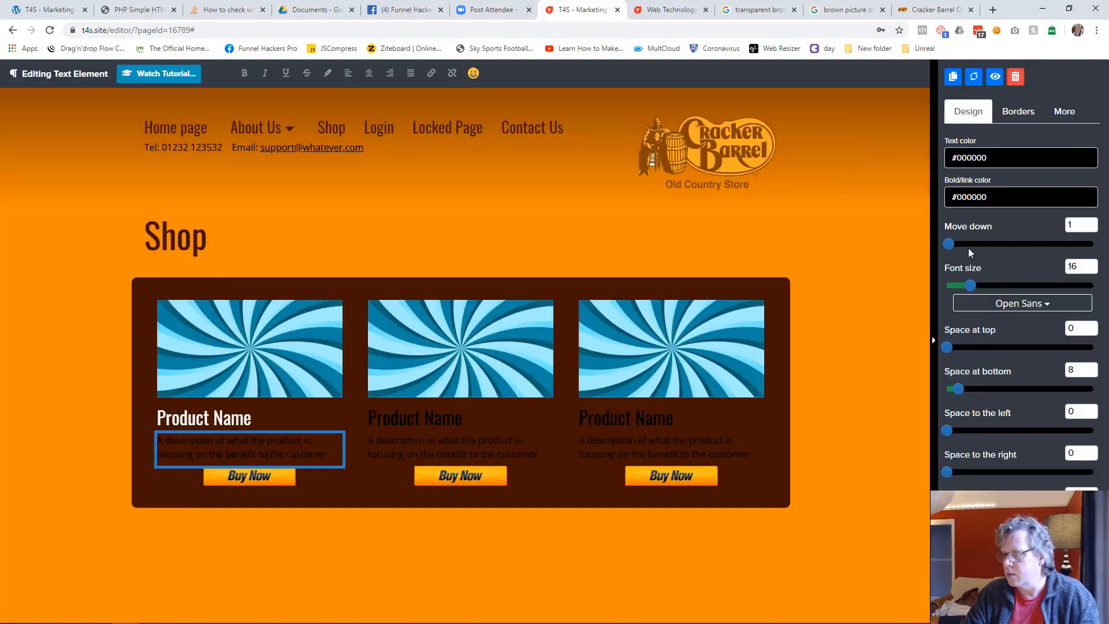
{"action": "left_click", "coordinate": [1016, 158]}
{"action": "left_click", "coordinate": [954, 354]}
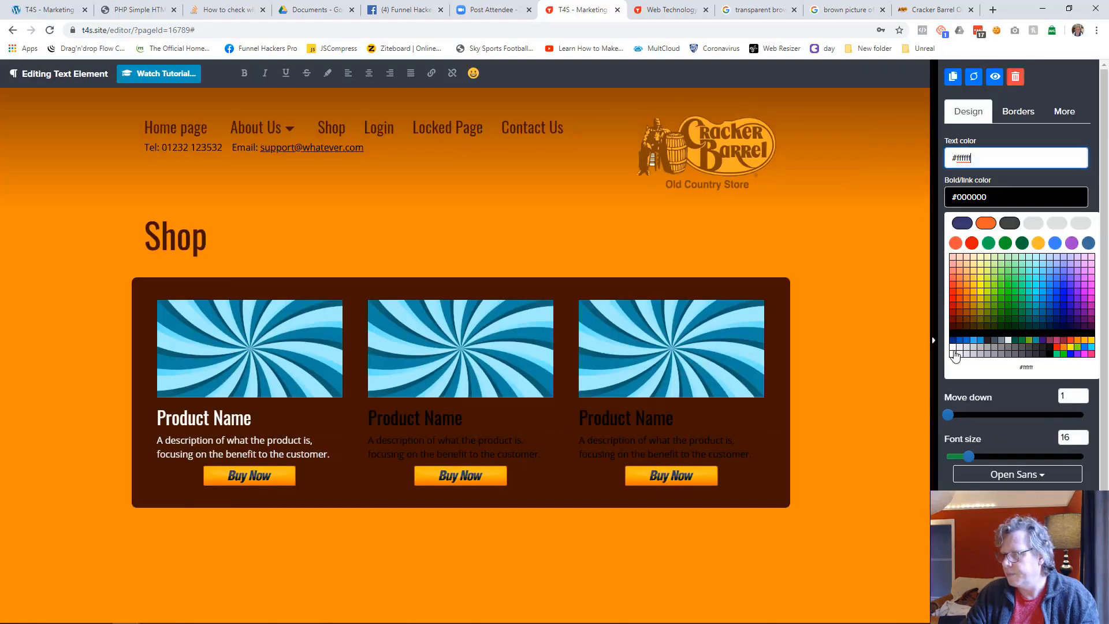
{"action": "left_click", "coordinate": [849, 413]}
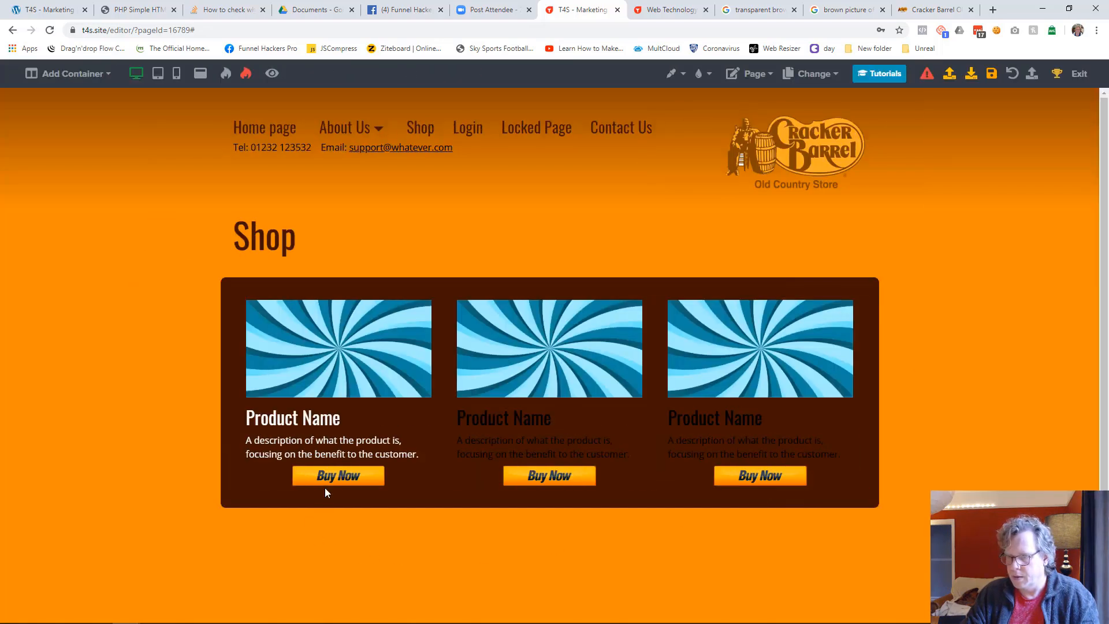
{"action": "left_click_drag", "start_coordinate": [309, 481], "coordinate": [309, 494]}
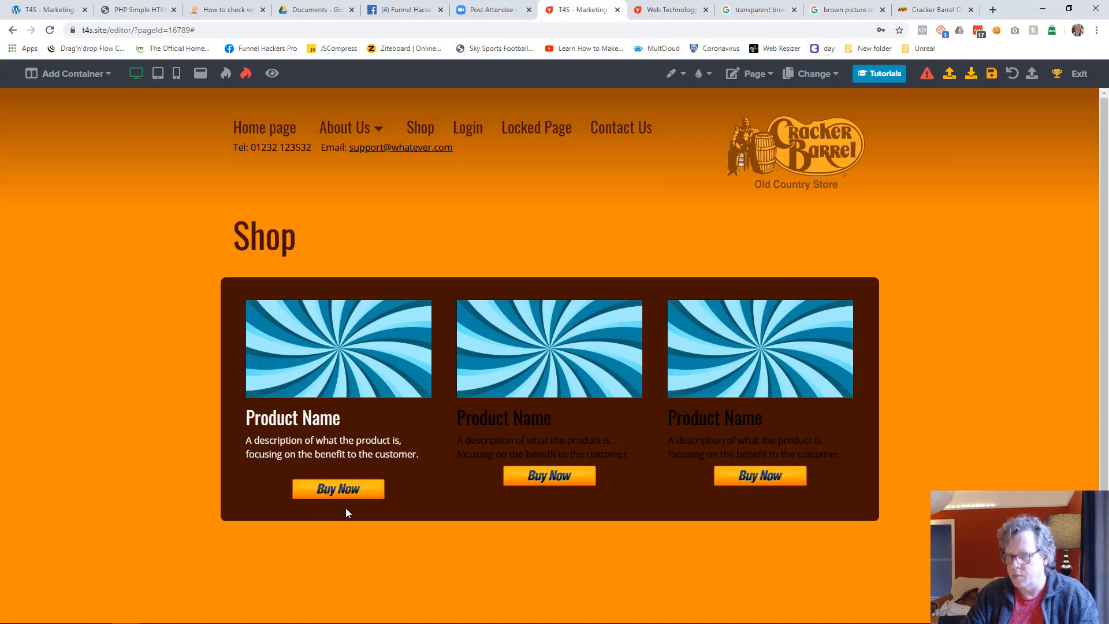
Cut all elements out of the second and third product columns and copy all elements of the first column
{"action": "left_click", "coordinate": [601, 306]}
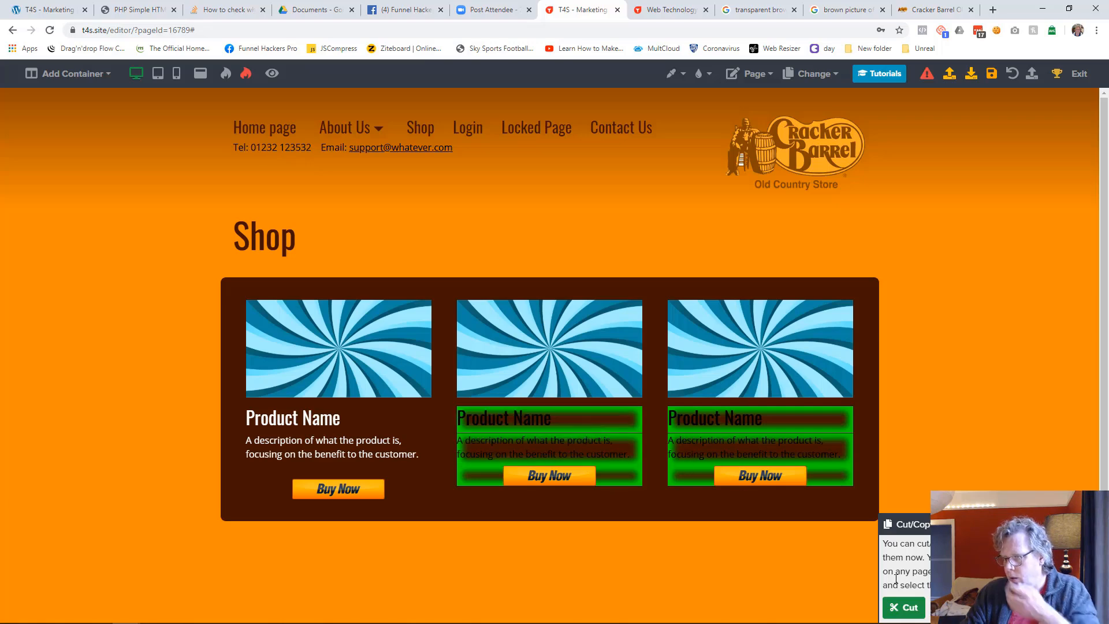
{"action": "left_click", "coordinate": [903, 607]}
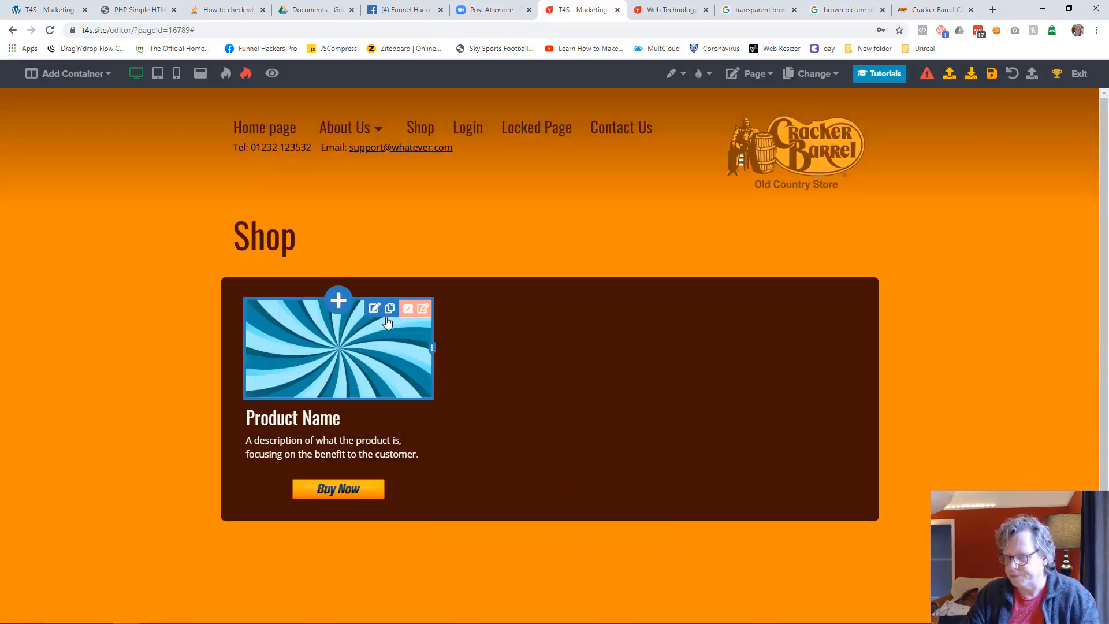
{"action": "left_click", "coordinate": [386, 307]}
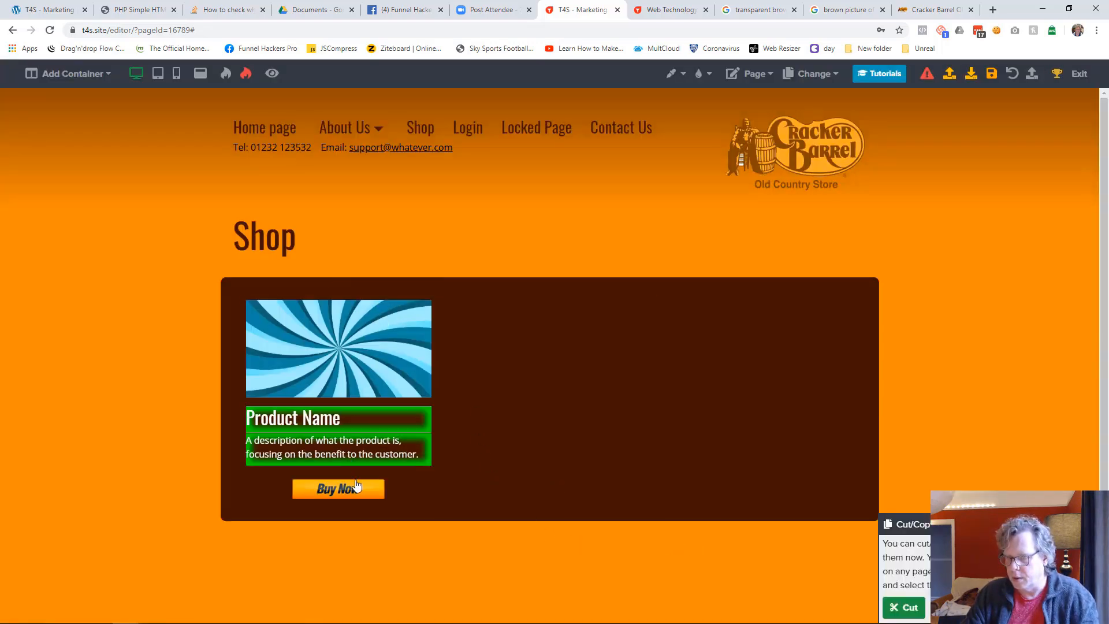
{"action": "left_click", "coordinate": [904, 606]}
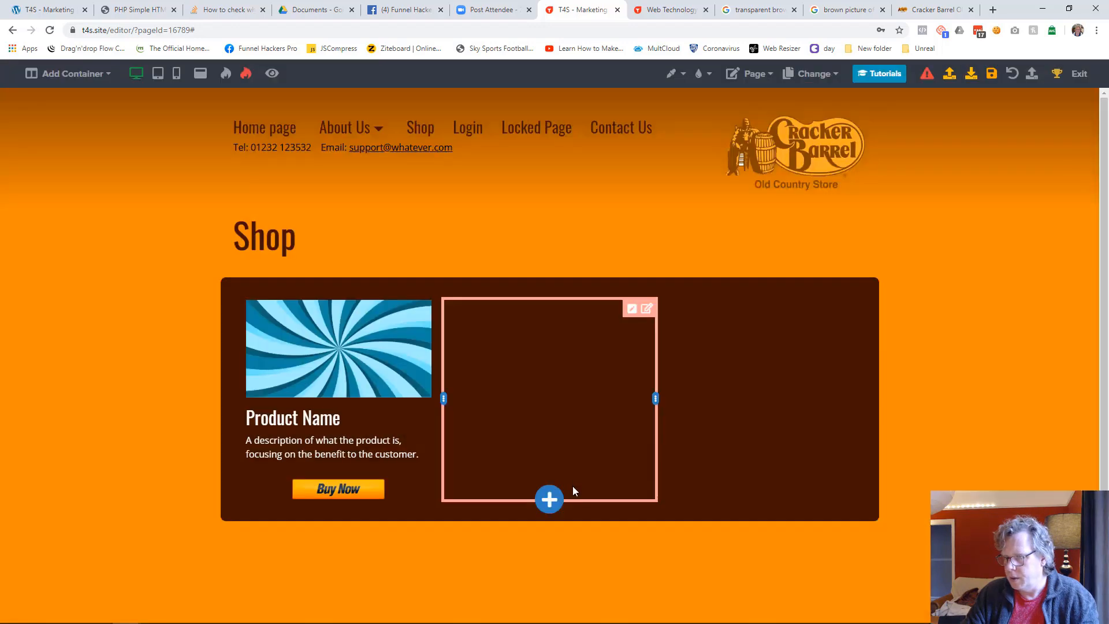
Paste the copied product elements into the empty second and third columns
{"action": "left_click", "coordinate": [550, 497]}
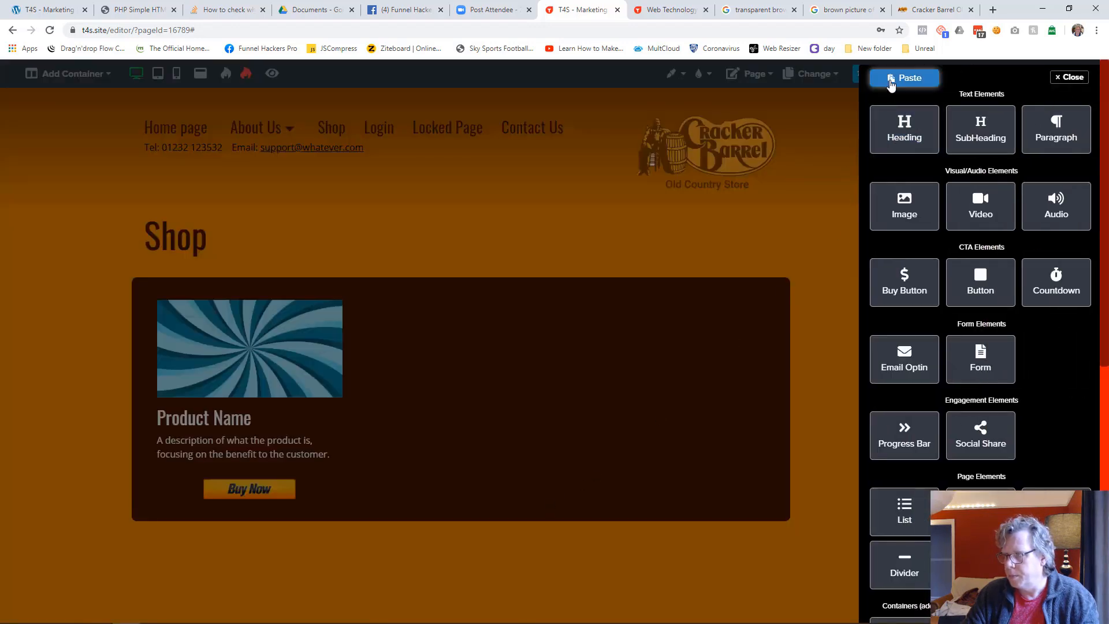
{"action": "left_click", "coordinate": [892, 80]}
{"action": "left_click", "coordinate": [599, 385]}
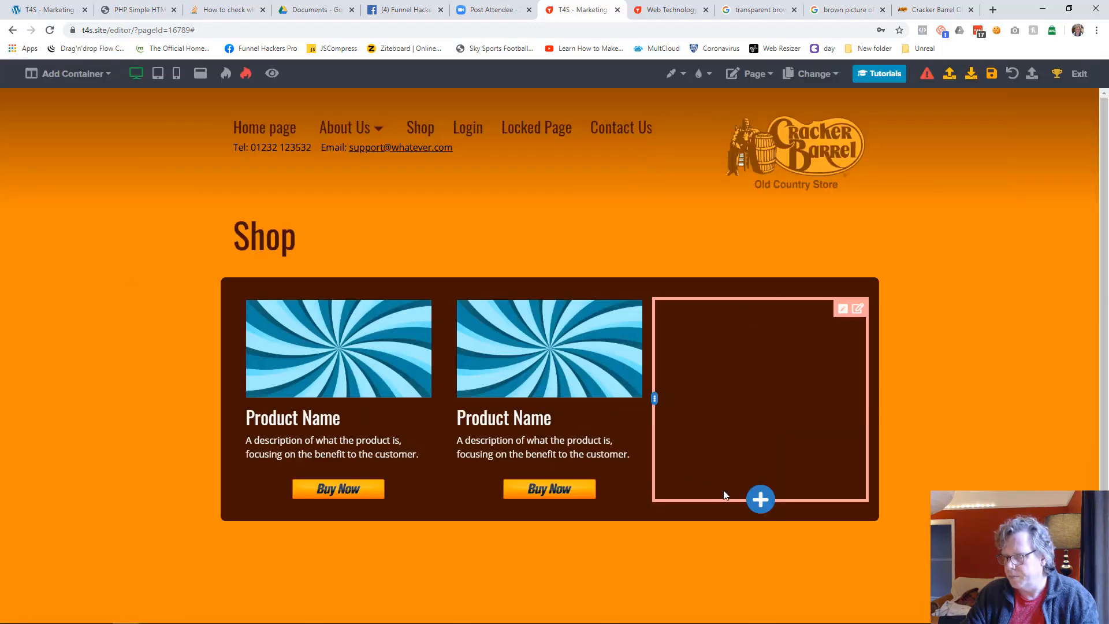
{"action": "left_click", "coordinate": [769, 500]}
{"action": "left_click", "coordinate": [894, 79]}
{"action": "left_click", "coordinate": [637, 393]}
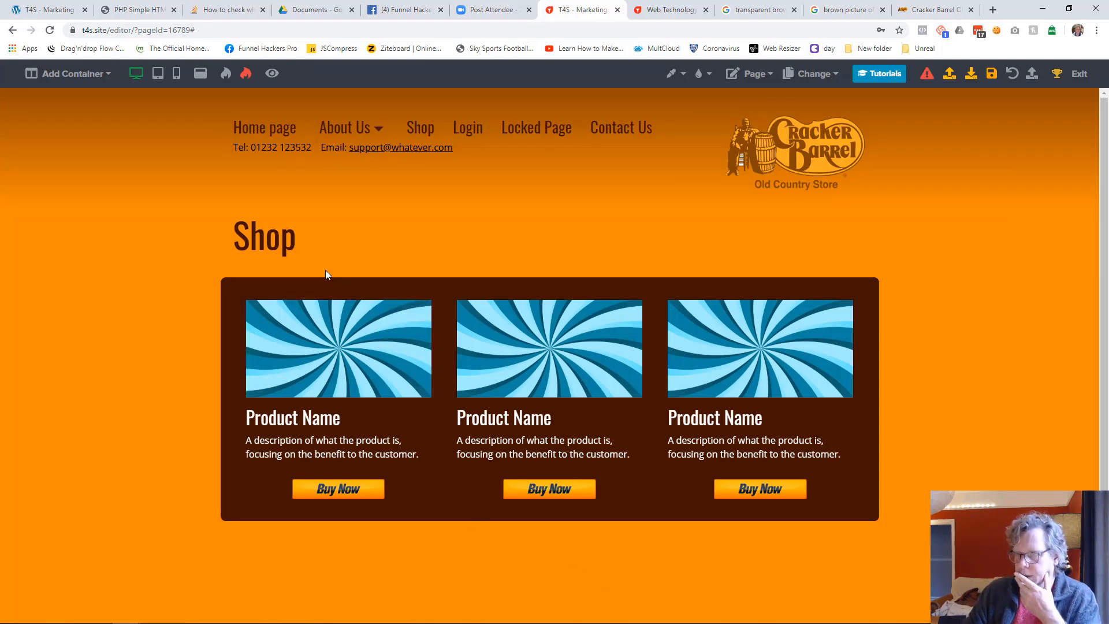
Apply the Small glow shadow to the first column's product image
{"action": "left_click", "coordinate": [397, 341]}
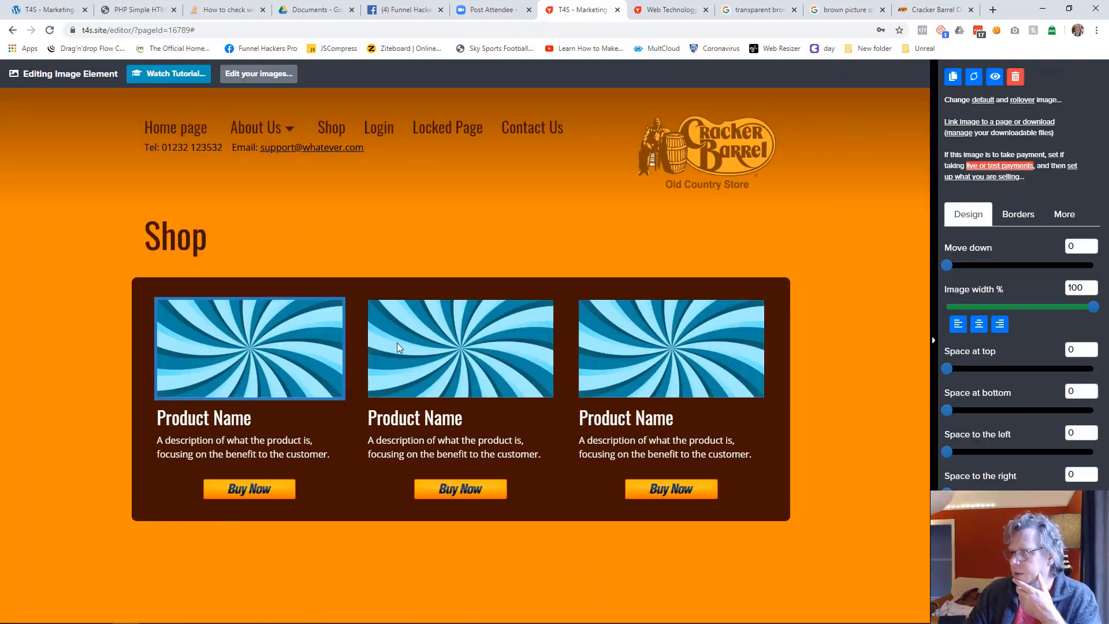
{"action": "left_click", "coordinate": [1028, 225]}
{"action": "left_click", "coordinate": [993, 296]}
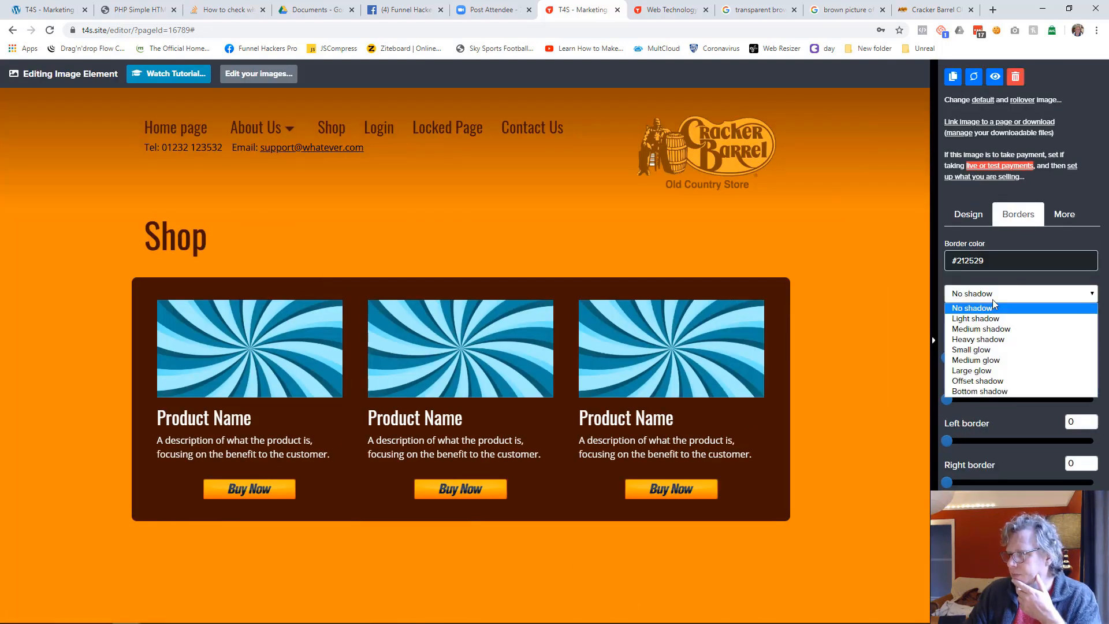
{"action": "left_click", "coordinate": [972, 349]}
{"action": "left_click", "coordinate": [781, 376]}
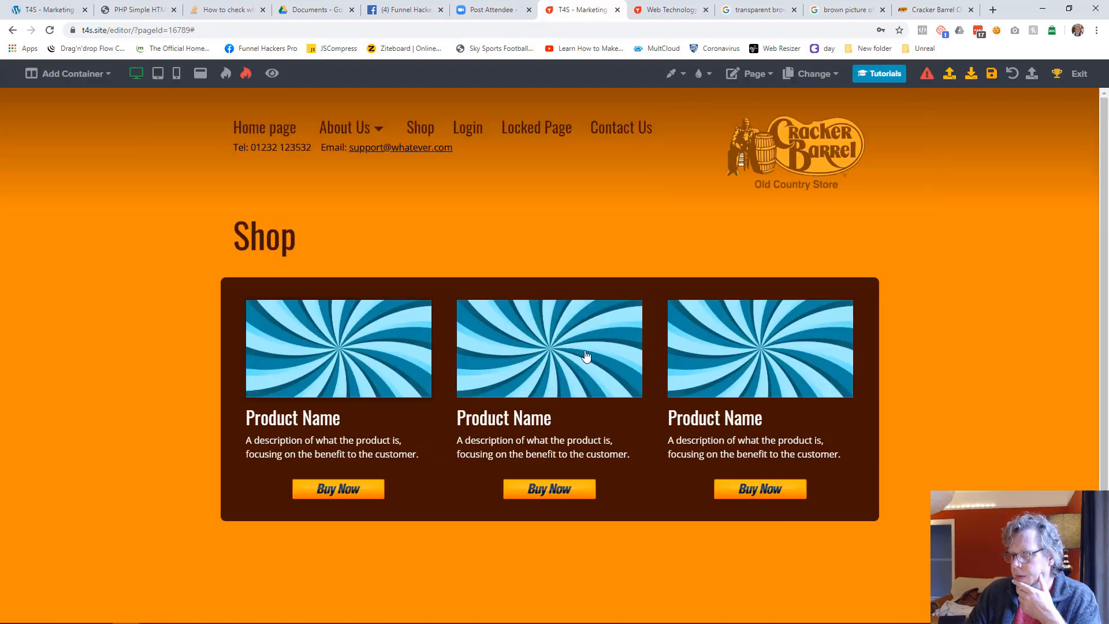
Apply the Heavy shadow option to the second column's product image
{"action": "left_click", "coordinate": [586, 355]}
{"action": "left_click", "coordinate": [1016, 218]}
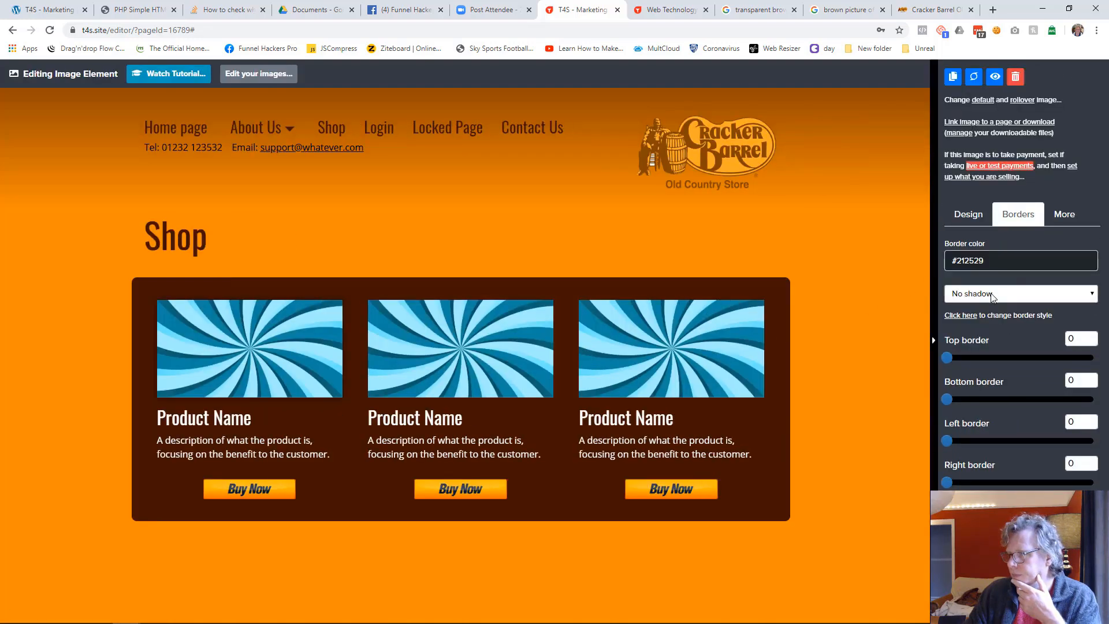
{"action": "left_click", "coordinate": [995, 295]}
{"action": "left_click", "coordinate": [980, 343]}
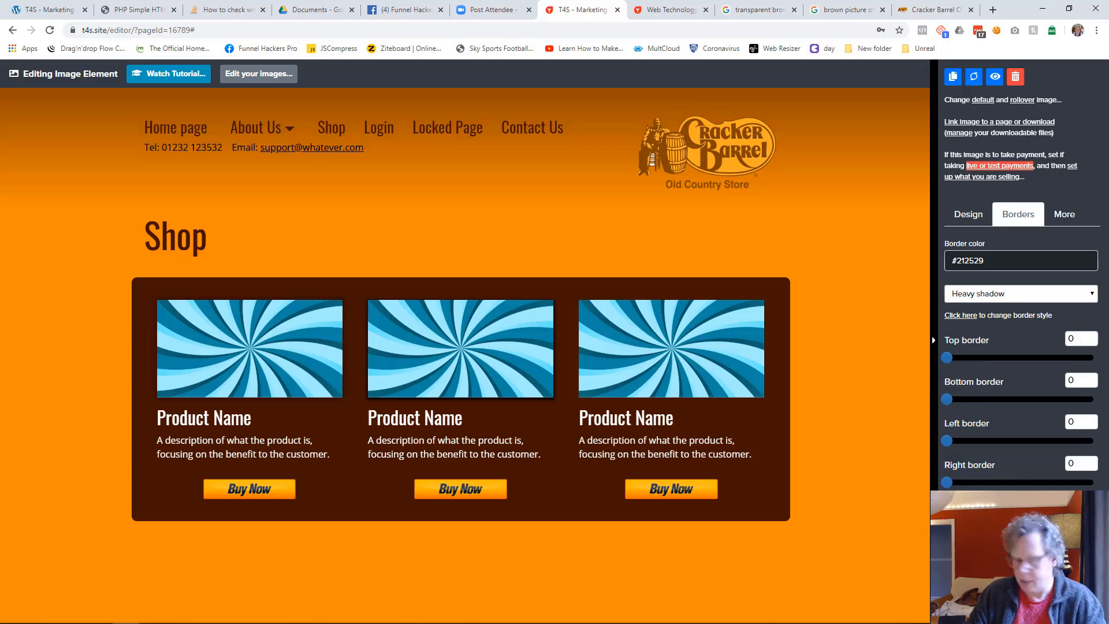
{"action": "left_click", "coordinate": [889, 424]}
Apply the Small glow shadow to the third column's product image
{"action": "left_click", "coordinate": [806, 364]}
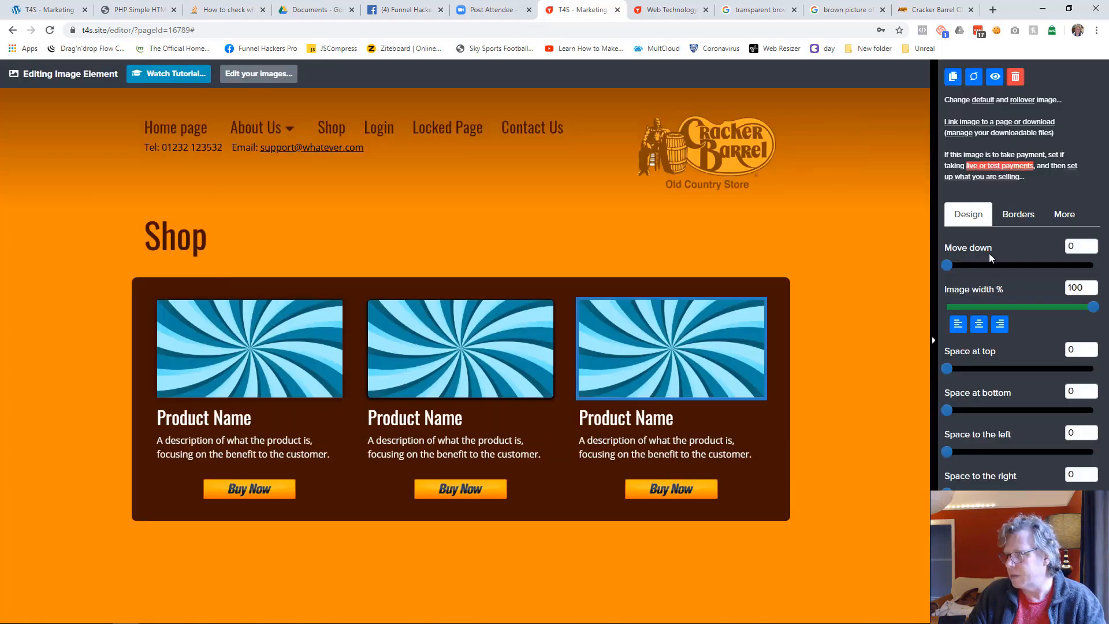
{"action": "left_click", "coordinate": [1017, 214]}
{"action": "left_click", "coordinate": [1021, 292]}
{"action": "left_click", "coordinate": [988, 349]}
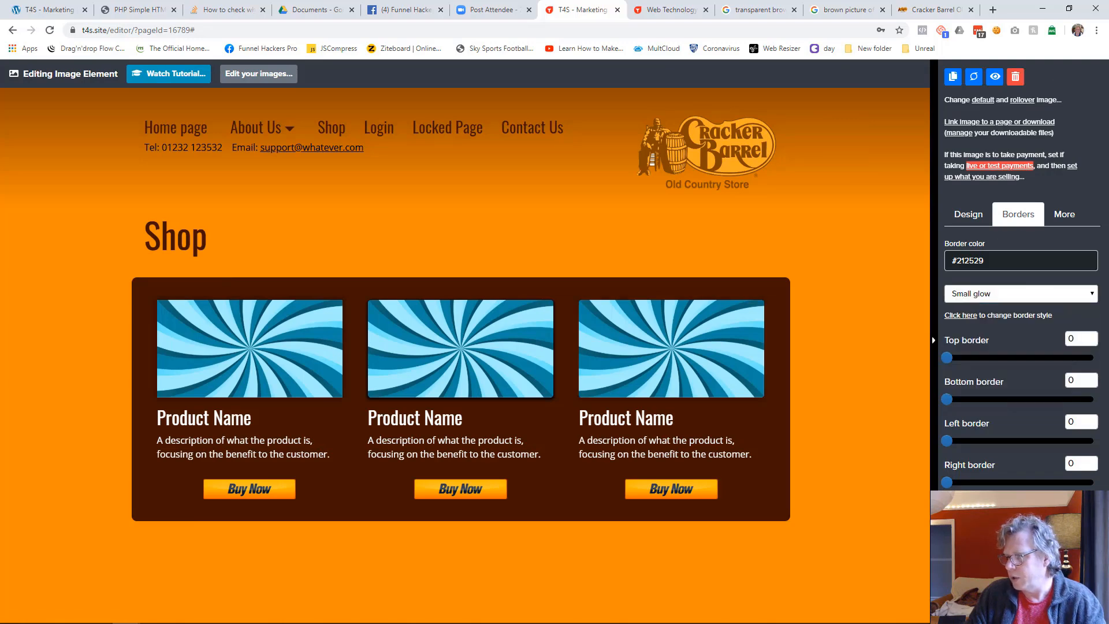
{"action": "left_click", "coordinate": [817, 582]}
Check the shadow setting of the first column's product image and save the Shop page
{"action": "left_click", "coordinate": [373, 384]}
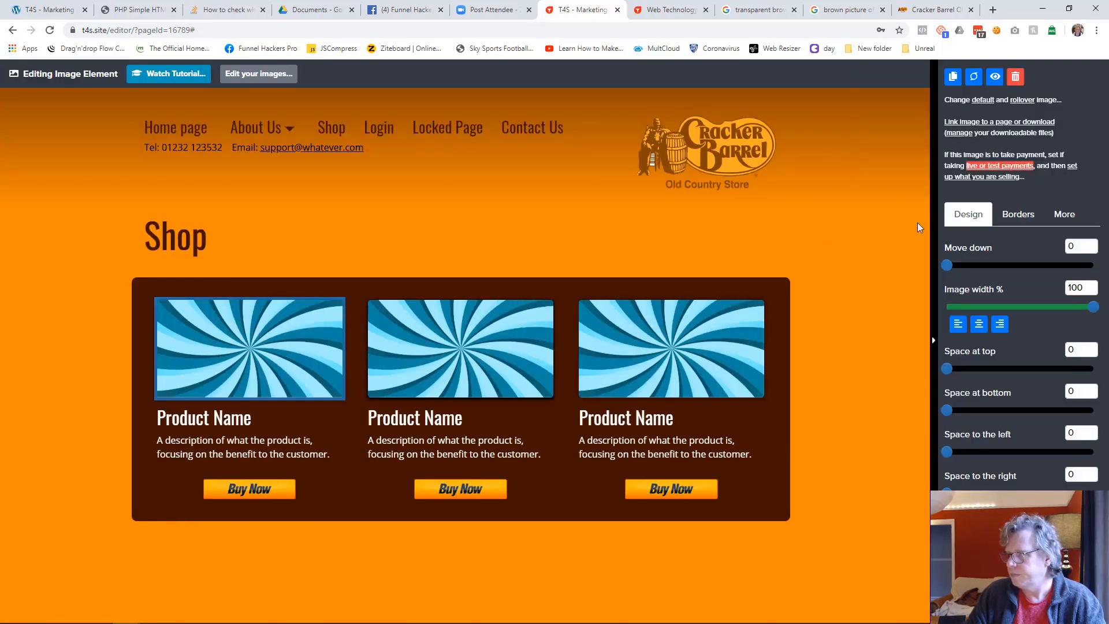
{"action": "left_click", "coordinate": [1017, 214]}
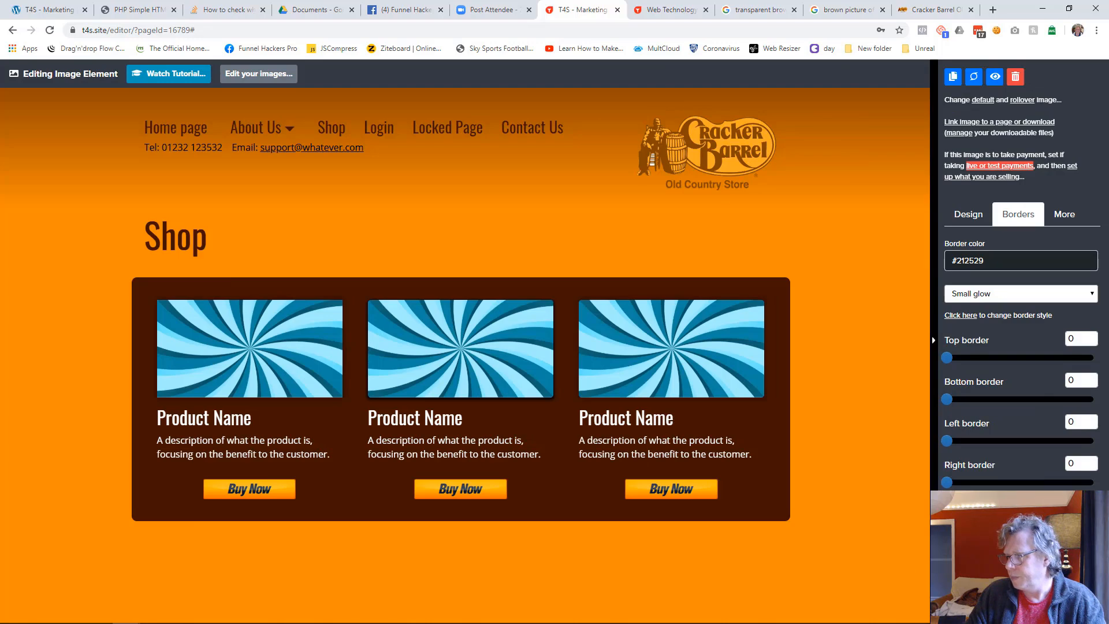
{"action": "left_click", "coordinate": [827, 559]}
{"action": "left_click", "coordinate": [990, 79]}
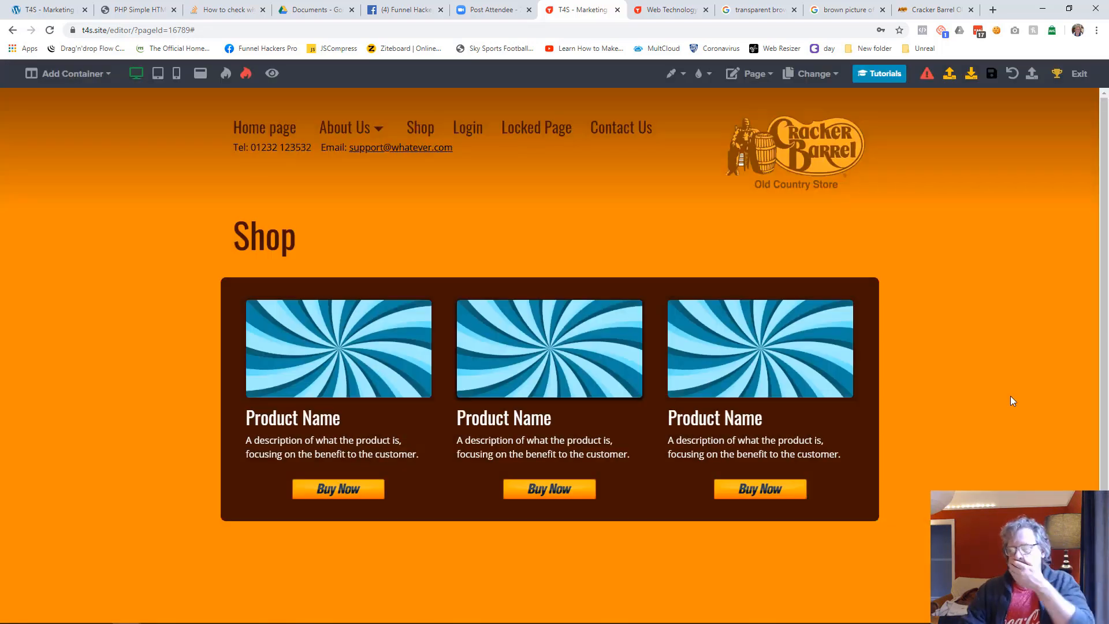
Set the second column's product image shadow to Small glow and save the Shop page
{"action": "left_click", "coordinate": [615, 337]}
{"action": "left_click", "coordinate": [1018, 218]}
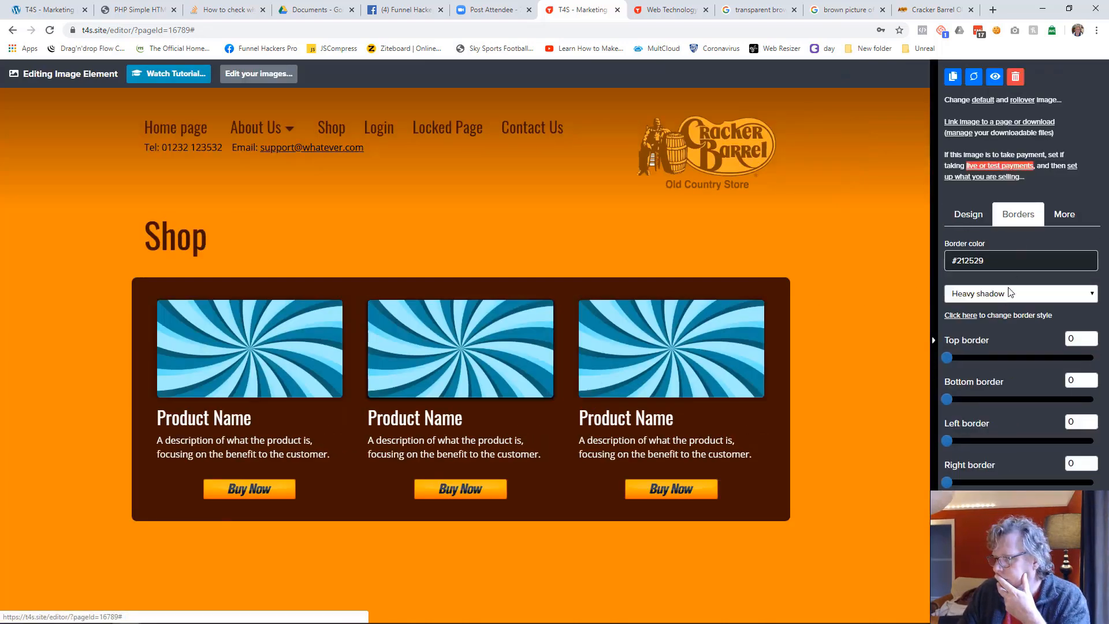
{"action": "left_click", "coordinate": [989, 297]}
{"action": "left_click", "coordinate": [985, 350]}
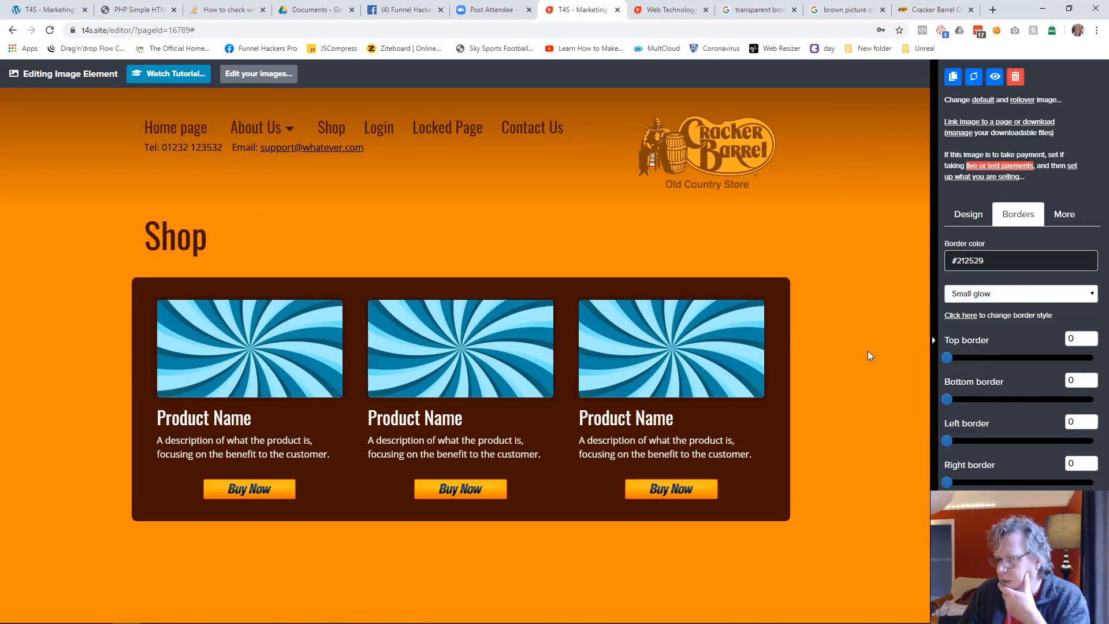
{"action": "left_click", "coordinate": [867, 352]}
{"action": "left_click", "coordinate": [992, 73]}
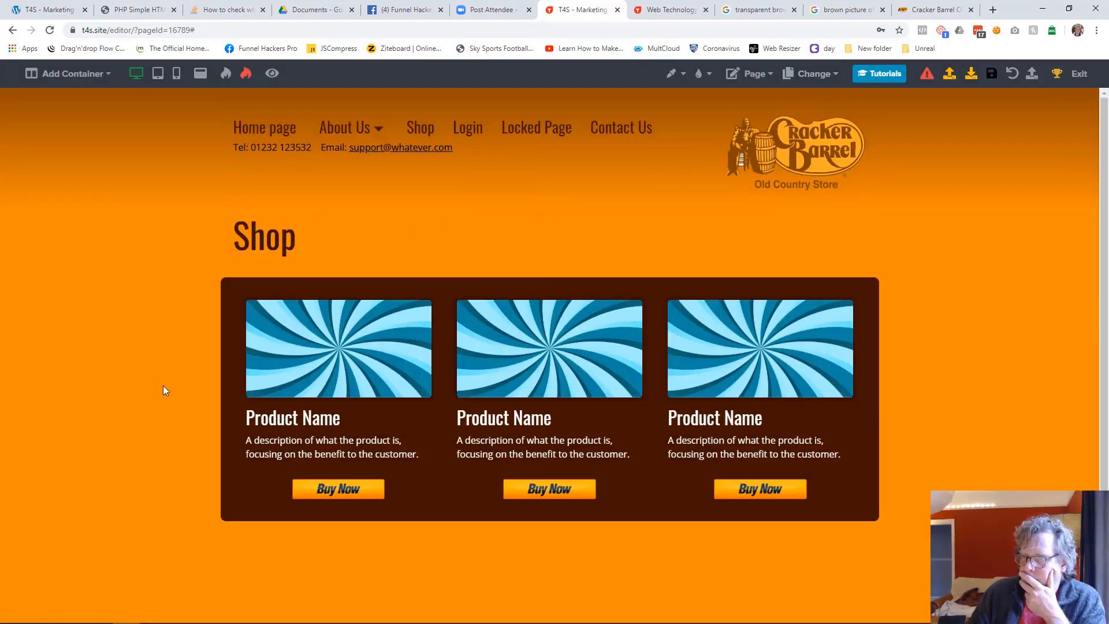
Exit the page editor and send the funnel's Login page to the trash
{"action": "left_click", "coordinate": [1079, 74]}
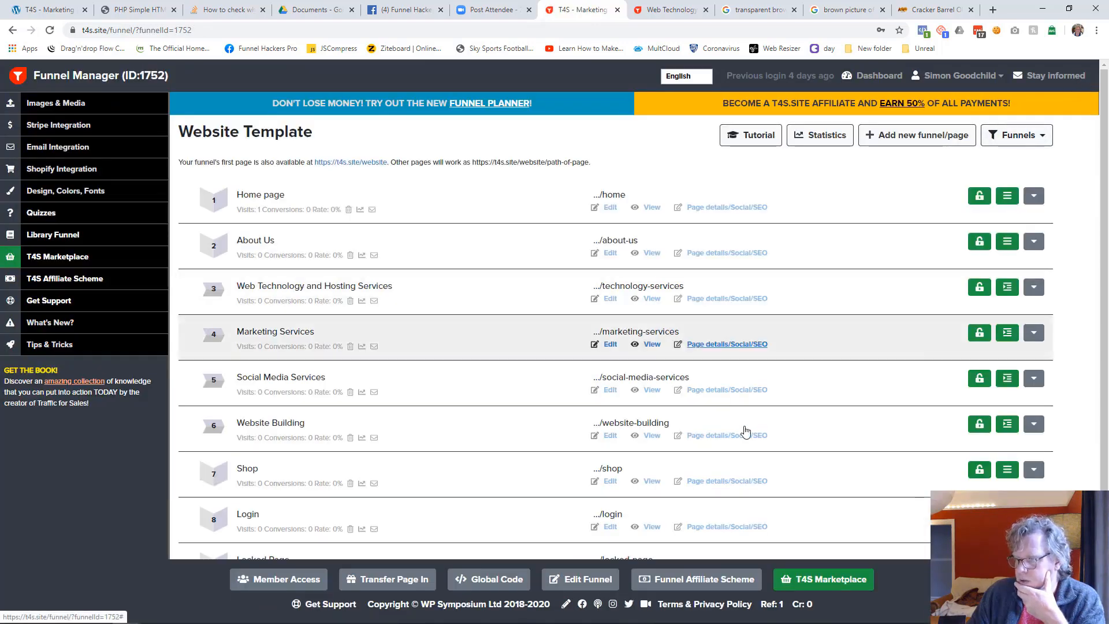
{"action": "scroll", "coordinate": [788, 436], "scroll_direction": "down", "scroll_amount": 3}
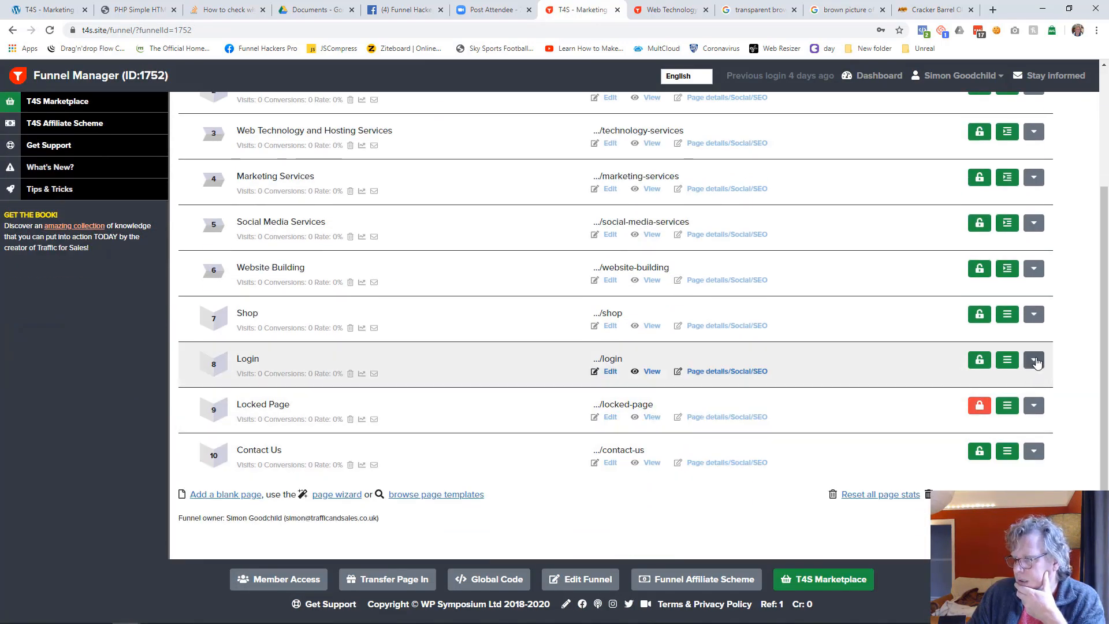
{"action": "left_click", "coordinate": [1036, 362]}
{"action": "left_click", "coordinate": [985, 439]}
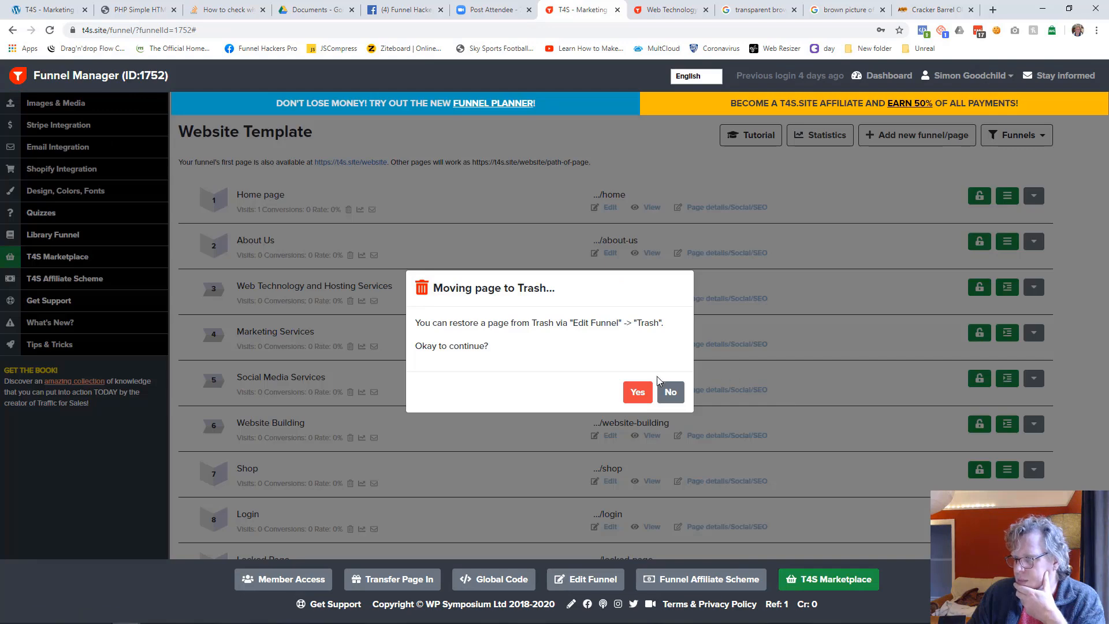
{"action": "left_click", "coordinate": [637, 392]}
Send the funnel's Locked Page to the trash
{"action": "scroll", "coordinate": [976, 420], "scroll_direction": "down", "scroll_amount": 2}
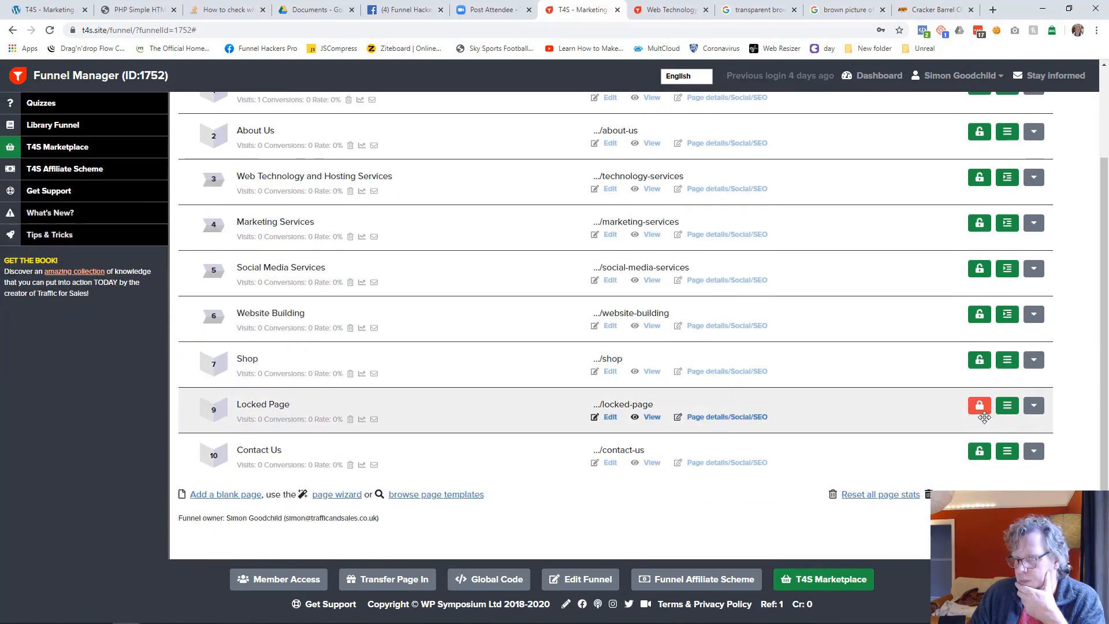
{"action": "left_click", "coordinate": [1035, 407]}
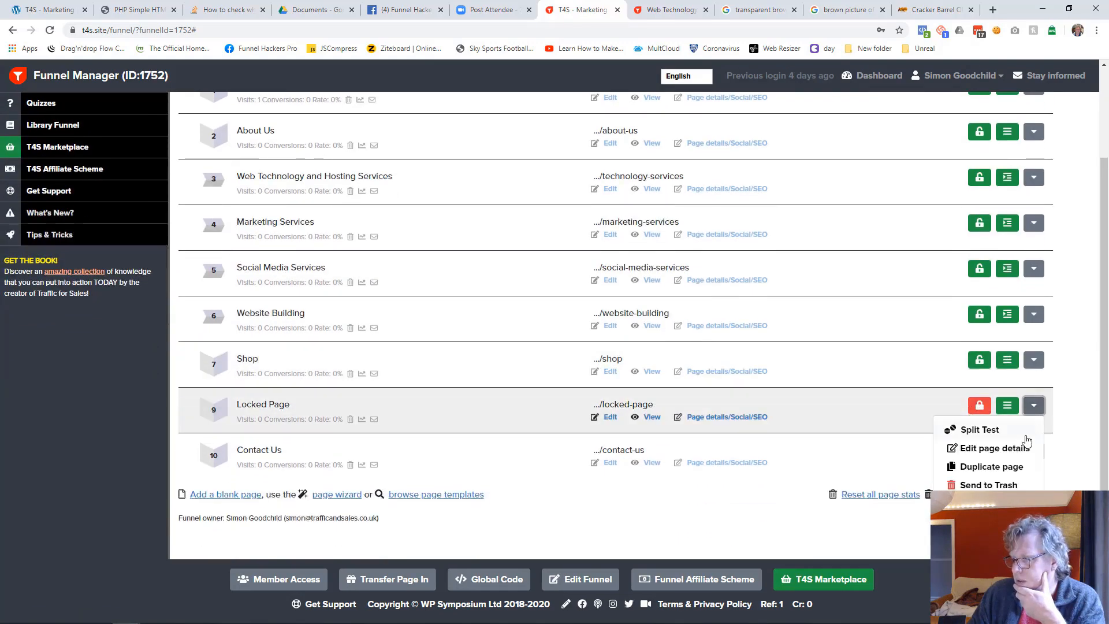
{"action": "left_click", "coordinate": [984, 485]}
{"action": "left_click", "coordinate": [638, 392]}
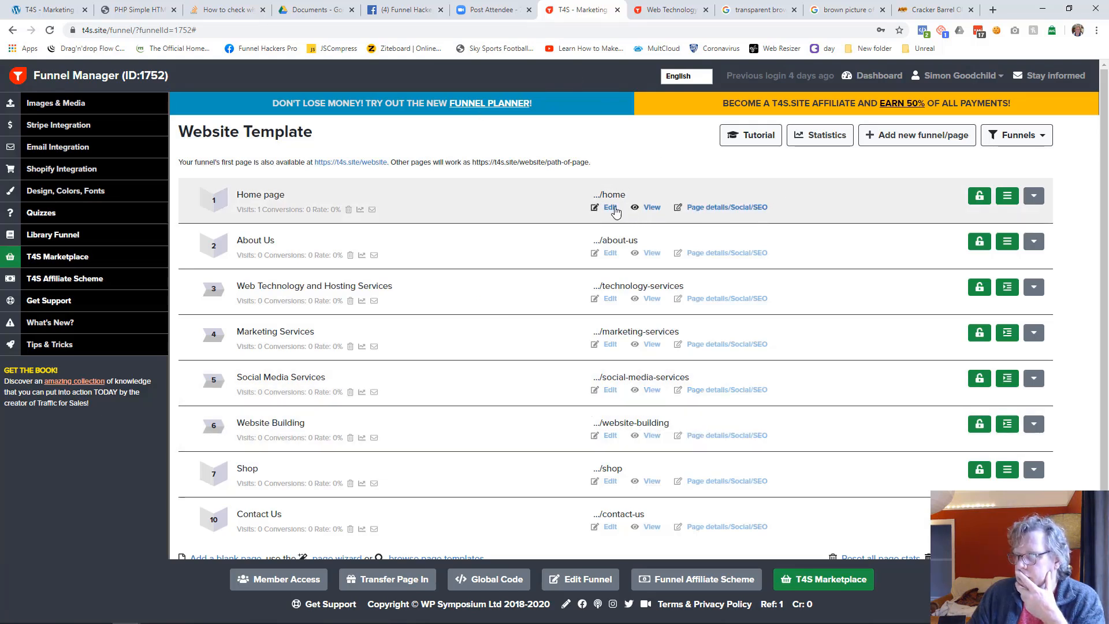
Open the Website Building page for editing, save it and check the published technology-services page in its browser tab
{"action": "left_click", "coordinate": [611, 435]}
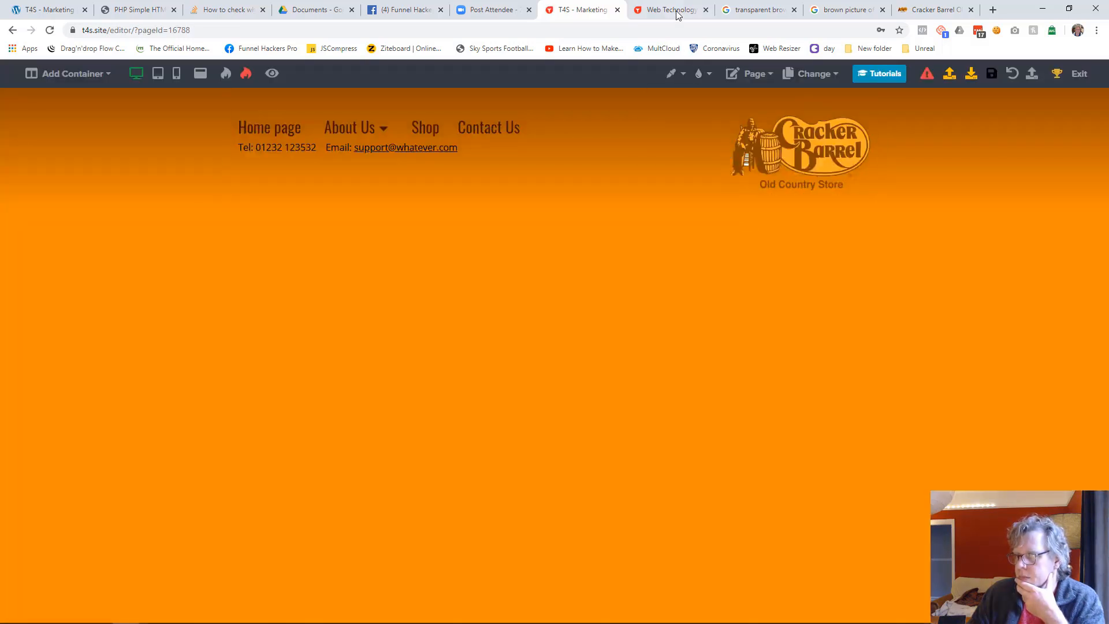
{"action": "left_click", "coordinate": [990, 75]}
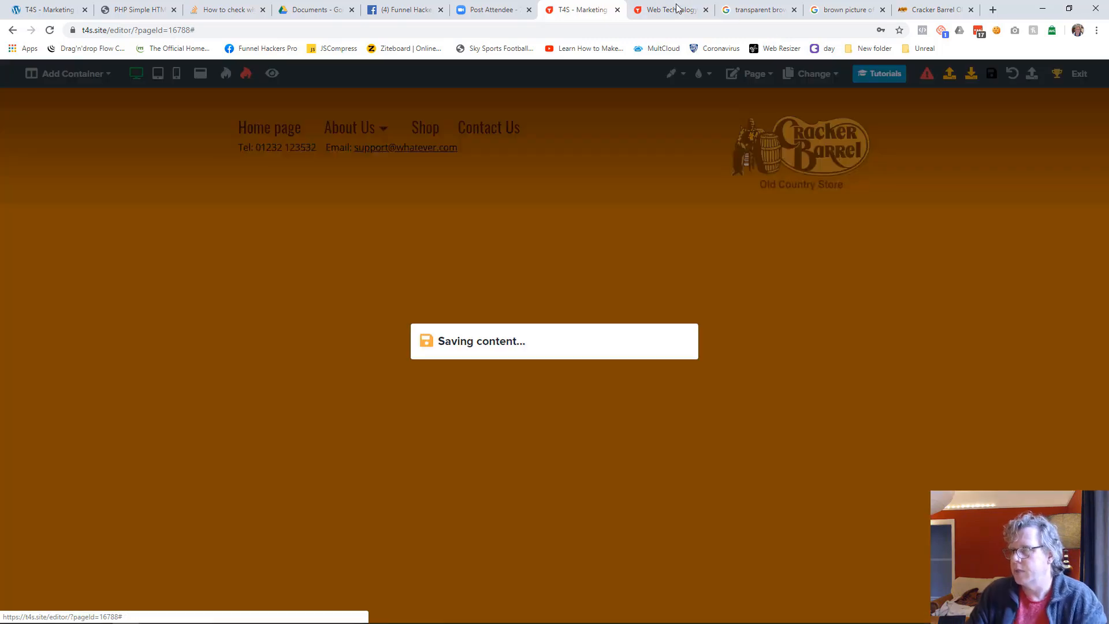
{"action": "left_click", "coordinate": [659, 9]}
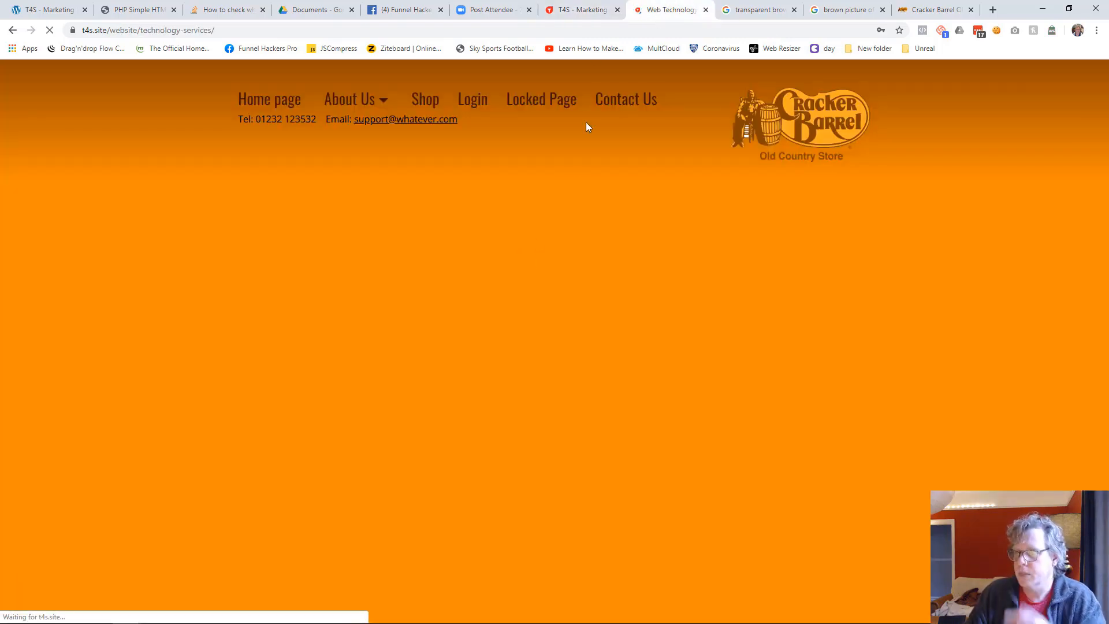
{"action": "left_click", "coordinate": [580, 10]}
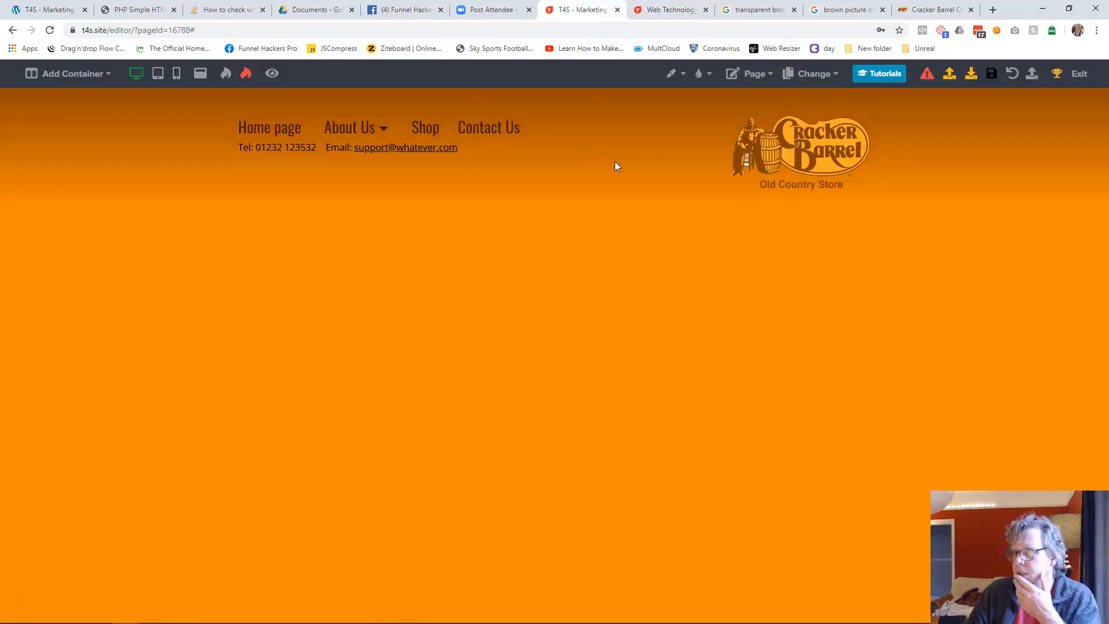
Switch the editor from the Website Building page to the Home page
{"action": "left_click", "coordinate": [817, 74]}
{"action": "left_click", "coordinate": [713, 103]}
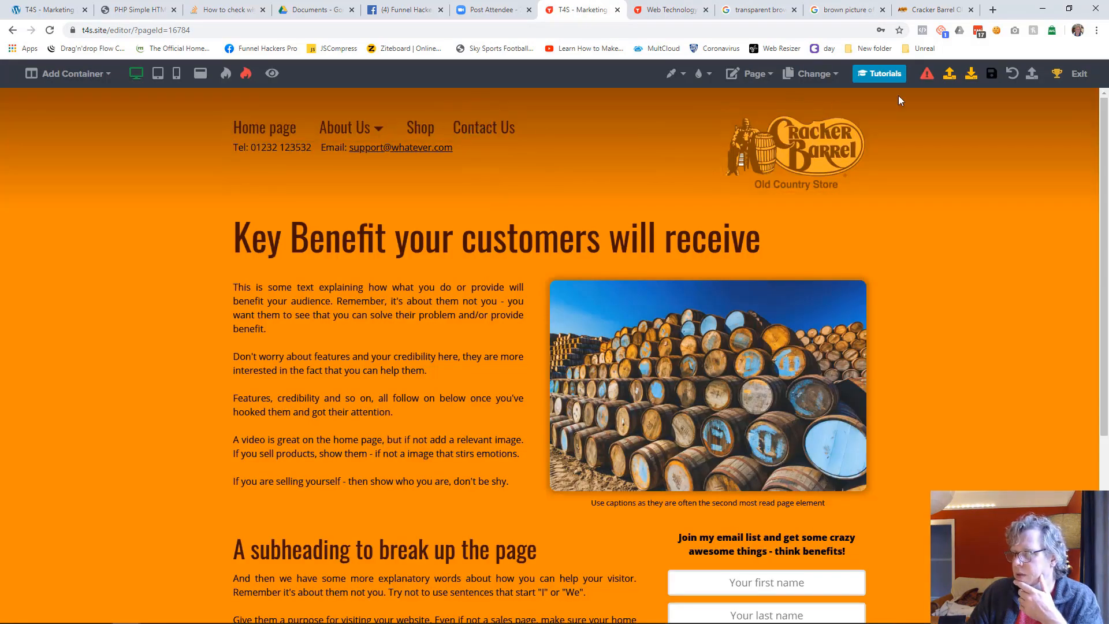
Save the Home page and check the published Home page in its browser tab
{"action": "left_click", "coordinate": [987, 74]}
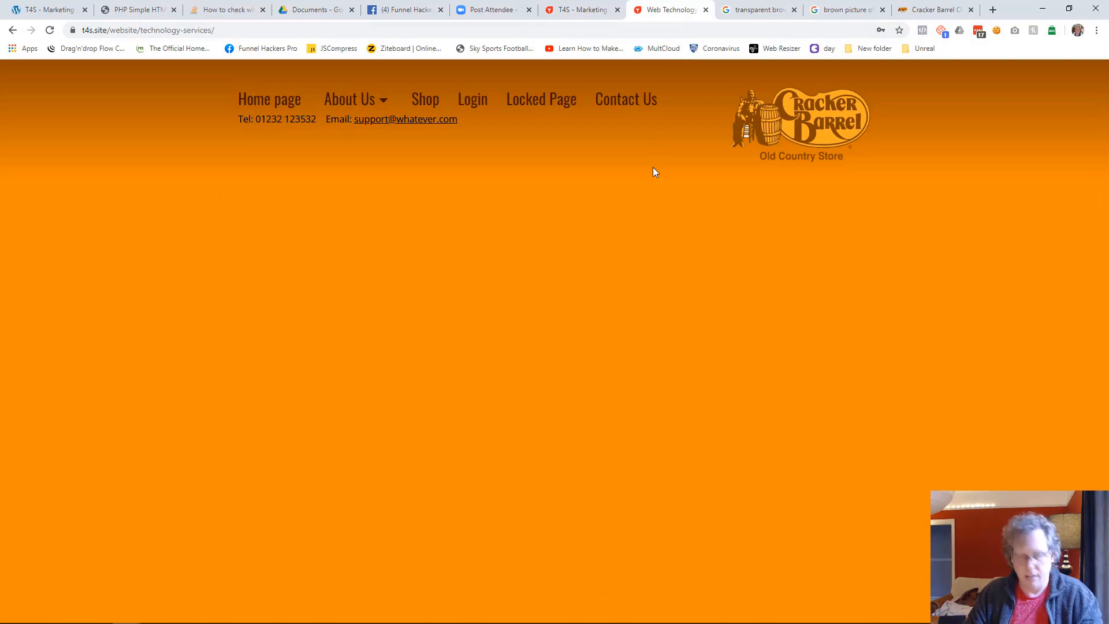
{"action": "key", "text": "F5"}
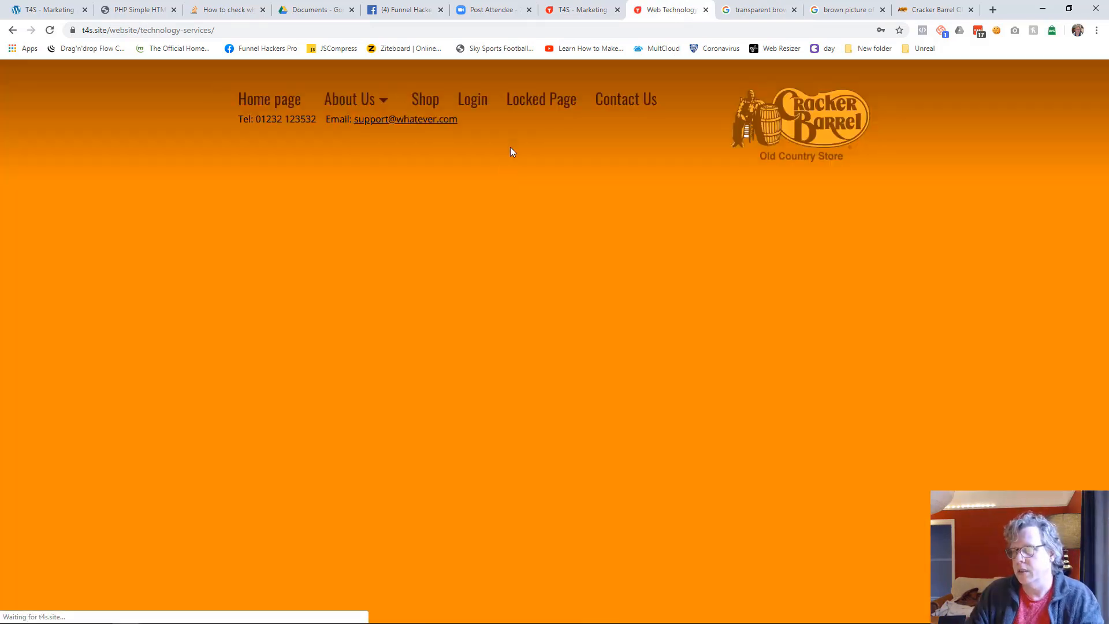
{"action": "left_click", "coordinate": [596, 10]}
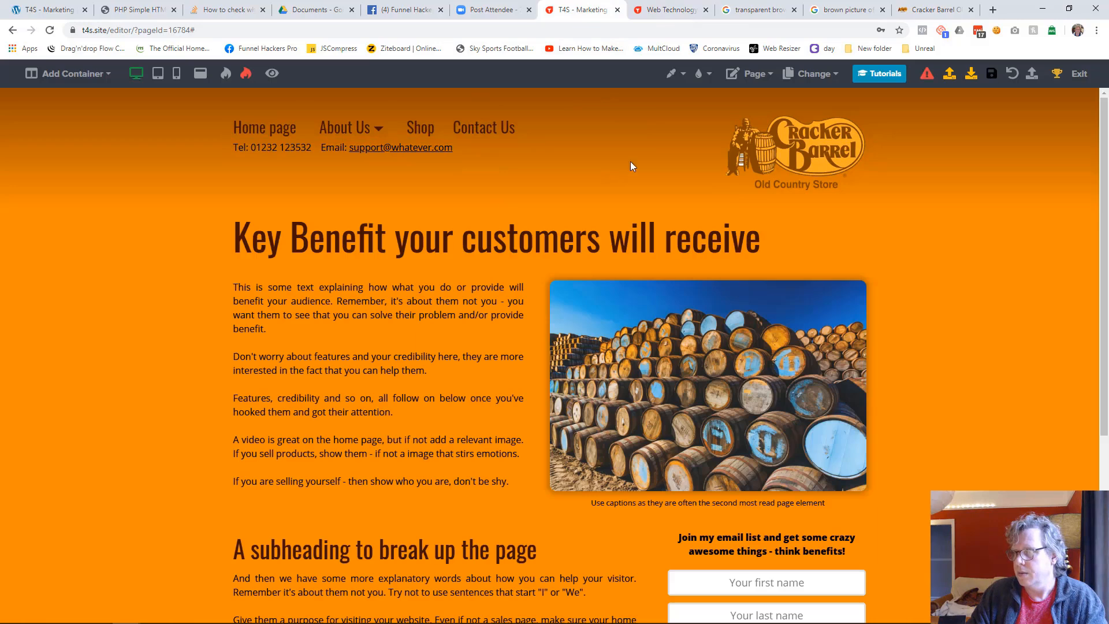
{"action": "left_click", "coordinate": [656, 8]}
{"action": "left_click", "coordinate": [285, 104]}
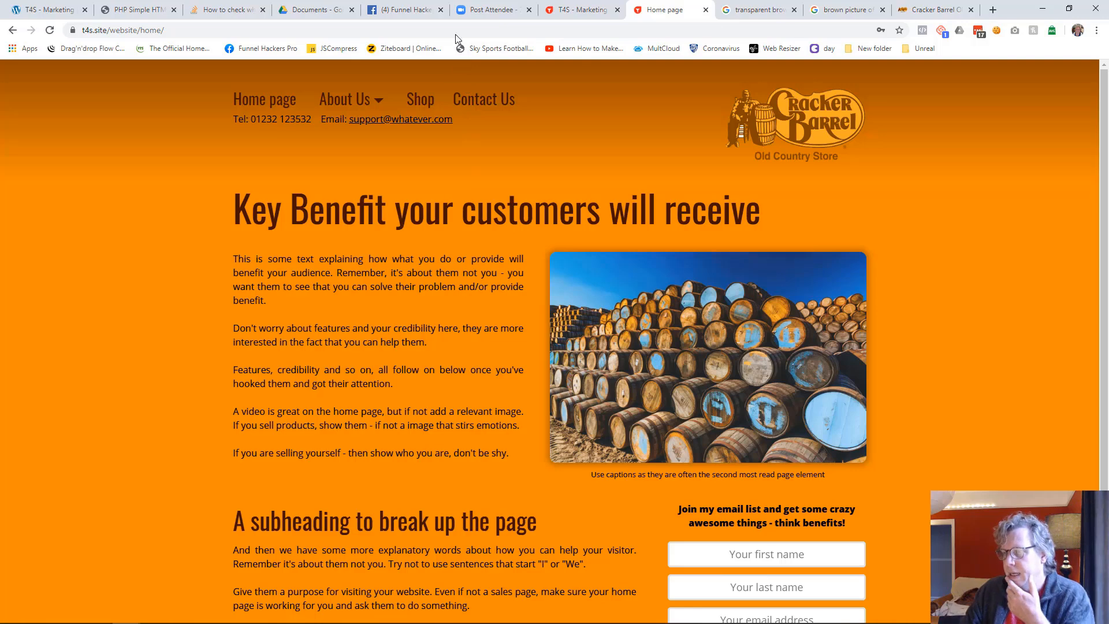
{"action": "left_click", "coordinate": [575, 10]}
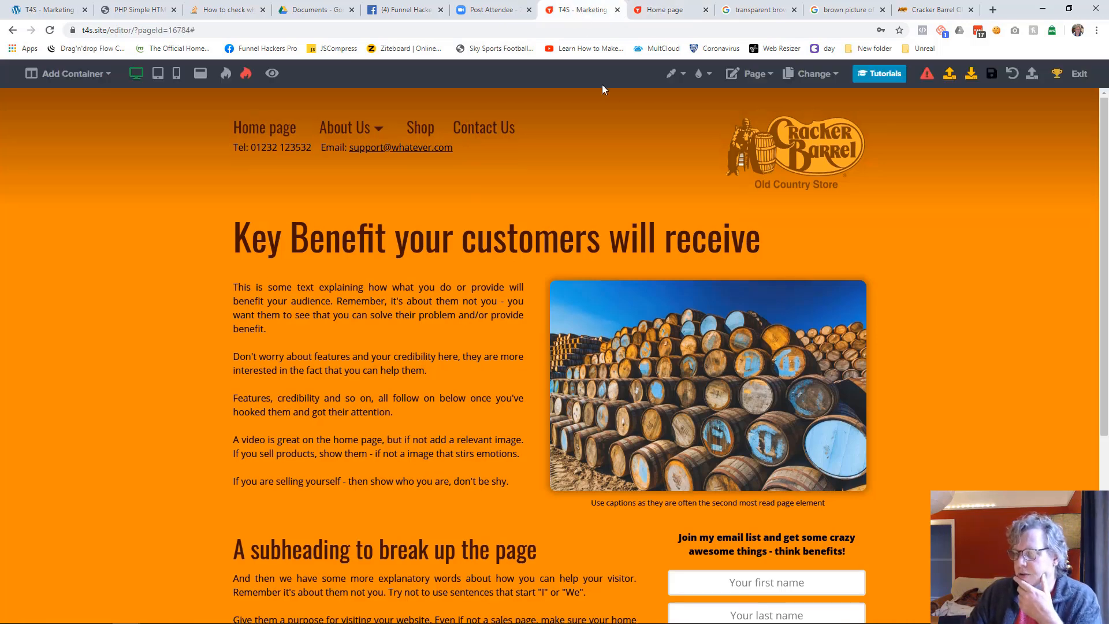
Open the About Us, Web Technology and Hosting Services, and Marketing Services pages in turn and save each one
{"action": "left_click", "coordinate": [814, 74]}
{"action": "left_click", "coordinate": [754, 117]}
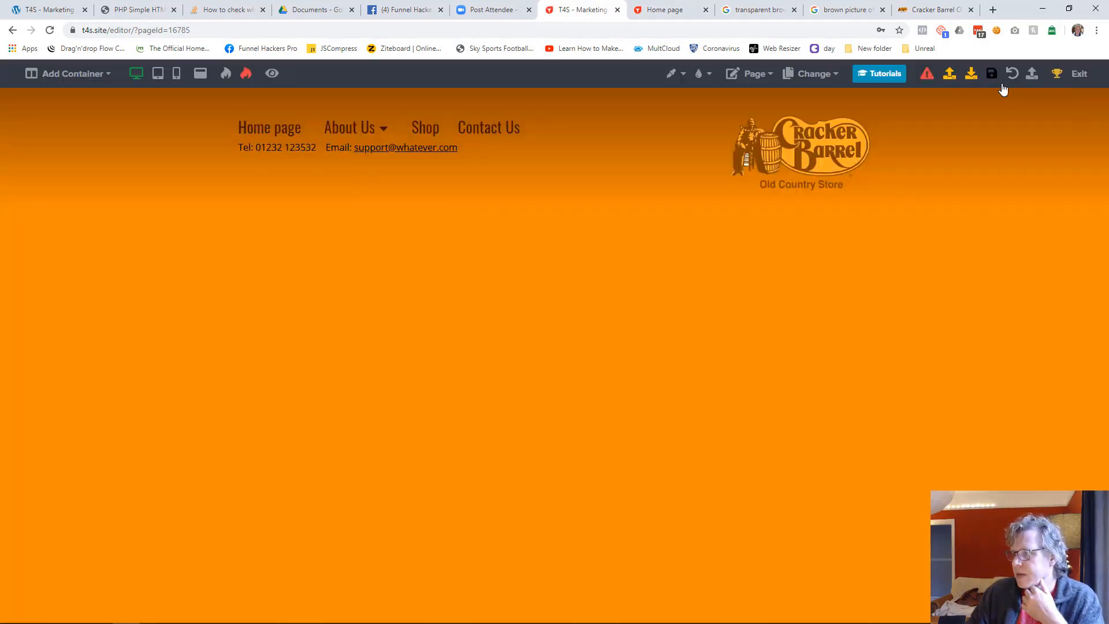
{"action": "left_click", "coordinate": [997, 84]}
{"action": "left_click", "coordinate": [802, 78]}
{"action": "left_click", "coordinate": [747, 139]}
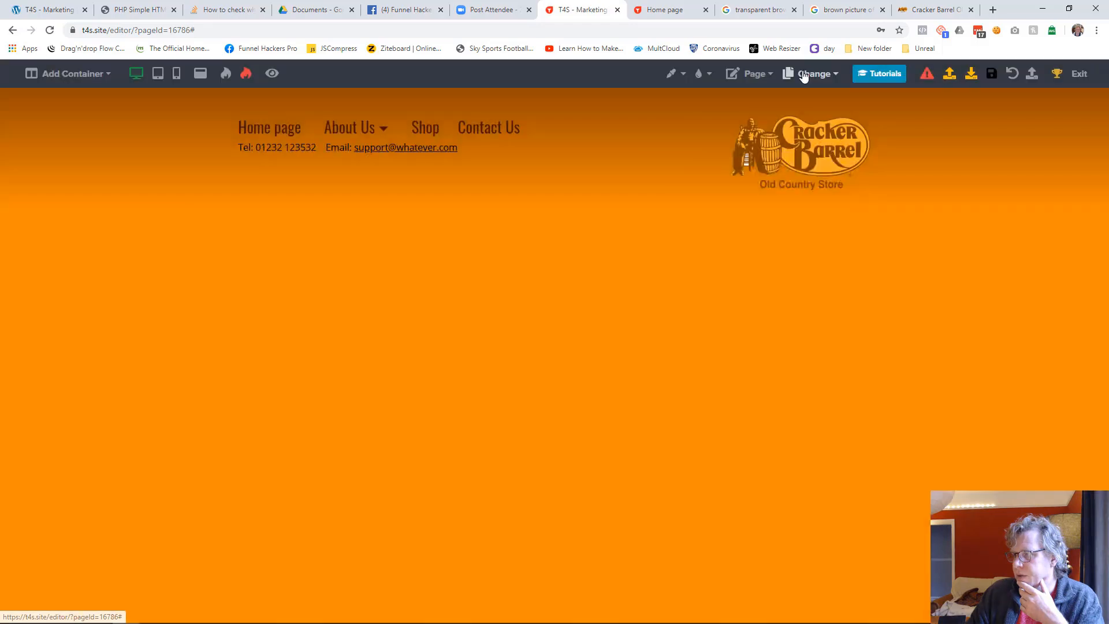
{"action": "left_click", "coordinate": [805, 75]}
{"action": "left_click", "coordinate": [759, 160]}
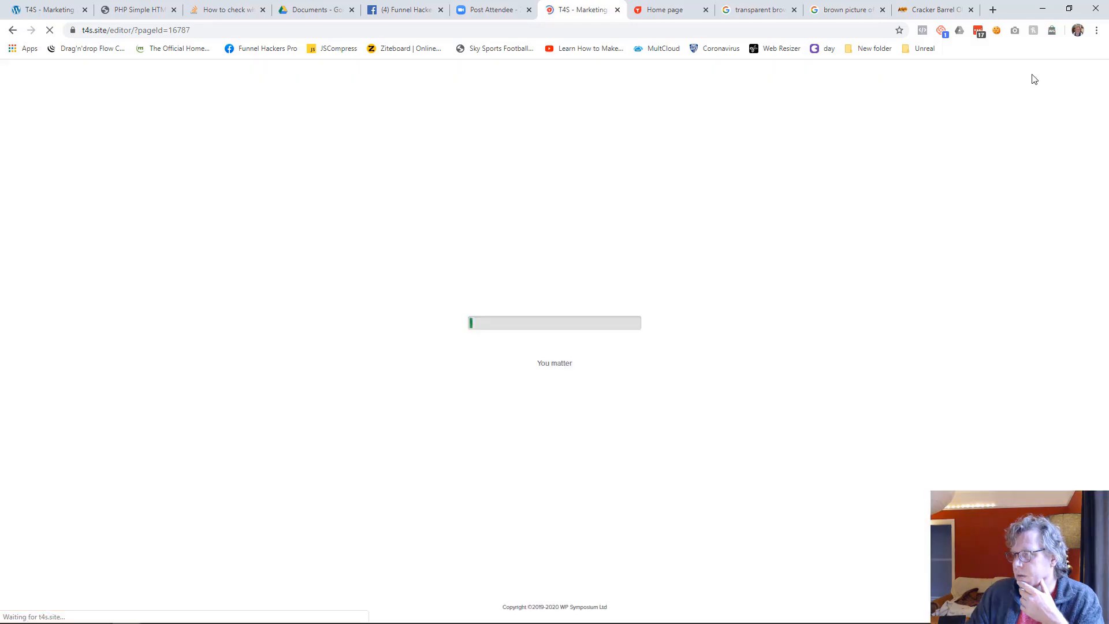
Reload the published site and check its Technology Services and Marketing Services pages
{"action": "left_click", "coordinate": [684, 13]}
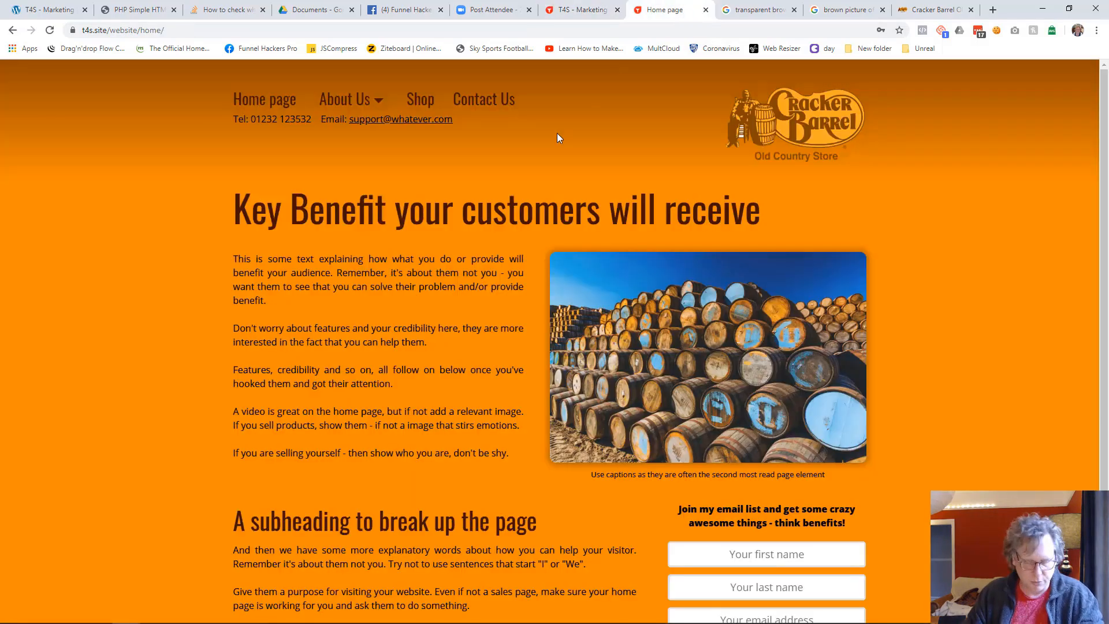
{"action": "key", "text": "F5"}
{"action": "mouse_move", "coordinate": [371, 103]}
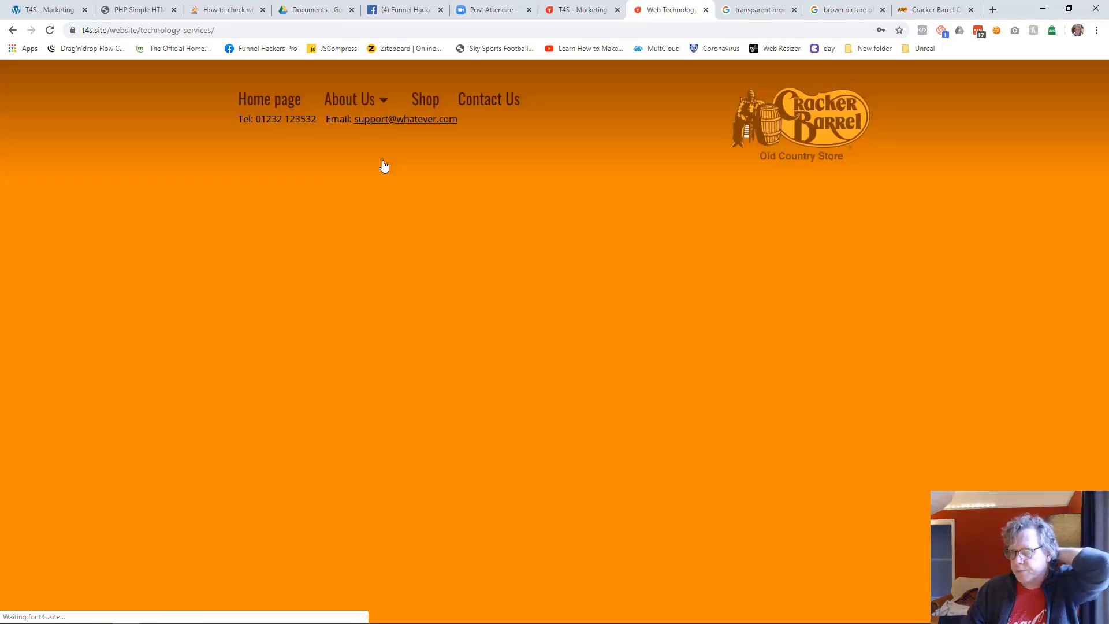
{"action": "left_click", "coordinate": [369, 160]}
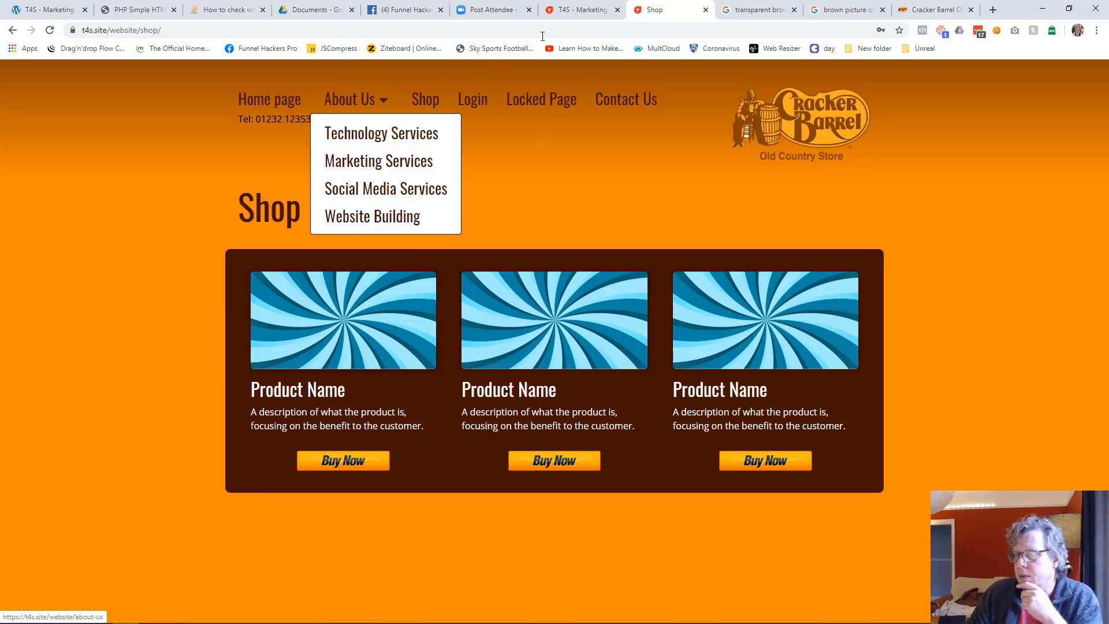
Open the Shop page in the editor, save it and reload its published version
{"action": "left_click", "coordinate": [566, 16]}
{"action": "left_click", "coordinate": [815, 74]}
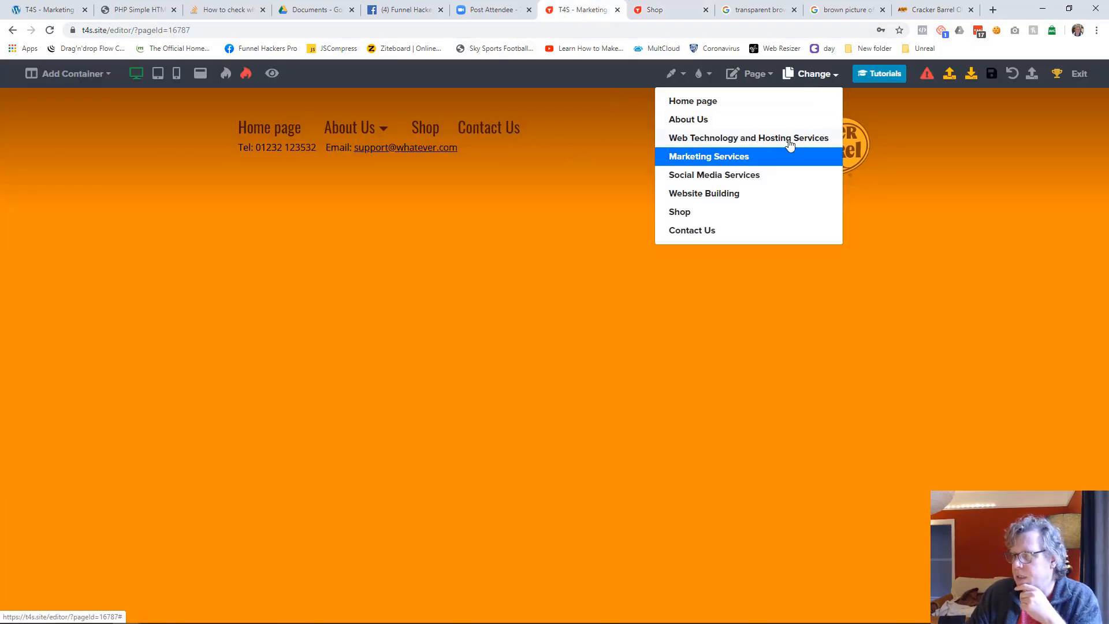
{"action": "left_click", "coordinate": [695, 214]}
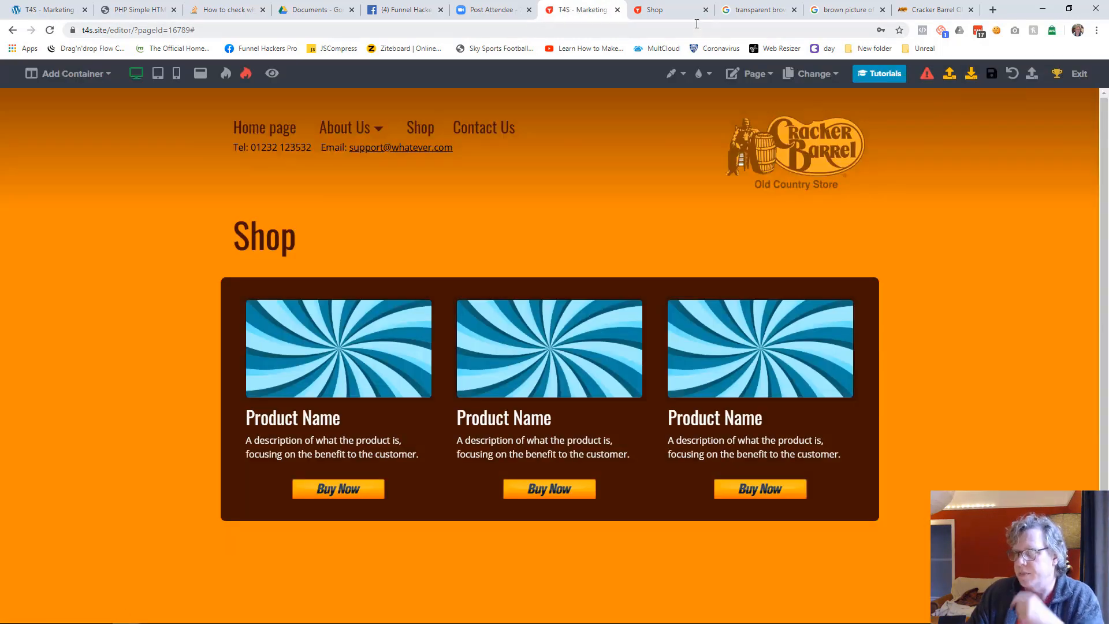
{"action": "left_click", "coordinate": [659, 10]}
{"action": "key", "text": "F5"}
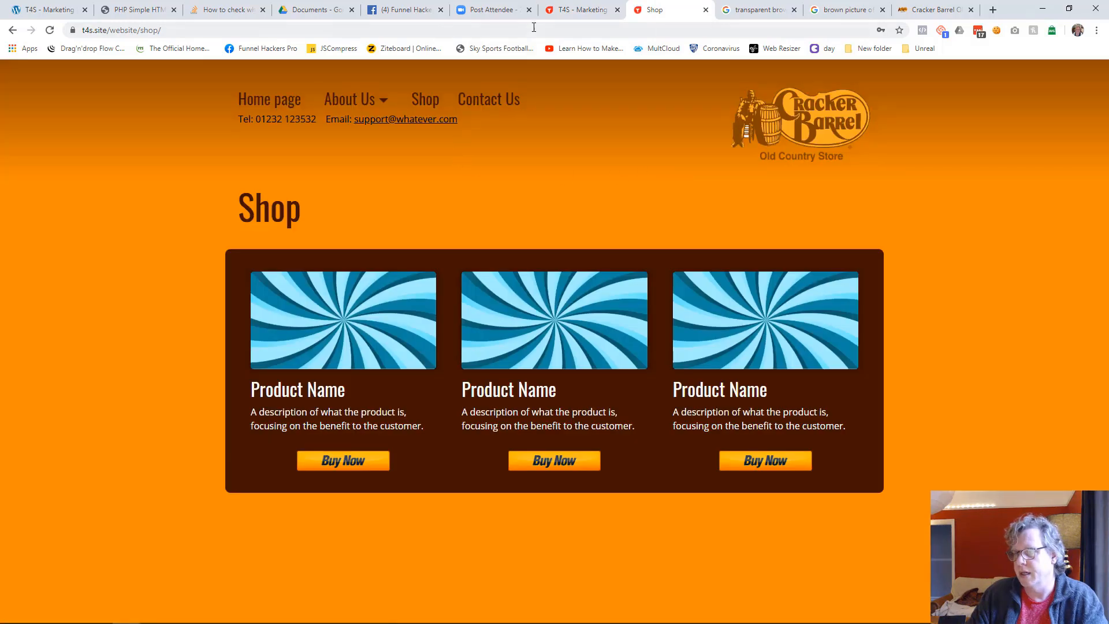
Open the Contact Us page in the editor, save it and check the published Contact Us page
{"action": "left_click", "coordinate": [577, 9]}
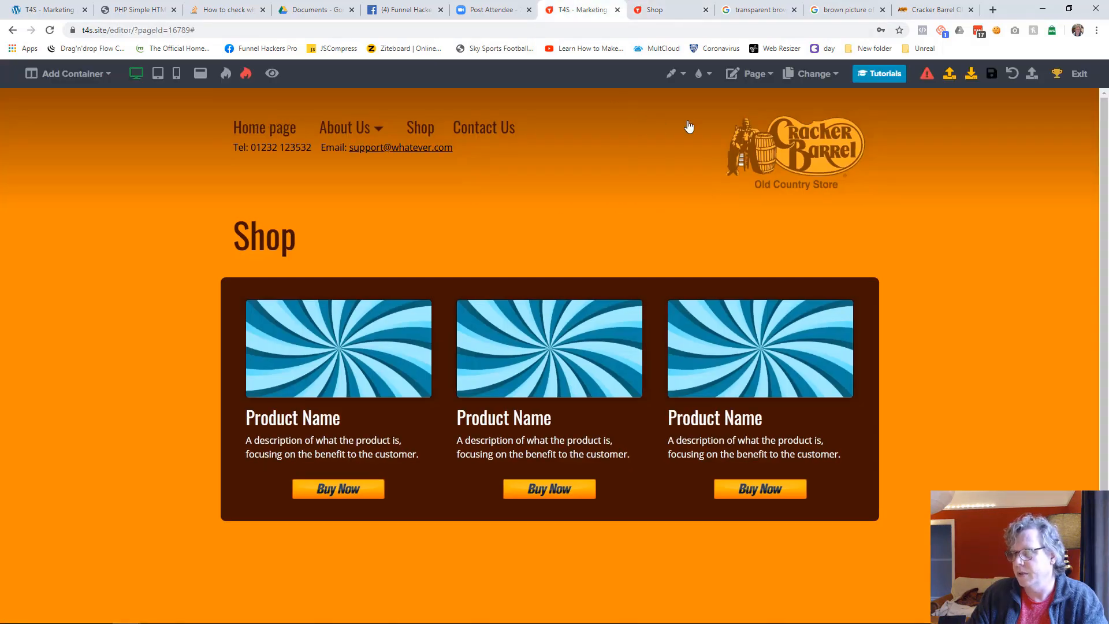
{"action": "left_click", "coordinate": [814, 73]}
{"action": "left_click", "coordinate": [750, 230]}
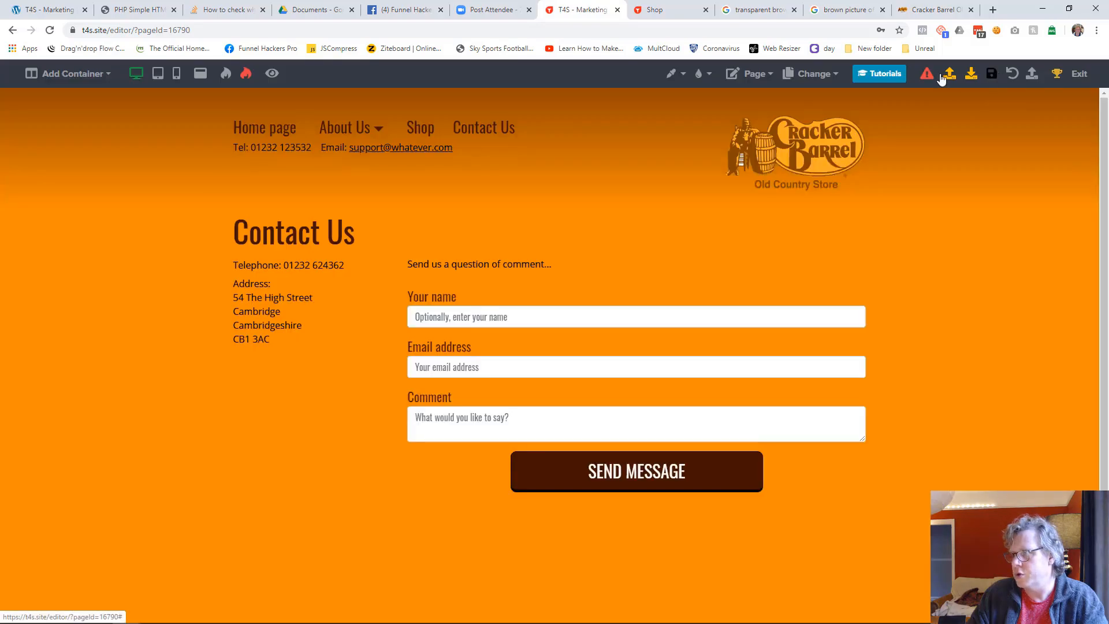
{"action": "left_click", "coordinate": [693, 12]}
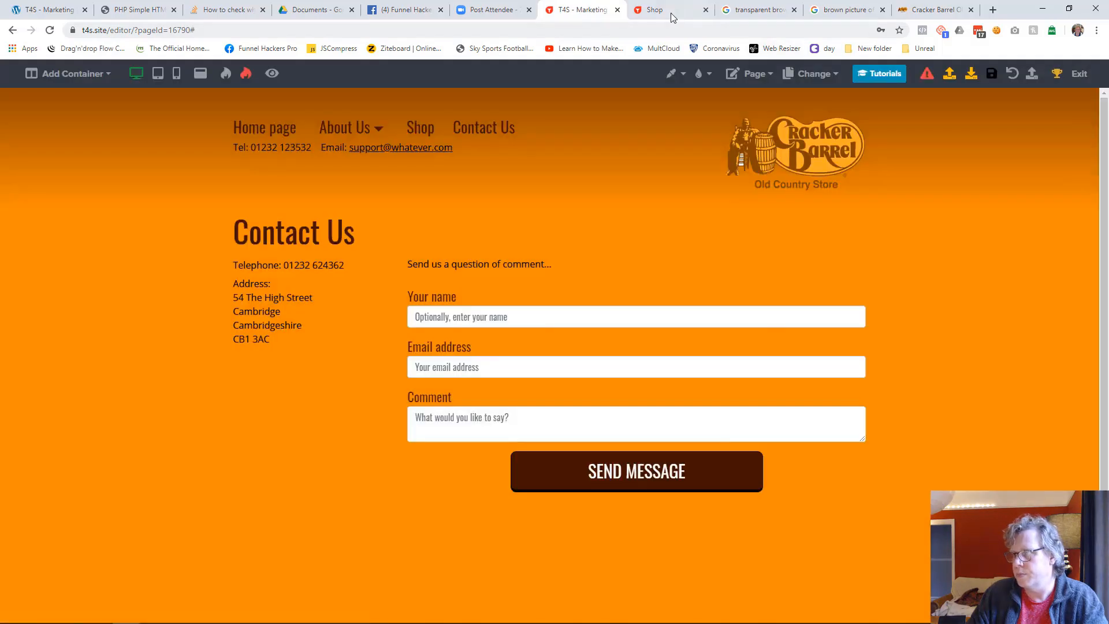
{"action": "left_click", "coordinate": [499, 103]}
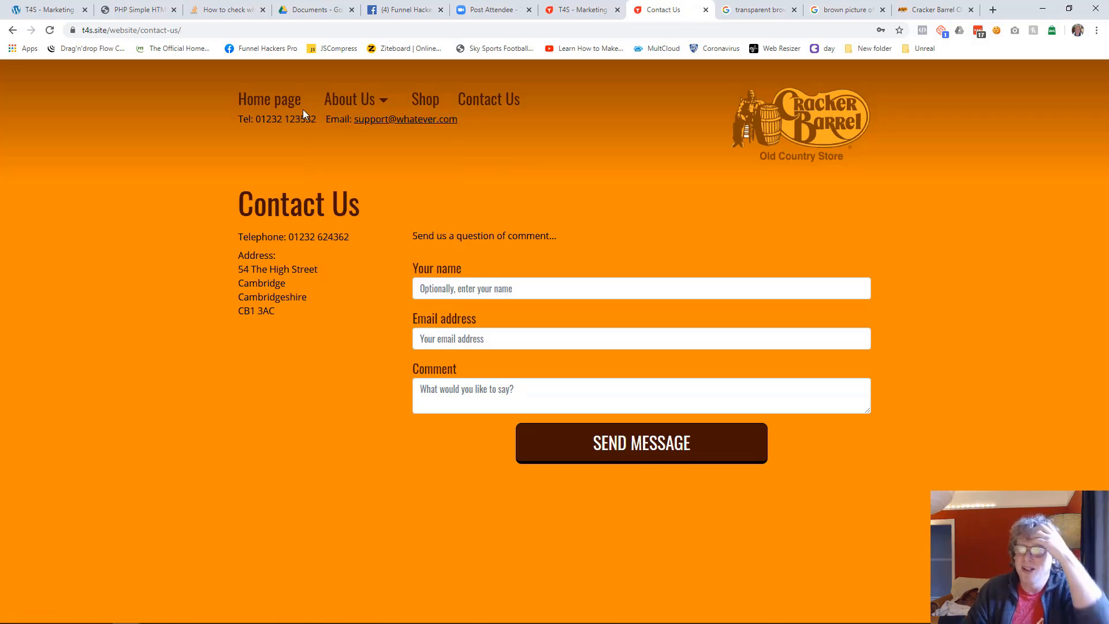
Open the Home page in tablet view and shift the email opt-in text slightly down beside the subheading
{"action": "left_click", "coordinate": [595, 9]}
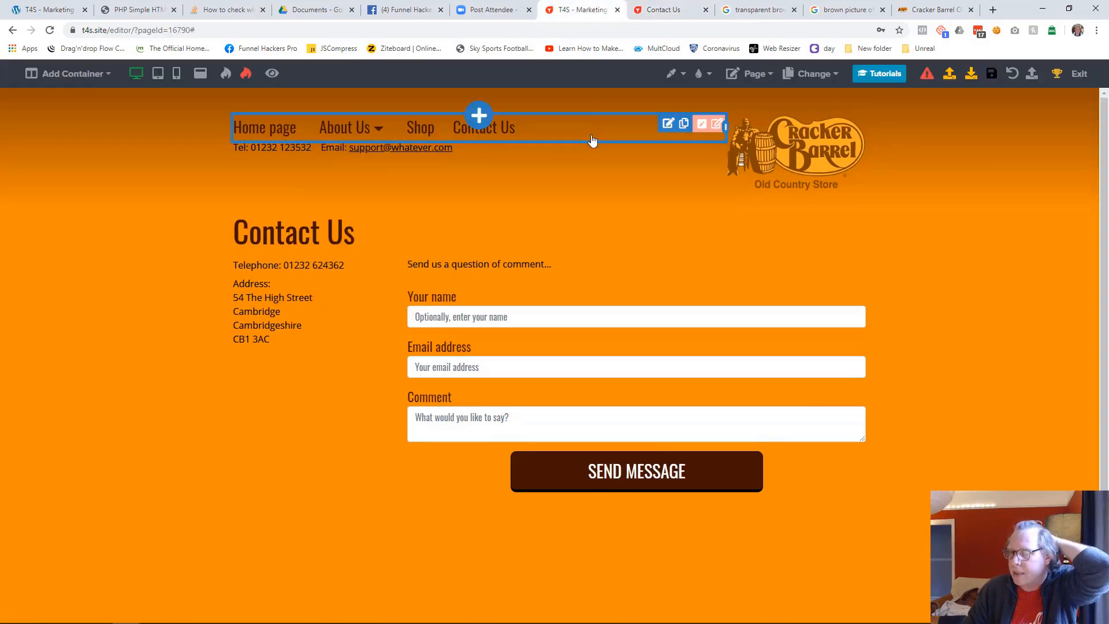
{"action": "left_click", "coordinate": [813, 73]}
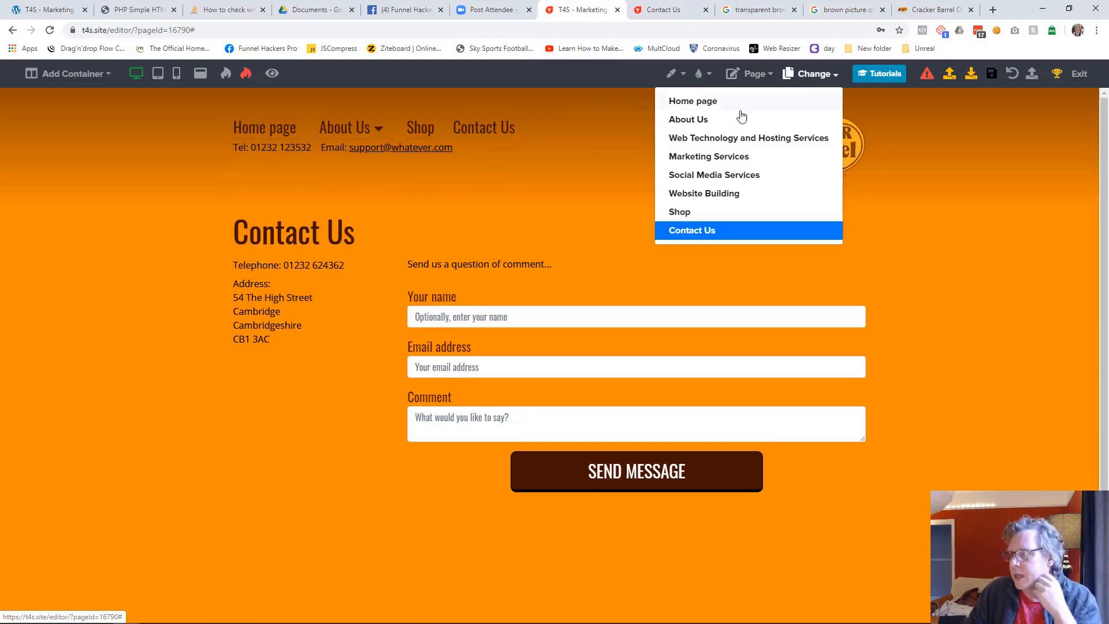
{"action": "left_click", "coordinate": [706, 101]}
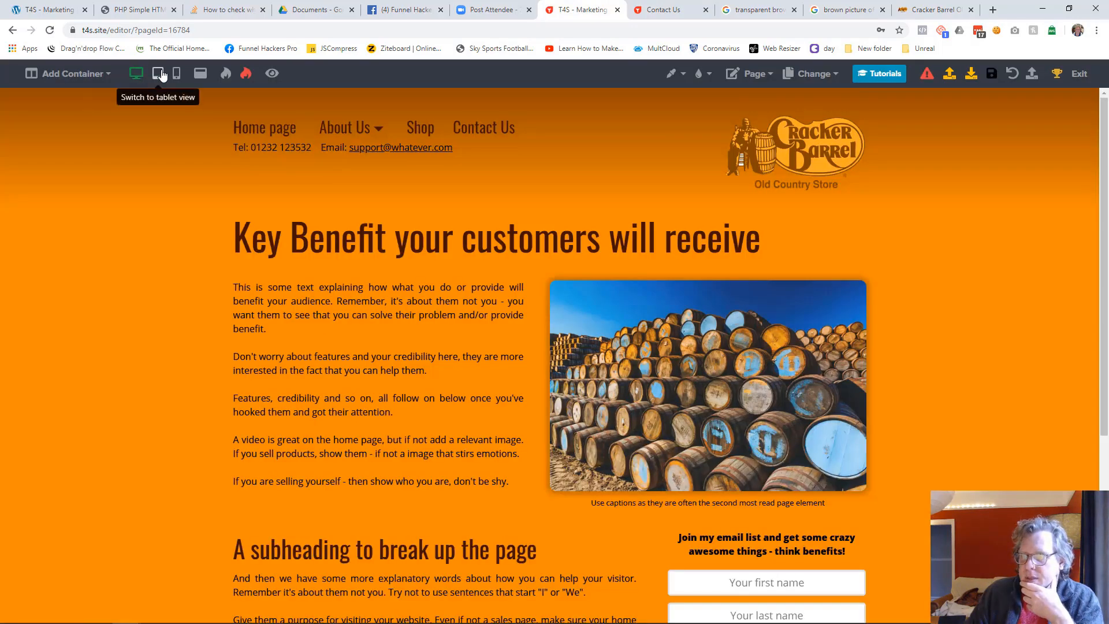
{"action": "left_click", "coordinate": [157, 73]}
{"action": "scroll", "coordinate": [455, 275], "scroll_direction": "down", "scroll_amount": 8}
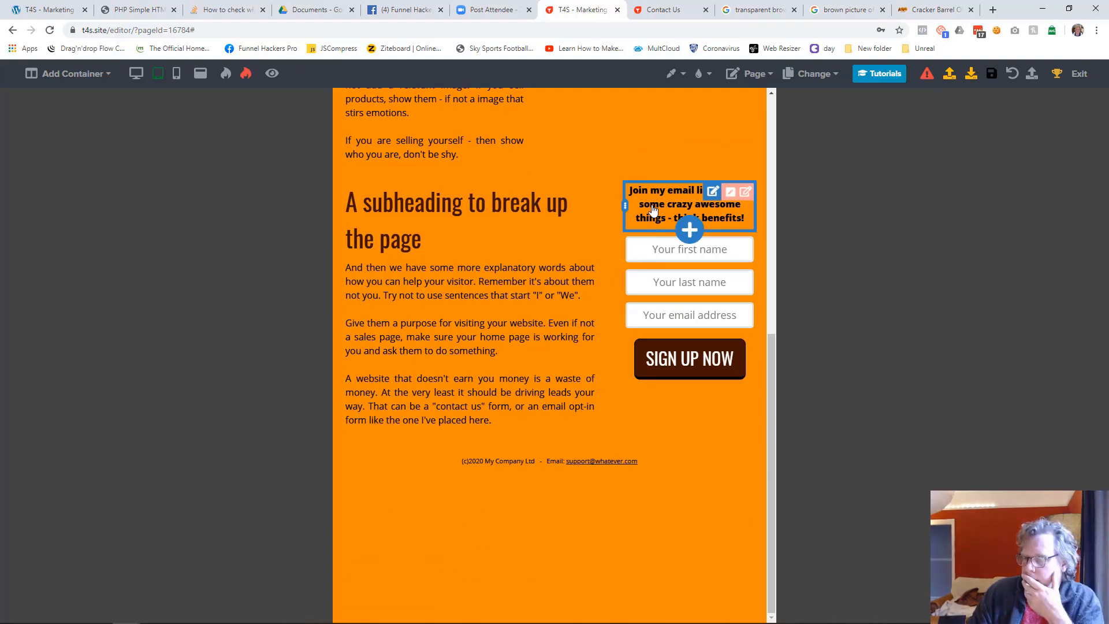
{"action": "left_click_drag", "start_coordinate": [653, 209], "coordinate": [655, 288]}
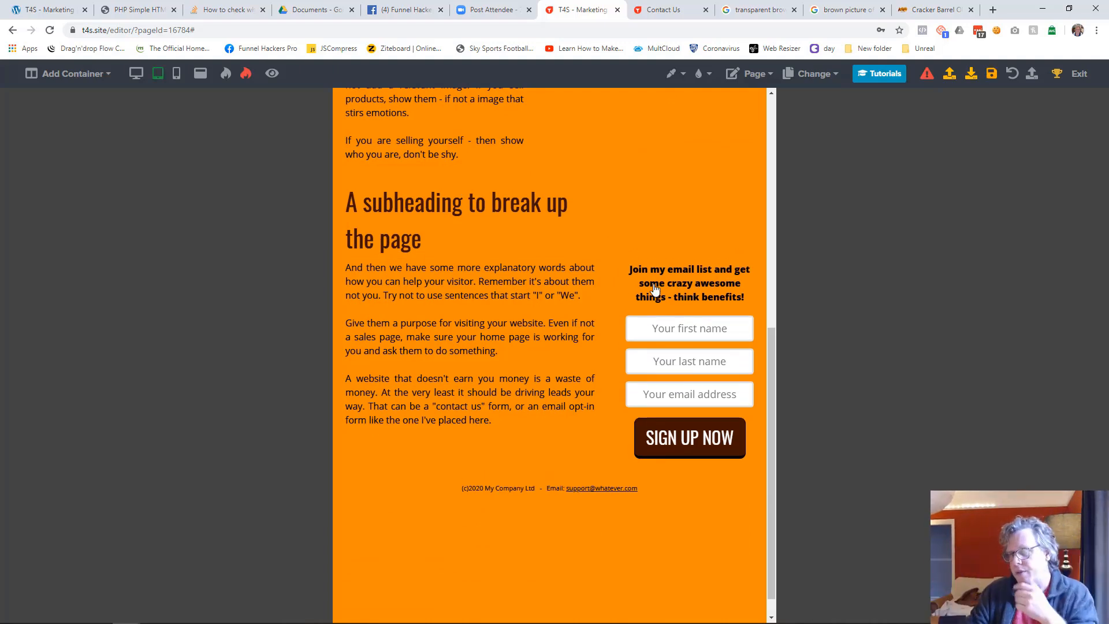
{"action": "left_click_drag", "start_coordinate": [655, 289], "coordinate": [656, 214]}
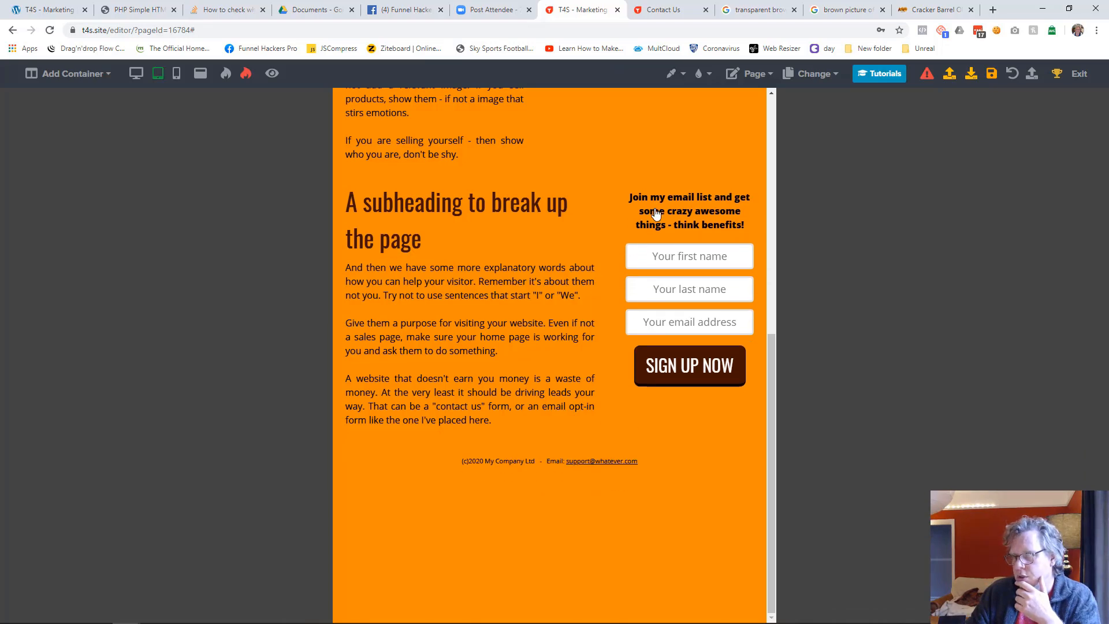
In desktop view, insert a one-column container between the captioned image section and the subheading section
{"action": "left_click", "coordinate": [136, 74]}
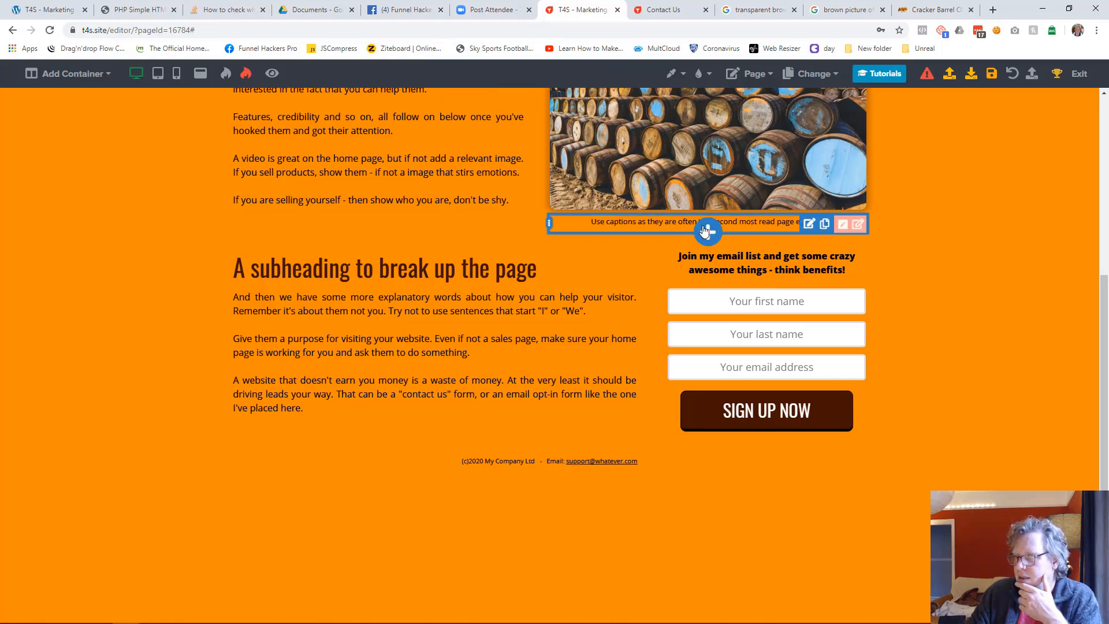
{"action": "left_click", "coordinate": [707, 231]}
{"action": "scroll", "coordinate": [915, 369], "scroll_direction": "down", "scroll_amount": 5}
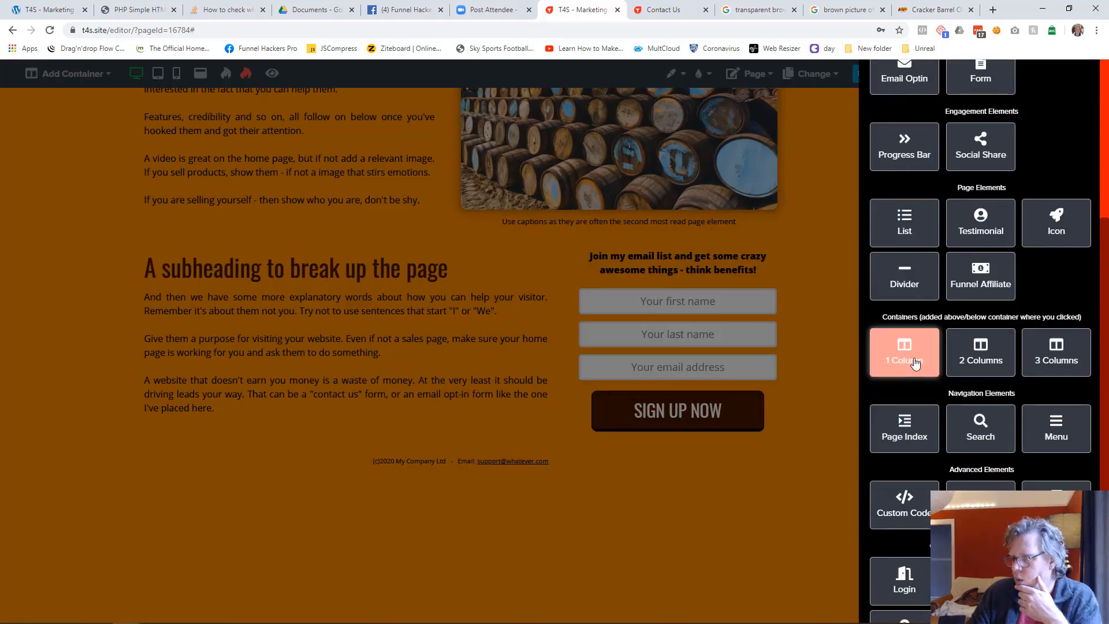
{"action": "left_click", "coordinate": [914, 362]}
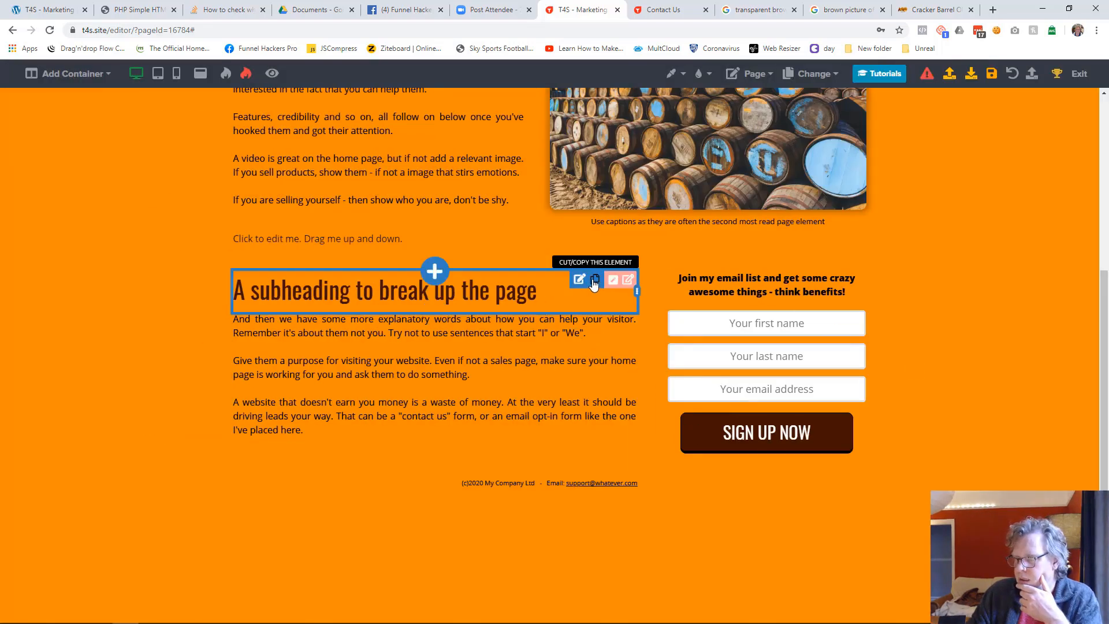
Cut the "A subheading to break up the page" heading and paste it into the new one-column container
{"action": "left_click", "coordinate": [594, 280]}
{"action": "left_click", "coordinate": [901, 608]}
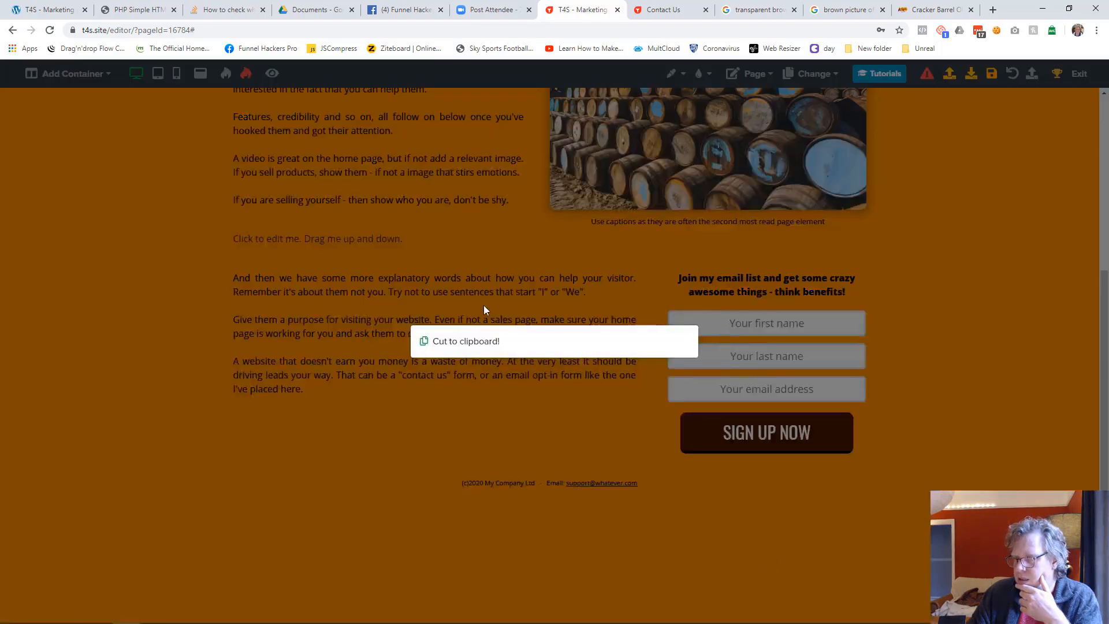
{"action": "left_click", "coordinate": [548, 249]}
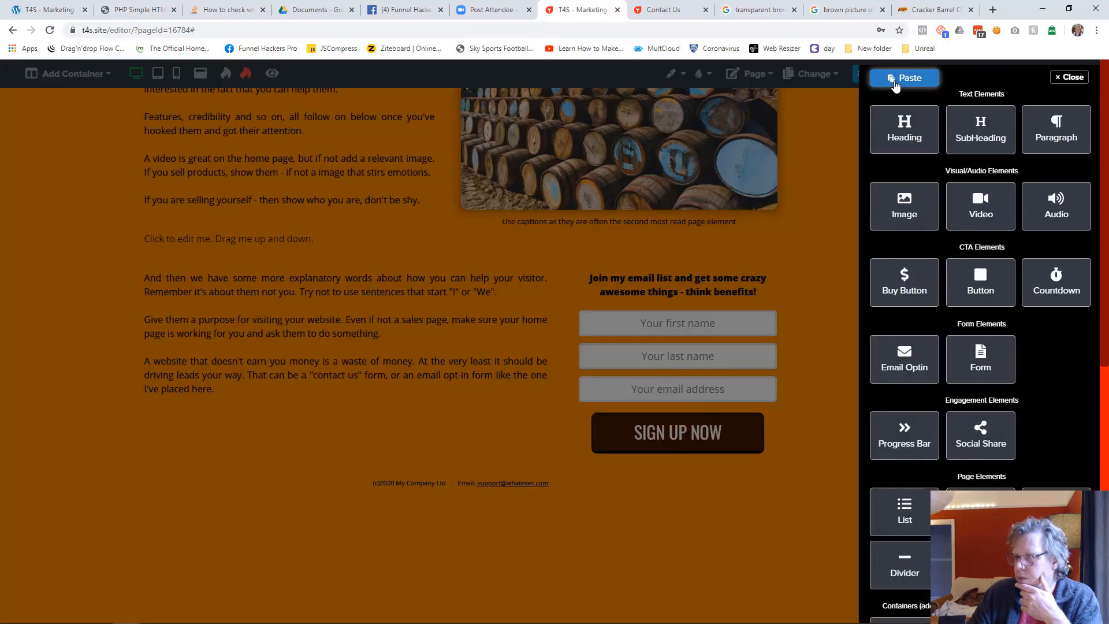
{"action": "left_click", "coordinate": [898, 78]}
{"action": "left_click", "coordinate": [585, 366]}
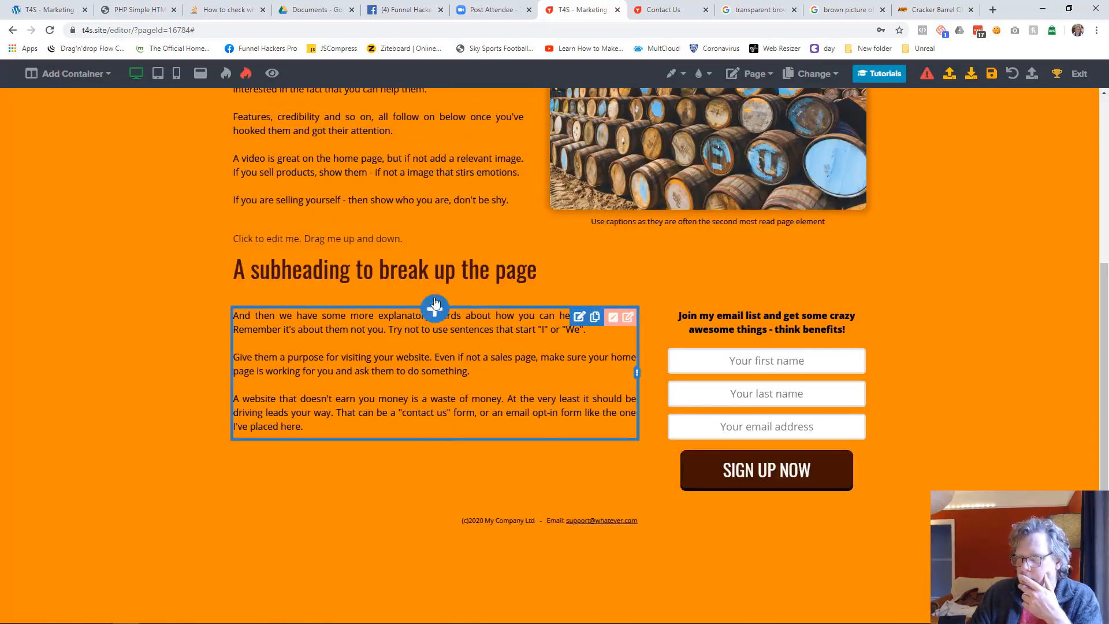
Delete the placeholder text above the subheading and save the Home page
{"action": "left_click", "coordinate": [392, 244]}
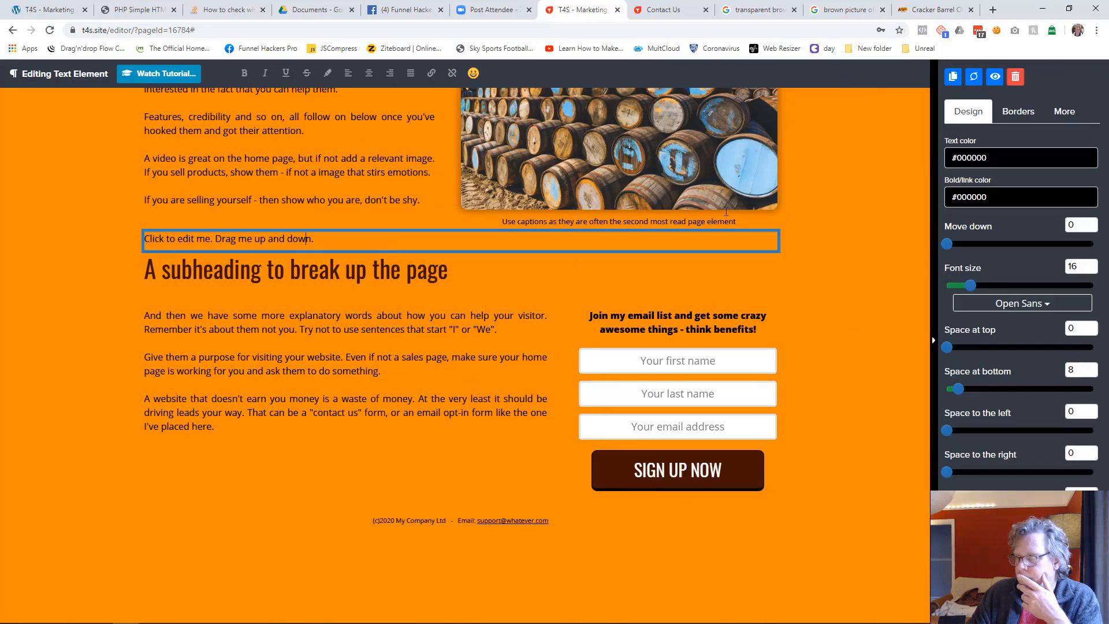
{"action": "left_click", "coordinate": [1017, 77]}
{"action": "left_click", "coordinate": [642, 393]}
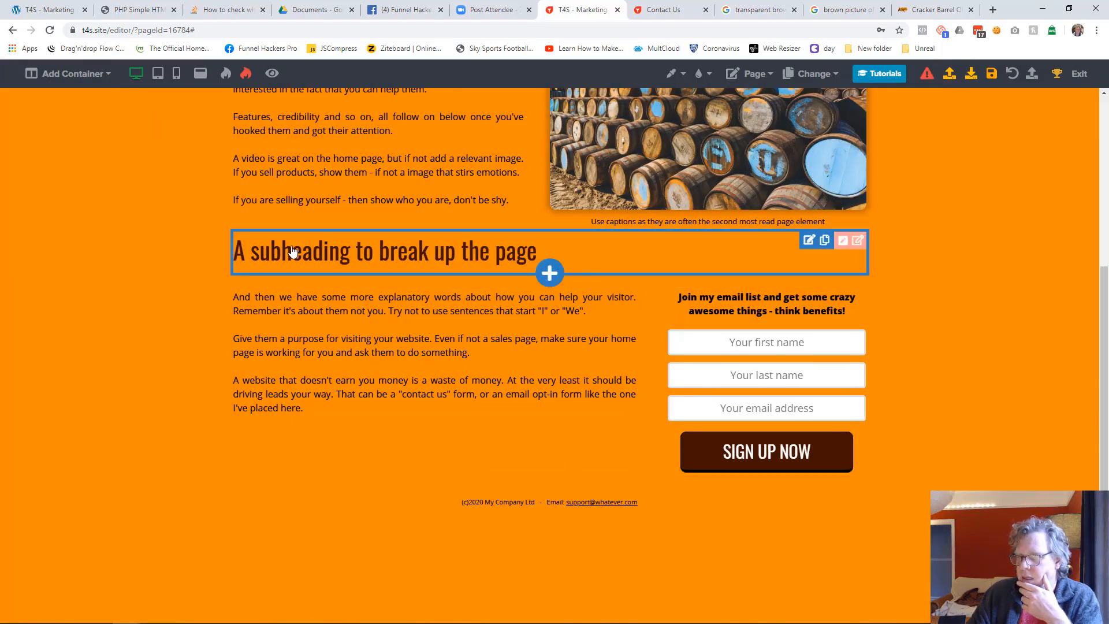
{"action": "left_click", "coordinate": [991, 73]}
In tablet view, move the email opt-in text slightly up to align with the adjoining paragraph, and return to desktop view
{"action": "left_click", "coordinate": [158, 74]}
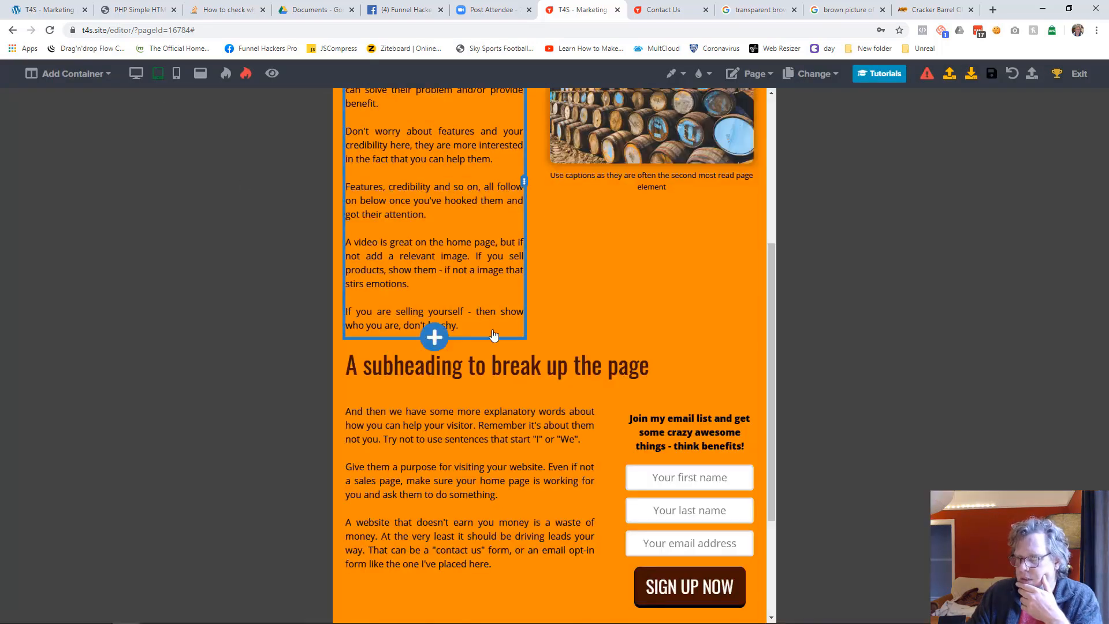
{"action": "scroll", "coordinate": [462, 300], "scroll_direction": "down", "scroll_amount": 2}
{"action": "left_click_drag", "start_coordinate": [650, 317], "coordinate": [650, 302]}
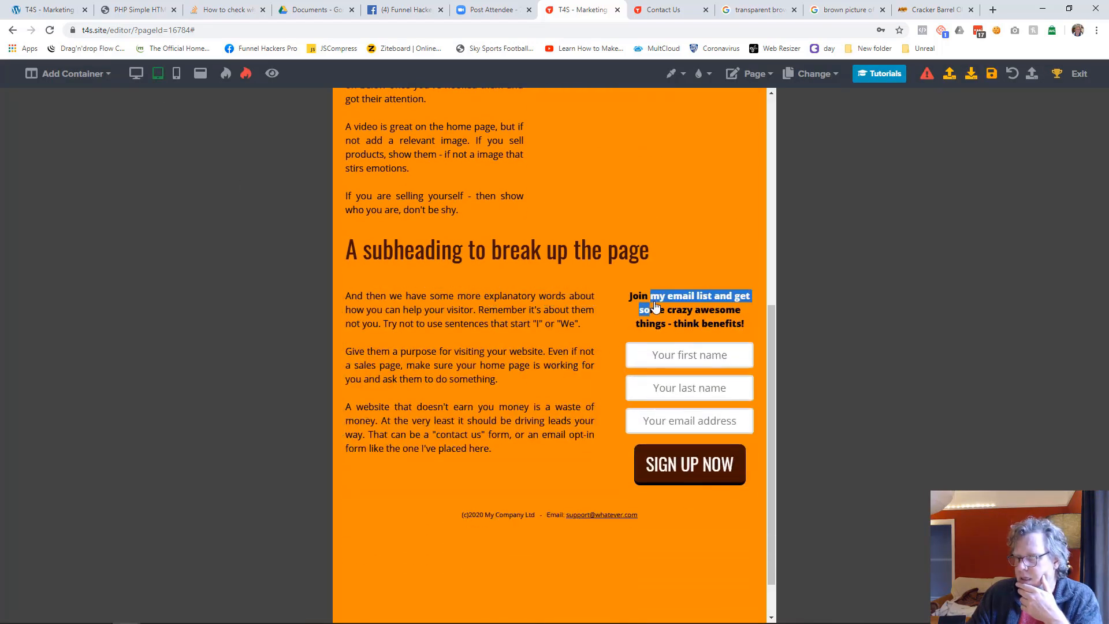
{"action": "left_click", "coordinate": [140, 77]}
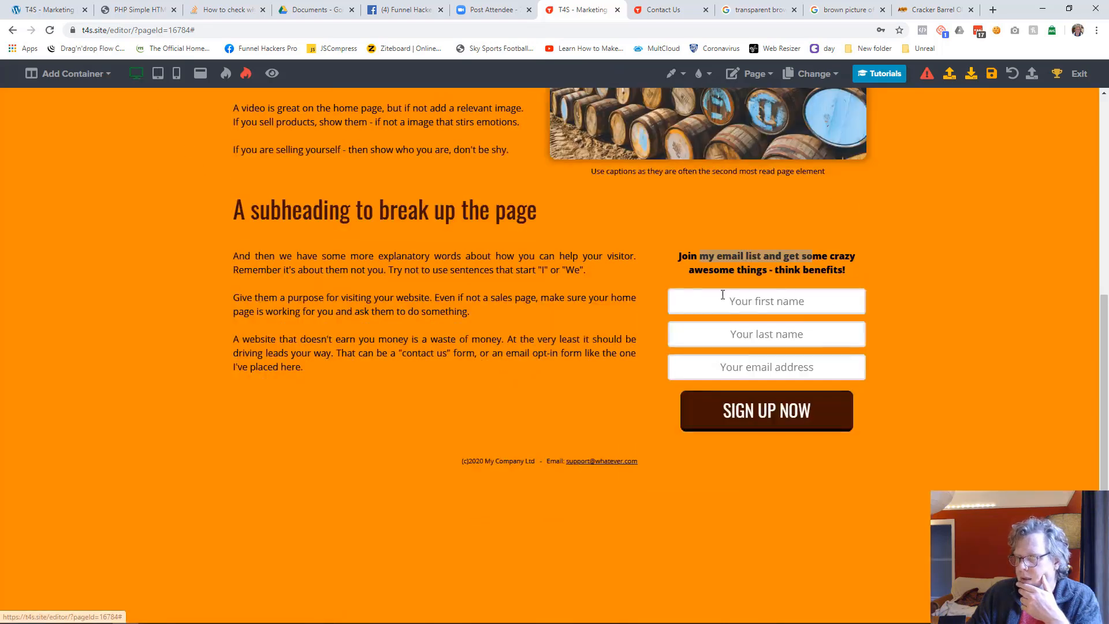
Check the Home page layout in tablet view and in mobile view
{"action": "left_click", "coordinate": [157, 74]}
{"action": "scroll", "coordinate": [580, 279], "scroll_direction": "up", "scroll_amount": 4}
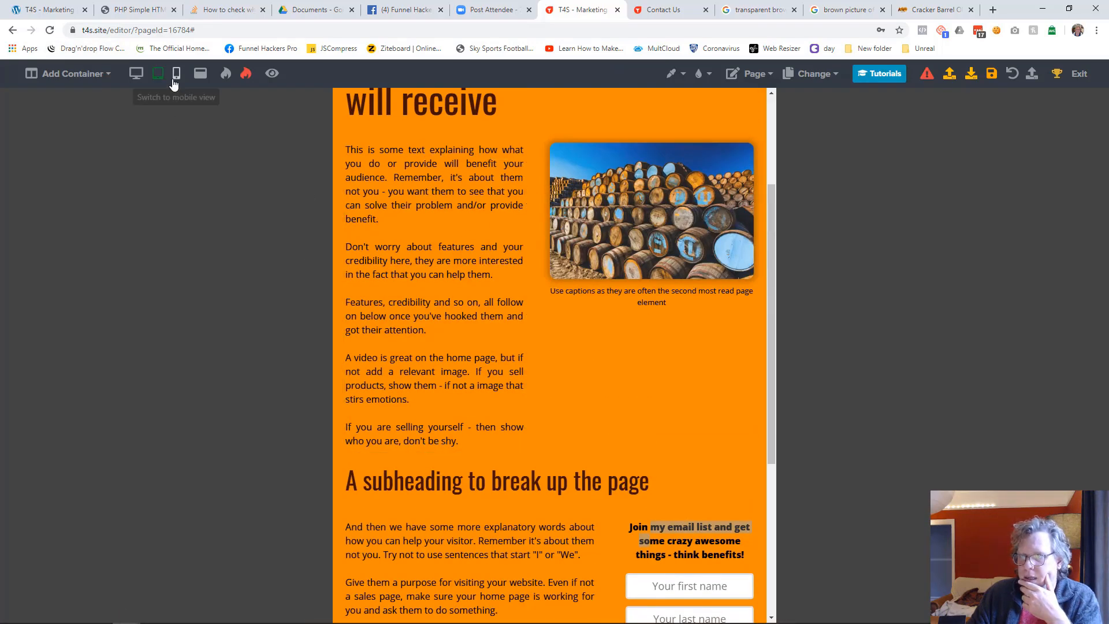
{"action": "left_click", "coordinate": [176, 73]}
{"action": "scroll", "coordinate": [454, 310], "scroll_direction": "up", "scroll_amount": 3}
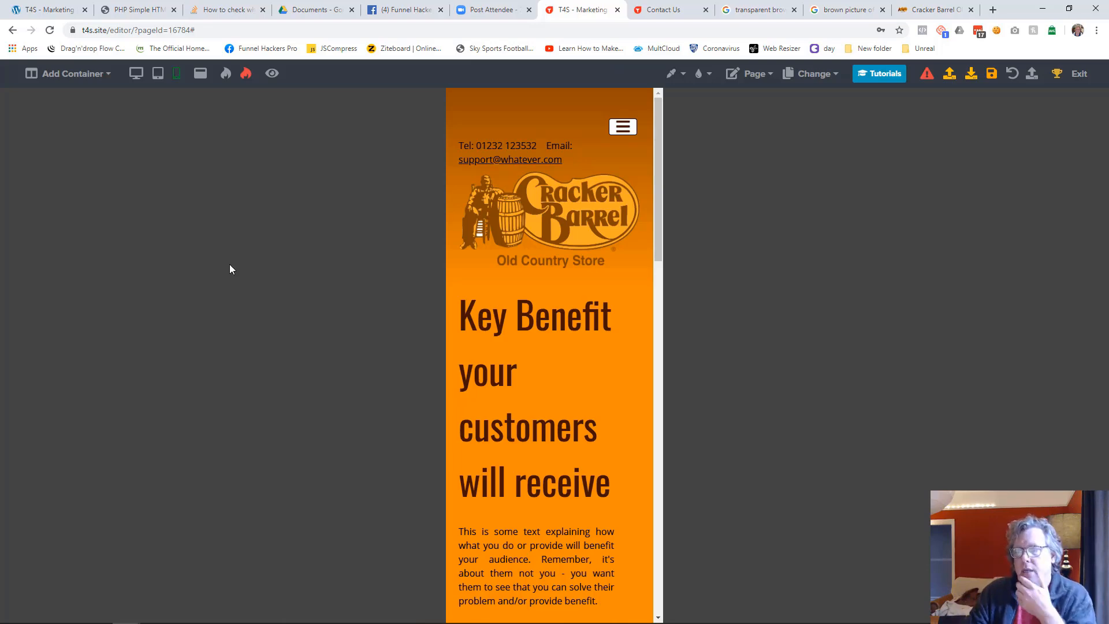
In desktop view, cut the header logo and paste it below the contact text in the wide header column
{"action": "left_click", "coordinate": [136, 73]}
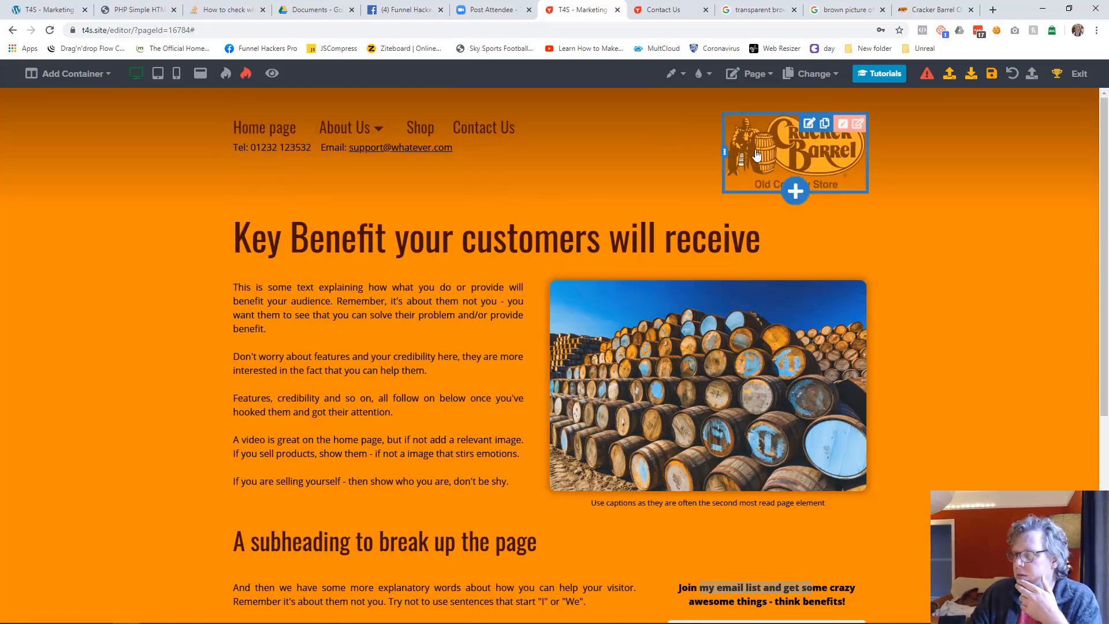
{"action": "left_click", "coordinate": [825, 123]}
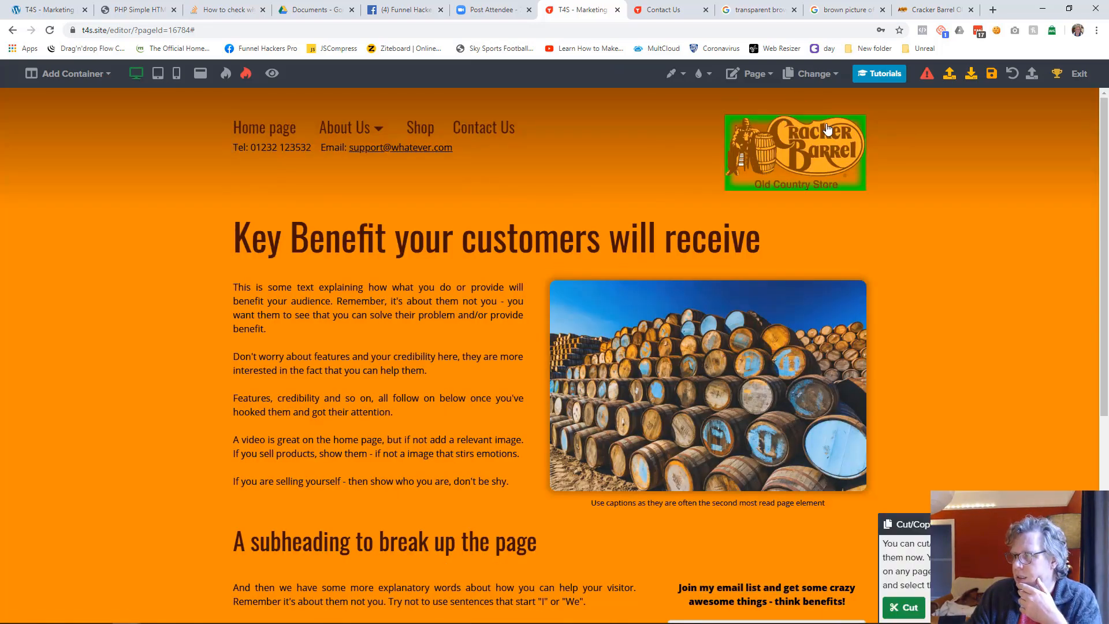
{"action": "left_click", "coordinate": [906, 614]}
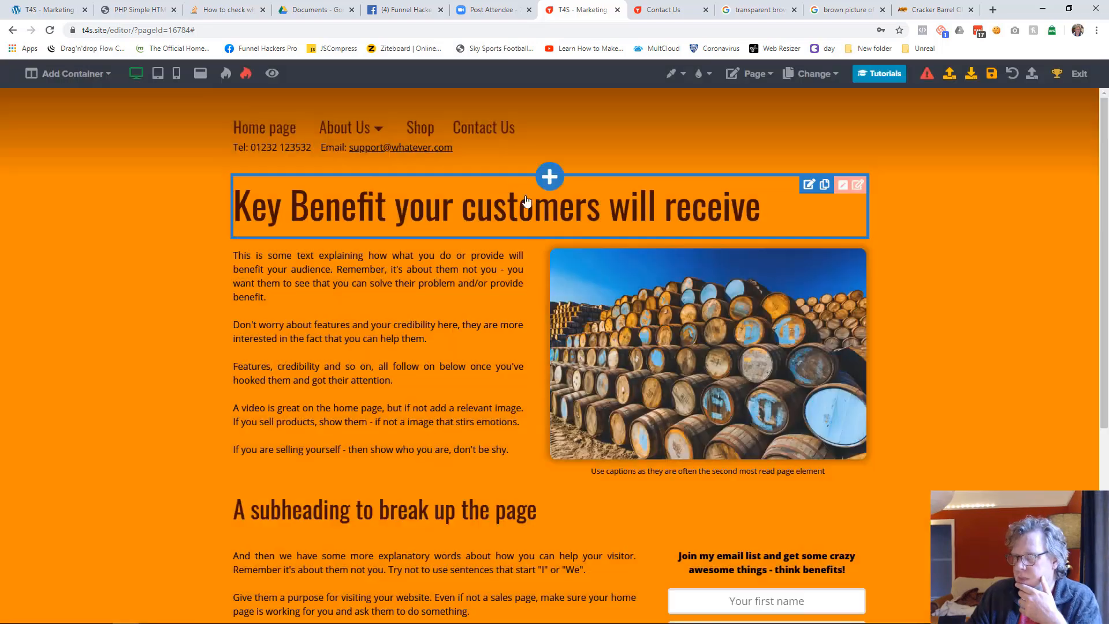
{"action": "left_click", "coordinate": [478, 156]}
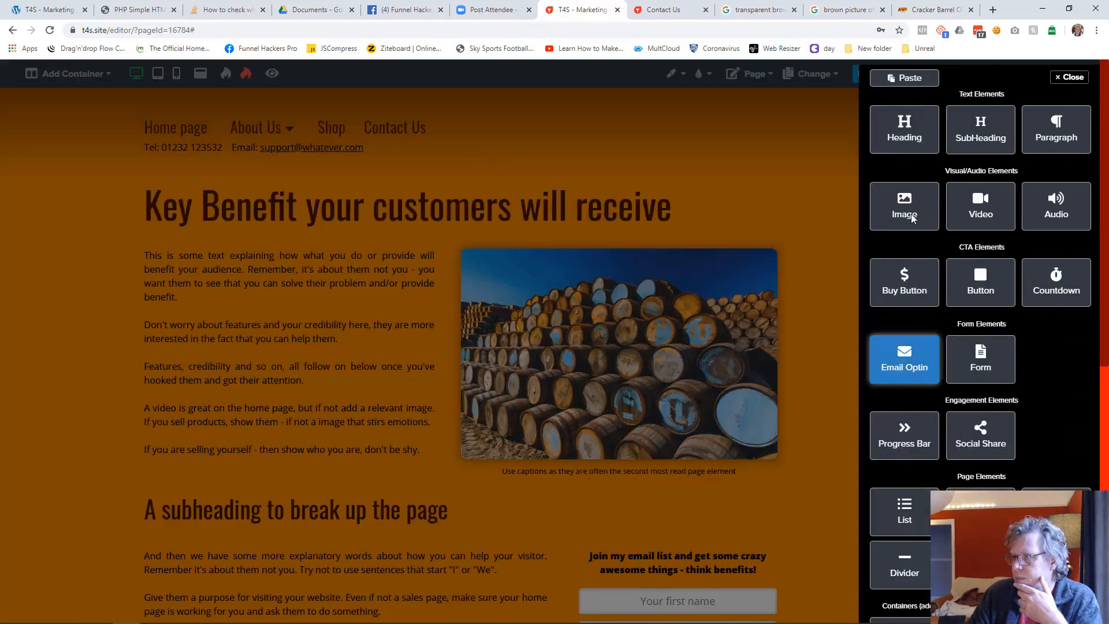
{"action": "left_click", "coordinate": [904, 78]}
{"action": "left_click", "coordinate": [592, 378]}
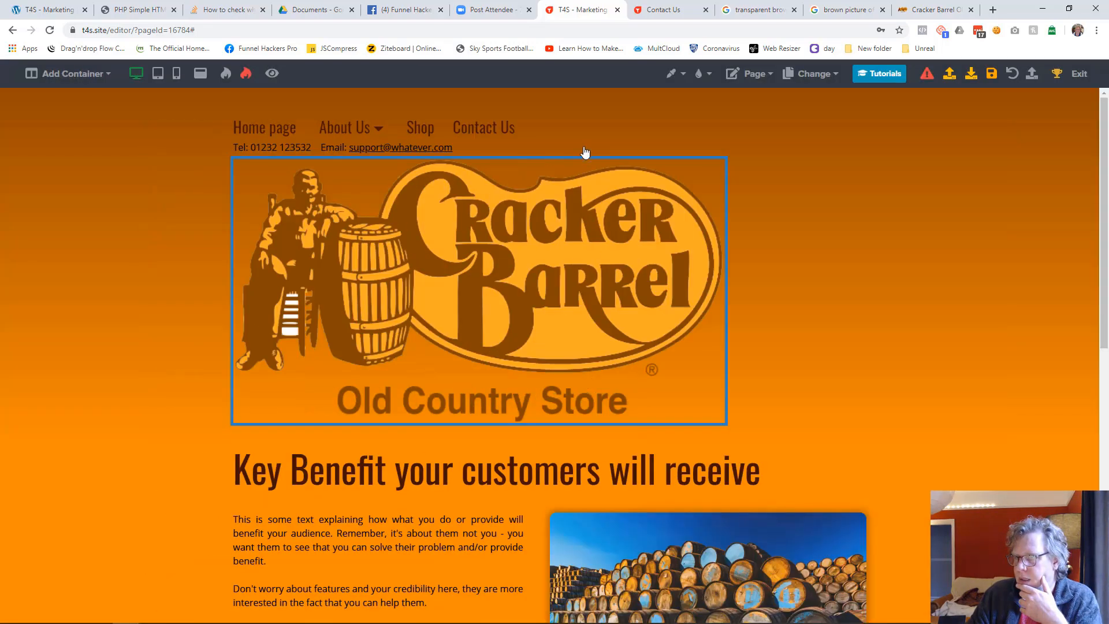
Move the menu and contact text into the empty header column beside the logo, and narrow the logo's column
{"action": "left_click", "coordinate": [668, 122]}
{"action": "left_click", "coordinate": [477, 154]}
{"action": "left_click", "coordinate": [902, 608]}
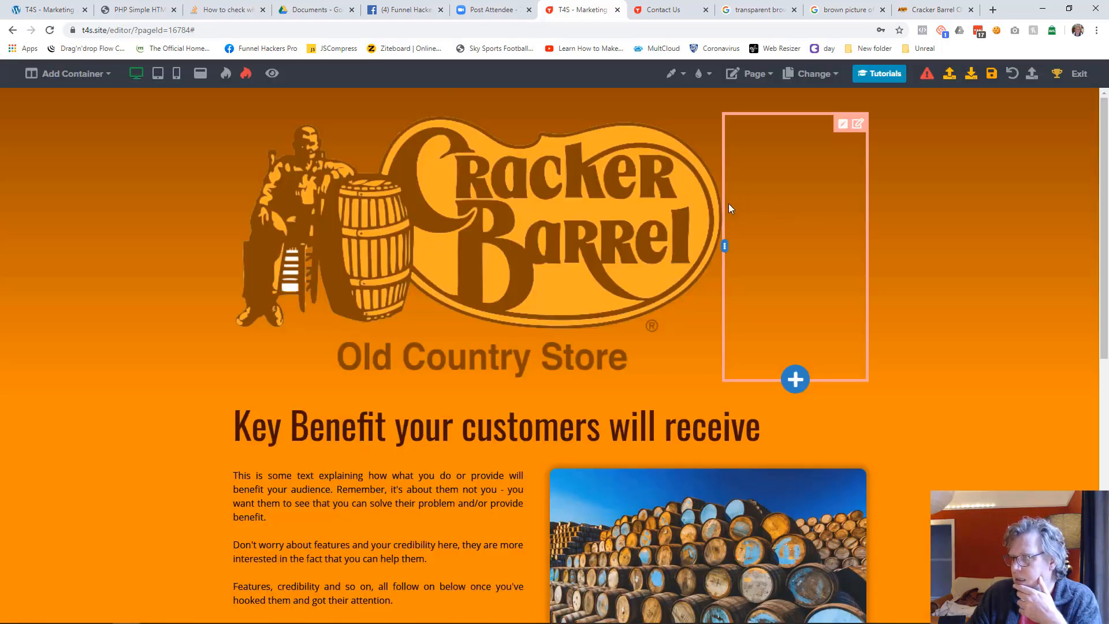
{"action": "left_click", "coordinate": [794, 376]}
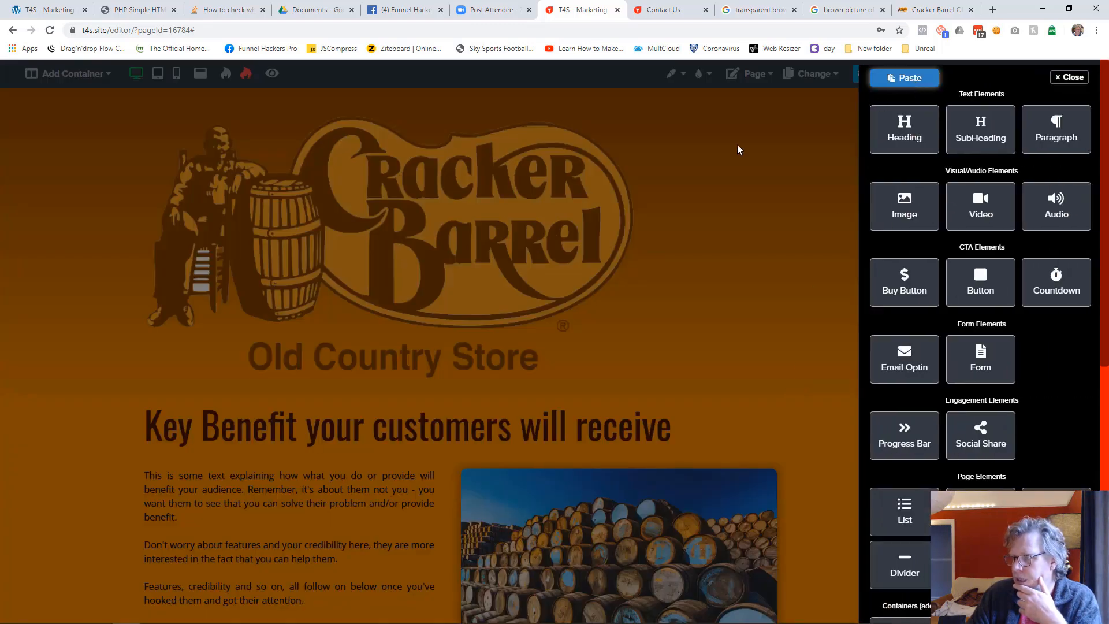
{"action": "left_click", "coordinate": [901, 78]}
{"action": "left_click", "coordinate": [590, 382]}
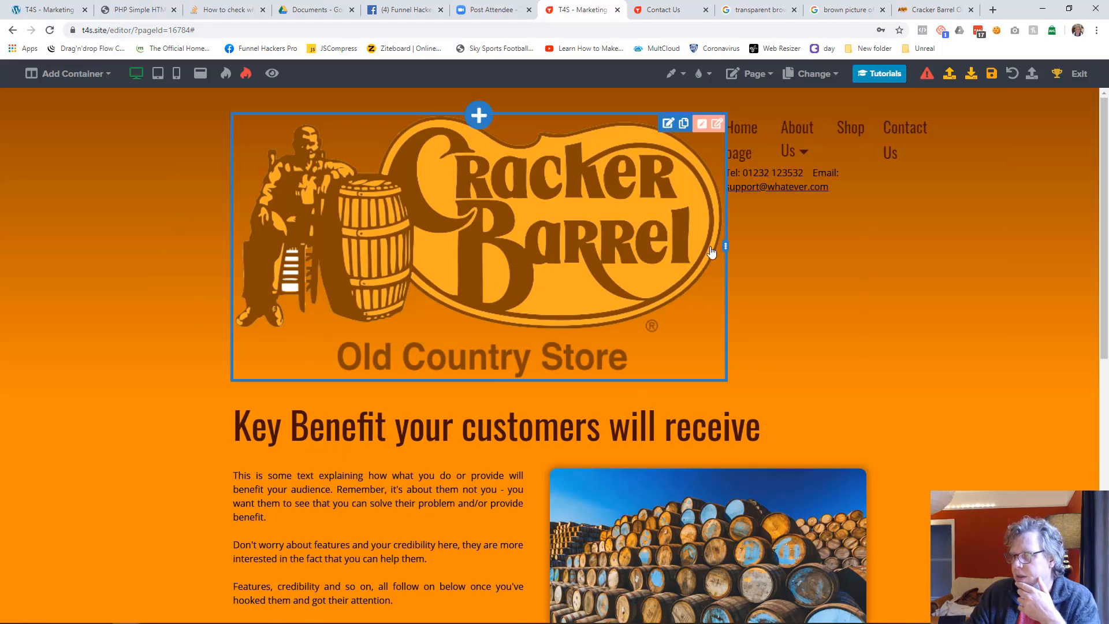
{"action": "left_click_drag", "start_coordinate": [725, 248], "coordinate": [384, 196]}
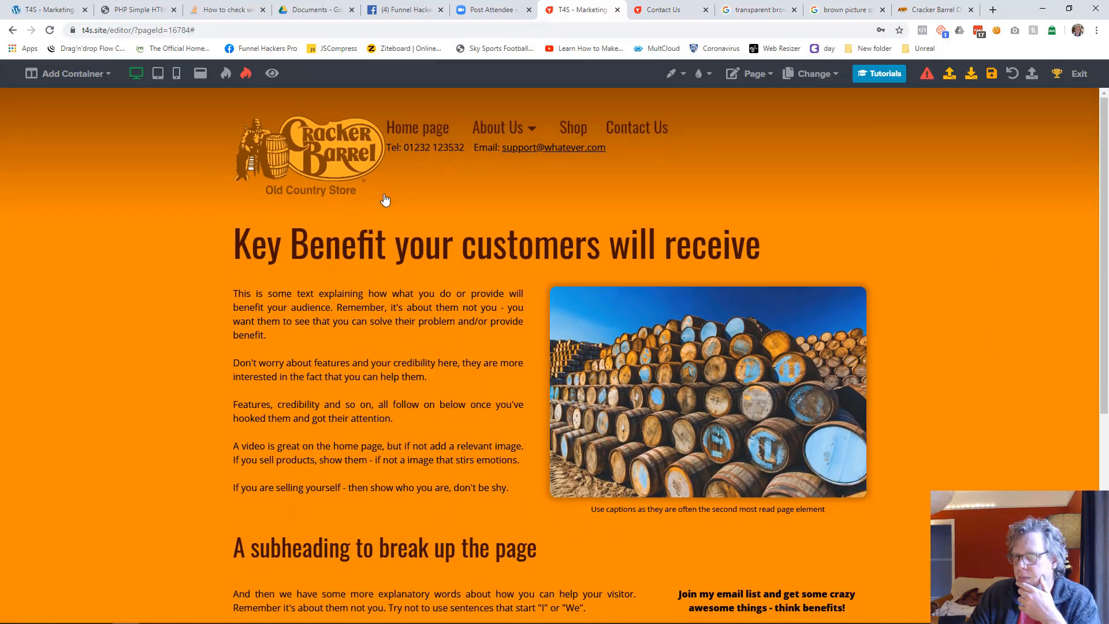
Right-align the header menu and the contact text beneath it
{"action": "left_click", "coordinate": [695, 131]}
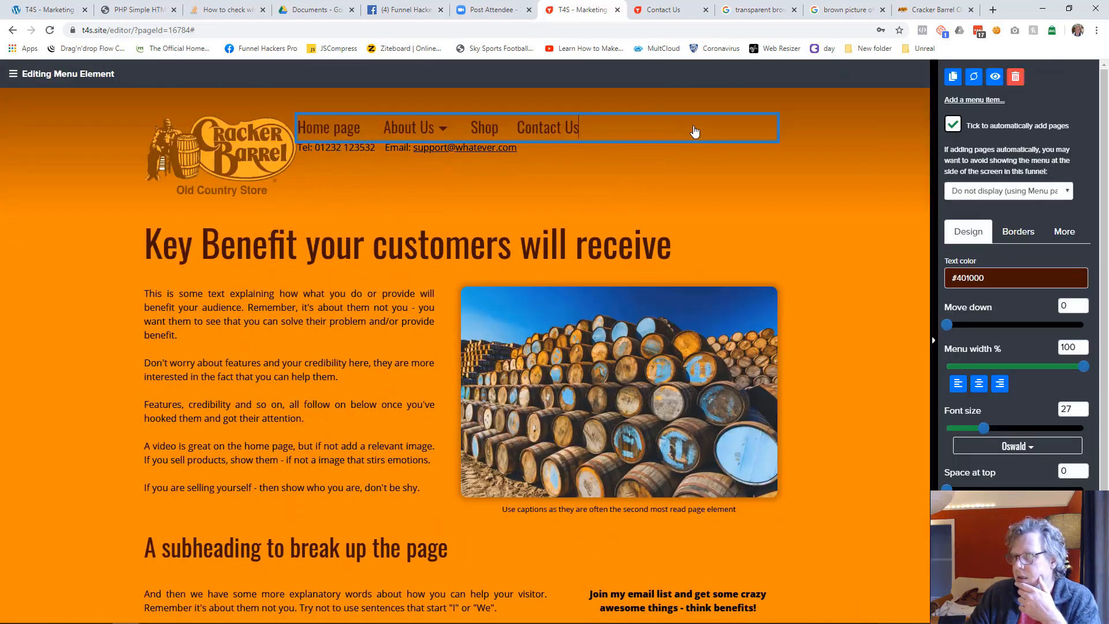
{"action": "left_click", "coordinate": [1001, 384]}
{"action": "left_click", "coordinate": [842, 283]}
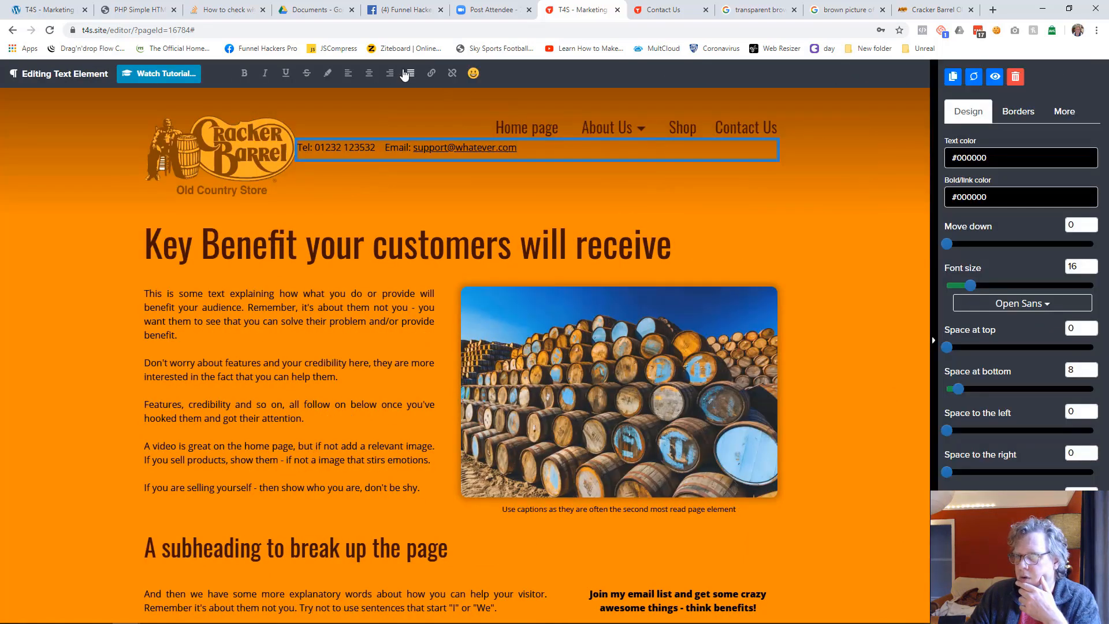
{"action": "left_click", "coordinate": [391, 75]}
{"action": "left_click", "coordinate": [853, 210]}
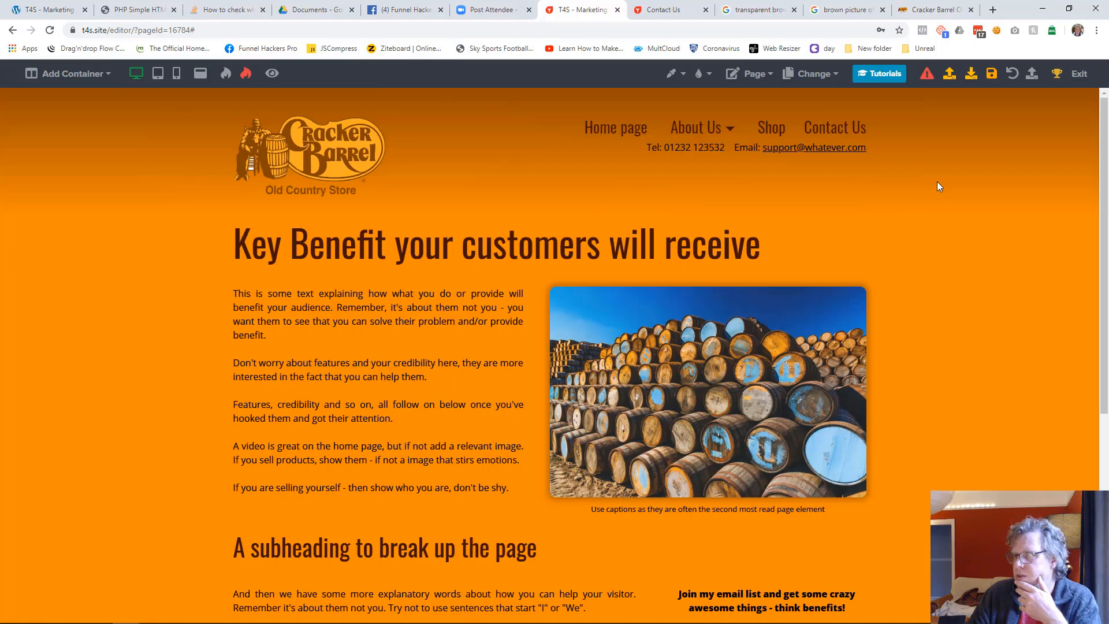
Save the Home page, view its published version in the other browser tab, and return to the editor
{"action": "left_click", "coordinate": [991, 74]}
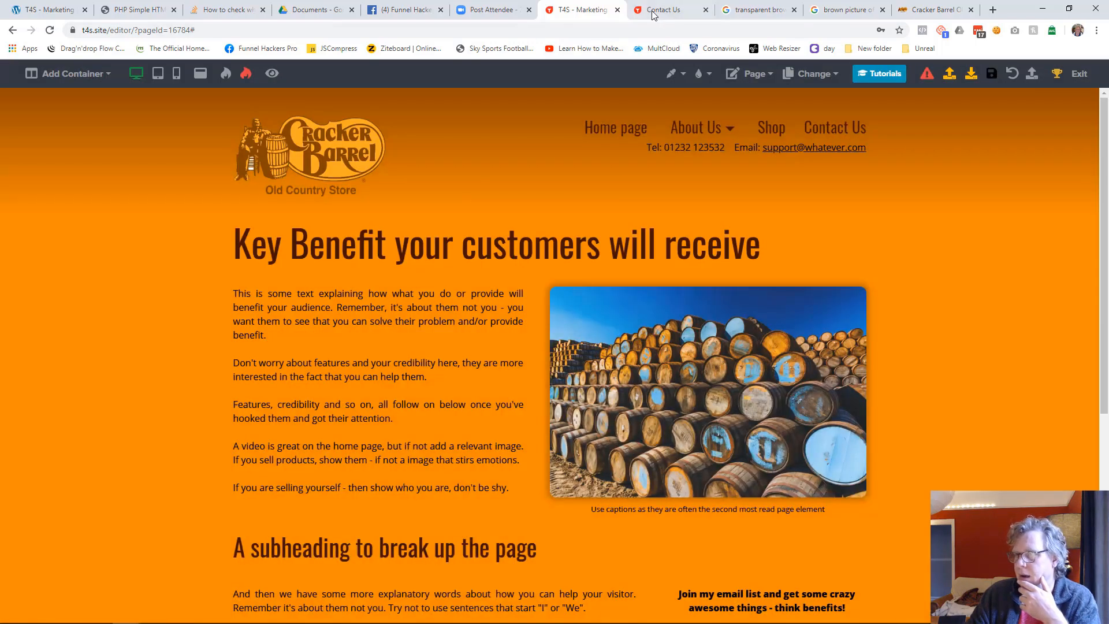
{"action": "left_click", "coordinate": [670, 10]}
{"action": "left_click", "coordinate": [277, 101]}
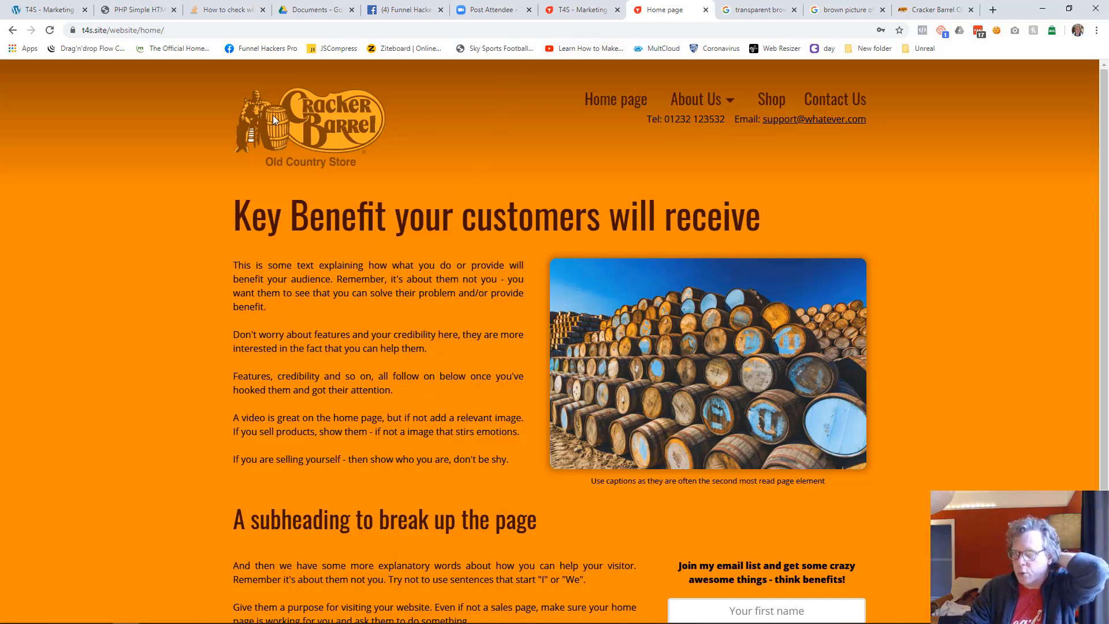
{"action": "left_click", "coordinate": [577, 10]}
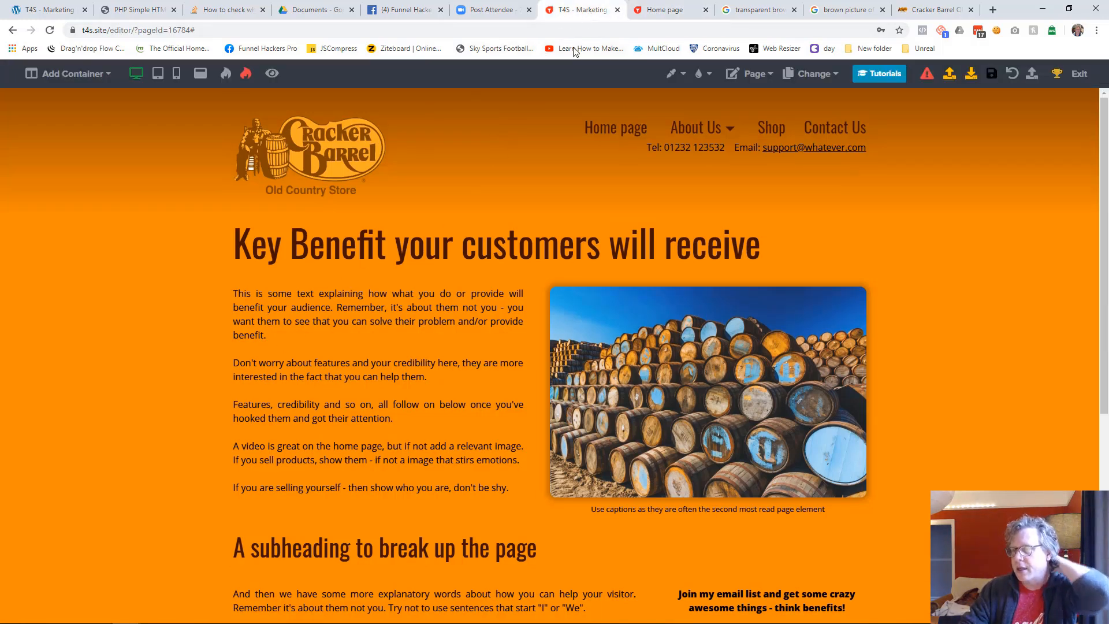
In mobile view, move the header contact text down by 22, centre it and reduce its font size to fit one line
{"action": "left_click", "coordinate": [157, 73]}
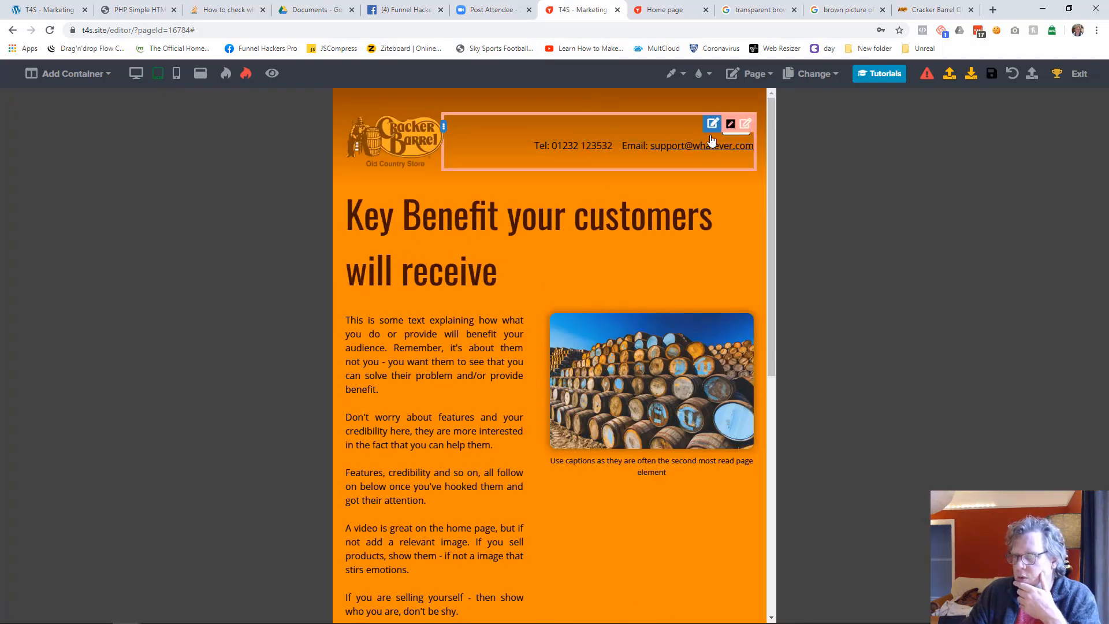
{"action": "left_click", "coordinate": [176, 73]}
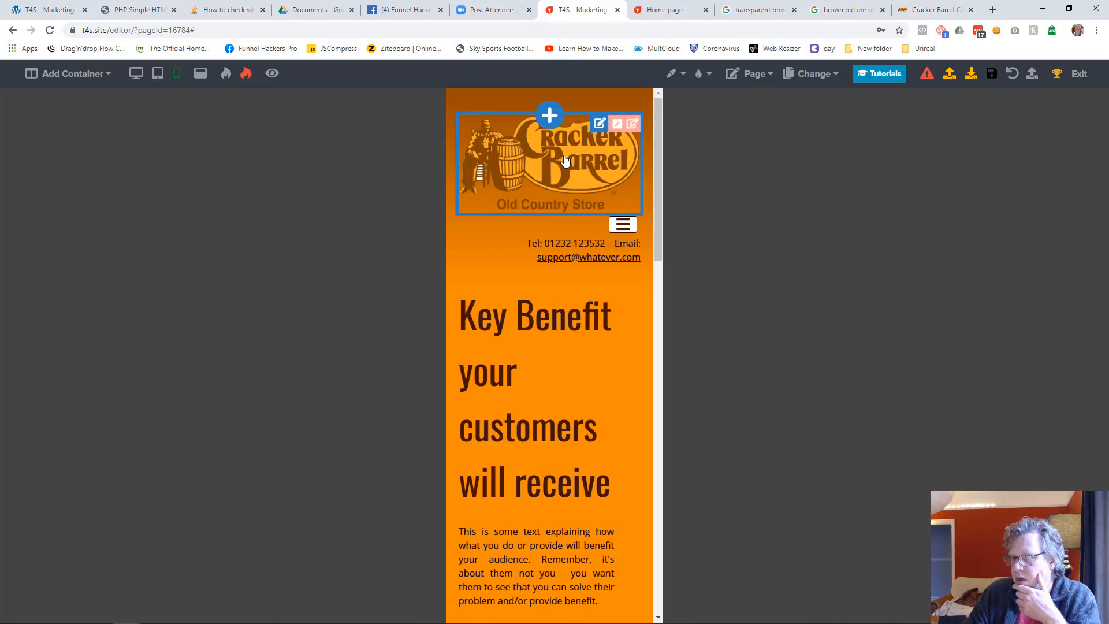
{"action": "left_click_drag", "start_coordinate": [516, 256], "coordinate": [516, 270]}
{"action": "left_click", "coordinate": [516, 269]}
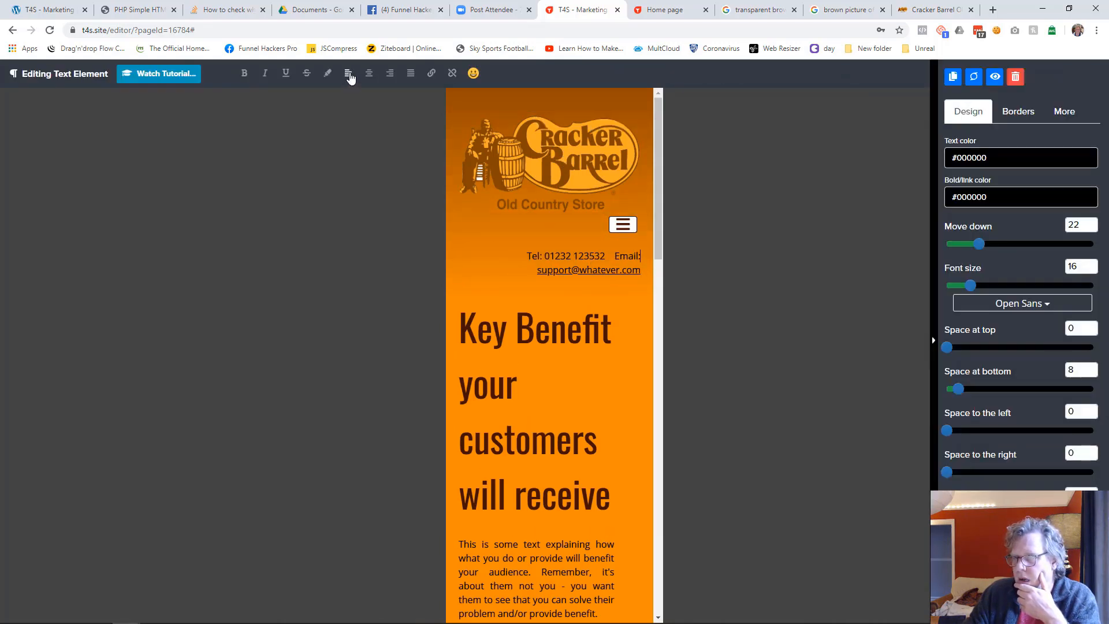
{"action": "left_click", "coordinate": [369, 73]}
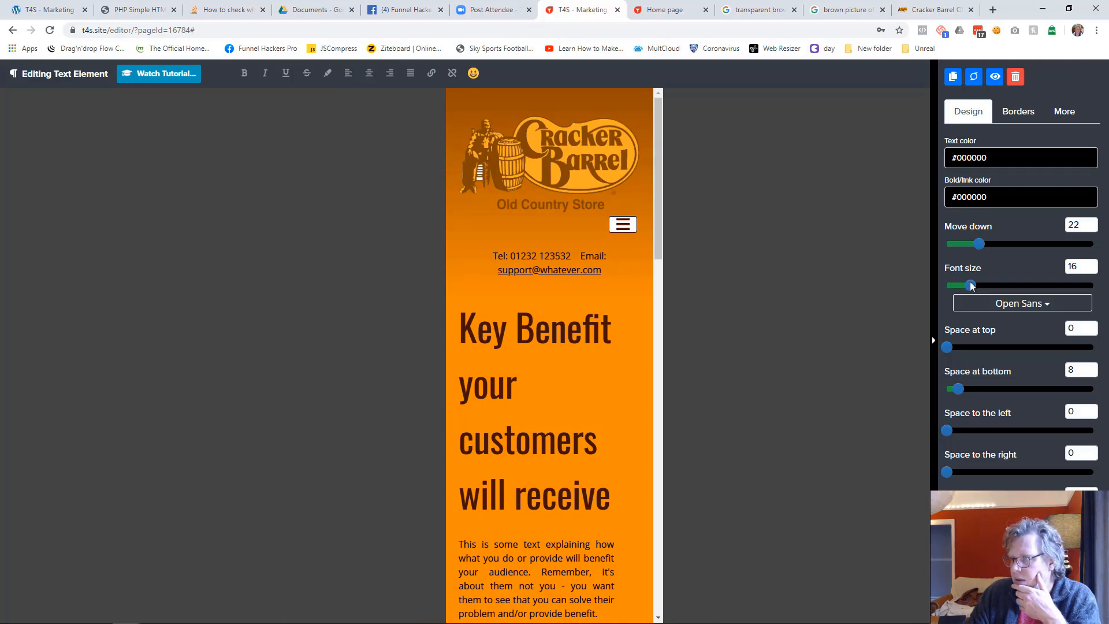
{"action": "mouse_move", "coordinate": [974, 289]}
{"action": "left_mouse_down"}
{"action": "mouse_move", "coordinate": [983, 287]}
{"action": "mouse_move", "coordinate": [967, 285]}
{"action": "left_mouse_up"}
{"action": "left_click", "coordinate": [611, 302]}
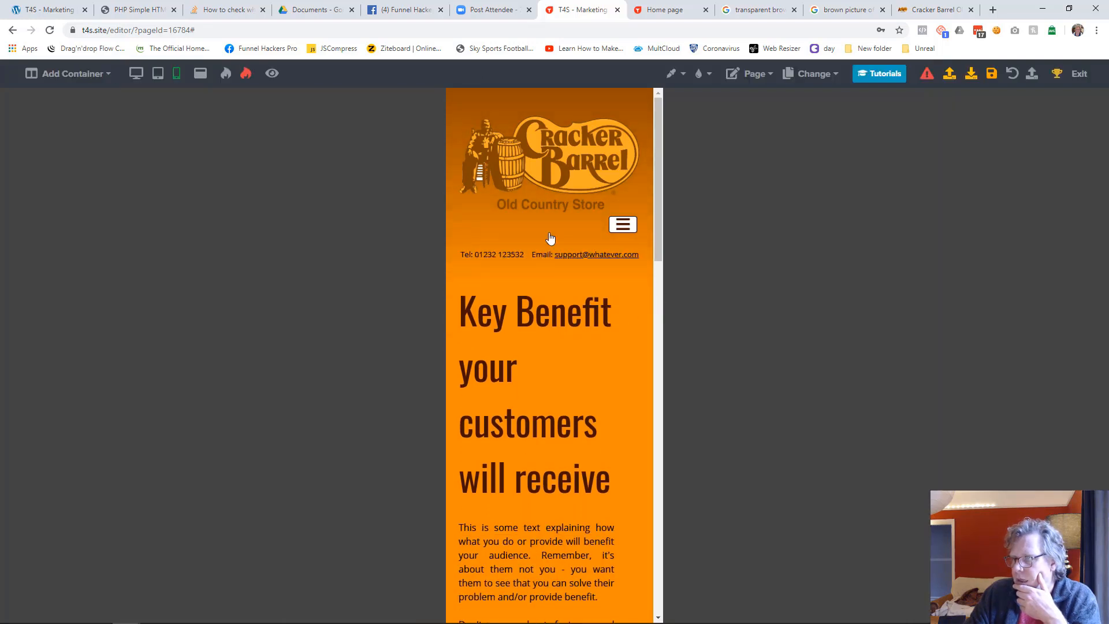
Move the mobile menu element down by 19 to separate it from the logo
{"action": "left_click", "coordinate": [586, 233]}
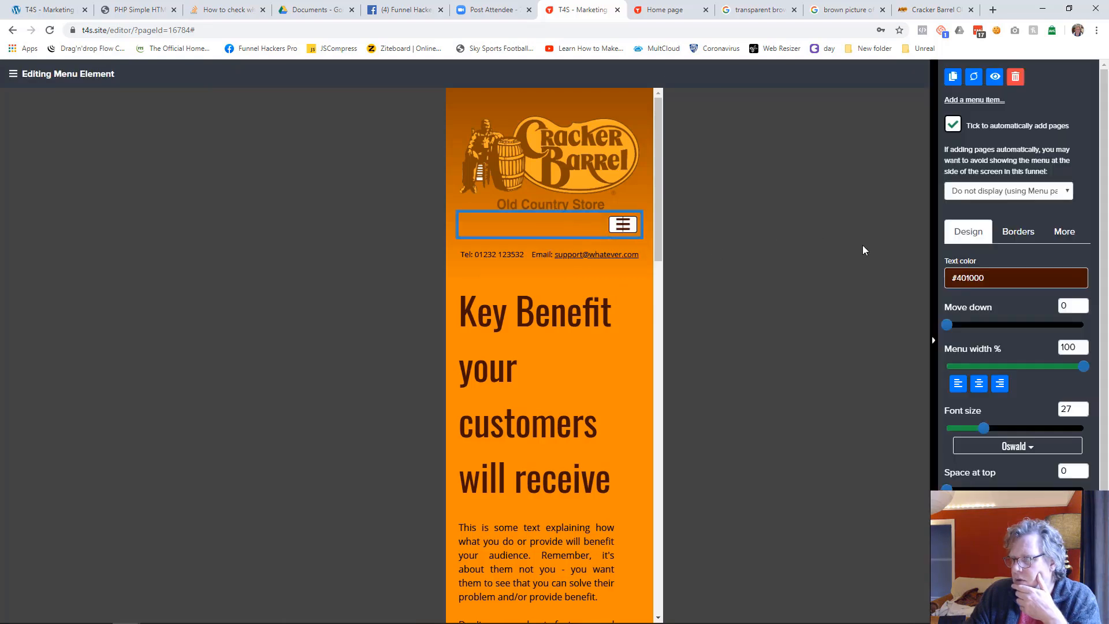
{"action": "left_click", "coordinate": [953, 325]}
{"action": "left_click_drag", "start_coordinate": [952, 327], "coordinate": [974, 328]}
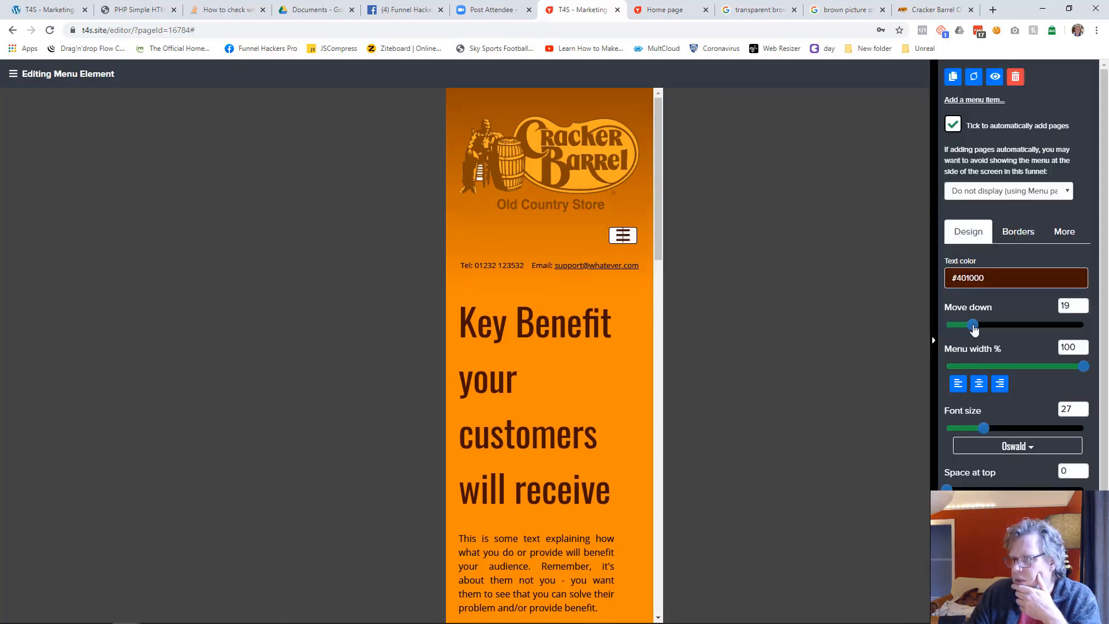
{"action": "left_click", "coordinate": [825, 326]}
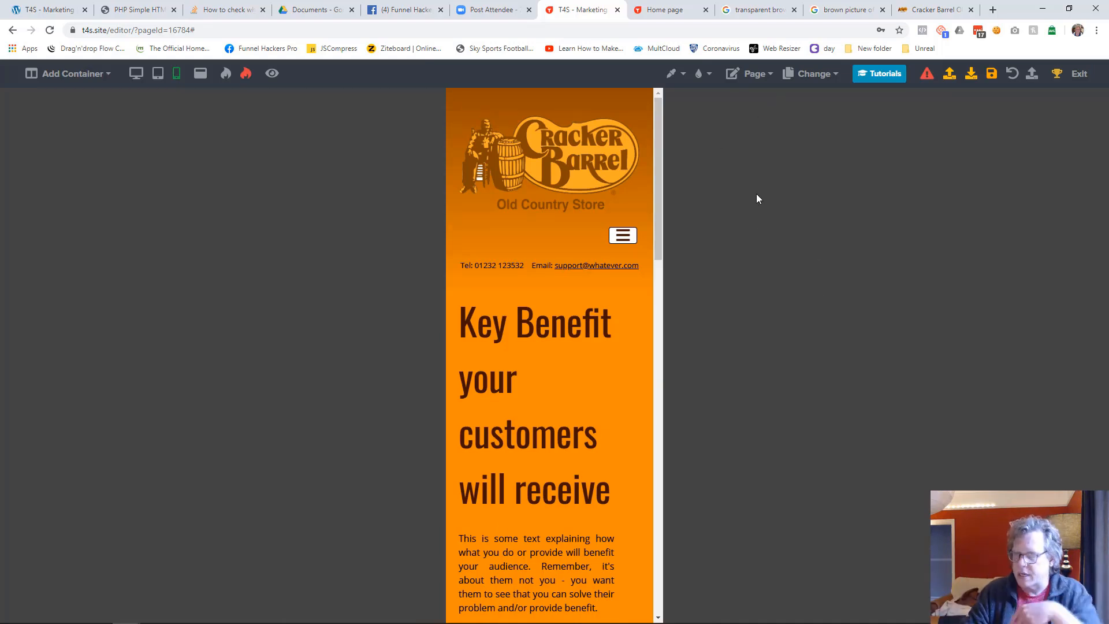
Set the font size of the "Key Benefit your customers will receive" heading to 38 in mobile view
{"action": "left_click", "coordinate": [542, 408]}
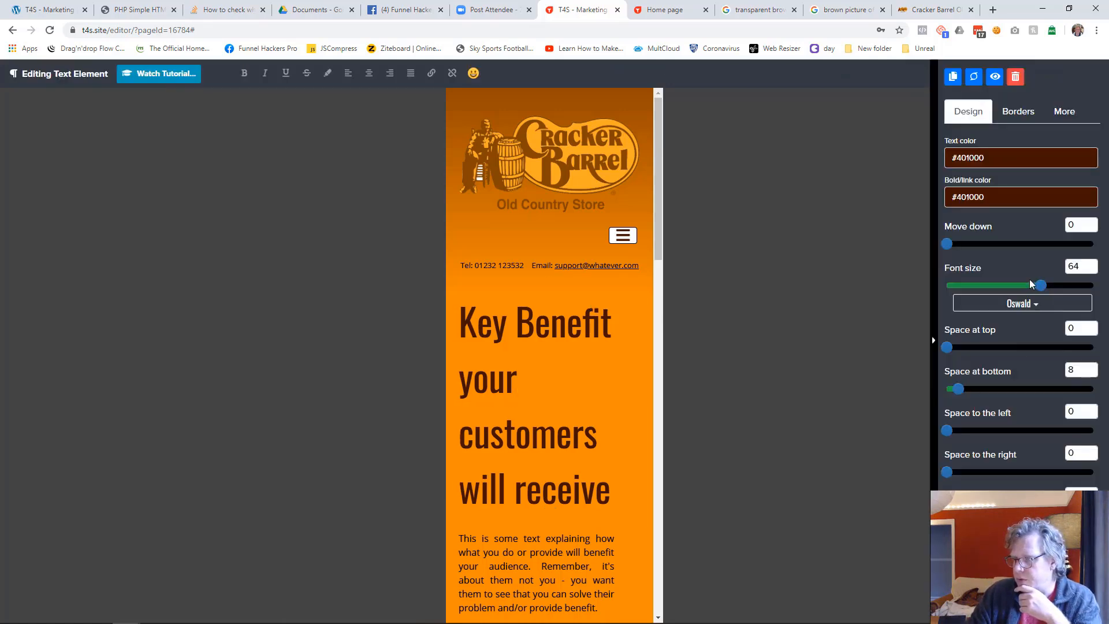
{"action": "left_click_drag", "start_coordinate": [1041, 285], "coordinate": [1001, 287]}
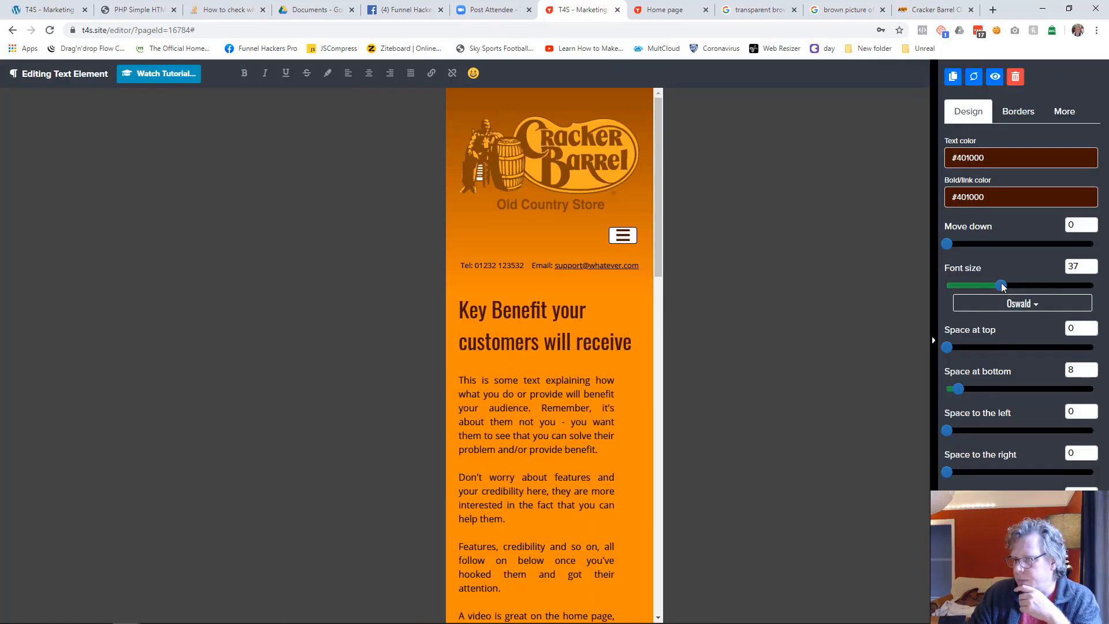
{"action": "double_click", "coordinate": [1080, 266]}
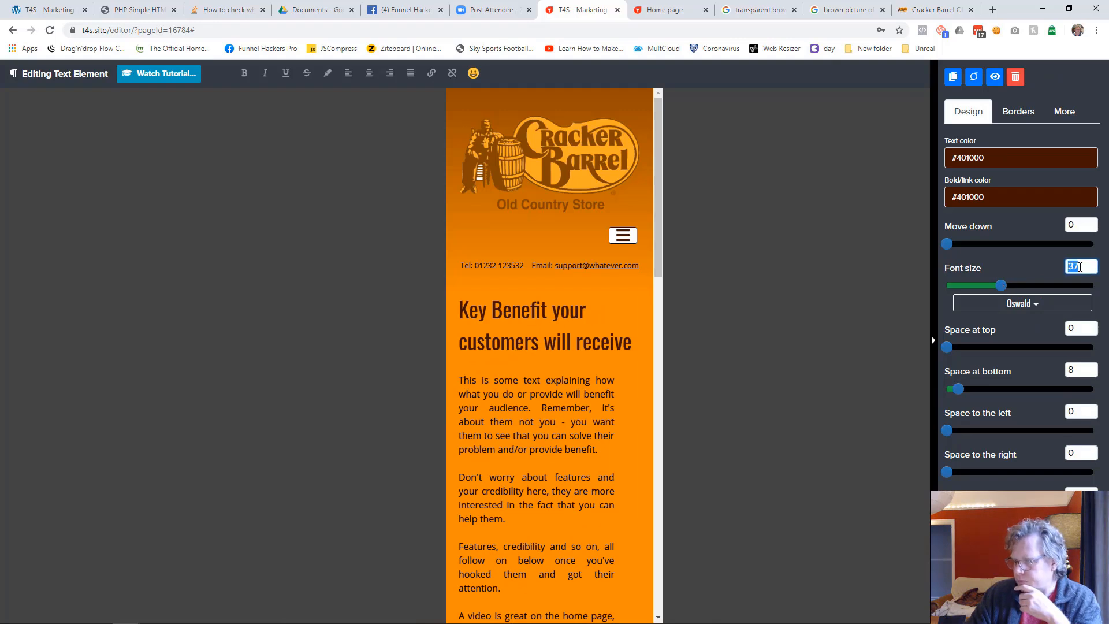
{"action": "type", "text": "38"}
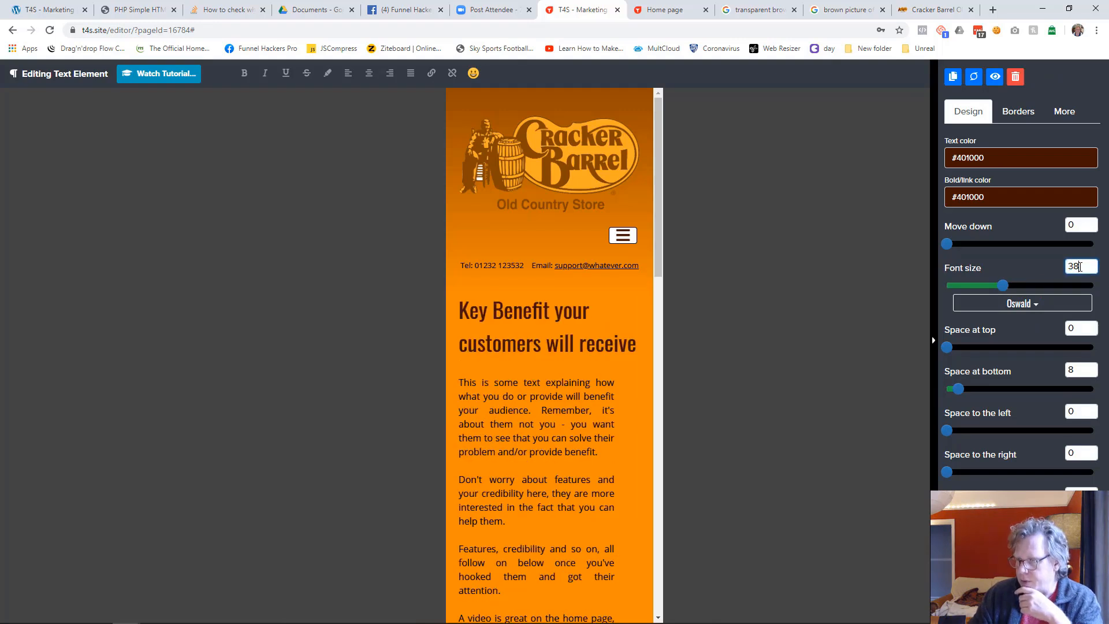
{"action": "left_click", "coordinate": [715, 431]}
Set the space to the right of the introductory text column to 0 in mobile view
{"action": "left_click", "coordinate": [617, 385]}
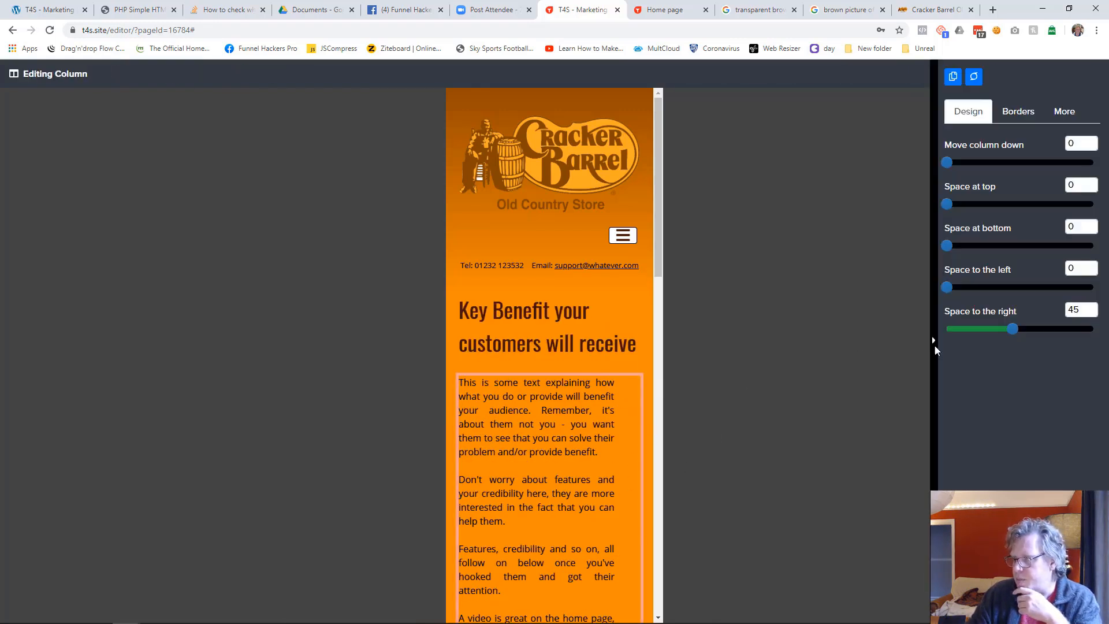
{"action": "left_click_drag", "start_coordinate": [1013, 331], "coordinate": [944, 328]}
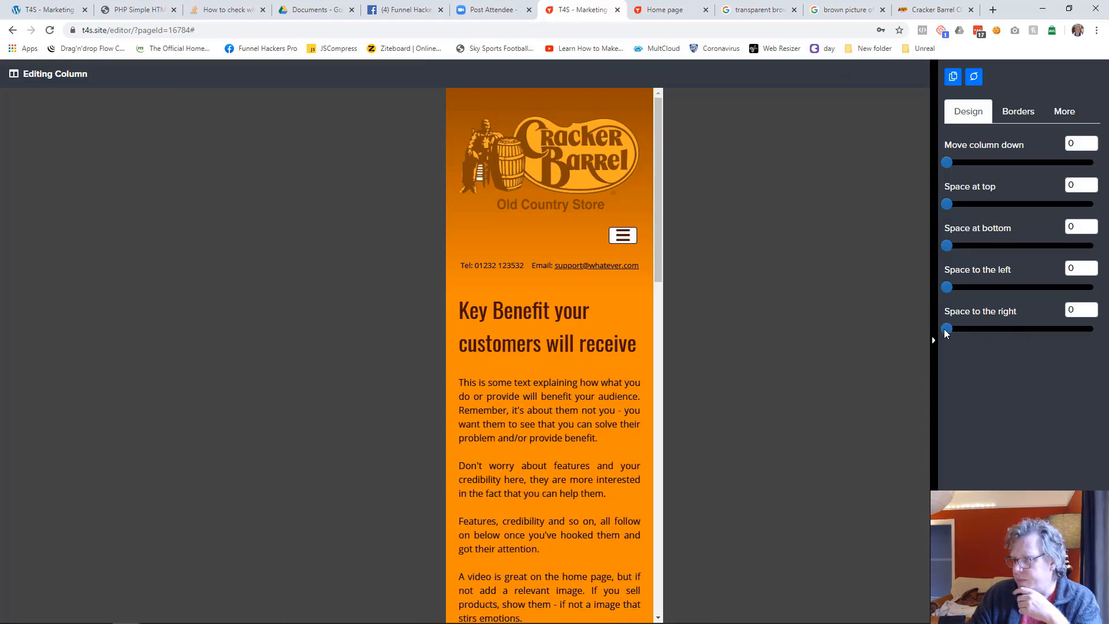
{"action": "left_click", "coordinate": [734, 482]}
Move the barrels image down by 23 to separate it from the paragraph above in mobile view
{"action": "scroll", "coordinate": [715, 332], "scroll_direction": "down", "scroll_amount": 6}
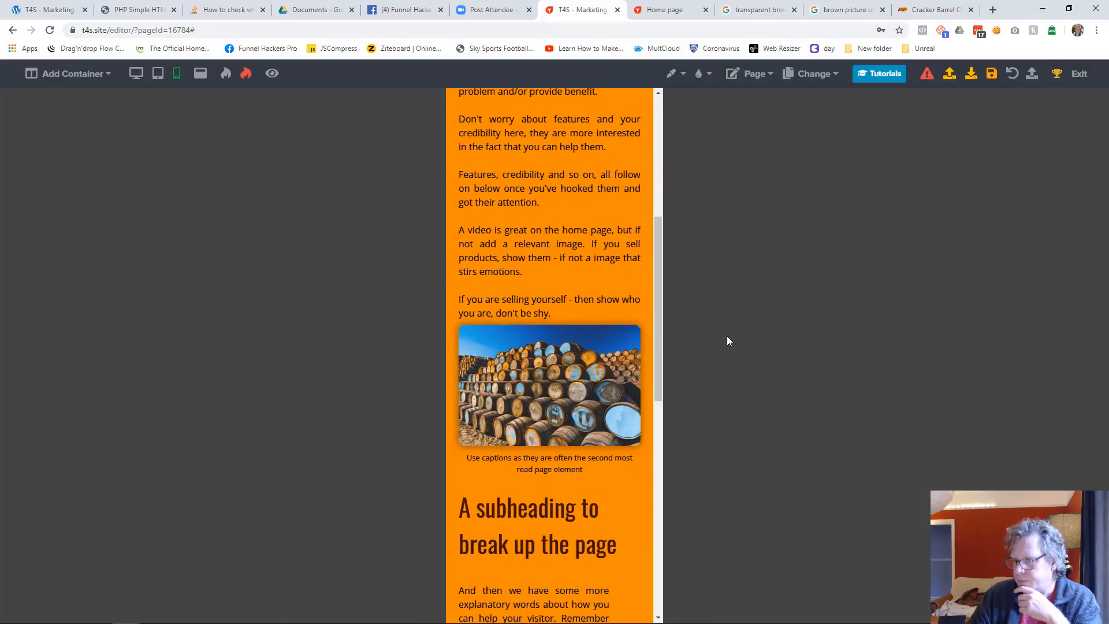
{"action": "left_click", "coordinate": [508, 412]}
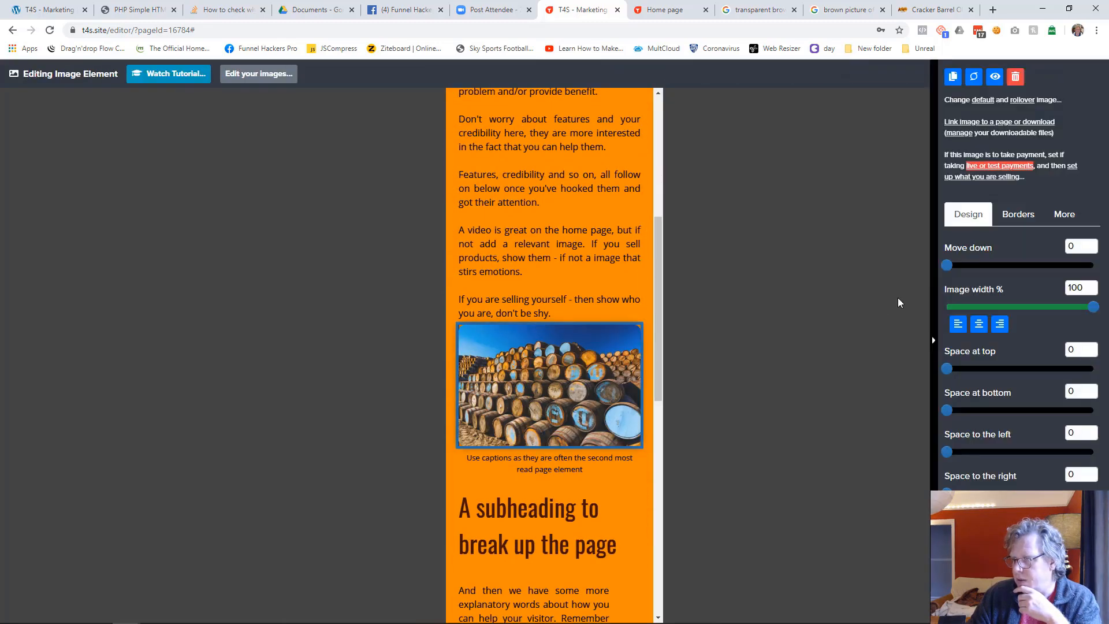
{"action": "left_click_drag", "start_coordinate": [946, 267], "coordinate": [979, 266]}
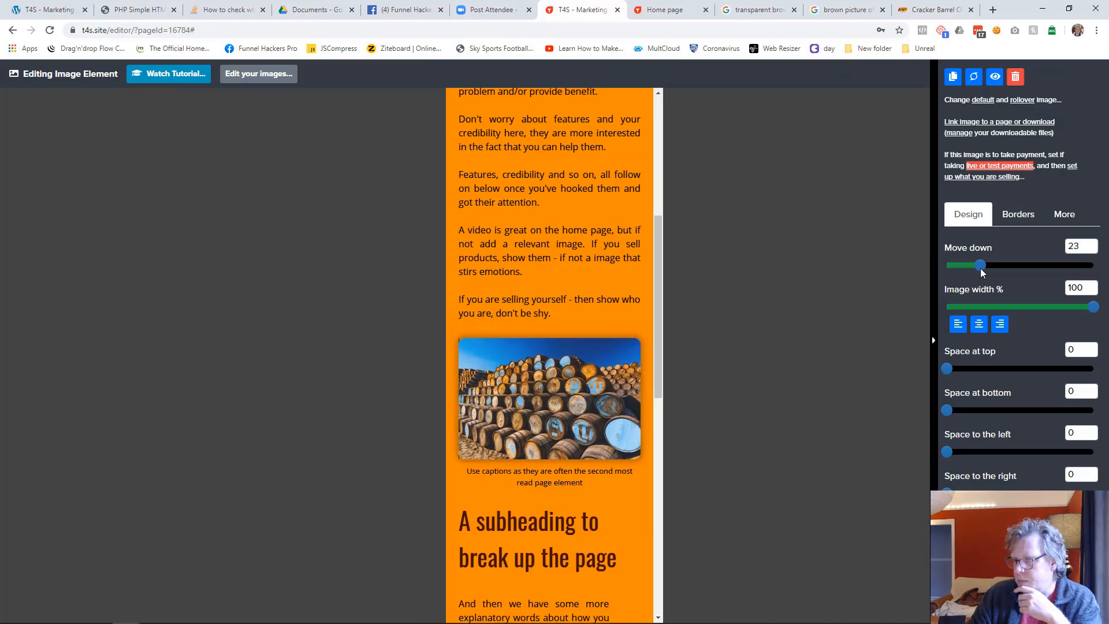
{"action": "left_click", "coordinate": [892, 338]}
{"action": "scroll", "coordinate": [462, 416], "scroll_direction": "down", "scroll_amount": 4}
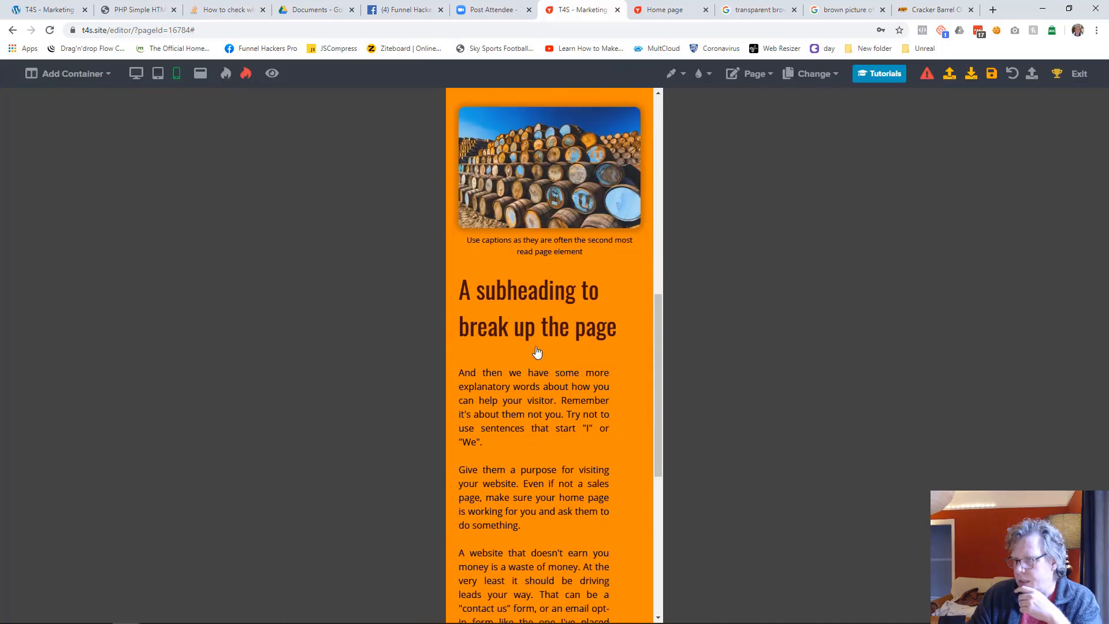
Set the font size of the "A subheading to break up the page" heading to 34 in mobile view
{"action": "left_click", "coordinate": [518, 330]}
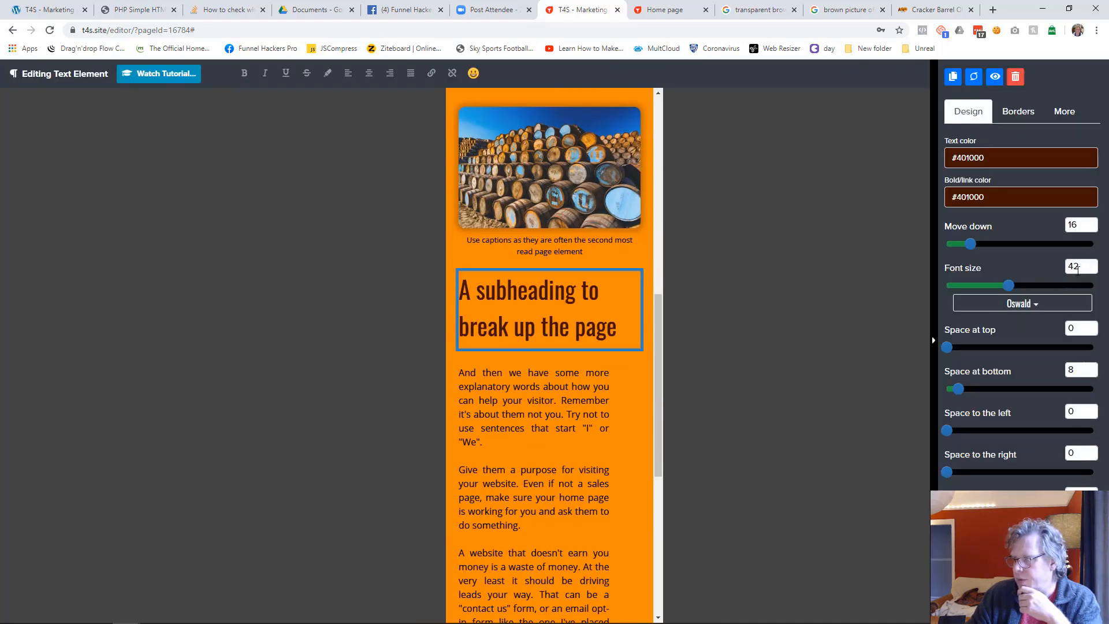
{"action": "double_click", "coordinate": [1077, 267]}
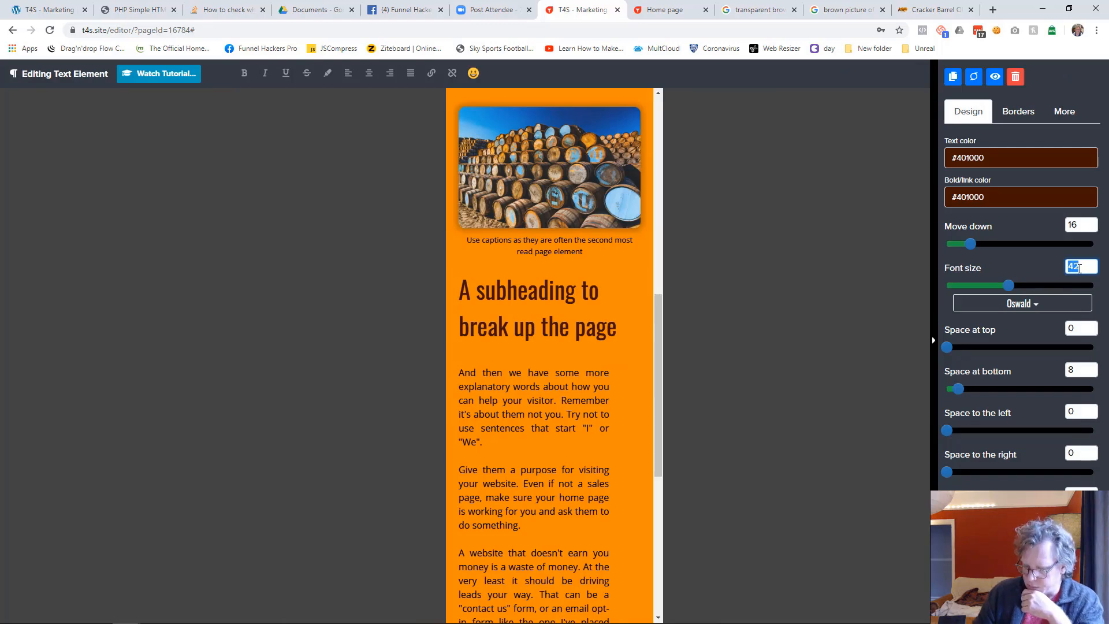
{"action": "type", "text": "32"}
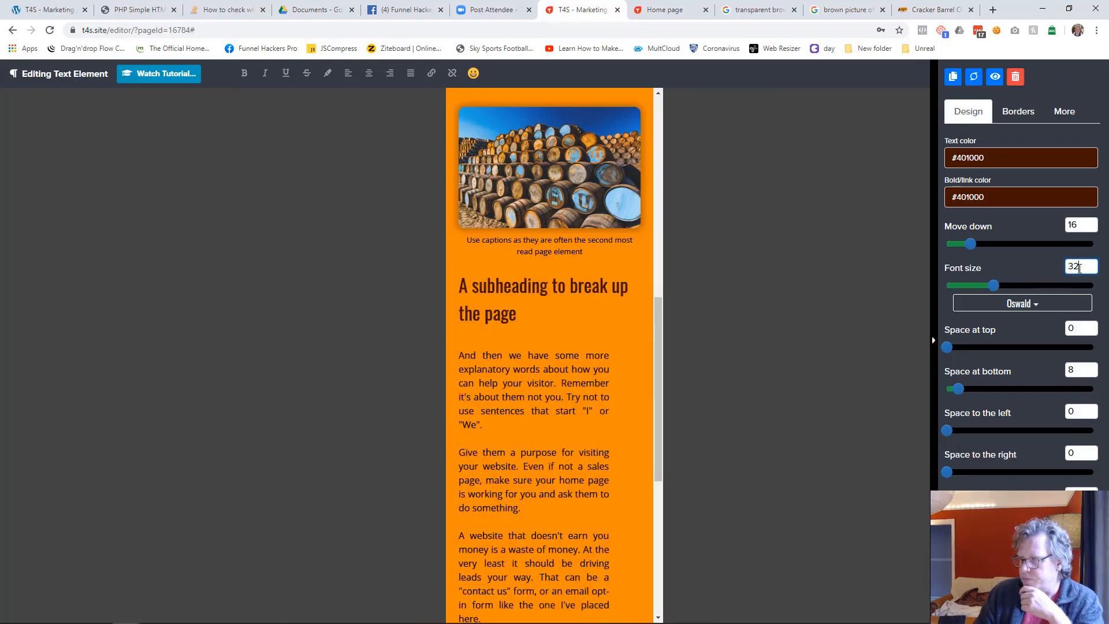
{"action": "key", "text": "BackSpace"}
{"action": "type", "text": "4"}
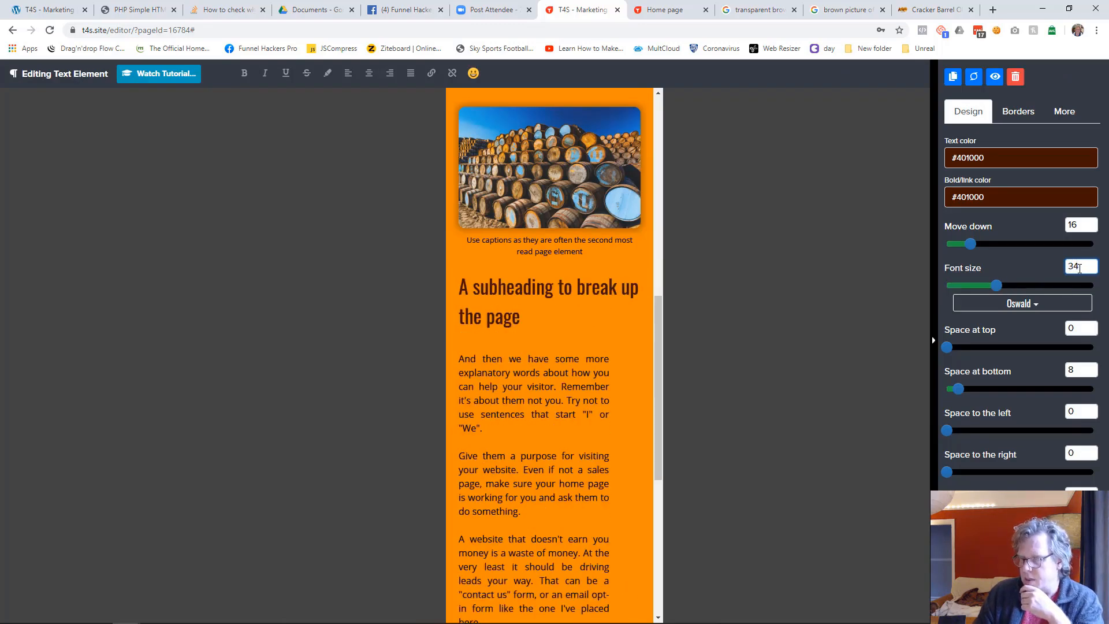
{"action": "left_click", "coordinate": [739, 375]}
Set the space to the right of the text column below the subheading to 0 in mobile view
{"action": "left_click", "coordinate": [617, 360]}
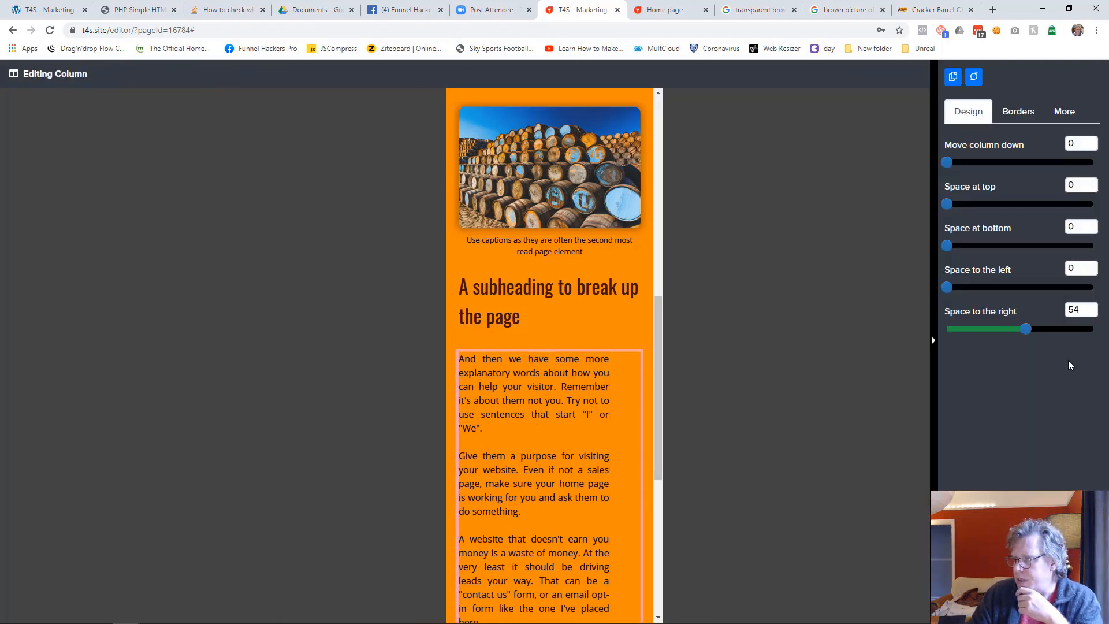
{"action": "left_click_drag", "start_coordinate": [1035, 336], "coordinate": [945, 335]}
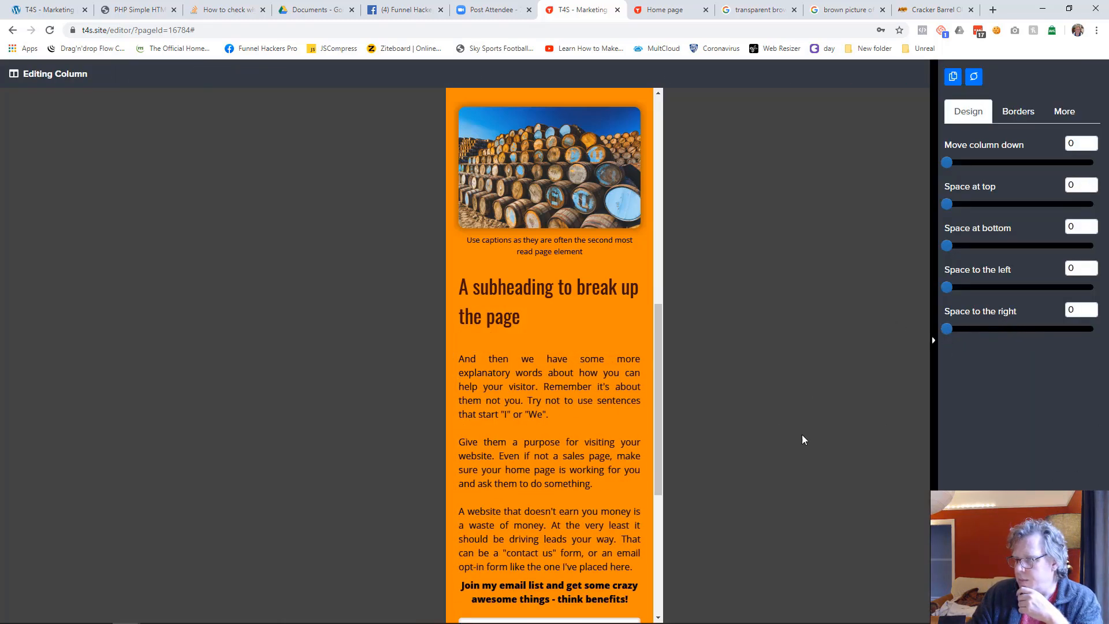
{"action": "left_click", "coordinate": [801, 434]}
Move the "Join my email list" text down by 16 and align it left in mobile view
{"action": "scroll", "coordinate": [620, 457], "scroll_direction": "down", "scroll_amount": 4}
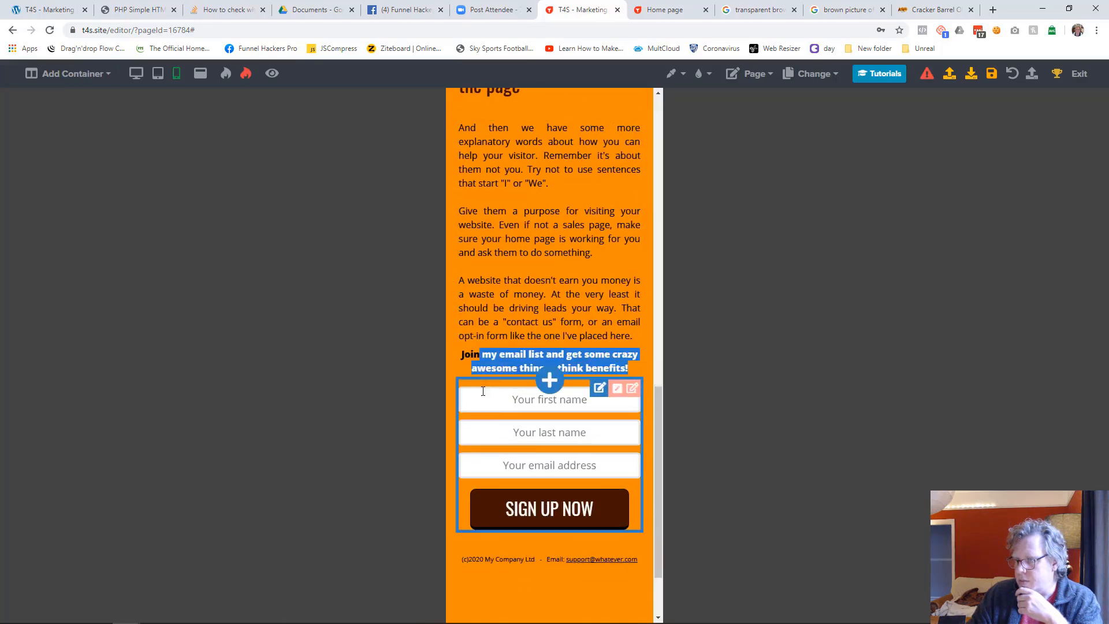
{"action": "left_click", "coordinate": [561, 373]}
{"action": "left_click_drag", "start_coordinate": [952, 247], "coordinate": [965, 250]}
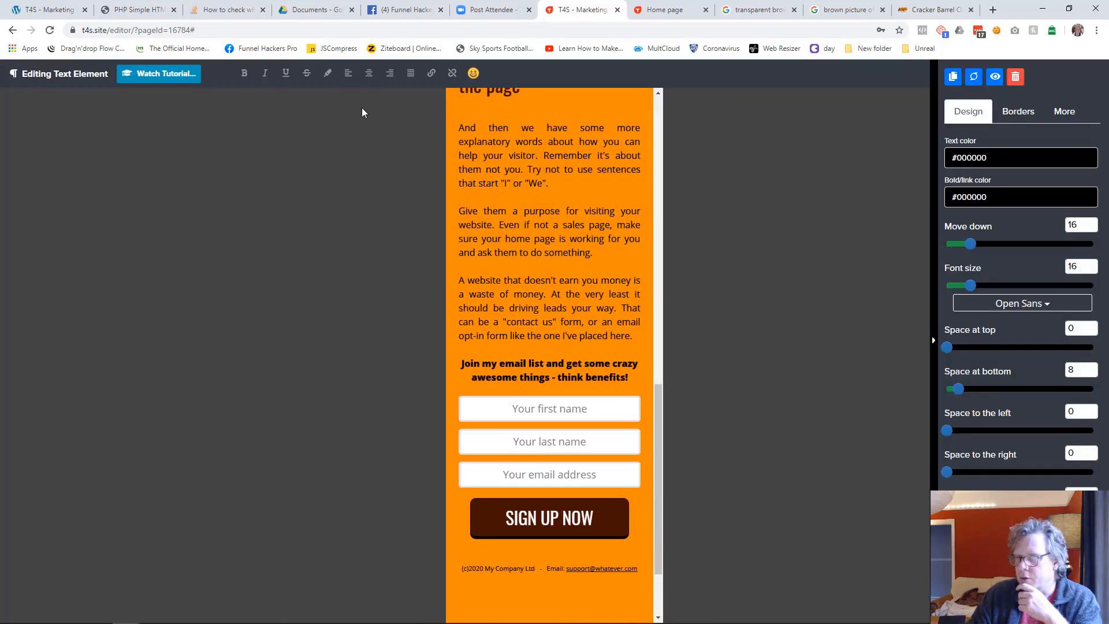
{"action": "left_click", "coordinate": [348, 74]}
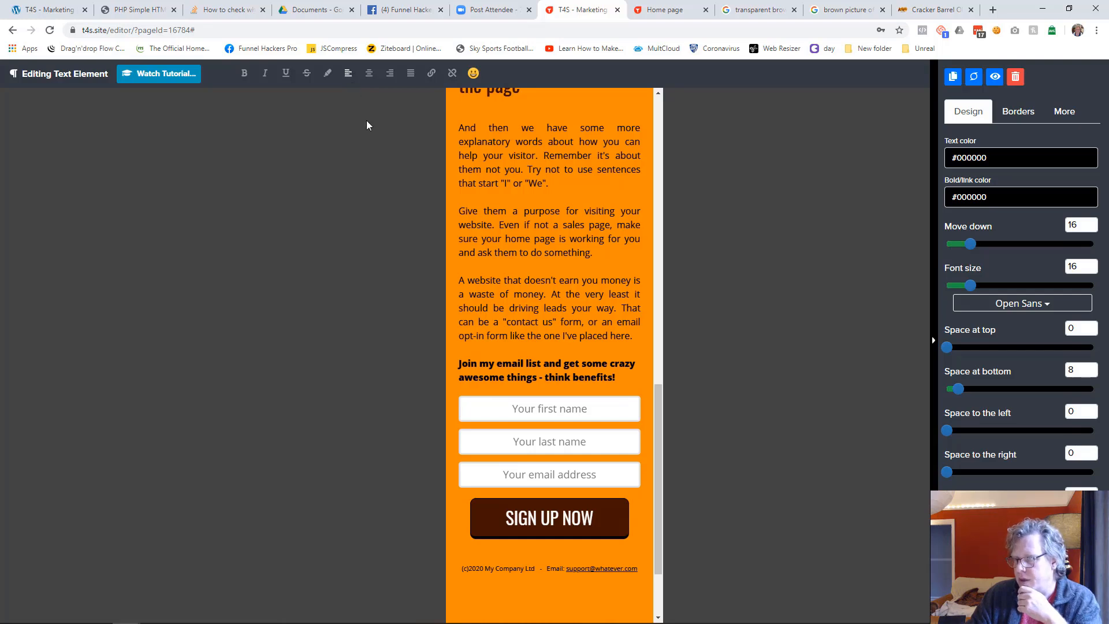
{"action": "left_click", "coordinate": [720, 399]}
Move the email opt-in form down by 16 to separate it from the text above in mobile view
{"action": "scroll", "coordinate": [578, 479], "scroll_direction": "down", "scroll_amount": 2}
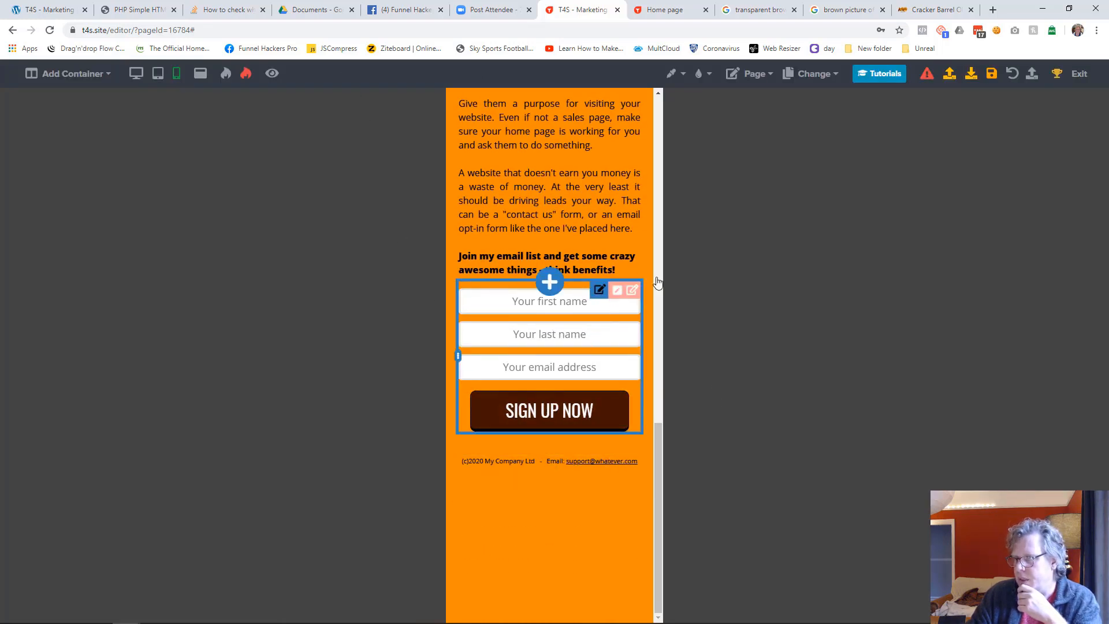
{"action": "left_click", "coordinate": [600, 290]}
{"action": "left_click_drag", "start_coordinate": [951, 202], "coordinate": [968, 200]}
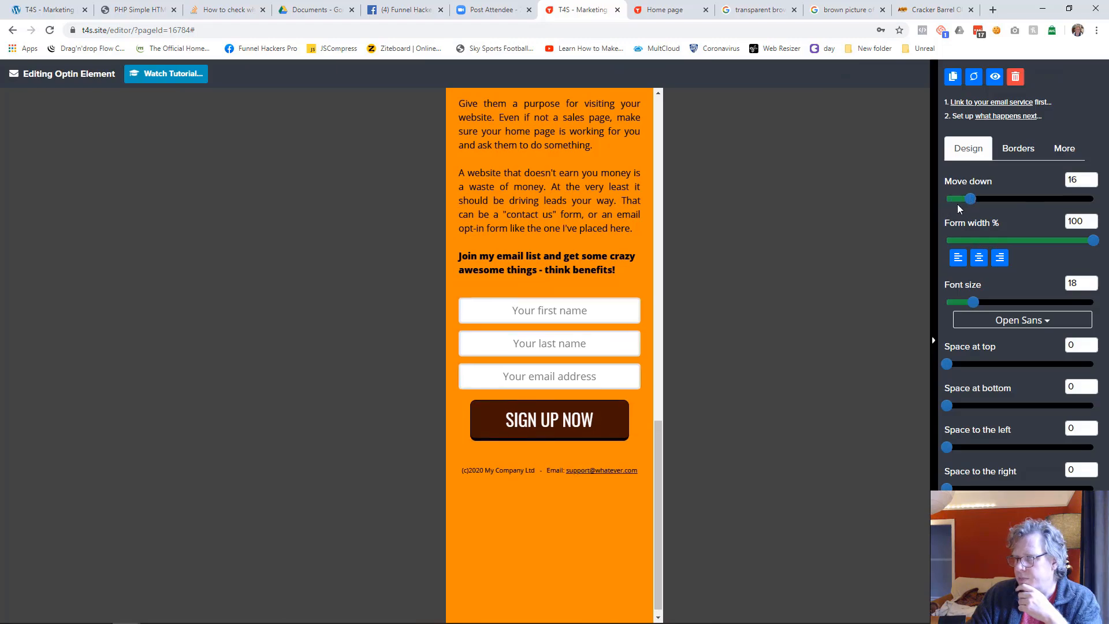
{"action": "left_click", "coordinate": [820, 378]}
In tablet view, narrow the text column below the subheading so the opt-in form column becomes wider
{"action": "scroll", "coordinate": [610, 341], "scroll_direction": "up", "scroll_amount": 12}
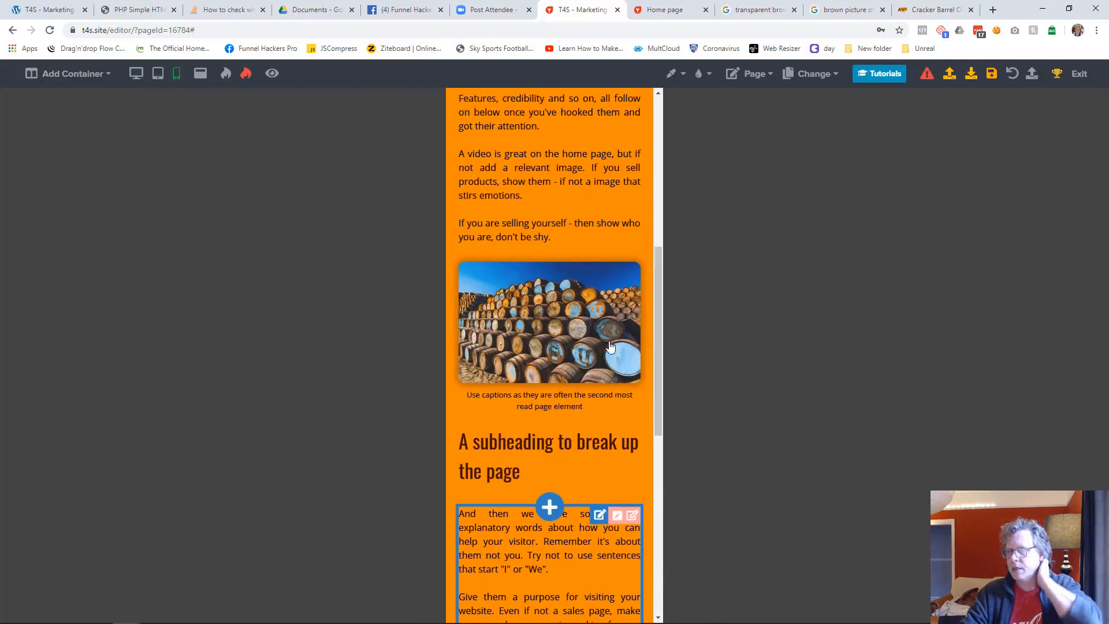
{"action": "scroll", "coordinate": [609, 346], "scroll_direction": "down", "scroll_amount": 3}
{"action": "scroll", "coordinate": [609, 345], "scroll_direction": "up", "scroll_amount": 10}
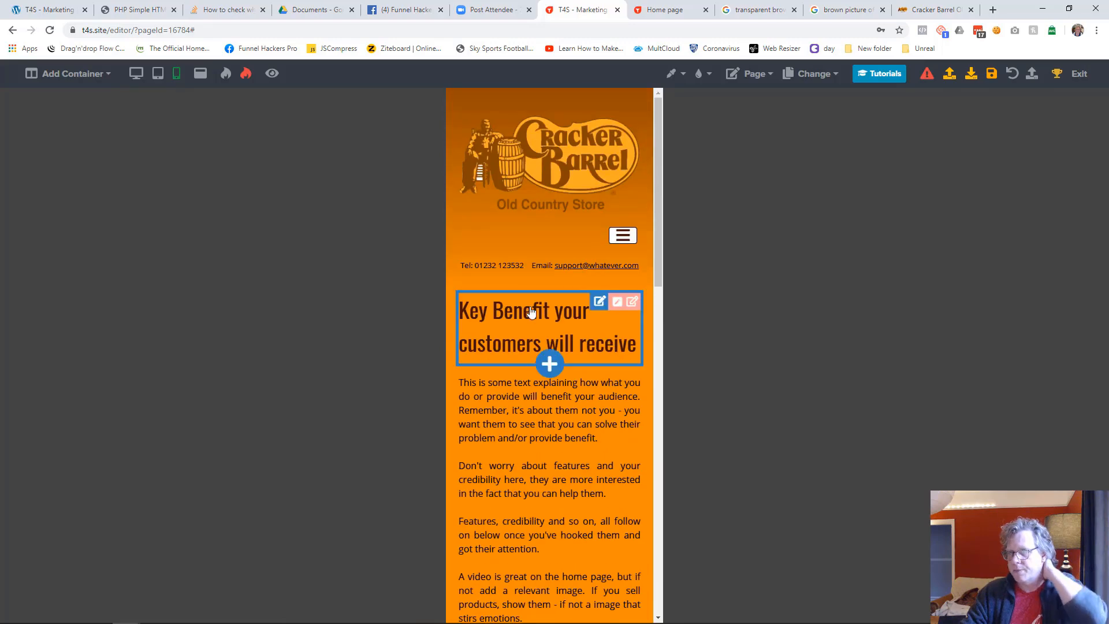
{"action": "left_click", "coordinate": [157, 73]}
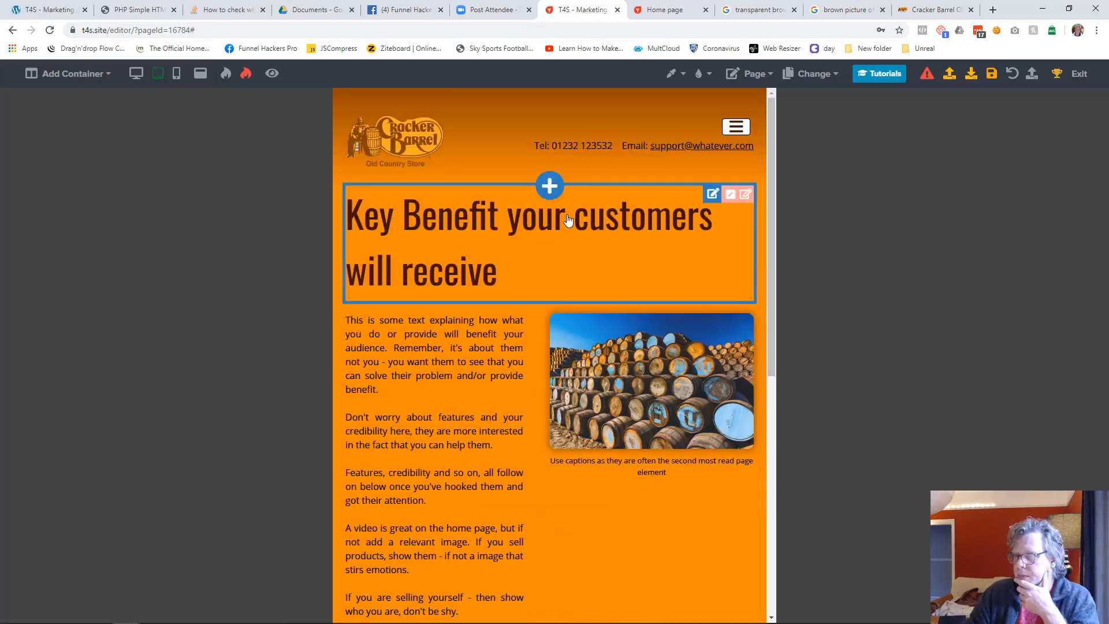
{"action": "scroll", "coordinate": [491, 231], "scroll_direction": "down", "scroll_amount": 8}
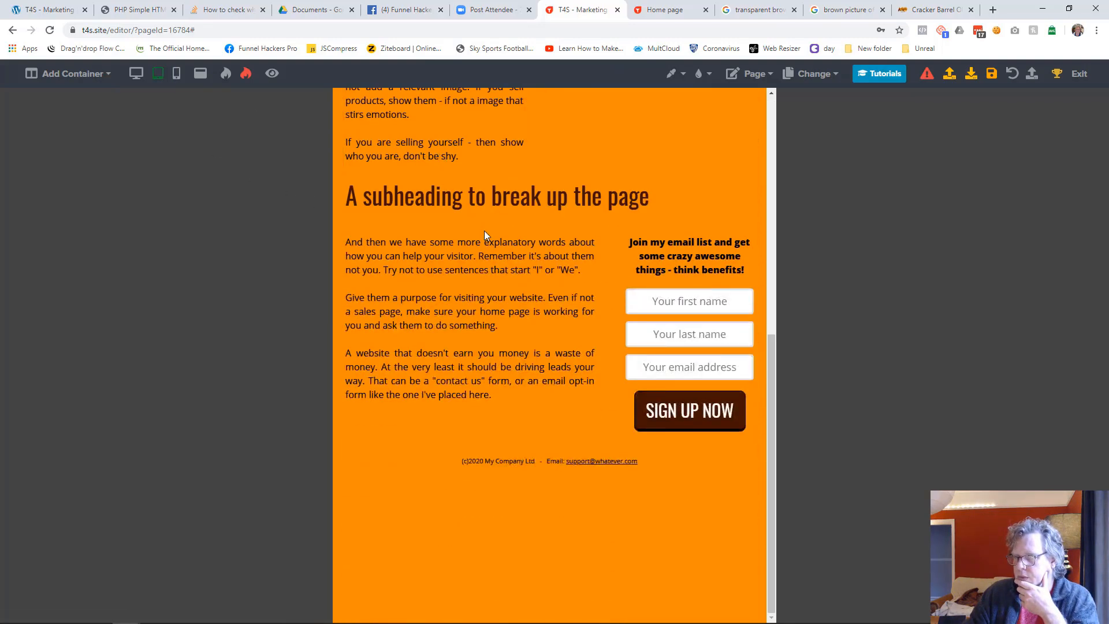
{"action": "left_click", "coordinate": [136, 77]}
{"action": "left_click", "coordinate": [156, 80]}
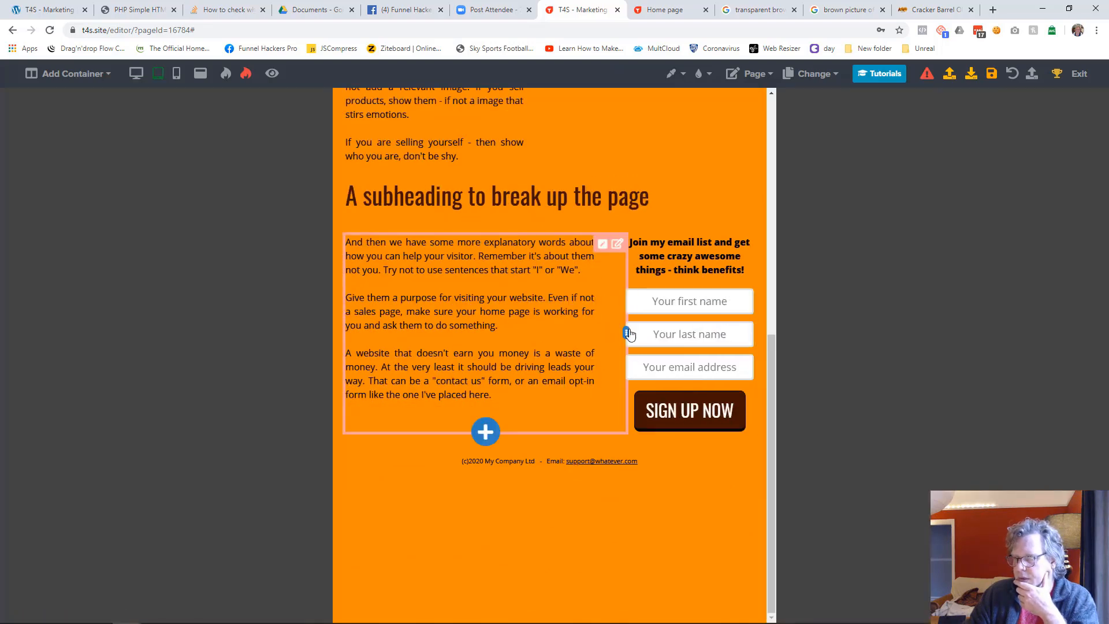
{"action": "left_click_drag", "start_coordinate": [630, 333], "coordinate": [530, 337]}
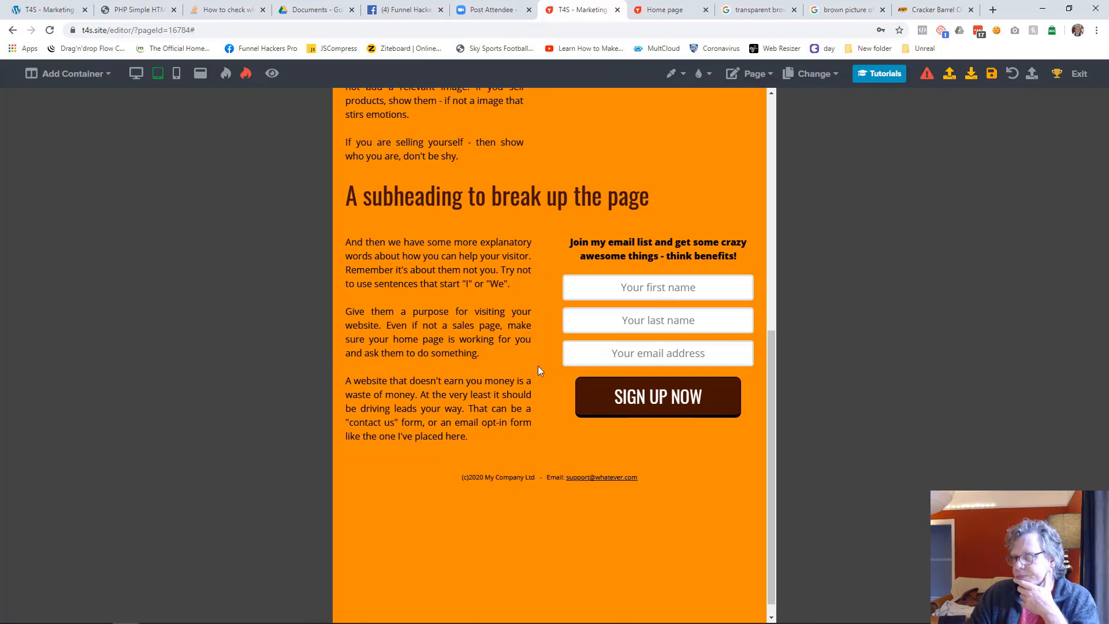
Widen the introductory text column in tablet view, making the barrels image column narrower
{"action": "scroll", "coordinate": [476, 310], "scroll_direction": "up", "scroll_amount": 8}
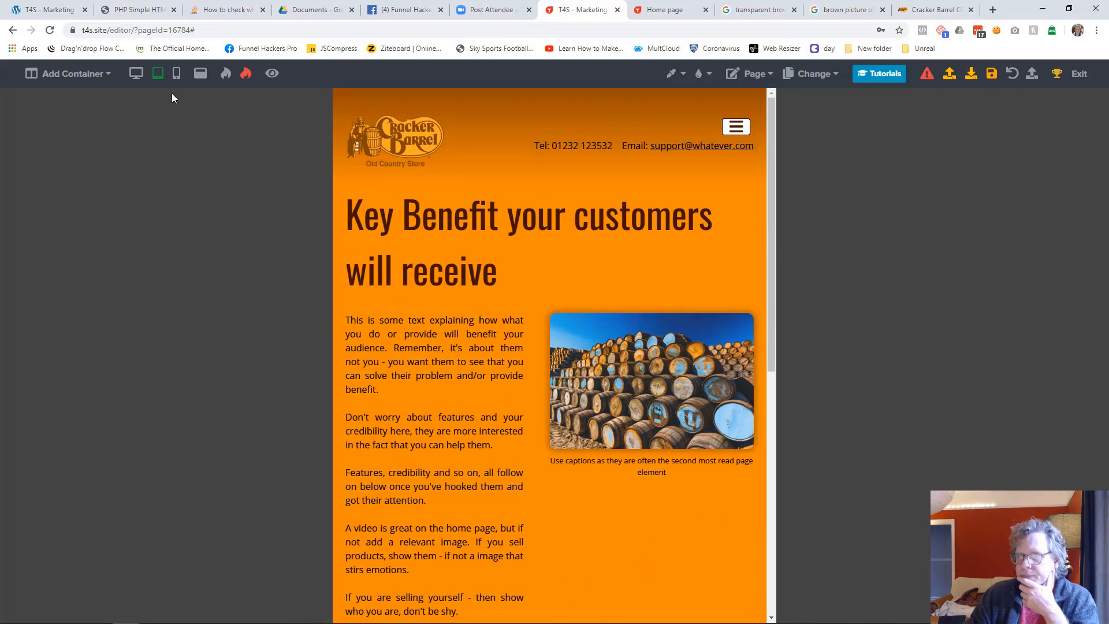
{"action": "left_click_drag", "start_coordinate": [548, 386], "coordinate": [646, 369]}
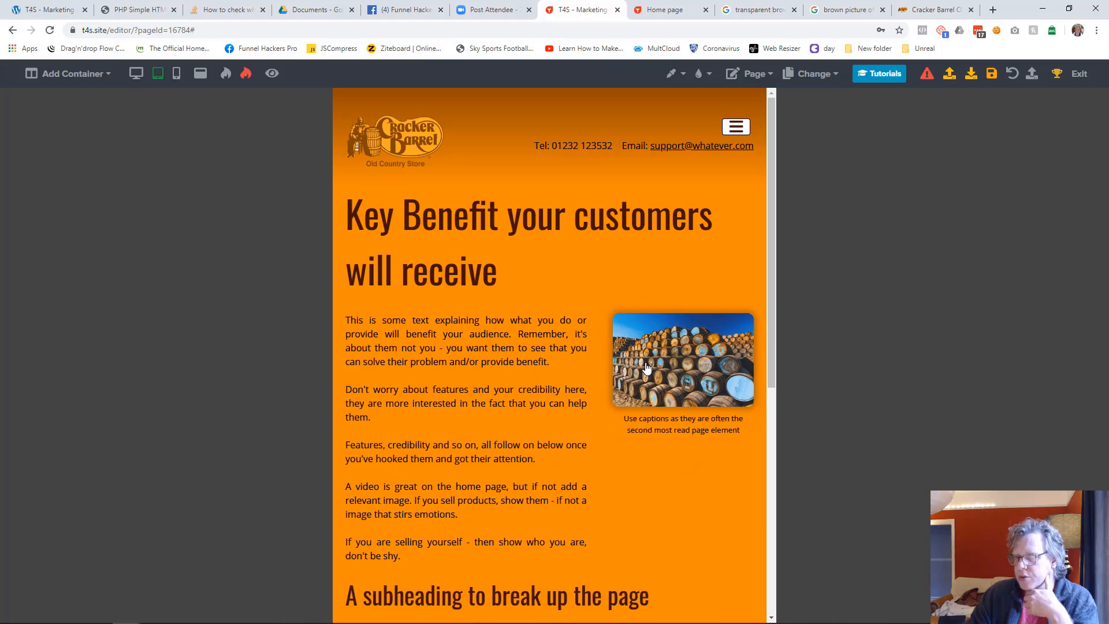
{"action": "scroll", "coordinate": [574, 407], "scroll_direction": "down", "scroll_amount": 5}
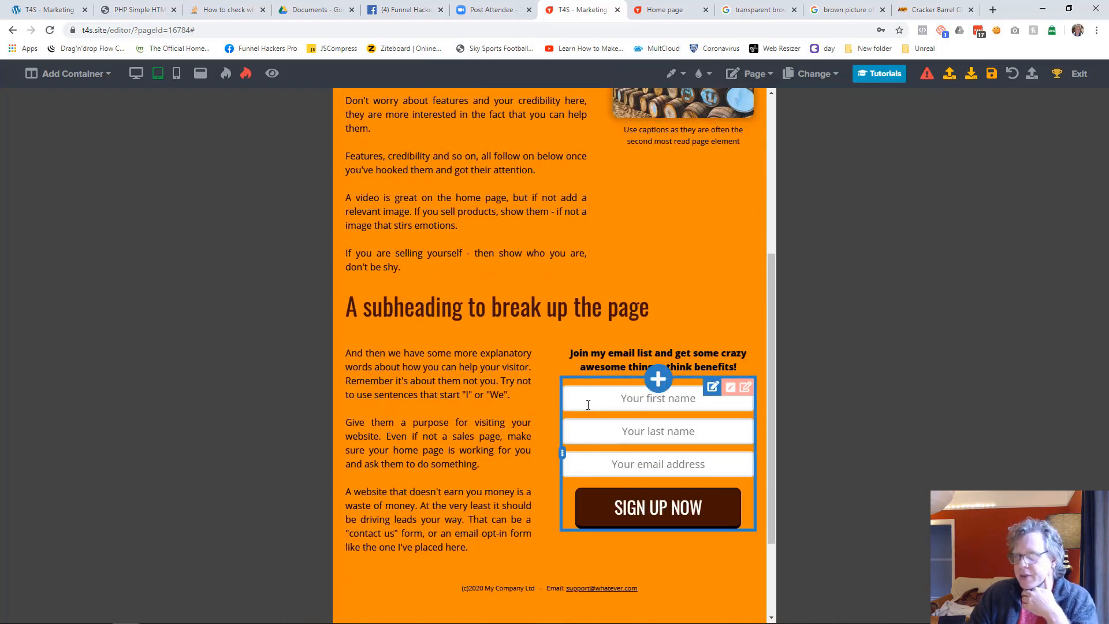
Switch to desktop view and check the settings of the barrels image and its column
{"action": "left_click", "coordinate": [136, 73]}
{"action": "scroll", "coordinate": [571, 346], "scroll_direction": "up", "scroll_amount": 5}
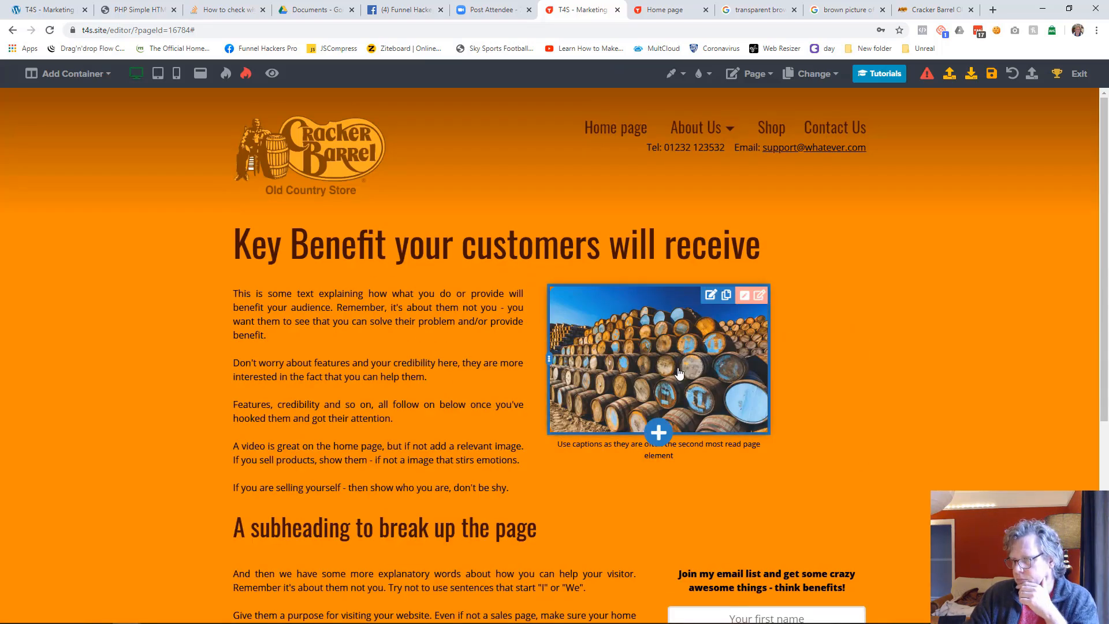
{"action": "left_click", "coordinate": [710, 373]}
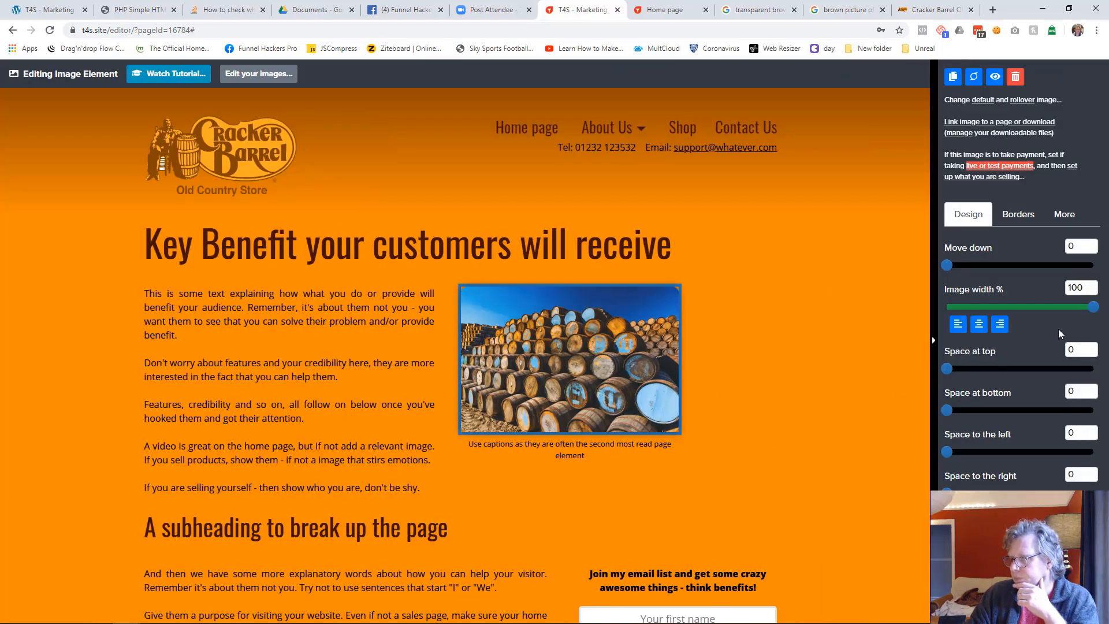
{"action": "left_click", "coordinate": [777, 389]}
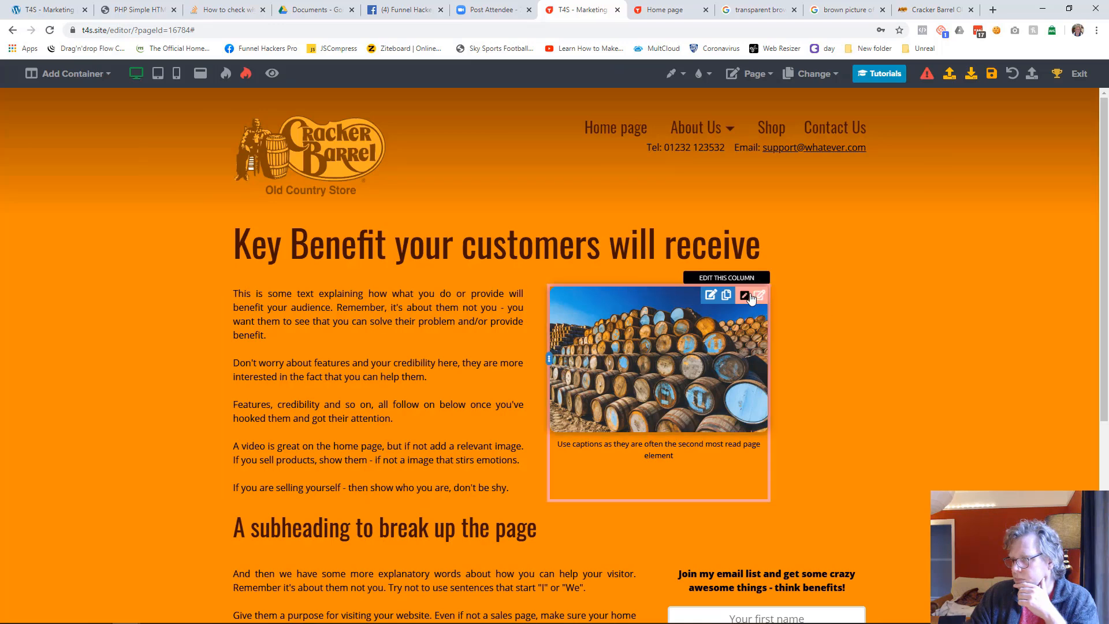
{"action": "left_click", "coordinate": [748, 294]}
{"action": "left_click", "coordinate": [806, 321]}
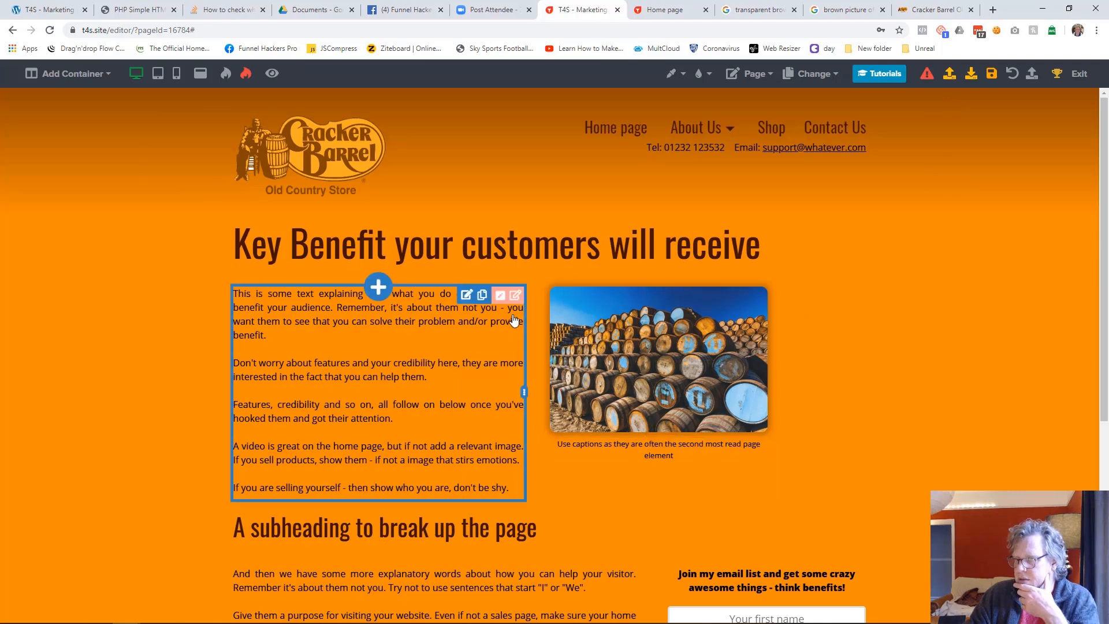
Try a right space of 0 and a different left space on the container around the barrels image, then restore both to 22
{"action": "left_click", "coordinate": [759, 297]}
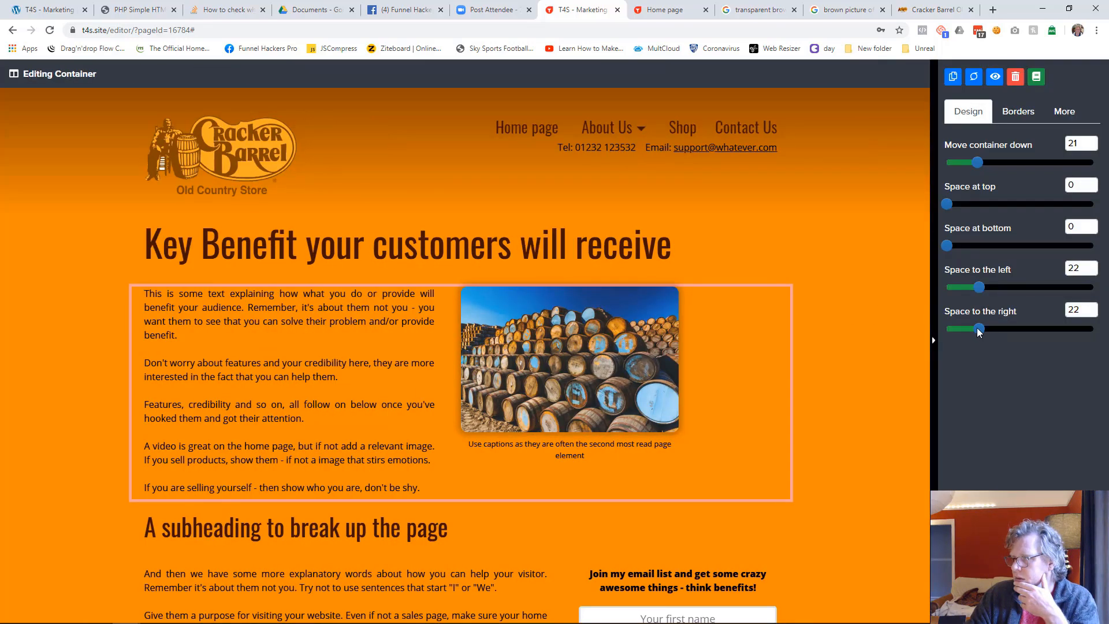
{"action": "left_click_drag", "start_coordinate": [975, 328], "coordinate": [946, 326]}
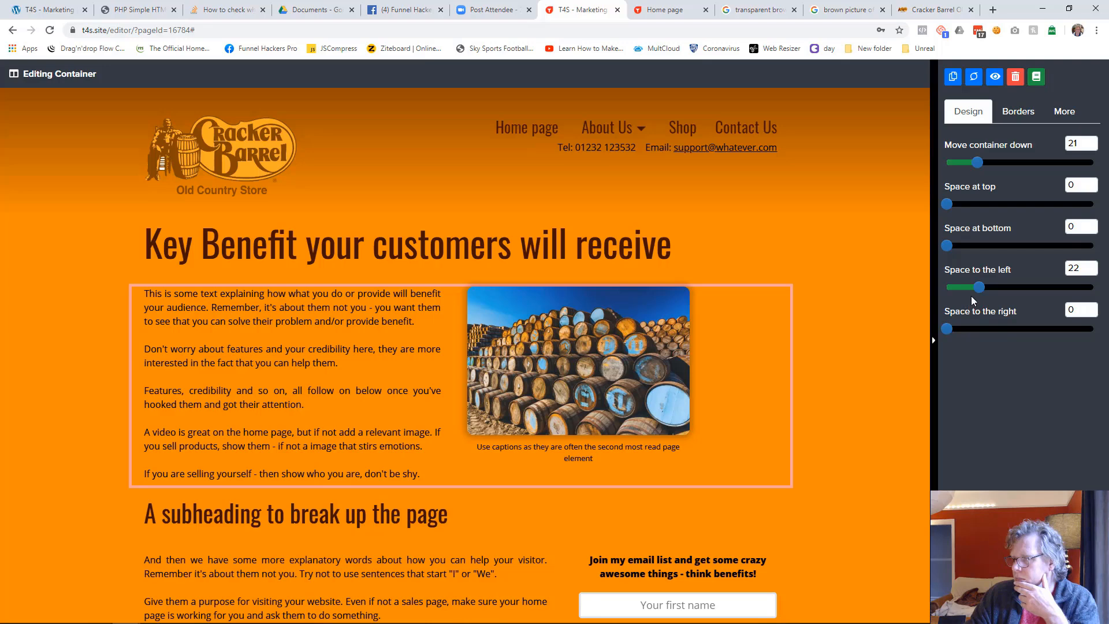
{"action": "left_click_drag", "start_coordinate": [978, 287], "coordinate": [1003, 287]}
{"action": "double_click", "coordinate": [1074, 268]}
{"action": "type", "text": "2222"}
{"action": "left_click", "coordinate": [868, 362]}
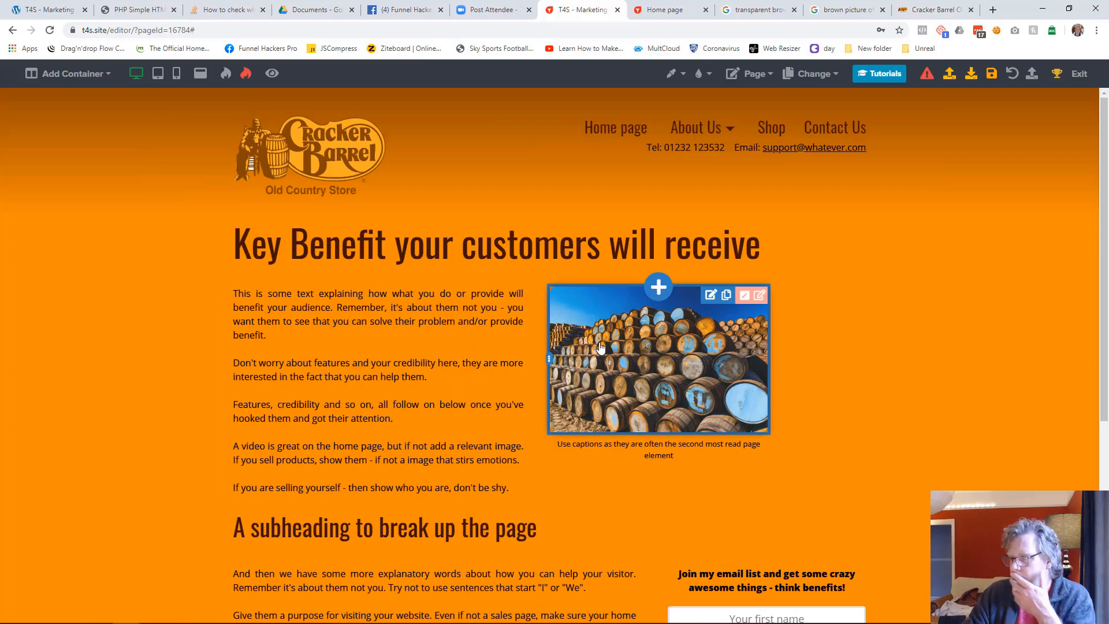
Try to enlarge the barrels image through its image width setting
{"action": "left_click", "coordinate": [599, 347]}
{"action": "left_click_drag", "start_coordinate": [1039, 307], "coordinate": [1107, 306]}
{"action": "left_click", "coordinate": [768, 373]}
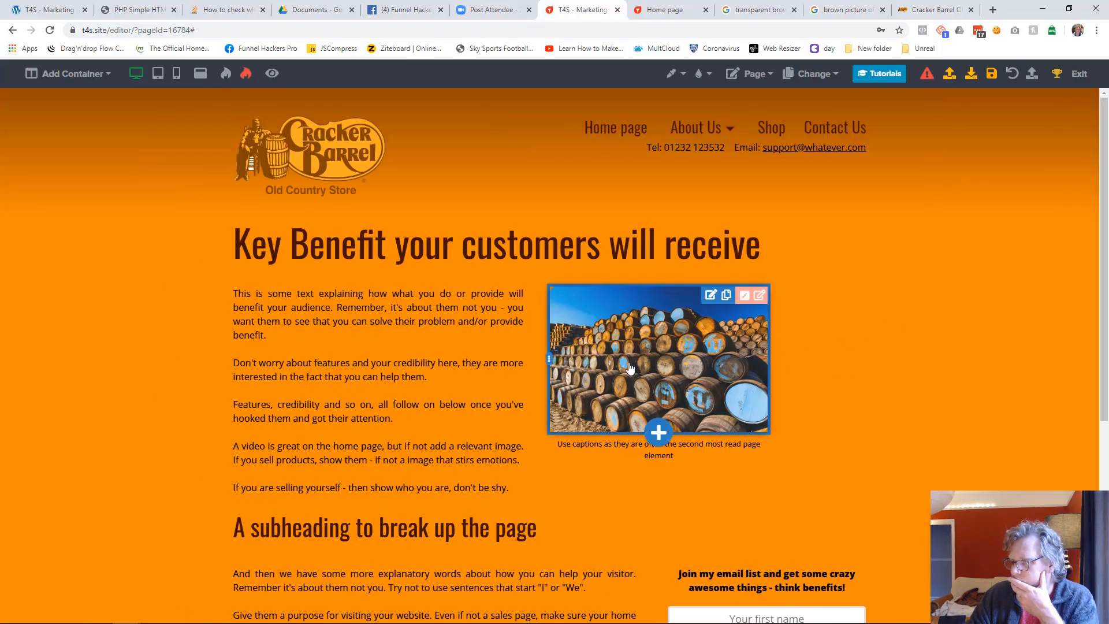
{"action": "left_click", "coordinate": [561, 368]}
{"action": "left_click", "coordinate": [420, 399]}
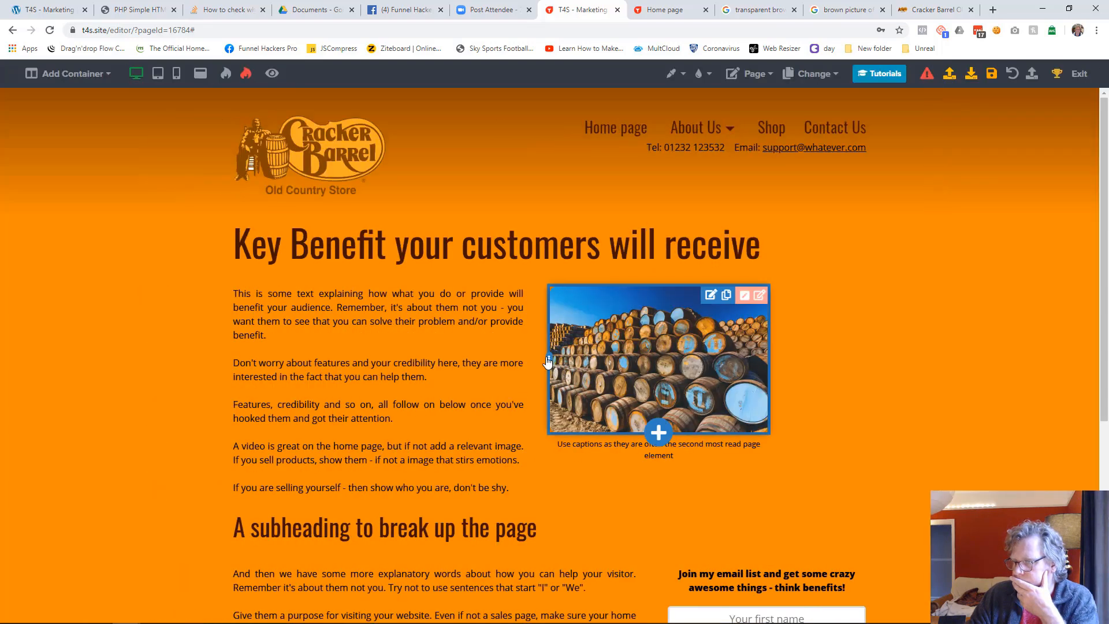
Widen the barrels image column in desktop view until it lines up with the end of the header menu, and save the page
{"action": "left_click_drag", "start_coordinate": [549, 362], "coordinate": [468, 365]}
{"action": "scroll", "coordinate": [942, 396], "scroll_direction": "down", "scroll_amount": 2}
{"action": "scroll", "coordinate": [942, 396], "scroll_direction": "up", "scroll_amount": 2}
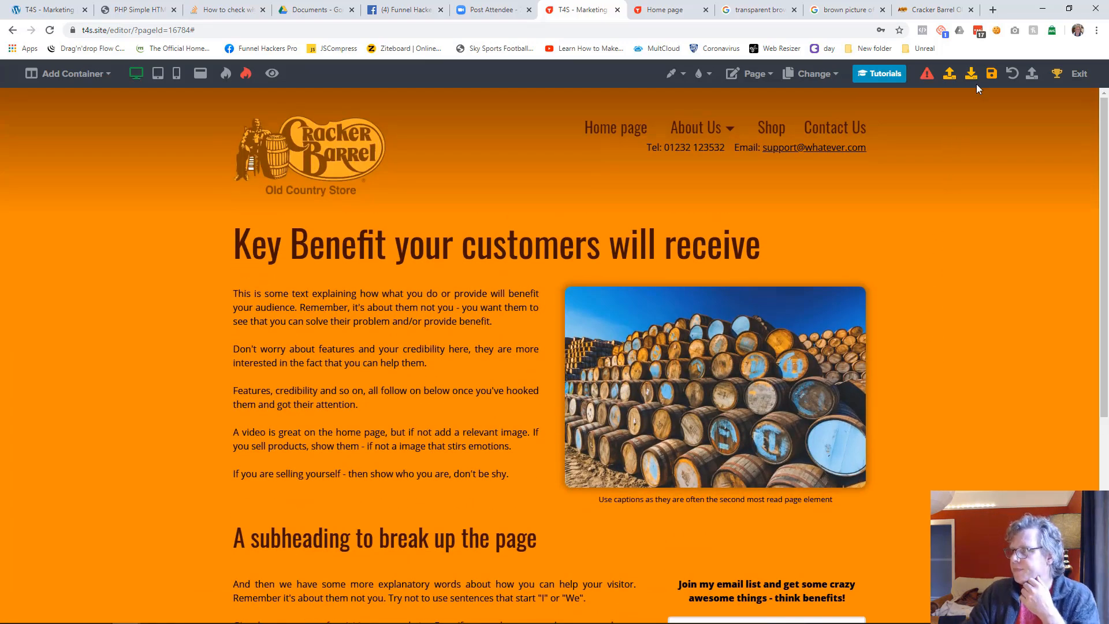
{"action": "left_click", "coordinate": [991, 74]}
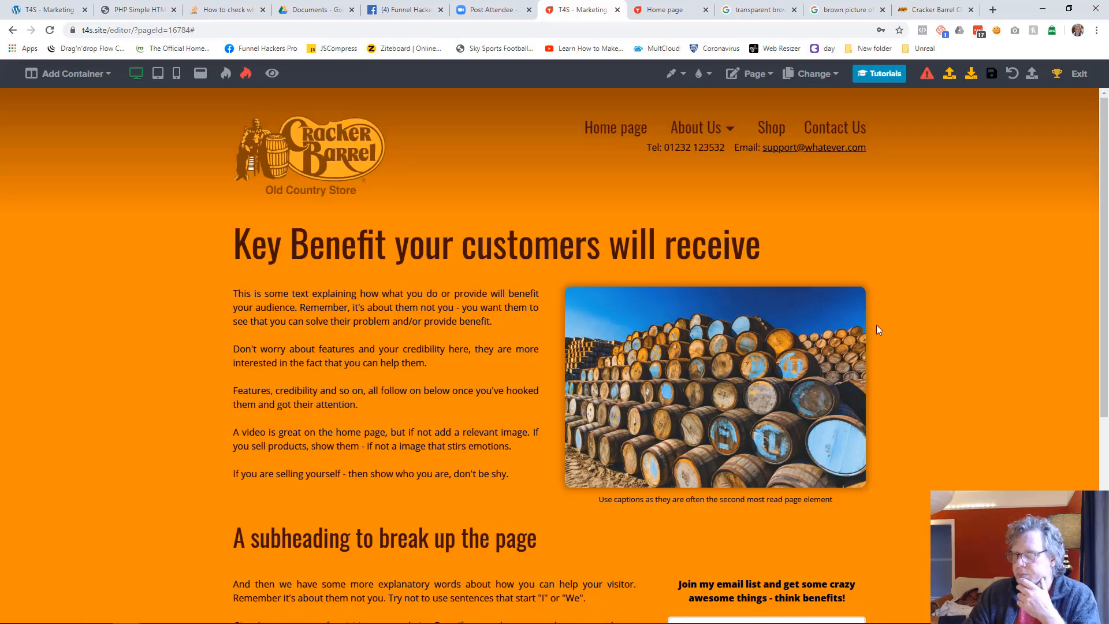
Make the first paragraph of the introductory text bold and save the page
{"action": "left_click", "coordinate": [500, 321]}
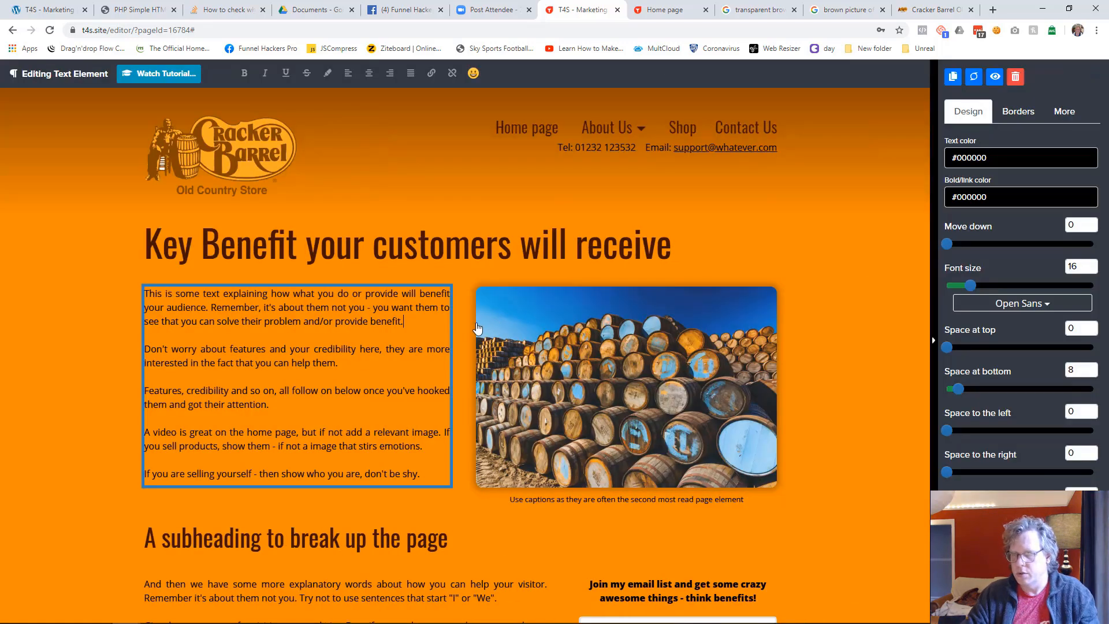
{"action": "key", "text": "shift+Up"}
{"action": "key", "text": "shift+Up"}
{"action": "key", "text": "shift+Home"}
{"action": "key", "text": "ctrl+c"}
{"action": "key", "text": "ctrl+b"}
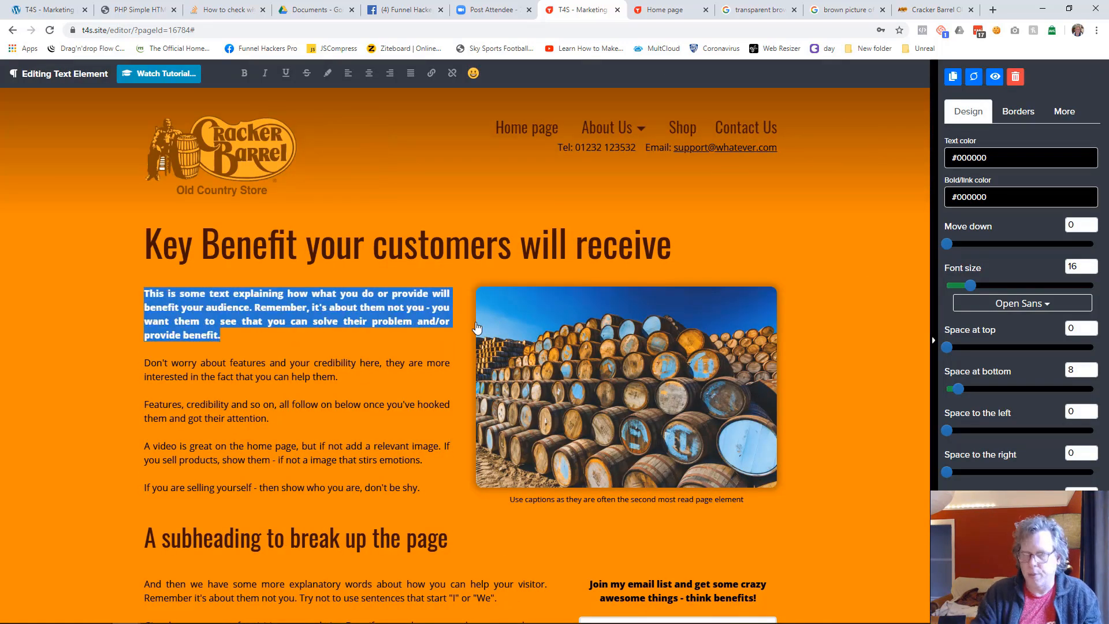
{"action": "left_click", "coordinate": [829, 384]}
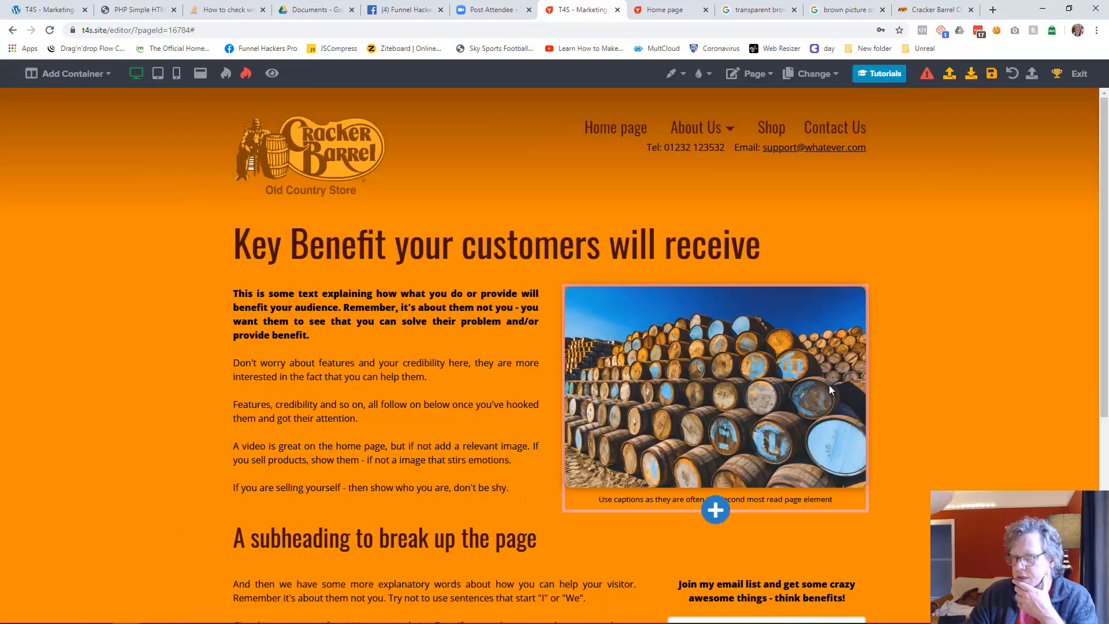
{"action": "left_click", "coordinate": [989, 75]}
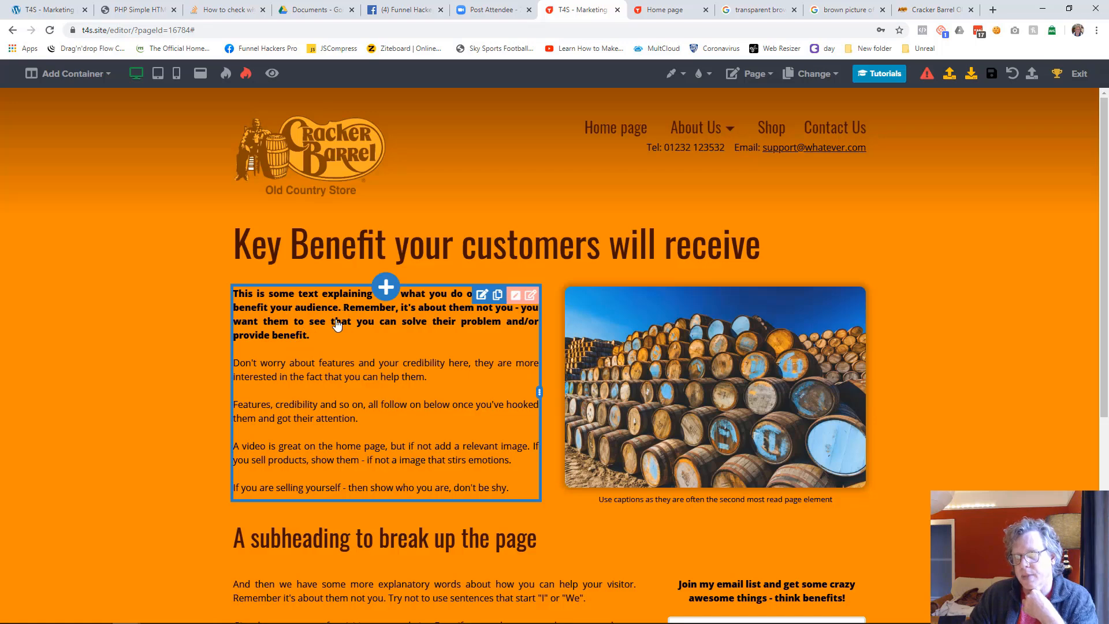
Cut the bold opening paragraph and the blank line beneath it out of the introductory text beside the barrels image
{"action": "left_click", "coordinate": [317, 341]}
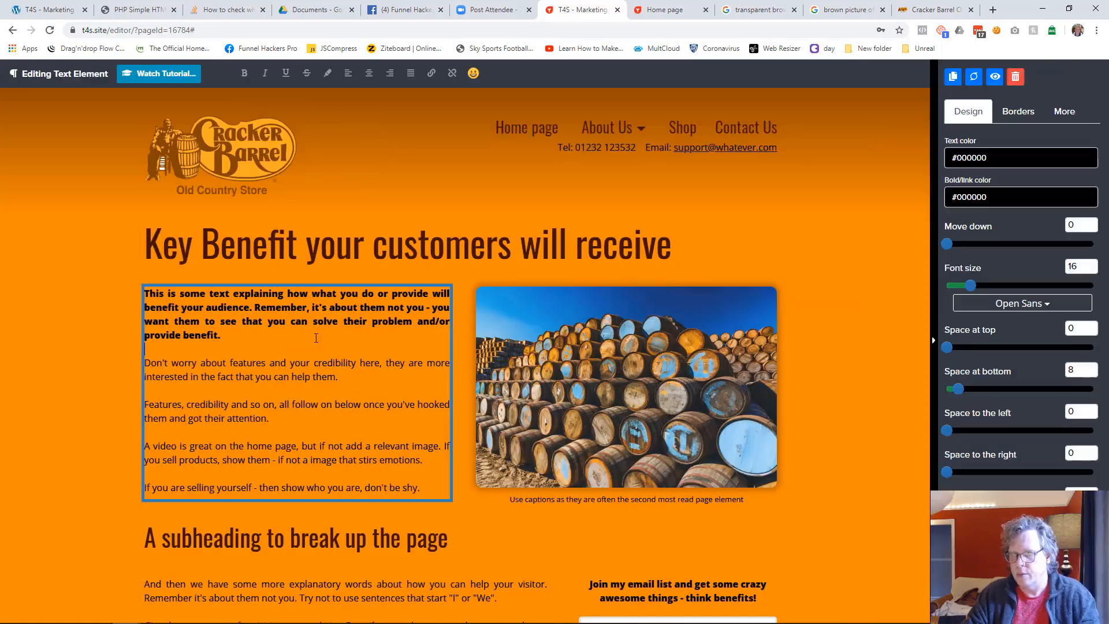
{"action": "left_click_drag", "start_coordinate": [221, 335], "coordinate": [149, 295]}
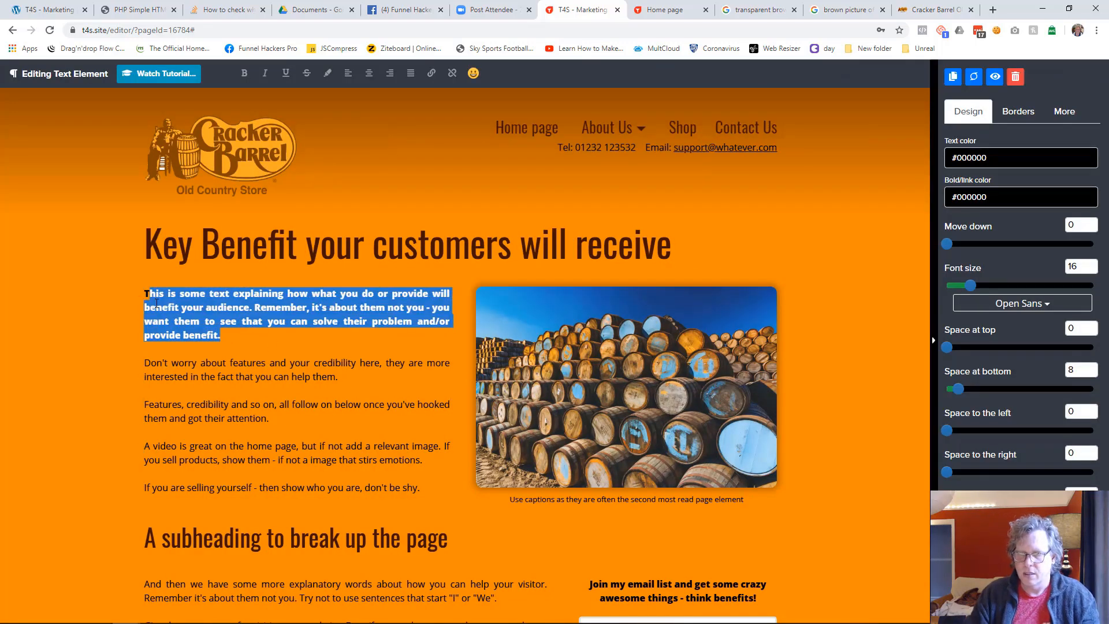
{"action": "key", "text": "Delete"}
{"action": "key", "text": "Delete"}
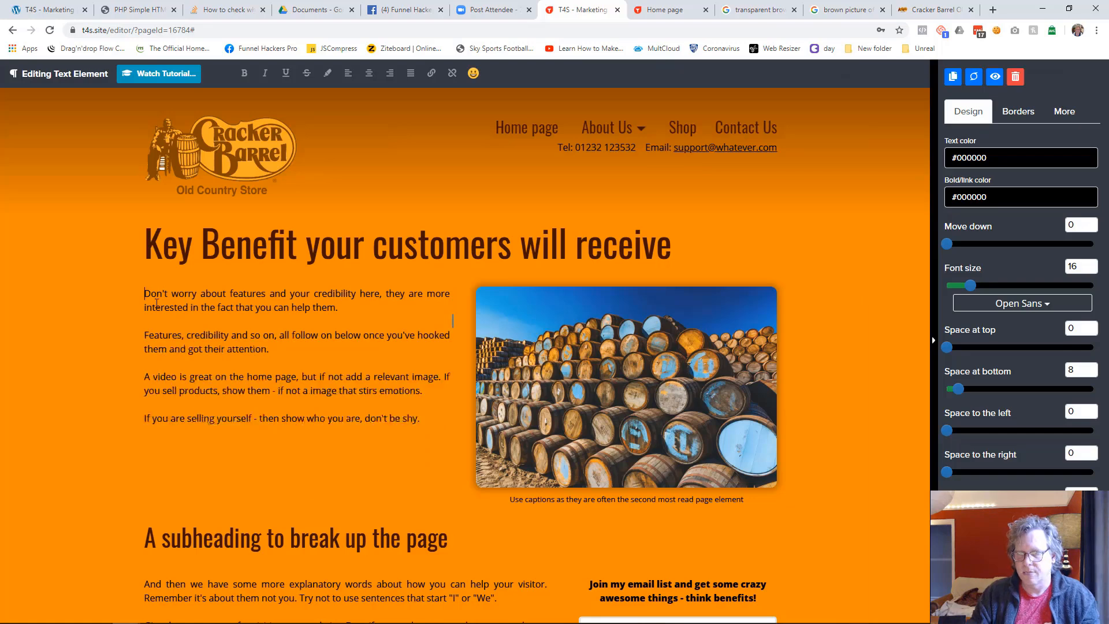
{"action": "left_click", "coordinate": [107, 339]}
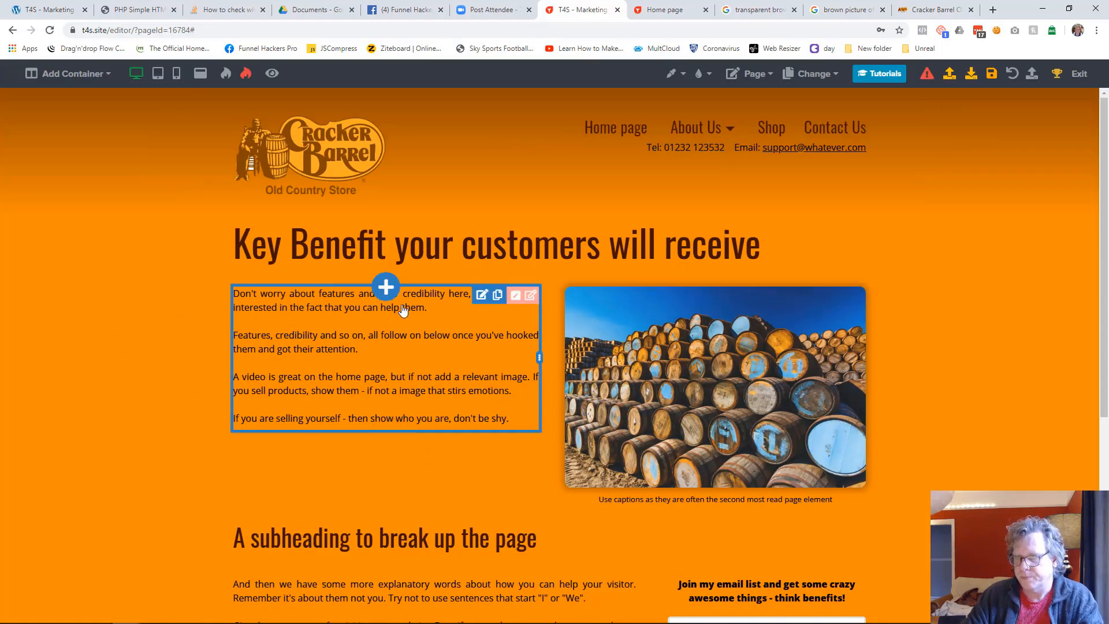
Add a new paragraph element, move it above the introductory text, and paste the removed opening paragraph into it
{"action": "left_click", "coordinate": [387, 287]}
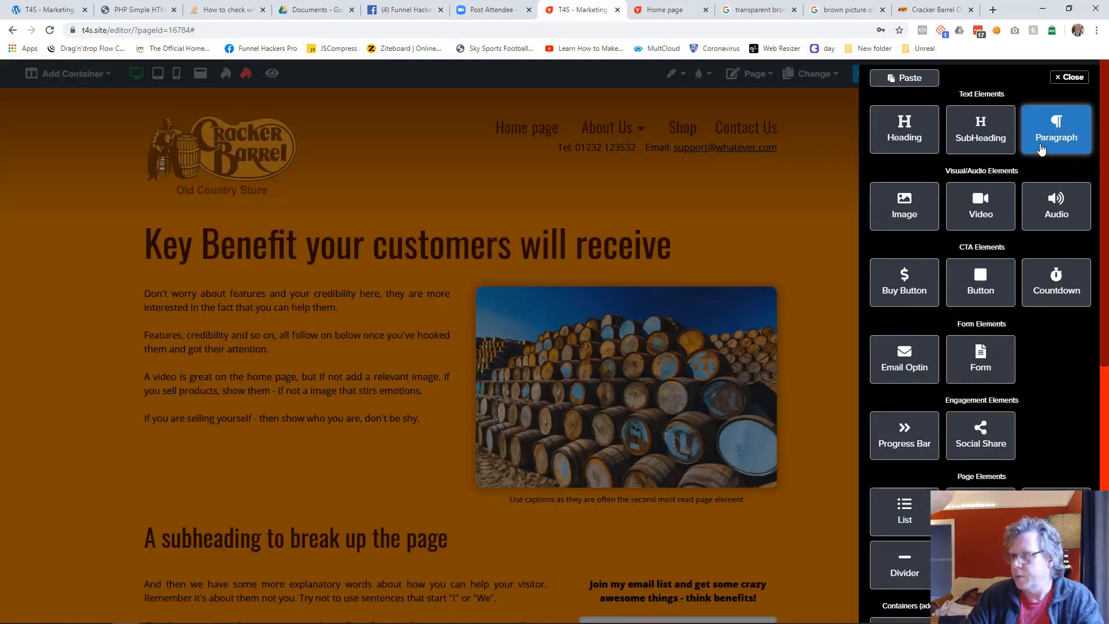
{"action": "left_click", "coordinate": [878, 243]}
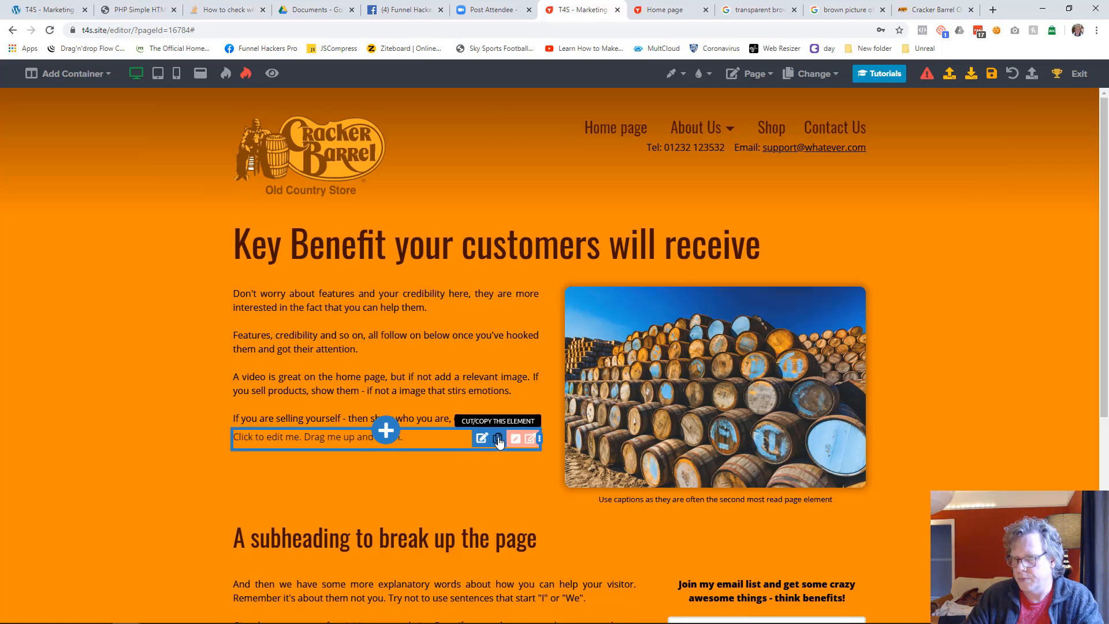
{"action": "left_click", "coordinate": [903, 607]}
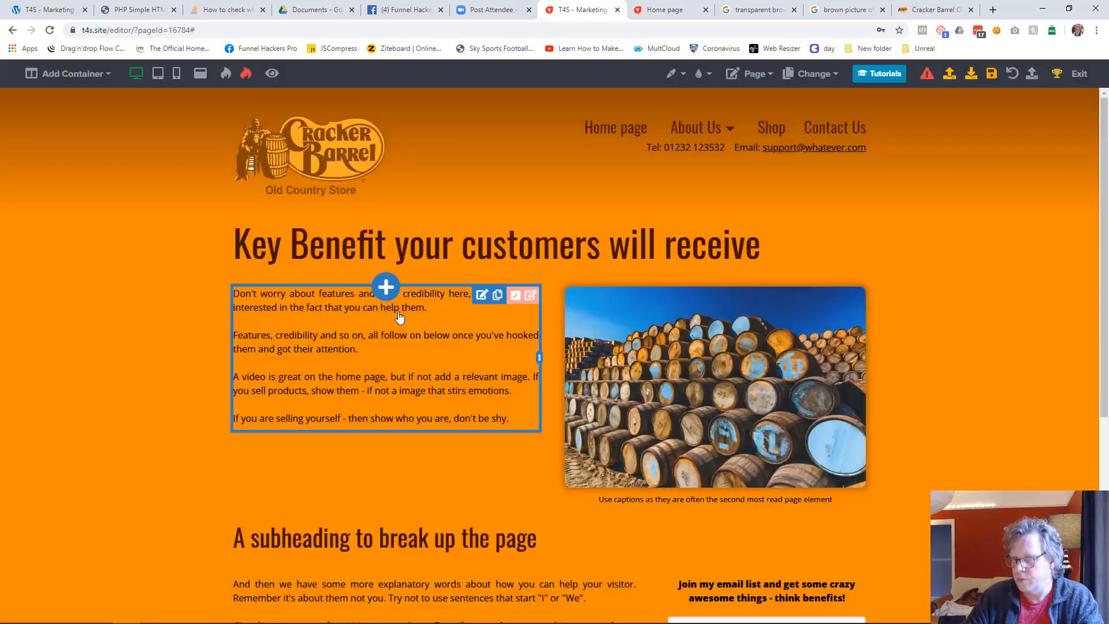
{"action": "left_click", "coordinate": [386, 287]}
{"action": "left_click", "coordinate": [896, 85]}
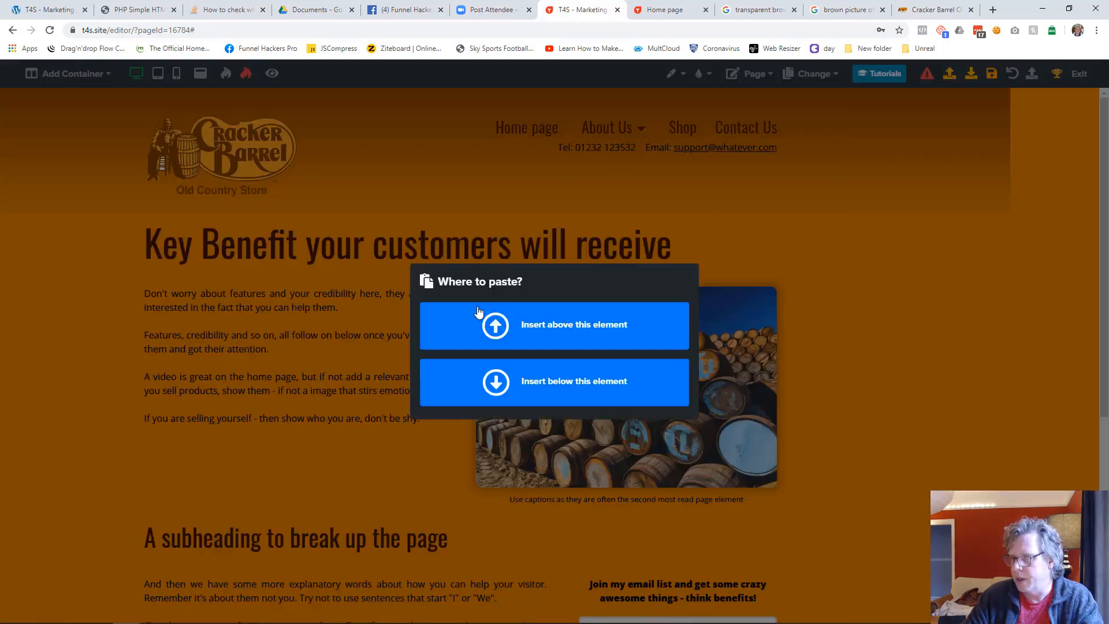
{"action": "left_click", "coordinate": [500, 324]}
{"action": "left_click", "coordinate": [283, 297]}
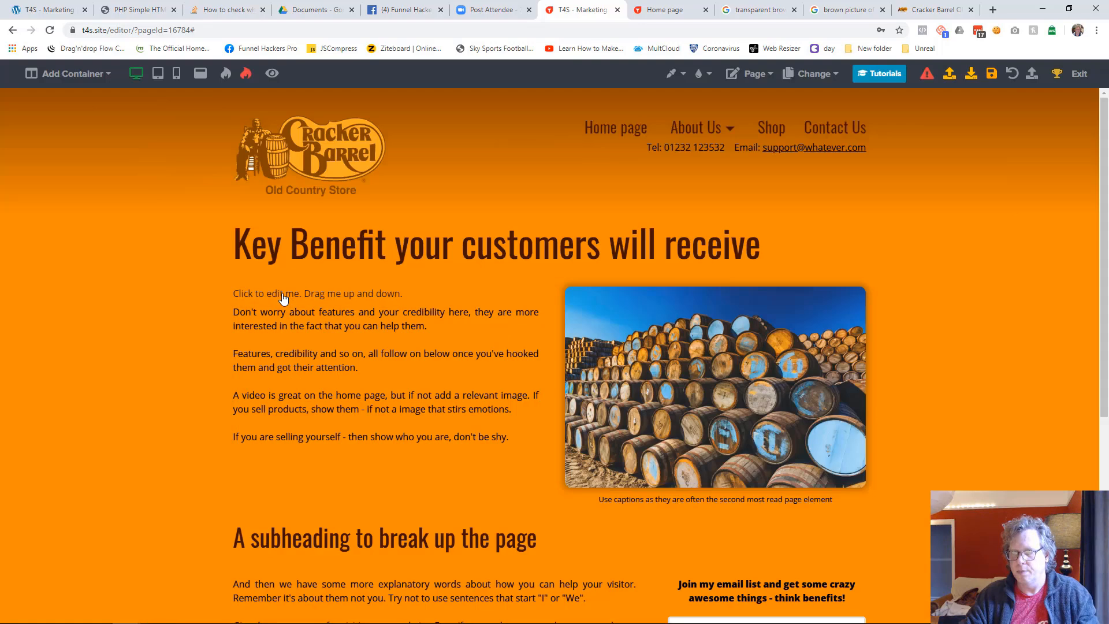
{"action": "key", "text": "ctrl+v"}
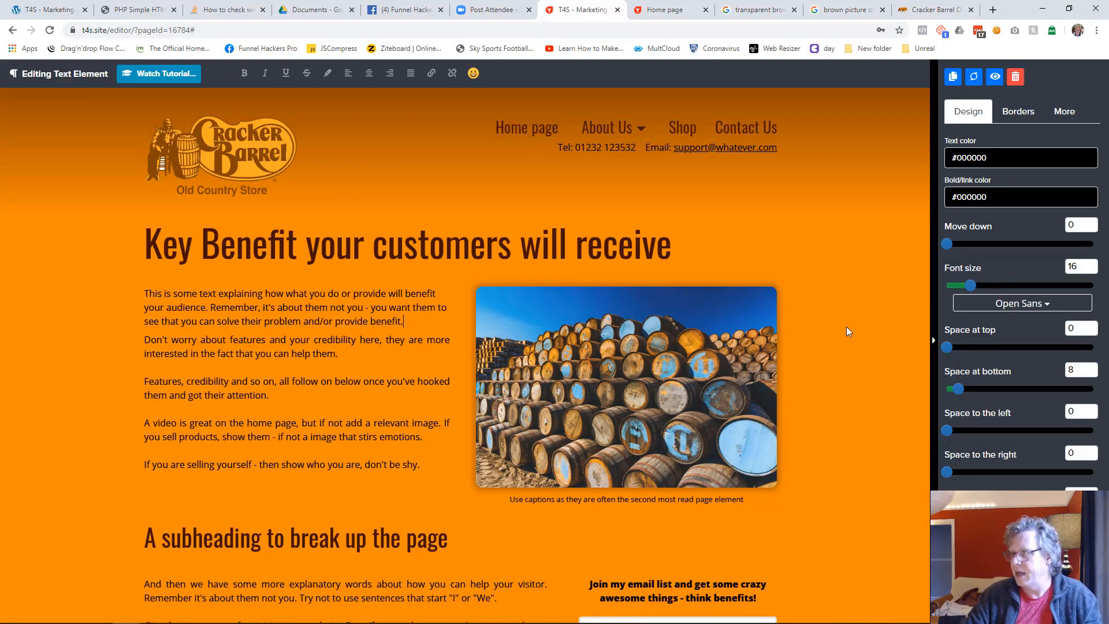
Set the new opening paragraph's font size to 20 and make all its text bold
{"action": "left_click_drag", "start_coordinate": [978, 292], "coordinate": [978, 290]}
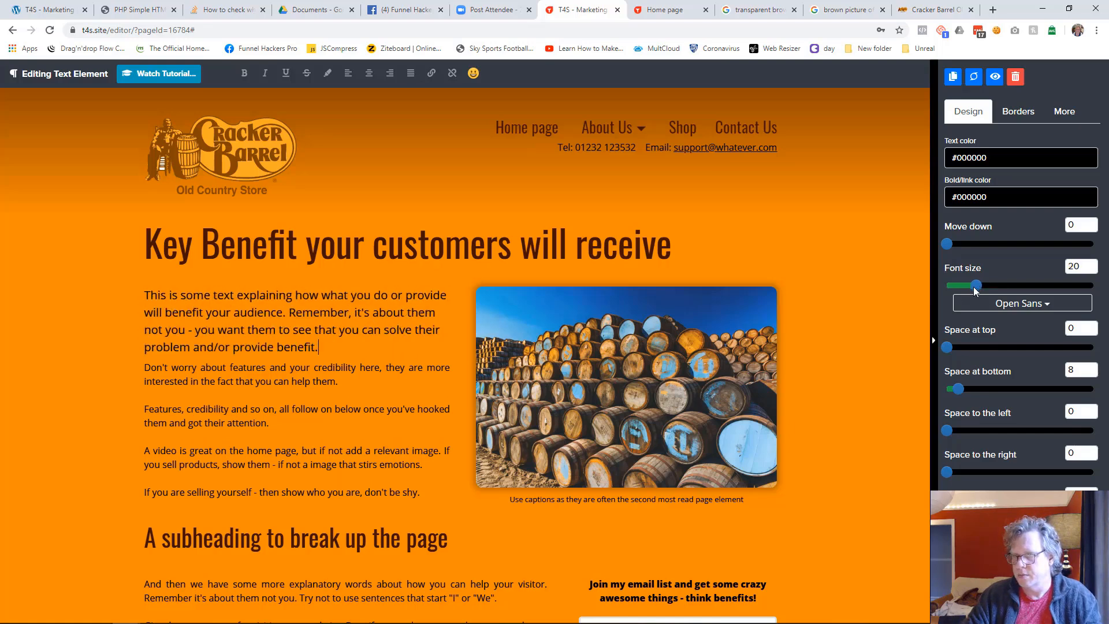
{"action": "left_click_drag", "start_coordinate": [325, 349], "coordinate": [136, 301]}
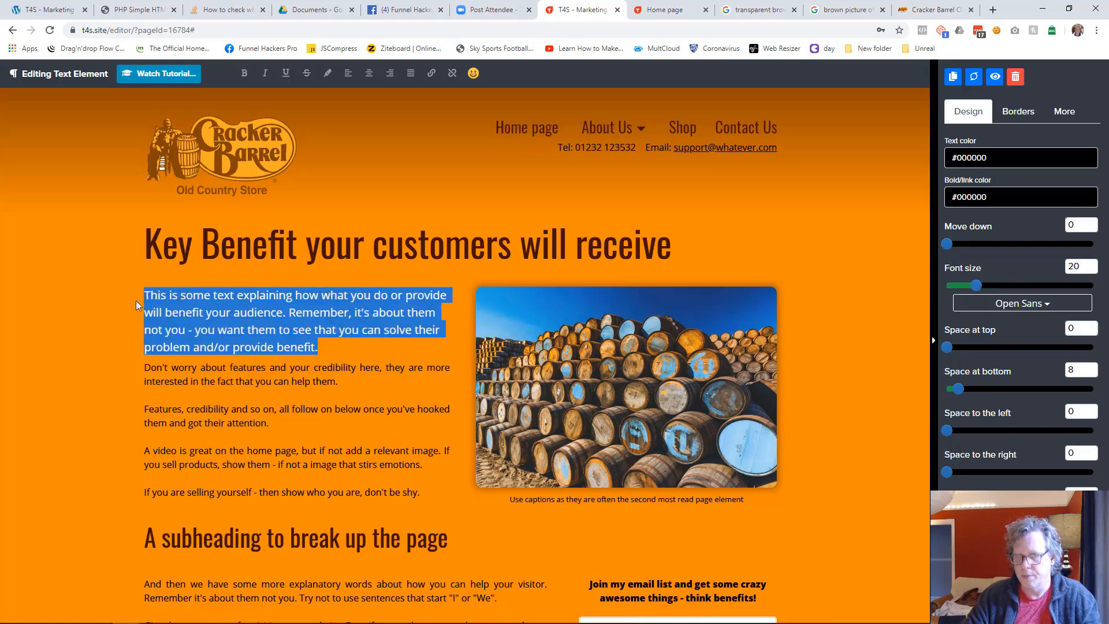
{"action": "left_click", "coordinate": [136, 300]}
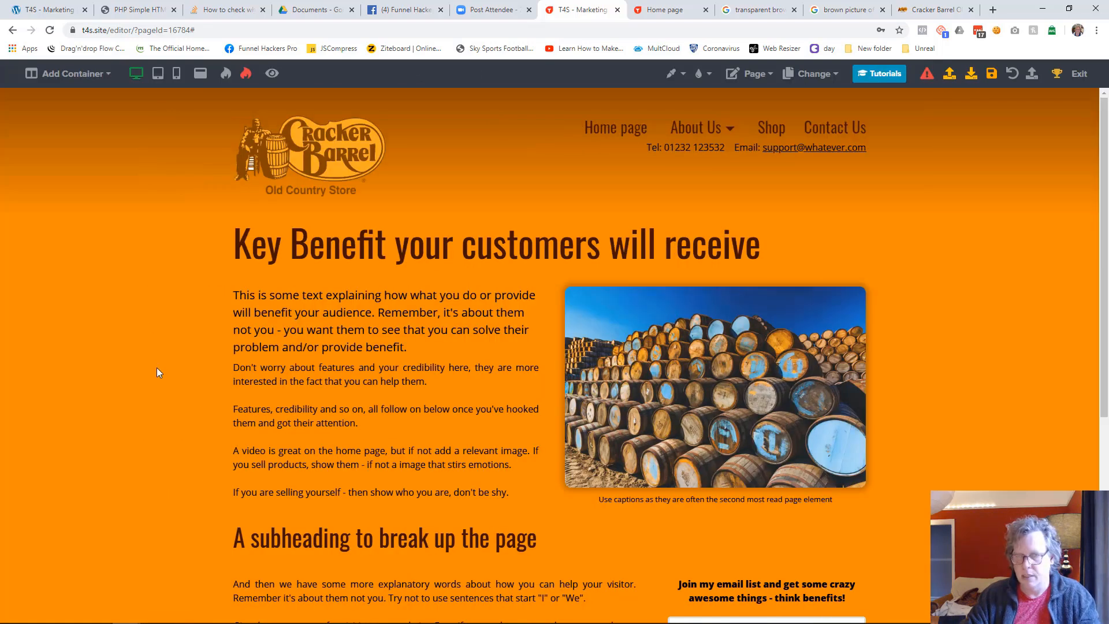
{"action": "left_click", "coordinate": [428, 344]}
{"action": "key", "text": "ctrl+b"}
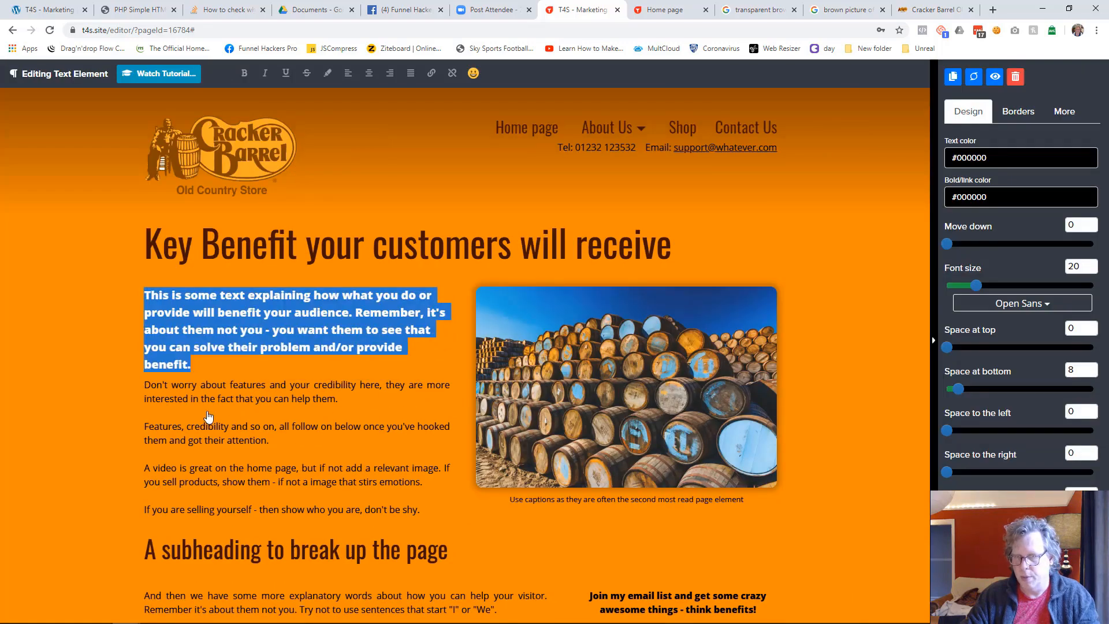
{"action": "left_click", "coordinate": [119, 423]}
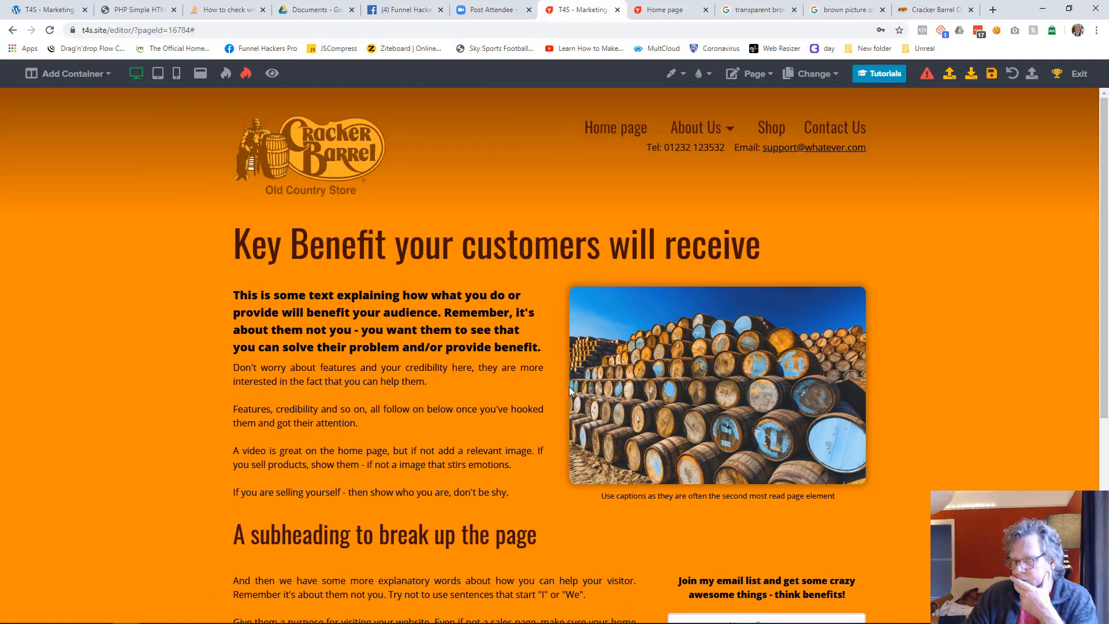
Delete the last sentence, "If you are selling yourself - then show who you are, don't be shy.", from the introductory text
{"action": "left_click", "coordinate": [489, 482]}
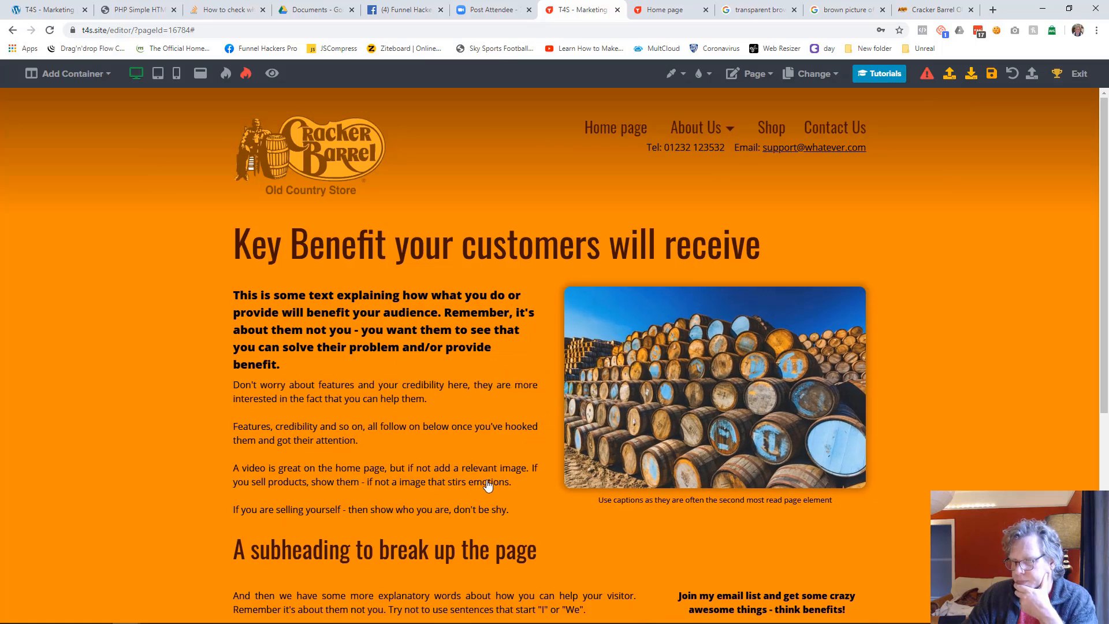
{"action": "left_click_drag", "start_coordinate": [431, 486], "coordinate": [436, 516]}
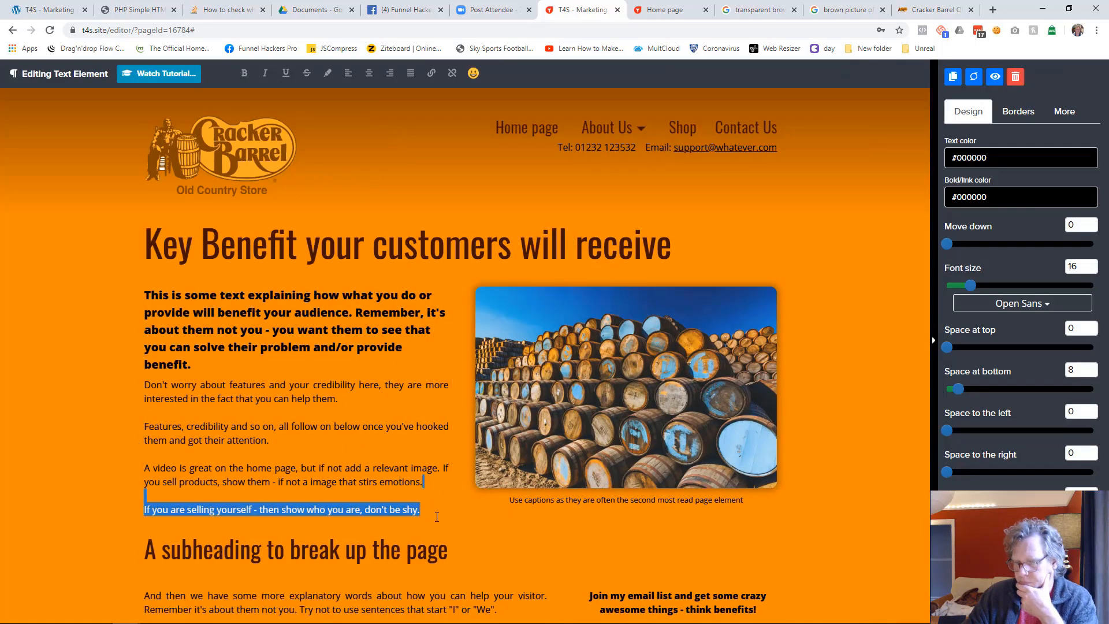
{"action": "key", "text": "BackSpace"}
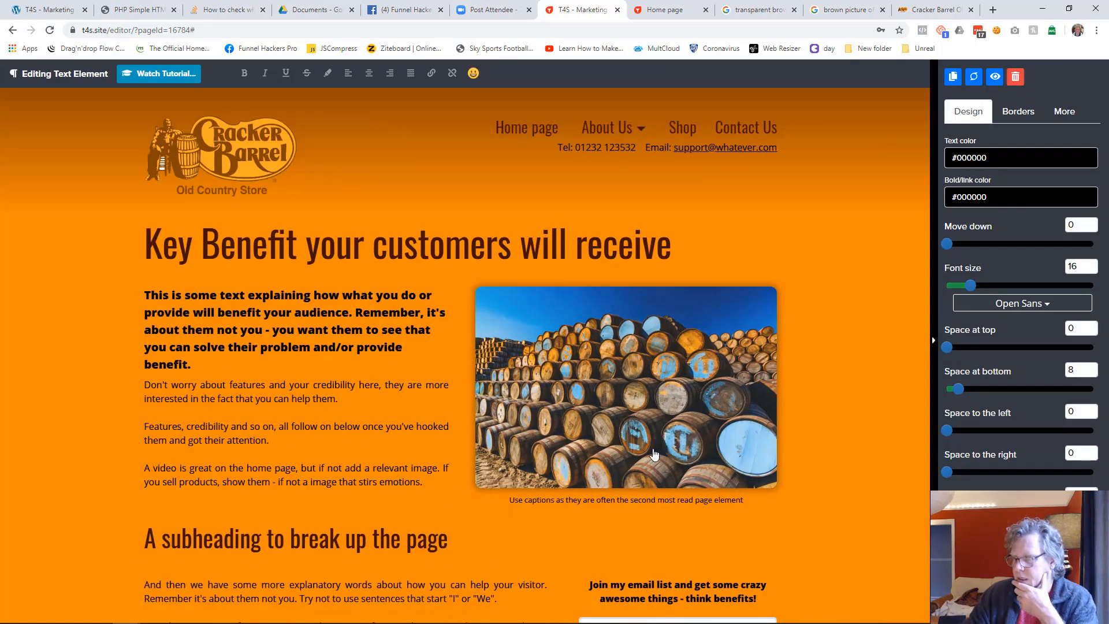
{"action": "left_click", "coordinate": [848, 409]}
Justify the bold opening paragraph's text
{"action": "left_click", "coordinate": [506, 329]}
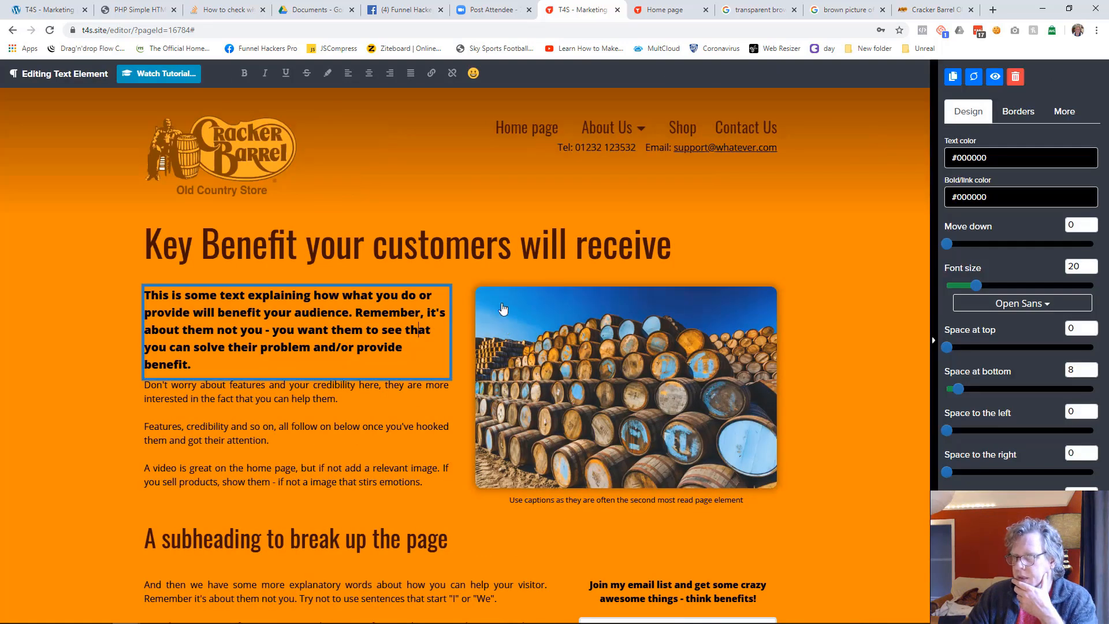
{"action": "left_click", "coordinate": [410, 74]}
{"action": "left_click", "coordinate": [416, 438]}
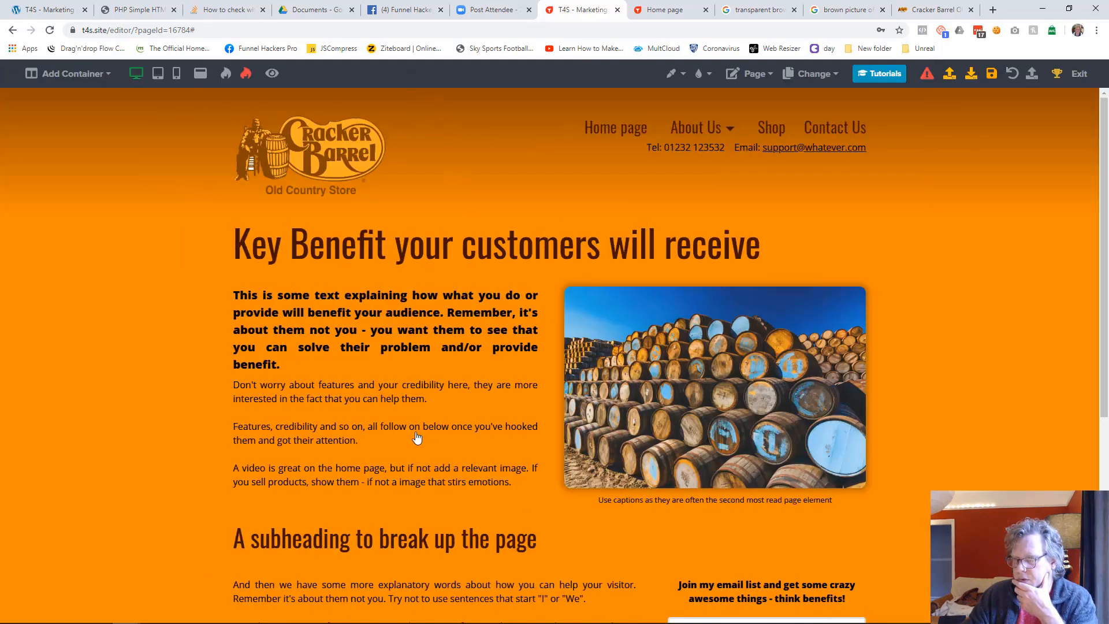
Set the space to the right of the introductory text column to 54
{"action": "left_click", "coordinate": [527, 297]}
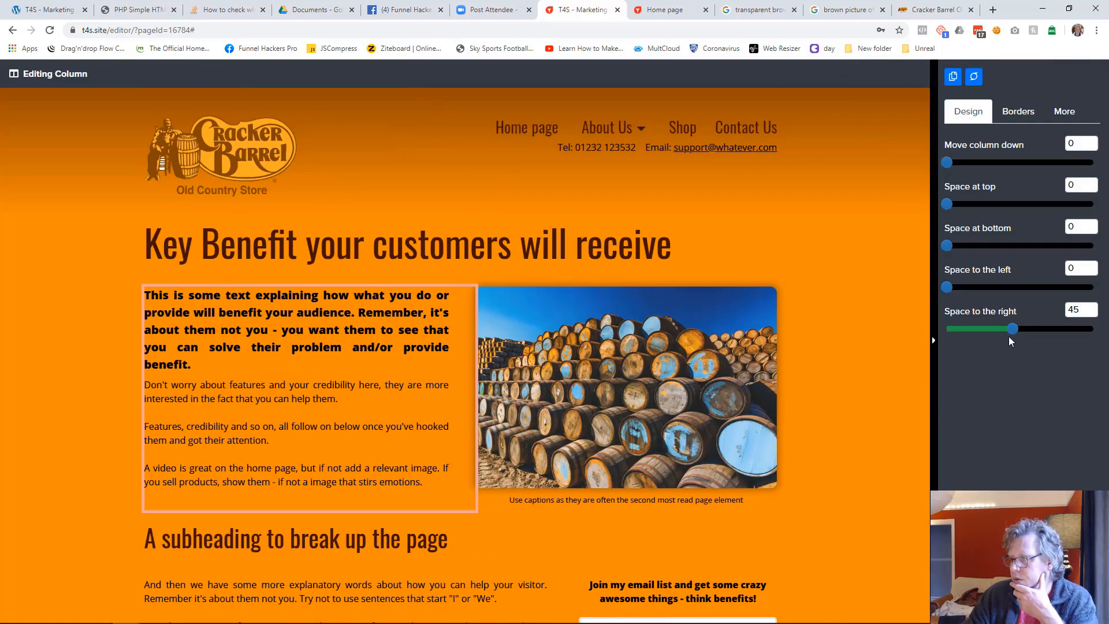
{"action": "left_click_drag", "start_coordinate": [1018, 327], "coordinate": [1026, 327]}
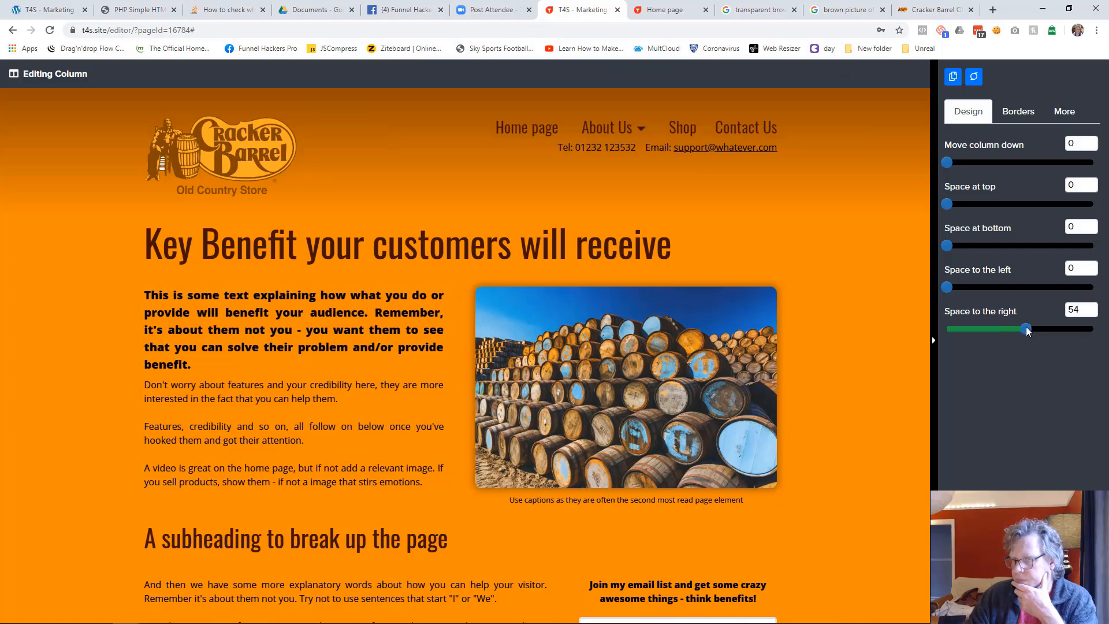
{"action": "left_click", "coordinate": [866, 376]}
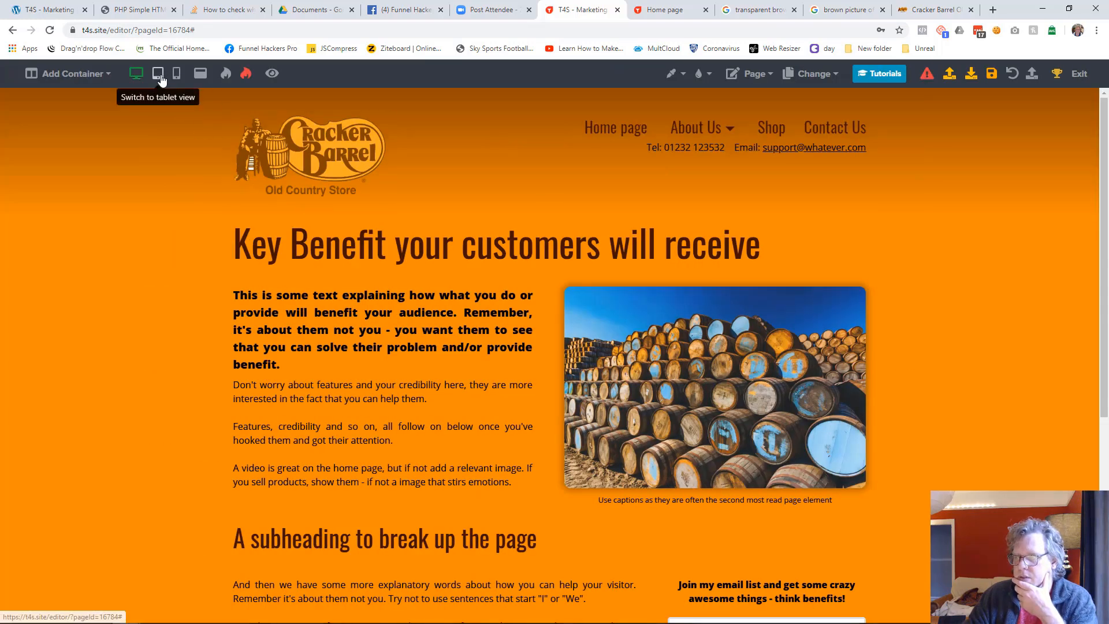
In mobile view, shift the body text element slightly down to separate it from the bold opening paragraph
{"action": "left_click", "coordinate": [159, 75]}
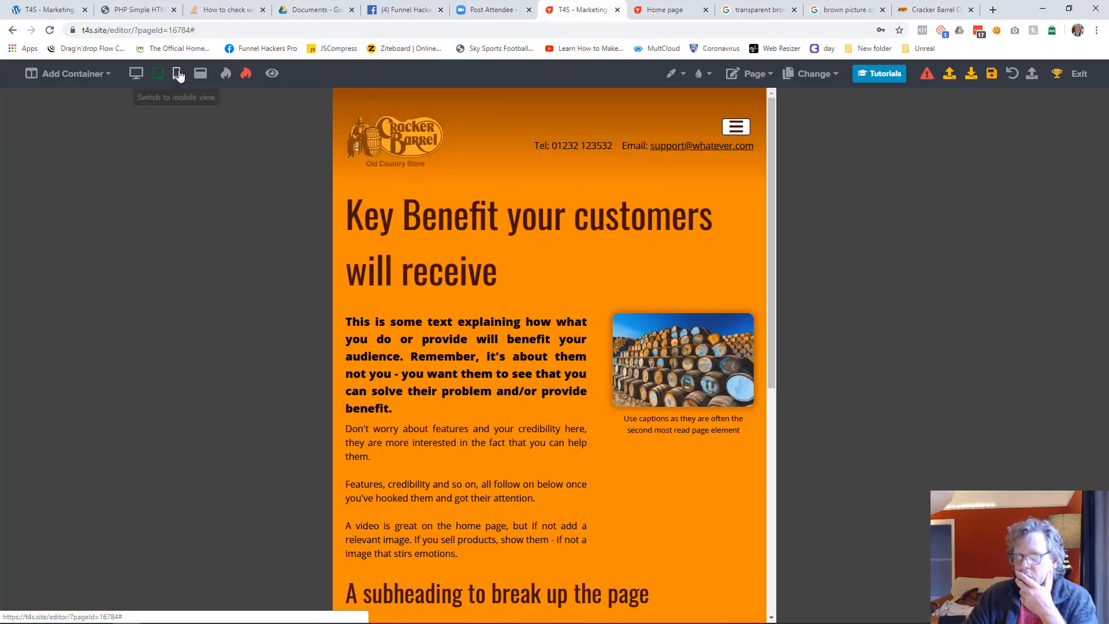
{"action": "left_click", "coordinate": [179, 75]}
{"action": "scroll", "coordinate": [535, 392], "scroll_direction": "down", "scroll_amount": 2}
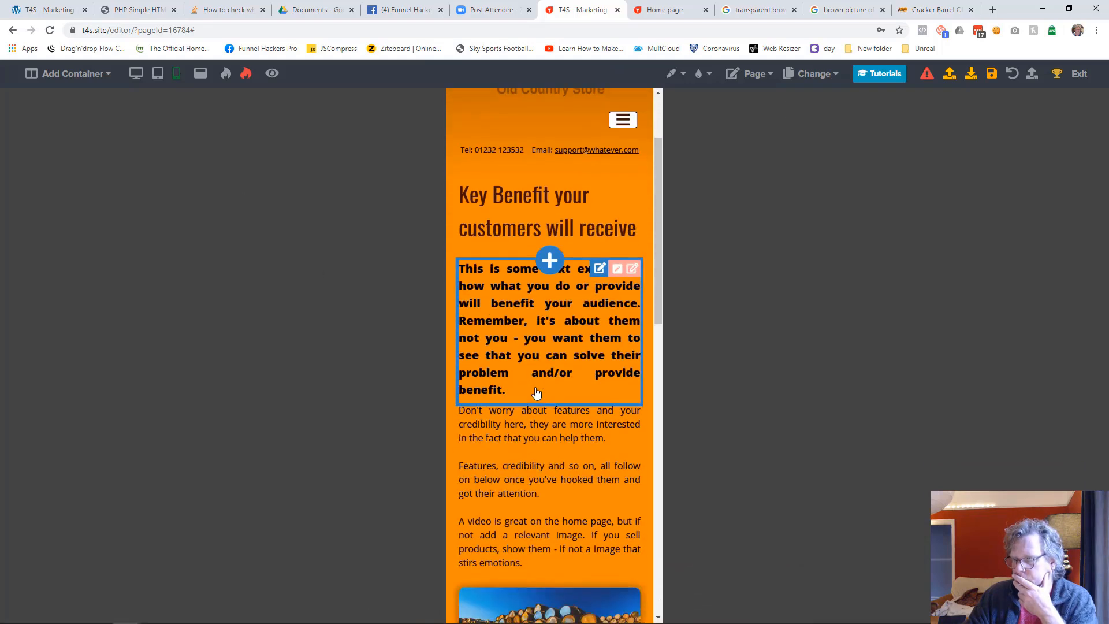
{"action": "left_click_drag", "start_coordinate": [524, 465], "coordinate": [524, 480]}
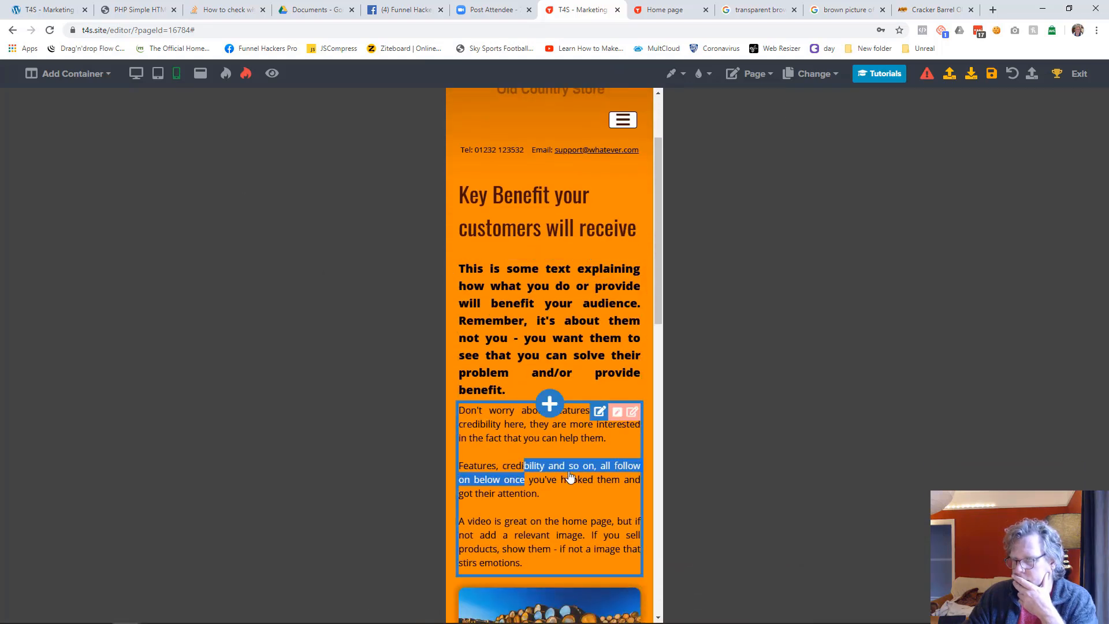
{"action": "left_click_drag", "start_coordinate": [946, 244], "coordinate": [968, 244]}
{"action": "left_click", "coordinate": [779, 326]}
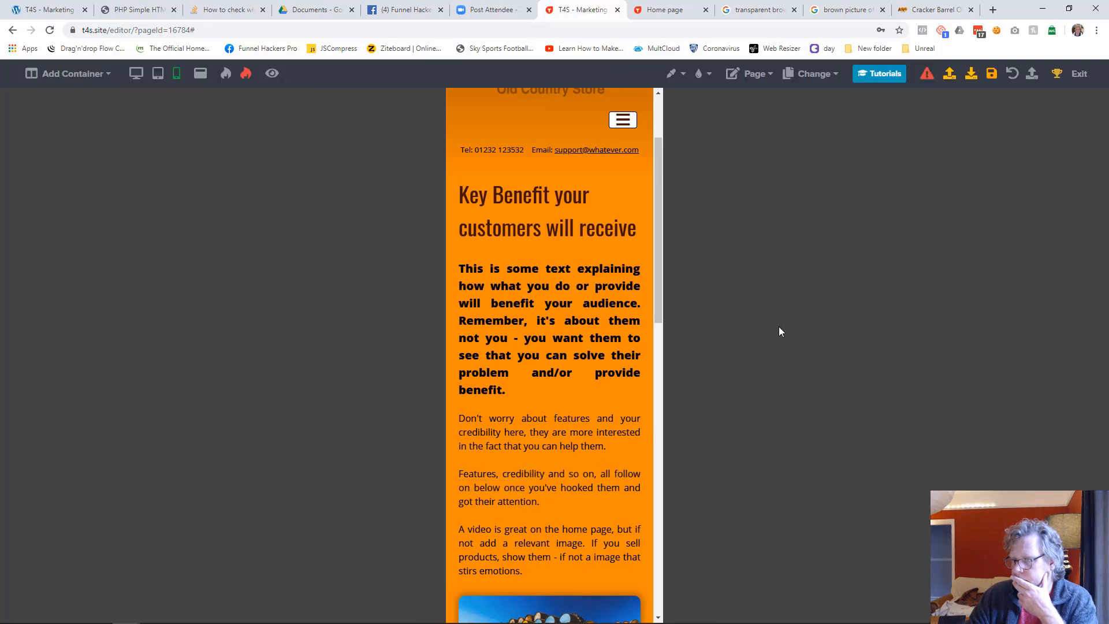
Set the bold opening paragraph's line height to 26 in mobile view
{"action": "left_click", "coordinate": [535, 344]}
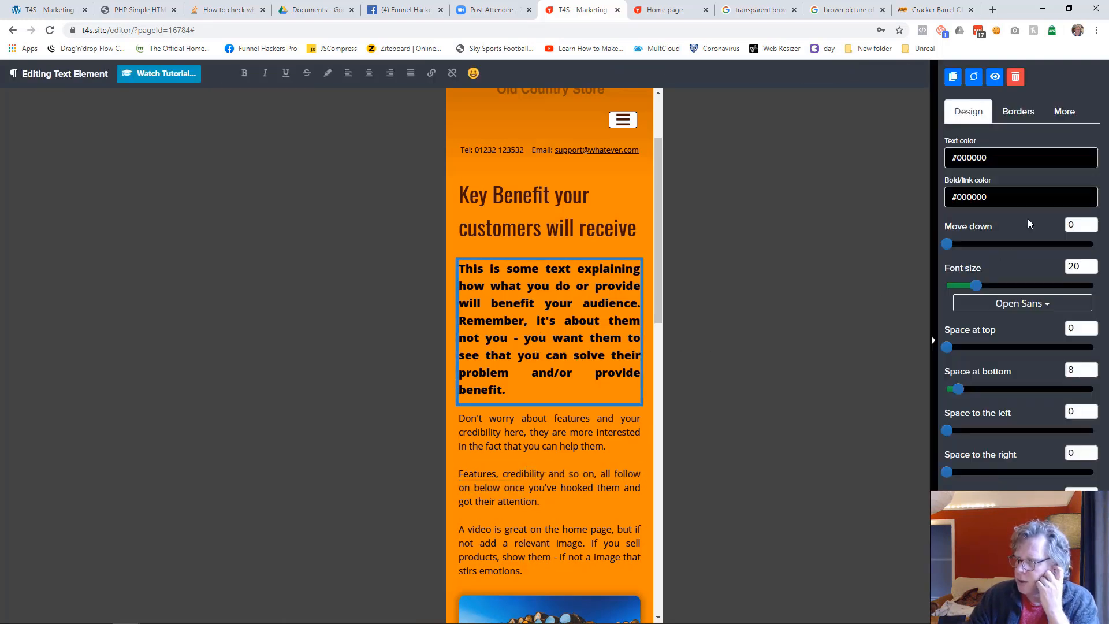
{"action": "left_click", "coordinate": [1064, 111]}
{"action": "mouse_move", "coordinate": [978, 329]}
{"action": "left_mouse_down"}
{"action": "mouse_move", "coordinate": [1019, 330]}
{"action": "mouse_move", "coordinate": [973, 330]}
{"action": "left_mouse_up"}
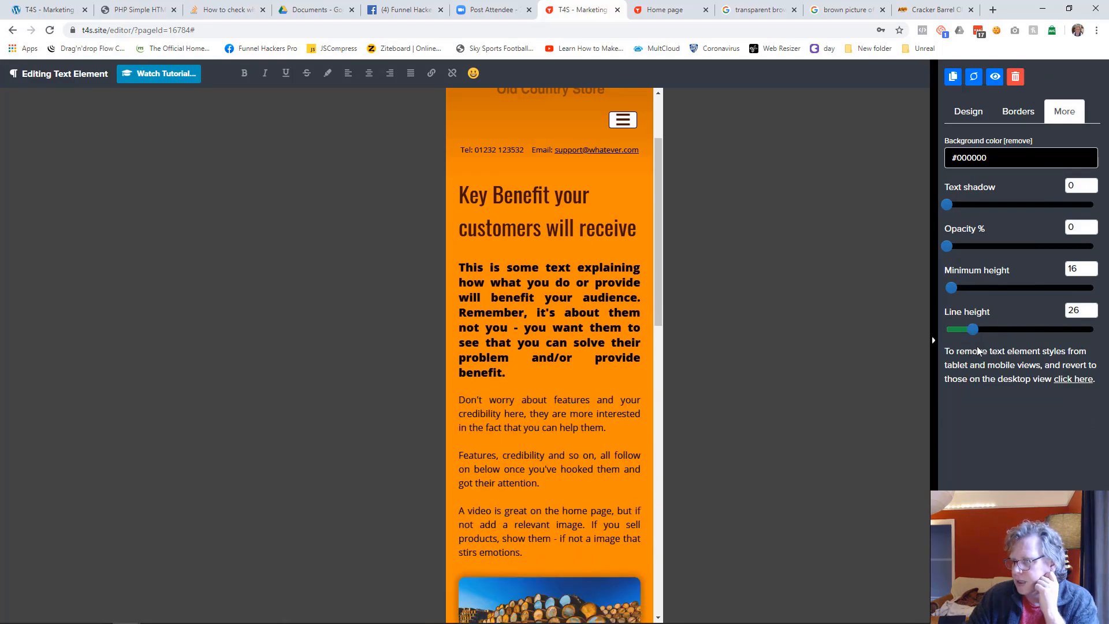
{"action": "left_click", "coordinate": [732, 358]}
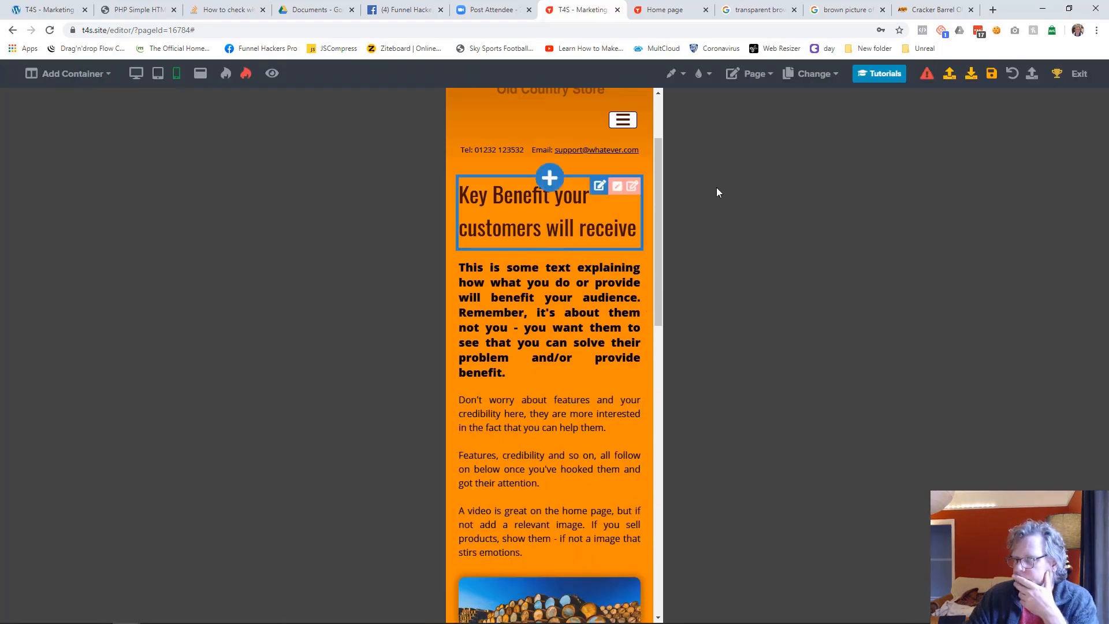
Review the spacing of the text, image and subheading down the mobile page, and return to desktop view
{"action": "scroll", "coordinate": [572, 245], "scroll_direction": "up", "scroll_amount": 2}
{"action": "scroll", "coordinate": [572, 247], "scroll_direction": "down", "scroll_amount": 15}
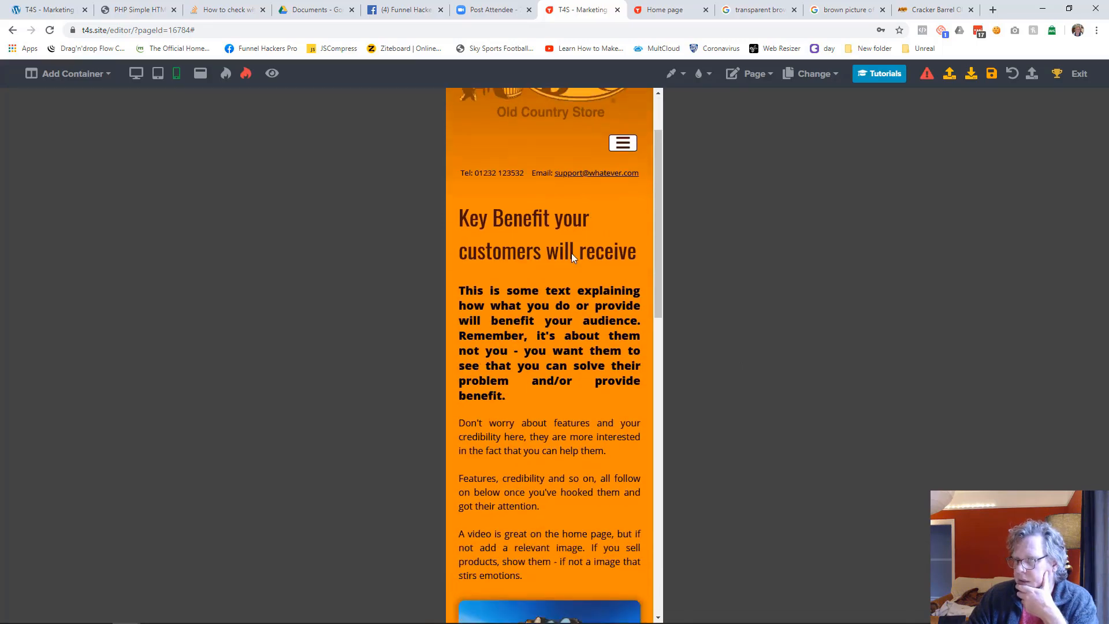
{"action": "scroll", "coordinate": [572, 259], "scroll_direction": "up", "scroll_amount": 15}
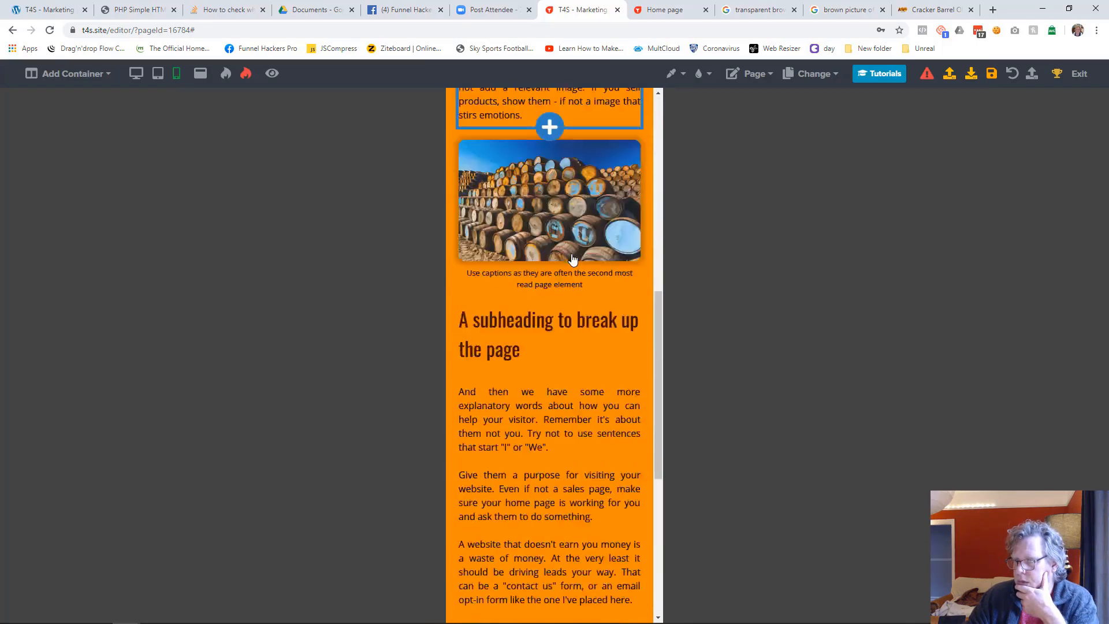
{"action": "scroll", "coordinate": [566, 339], "scroll_direction": "down", "scroll_amount": 10}
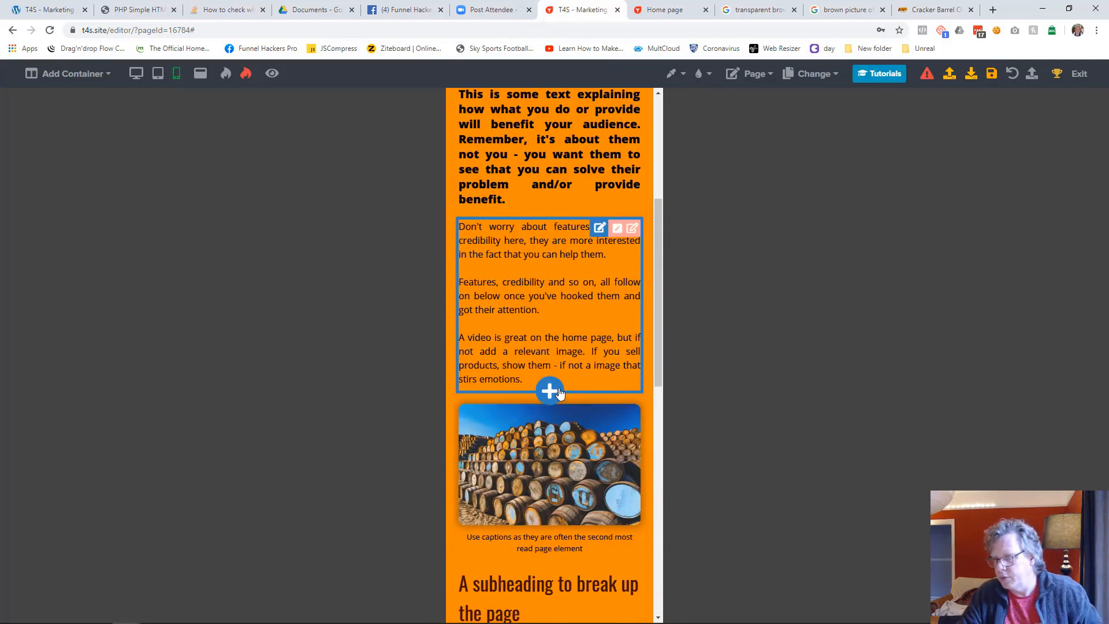
{"action": "scroll", "coordinate": [558, 394], "scroll_direction": "up", "scroll_amount": 10}
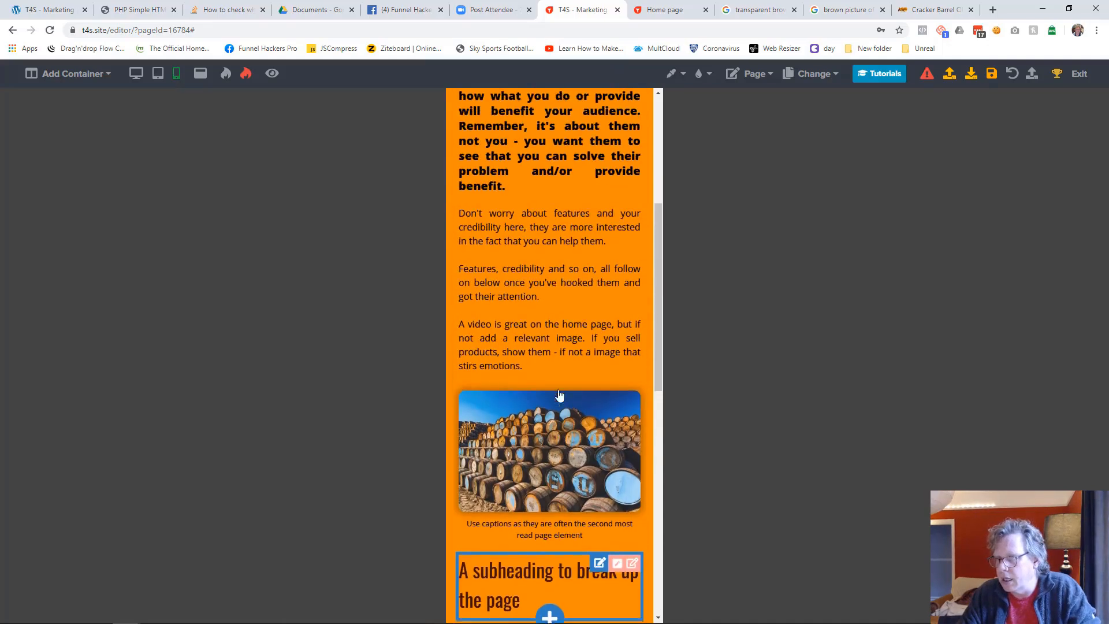
{"action": "left_click", "coordinate": [136, 73]}
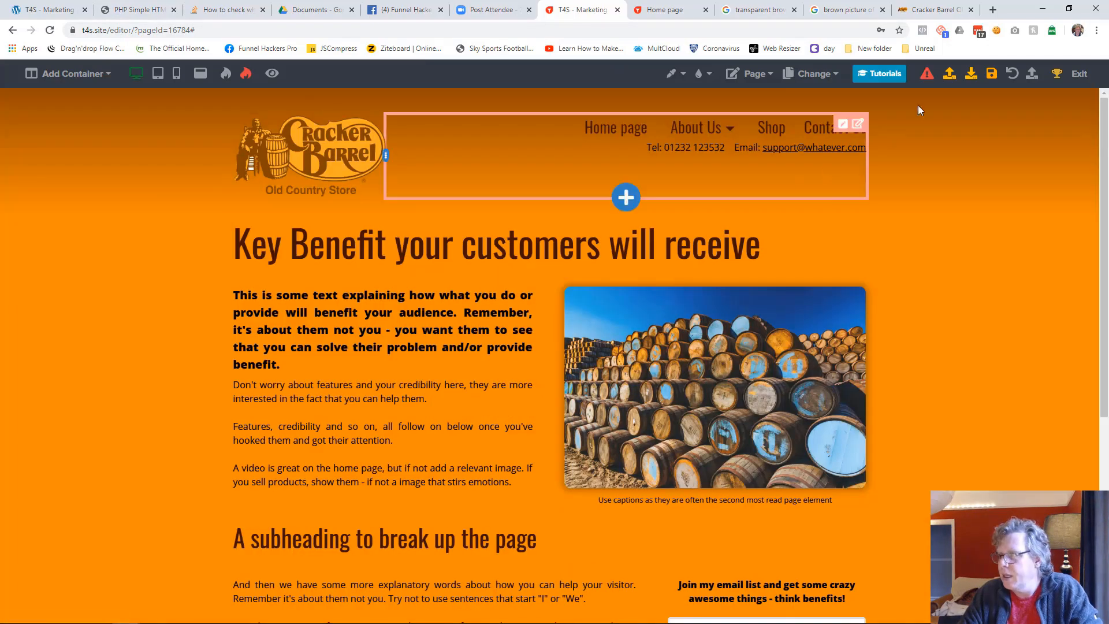
Save the Home page and switch to editing the Contact Us page
{"action": "left_click", "coordinate": [990, 73]}
{"action": "left_click", "coordinate": [811, 74]}
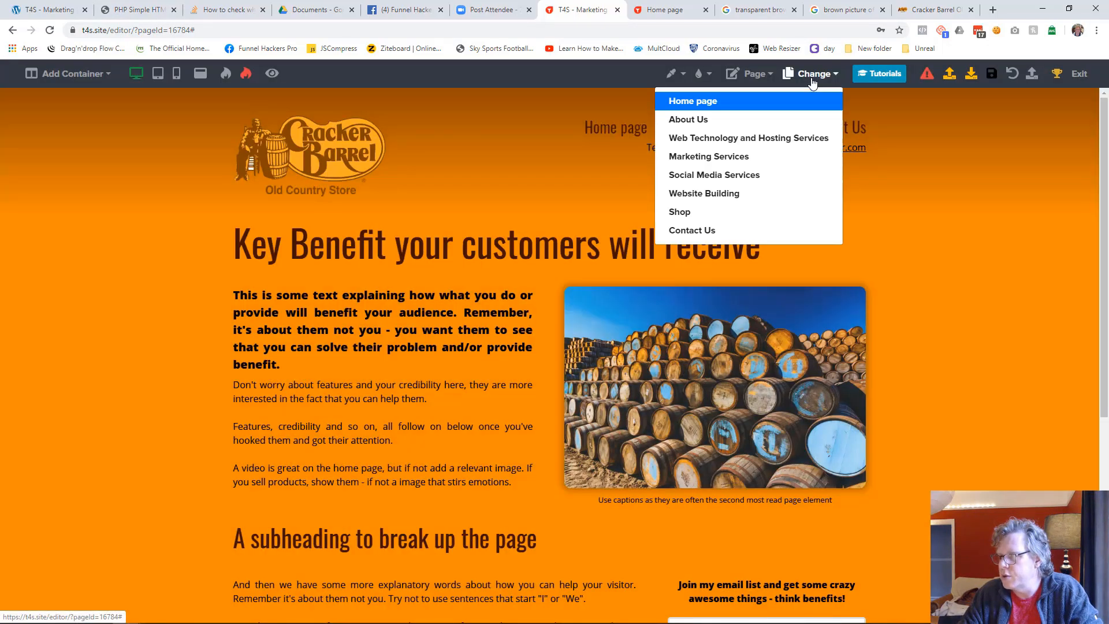
{"action": "left_click", "coordinate": [693, 230]}
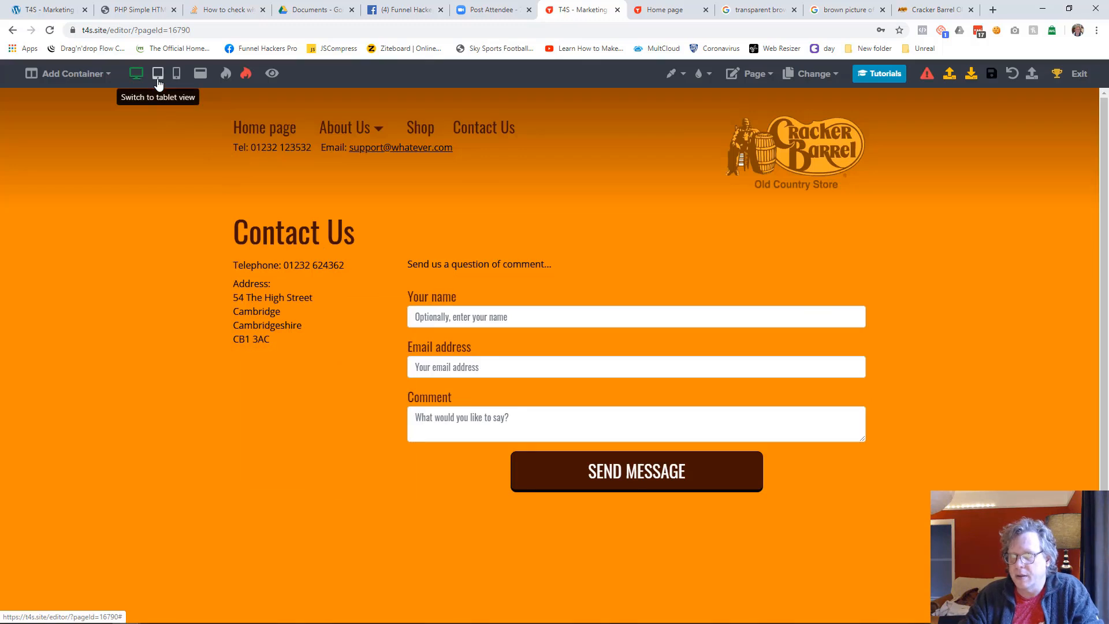
Make the "Send us a question of comment..." text bold, with font size 23 and its downward offset set to 0
{"action": "left_click", "coordinate": [431, 271]}
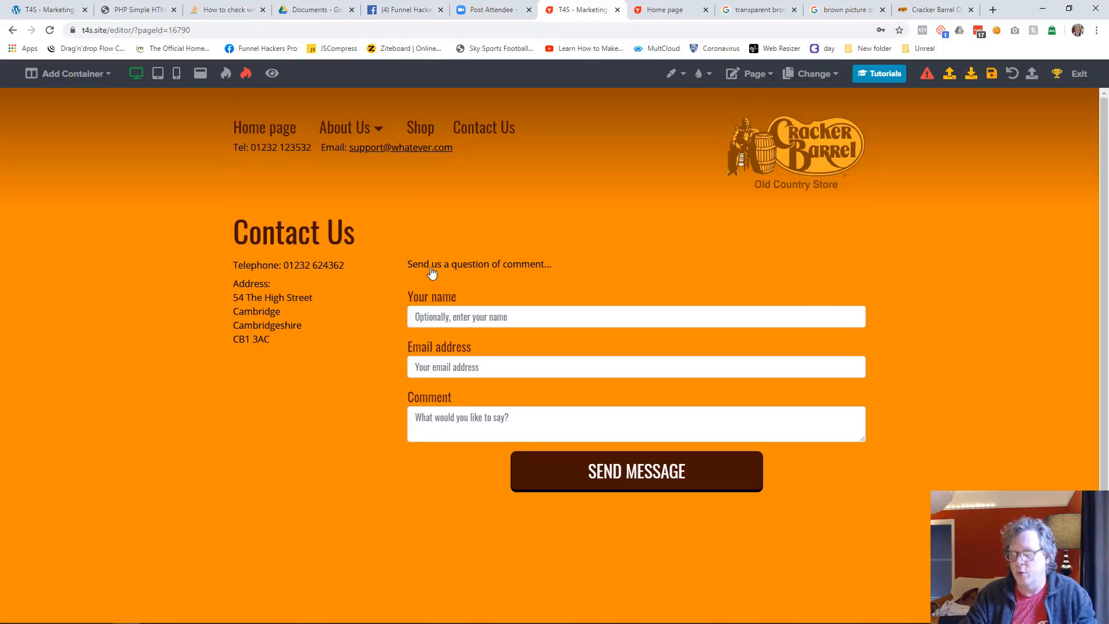
{"action": "left_click", "coordinate": [199, 435]}
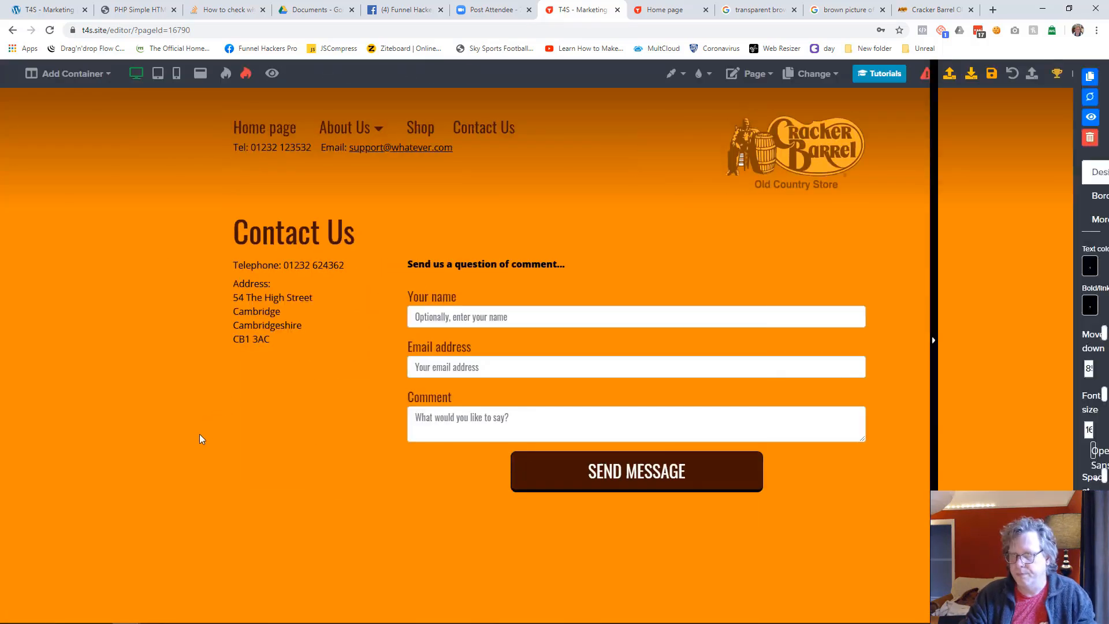
{"action": "left_click", "coordinate": [473, 265]}
{"action": "left_click_drag", "start_coordinate": [971, 288], "coordinate": [982, 289]}
{"action": "left_click_drag", "start_coordinate": [1046, 248], "coordinate": [947, 244]}
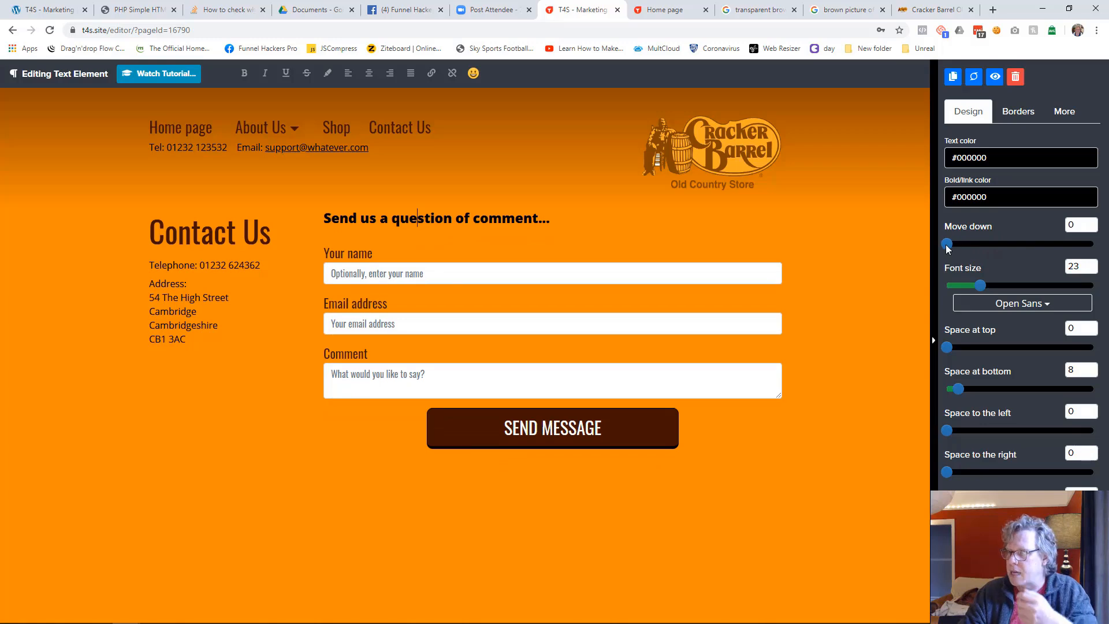
{"action": "left_click", "coordinate": [862, 327]}
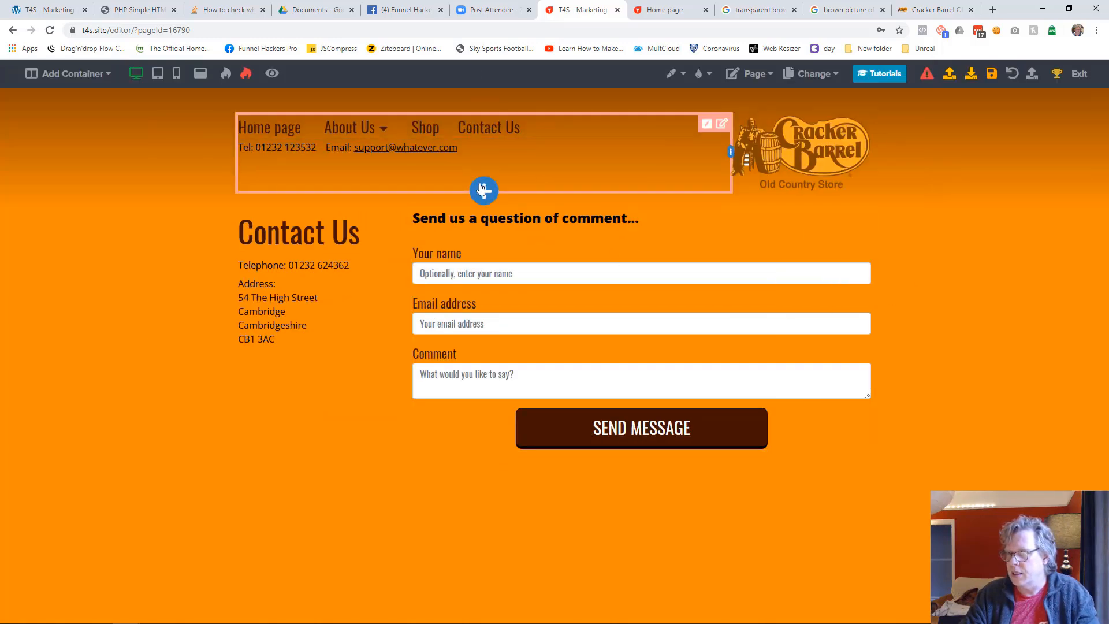
Add a full-width placeholder text element between the header and the two contact columns
{"action": "left_click", "coordinate": [483, 190]}
{"action": "scroll", "coordinate": [976, 347], "scroll_direction": "down", "scroll_amount": 5}
{"action": "left_click", "coordinate": [923, 365]}
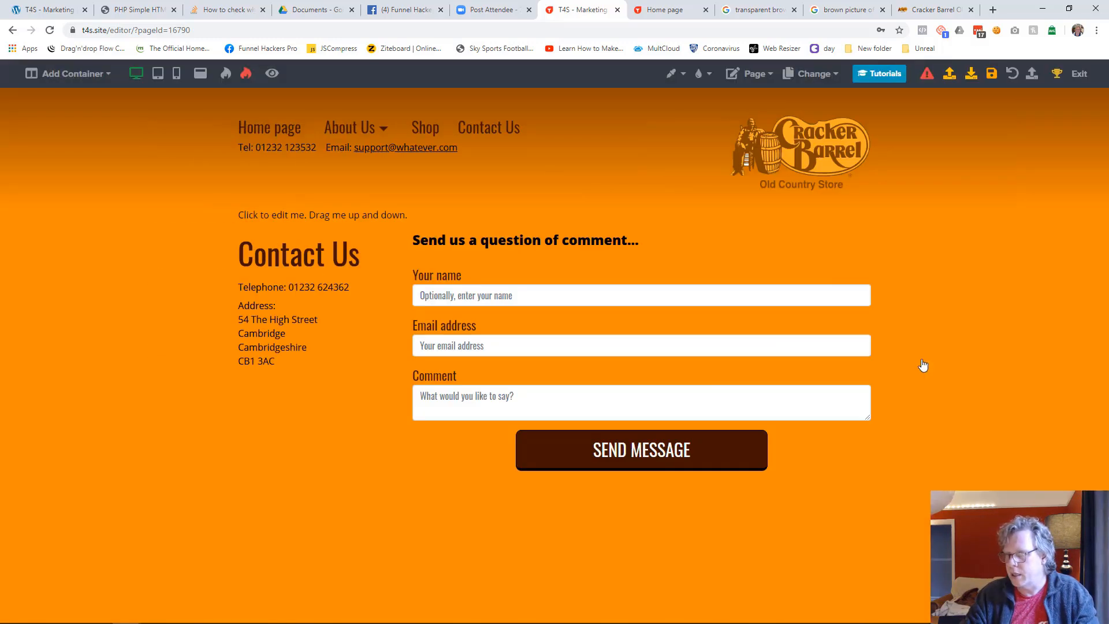
Cut the Contact Us heading from its column and paste it below the full-width placeholder text
{"action": "left_click", "coordinate": [370, 238]}
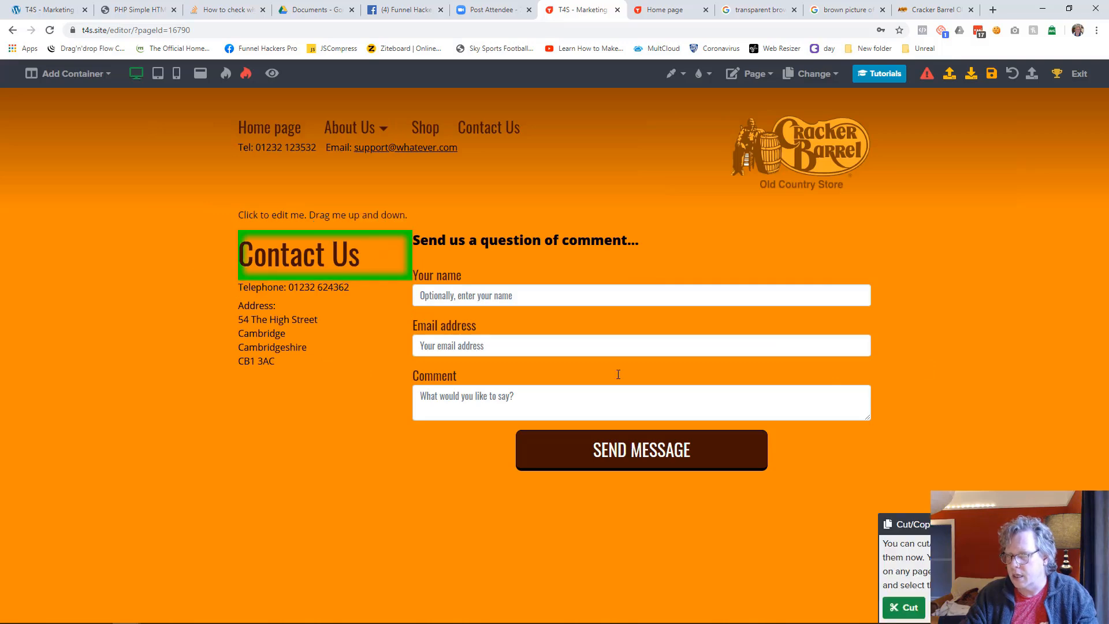
{"action": "left_click", "coordinate": [904, 607]}
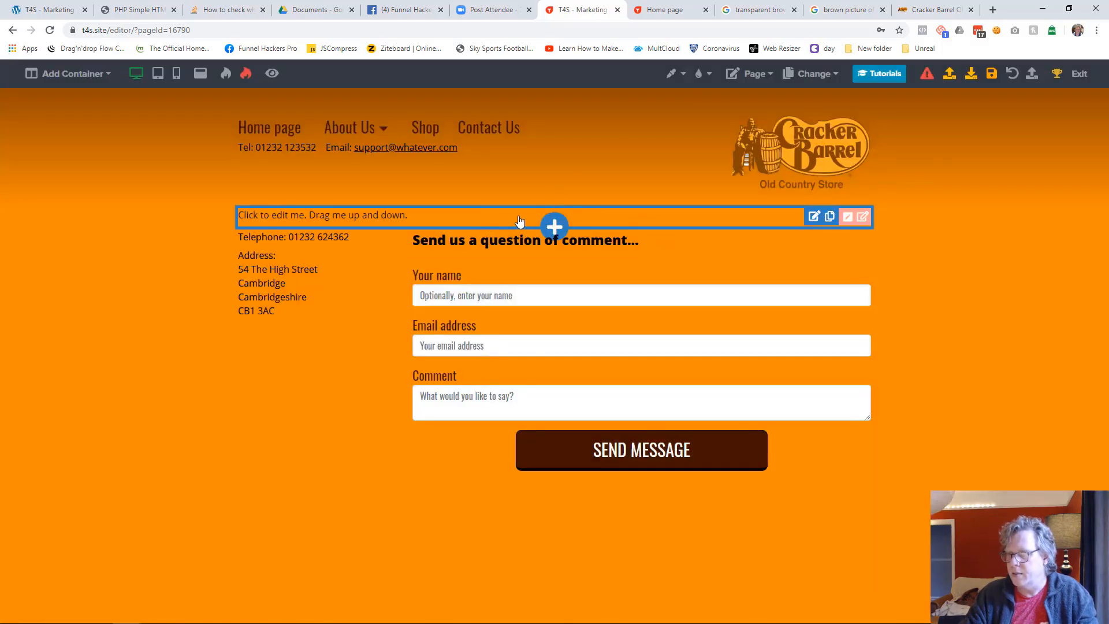
{"action": "left_click", "coordinate": [555, 224]}
{"action": "left_click", "coordinate": [904, 80]}
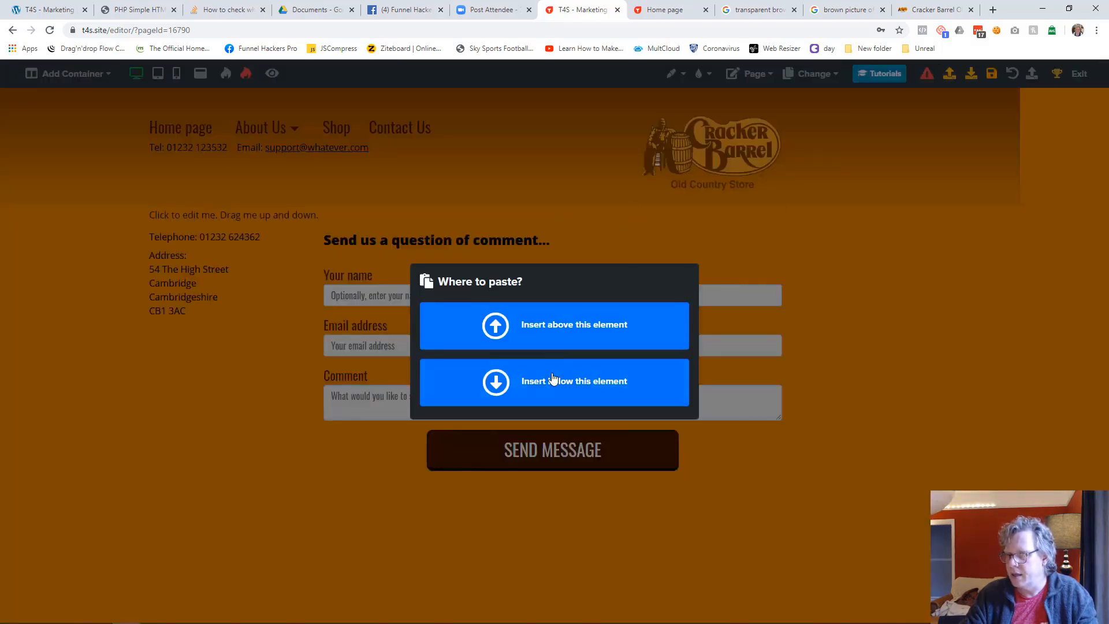
{"action": "left_click", "coordinate": [553, 384]}
Delete the placeholder text element above the Contact Us heading
{"action": "left_click", "coordinate": [382, 222]}
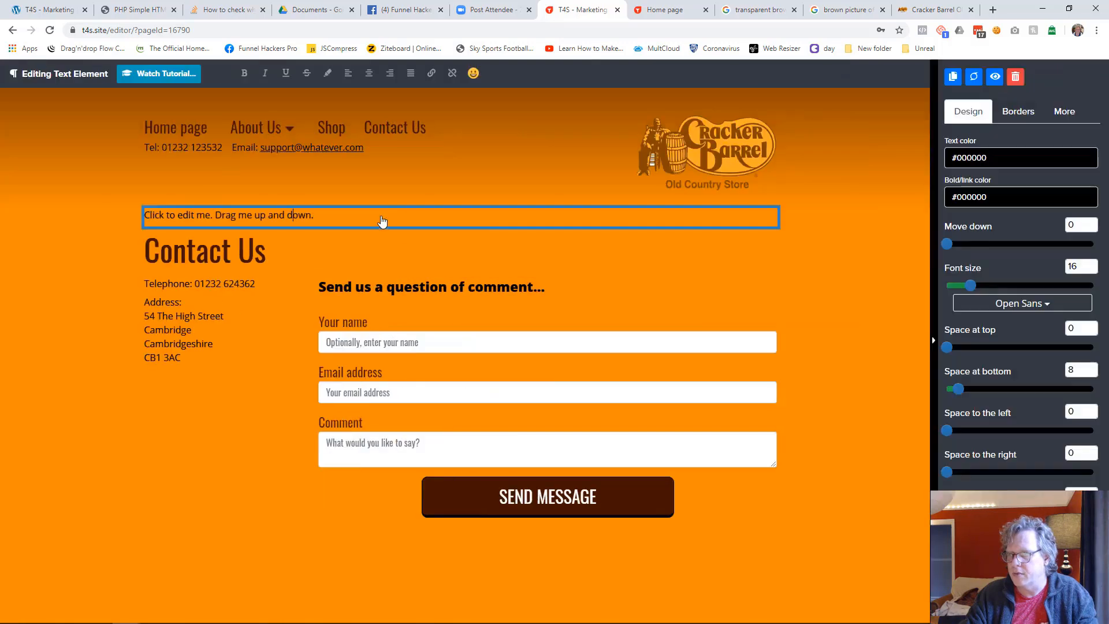
{"action": "left_click", "coordinate": [1014, 76]}
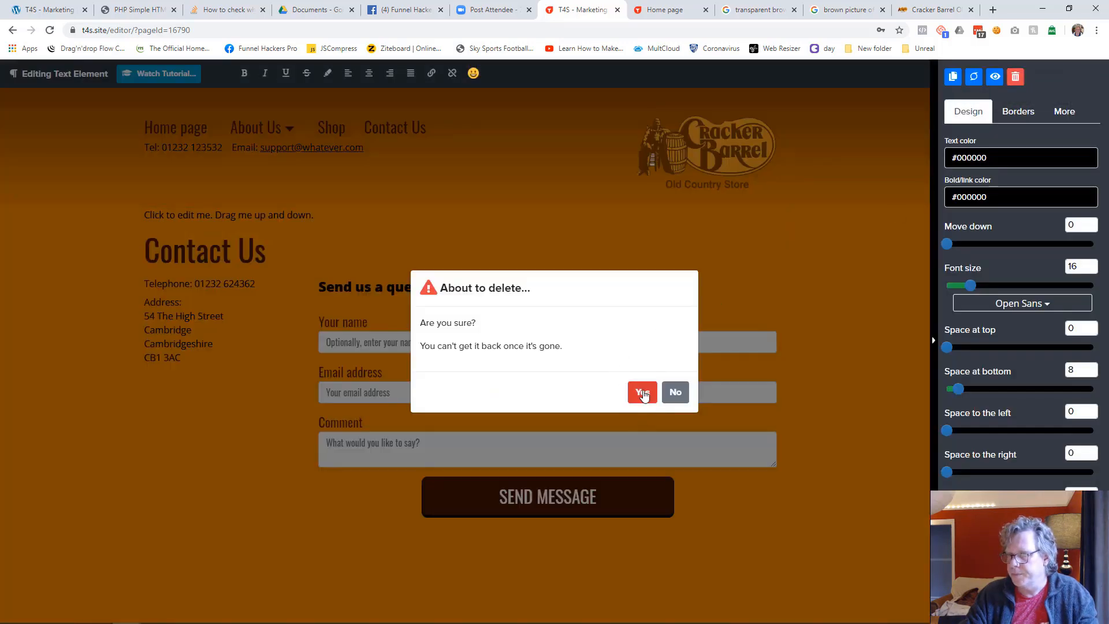
{"action": "left_click", "coordinate": [642, 391]}
{"action": "left_click", "coordinate": [473, 271]}
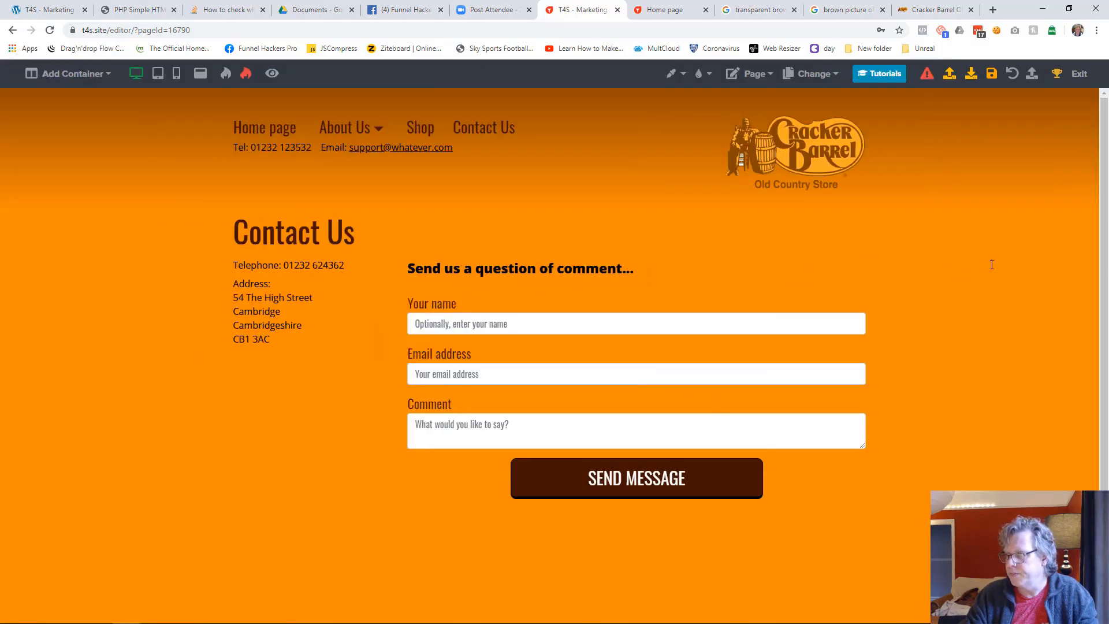
{"action": "left_click", "coordinate": [856, 326]}
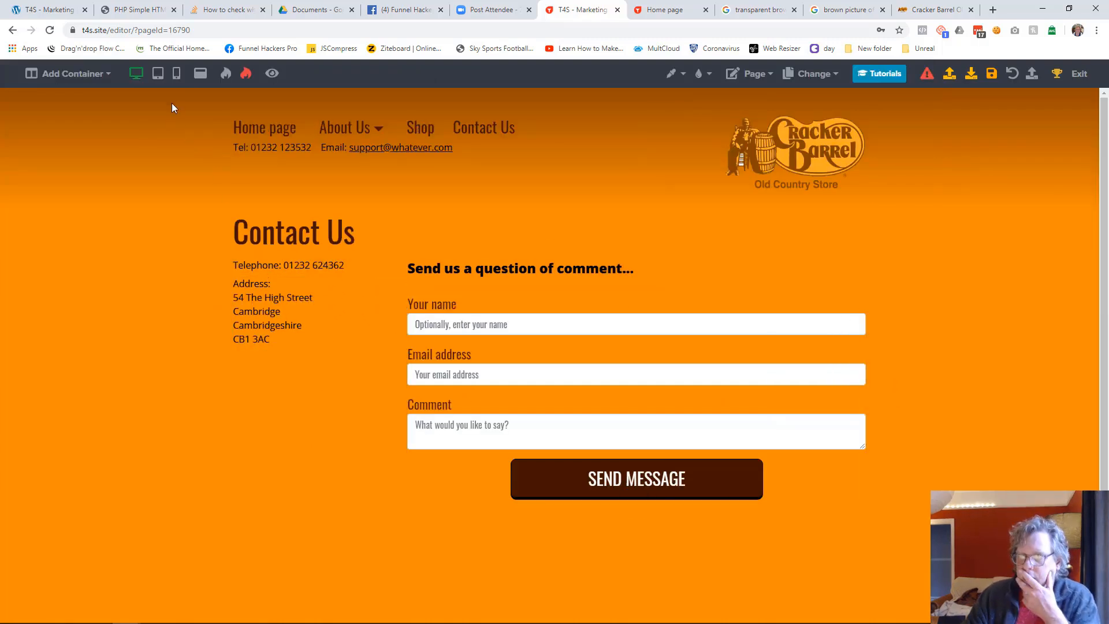
In tablet view, widen the gap between the address and form columns and shift the telephone and address text slightly down
{"action": "left_click", "coordinate": [158, 73]}
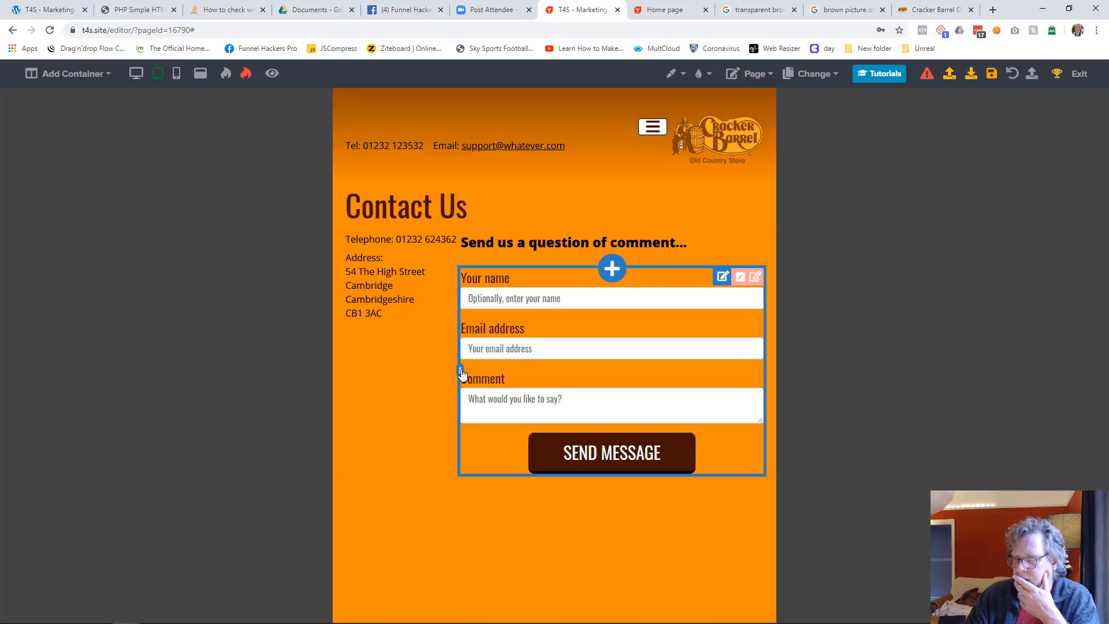
{"action": "left_click", "coordinate": [624, 257]}
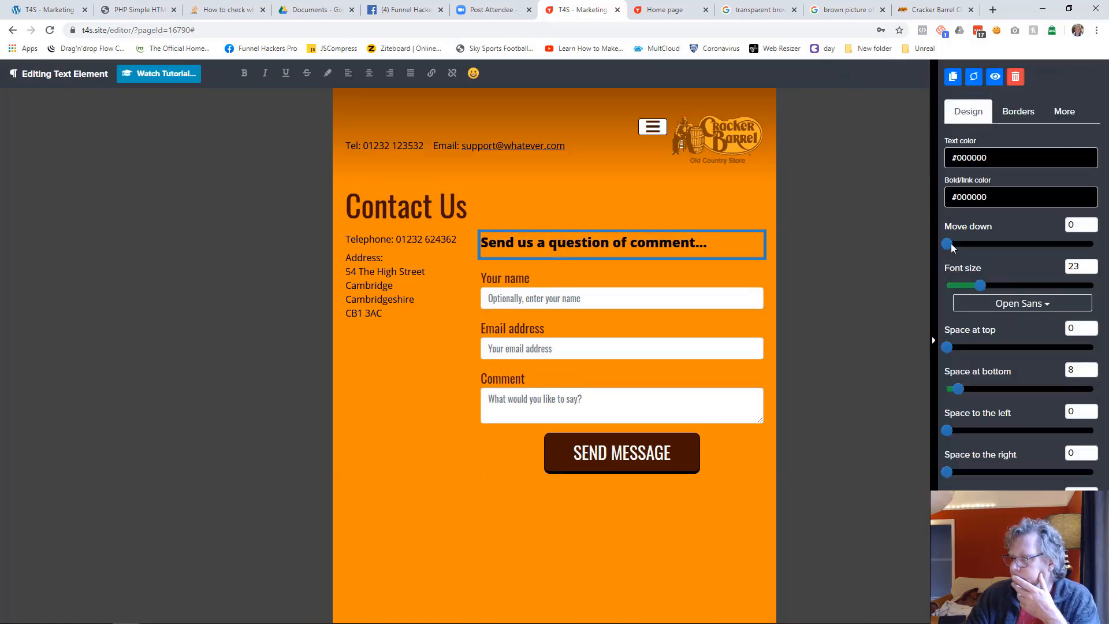
{"action": "left_click", "coordinate": [905, 289]}
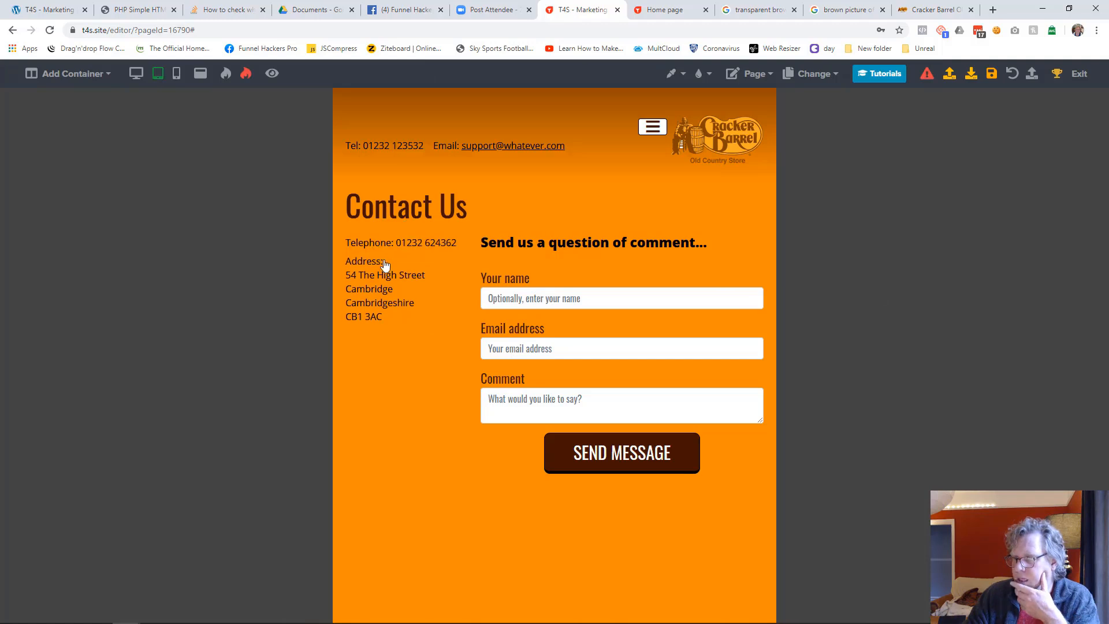
Compare the Contact Us layout in mobile, desktop and tablet views, ending in mobile view
{"action": "left_click", "coordinate": [176, 74]}
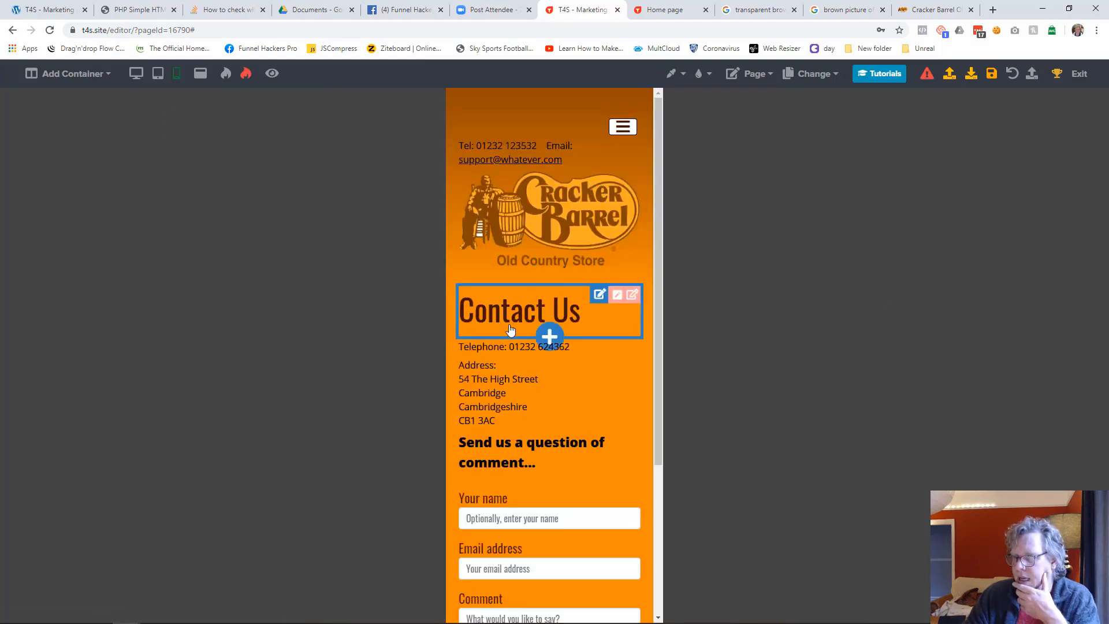
{"action": "left_click", "coordinate": [136, 75]}
{"action": "left_click", "coordinate": [158, 76]}
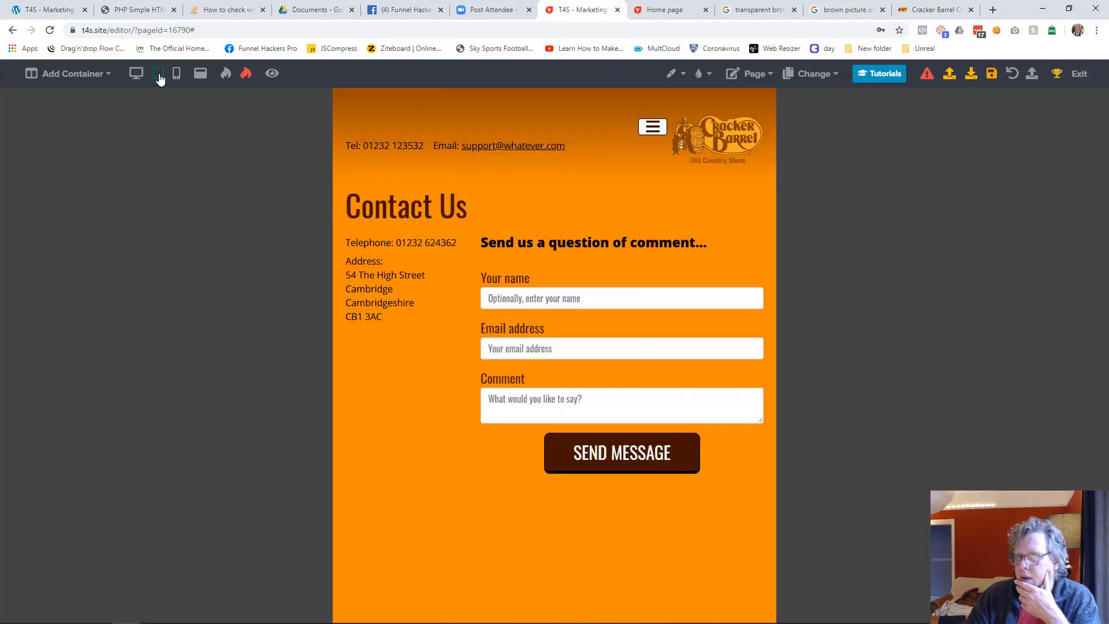
{"action": "left_click", "coordinate": [177, 75]}
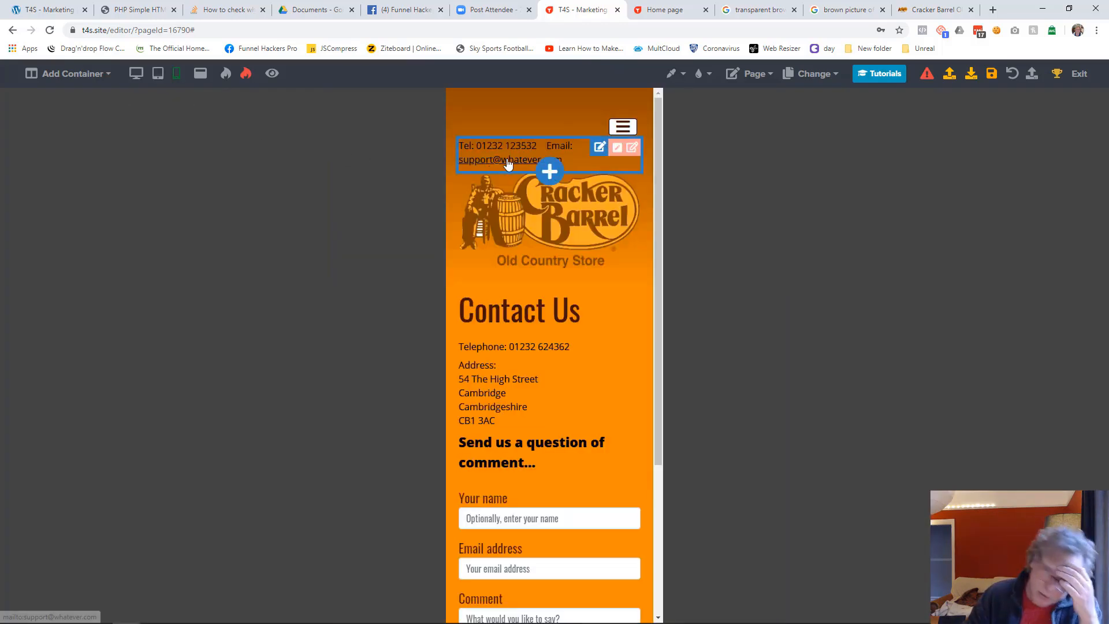
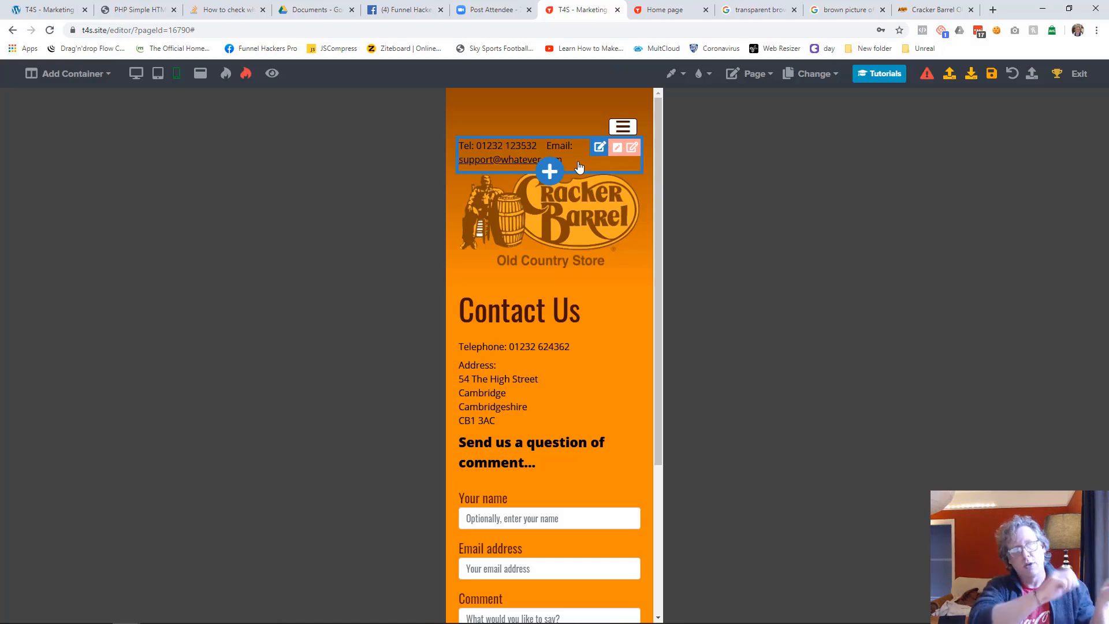
In mobile view, centre the header's telephone and email text, set its font size to 11 and move it down 12
{"action": "left_click", "coordinate": [579, 167]}
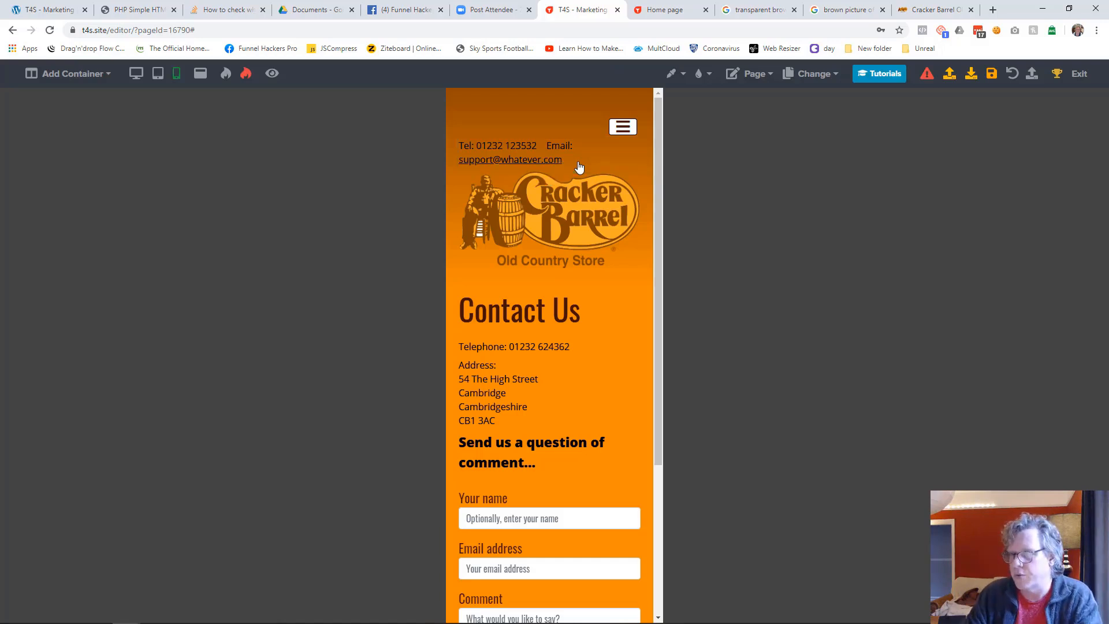
{"action": "left_click", "coordinate": [369, 73]}
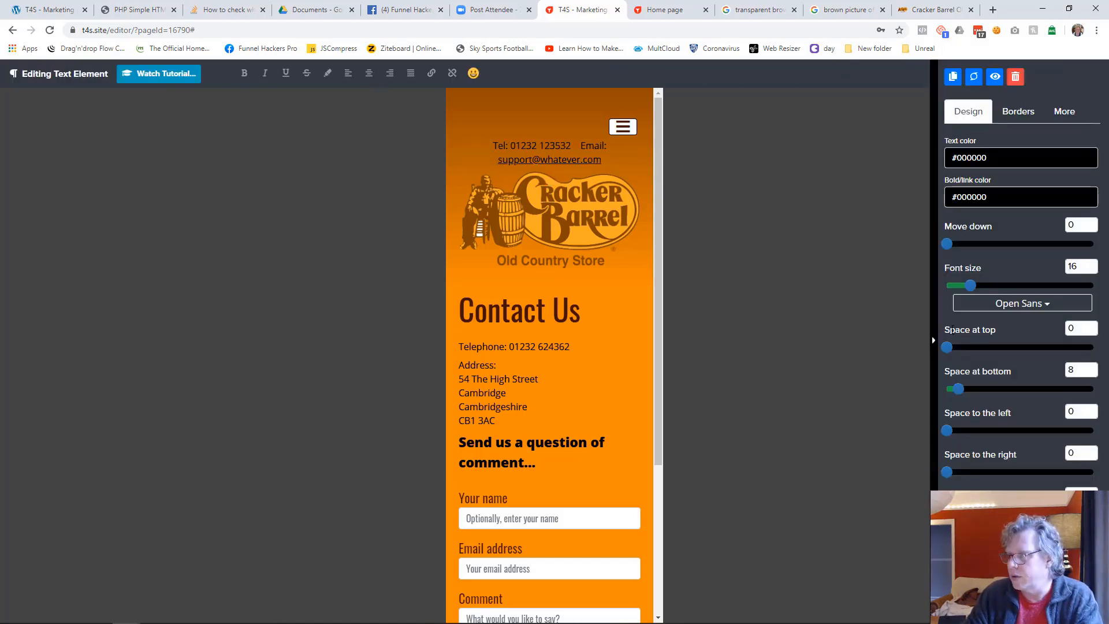
{"action": "type", "text": "9"}
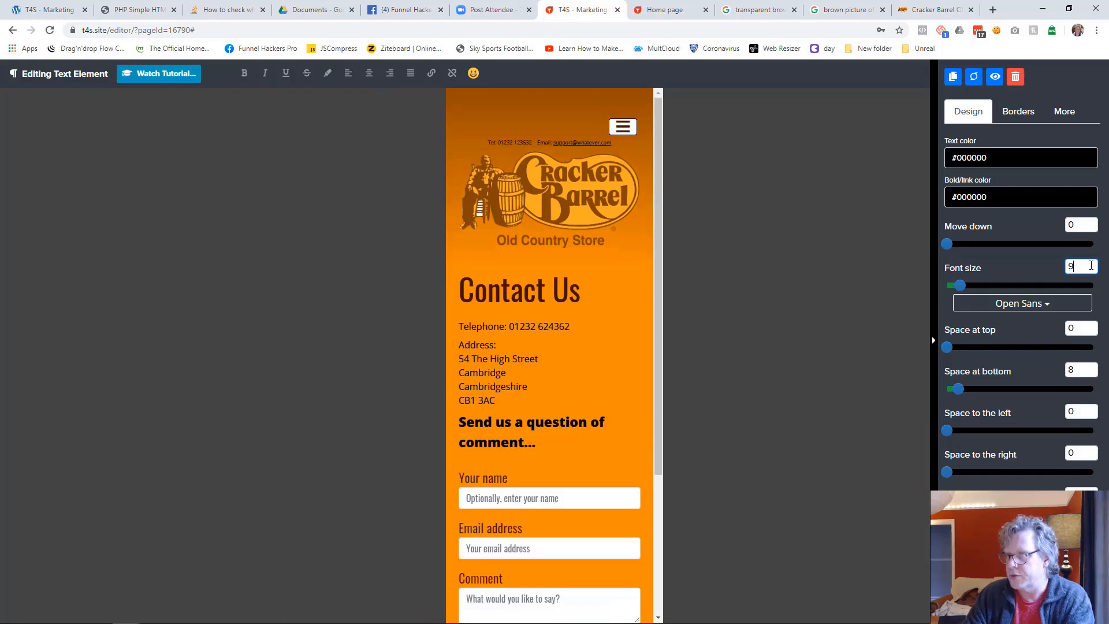
{"action": "key", "text": "BackSpace"}
{"action": "type", "text": "11"}
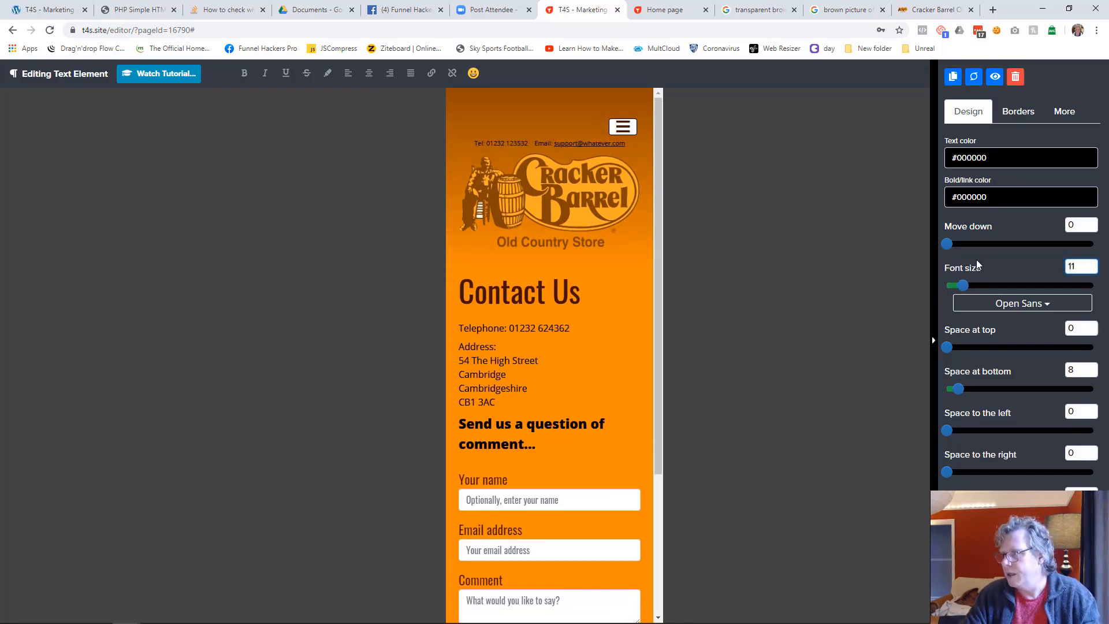
{"action": "left_click_drag", "start_coordinate": [951, 247], "coordinate": [966, 247]}
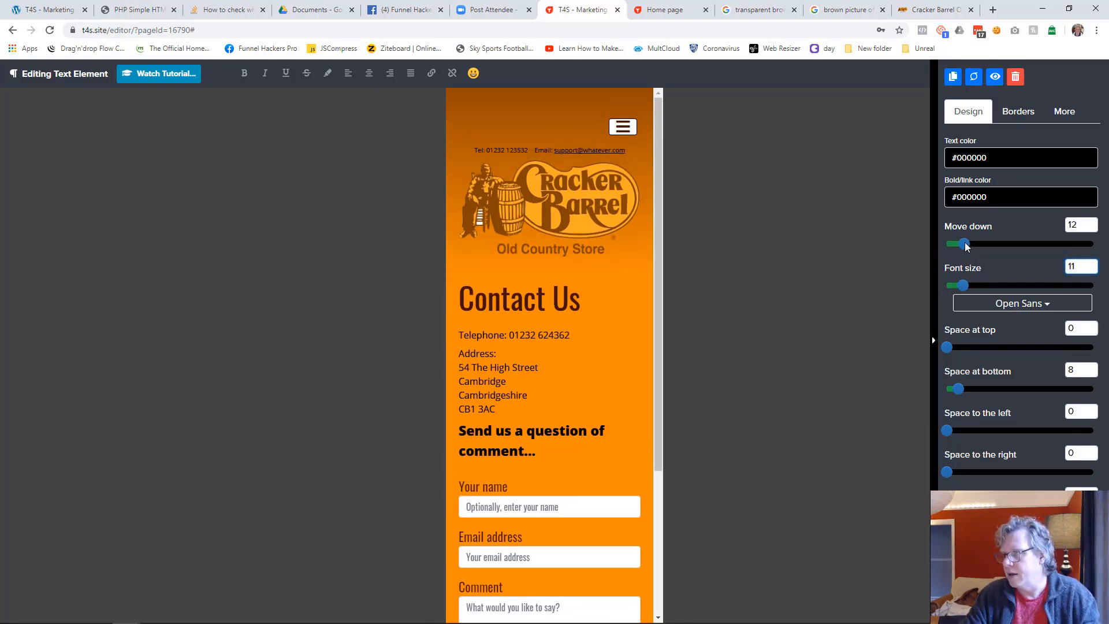
{"action": "left_click", "coordinate": [837, 304]}
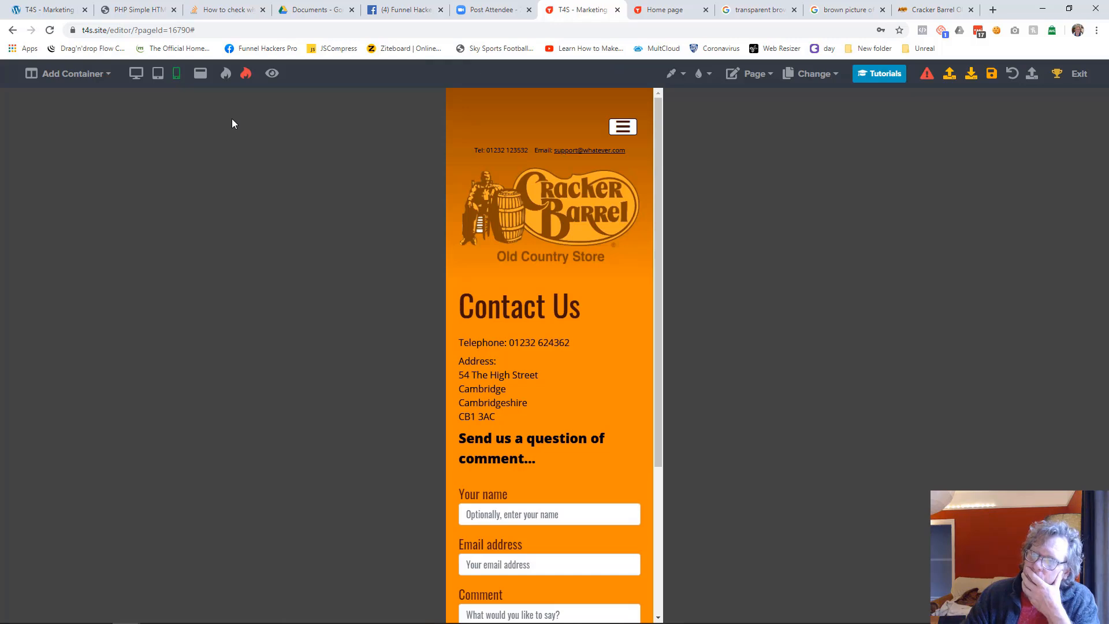
Save the Contact Us page in desktop view, then open the Home page and check it in mobile view
{"action": "left_click", "coordinate": [135, 73]}
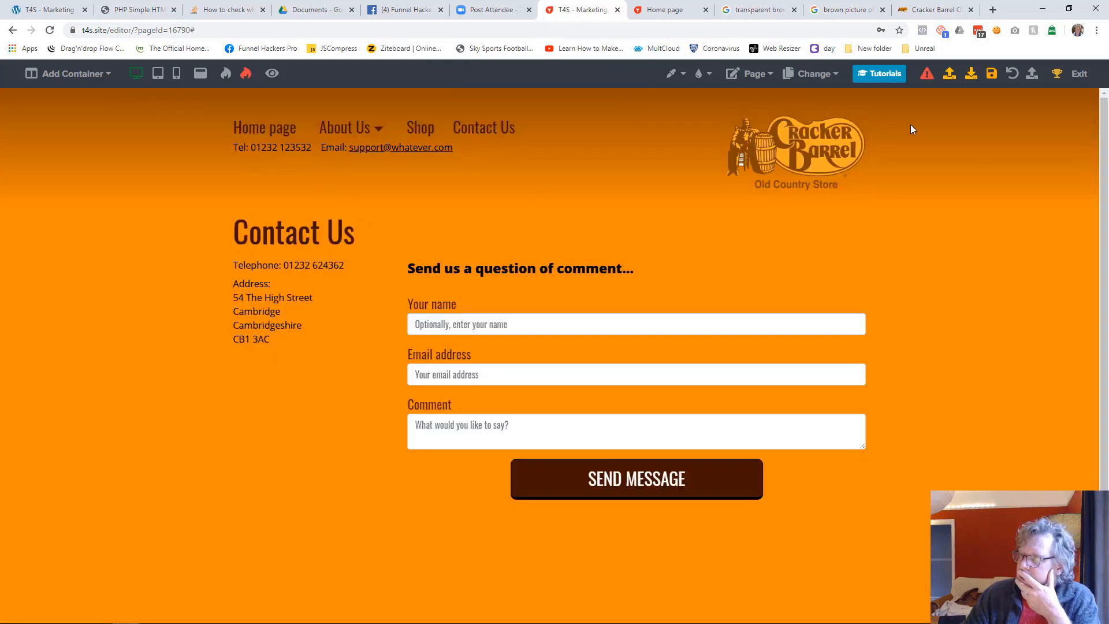
{"action": "left_click", "coordinate": [992, 85]}
{"action": "left_click", "coordinate": [808, 75]}
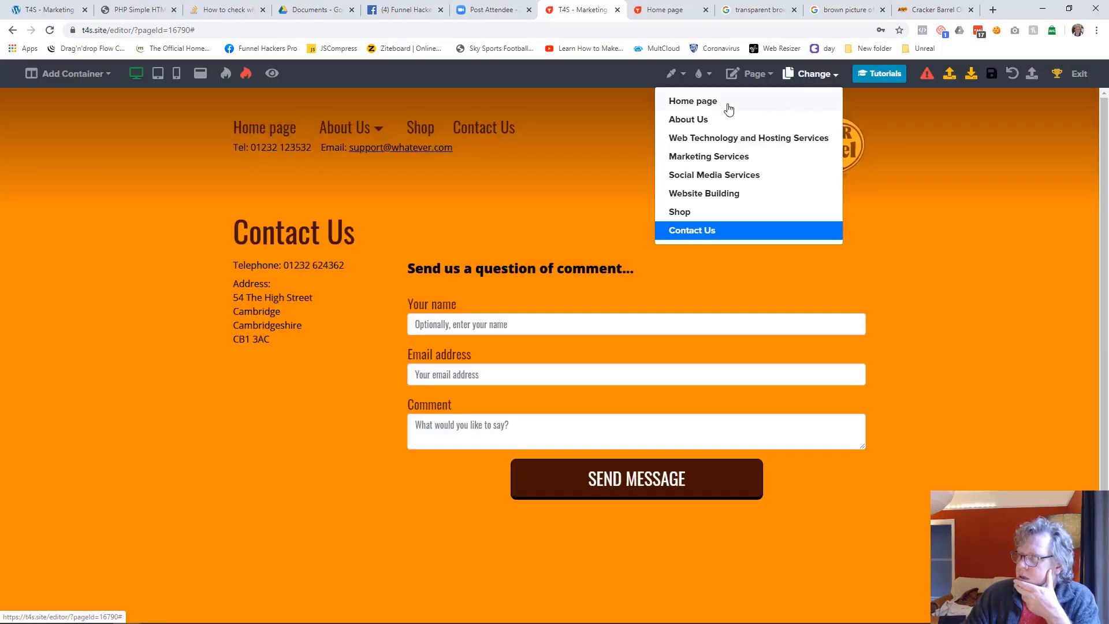
{"action": "left_click", "coordinate": [731, 108]}
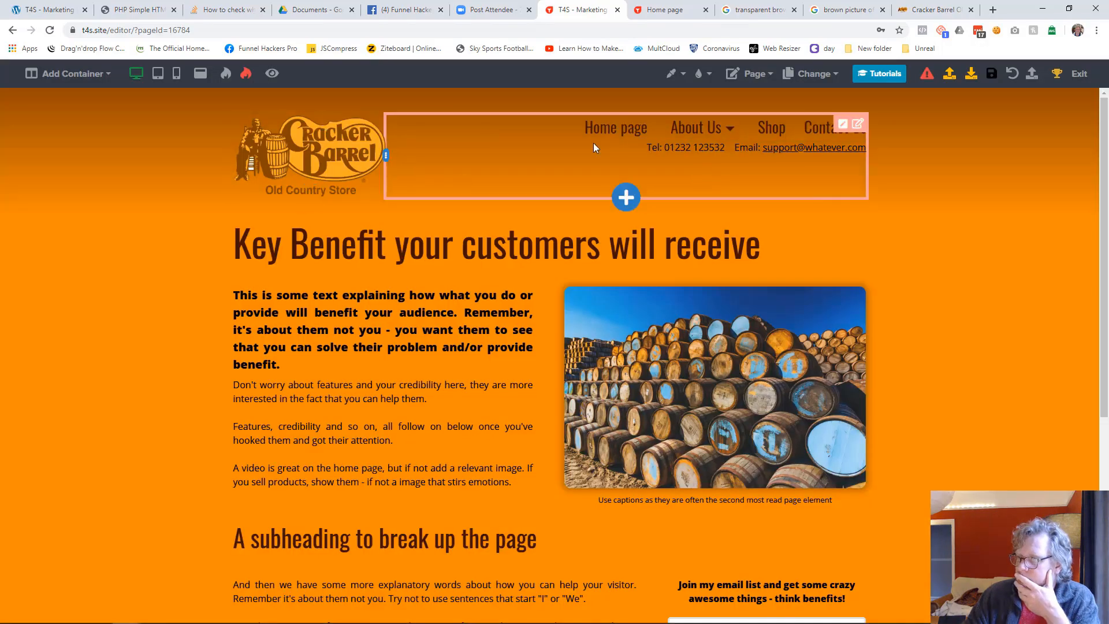
{"action": "left_click", "coordinate": [176, 73]}
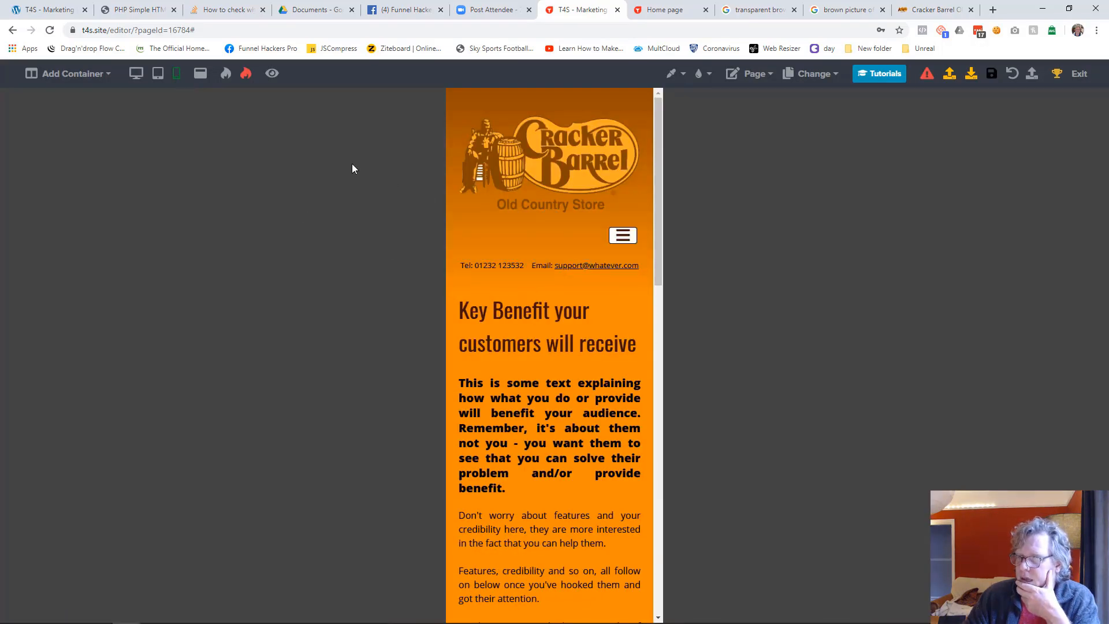
In desktop view, set the gradient angle of the Home page's header container to 180
{"action": "left_click", "coordinate": [135, 73]}
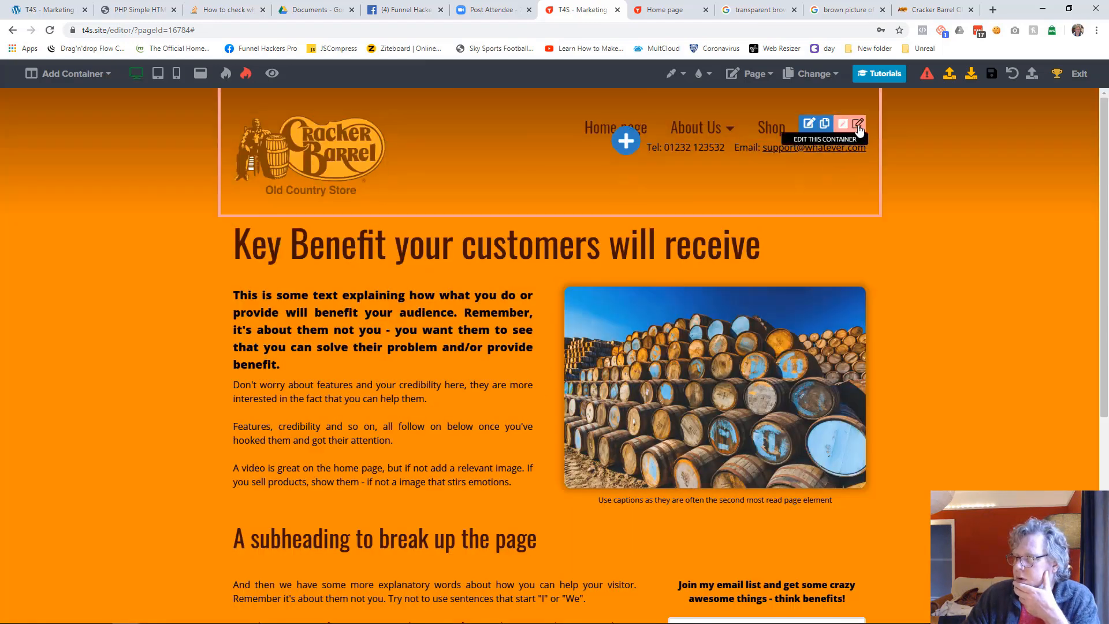
{"action": "left_click", "coordinate": [859, 129]}
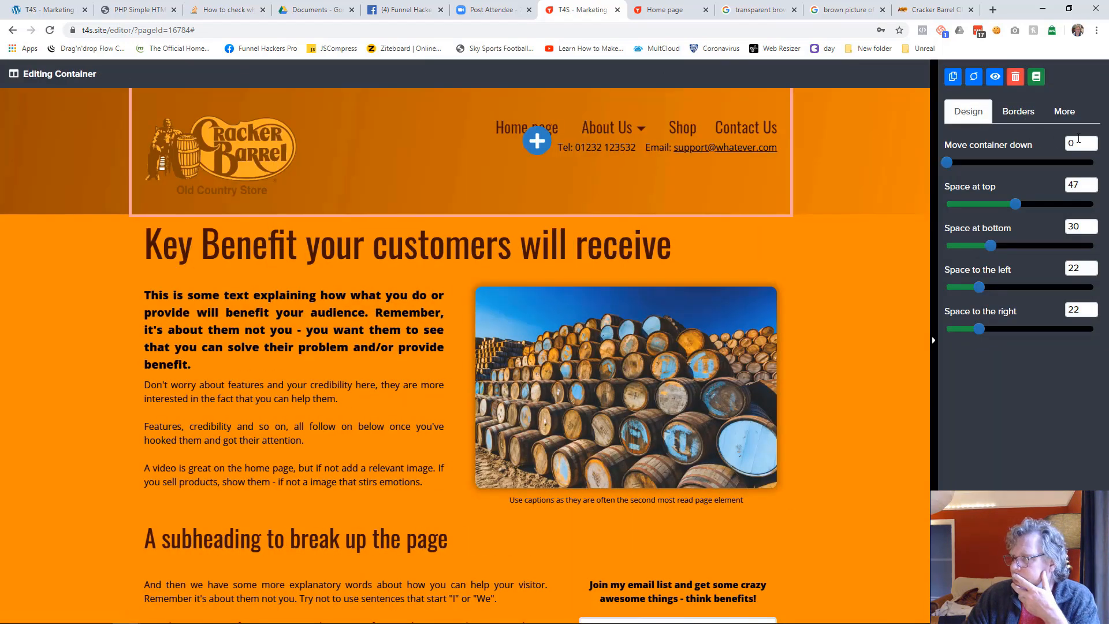
{"action": "left_click", "coordinate": [1073, 118]}
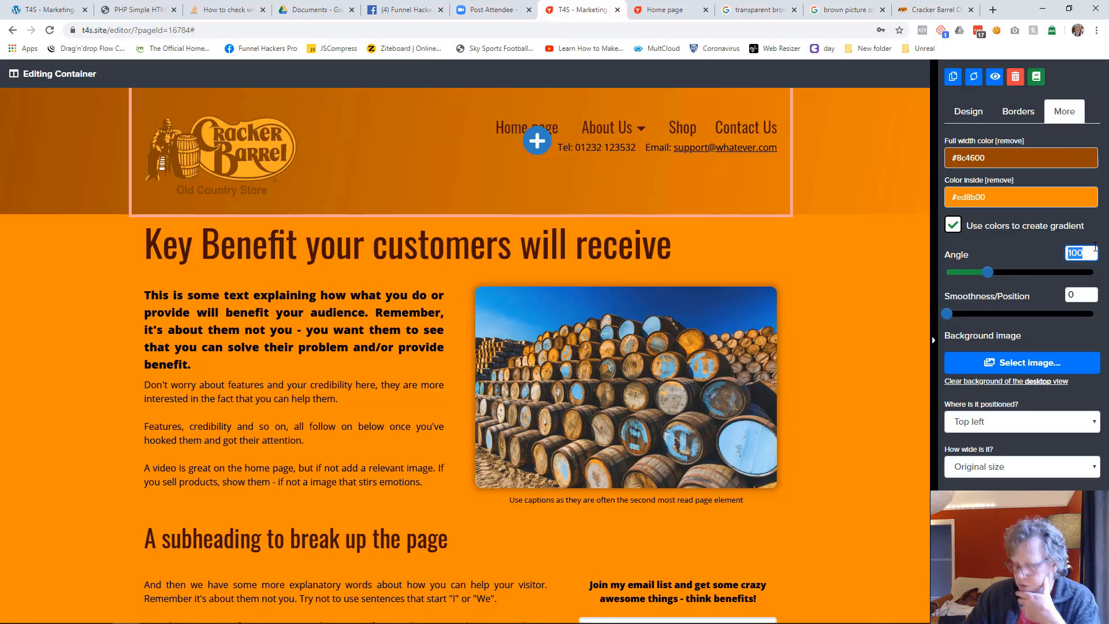
{"action": "type", "text": "180"}
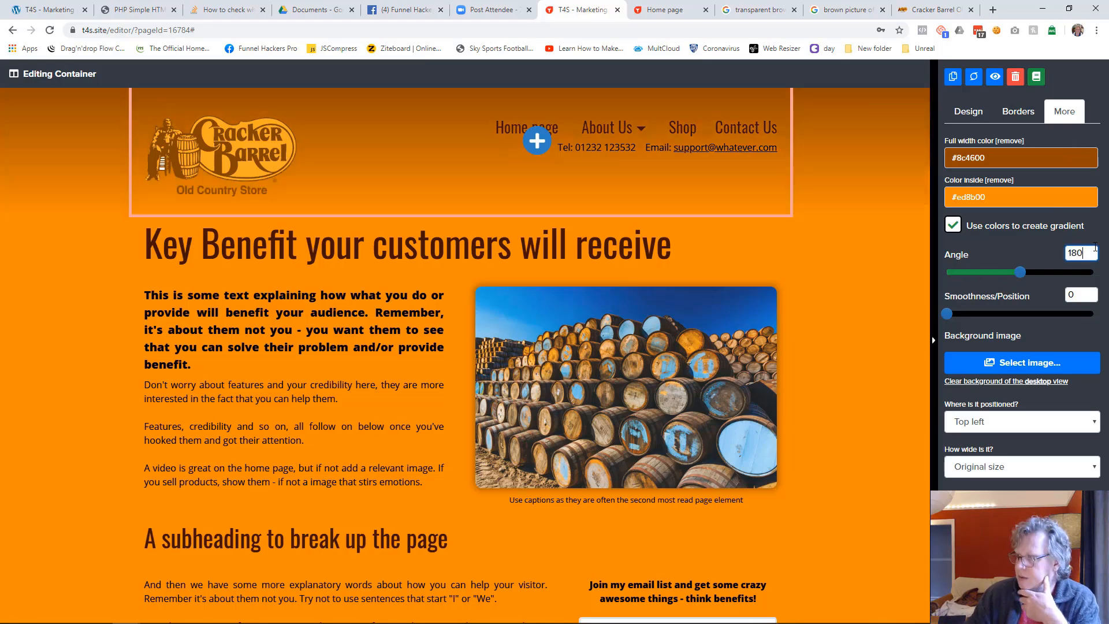
Save the Home page's header container to the library as "Website Header 2"
{"action": "left_click", "coordinate": [1035, 76]}
{"action": "left_click", "coordinate": [420, 414]}
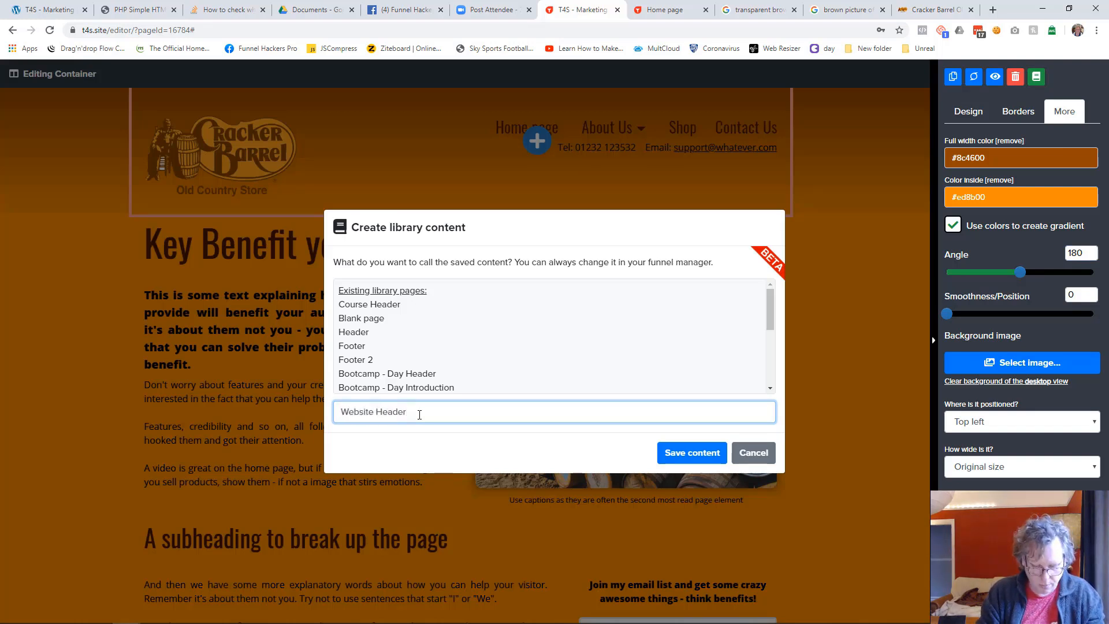
{"action": "left_click", "coordinate": [662, 456]}
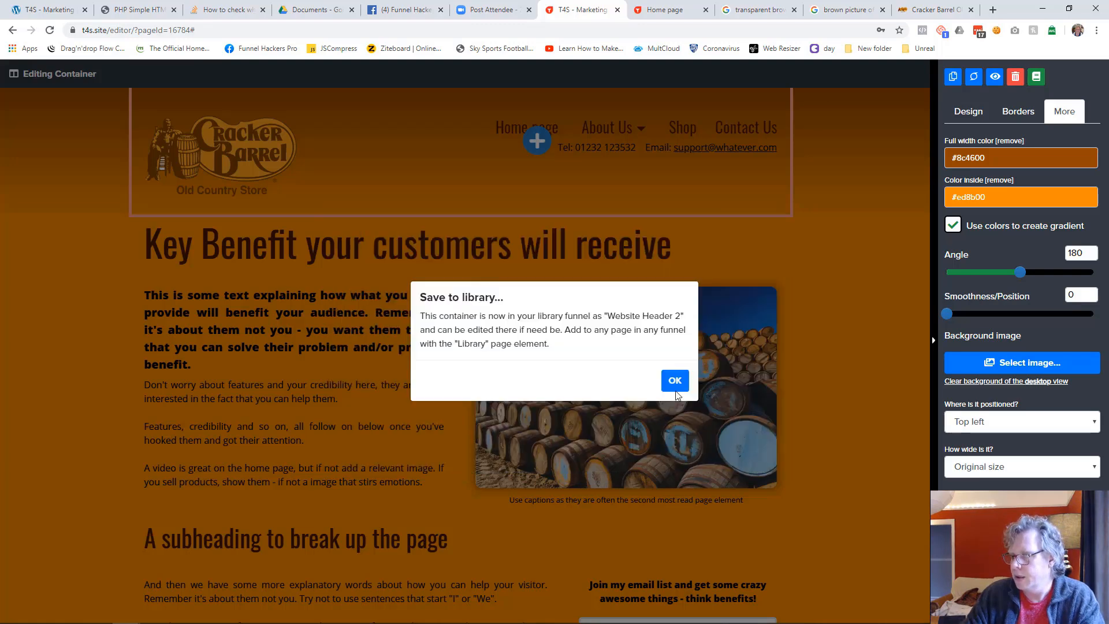
{"action": "left_click", "coordinate": [674, 388]}
{"action": "left_click", "coordinate": [833, 317]}
Save the Home page changes and open the Contact Us page for editing
{"action": "left_click", "coordinate": [821, 78]}
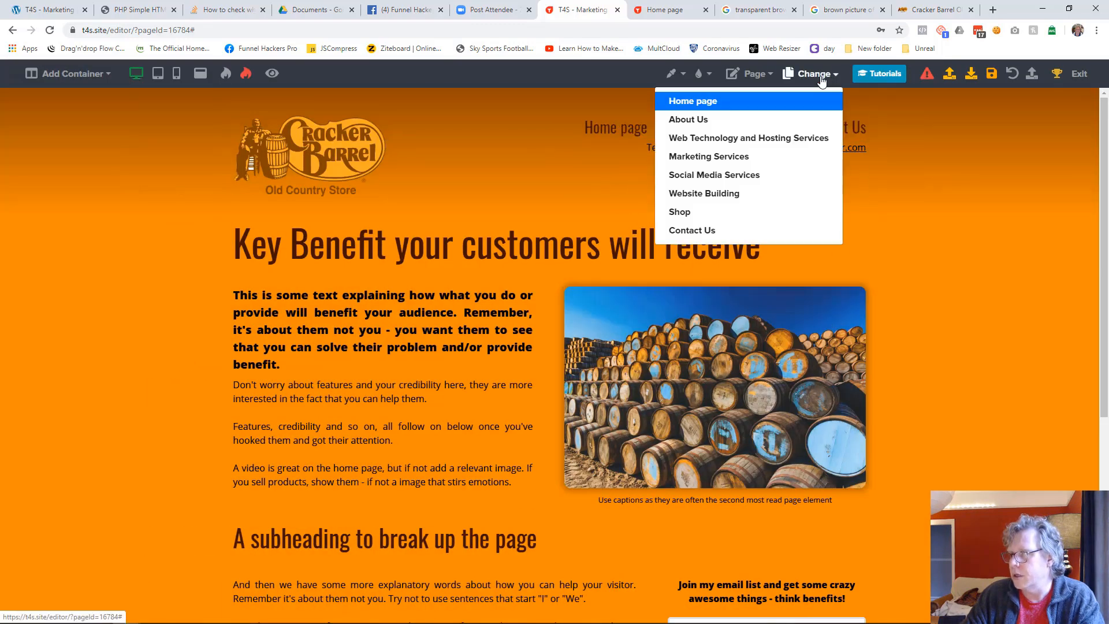
{"action": "left_click", "coordinate": [714, 231]}
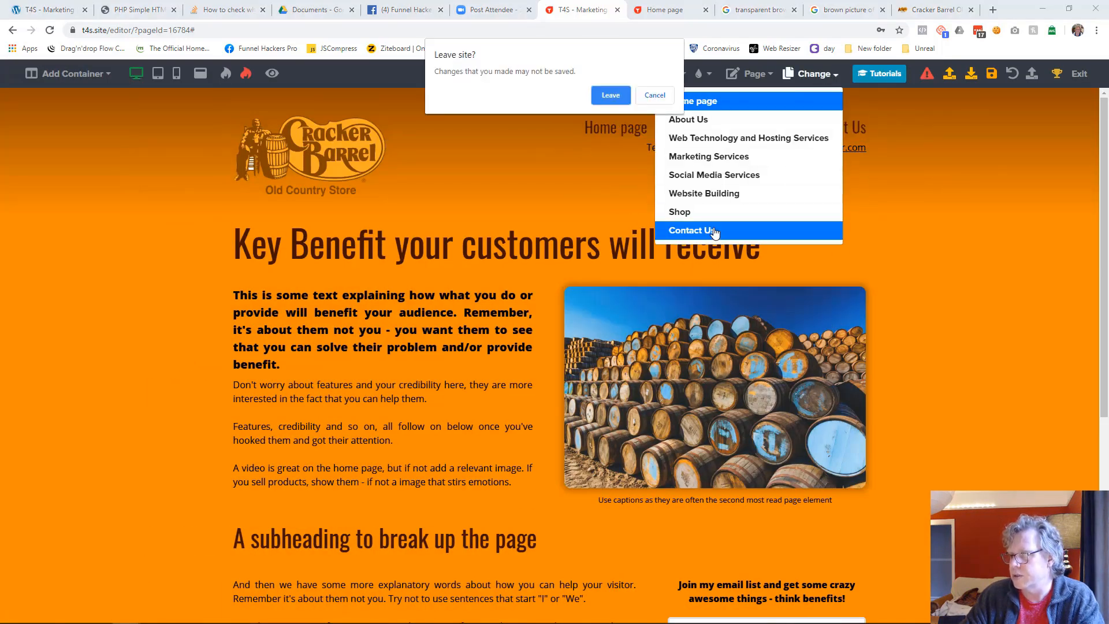
{"action": "left_click", "coordinate": [654, 96]}
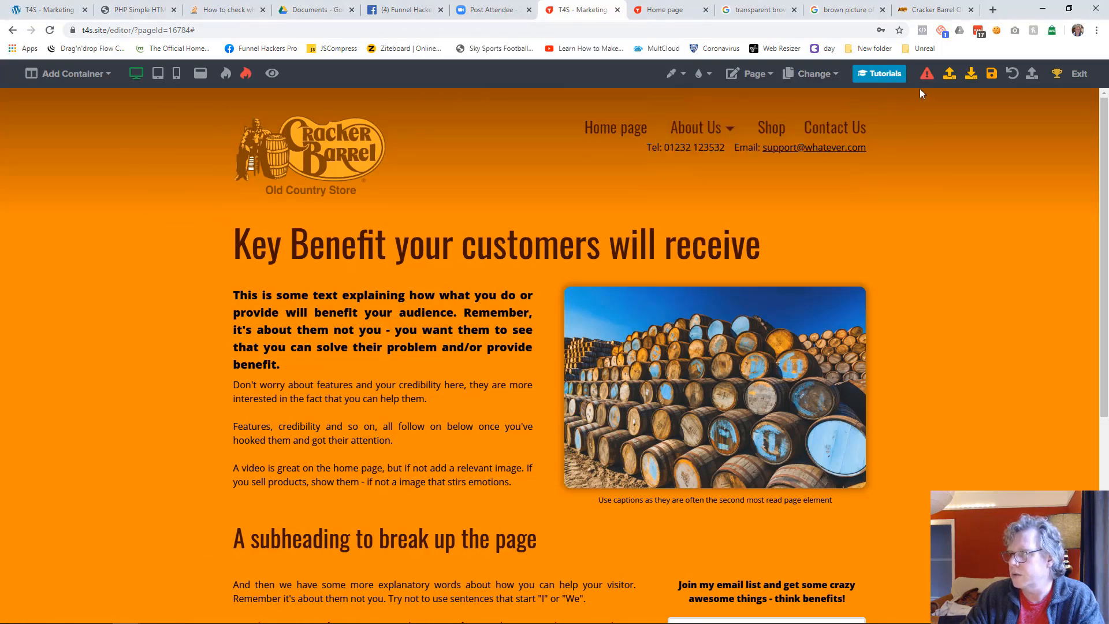
{"action": "left_click", "coordinate": [991, 74]}
{"action": "left_click", "coordinate": [811, 74]}
{"action": "left_click", "coordinate": [723, 233]}
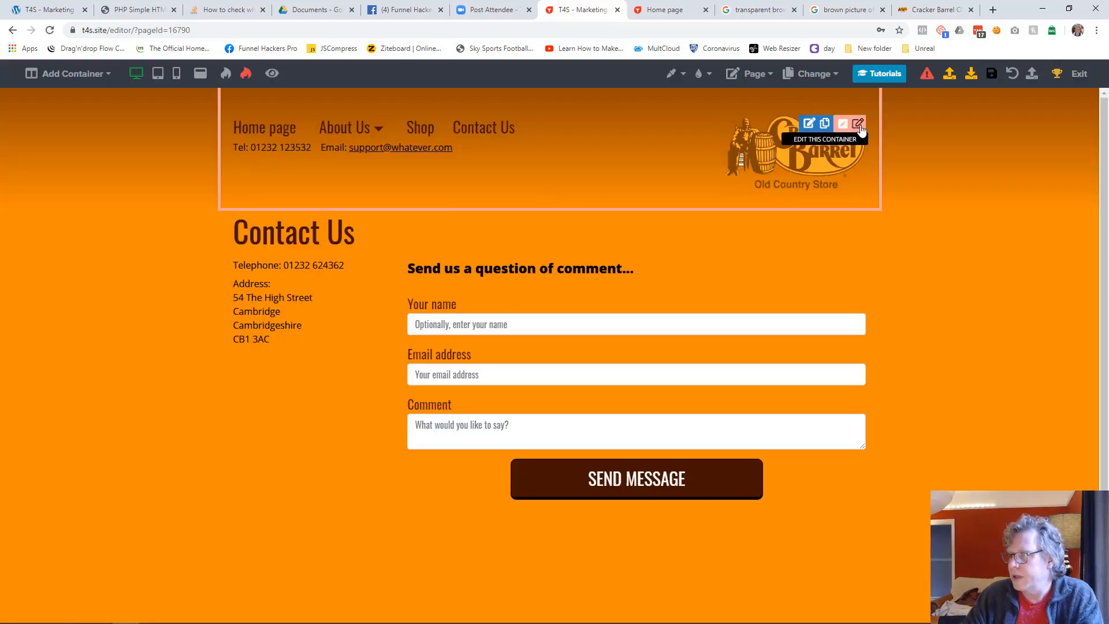
Delete the existing header container from the Contact Us page
{"action": "left_click", "coordinate": [858, 124]}
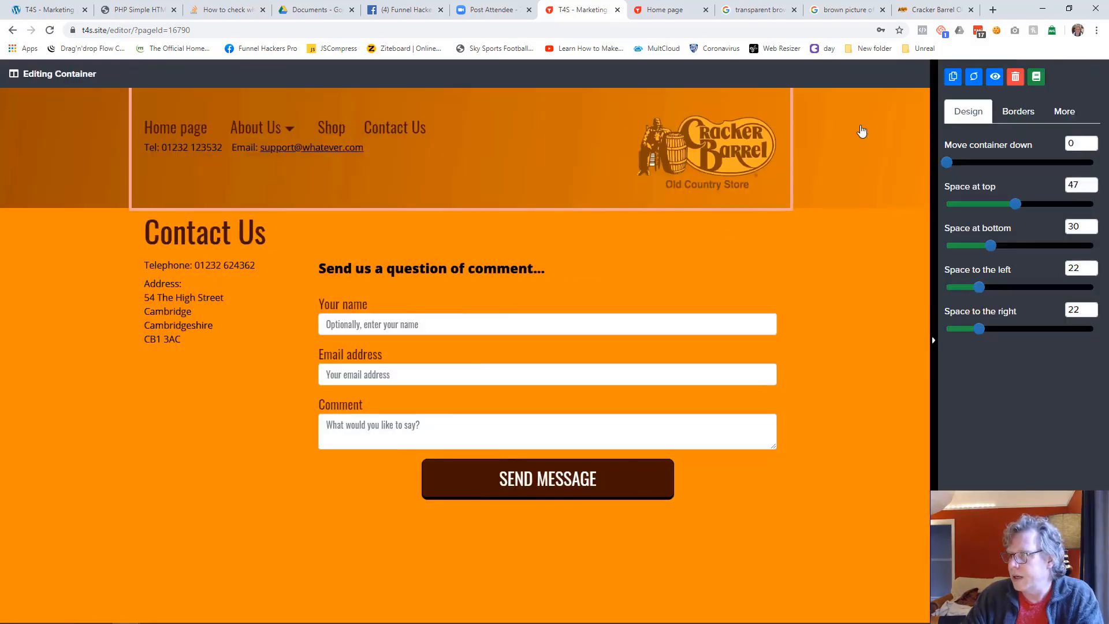
{"action": "left_click", "coordinate": [1016, 79]}
{"action": "left_click", "coordinate": [645, 393]}
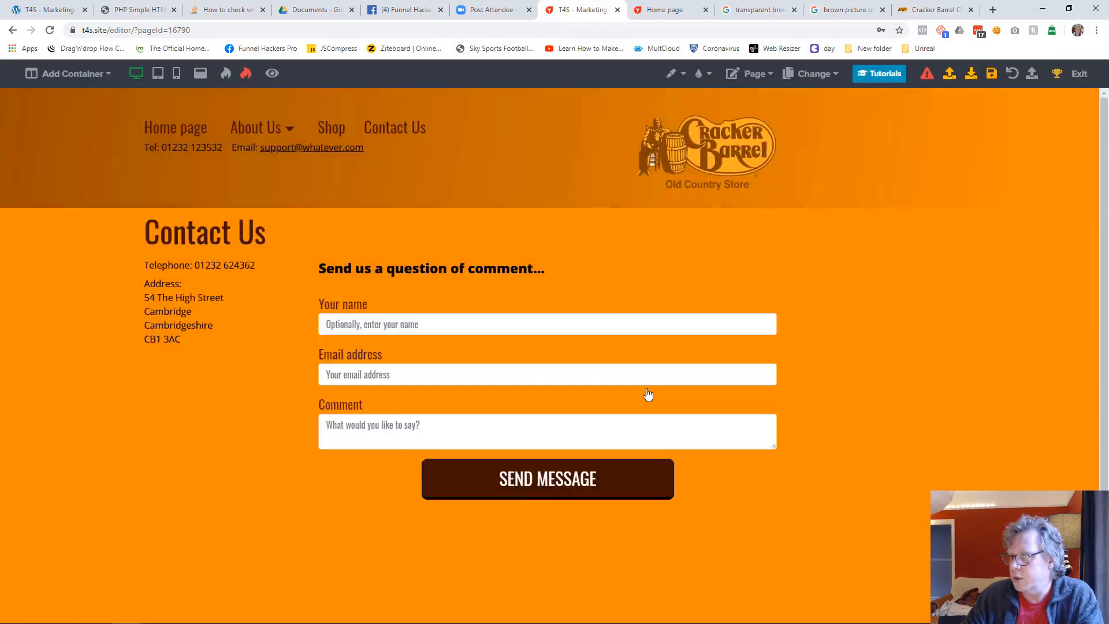
Insert the library content "Website Header 2" below the contact form
{"action": "left_click", "coordinate": [554, 90]}
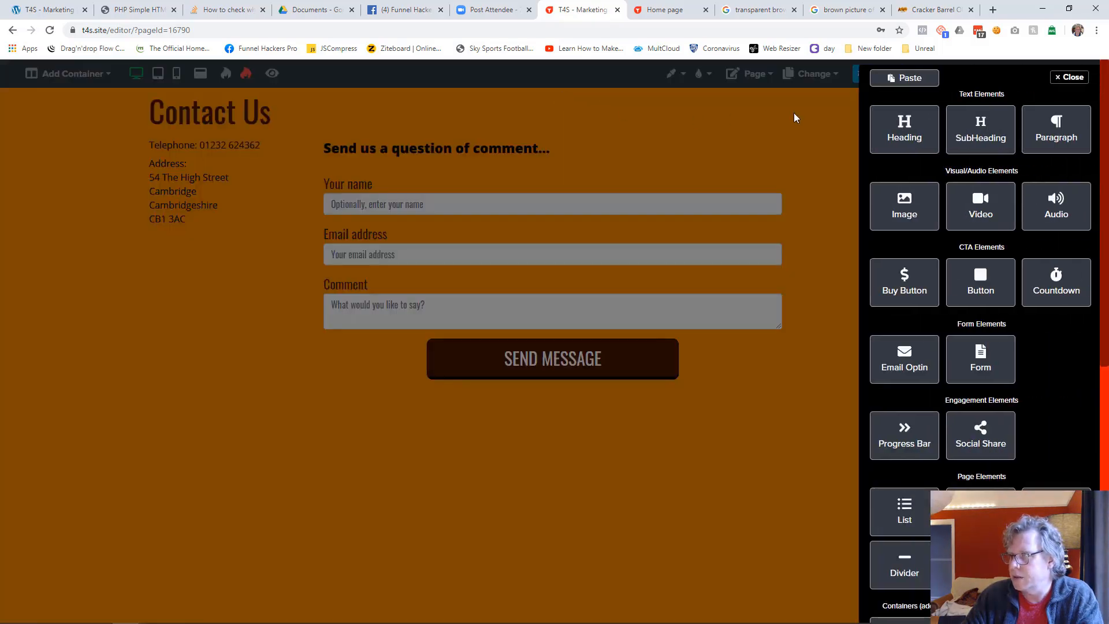
{"action": "left_click", "coordinate": [805, 305]}
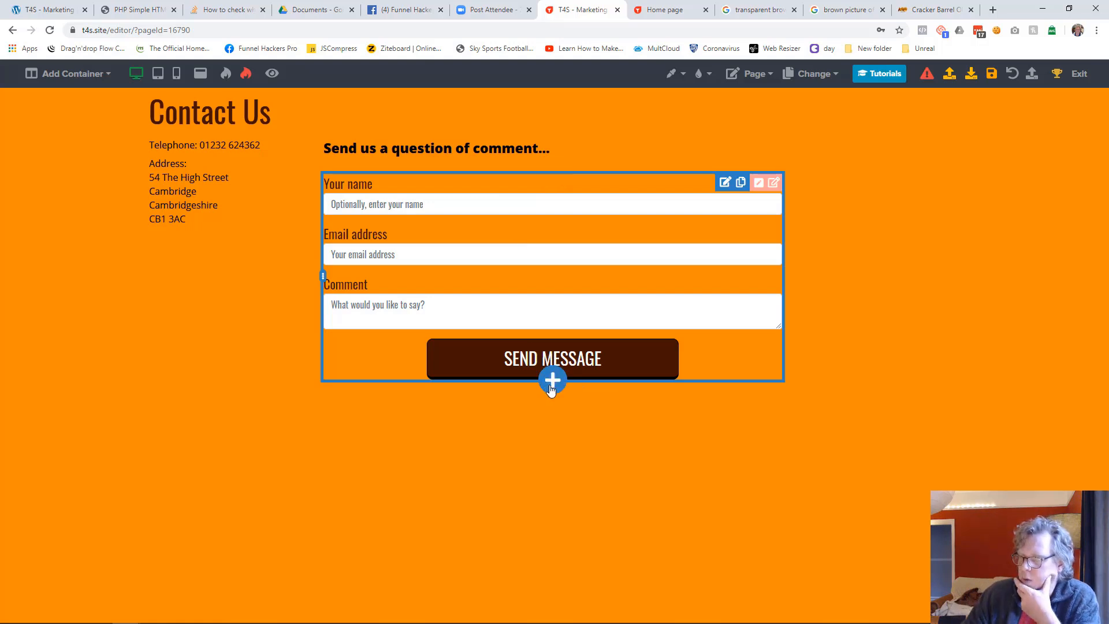
{"action": "left_click", "coordinate": [551, 389]}
{"action": "scroll", "coordinate": [1034, 450], "scroll_direction": "down", "scroll_amount": 5}
{"action": "scroll", "coordinate": [1060, 455], "scroll_direction": "down", "scroll_amount": 1}
{"action": "left_click", "coordinate": [1054, 458]}
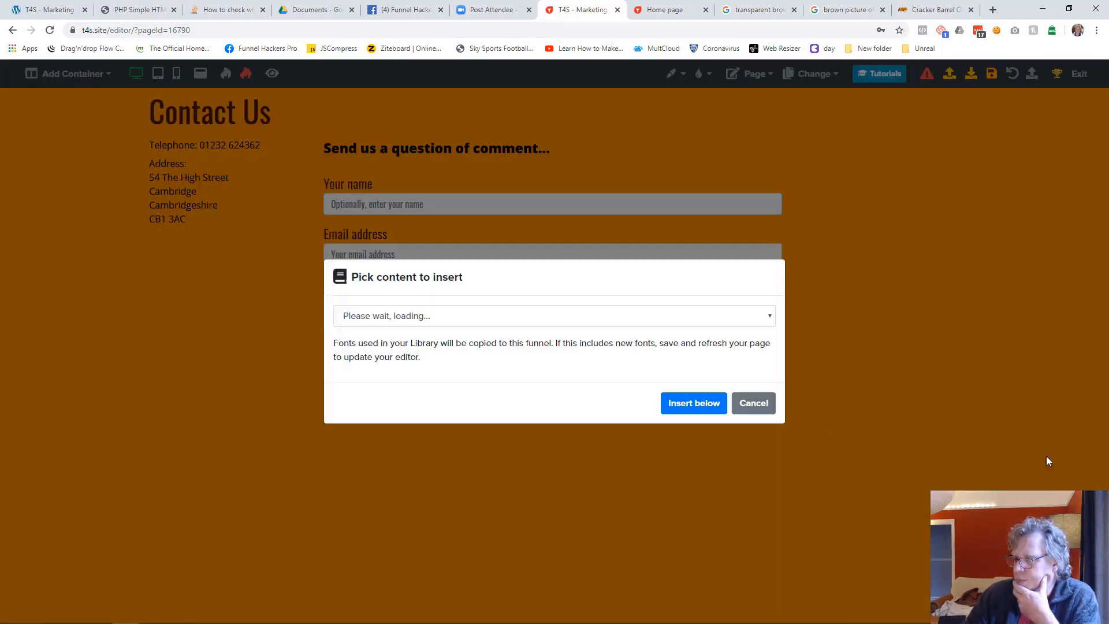
{"action": "left_click", "coordinate": [413, 321]}
{"action": "left_click", "coordinate": [409, 539]}
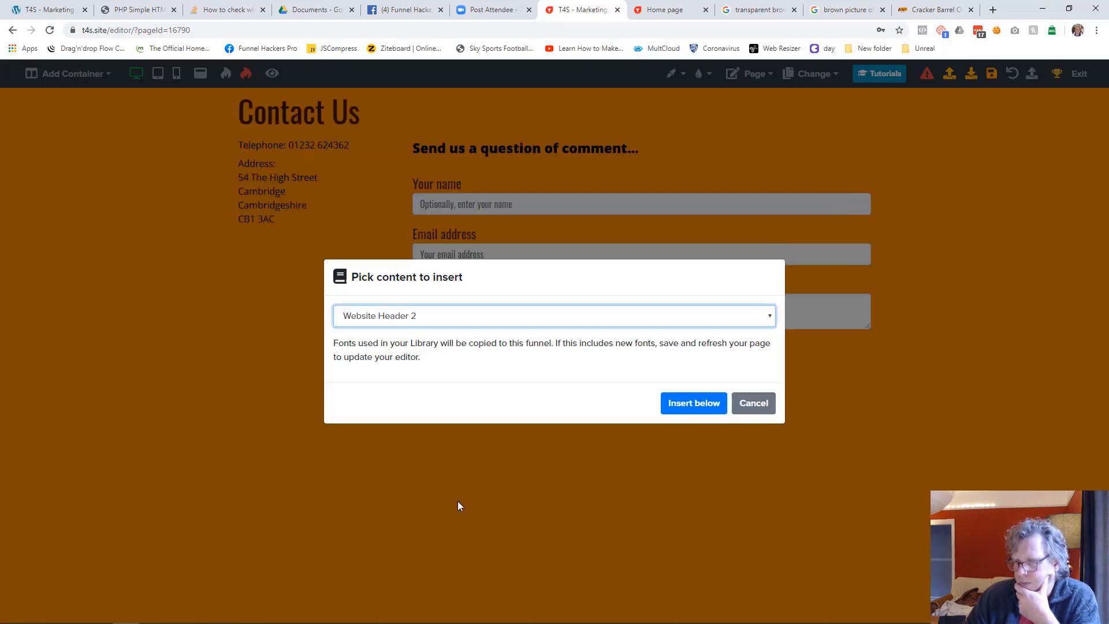
{"action": "left_click", "coordinate": [664, 404]}
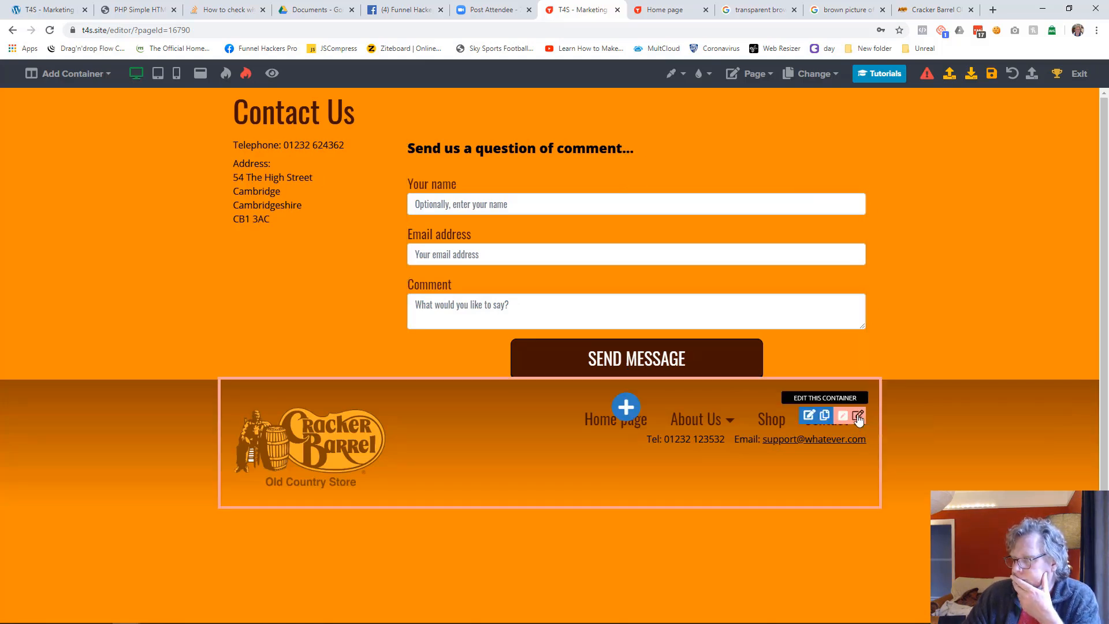
Cut the inserted header container and paste it above the Contact Us heading
{"action": "left_click", "coordinate": [857, 418]}
{"action": "left_click", "coordinate": [952, 77]}
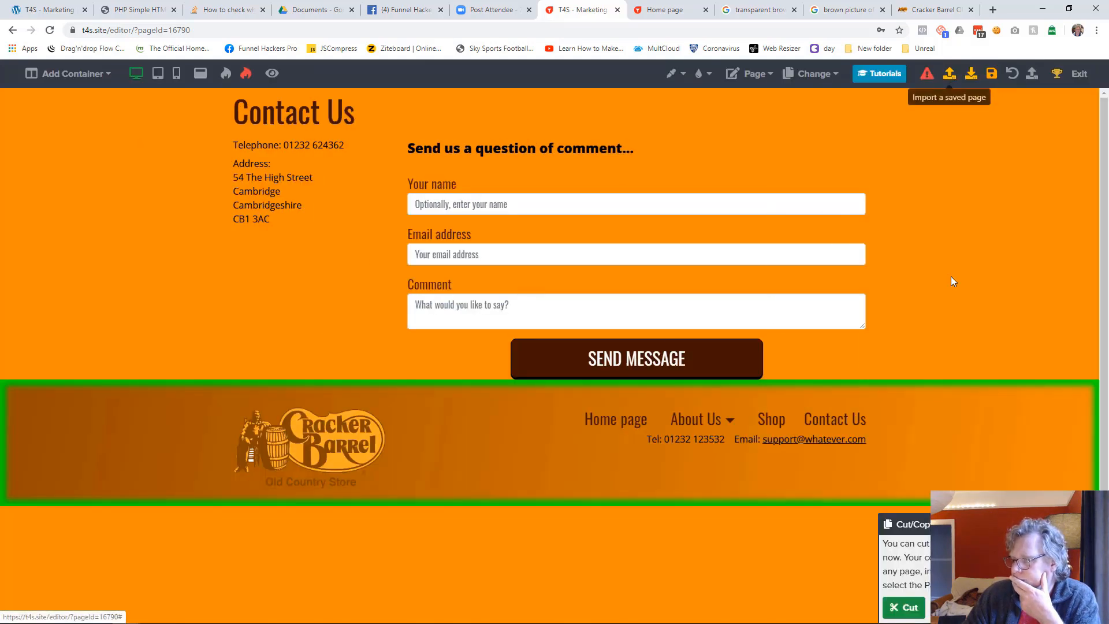
{"action": "left_click", "coordinate": [907, 608]}
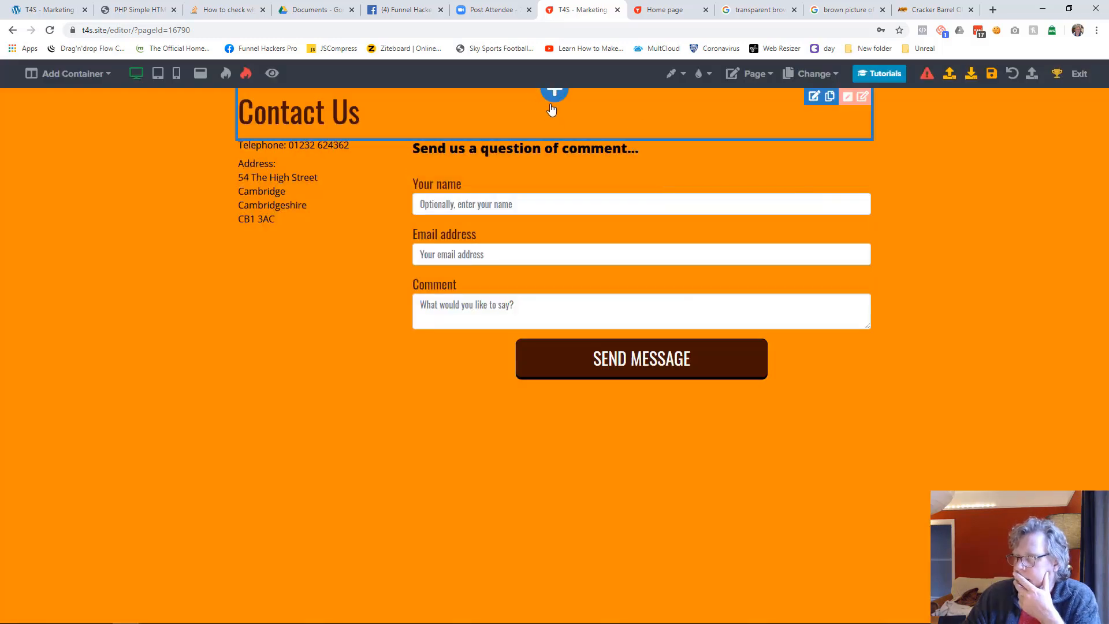
{"action": "left_click", "coordinate": [552, 98]}
{"action": "left_click", "coordinate": [892, 77]}
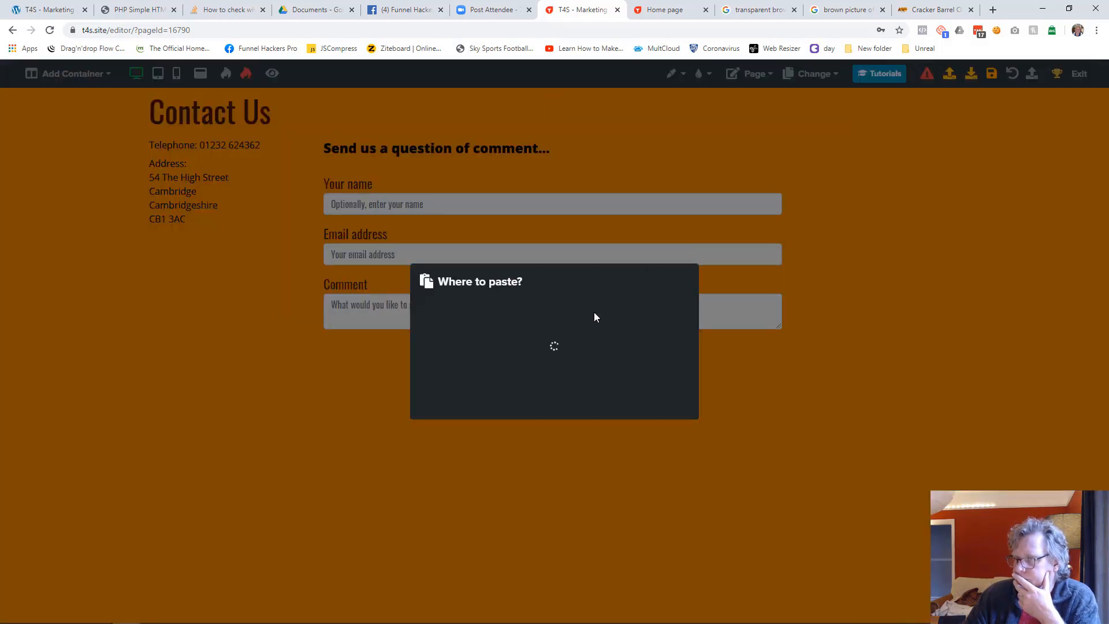
{"action": "left_click", "coordinate": [557, 330]}
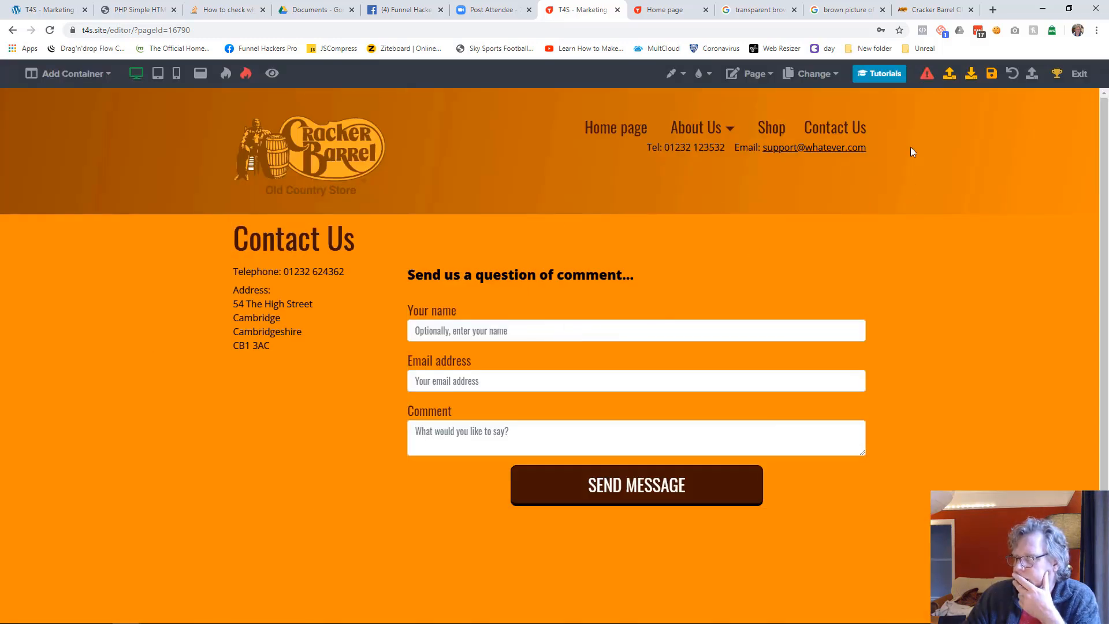
Set the gradient angle of the Contact Us page's new header container to 180
{"action": "left_click", "coordinate": [932, 151]}
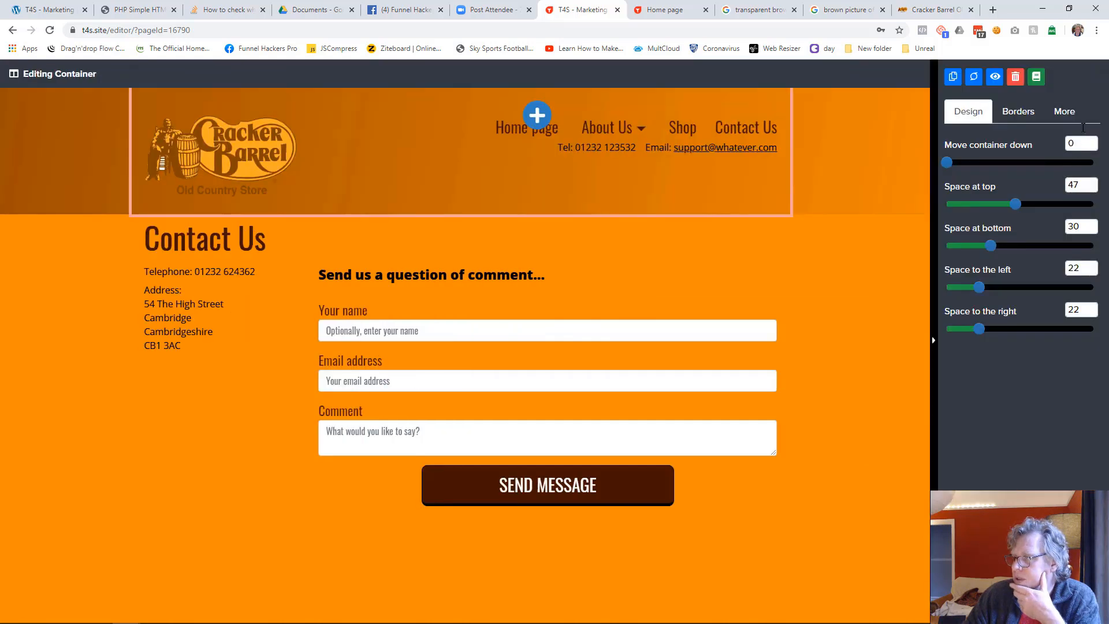
{"action": "left_click", "coordinate": [1064, 111]}
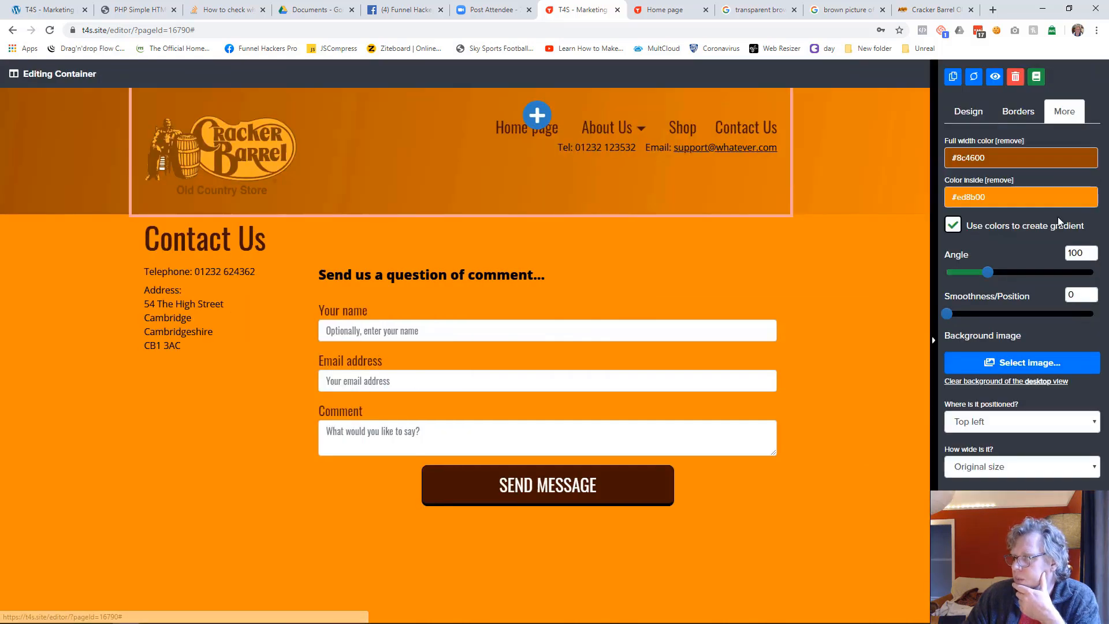
{"action": "left_click", "coordinate": [1093, 252]}
{"action": "type", "text": "180"}
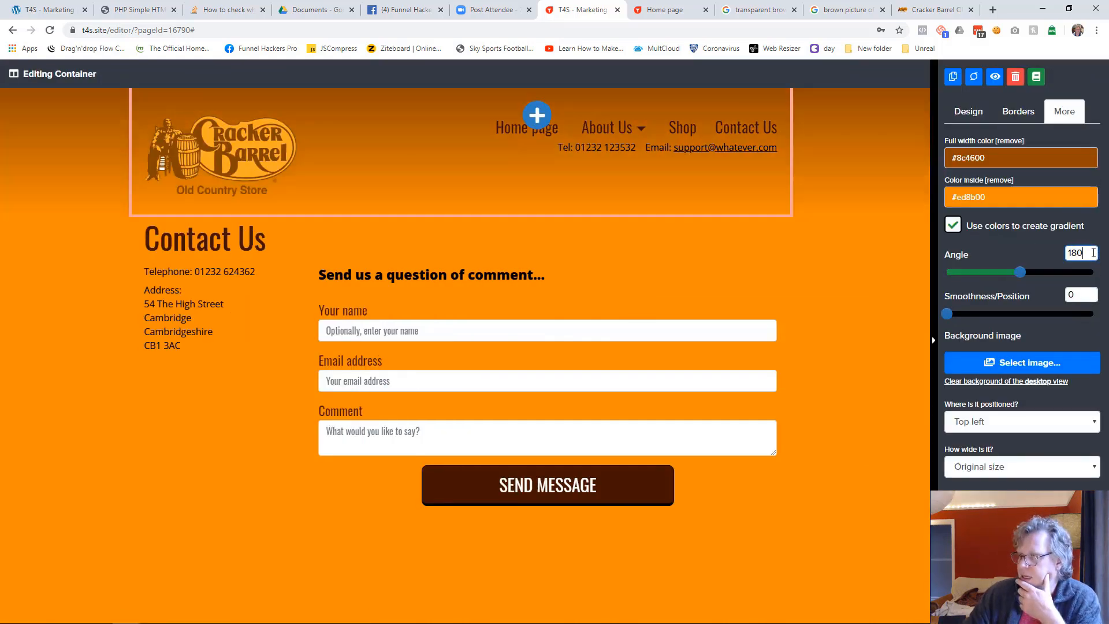
{"action": "left_click", "coordinate": [838, 300]}
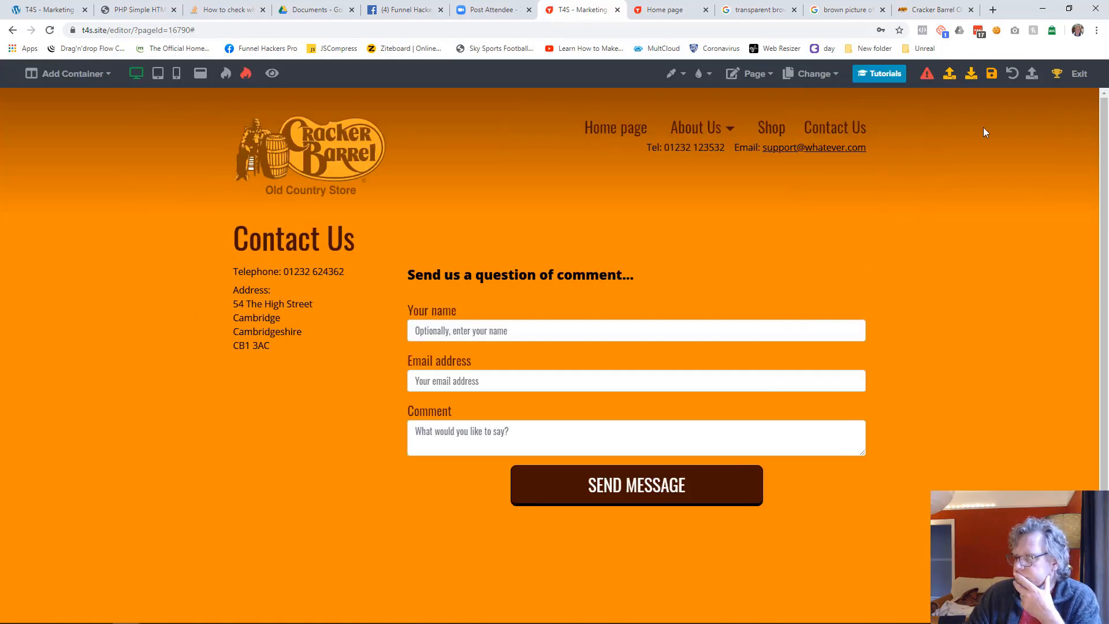
Save the Contact Us page and open the Shop page in the editor
{"action": "left_click", "coordinate": [990, 73]}
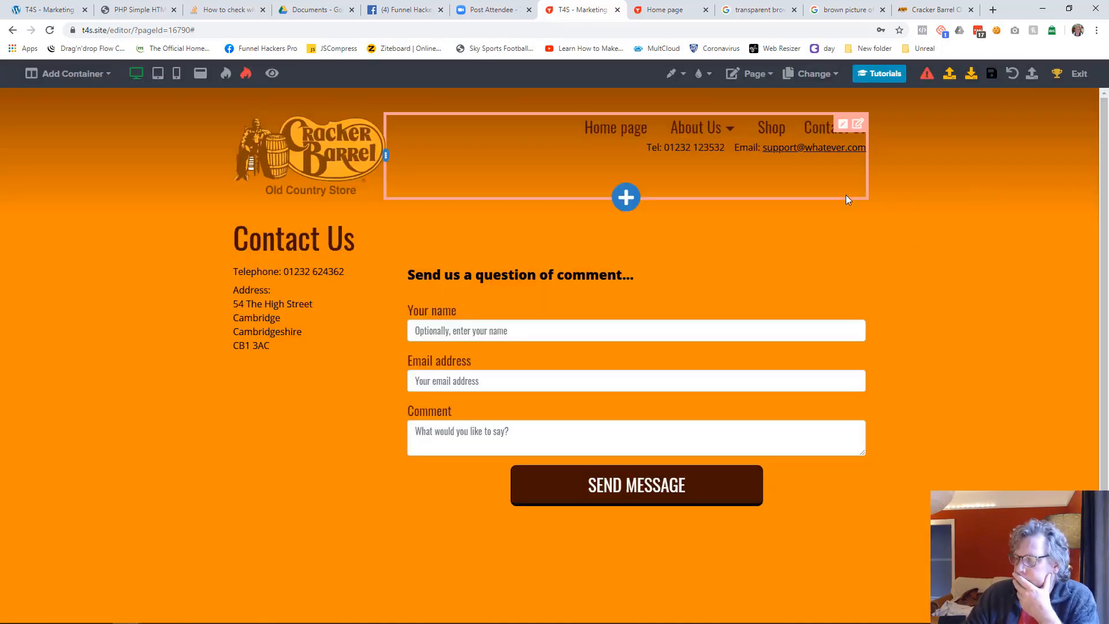
{"action": "left_click", "coordinate": [833, 74]}
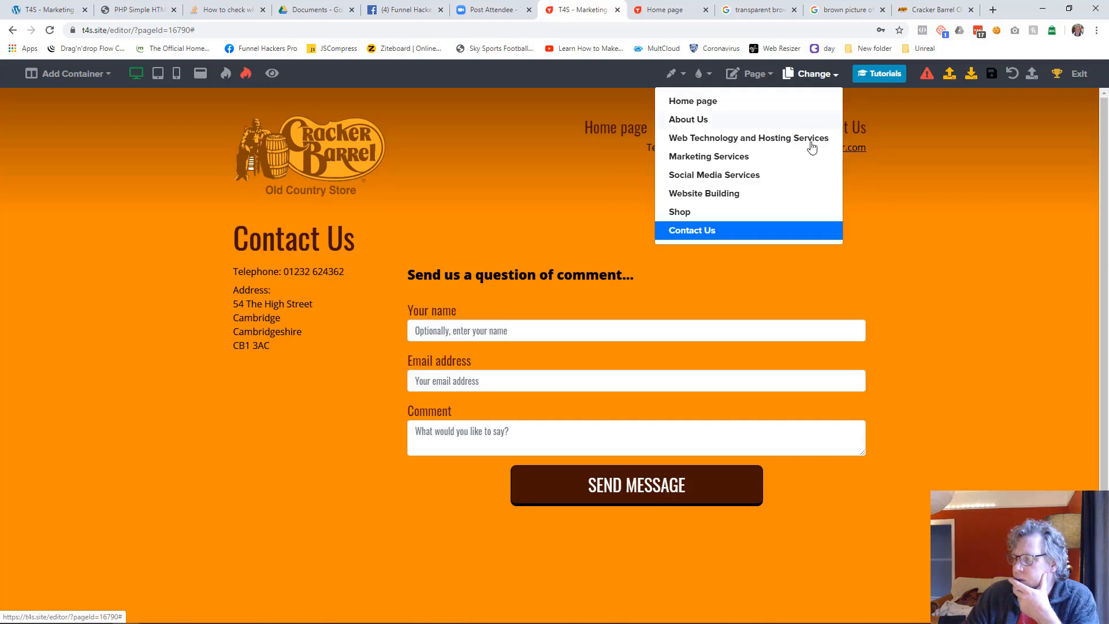
{"action": "left_click", "coordinate": [717, 212]}
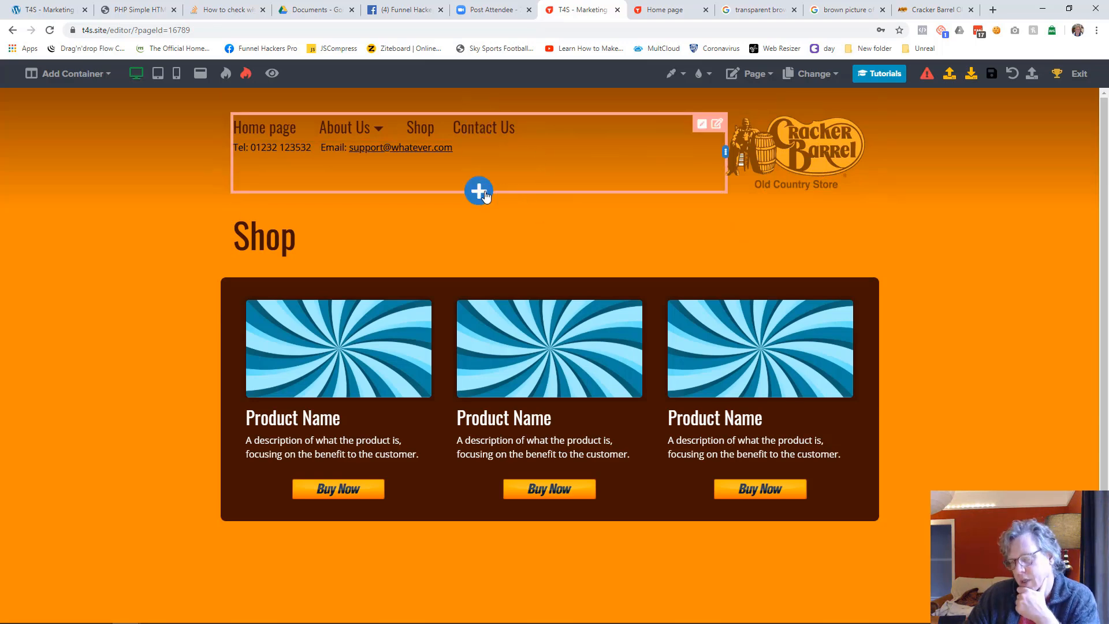
Insert the library content "Website Header 2" below the existing header on the Shop page
{"action": "left_click", "coordinate": [479, 191]}
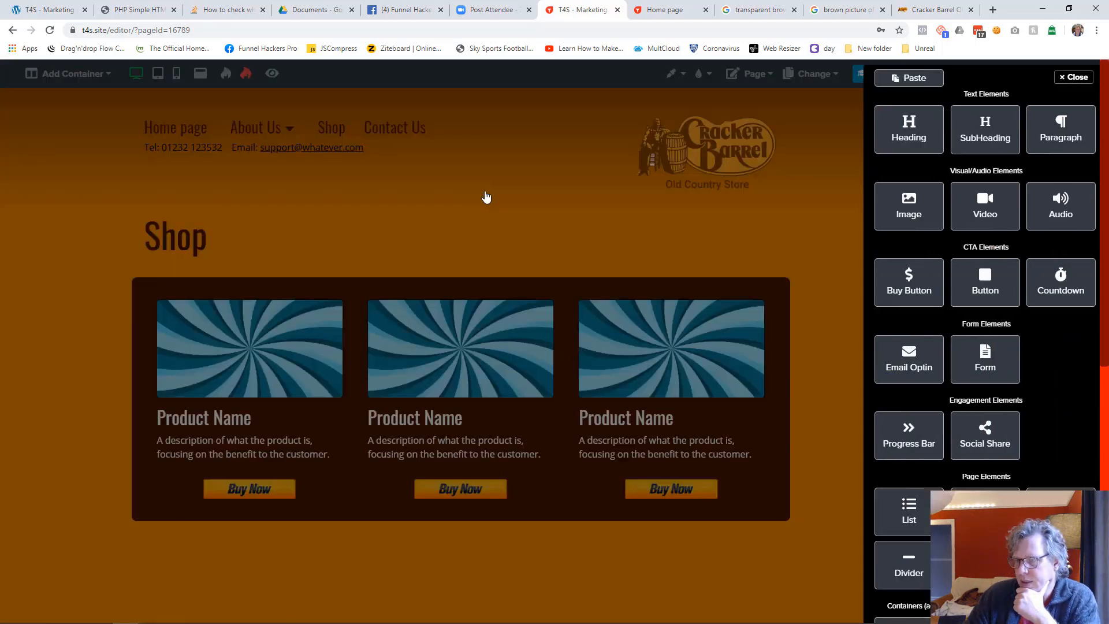
{"action": "scroll", "coordinate": [1042, 430], "scroll_direction": "down", "scroll_amount": 3}
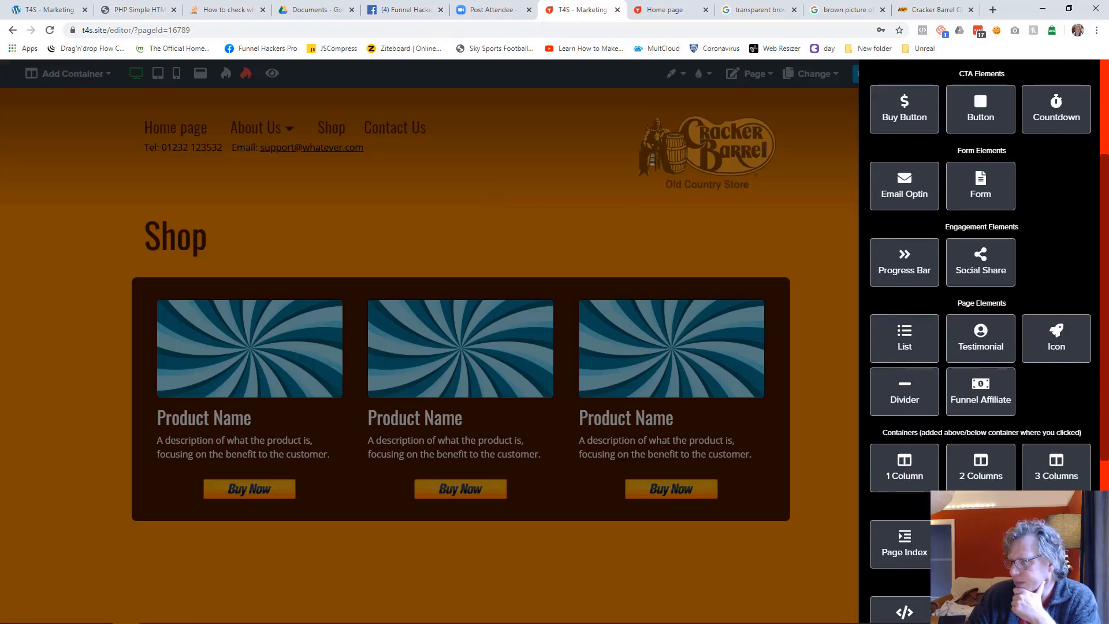
{"action": "scroll", "coordinate": [1057, 450], "scroll_direction": "down", "scroll_amount": 3}
{"action": "left_click", "coordinate": [1058, 450]}
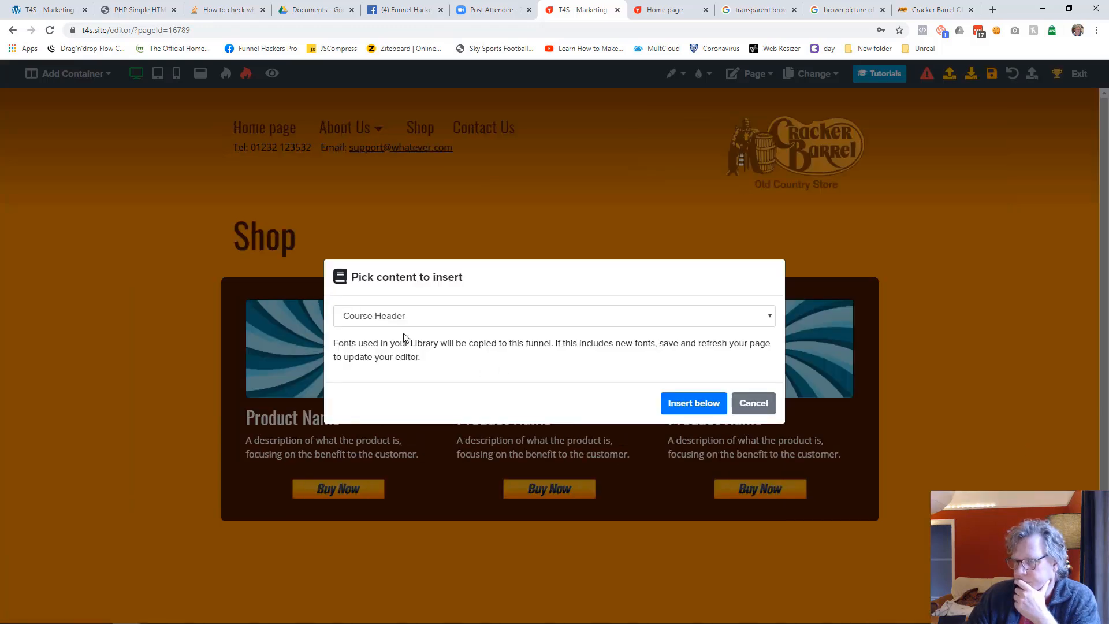
{"action": "left_click", "coordinate": [402, 317]}
{"action": "left_click", "coordinate": [411, 534]}
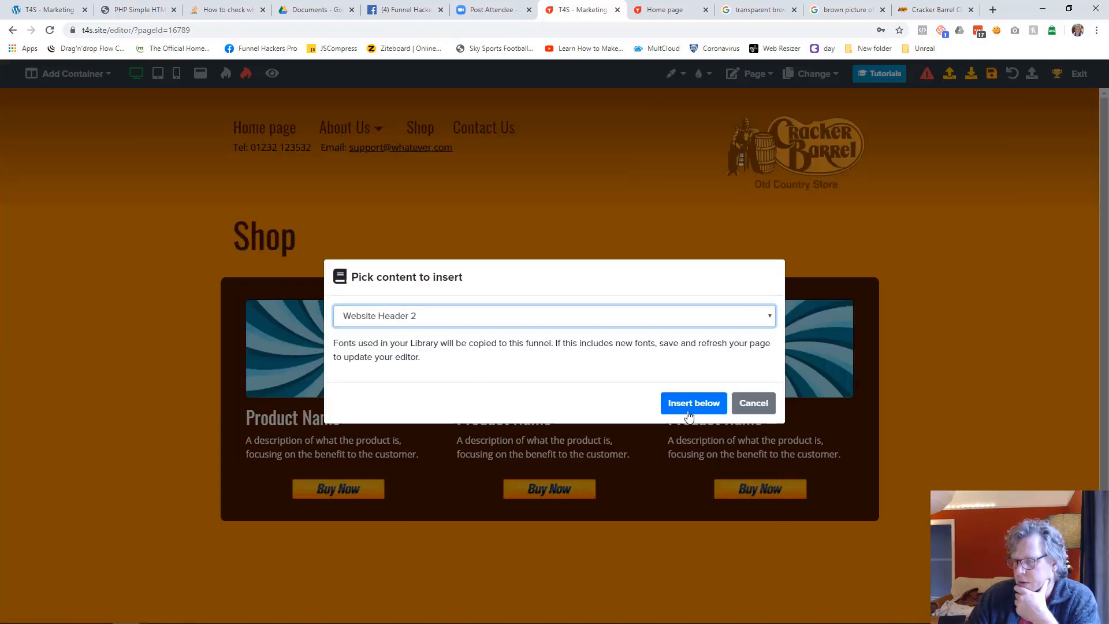
{"action": "left_click", "coordinate": [699, 404]}
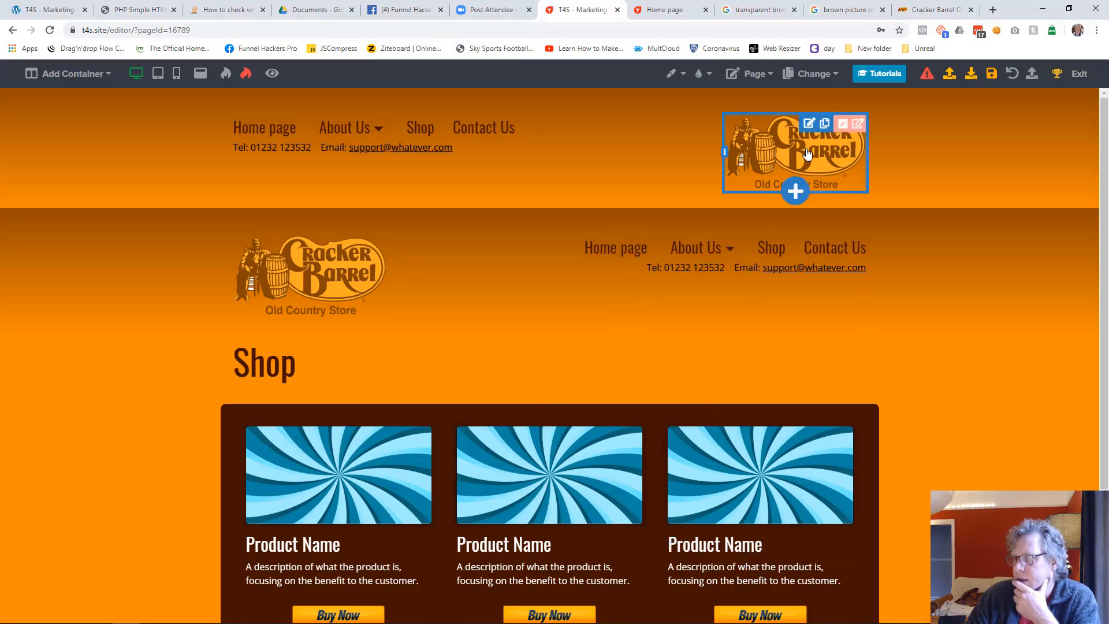
Delete the old header container with the logo on the right from the Shop page and save the page
{"action": "left_click", "coordinate": [852, 126]}
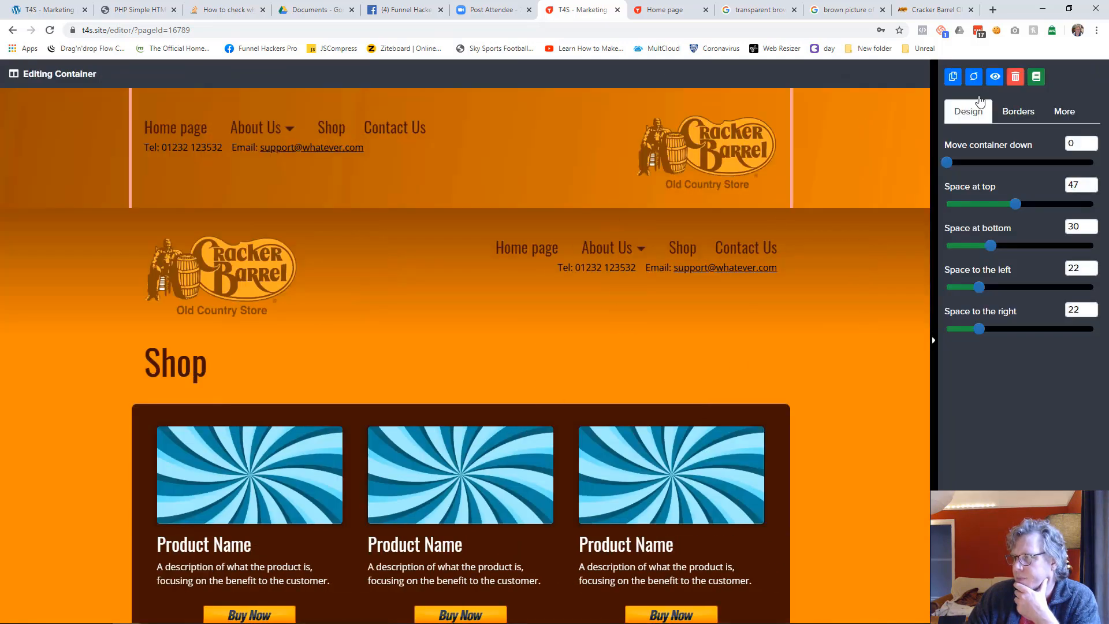
{"action": "left_click", "coordinate": [1014, 77]}
{"action": "left_click", "coordinate": [643, 394]}
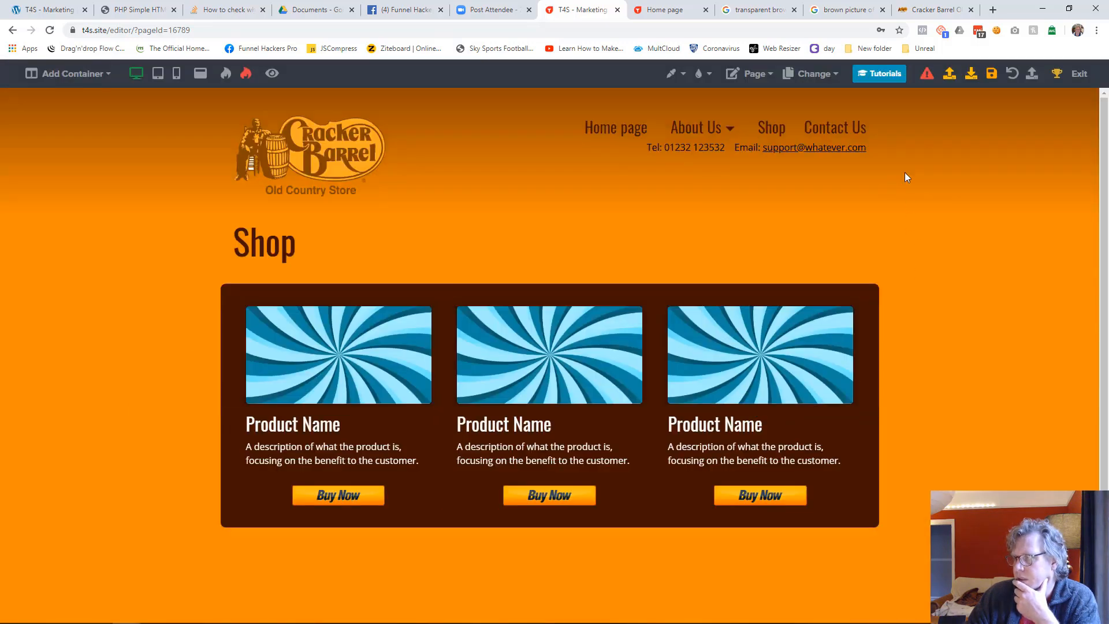
{"action": "left_click", "coordinate": [991, 73]}
Open the About Us page and insert the library content "Website Header 2" below its existing header
{"action": "left_click", "coordinate": [817, 74]}
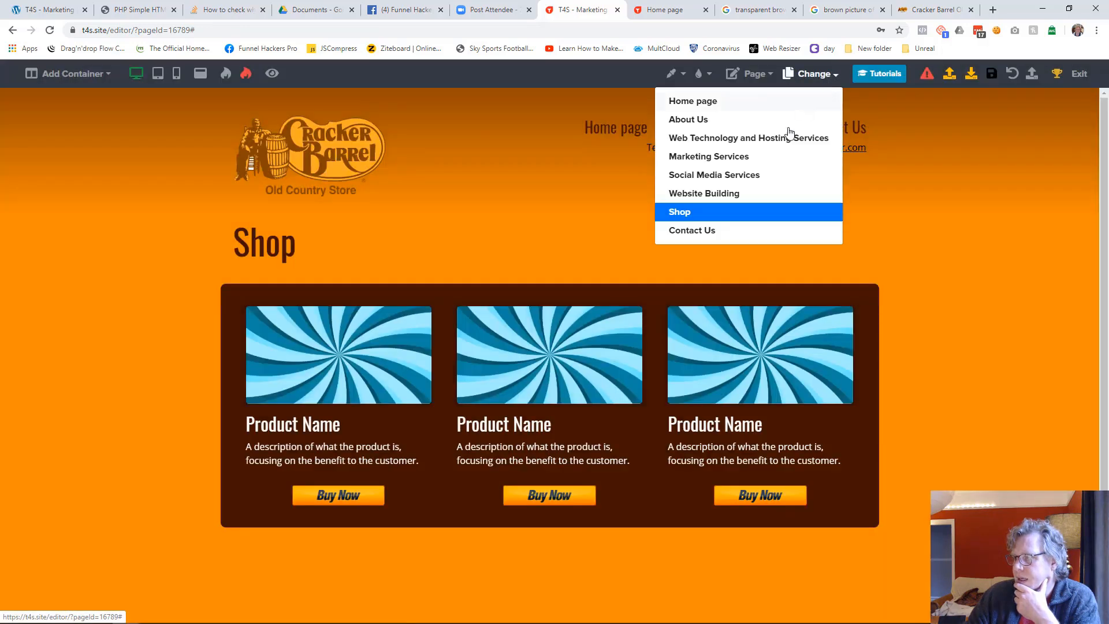
{"action": "left_click", "coordinate": [720, 121]}
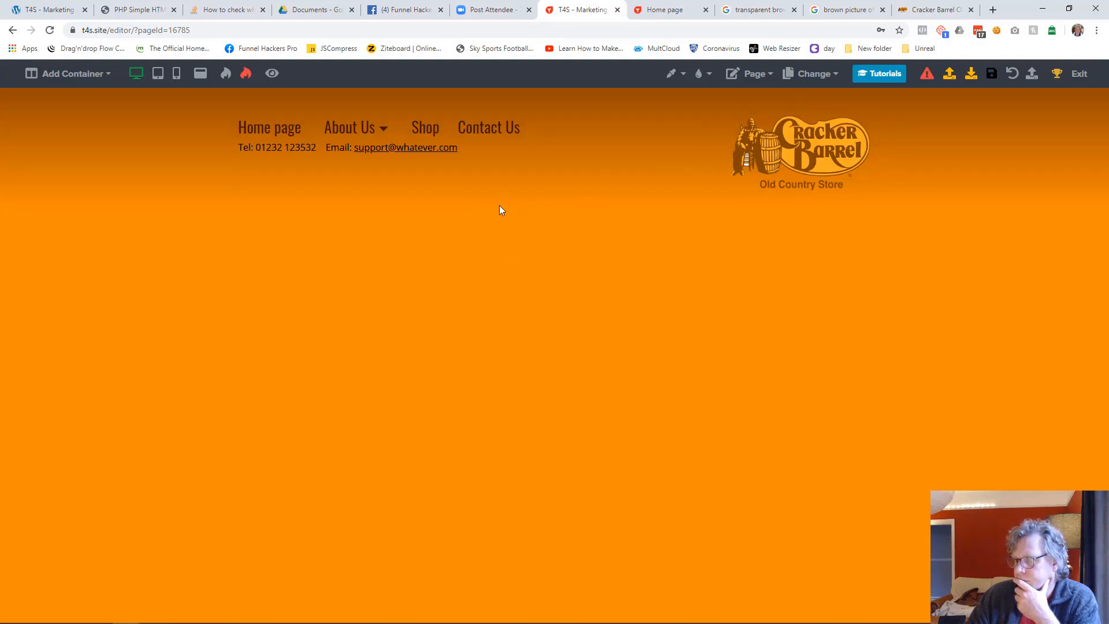
{"action": "left_click", "coordinate": [483, 191]}
{"action": "scroll", "coordinate": [993, 438], "scroll_direction": "down", "scroll_amount": 5}
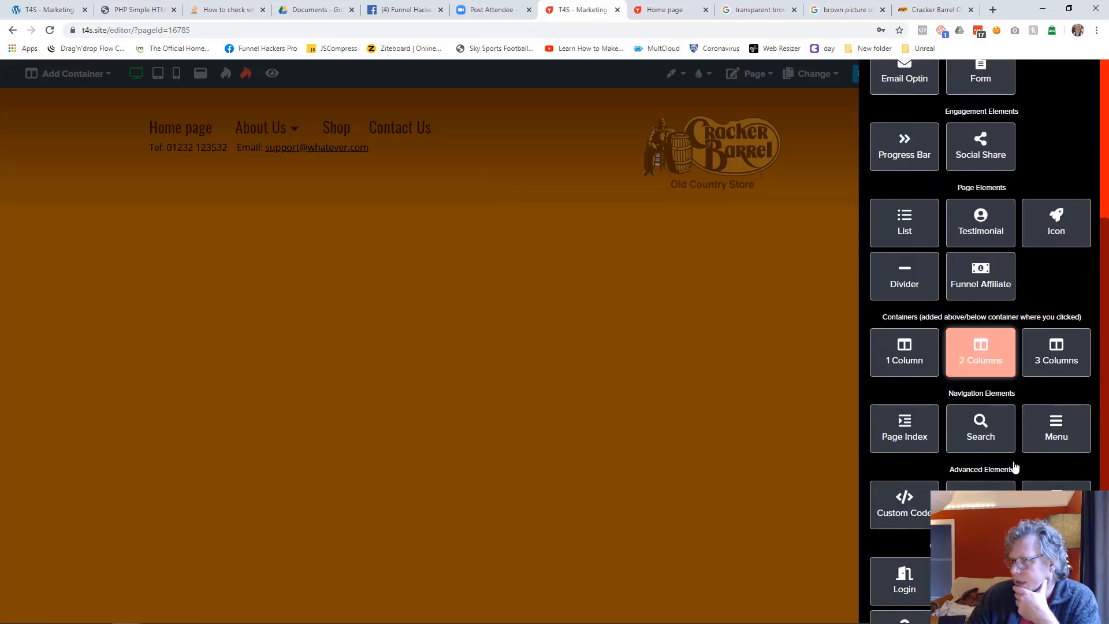
{"action": "left_click", "coordinate": [1055, 503]}
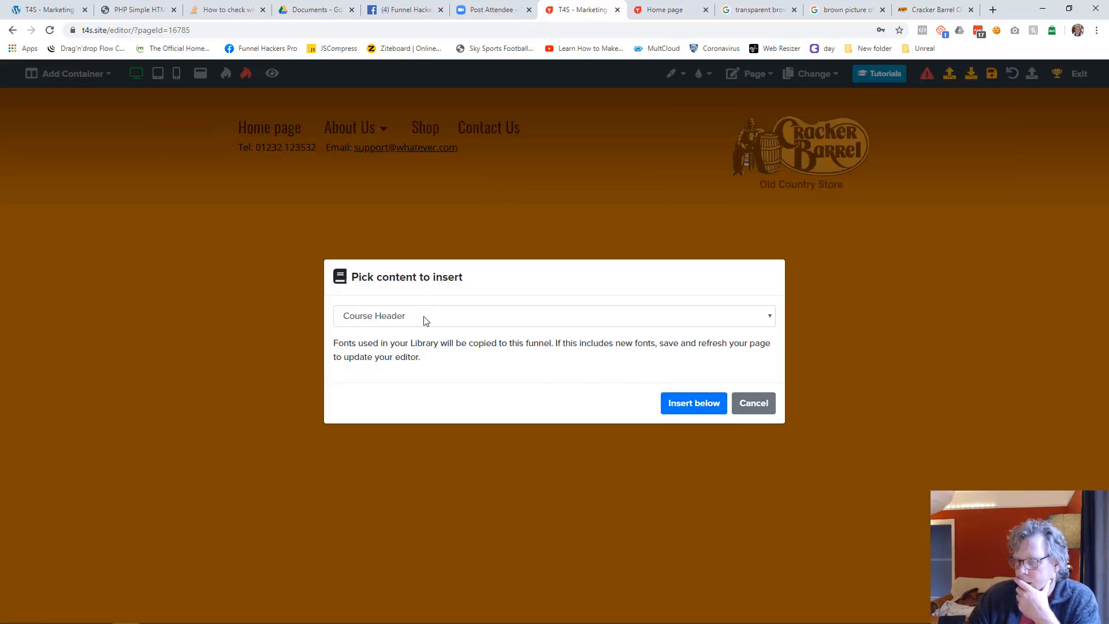
{"action": "left_click", "coordinate": [425, 320]}
{"action": "left_click", "coordinate": [410, 535]}
{"action": "left_click", "coordinate": [701, 399]}
Delete the old header container from the About Us page and save the page
{"action": "left_click", "coordinate": [861, 127]}
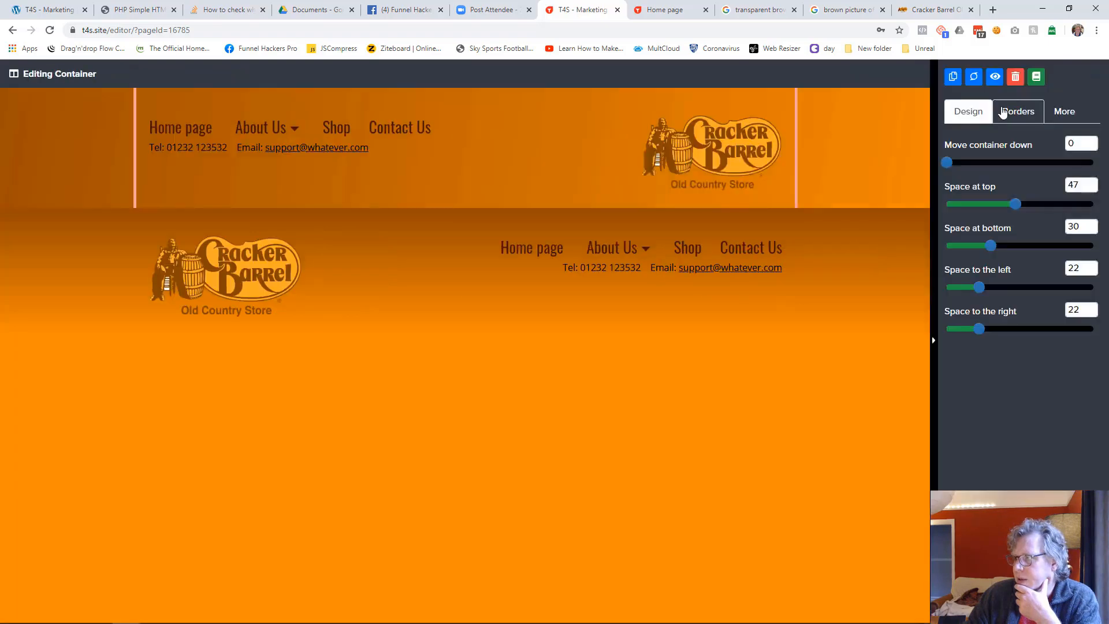
{"action": "left_click", "coordinate": [1016, 78]}
{"action": "left_click", "coordinate": [642, 392]}
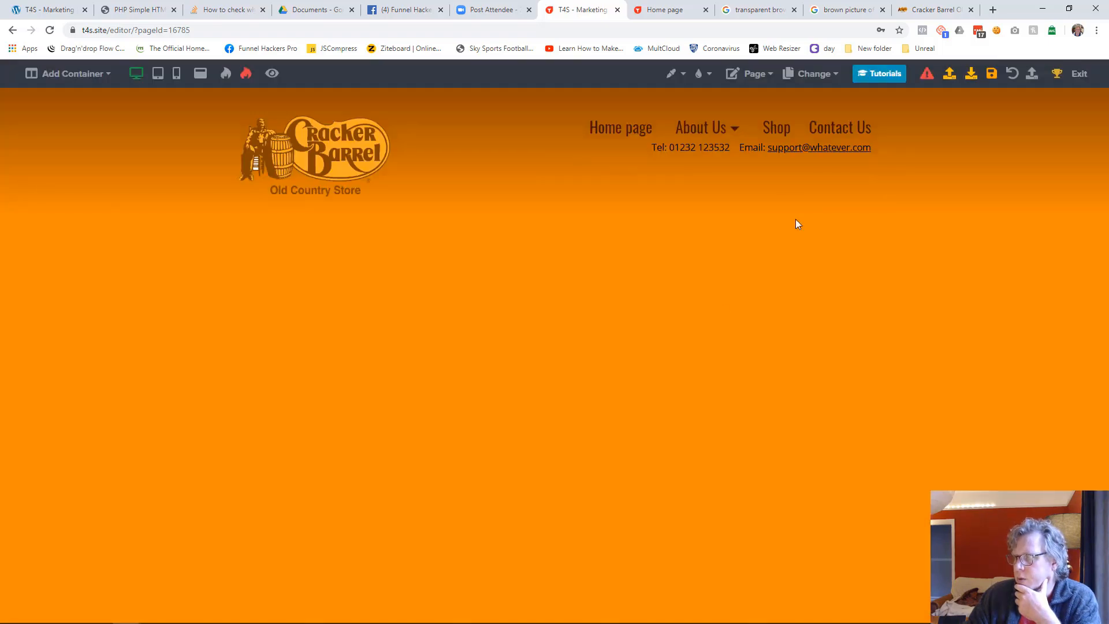
{"action": "left_click", "coordinate": [990, 75]}
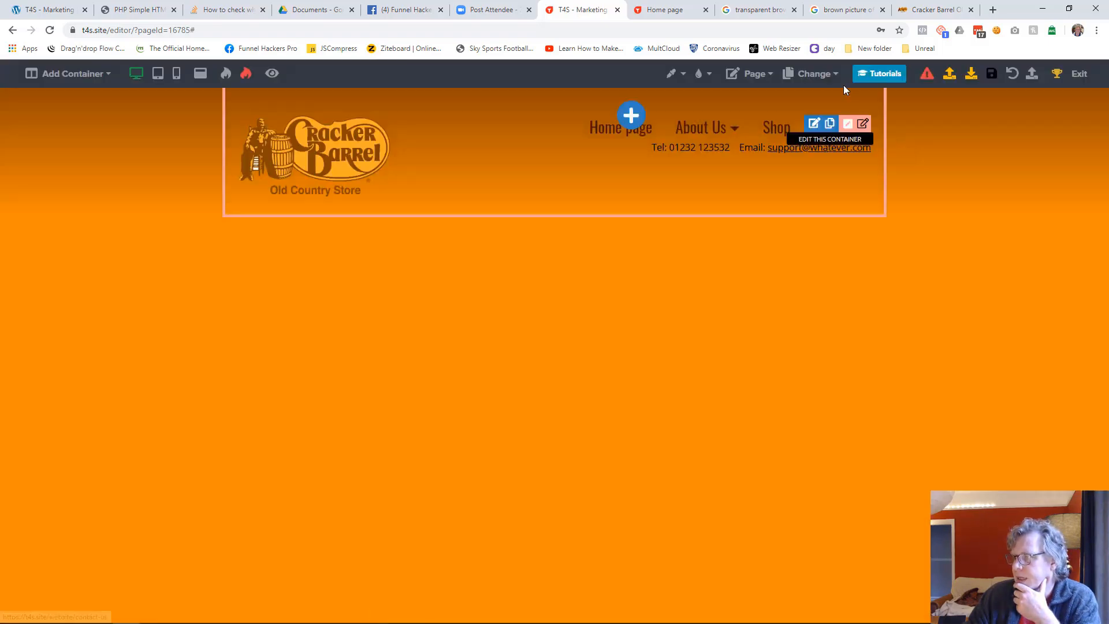
Open the Contact Us page and view it in the tablet and mobile layouts
{"action": "left_click", "coordinate": [828, 71]}
{"action": "left_click", "coordinate": [716, 232]}
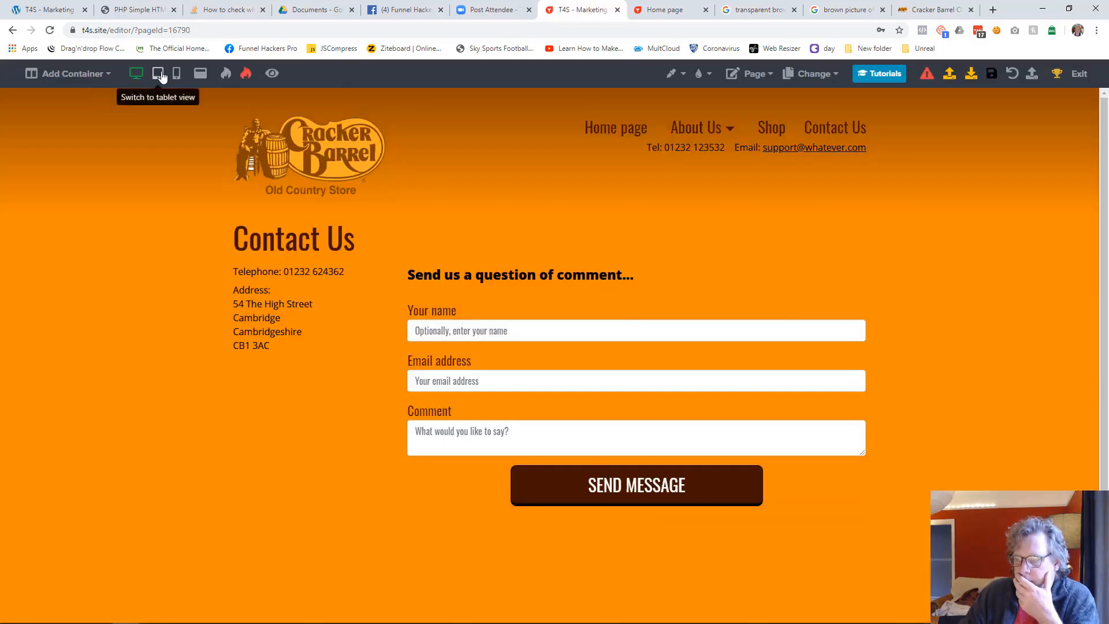
{"action": "left_click", "coordinate": [158, 74]}
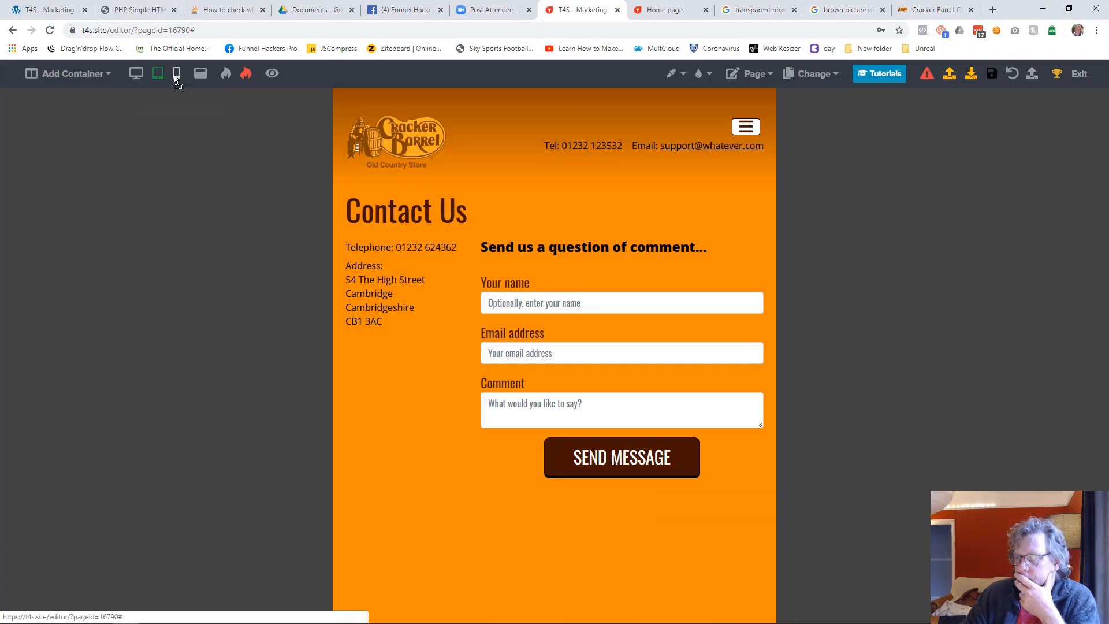
{"action": "left_click", "coordinate": [177, 73]}
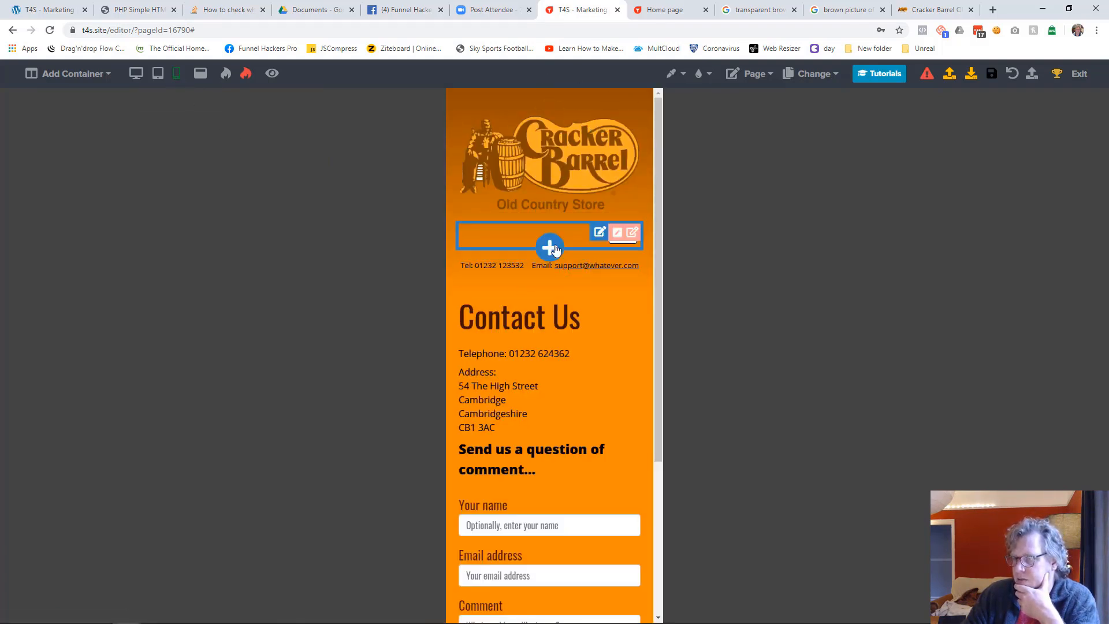
Set the Send Message button's width to 100% in the mobile layout of the Contact Us page
{"action": "scroll", "coordinate": [574, 251], "scroll_direction": "down", "scroll_amount": 1}
{"action": "scroll", "coordinate": [574, 254], "scroll_direction": "down", "scroll_amount": 2}
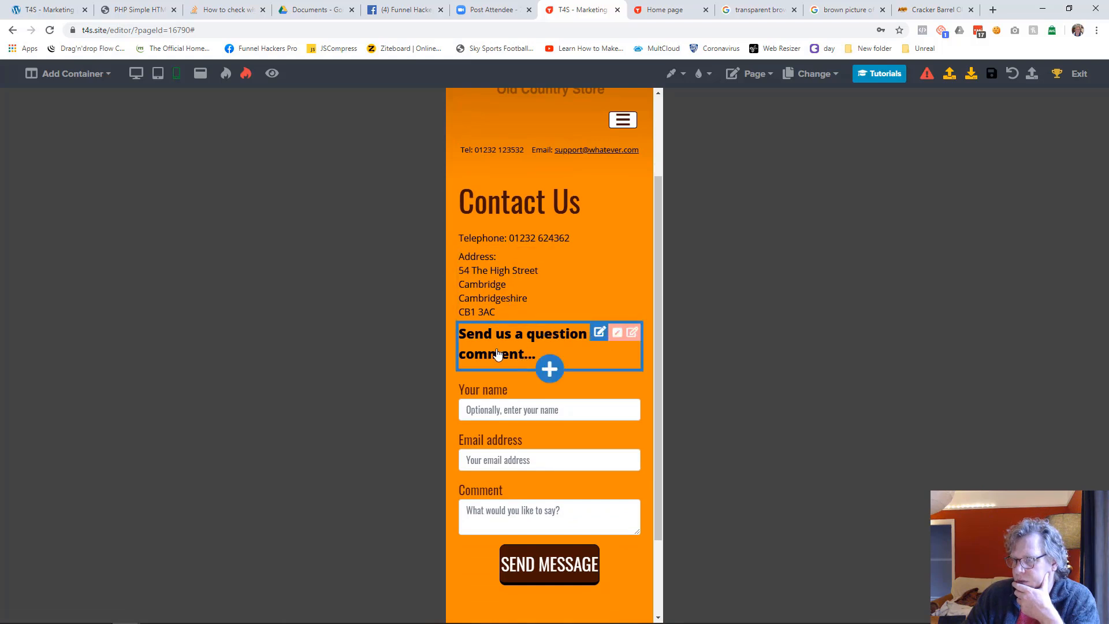
{"action": "scroll", "coordinate": [494, 358], "scroll_direction": "down", "scroll_amount": 3}
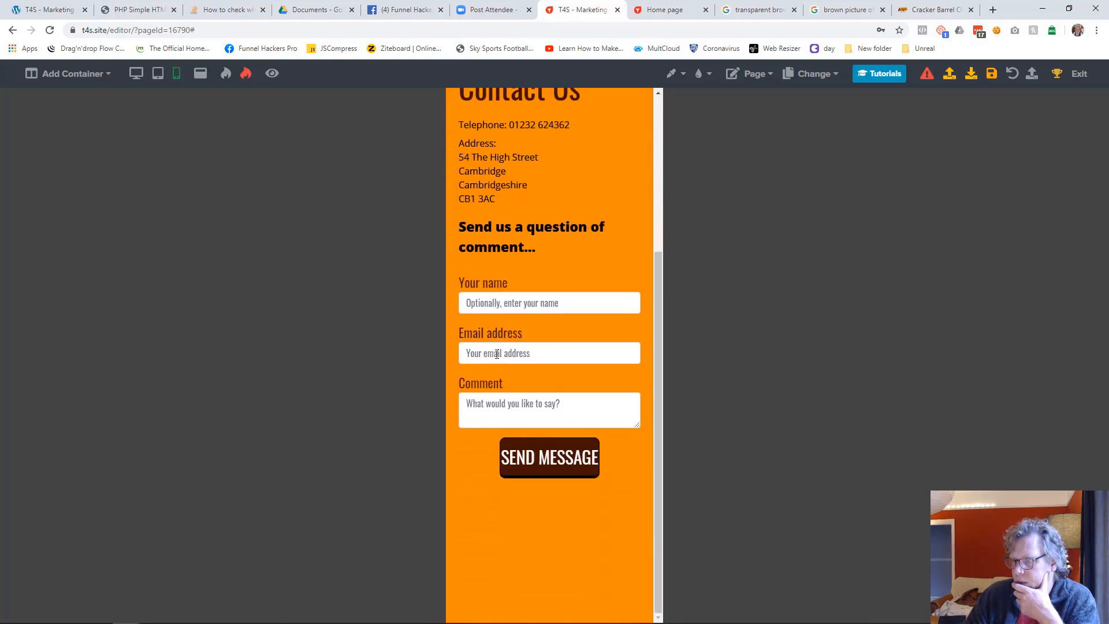
{"action": "left_click", "coordinate": [574, 462]}
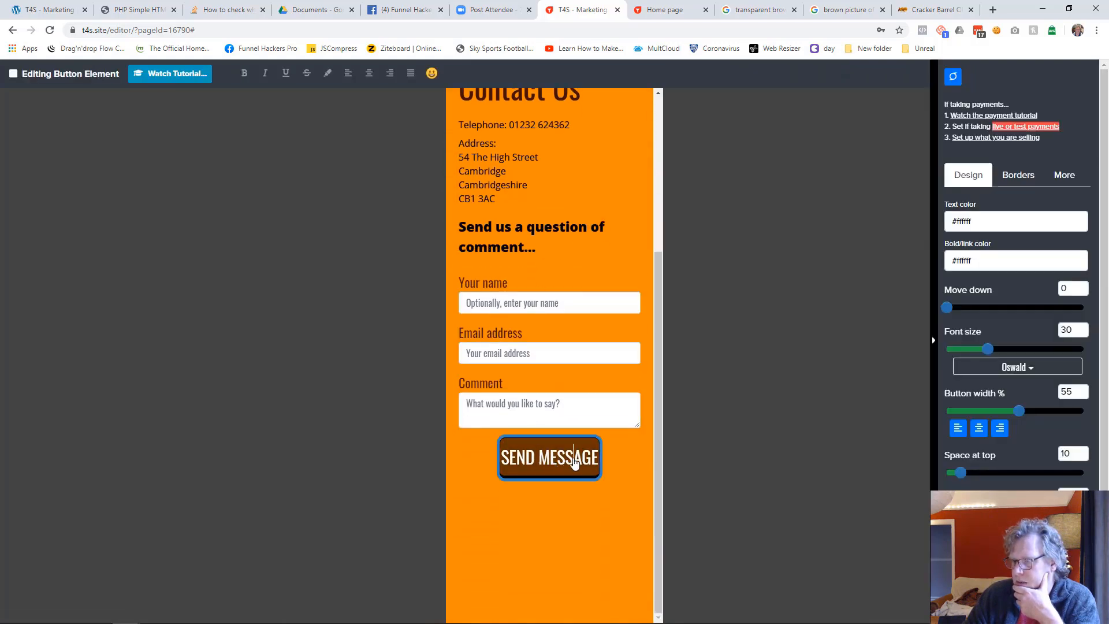
{"action": "left_click_drag", "start_coordinate": [1019, 411], "coordinate": [1089, 415]}
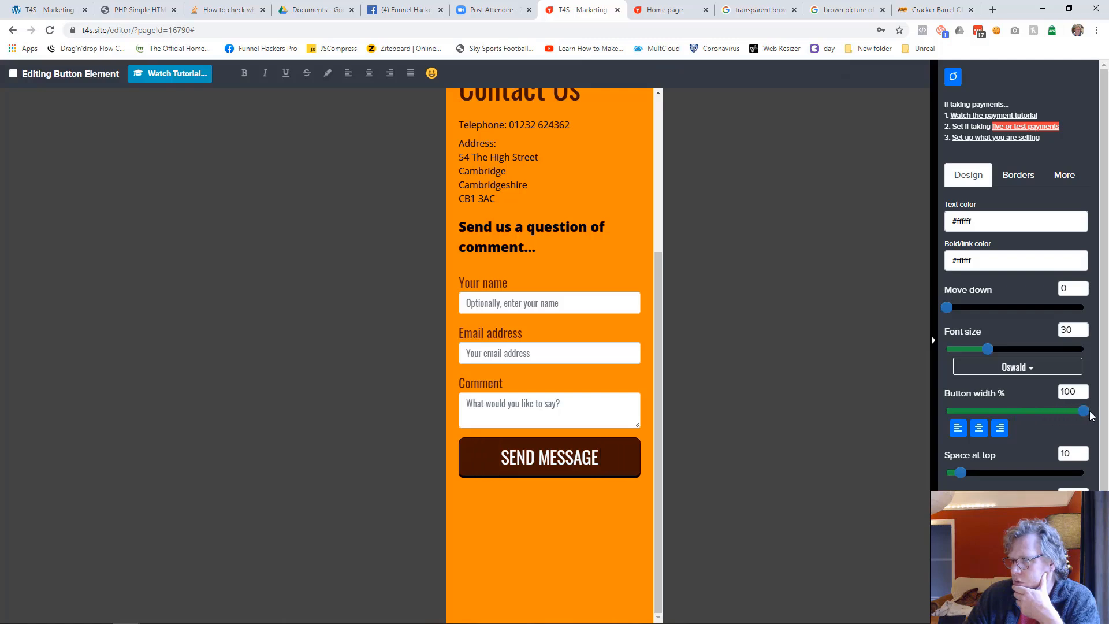
{"action": "left_click", "coordinate": [783, 352]}
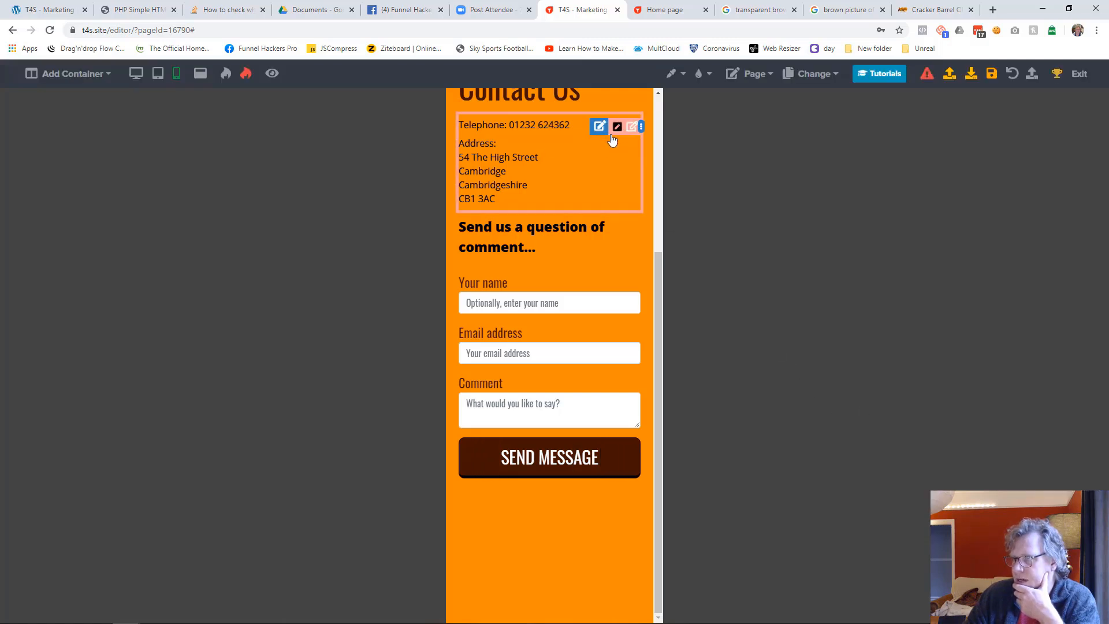
Add vertical spacing around the telephone and address text above the form heading in the mobile layout
{"action": "left_click", "coordinate": [617, 127]}
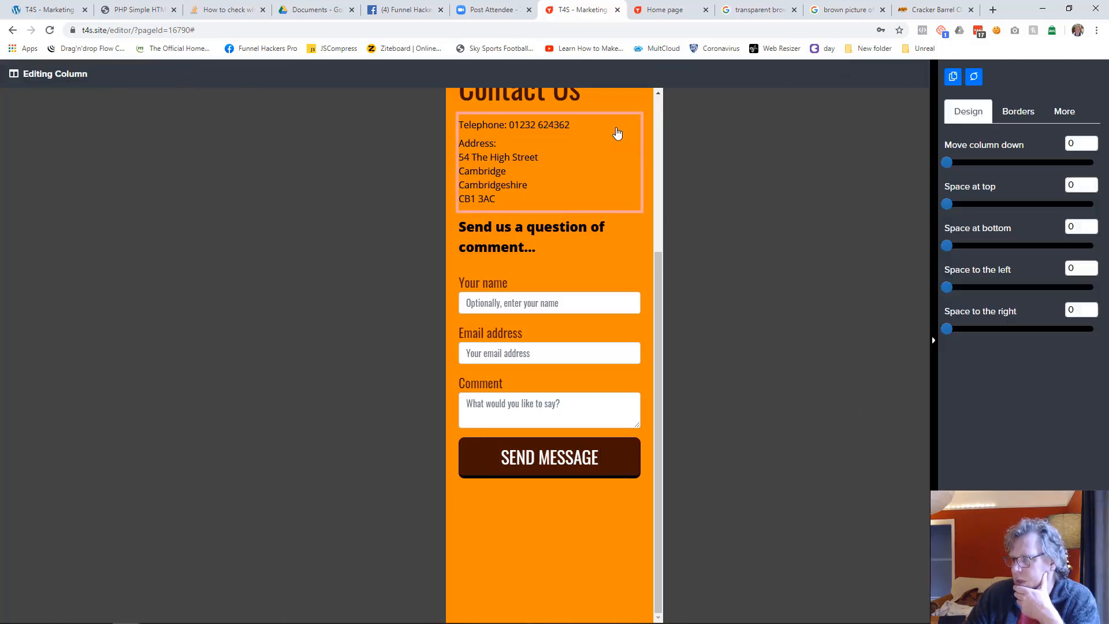
{"action": "left_click", "coordinate": [817, 306]}
{"action": "scroll", "coordinate": [645, 262], "scroll_direction": "up", "scroll_amount": 4}
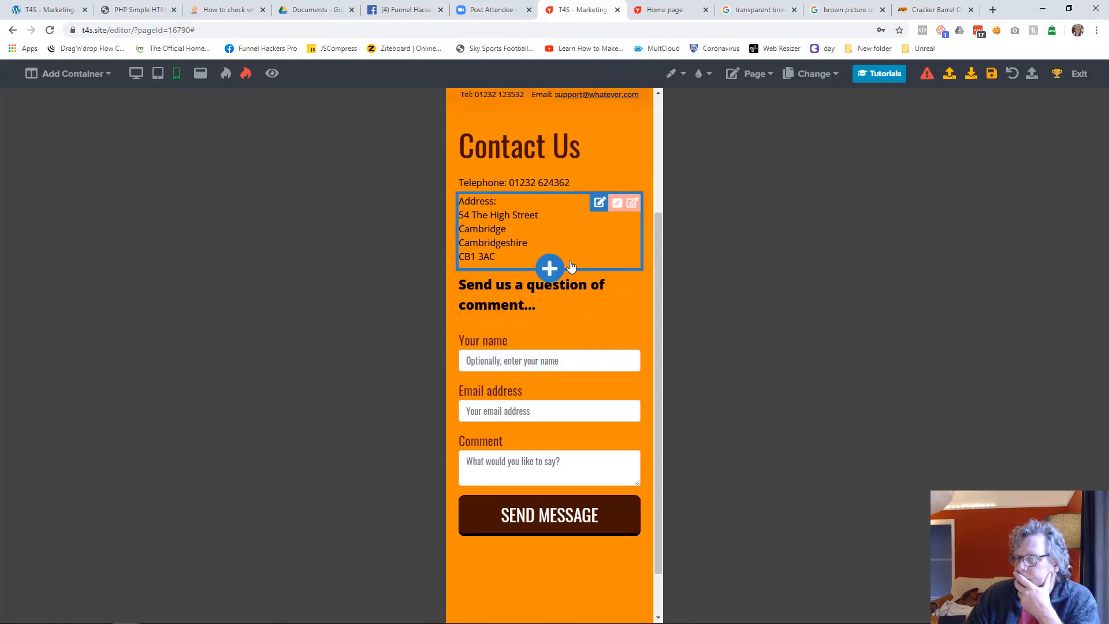
{"action": "left_click_drag", "start_coordinate": [480, 361], "coordinate": [483, 399]}
{"action": "left_click_drag", "start_coordinate": [481, 475], "coordinate": [483, 484]}
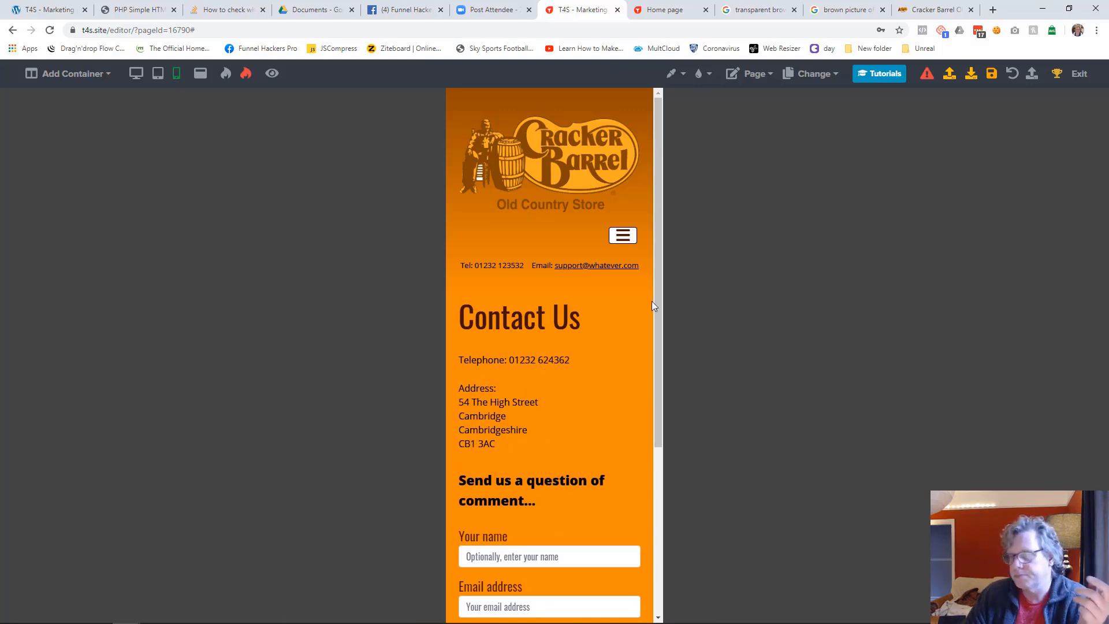
Check the Contact Us page in the tablet and desktop layouts and save it
{"action": "left_click", "coordinate": [159, 75]}
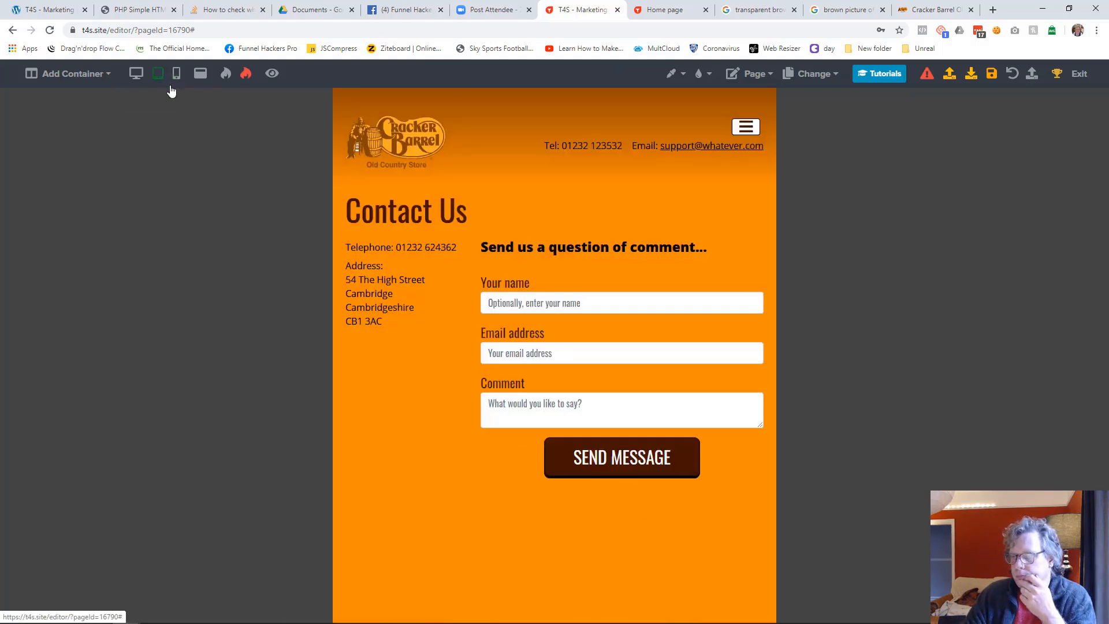
{"action": "left_click", "coordinate": [135, 74]}
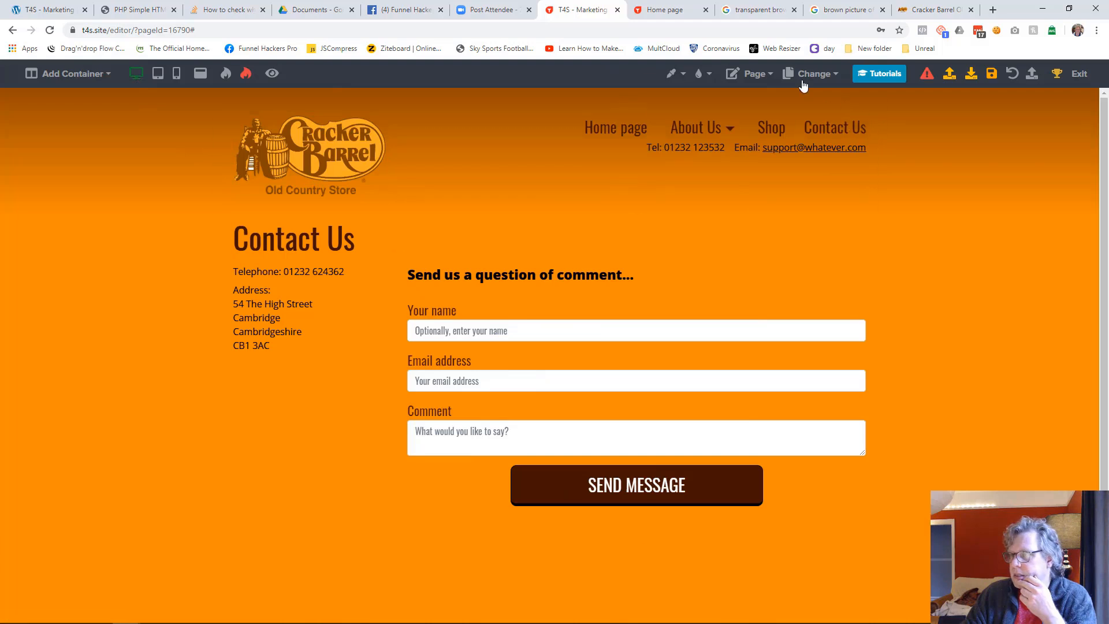
{"action": "left_click", "coordinate": [991, 74]}
Open the Web Technology and Hosting Services page and insert Website Header 2 from the library below its existing header
{"action": "left_click", "coordinate": [811, 73]}
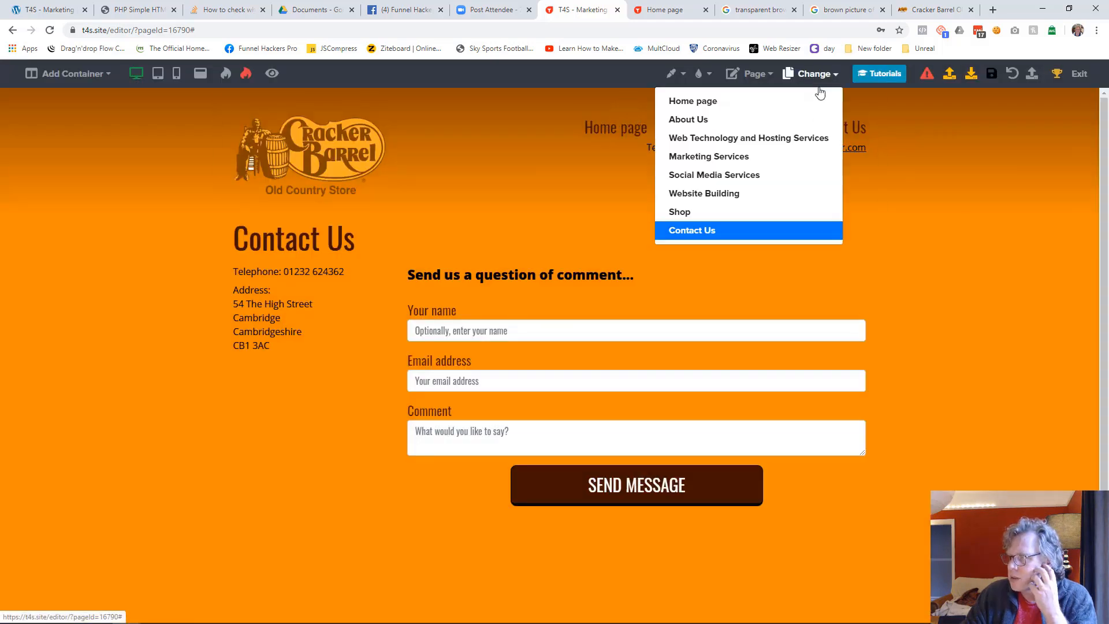
{"action": "left_click", "coordinate": [733, 143]}
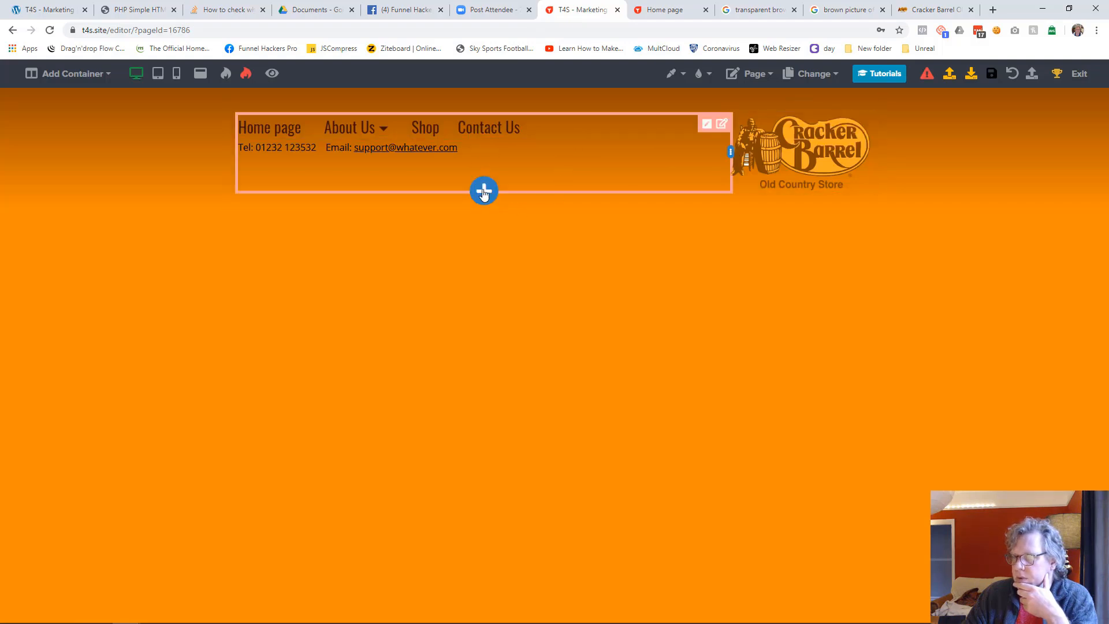
{"action": "left_click", "coordinate": [484, 193]}
{"action": "scroll", "coordinate": [952, 421], "scroll_direction": "down", "scroll_amount": 5}
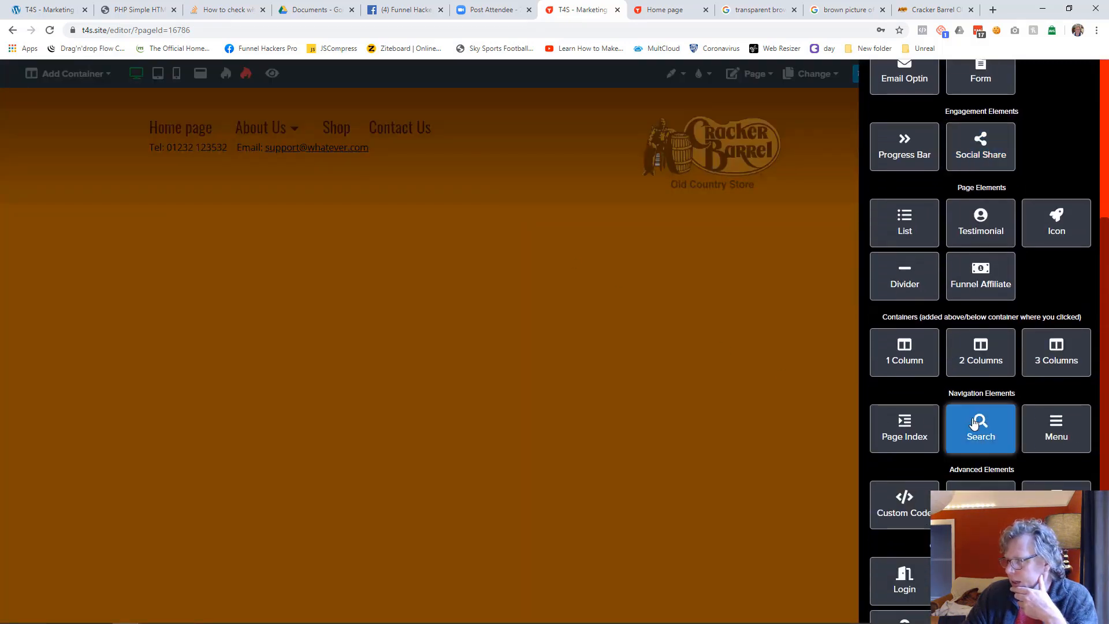
{"action": "scroll", "coordinate": [974, 423], "scroll_direction": "down", "scroll_amount": 3}
{"action": "left_click", "coordinate": [1045, 342]}
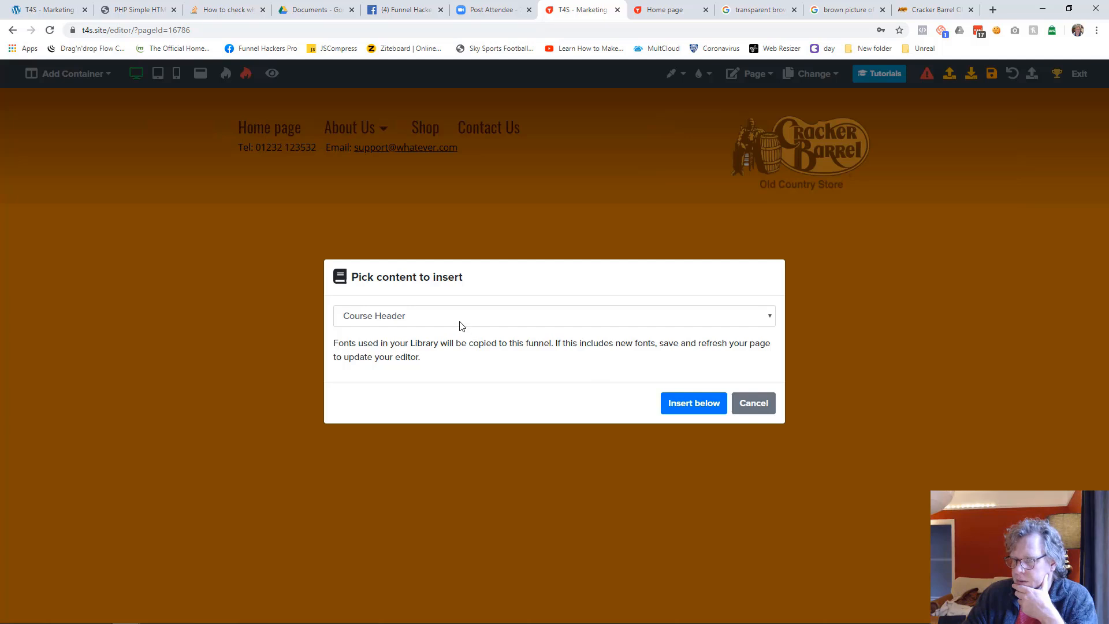
{"action": "left_click", "coordinate": [461, 326]}
{"action": "left_click", "coordinate": [442, 539]}
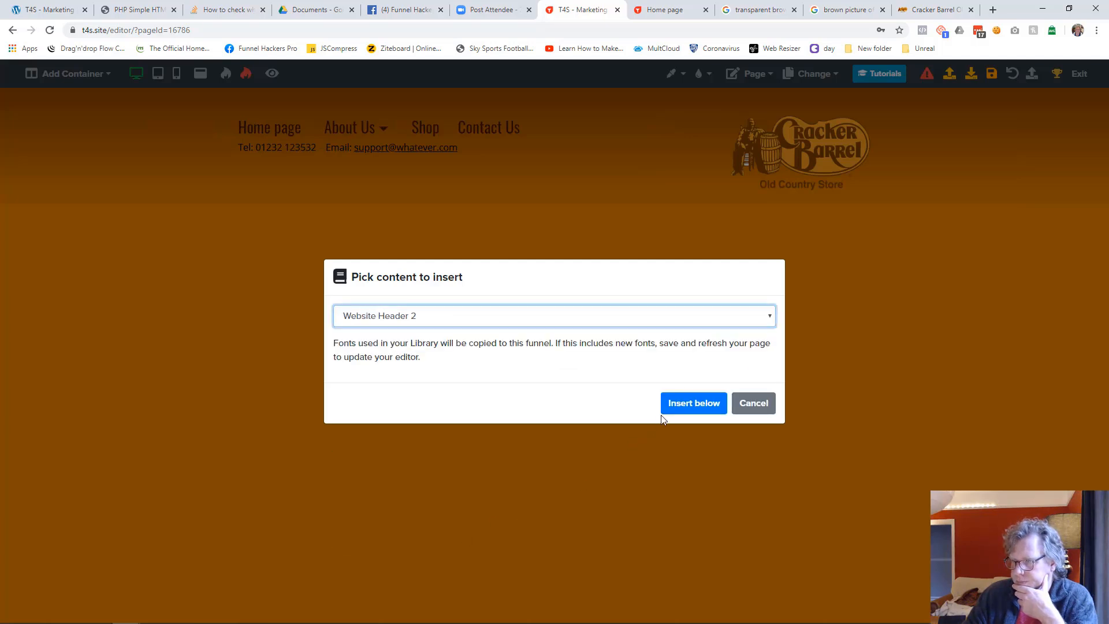
{"action": "left_click", "coordinate": [680, 405]}
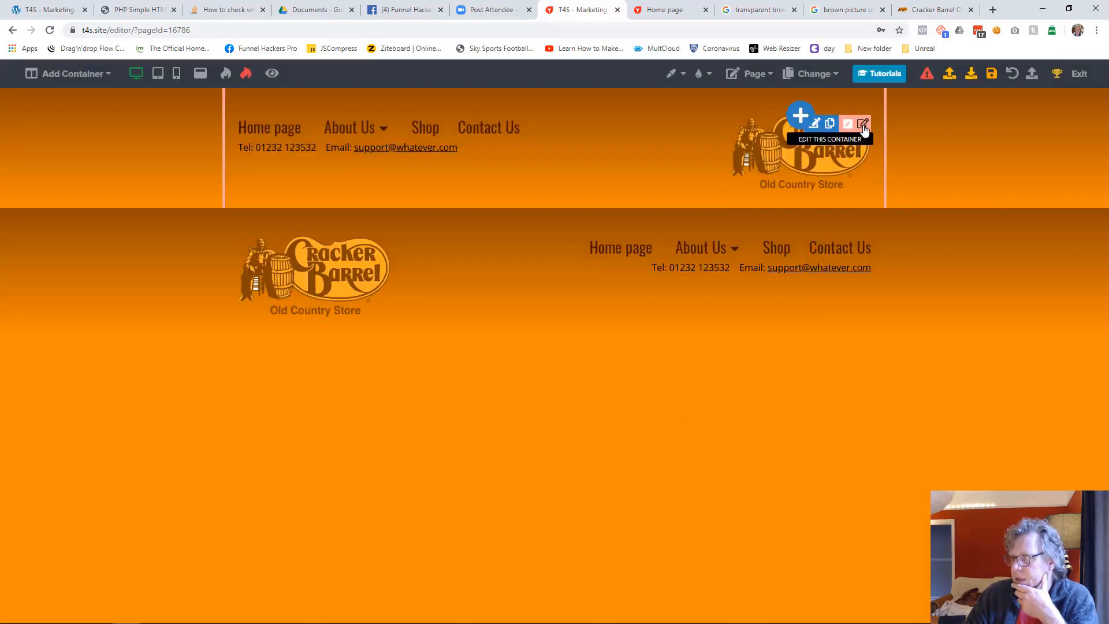
Delete the old header container from the Web Technology and Hosting Services page and save the page
{"action": "left_click", "coordinate": [862, 125]}
{"action": "left_click", "coordinate": [1015, 76]}
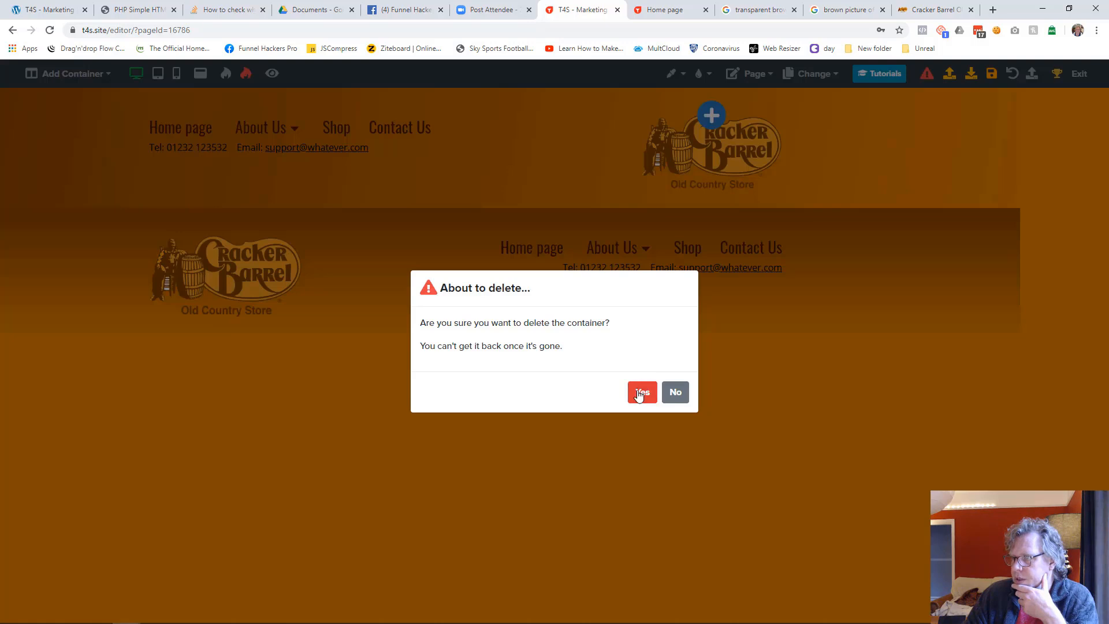
{"action": "left_click", "coordinate": [640, 392]}
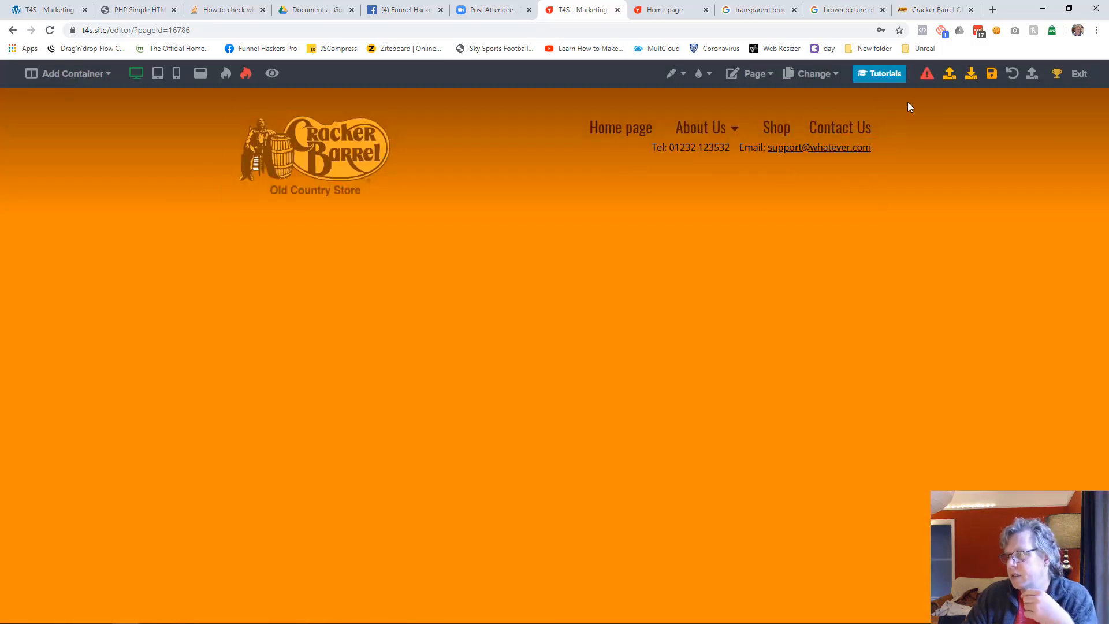
{"action": "left_click", "coordinate": [991, 78]}
Open the Marketing Services page and insert Website Header 2 from the library below its existing header
{"action": "left_click", "coordinate": [810, 74]}
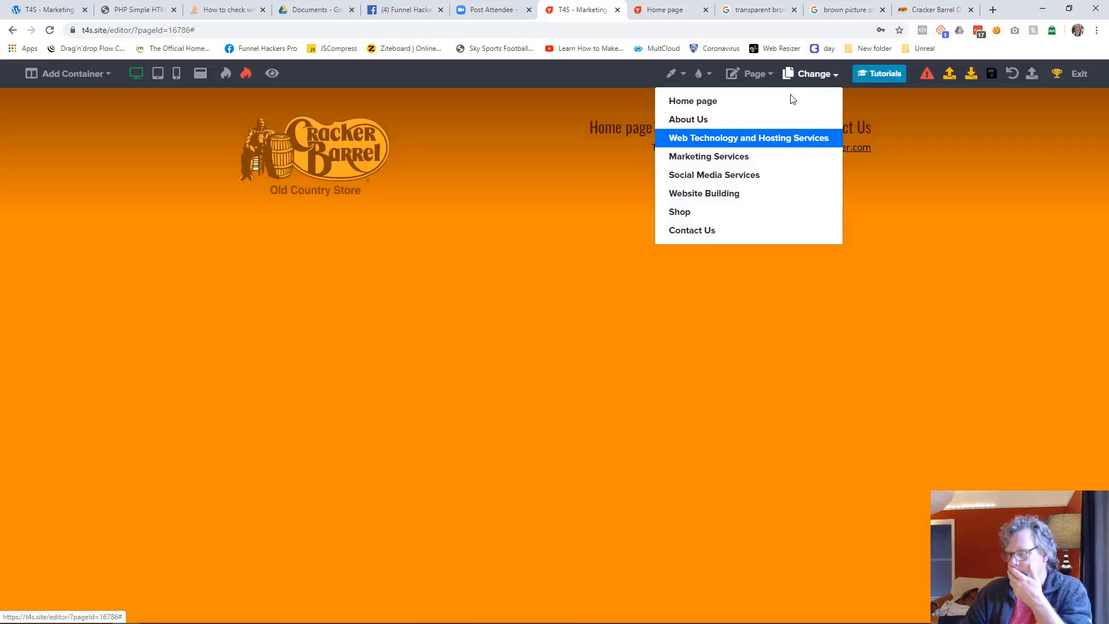
{"action": "left_click", "coordinate": [691, 164]}
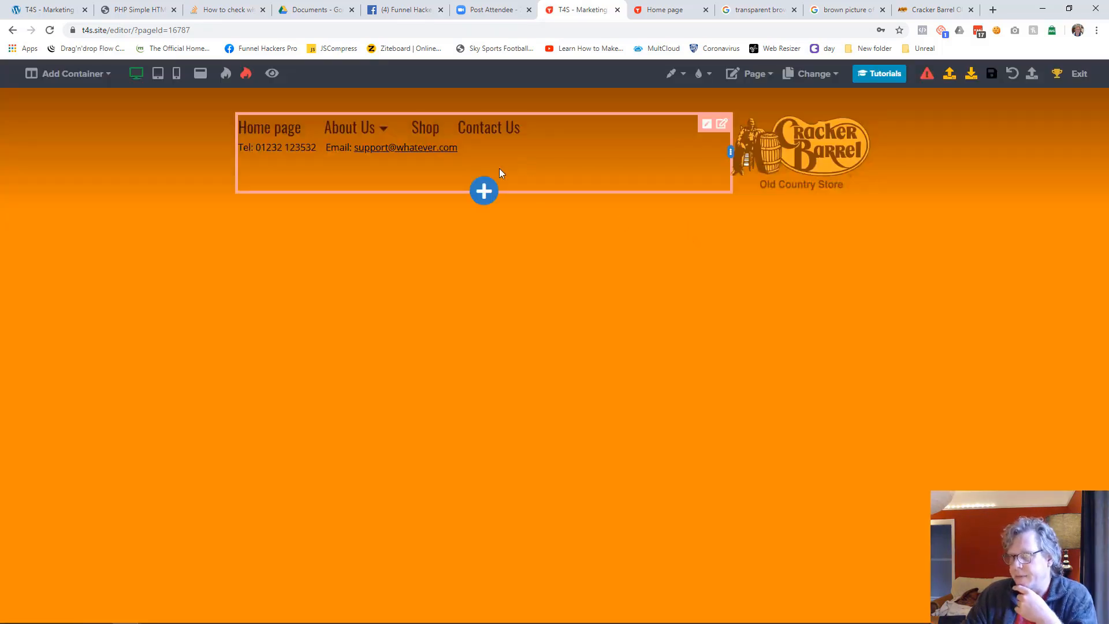
{"action": "left_click", "coordinate": [483, 191]}
{"action": "scroll", "coordinate": [983, 401], "scroll_direction": "down", "scroll_amount": 5}
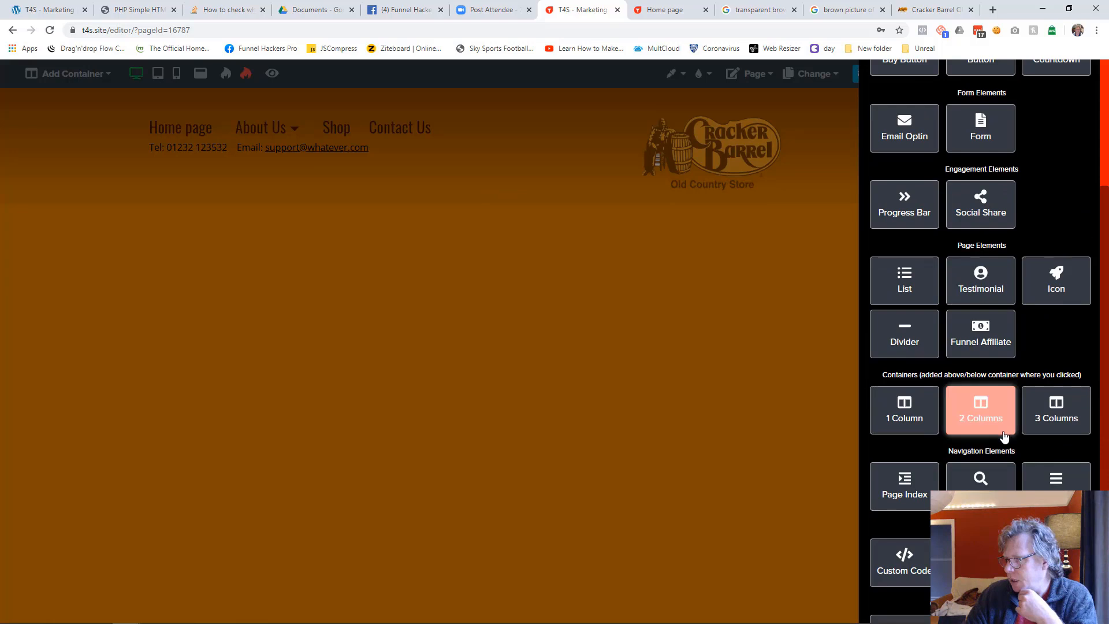
{"action": "left_click", "coordinate": [1054, 472]}
{"action": "left_click", "coordinate": [443, 321]}
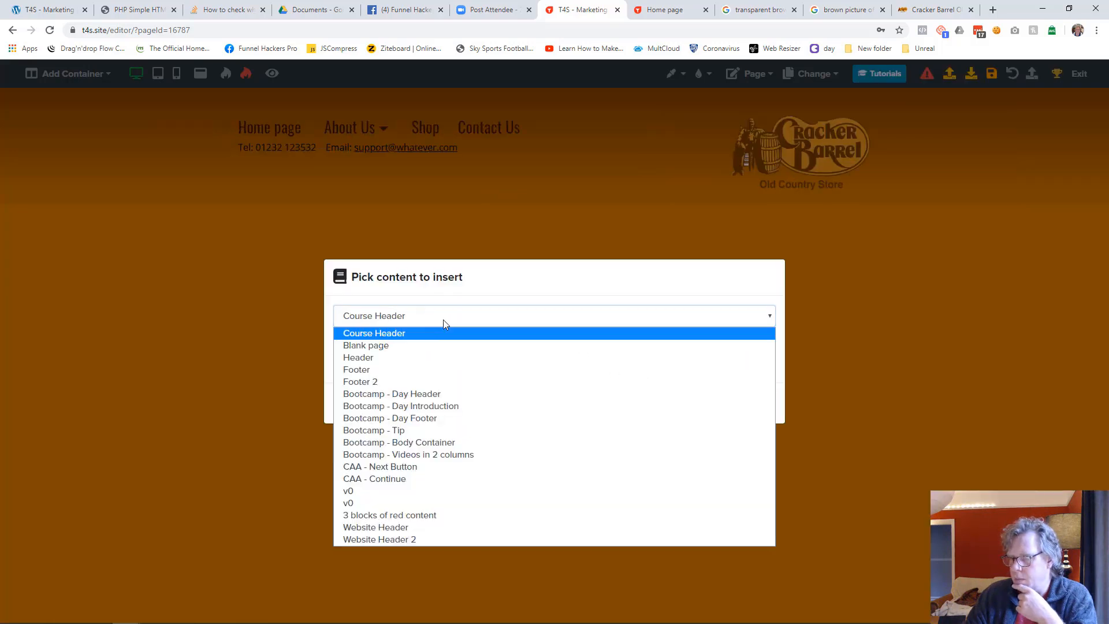
{"action": "left_click", "coordinate": [422, 534]}
{"action": "left_click", "coordinate": [678, 404]}
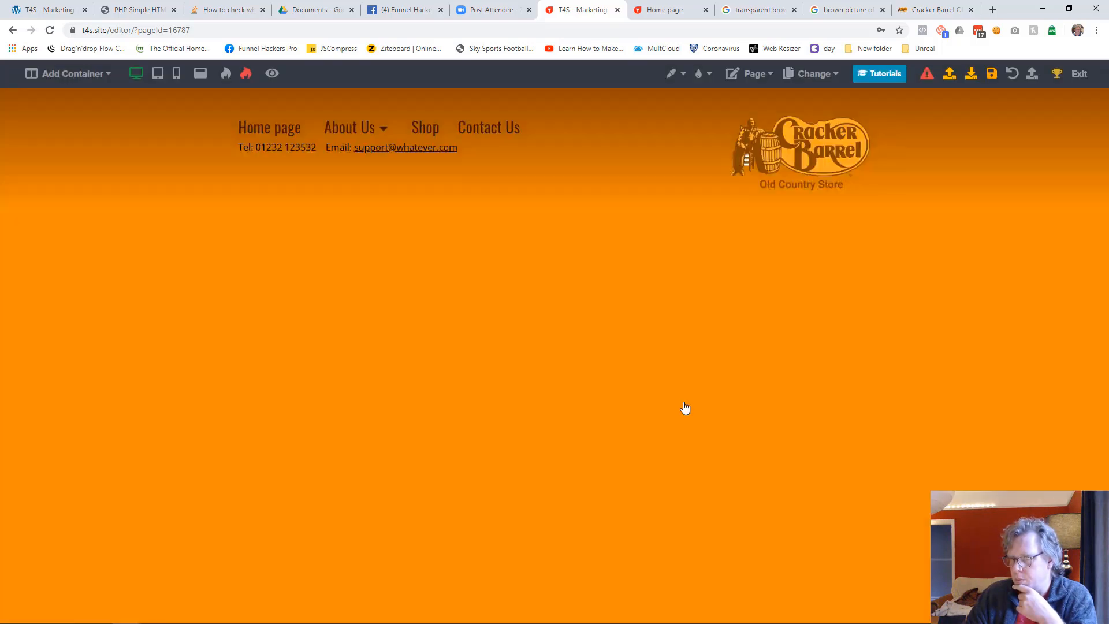
Delete the old header container from the Marketing Services page and save the page
{"action": "left_click", "coordinate": [863, 124]}
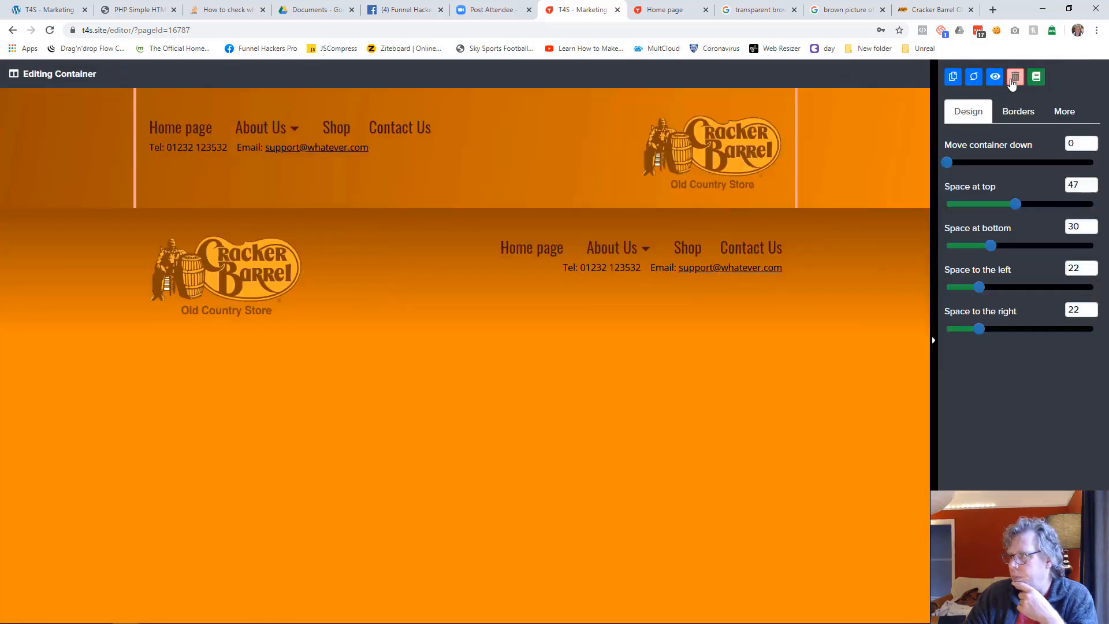
{"action": "left_click", "coordinate": [1015, 75]}
{"action": "left_click", "coordinate": [642, 393]}
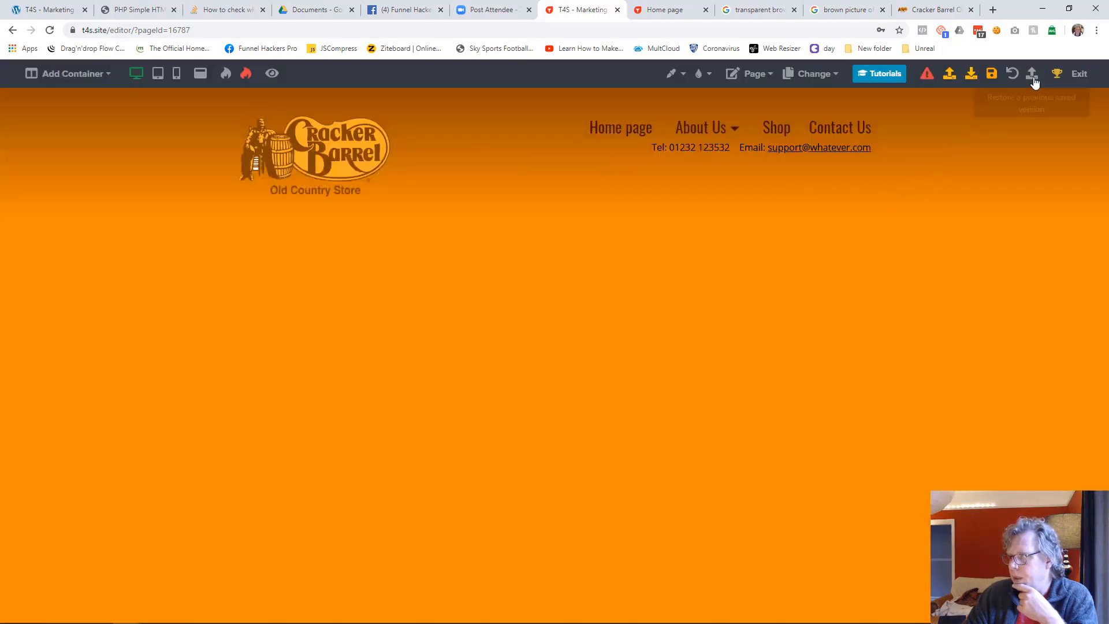
{"action": "left_click", "coordinate": [991, 74]}
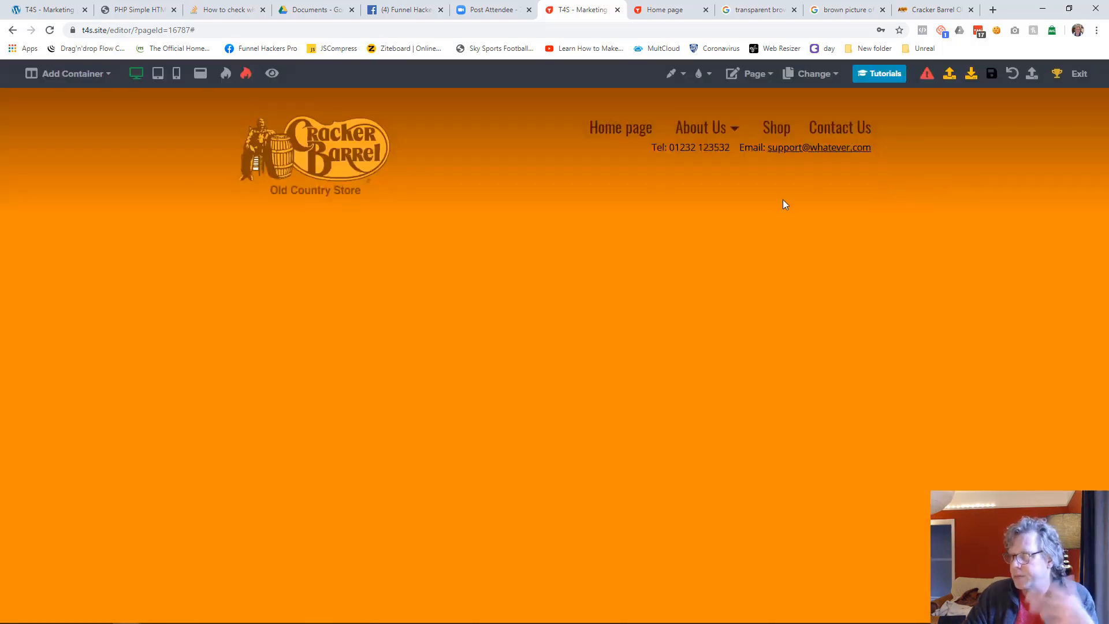
Open the Social Media Services page and insert Website Header 2 from the library below its existing header
{"action": "left_click", "coordinate": [816, 75]}
{"action": "left_click", "coordinate": [730, 188]}
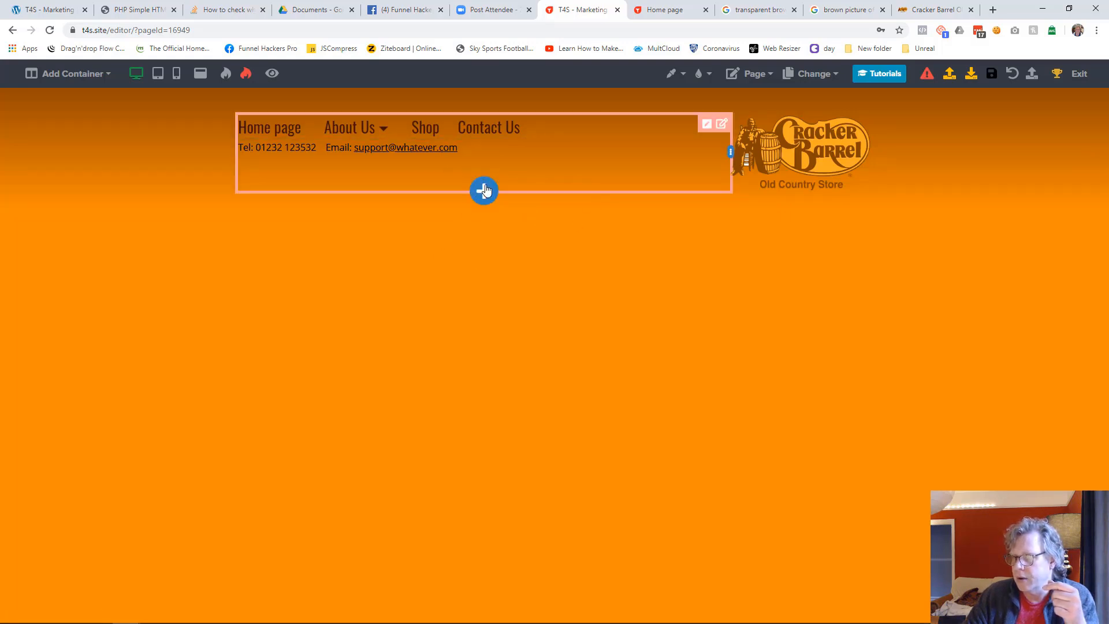
{"action": "left_click", "coordinate": [484, 191]}
{"action": "scroll", "coordinate": [1069, 444], "scroll_direction": "down", "scroll_amount": 7}
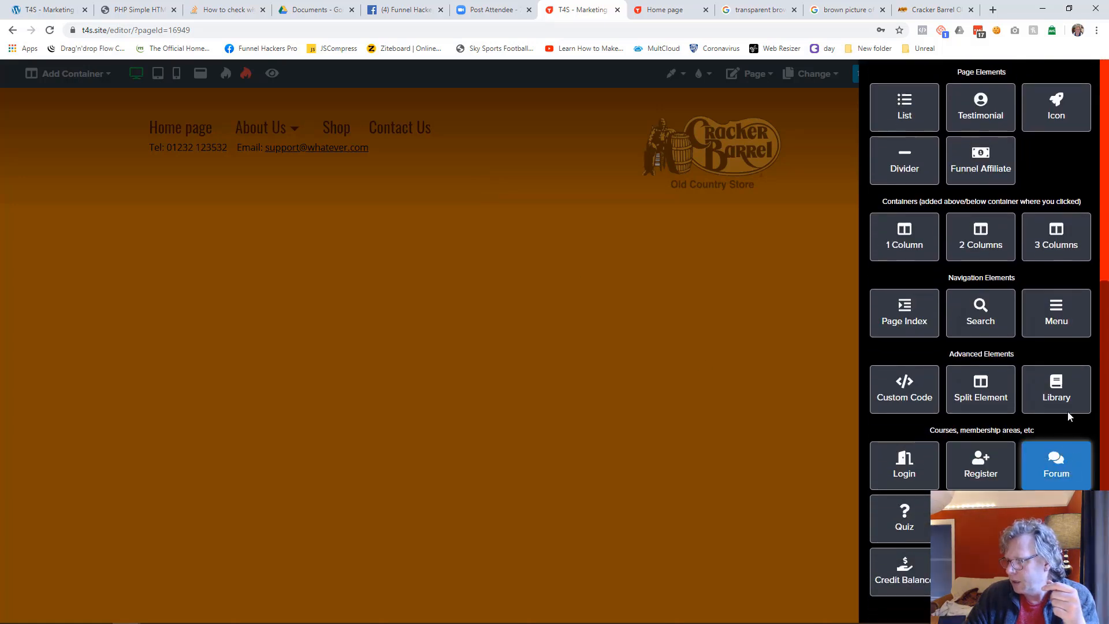
{"action": "left_click", "coordinate": [1056, 389]}
{"action": "left_click", "coordinate": [414, 316]}
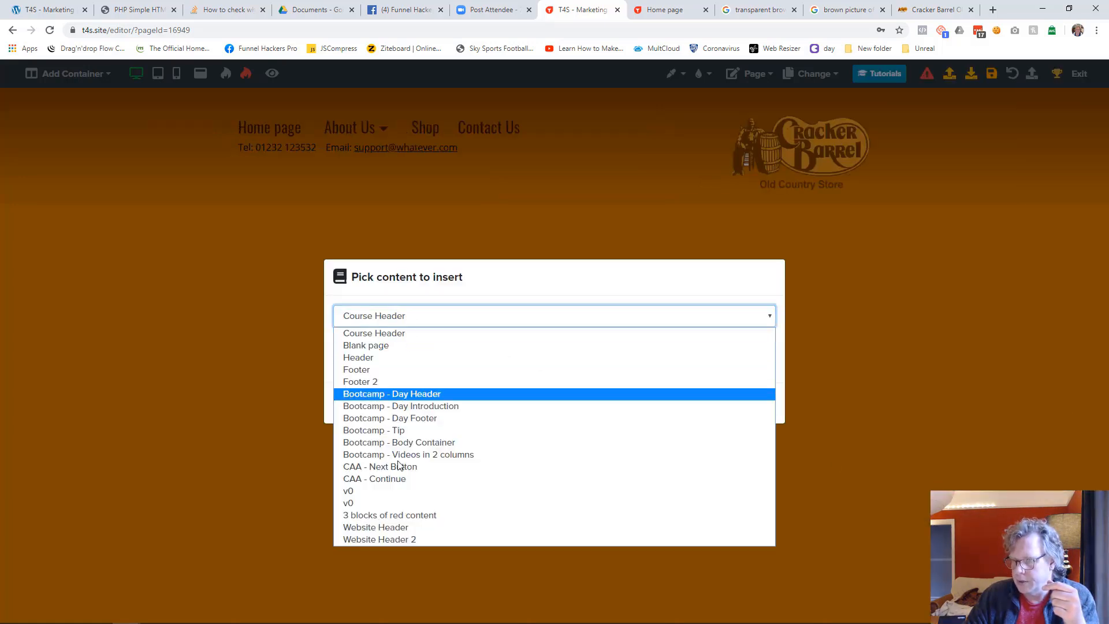
{"action": "left_click", "coordinate": [402, 531]}
{"action": "left_click", "coordinate": [380, 421]}
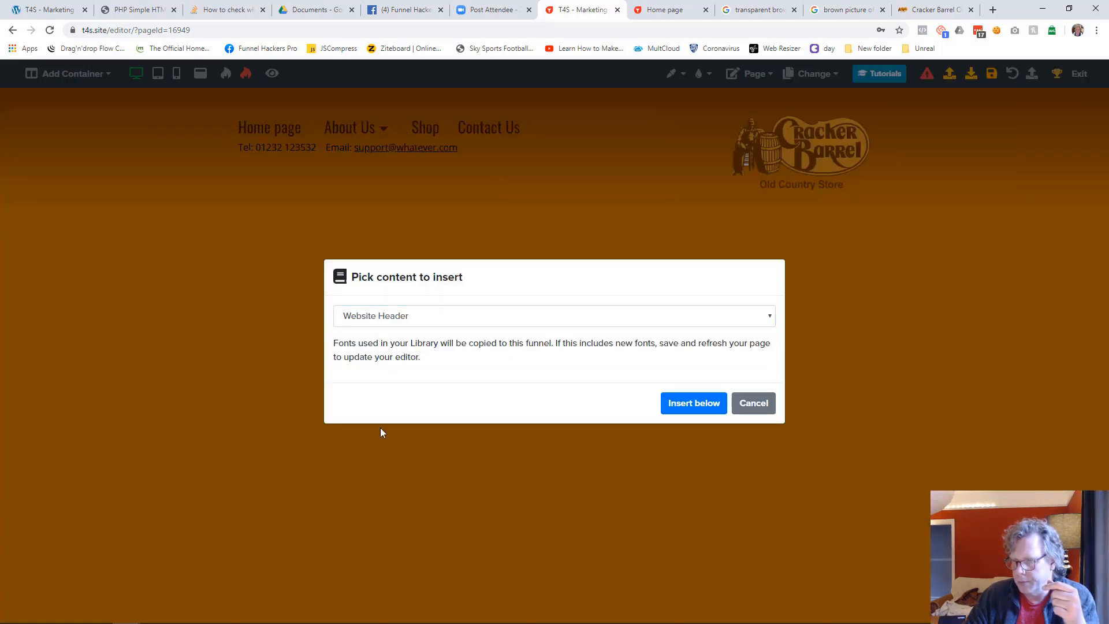
{"action": "left_click", "coordinate": [383, 325]}
{"action": "left_click", "coordinate": [401, 538]}
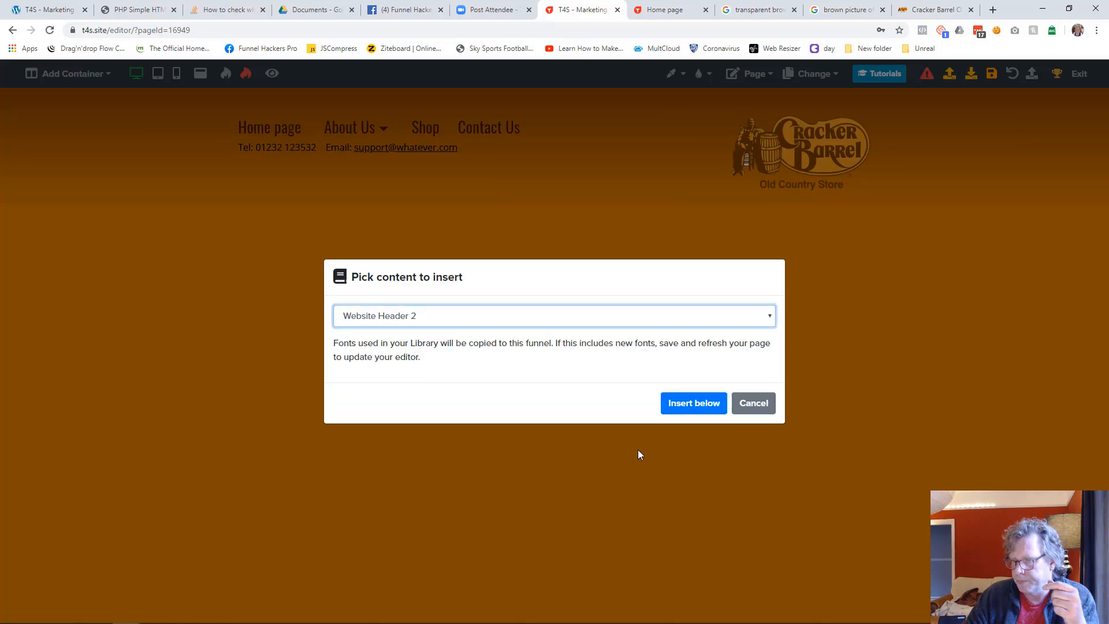
{"action": "left_click", "coordinate": [686, 408]}
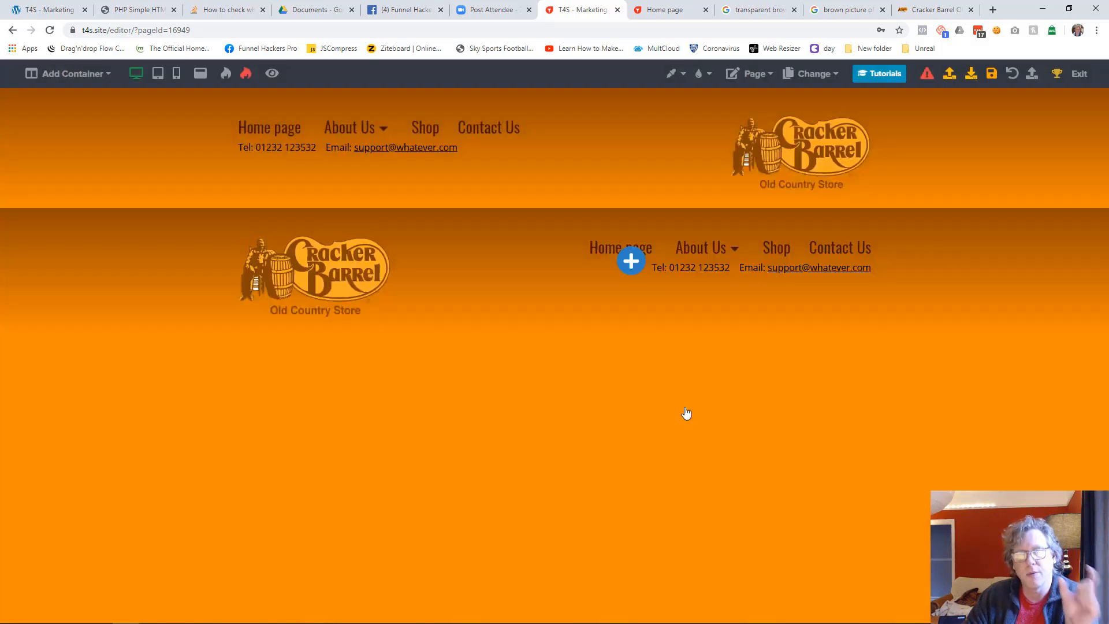
Delete the old header container from the Social Media Services page and save the page
{"action": "mouse_move", "coordinate": [847, 135]}
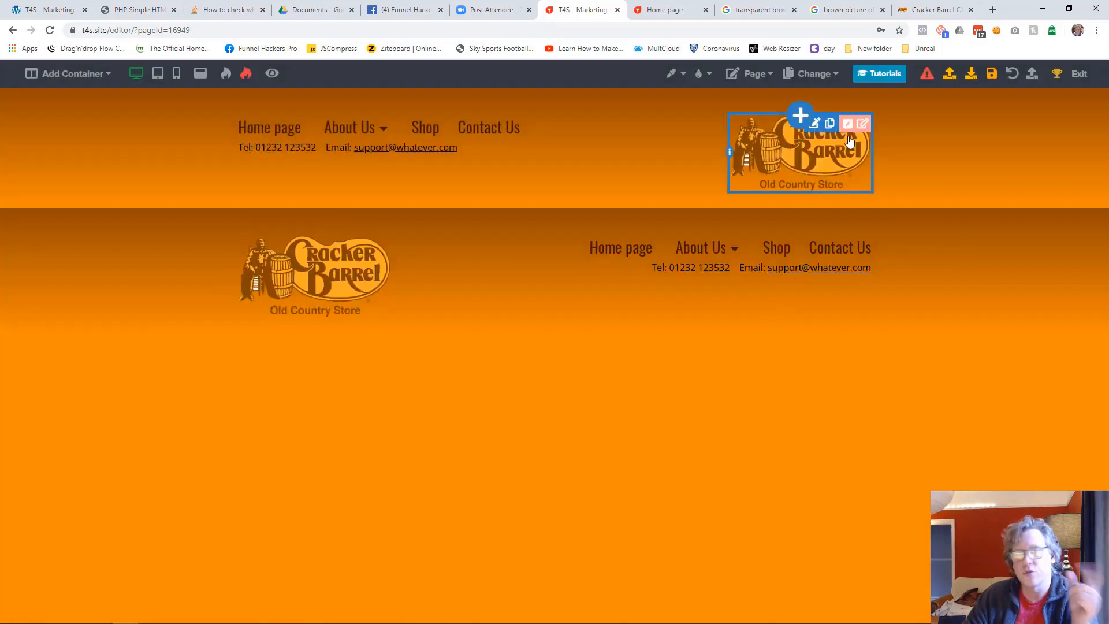
{"action": "left_click", "coordinate": [848, 123]}
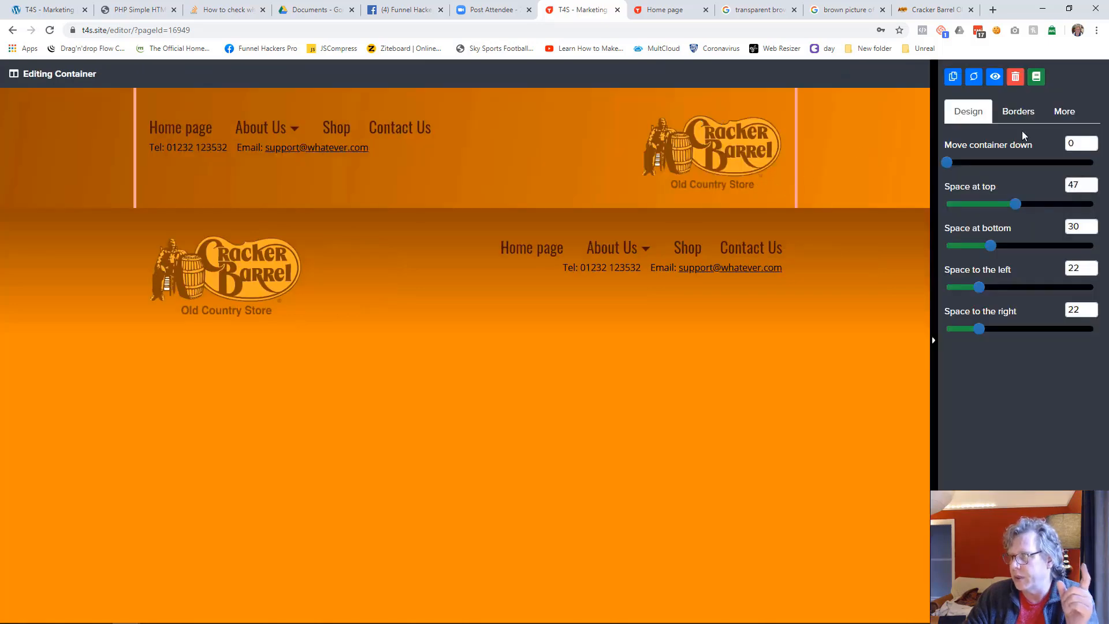
{"action": "left_click", "coordinate": [1014, 76]}
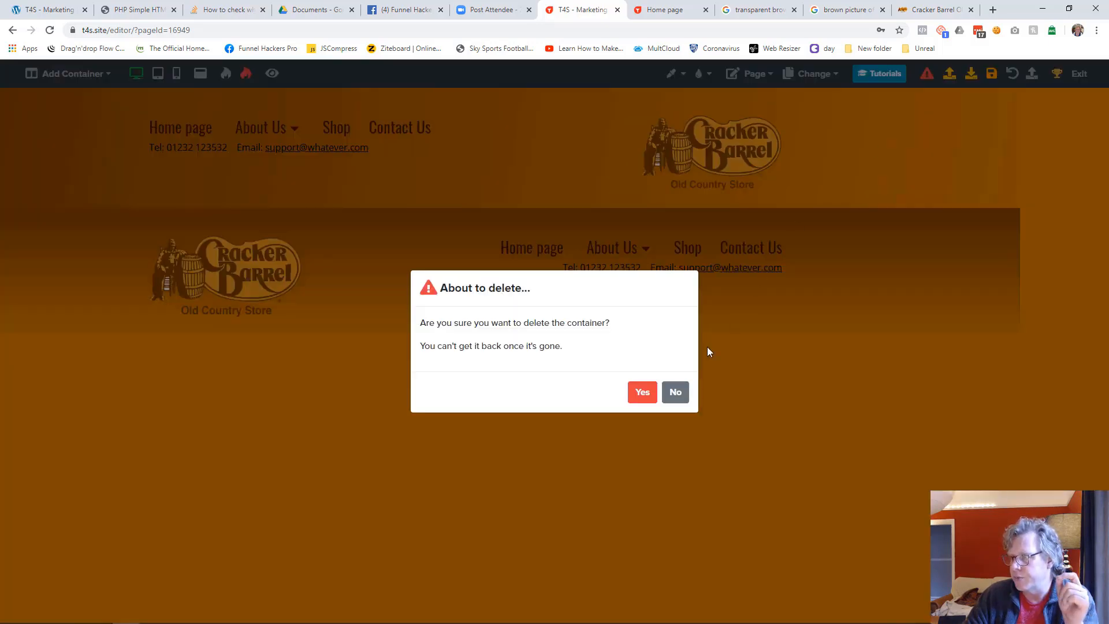
{"action": "left_click", "coordinate": [641, 391]}
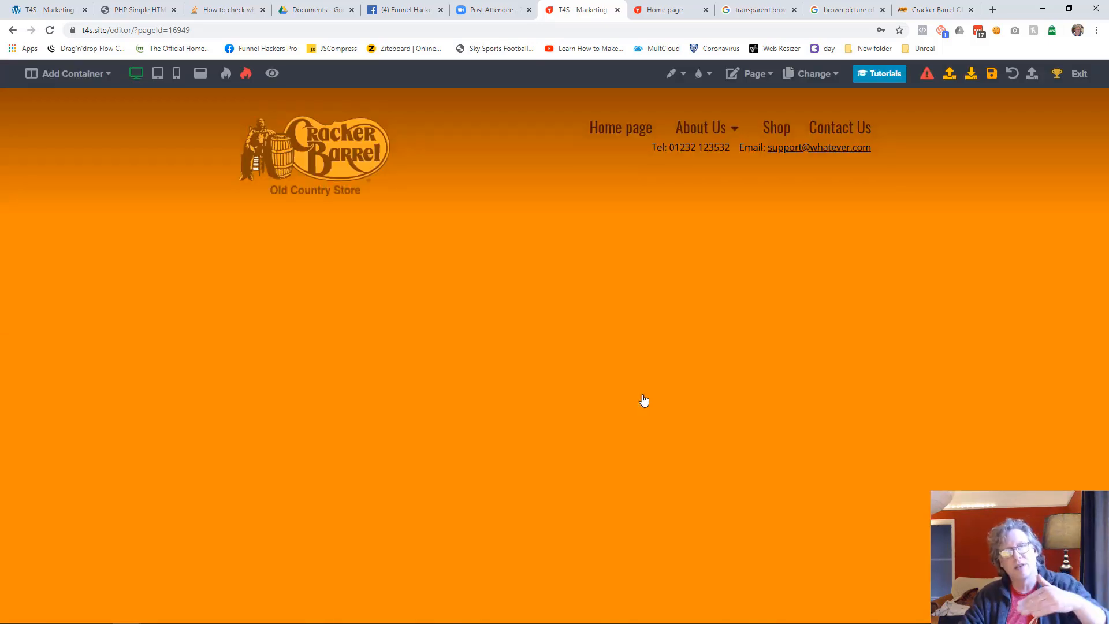
{"action": "left_click", "coordinate": [811, 73]}
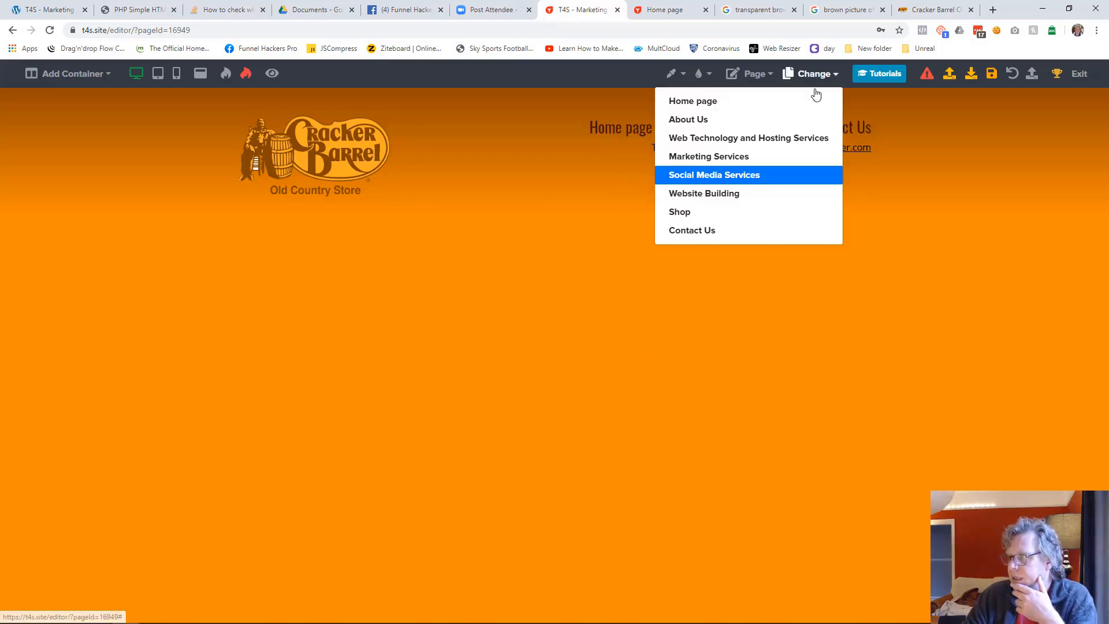
{"action": "left_click", "coordinate": [721, 195]}
{"action": "left_click", "coordinate": [655, 96]}
{"action": "left_click", "coordinate": [991, 74]}
Open the Website Building page and insert Website Header 2 from the library below its existing header
{"action": "left_click", "coordinate": [808, 76]}
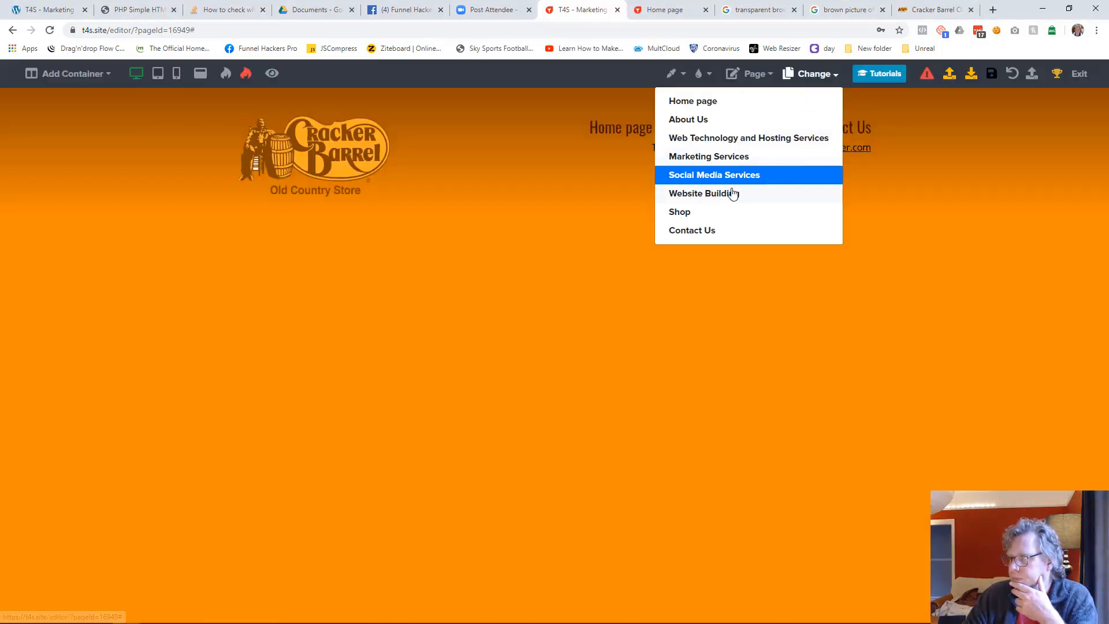
{"action": "left_click", "coordinate": [732, 193]}
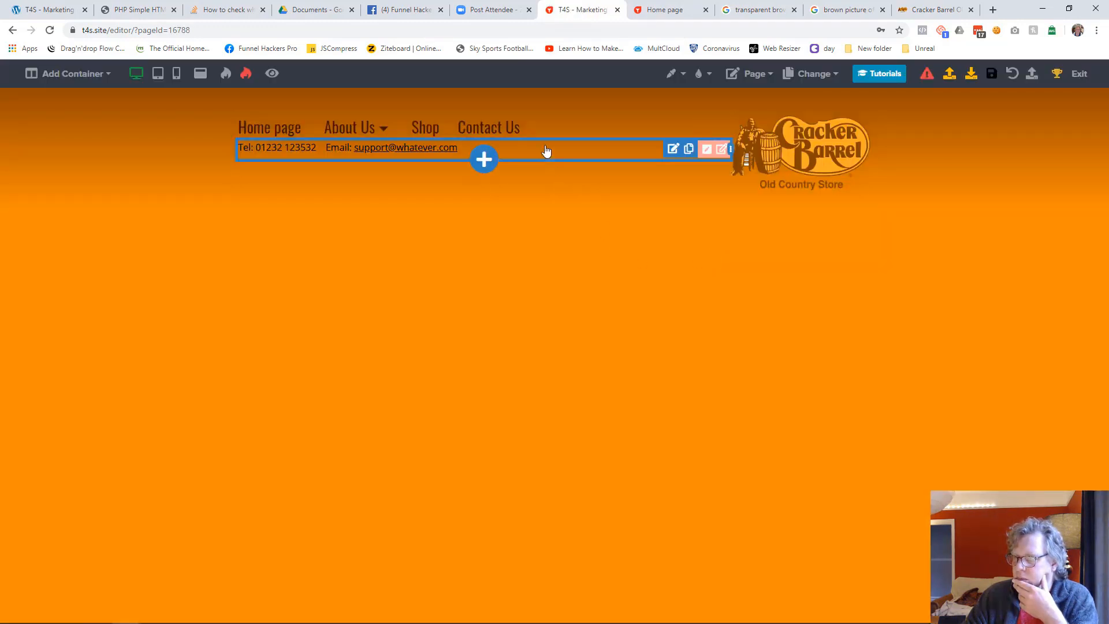
{"action": "left_click", "coordinate": [482, 162]}
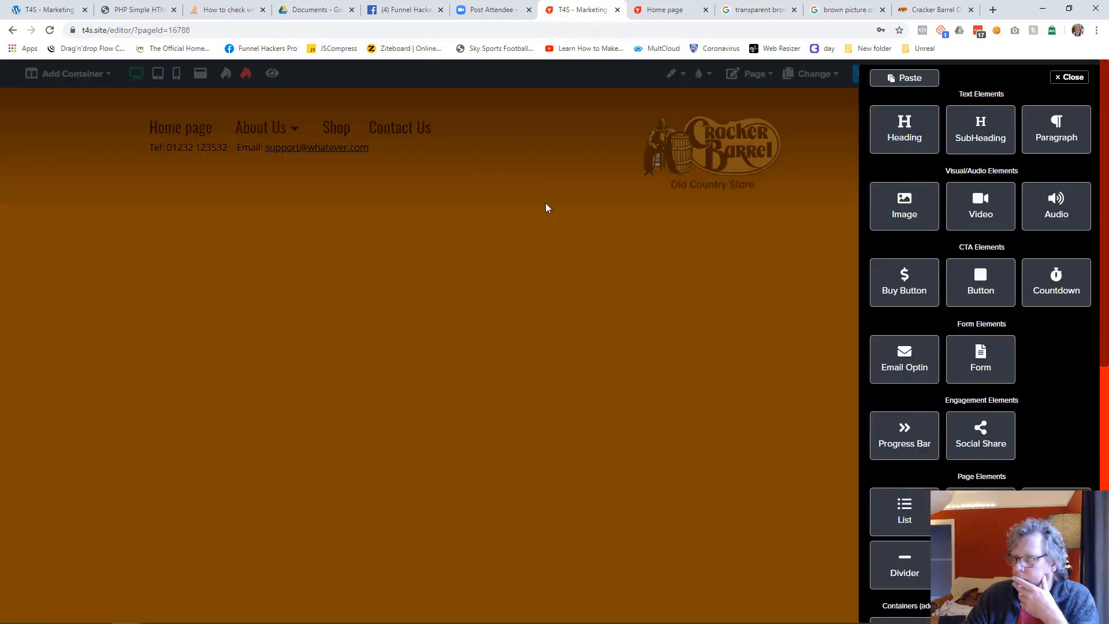
{"action": "scroll", "coordinate": [1027, 484], "scroll_direction": "down", "scroll_amount": 4}
{"action": "scroll", "coordinate": [1034, 479], "scroll_direction": "down", "scroll_amount": 2}
{"action": "left_click", "coordinate": [1052, 466]}
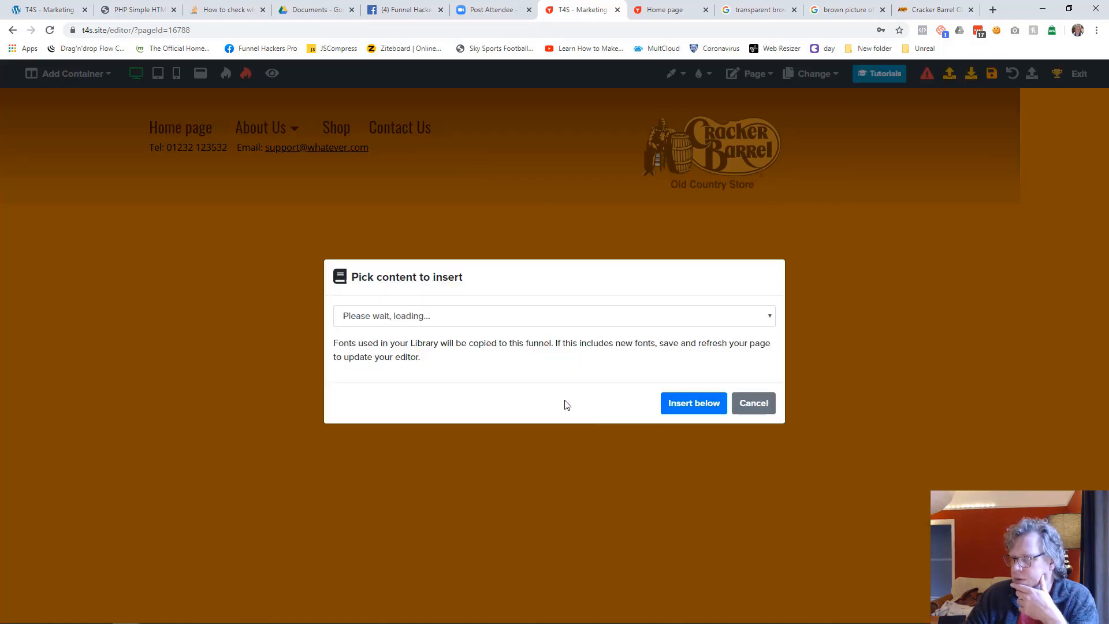
{"action": "left_click", "coordinate": [420, 323]}
{"action": "left_click", "coordinate": [421, 541]}
{"action": "left_click", "coordinate": [691, 401]}
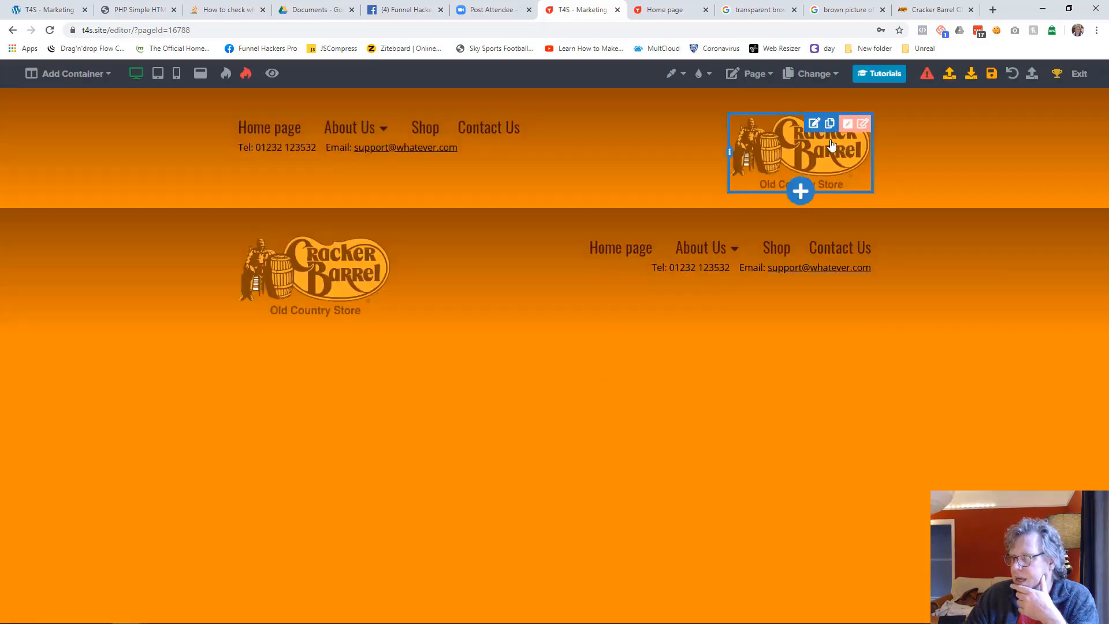
Delete the old header container from the Website Building page and save the page
{"action": "left_click", "coordinate": [863, 128]}
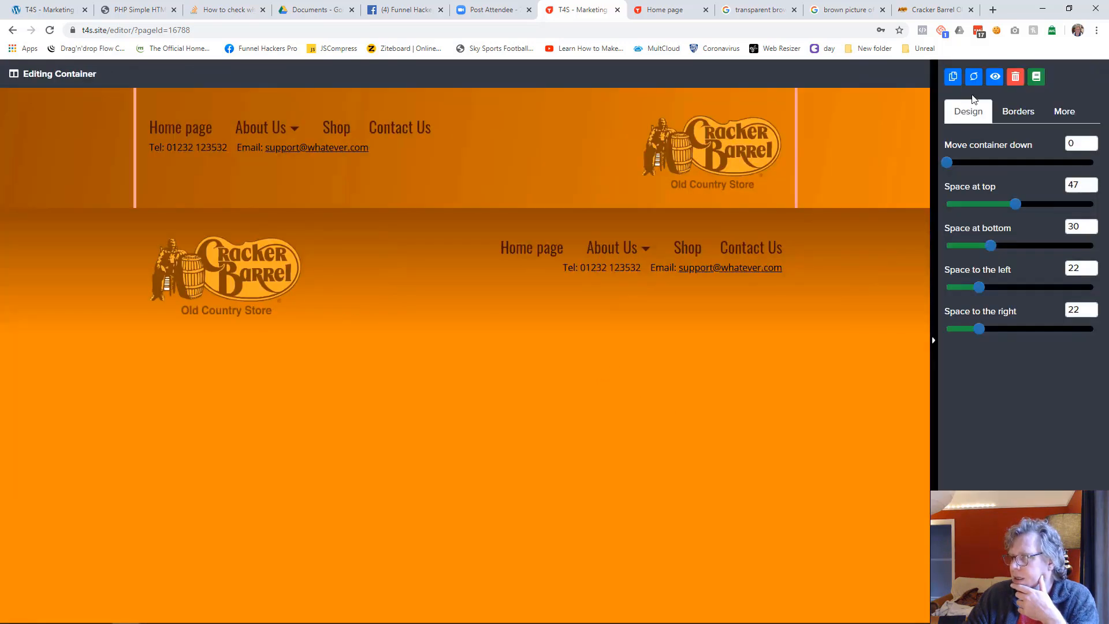
{"action": "left_click", "coordinate": [1014, 77]}
{"action": "left_click", "coordinate": [640, 390]}
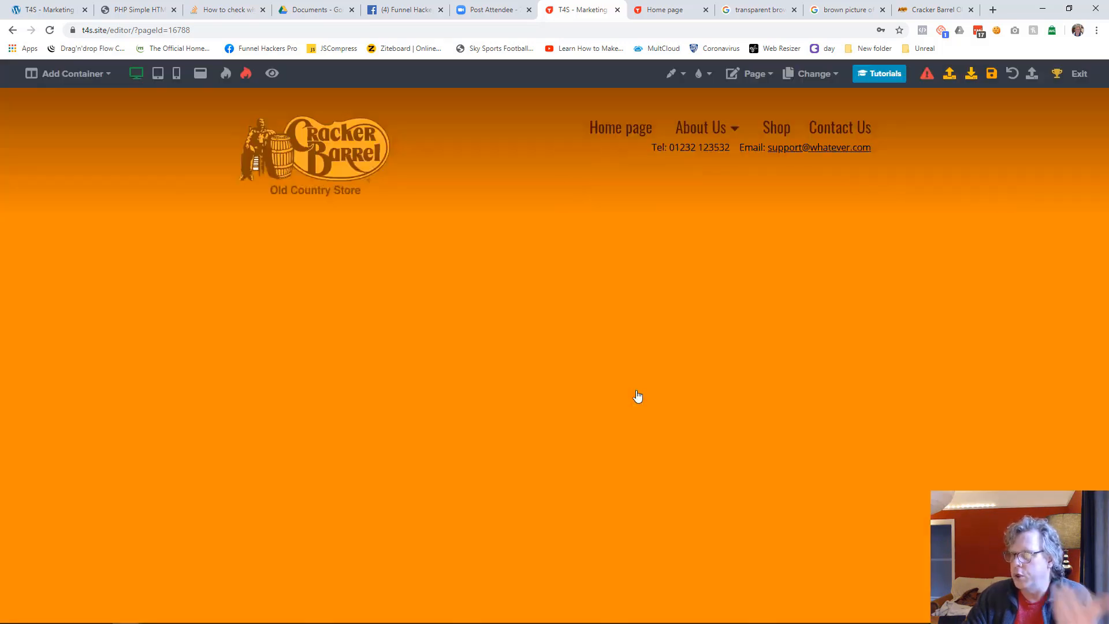
{"action": "left_click", "coordinate": [991, 73]}
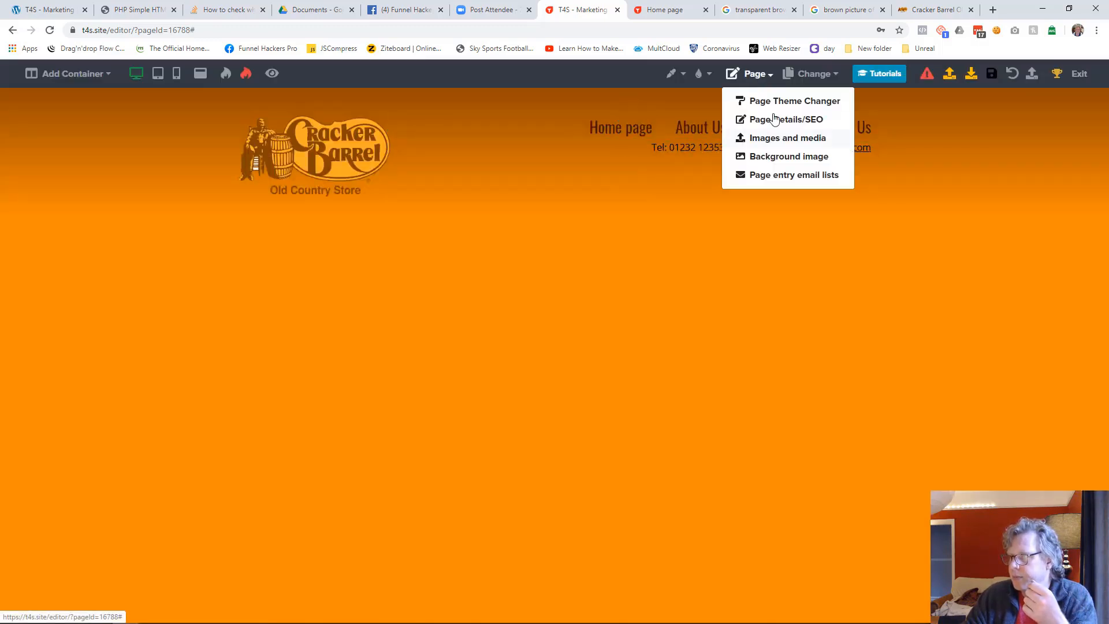
Add a one-column container below the header of the Website Building page and insert a heading element in it
{"action": "mouse_move", "coordinate": [801, 68]}
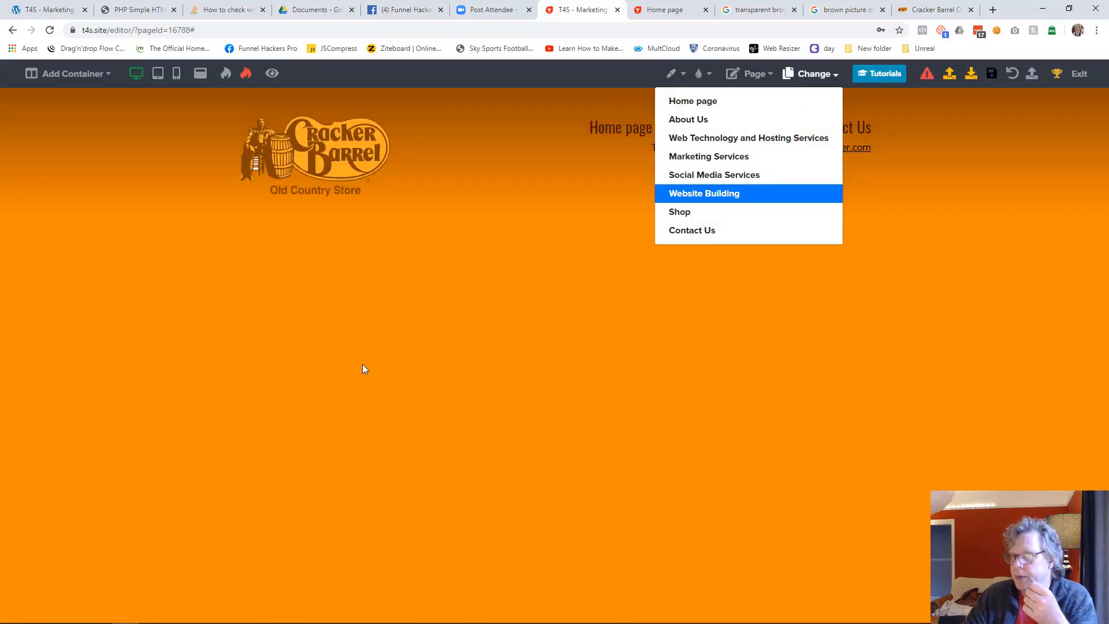
{"action": "left_click", "coordinate": [813, 79]}
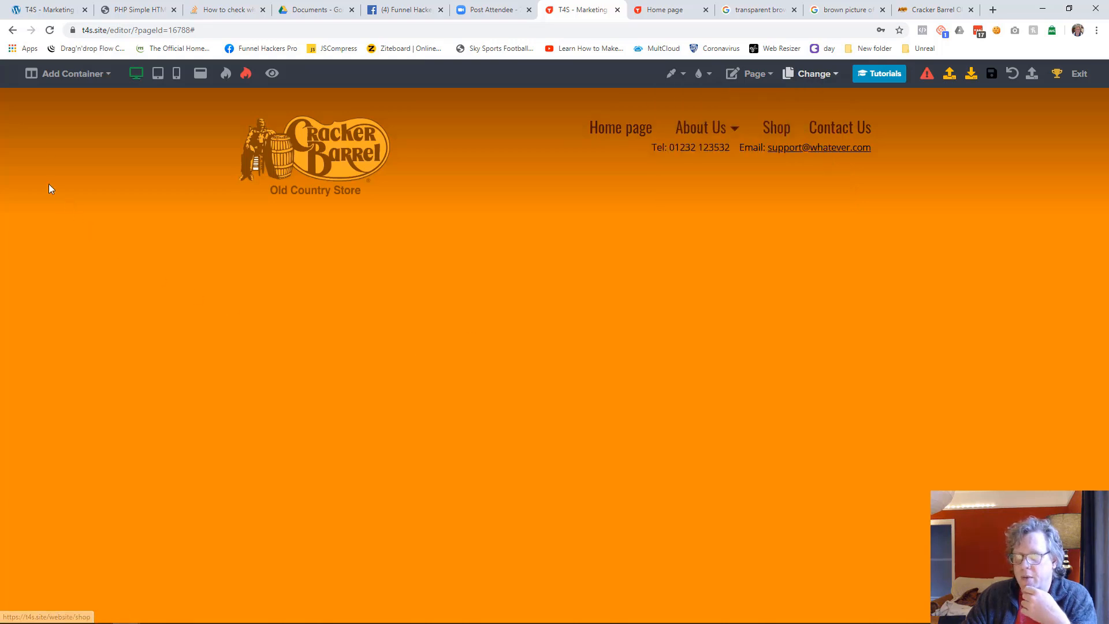
{"action": "mouse_move", "coordinate": [74, 78]}
{"action": "left_click", "coordinate": [77, 102]}
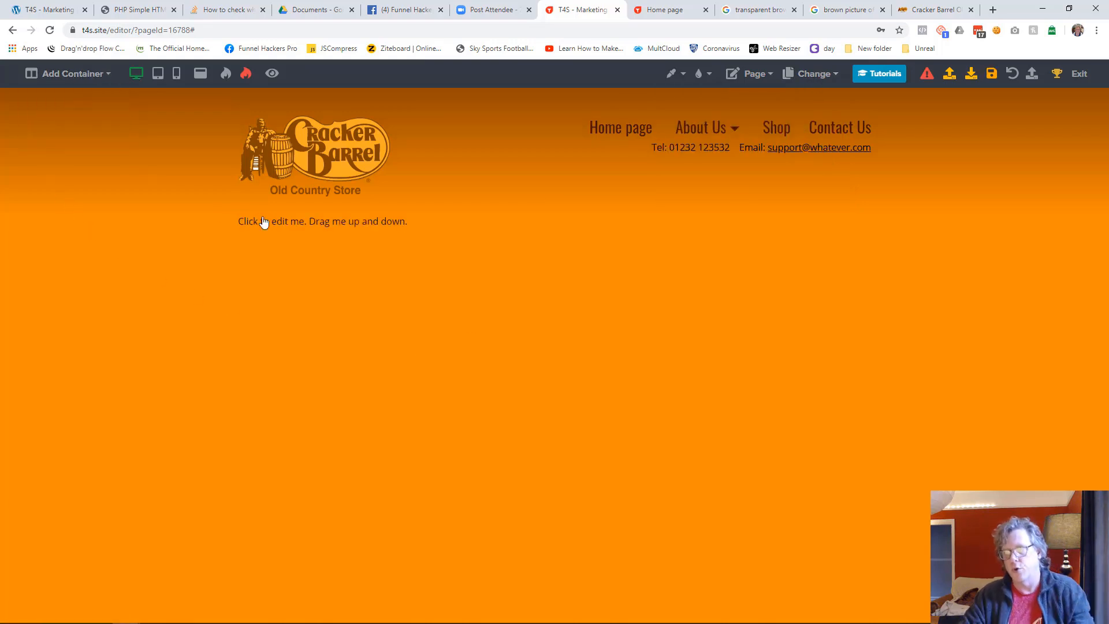
{"action": "left_click", "coordinate": [555, 230]}
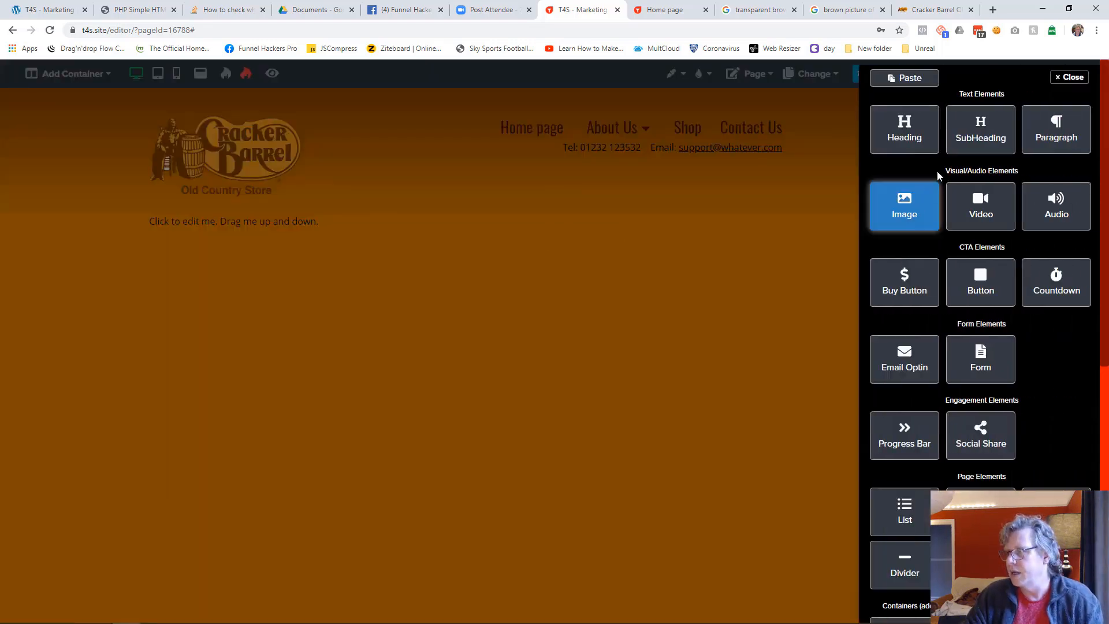
{"action": "left_click", "coordinate": [905, 130]}
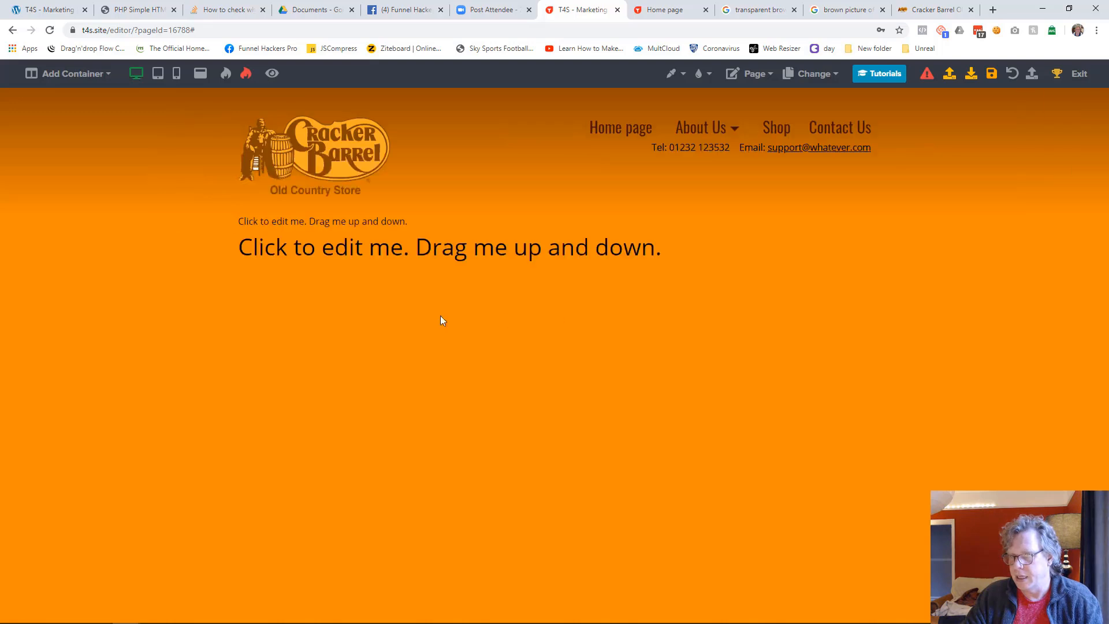
Replace the new heading's placeholder text with "Website Building"
{"action": "left_click", "coordinate": [324, 250]}
{"action": "key", "text": "ctrl+a"}
{"action": "type", "text": "Wesbite Building"}
{"action": "key", "text": "Home"}
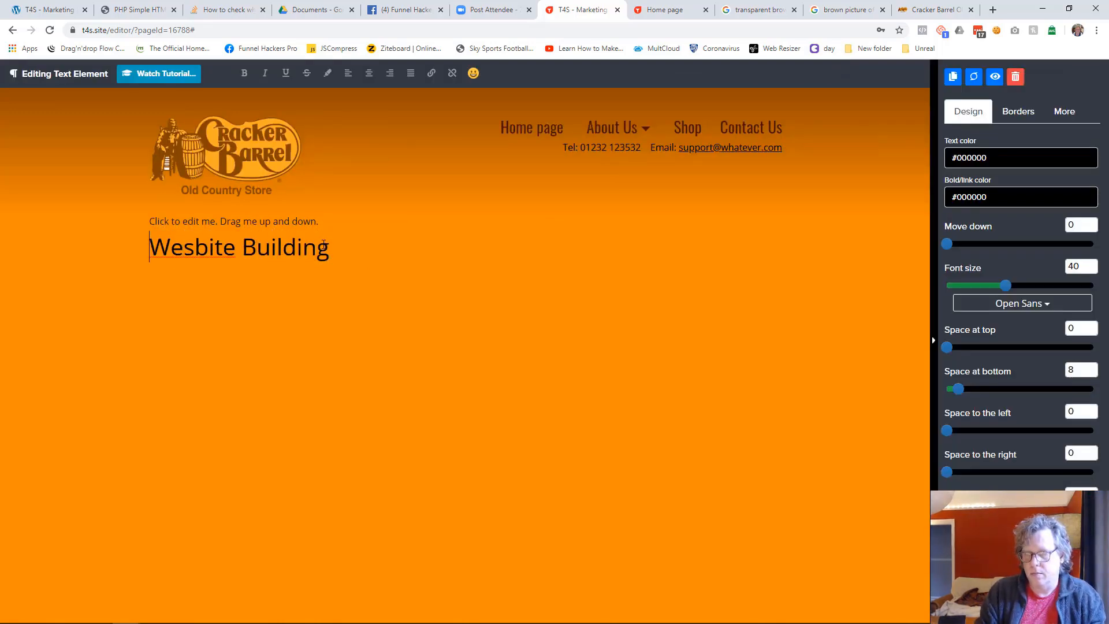
{"action": "key", "text": "BackSpace"}
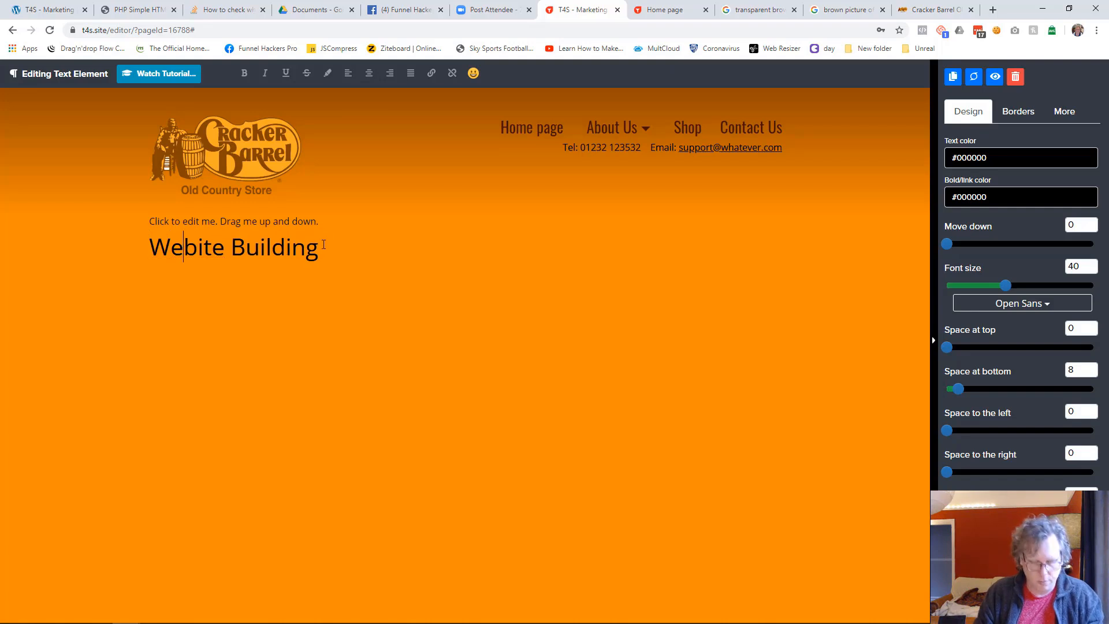
{"action": "key", "text": "Right"}
{"action": "type", "text": "s"}
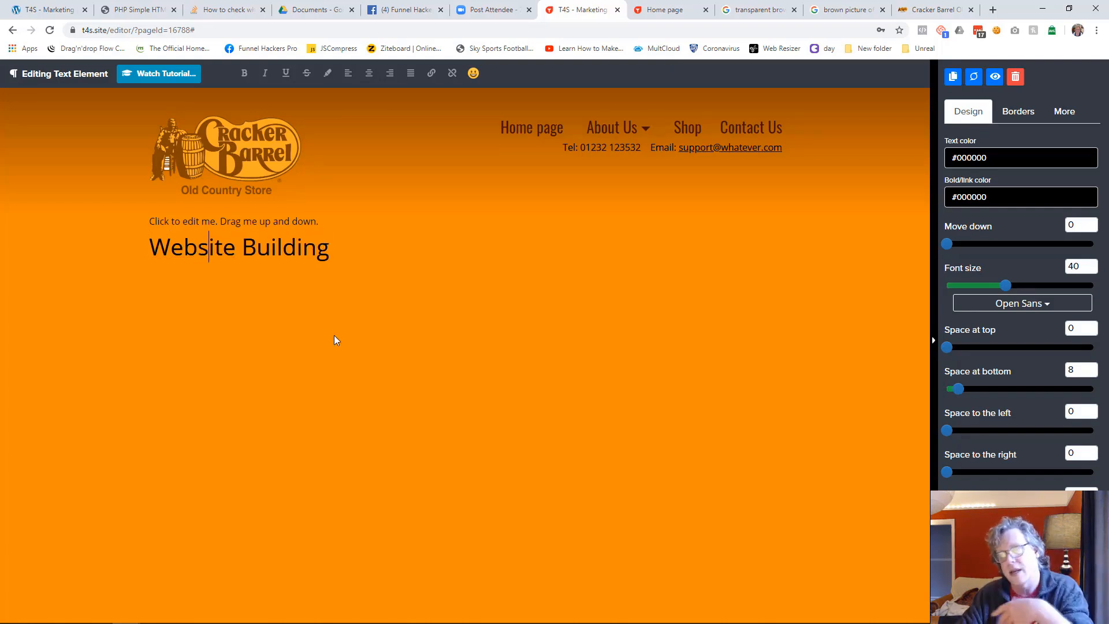
Style the Website Building heading in larger Oswald type with a dark brown text color, and compare it with the live home page
{"action": "left_click", "coordinate": [1032, 310]}
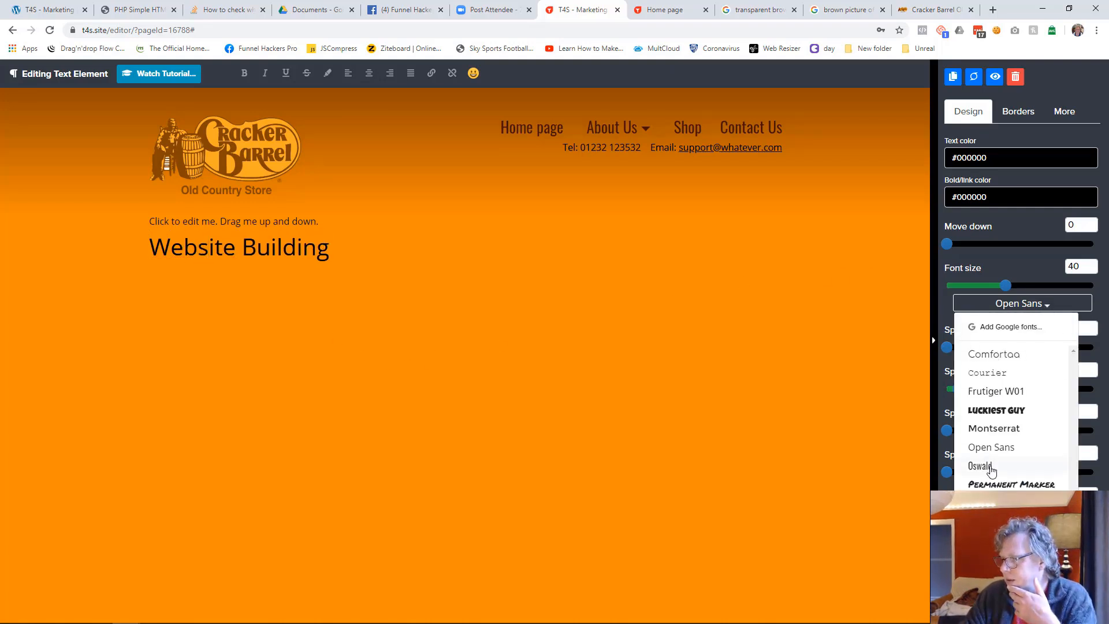
{"action": "left_click", "coordinate": [982, 464]}
{"action": "left_click_drag", "start_coordinate": [1008, 287], "coordinate": [1012, 287]}
{"action": "left_click", "coordinate": [990, 161]}
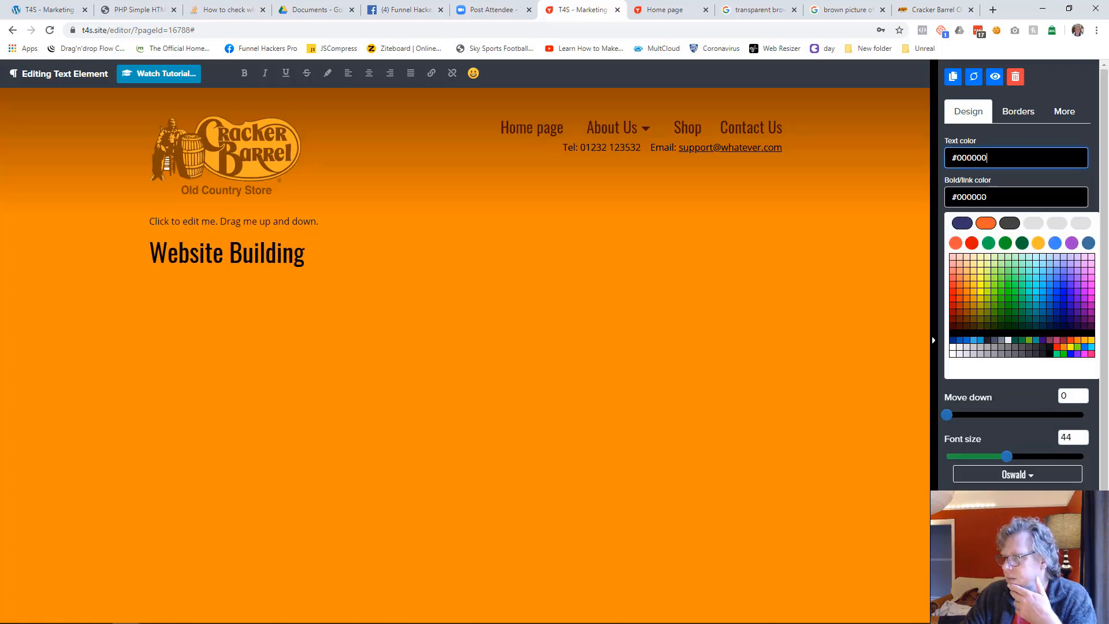
{"action": "left_click", "coordinate": [962, 328]}
{"action": "left_click_drag", "start_coordinate": [1012, 285], "coordinate": [1028, 286]}
{"action": "left_click", "coordinate": [713, 328]}
{"action": "left_click", "coordinate": [664, 10]}
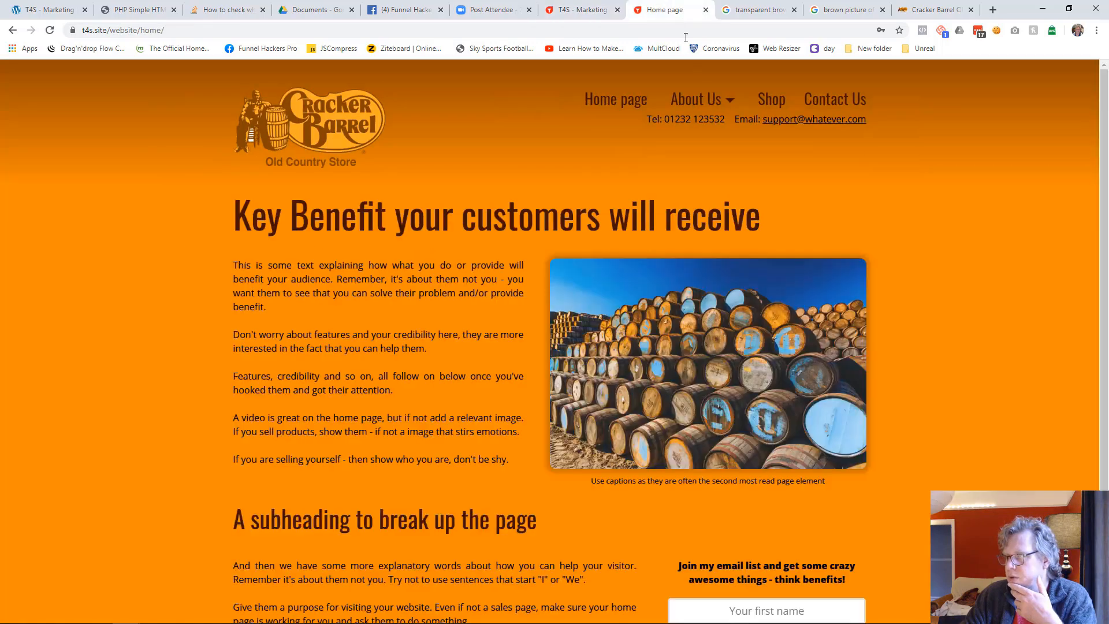
{"action": "mouse_move", "coordinate": [743, 97]}
{"action": "left_click", "coordinate": [577, 10]}
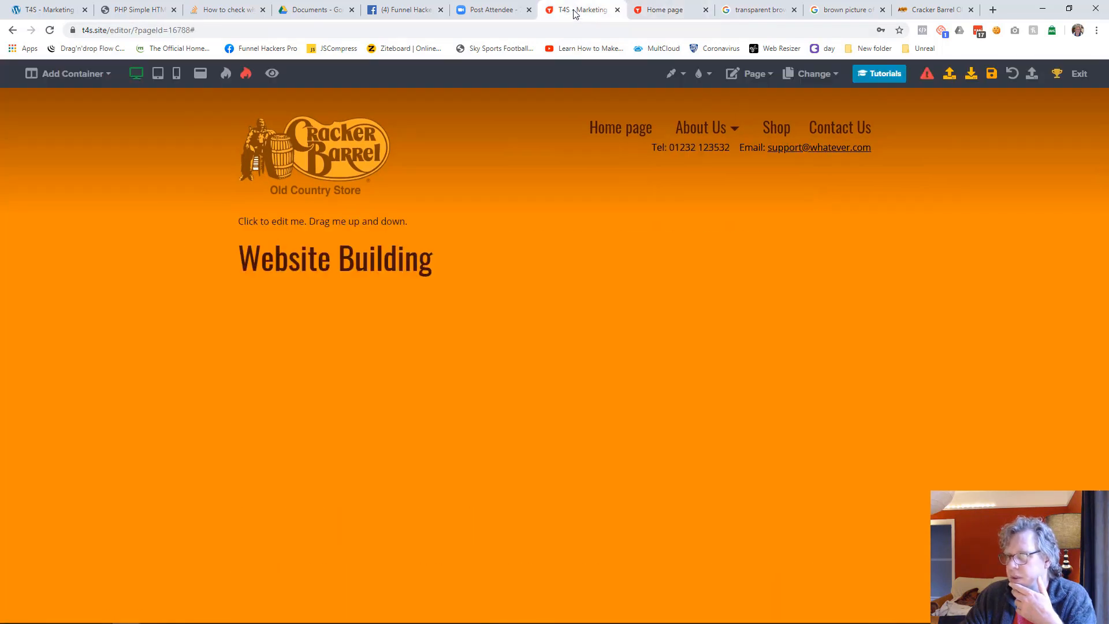
Delete the placeholder paragraph above the Website Building heading
{"action": "left_click", "coordinate": [428, 227]}
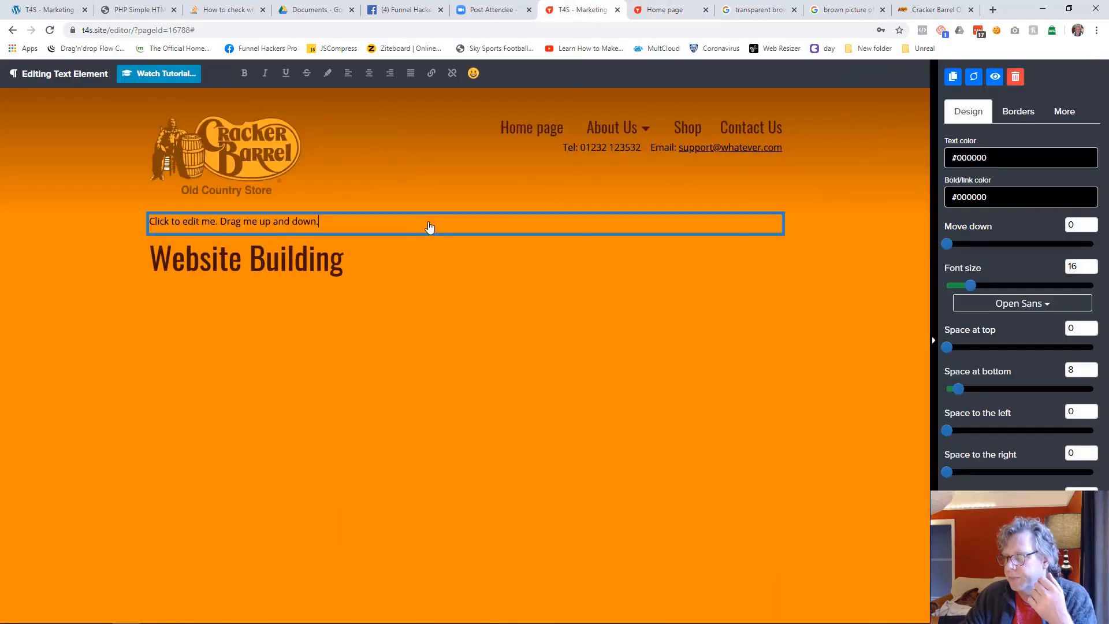
{"action": "key", "text": "Delete"}
{"action": "left_click", "coordinate": [642, 391]}
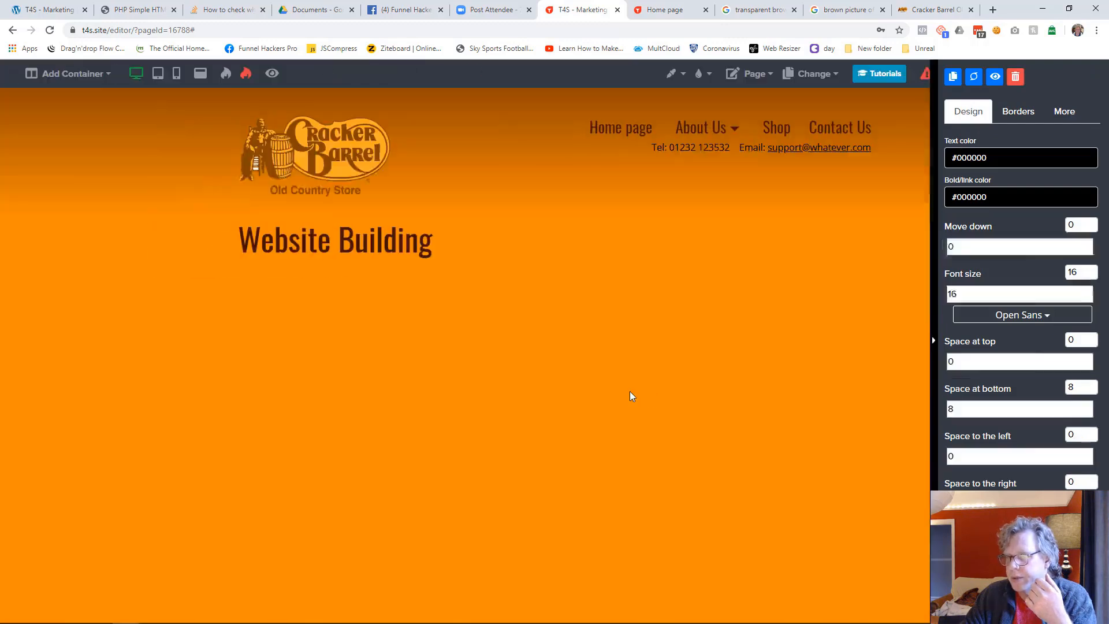
Add a two-column container below the Website Building heading and save the page
{"action": "left_click", "coordinate": [98, 83]}
{"action": "left_click", "coordinate": [91, 119]}
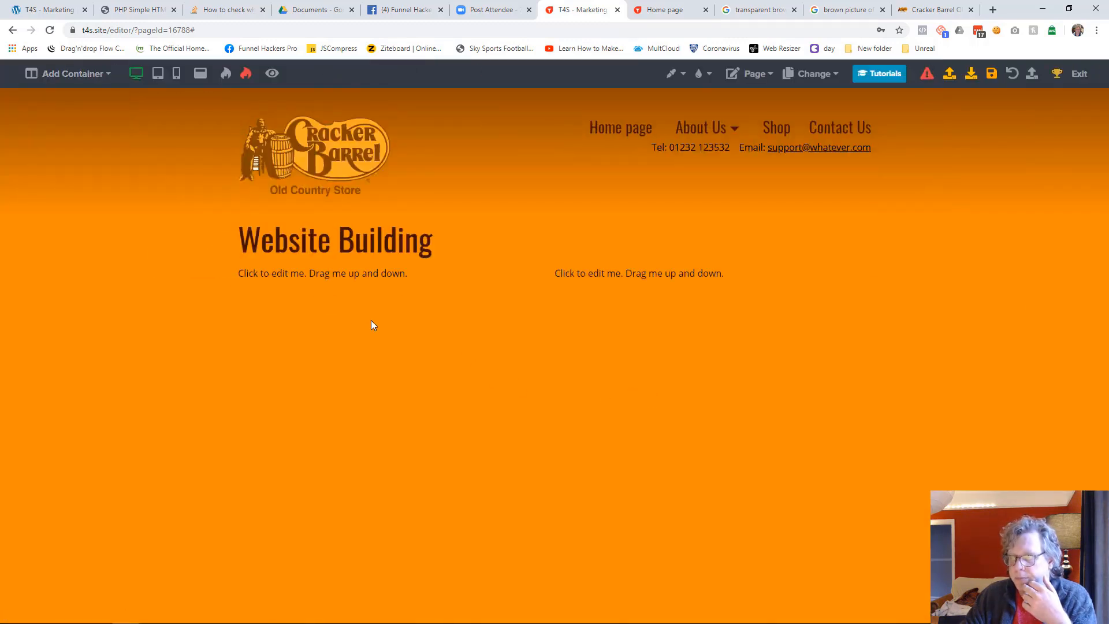
{"action": "left_click", "coordinate": [991, 76]}
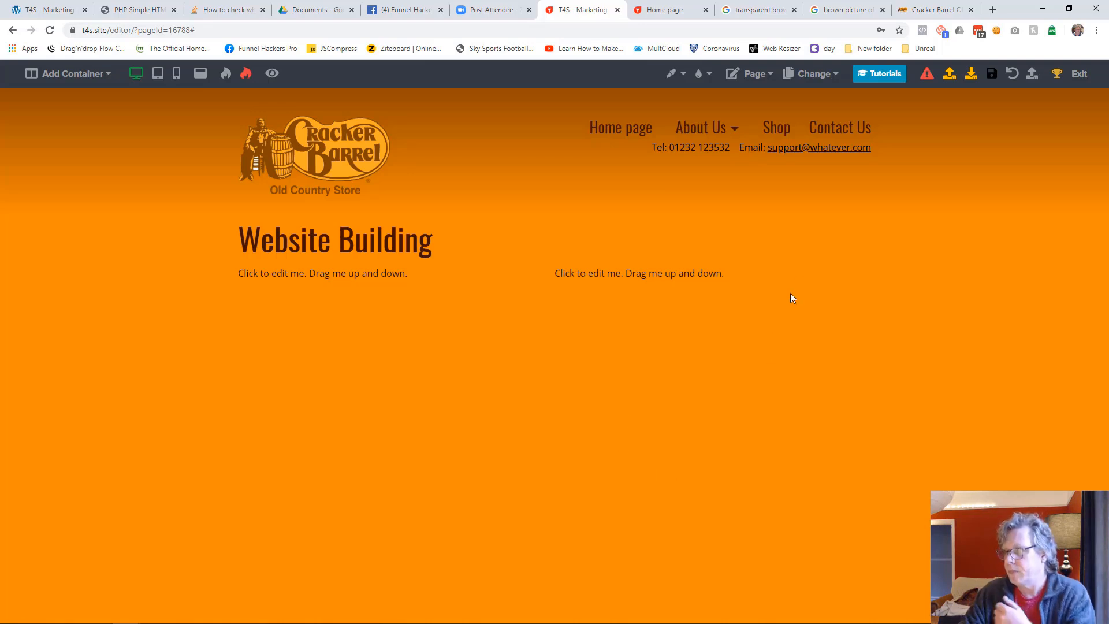
Add a little space above the text in the two-column container and save the page
{"action": "left_click", "coordinate": [861, 274]}
{"action": "left_click_drag", "start_coordinate": [948, 163], "coordinate": [968, 163]}
{"action": "left_click", "coordinate": [742, 379]}
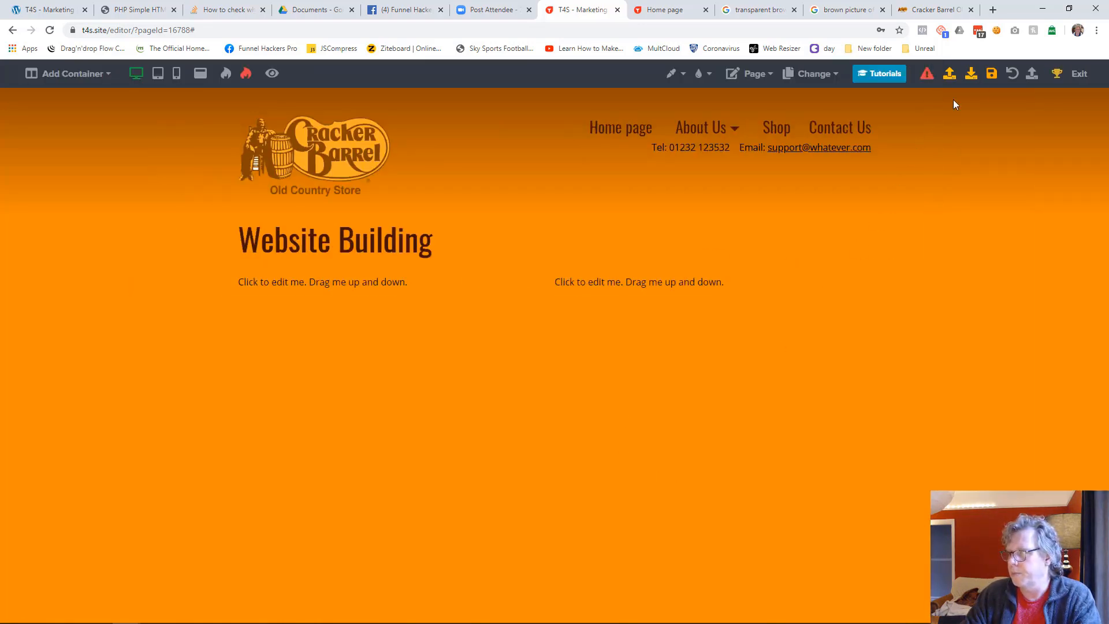
{"action": "left_click", "coordinate": [990, 81]}
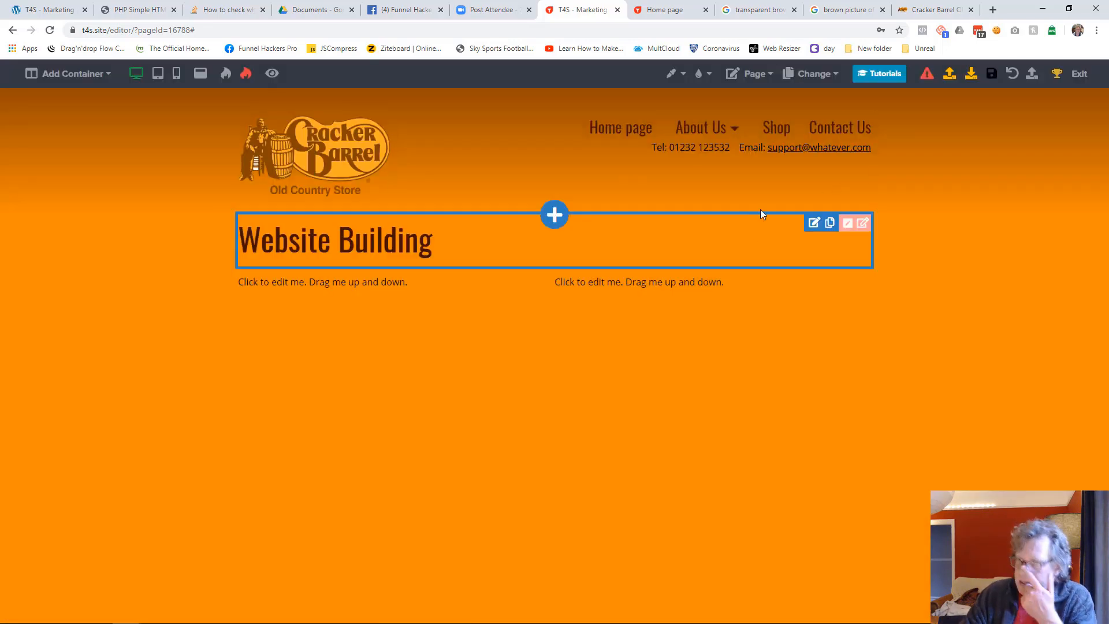
Reload the live site and review its home, Shop, Contact Us and Technology Services pages through the header navigation
{"action": "left_click", "coordinate": [670, 11]}
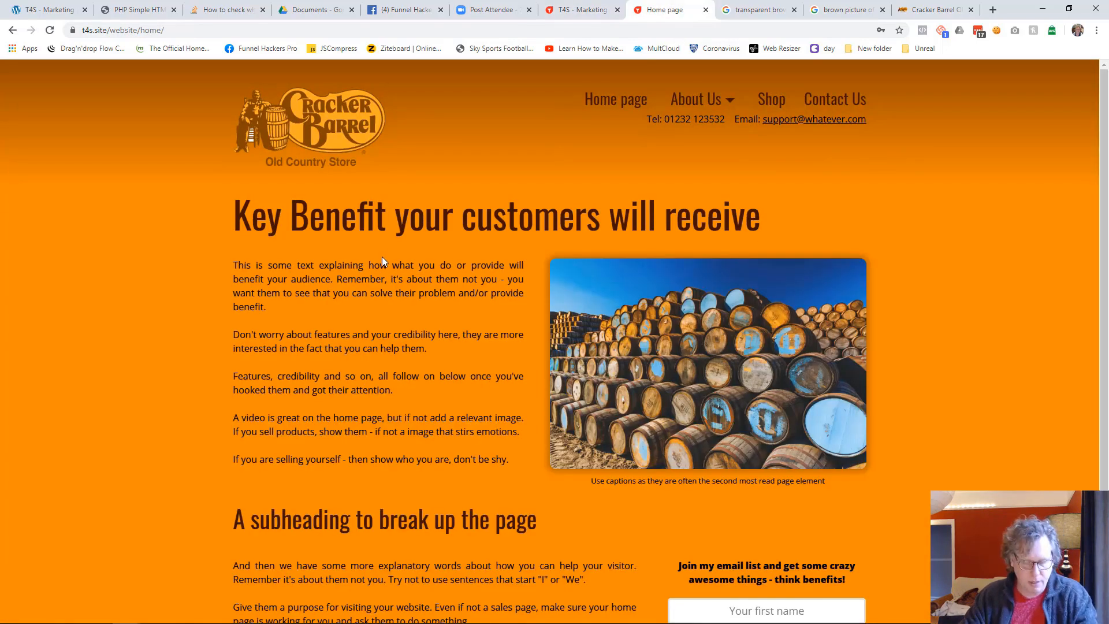
{"action": "key", "text": "F5"}
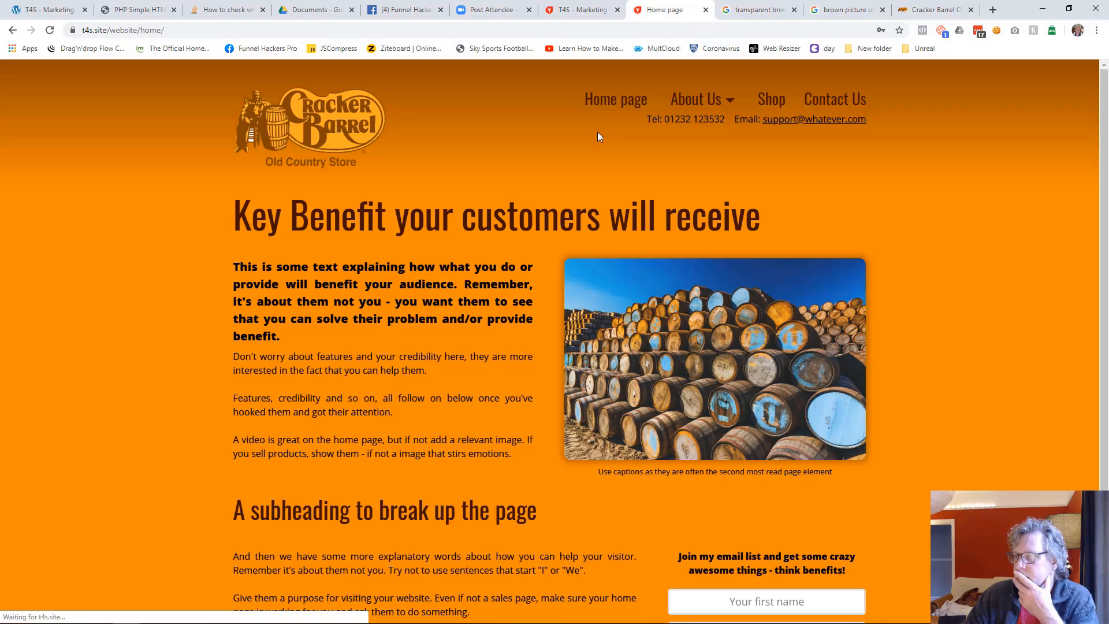
{"action": "mouse_move", "coordinate": [704, 112]}
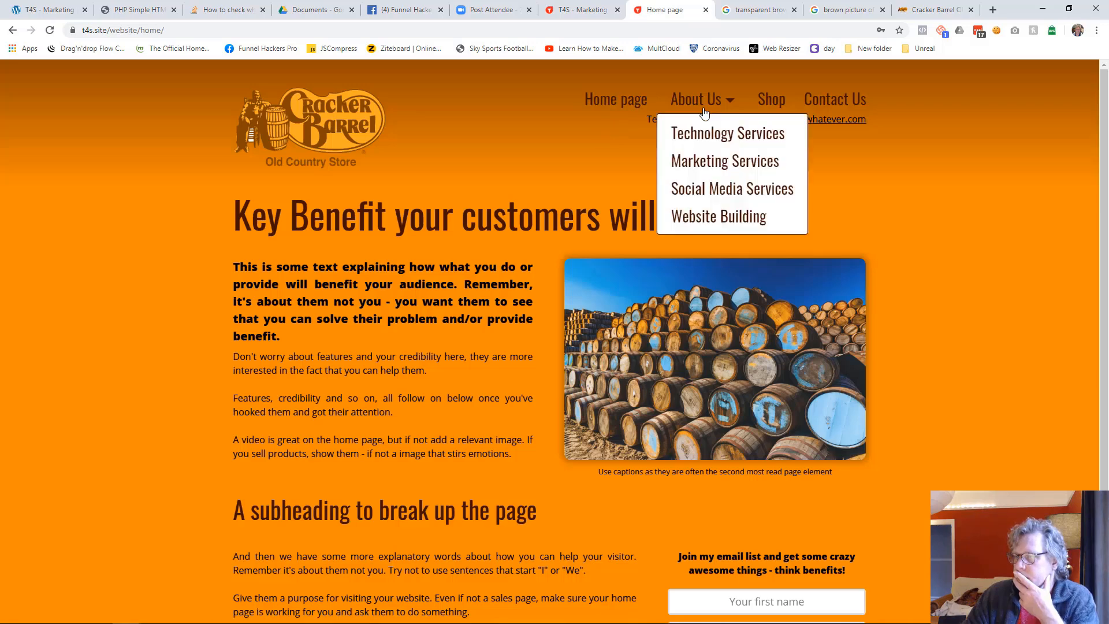
{"action": "left_click", "coordinate": [768, 107]}
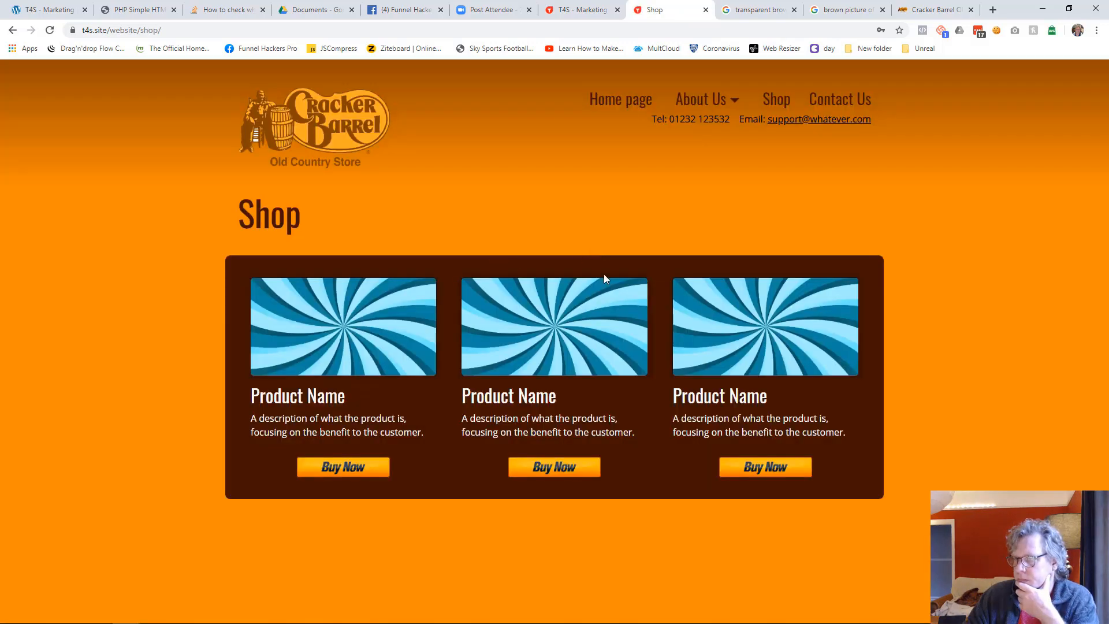
{"action": "left_click", "coordinate": [837, 99]}
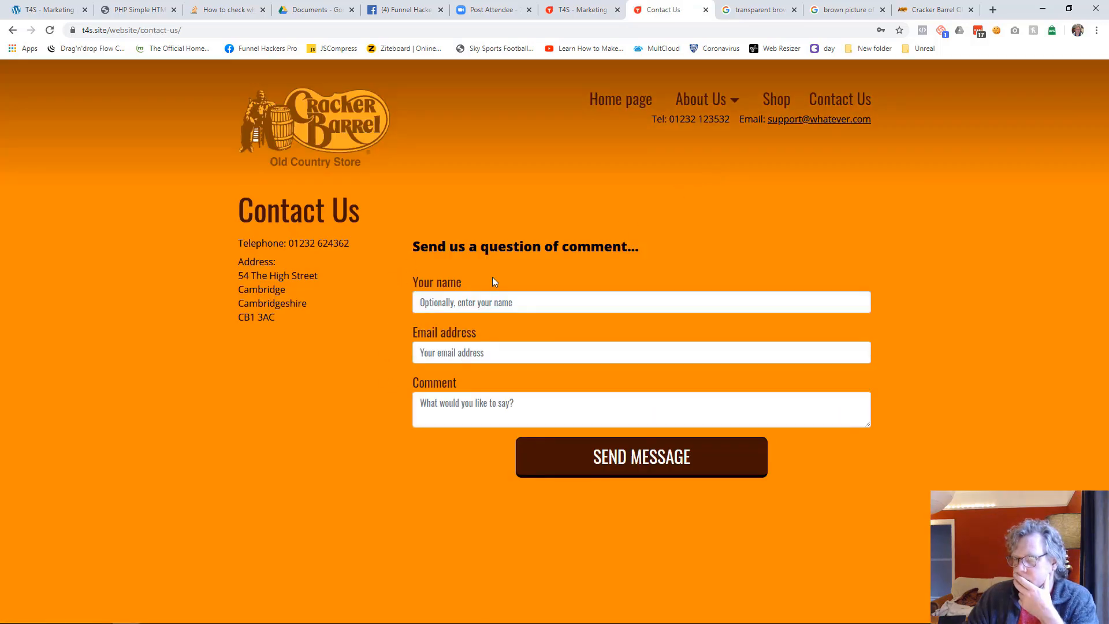
{"action": "left_click", "coordinate": [641, 101]}
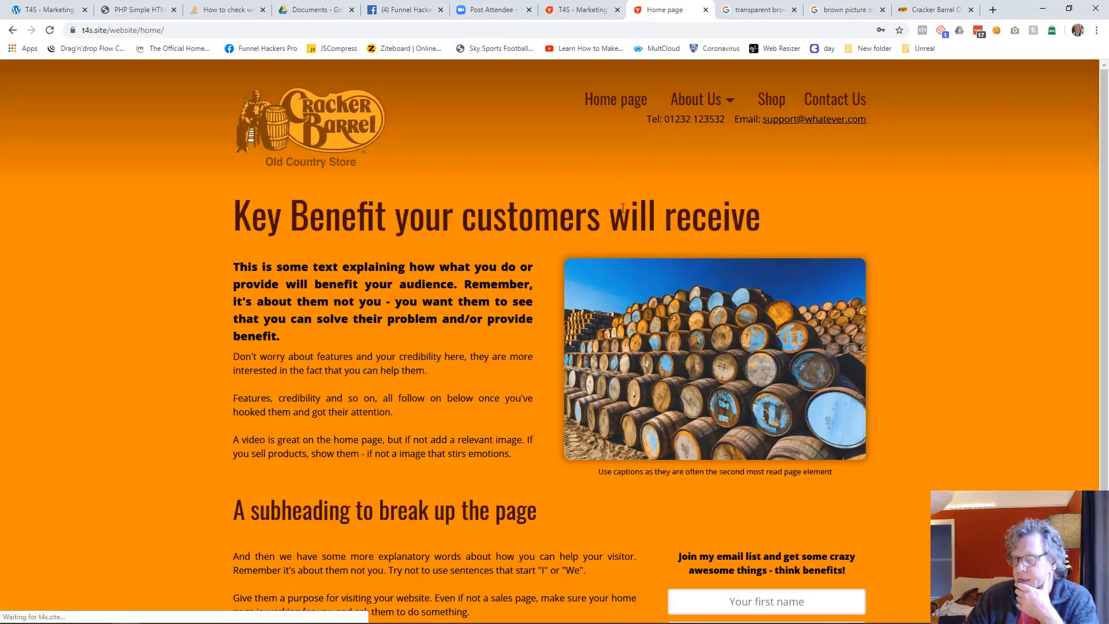
{"action": "mouse_move", "coordinate": [708, 101]}
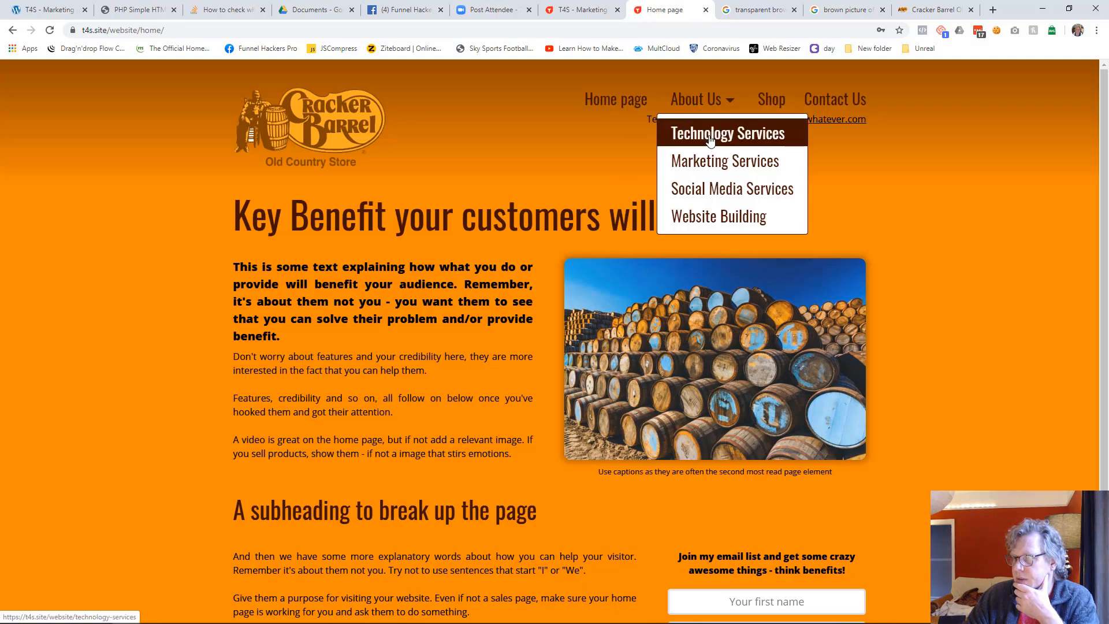
{"action": "left_click", "coordinate": [709, 162]}
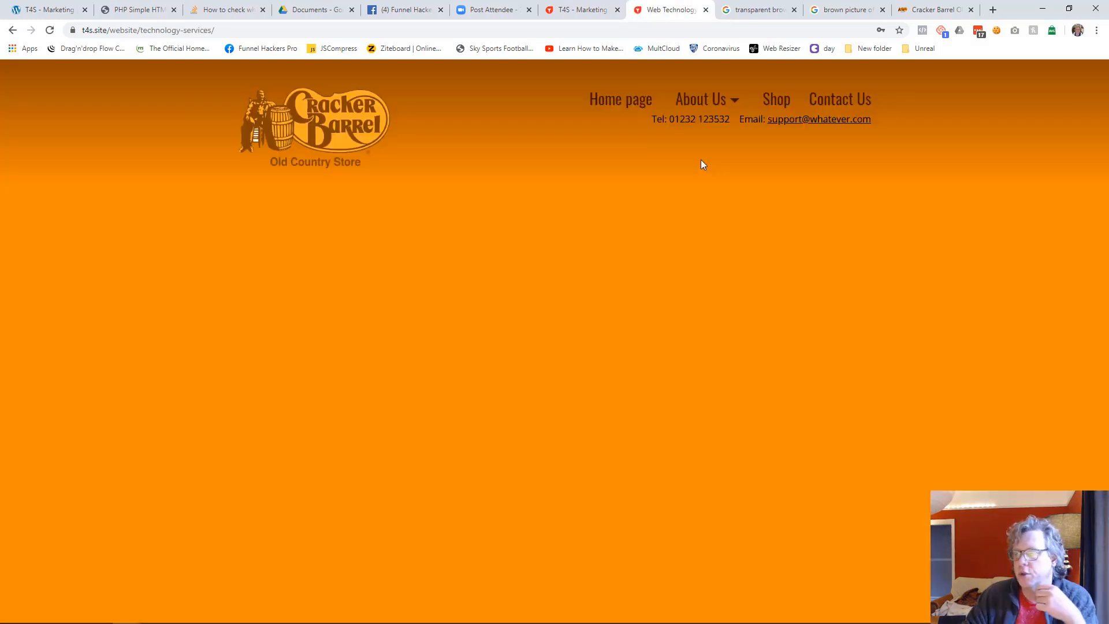
Exit the page editor to the Website Template funnel's page list
{"action": "left_click", "coordinate": [591, 20]}
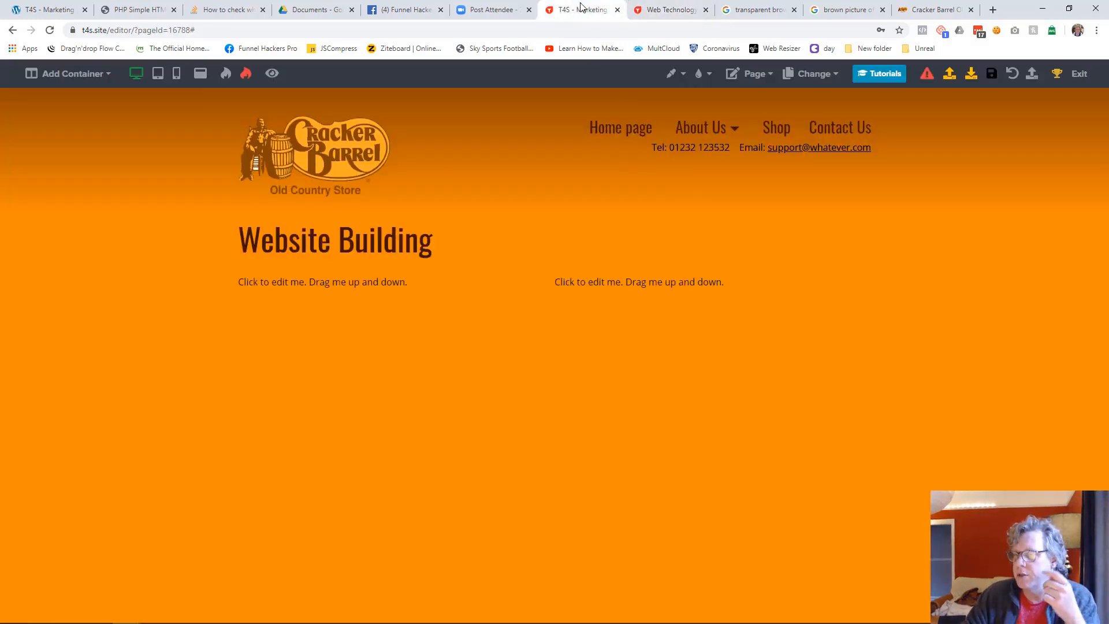
{"action": "left_click", "coordinate": [1078, 79]}
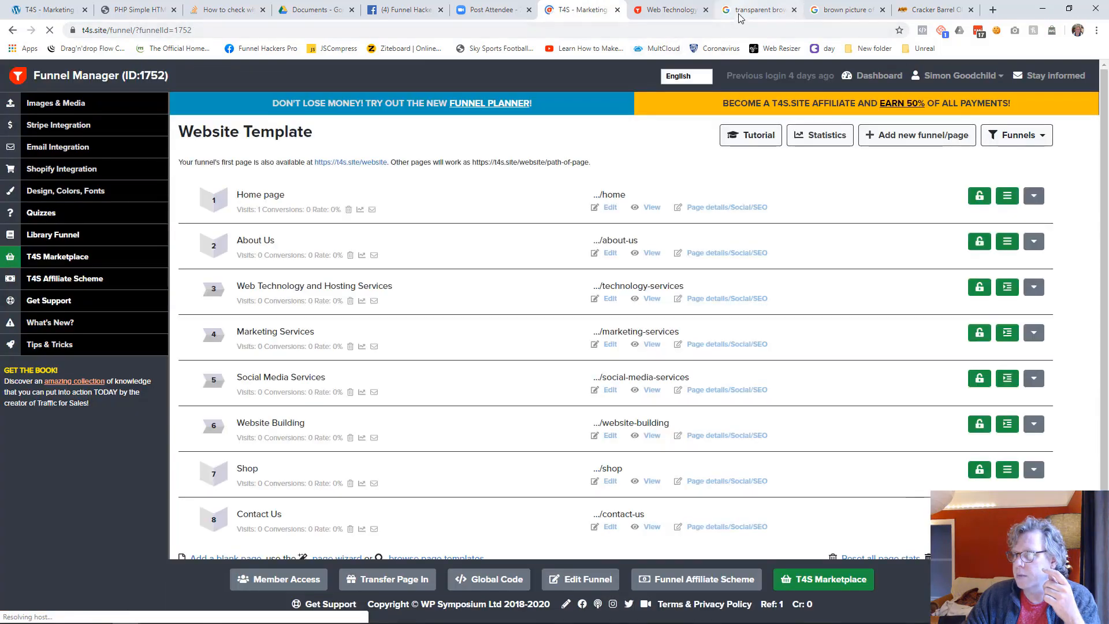
Open t4s.site/tutorials/custom-domain-name in the live site's tab, skim the custom domain tutorial and return to the Funnel Manager
{"action": "left_click", "coordinate": [669, 15]}
{"action": "left_click", "coordinate": [670, 23]}
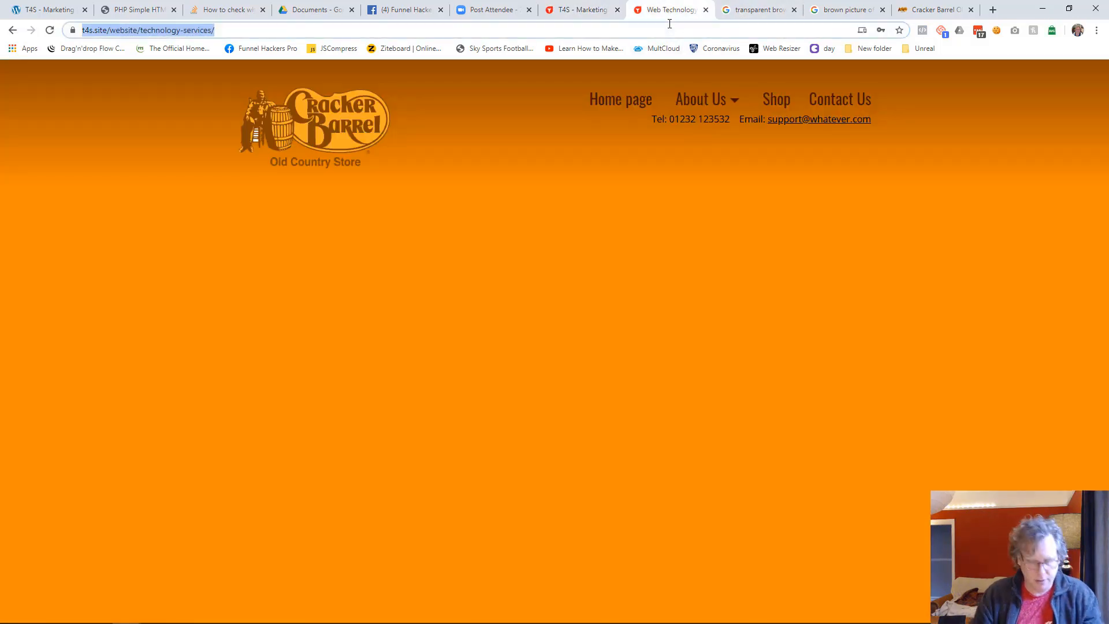
{"action": "type", "text": "t4s.site/"}
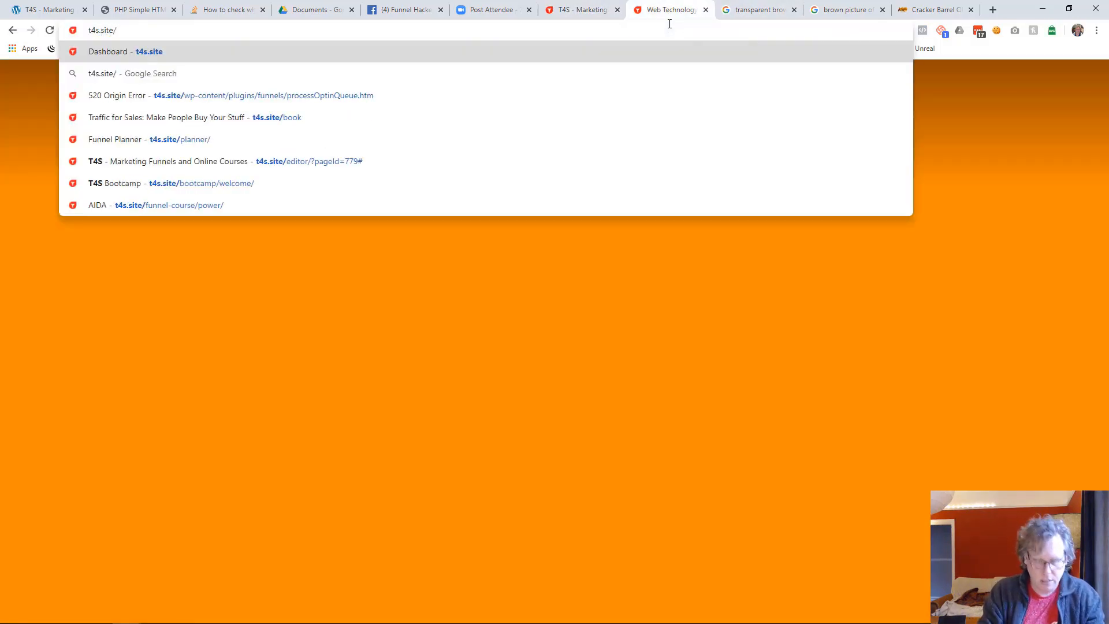
{"action": "type", "text": "tutorial"}
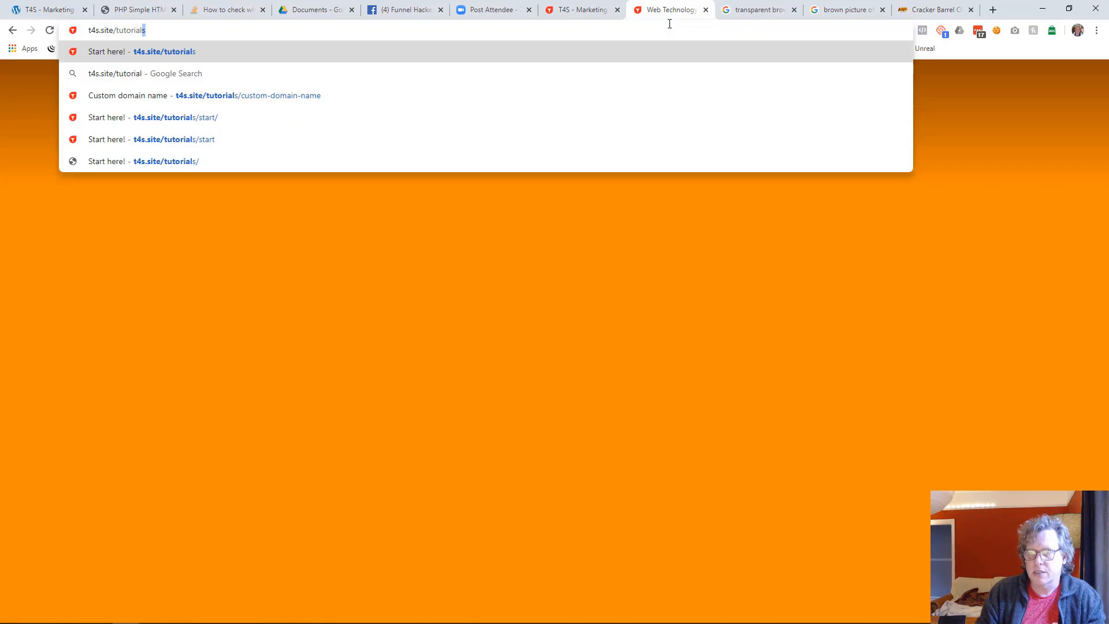
{"action": "key", "text": "Down"}
{"action": "key", "text": "Down"}
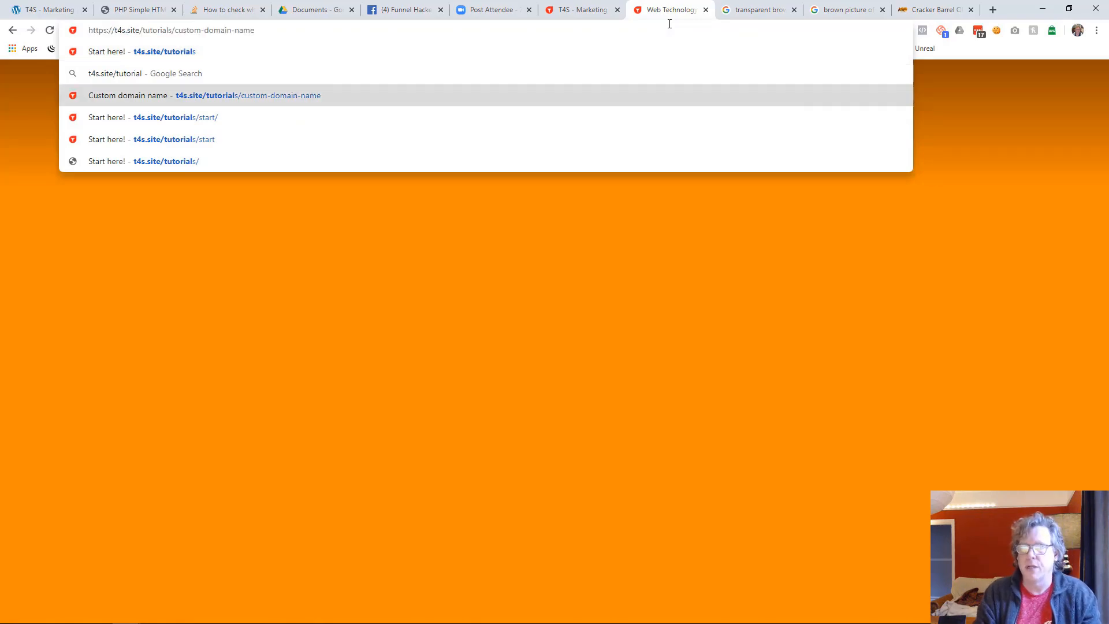
{"action": "key", "text": "Return"}
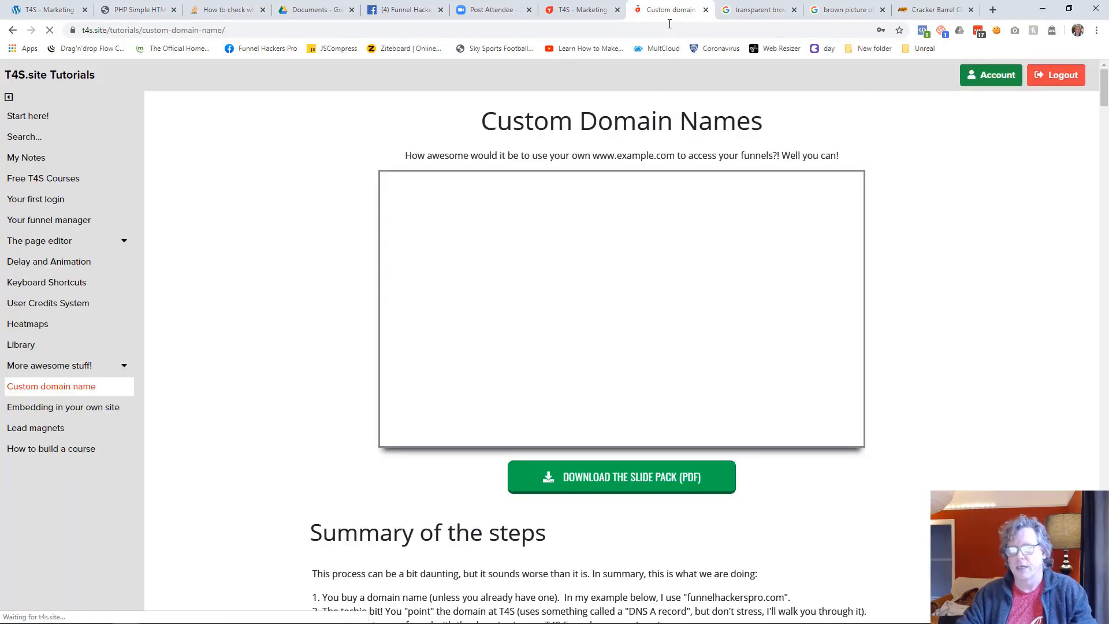
{"action": "scroll", "coordinate": [67, 397], "scroll_direction": "down", "scroll_amount": 4}
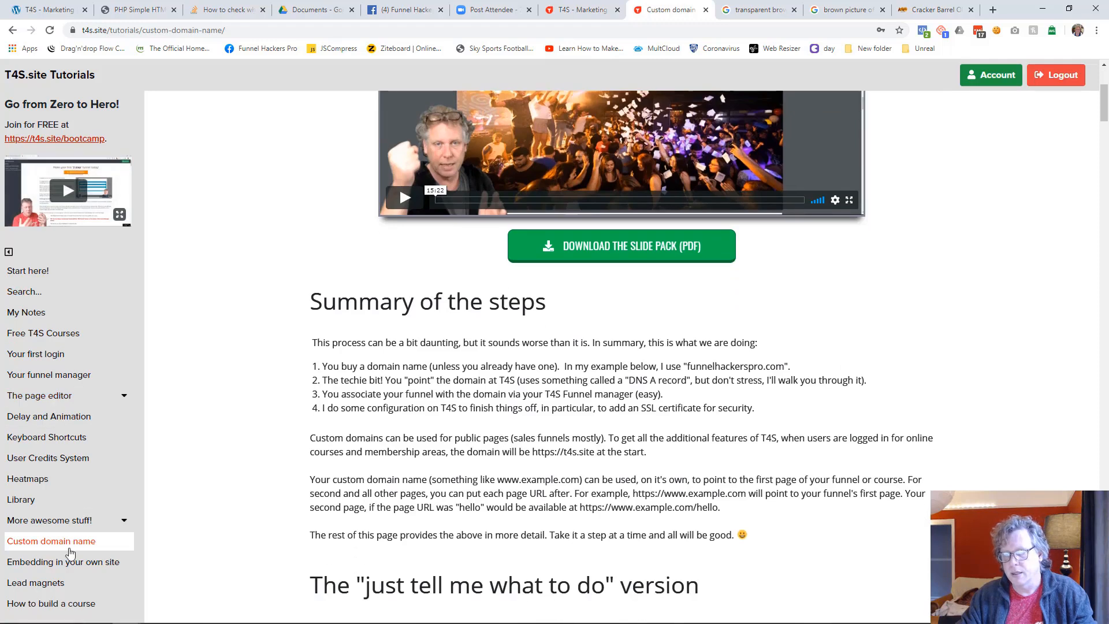
{"action": "scroll", "coordinate": [382, 418], "scroll_direction": "up", "scroll_amount": 4}
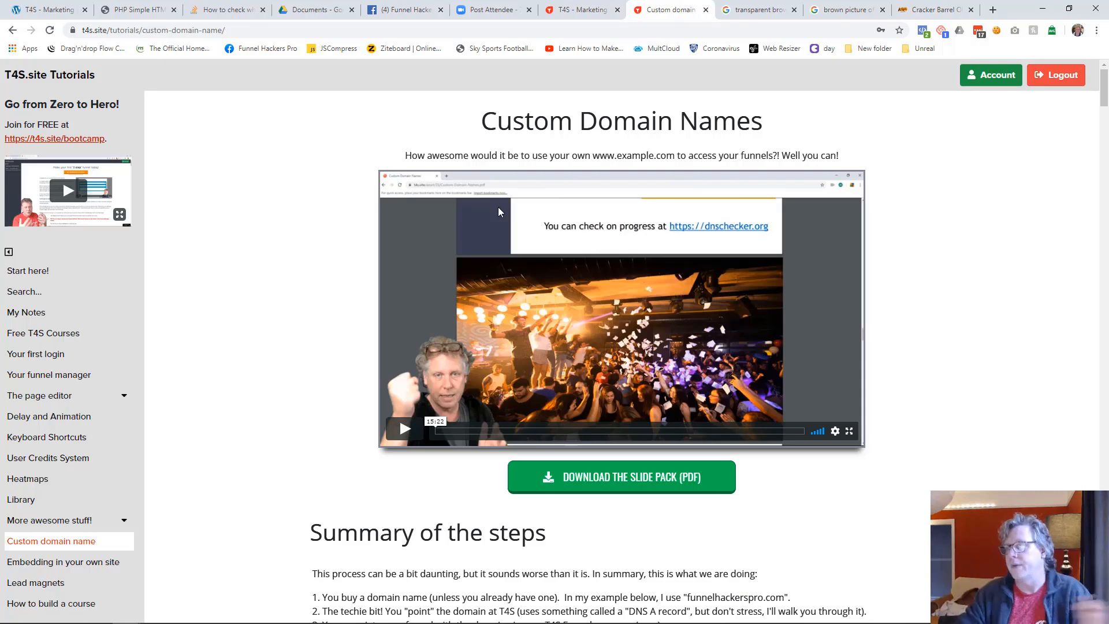
{"action": "left_click", "coordinate": [592, 10]}
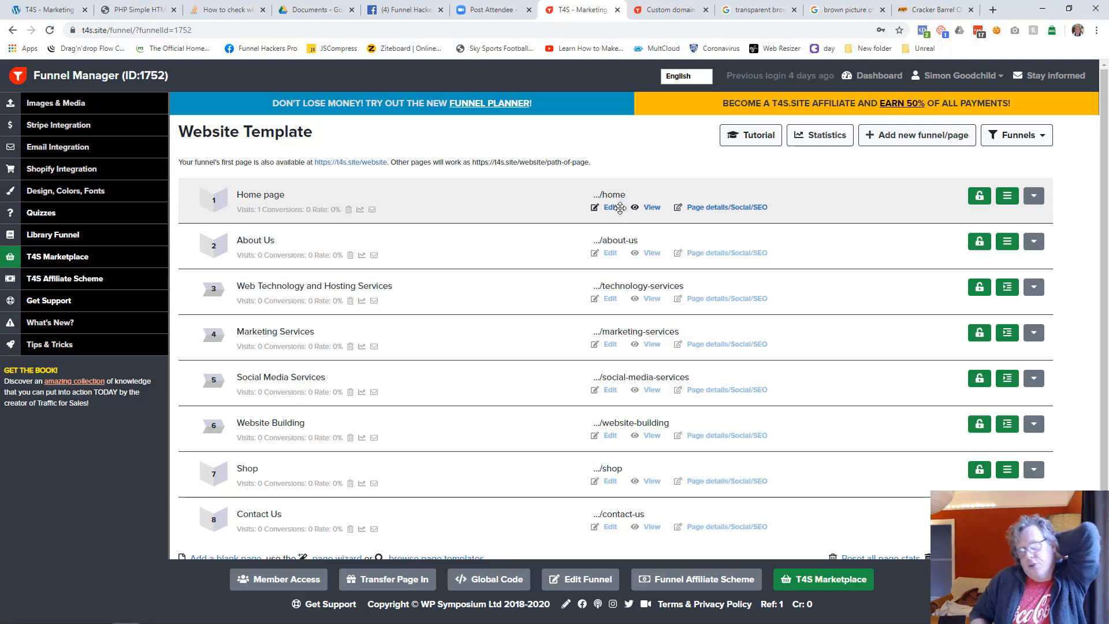
Open the home page's details and set its title to "Web Technology Solutions"
{"action": "left_click", "coordinate": [707, 208]}
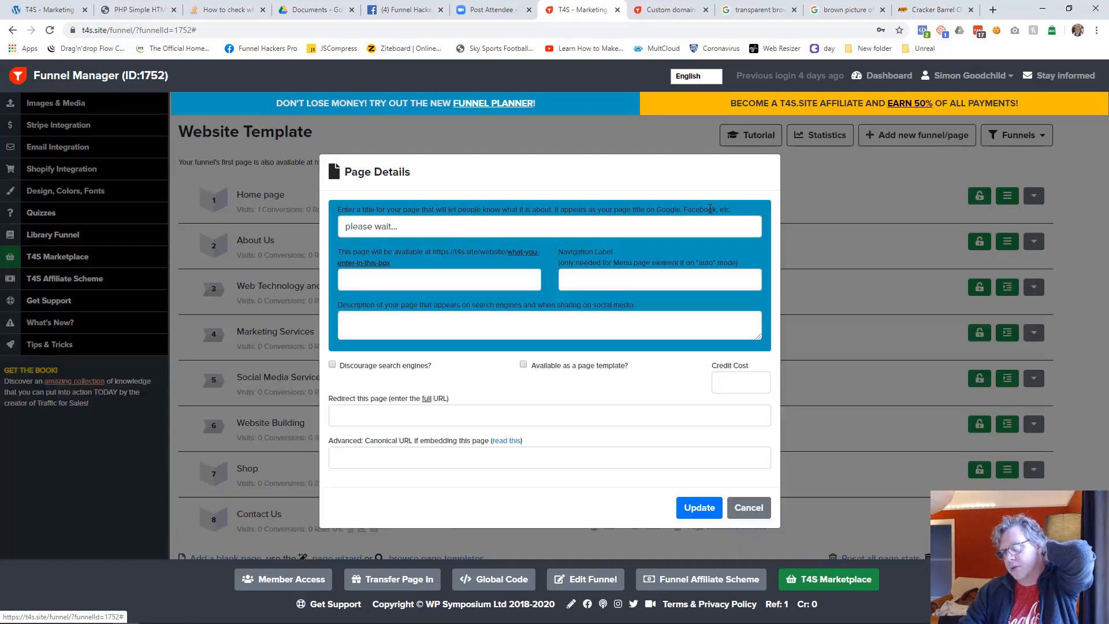
{"action": "left_click", "coordinate": [409, 230]}
{"action": "triple_click", "coordinate": [418, 226]}
{"action": "type", "text": "Web Technology Solutions"}
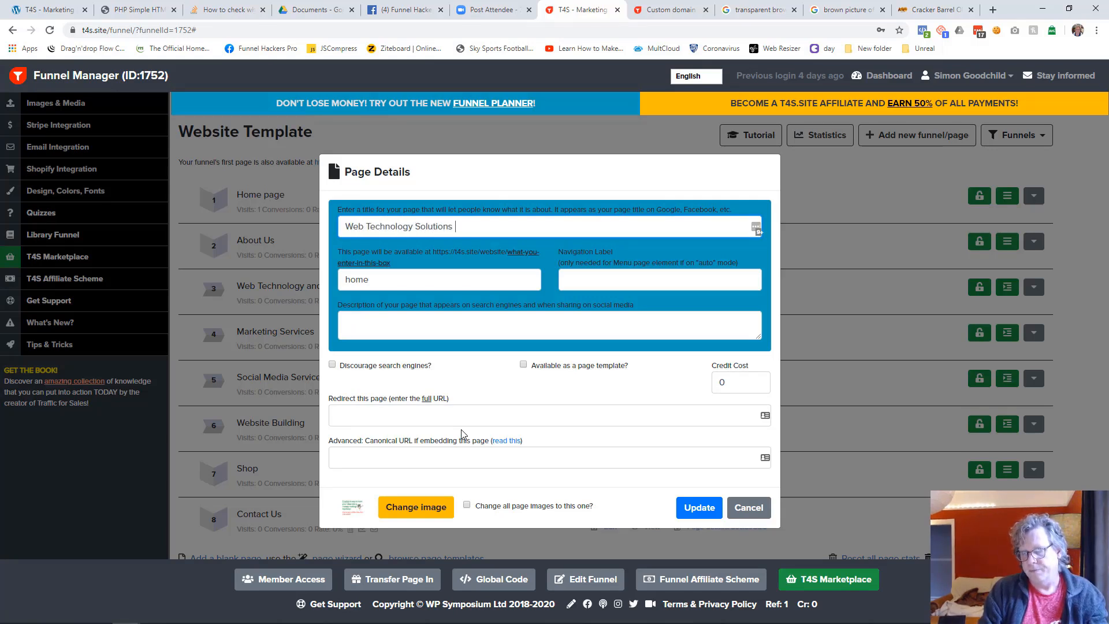
Write the description "This is the description that gets shown on search engines and when sharing this page on social media. As it's a website do all pages!"
{"action": "key", "text": "Tab"}
{"action": "key", "text": "Tab"}
{"action": "key", "text": "Tab"}
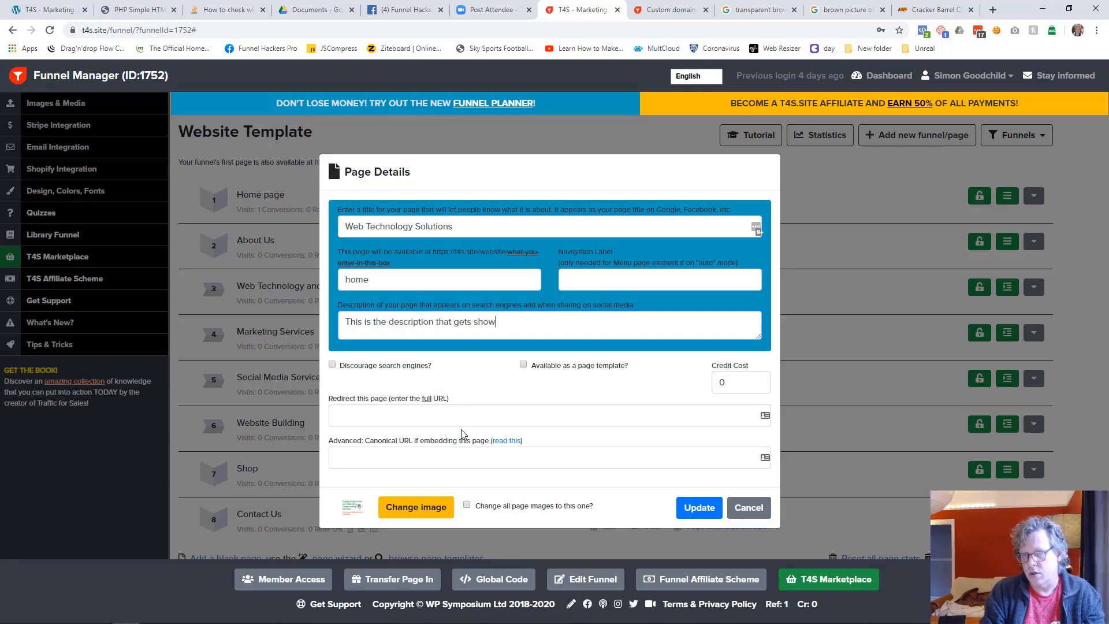
{"action": "type", "text": "engines"}
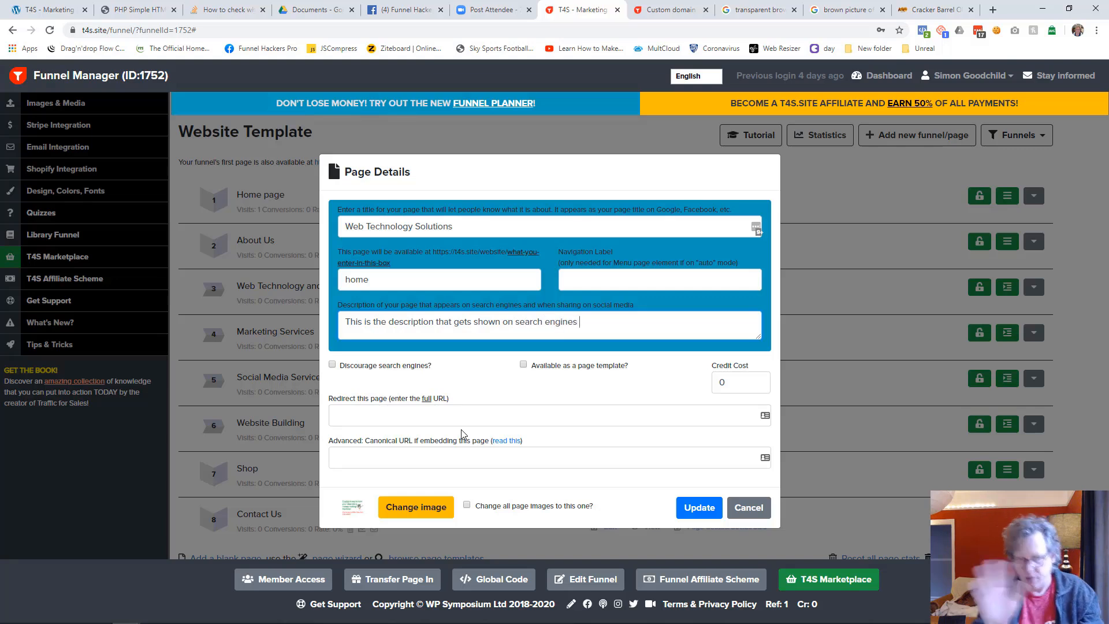
{"action": "type", "text": " and whyen sharing this page on social media."}
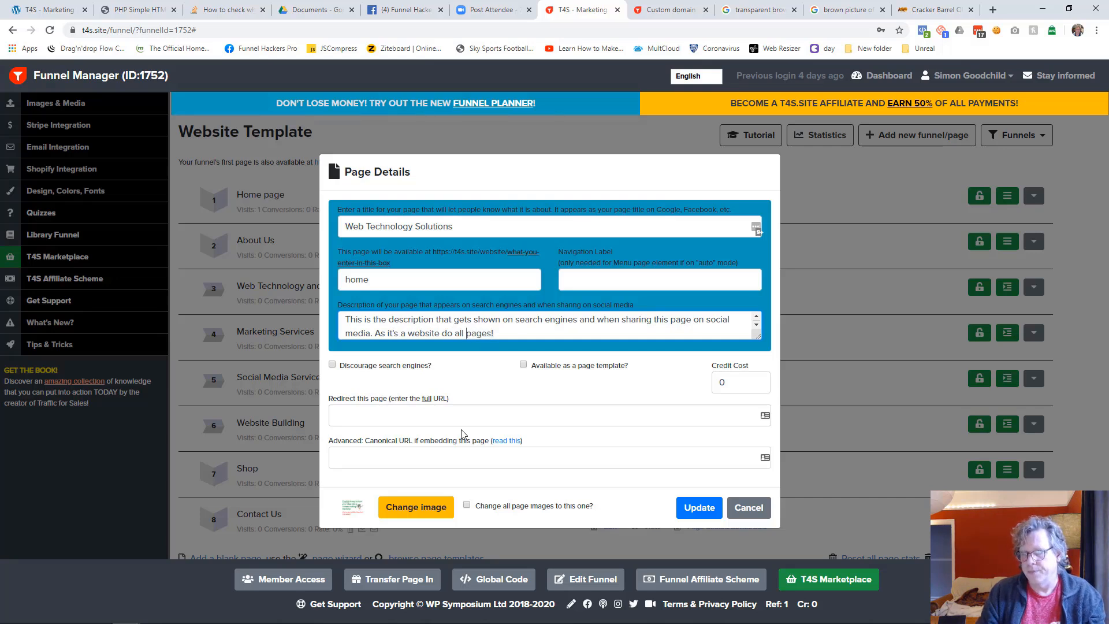
Insert "Change the image down below, and" before the description's last sentence and make that sentence's first letter lowercase
{"action": "type", "text": "Change the image dow"}
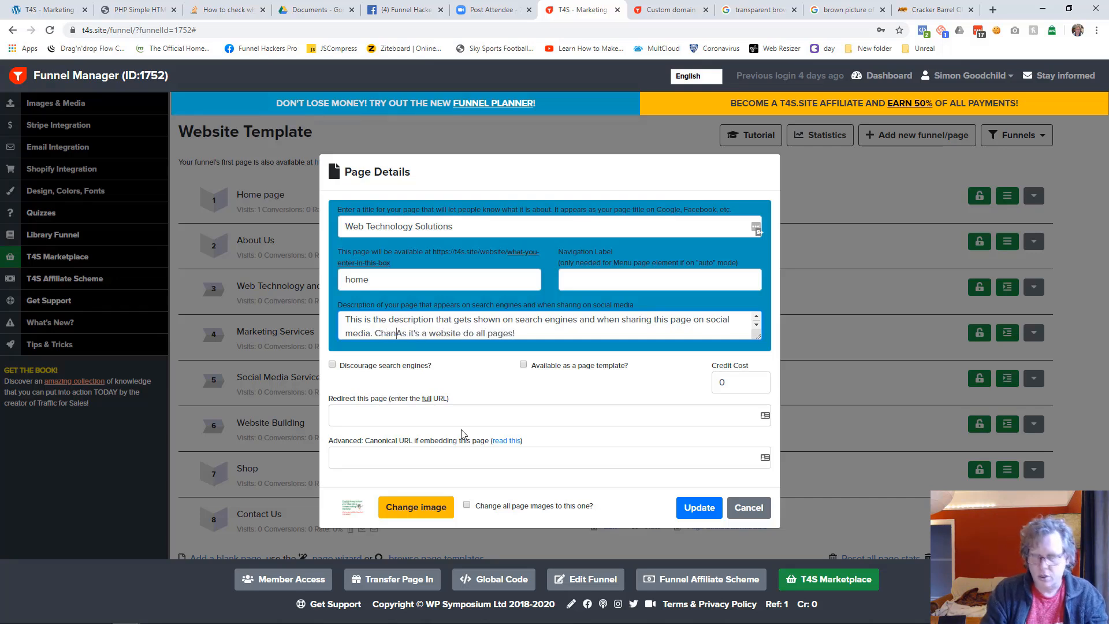
{"action": "type", "text": "n below"}
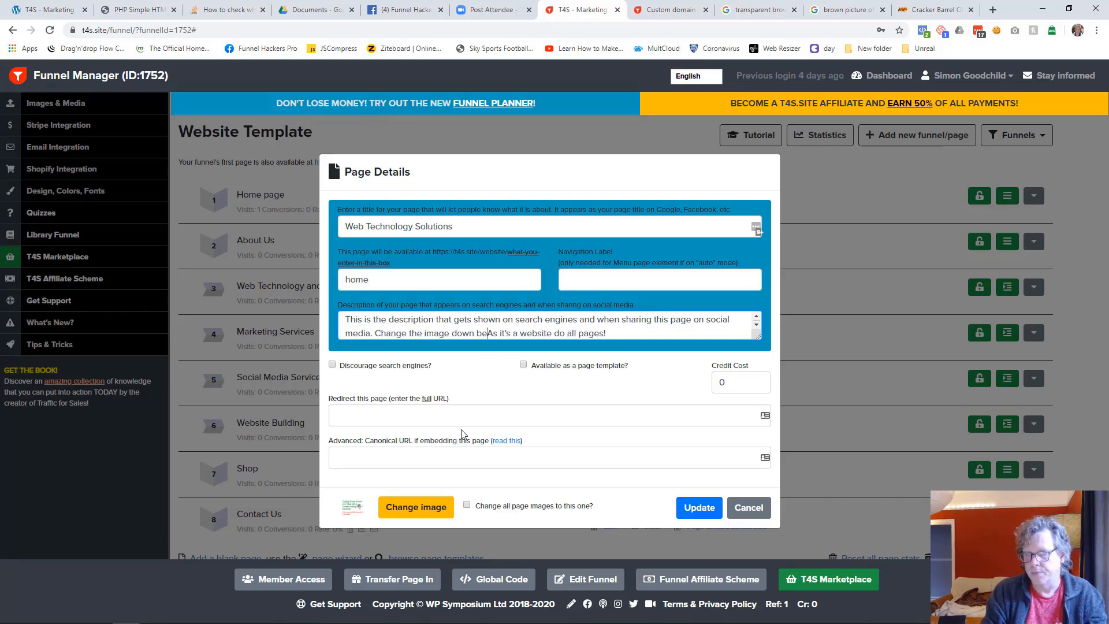
{"action": "type", "text": ", and"}
{"action": "key", "text": "Delete"}
{"action": "type", "text": "a"}
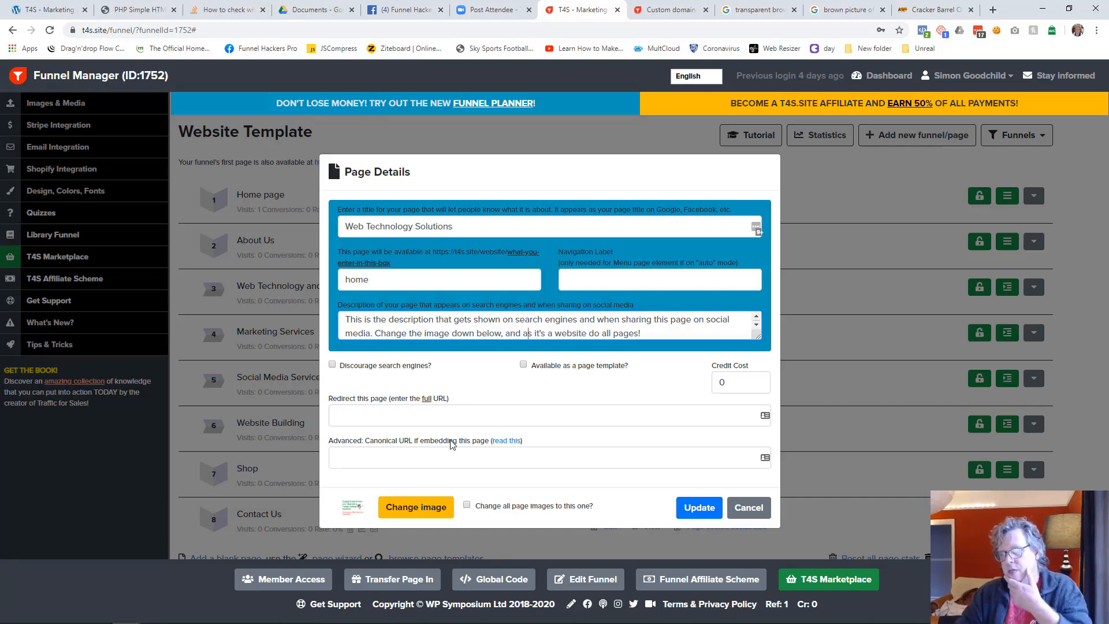
Change the home page's sharing image to the barrels photo from the funnel's media and update the page details
{"action": "left_click", "coordinate": [465, 223]}
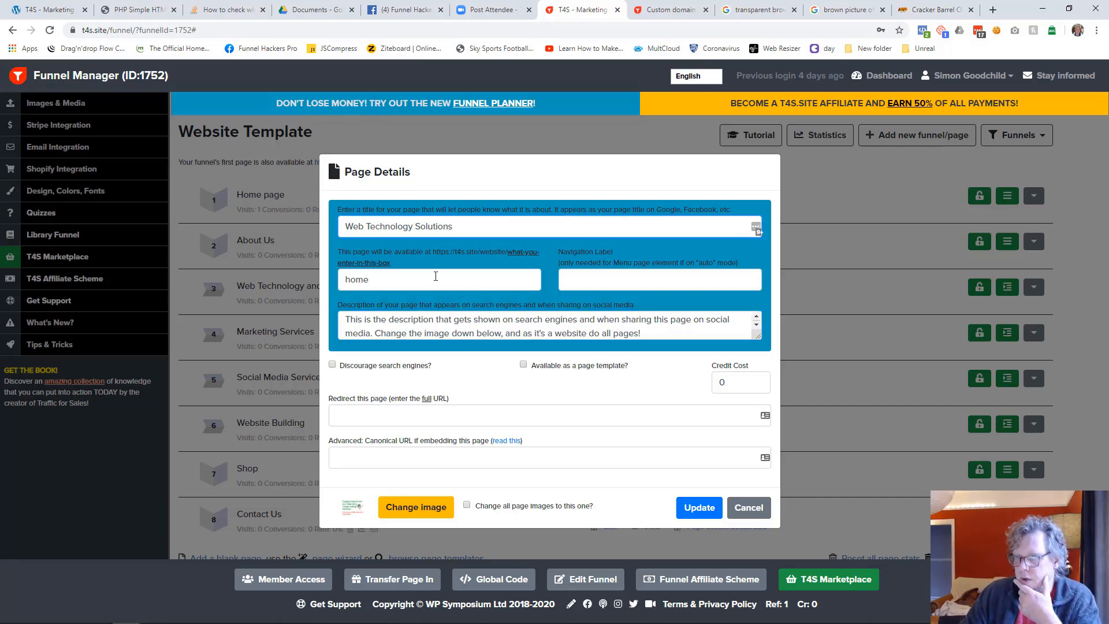
{"action": "key", "text": "Tab"}
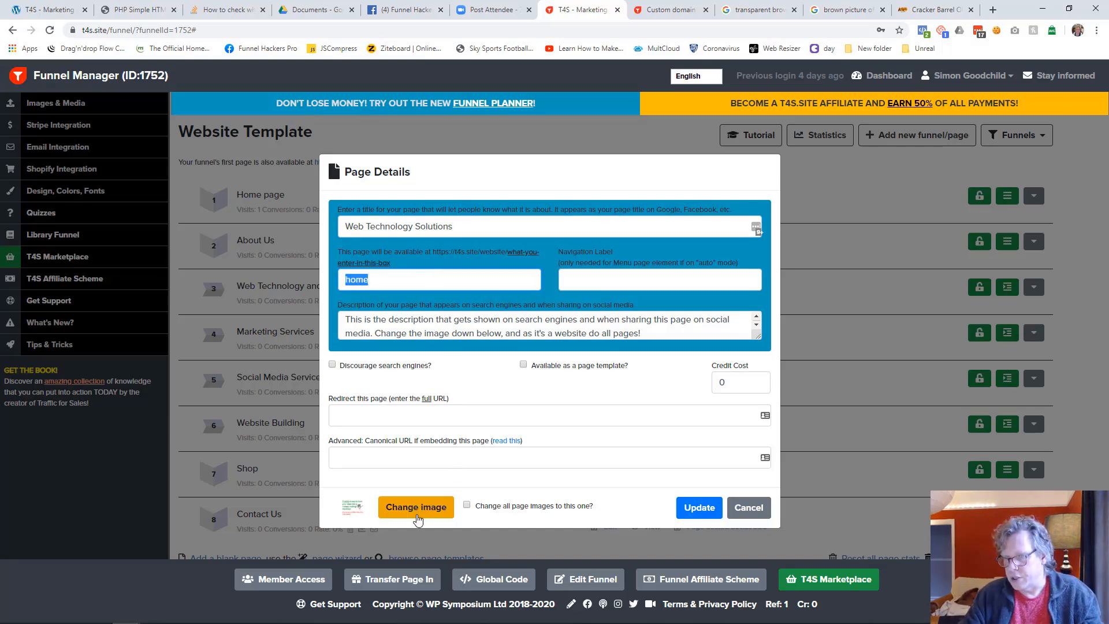
{"action": "left_click", "coordinate": [416, 506]}
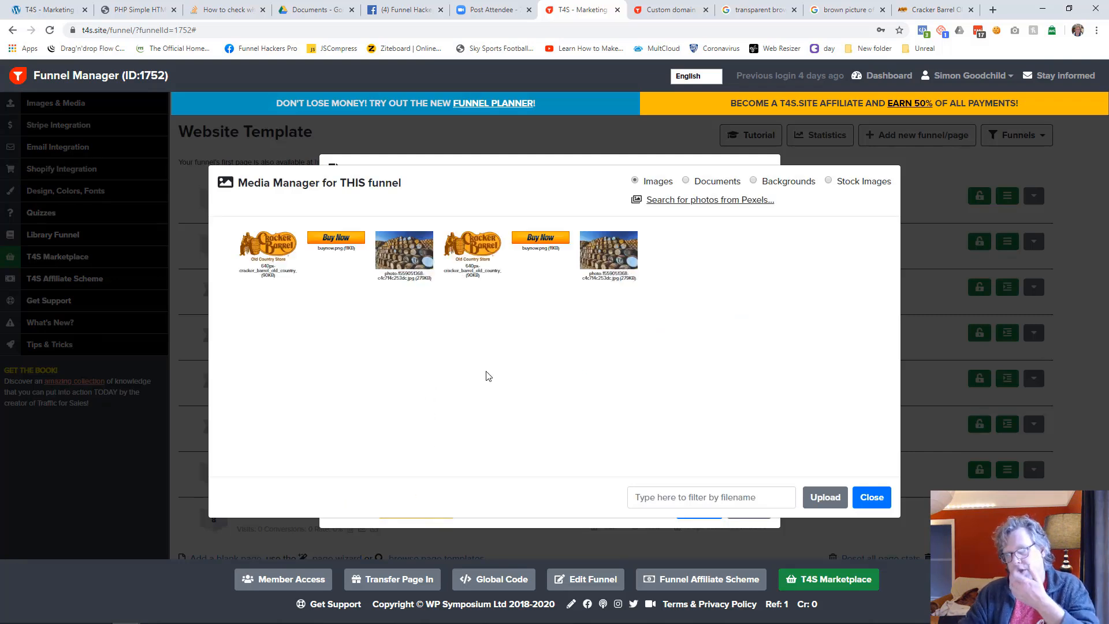
{"action": "left_click", "coordinate": [426, 268]}
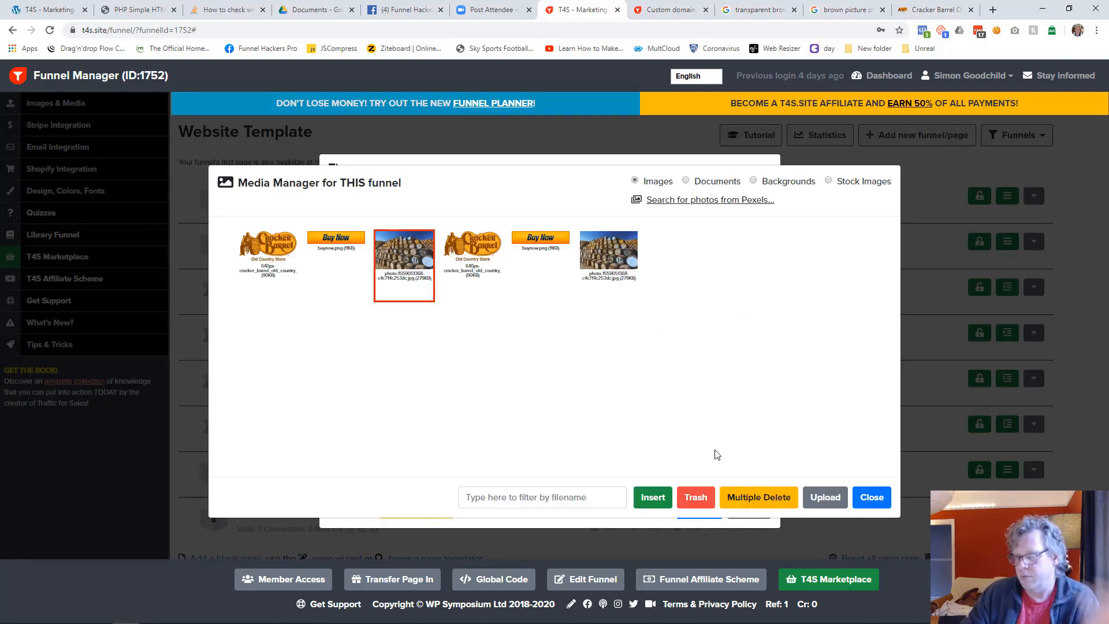
{"action": "left_click", "coordinate": [651, 507]}
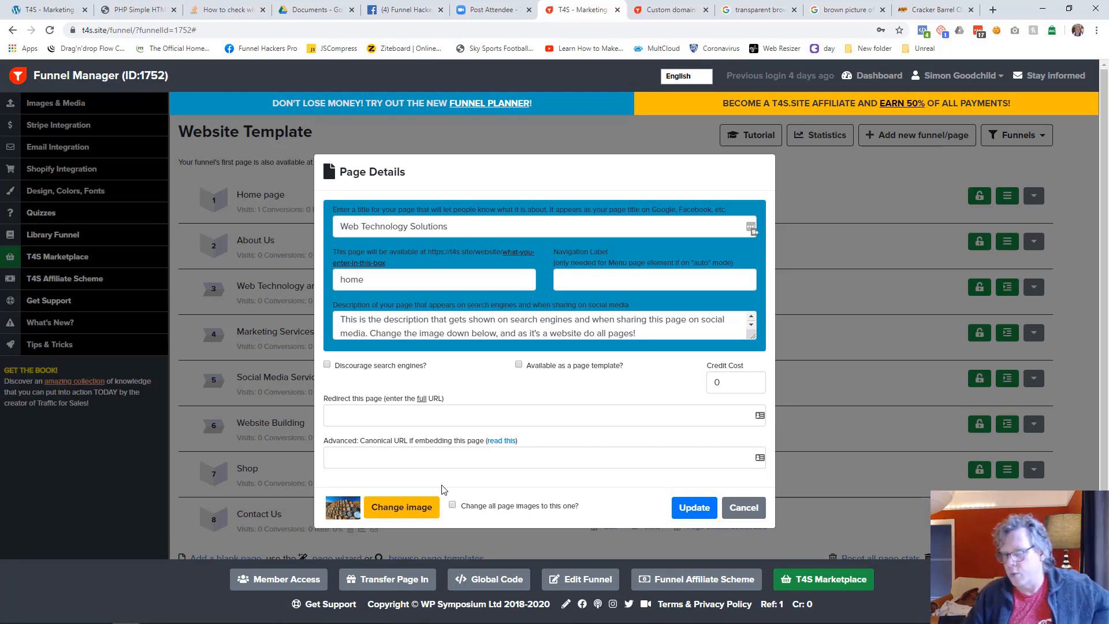
{"action": "left_click", "coordinate": [695, 512]}
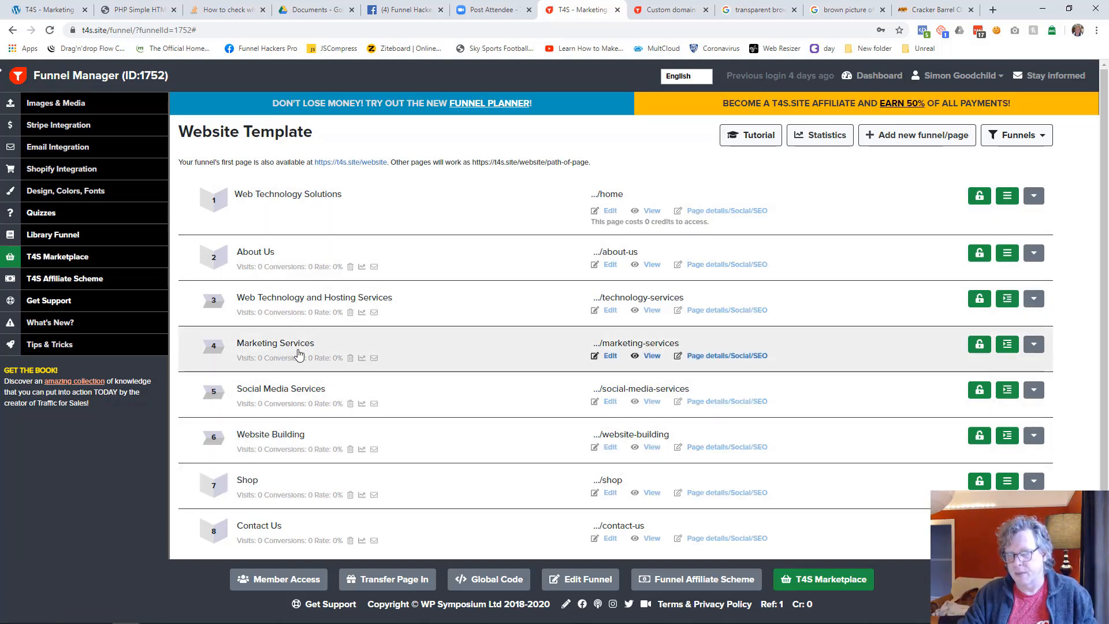
Rename the Marketing Services page in the page list to "Web Technology Solutions - Marketing Services", keeping its path
{"action": "left_click", "coordinate": [328, 347]}
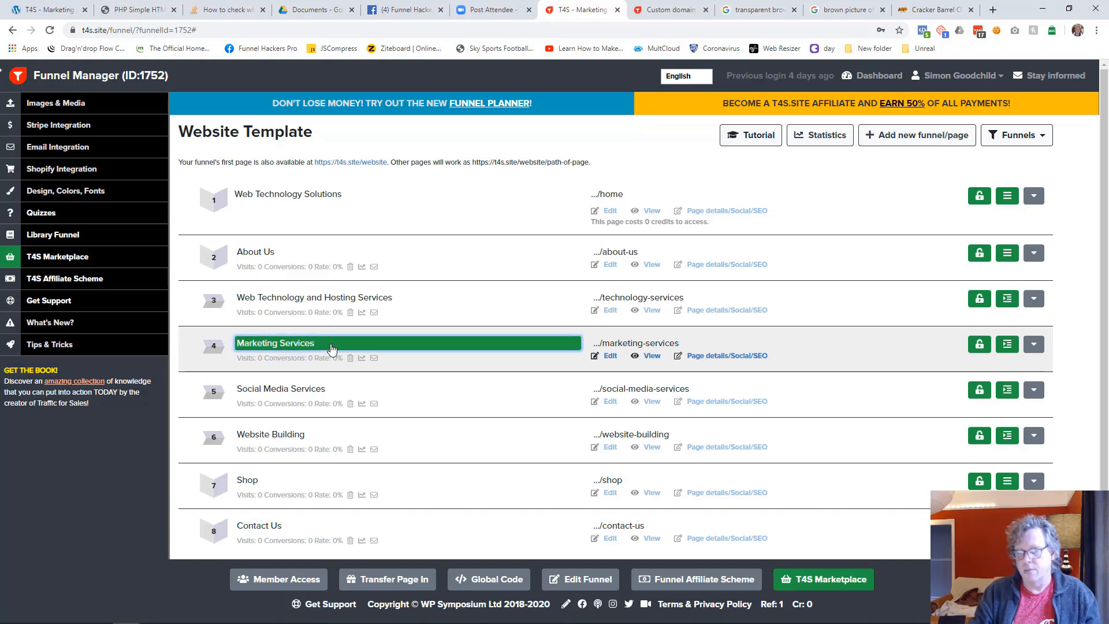
{"action": "type", "text": "Web Technolo"}
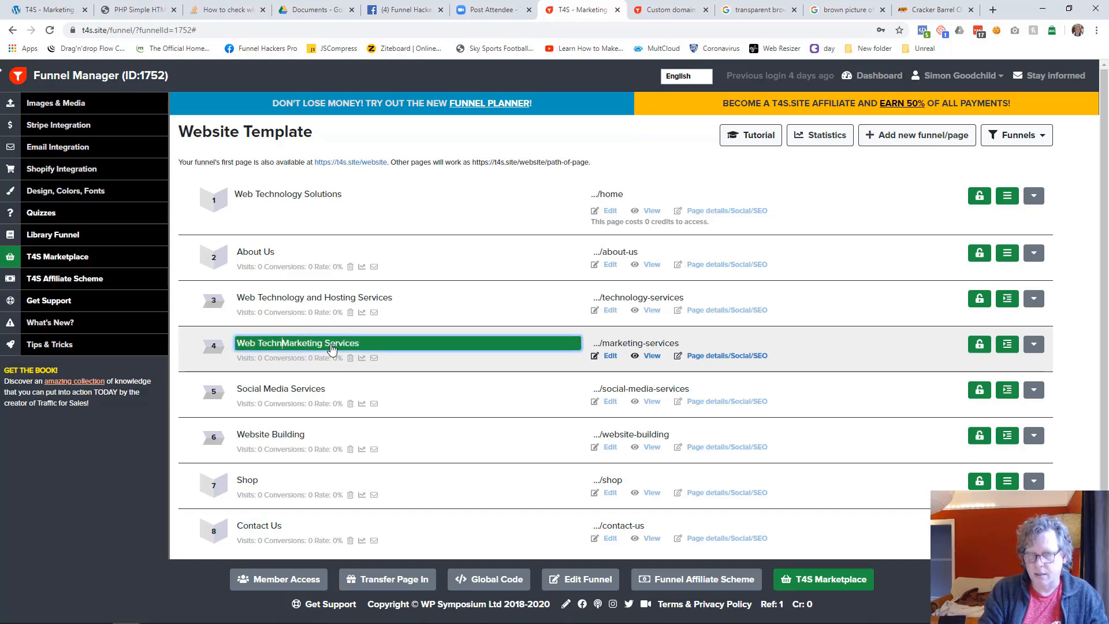
{"action": "type", "text": "gy Soluti"}
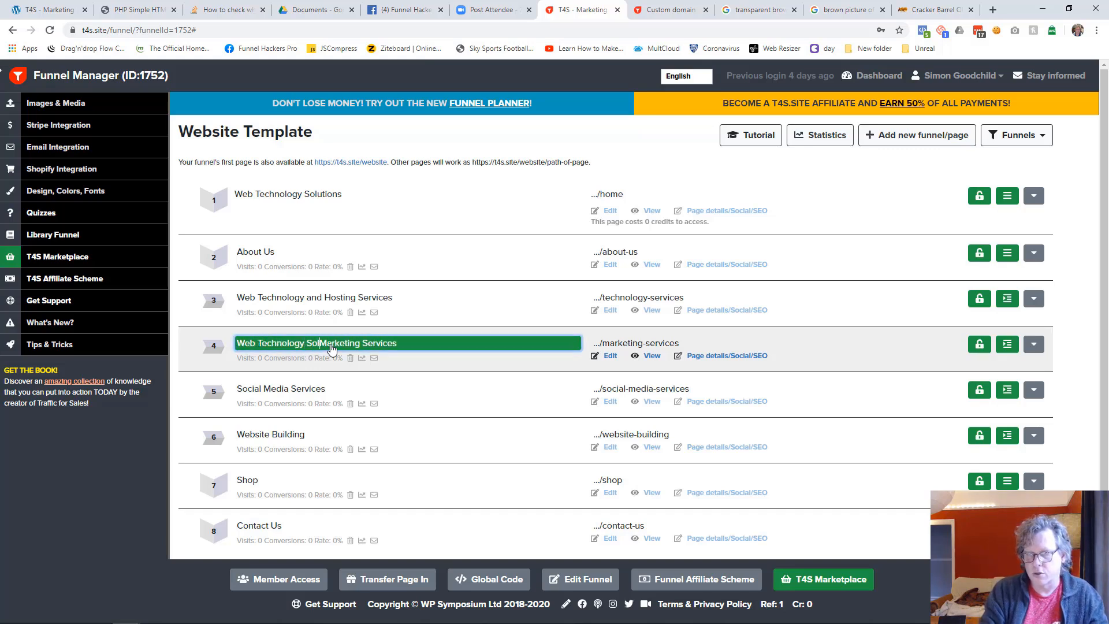
{"action": "type", "text": "ons -"}
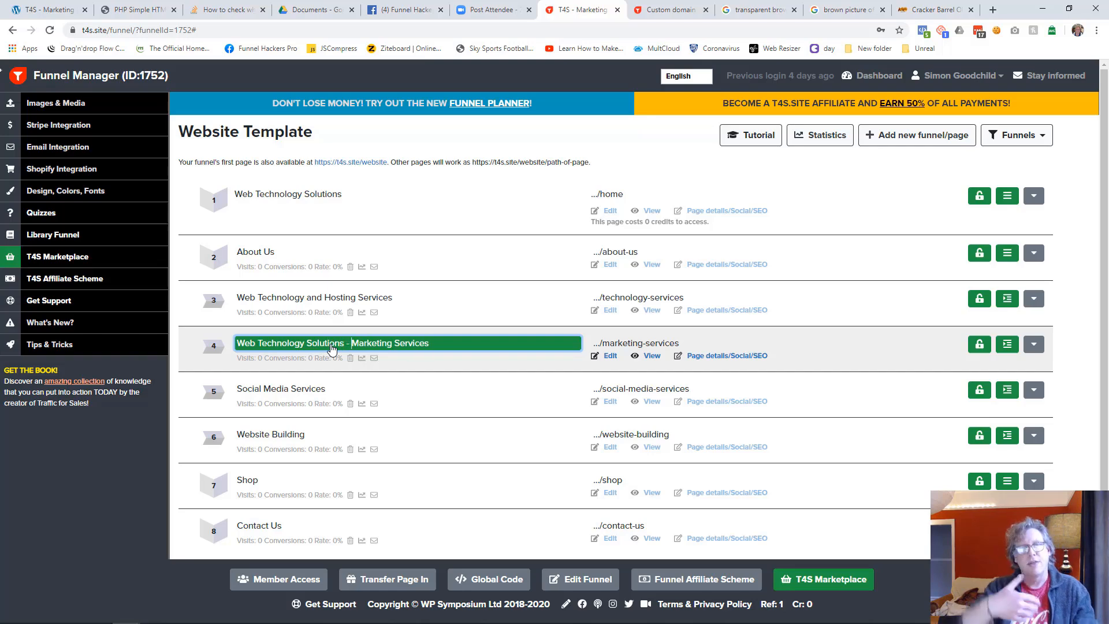
{"action": "key", "text": "Tab"}
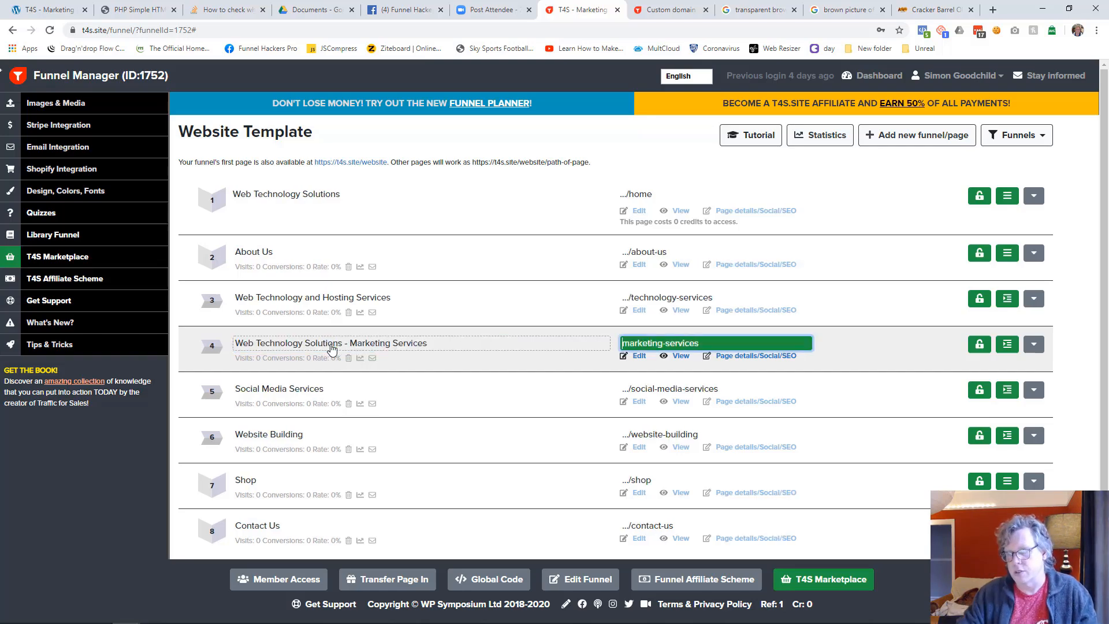
{"action": "key", "text": "Return"}
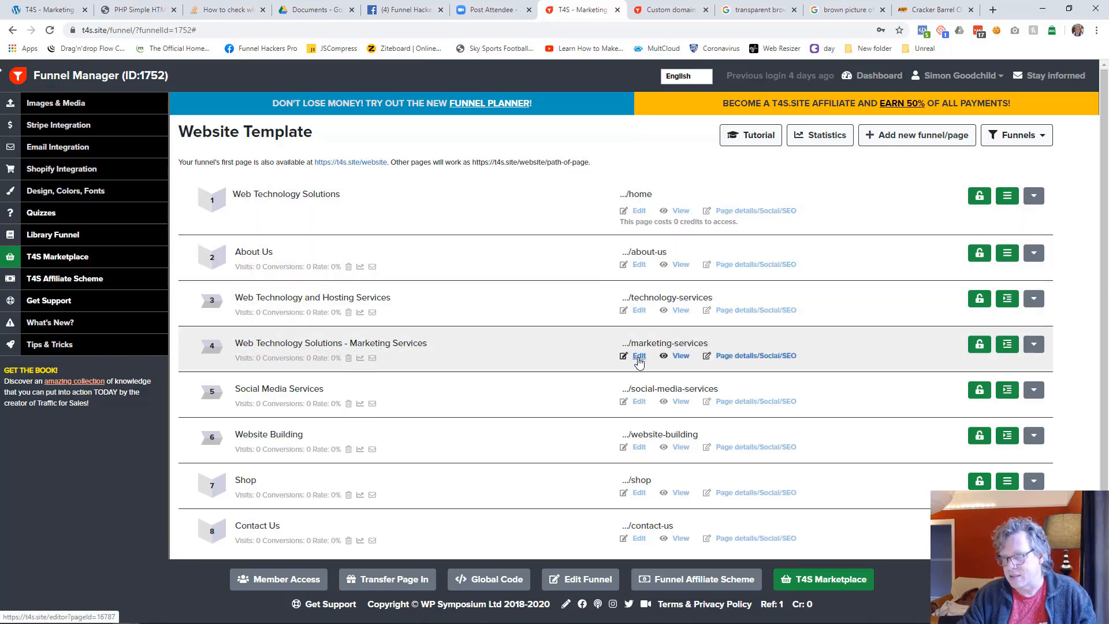
Save the marketing-services page in the editor, check the About Us submenu on its live view and return to the page list
{"action": "left_click", "coordinate": [639, 355]}
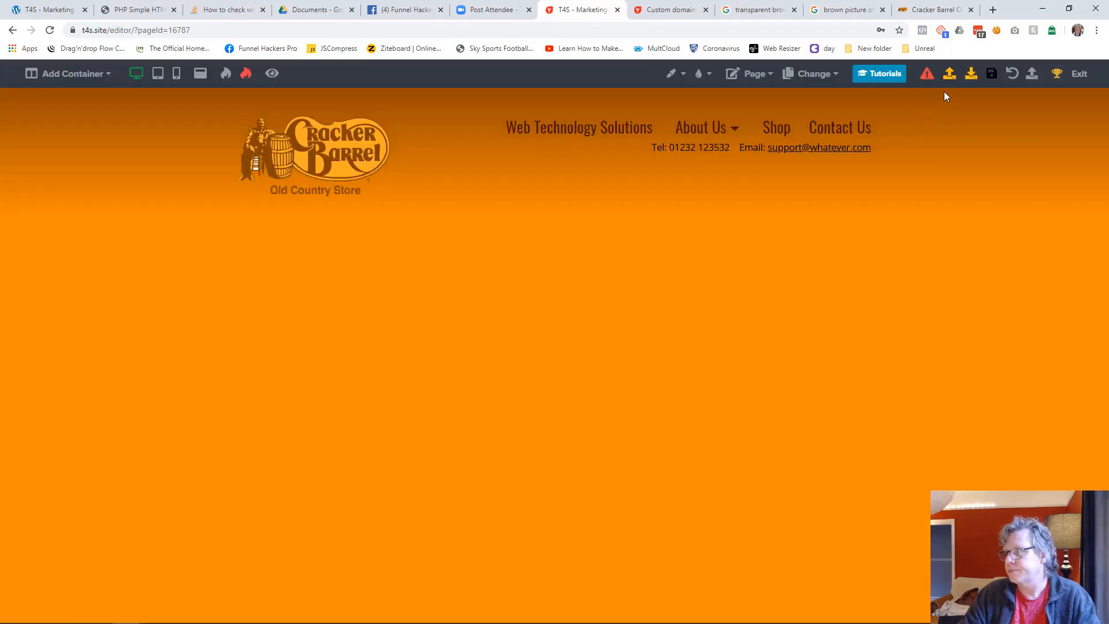
{"action": "left_click", "coordinate": [991, 73]}
{"action": "left_click", "coordinate": [272, 74]}
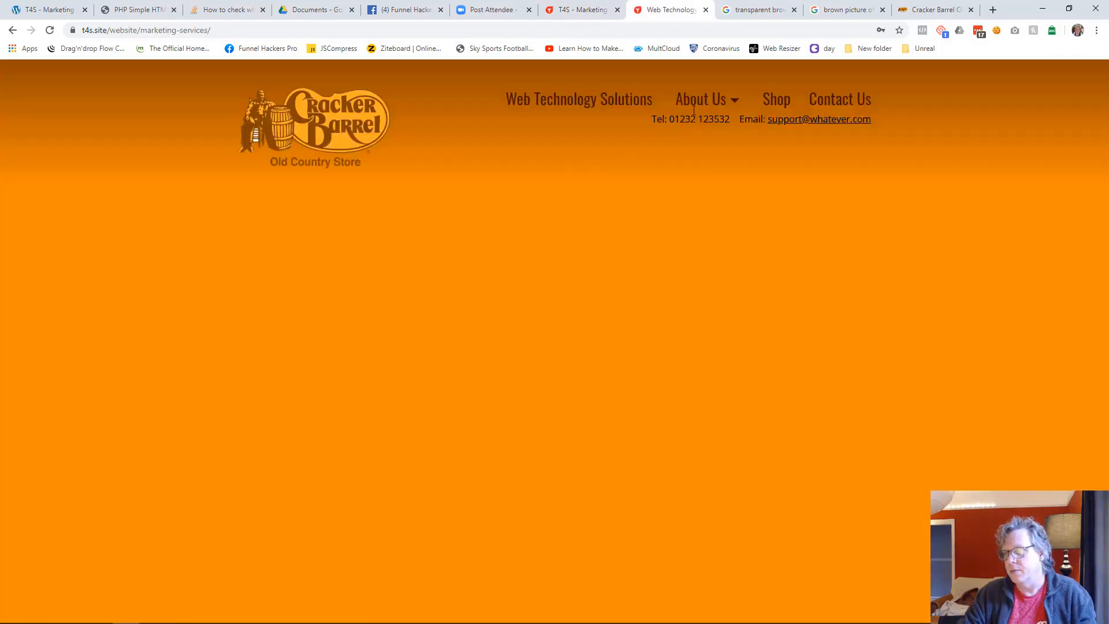
{"action": "mouse_move", "coordinate": [702, 104]}
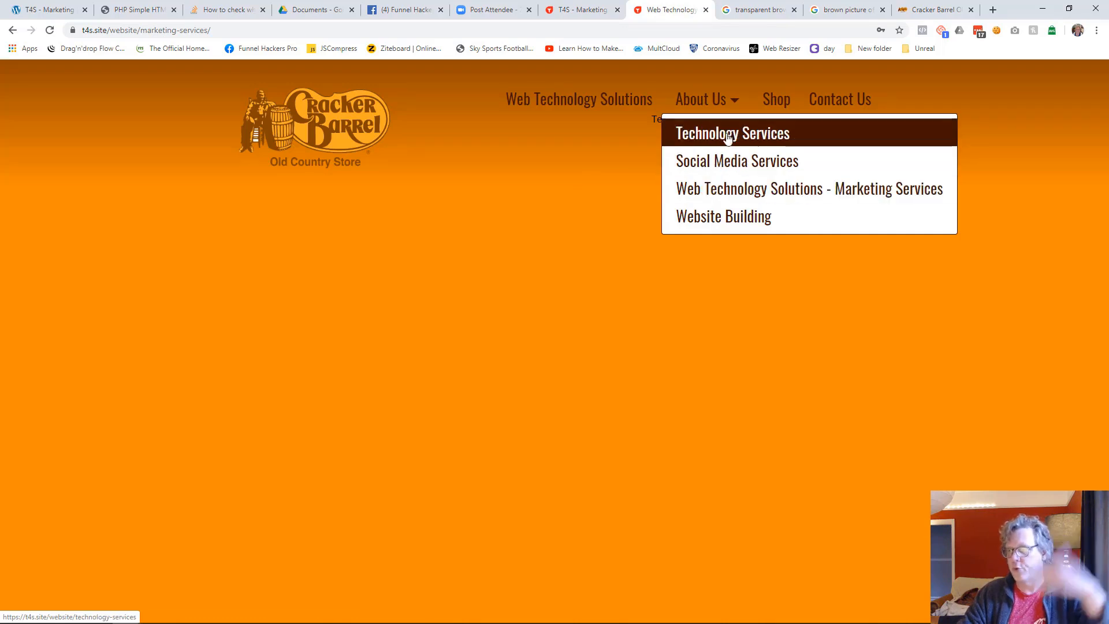
{"action": "left_click", "coordinate": [580, 10]}
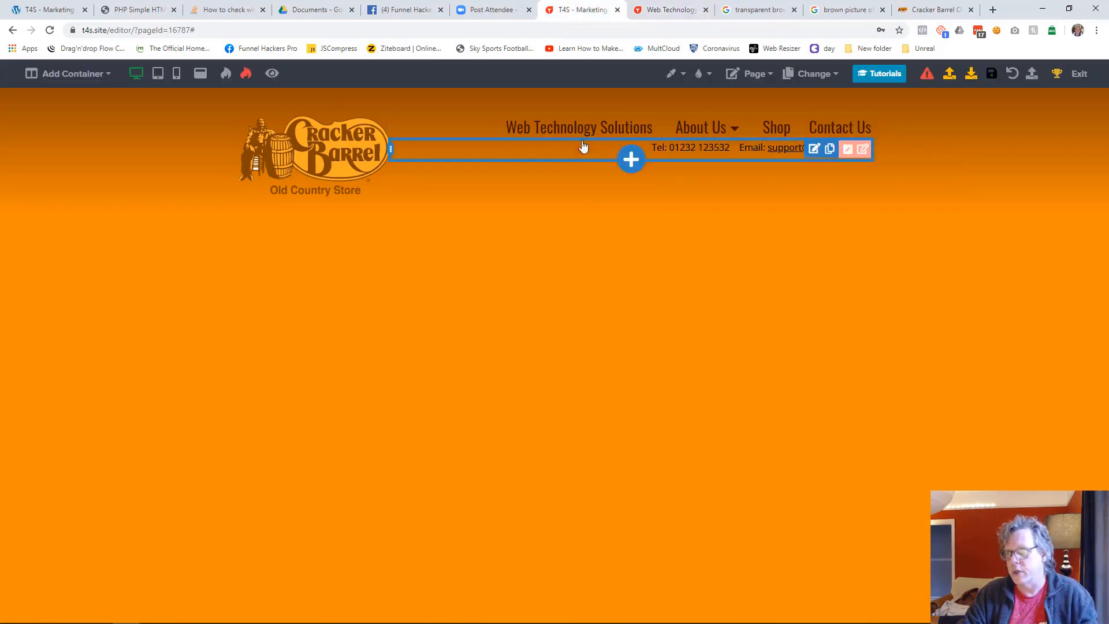
{"action": "left_click", "coordinate": [1079, 73]}
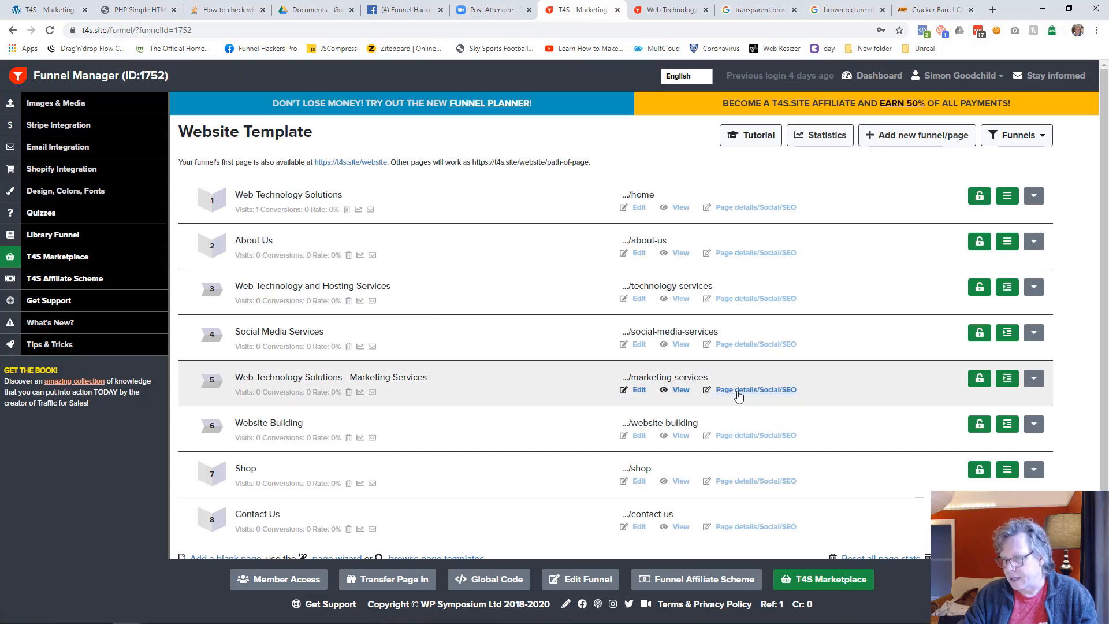
Set the marketing-services page's navigation label to "Marketing Services" and update its page details
{"action": "left_click", "coordinate": [738, 390]}
{"action": "left_click", "coordinate": [584, 281]}
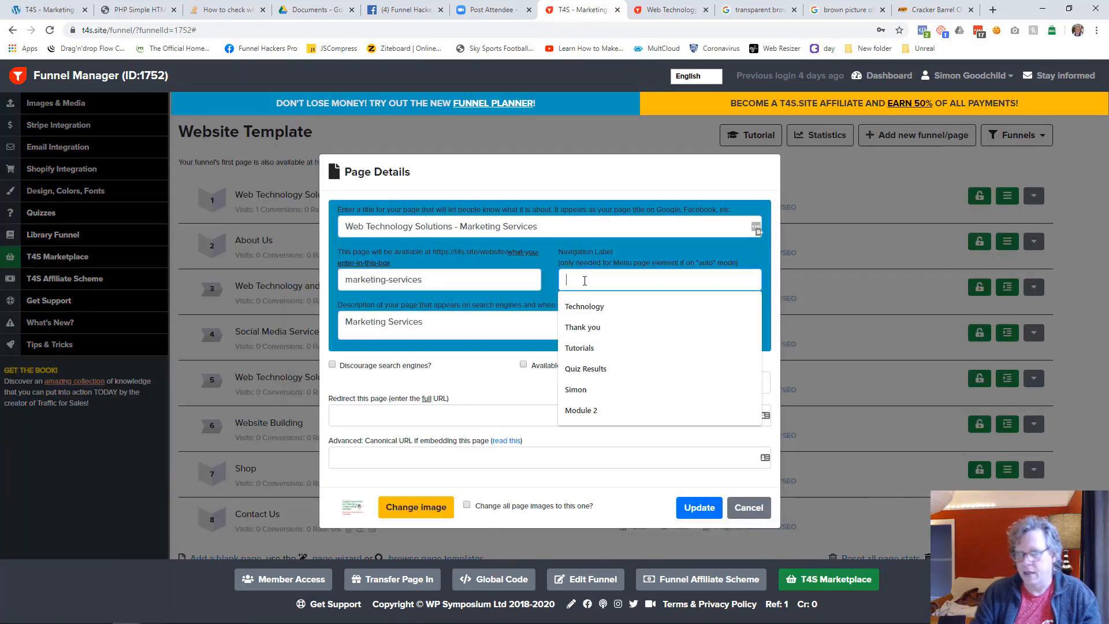
{"action": "type", "text": "marketing Ser"}
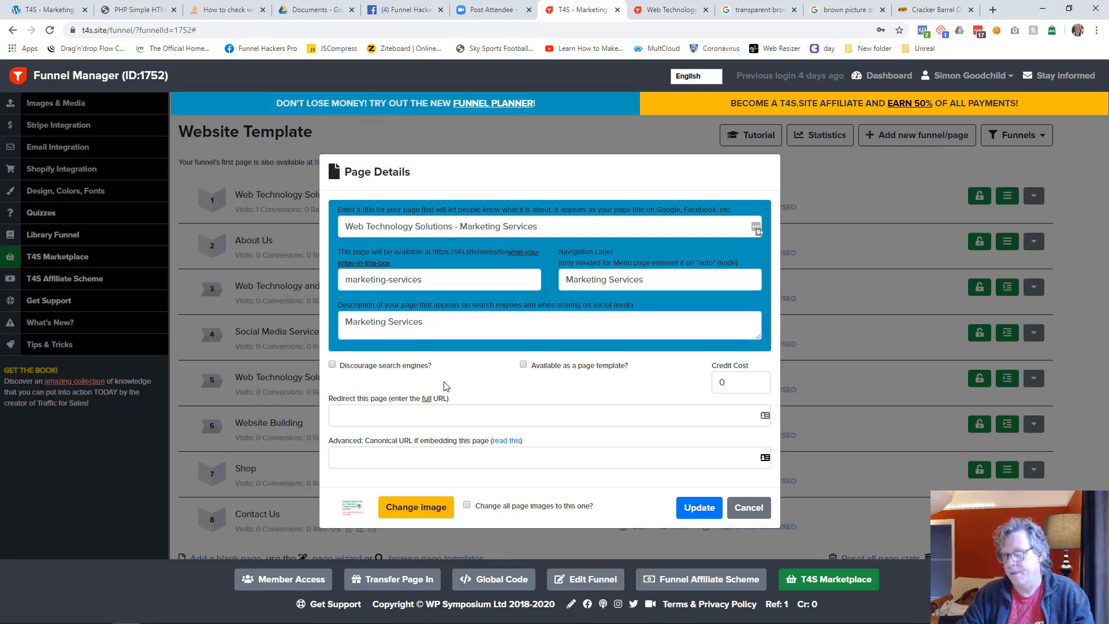
{"action": "left_click_drag", "start_coordinate": [439, 328], "coordinate": [343, 306]}
{"action": "left_click", "coordinate": [440, 325]}
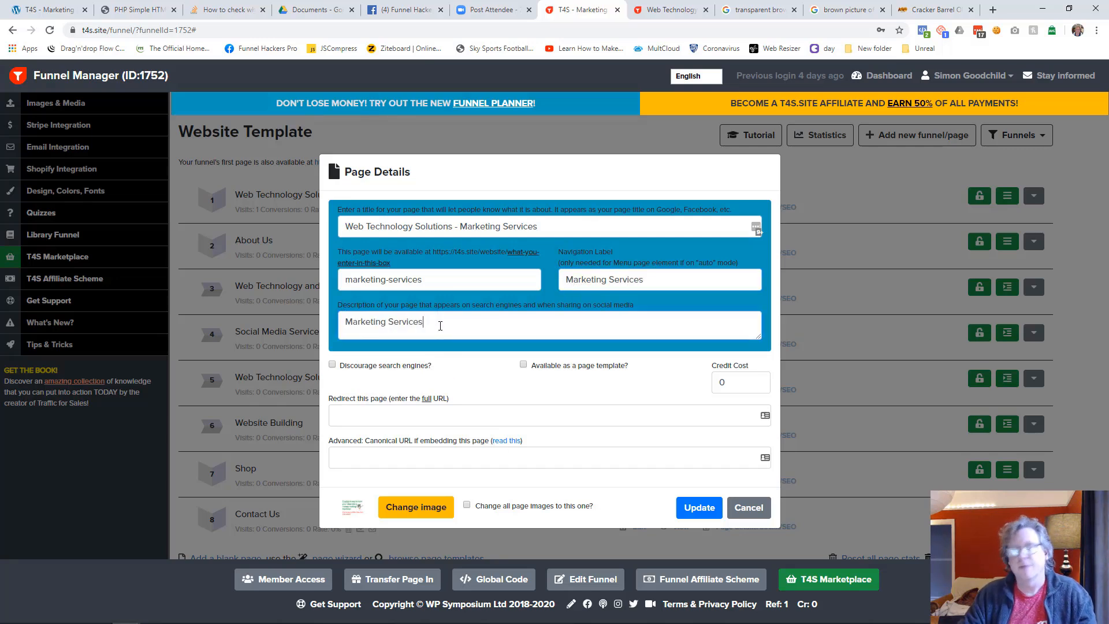
{"action": "left_click", "coordinate": [699, 507]}
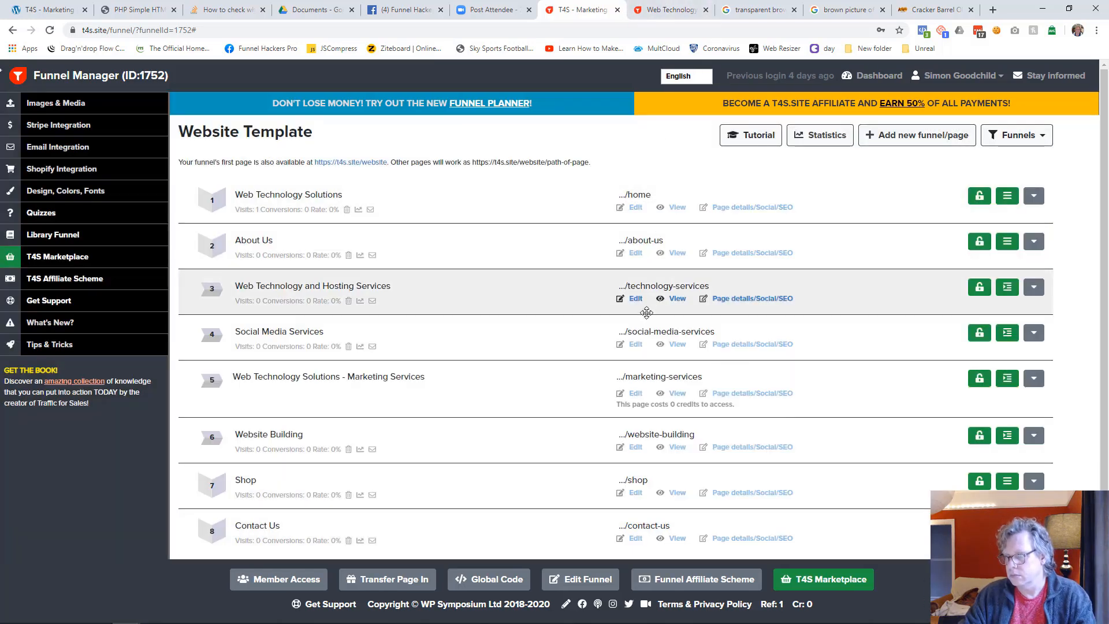
Resave the marketing-services page, recheck the navigation label in the live About Us submenu and exit to the page list
{"action": "left_click", "coordinate": [634, 393]}
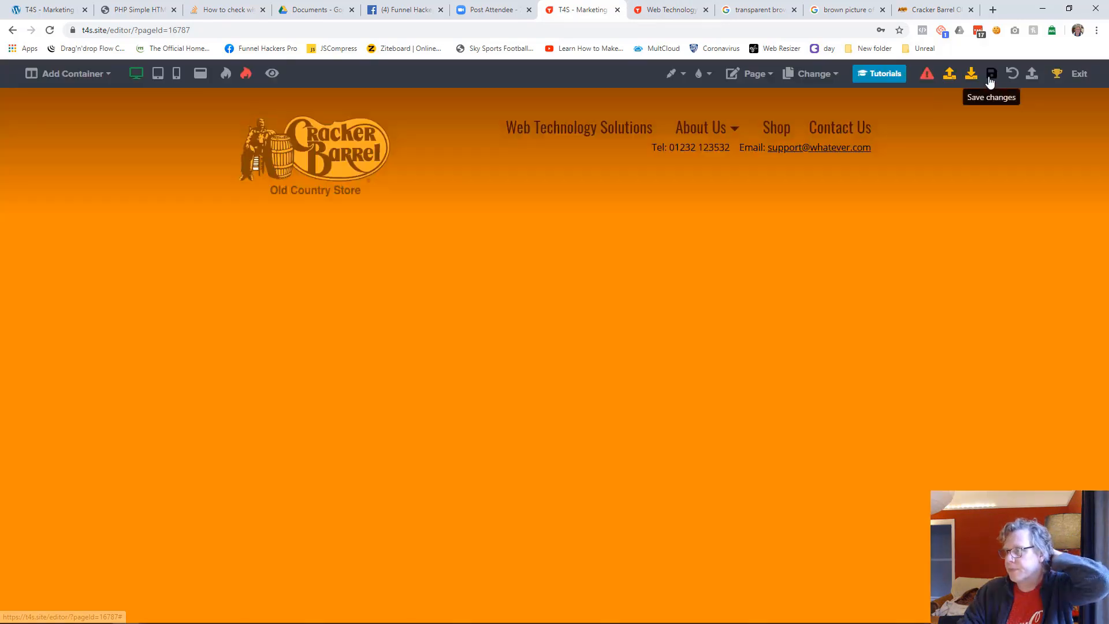
{"action": "left_click", "coordinate": [990, 73]}
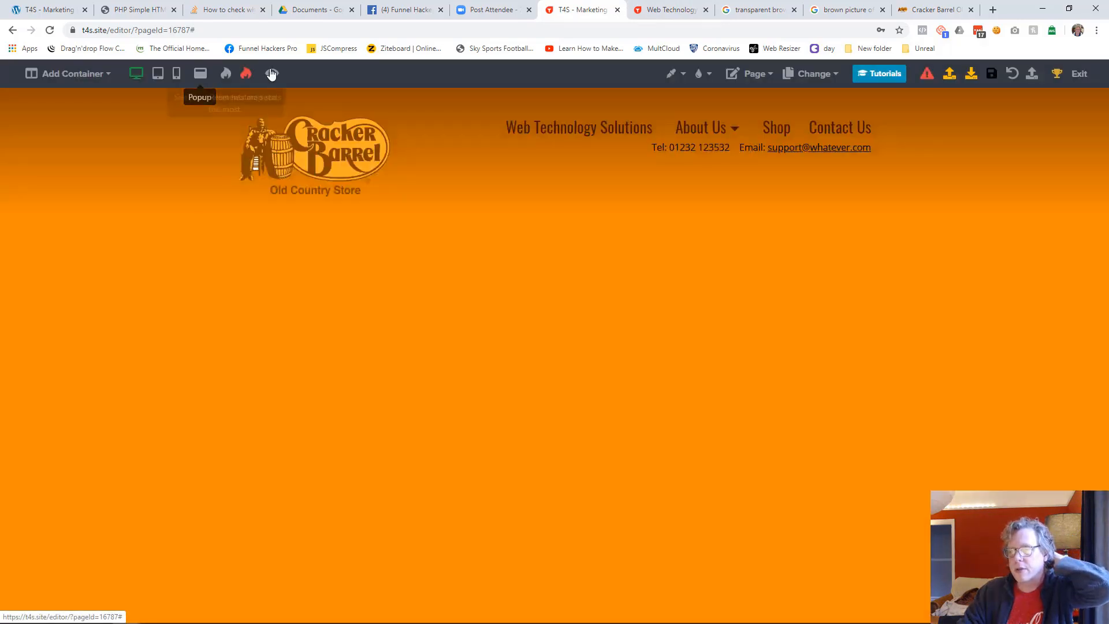
{"action": "left_click", "coordinate": [272, 74]}
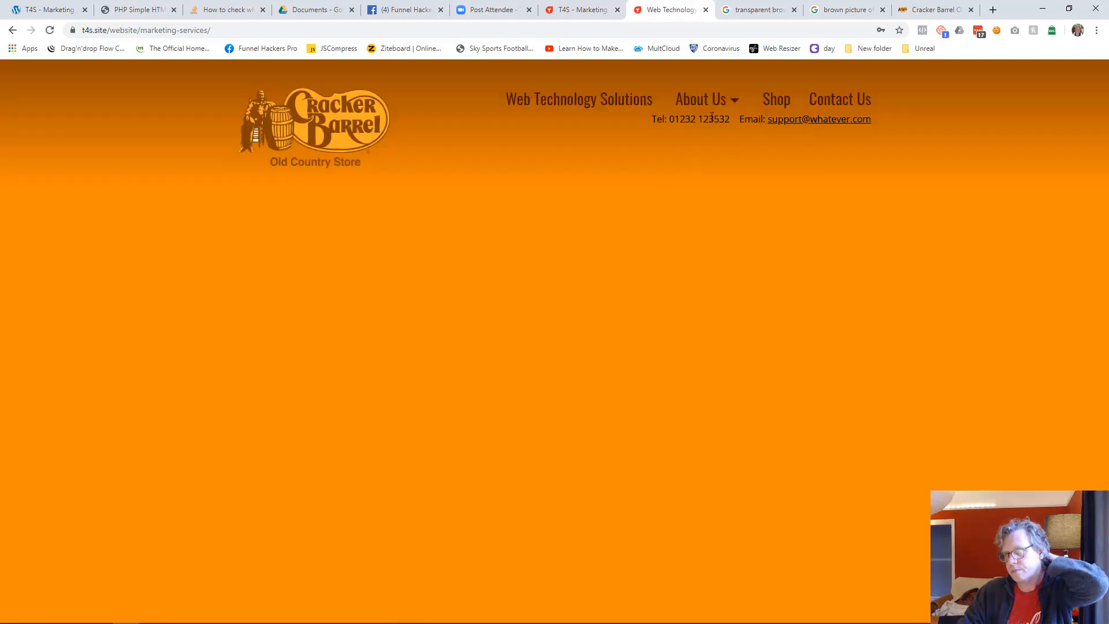
{"action": "mouse_move", "coordinate": [707, 102]}
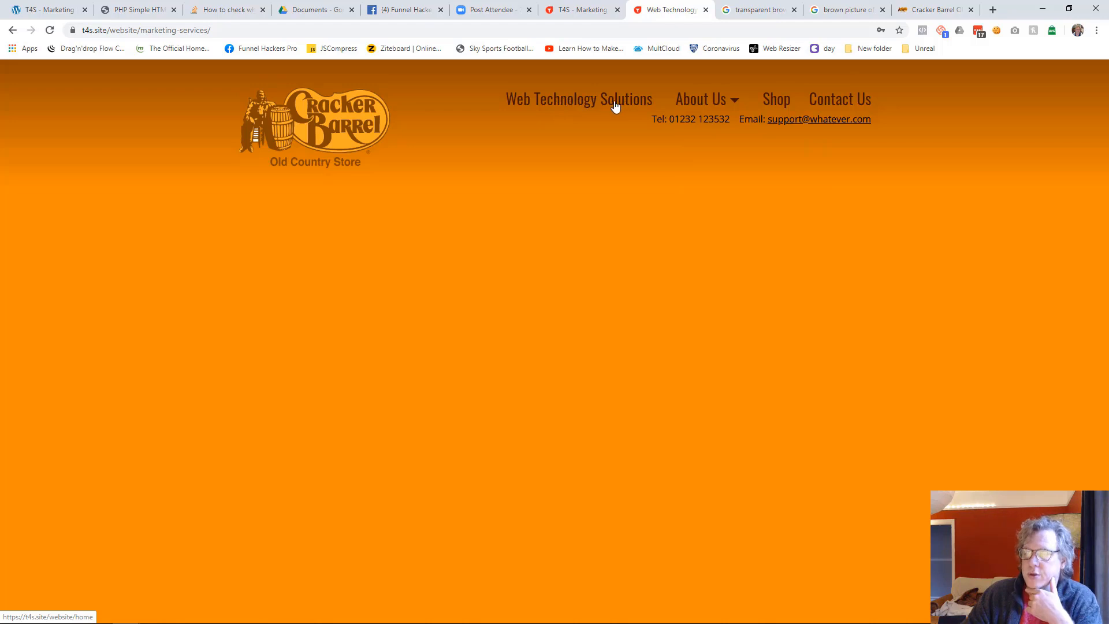
{"action": "left_click", "coordinate": [594, 11]}
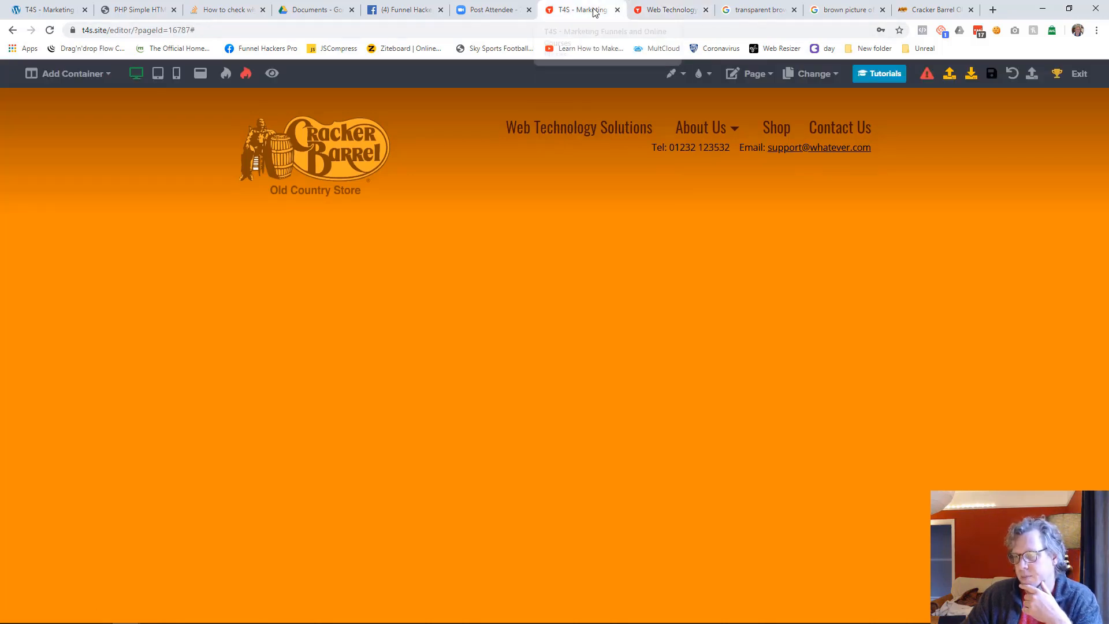
{"action": "left_click", "coordinate": [1077, 74]}
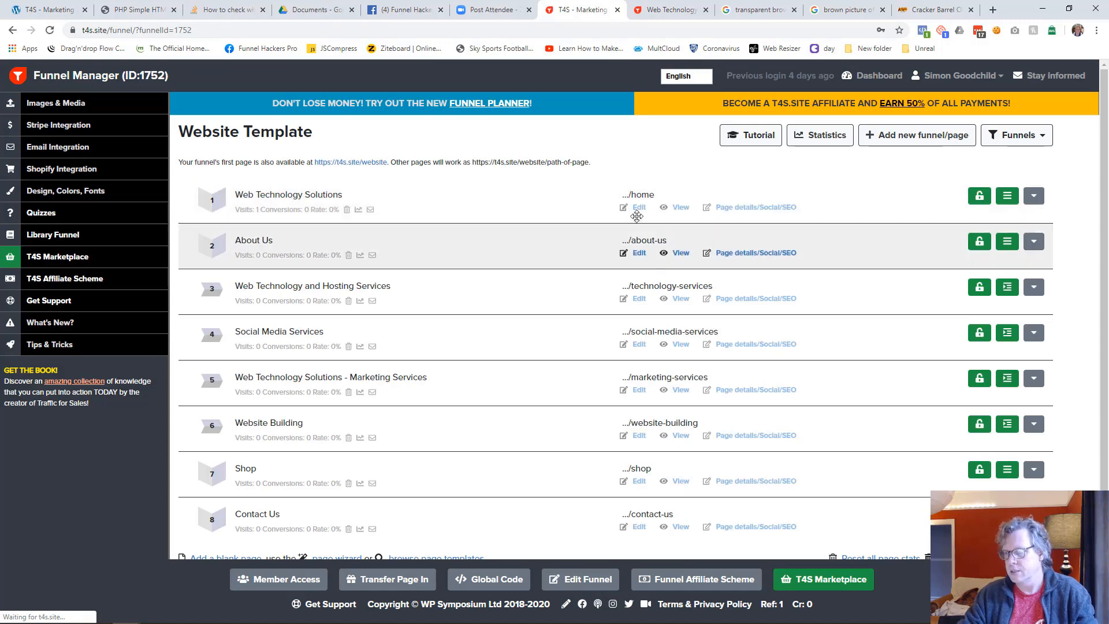
Set the home page's navigation label to "Home" in its page details and update them
{"action": "left_click", "coordinate": [734, 209]}
{"action": "left_click", "coordinate": [590, 278]}
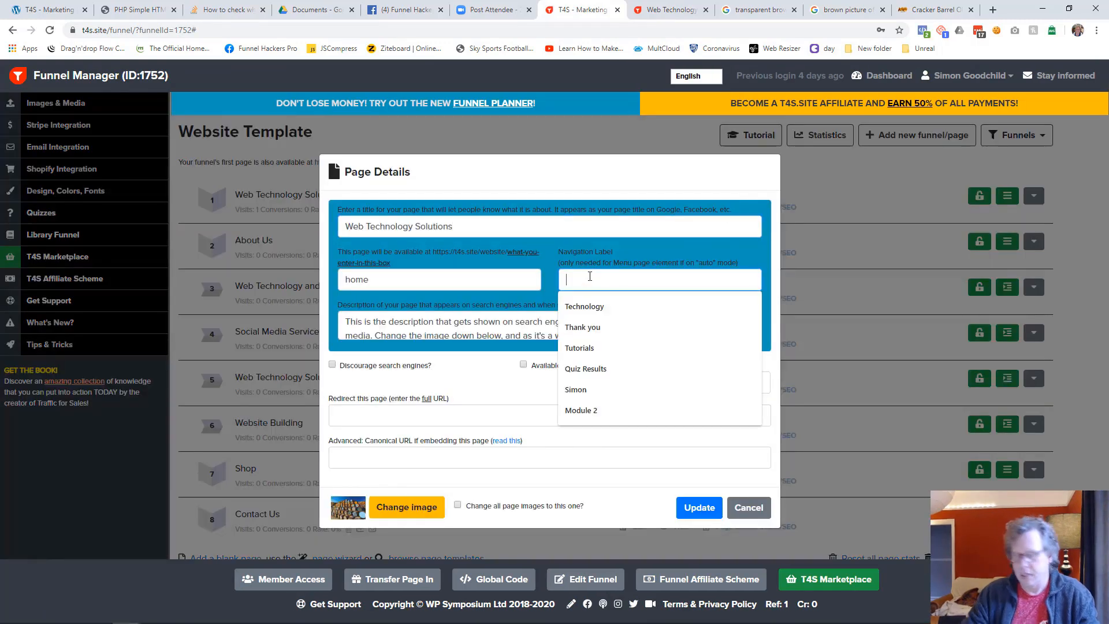
{"action": "type", "text": "Home"}
{"action": "key", "text": "Tab"}
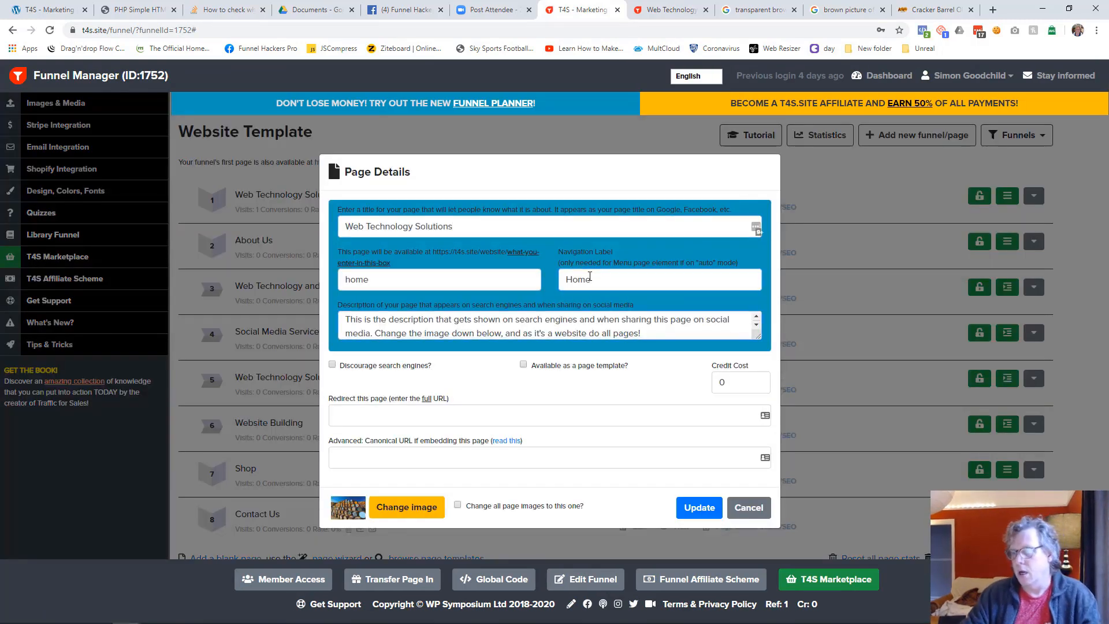
{"action": "left_click", "coordinate": [699, 507]}
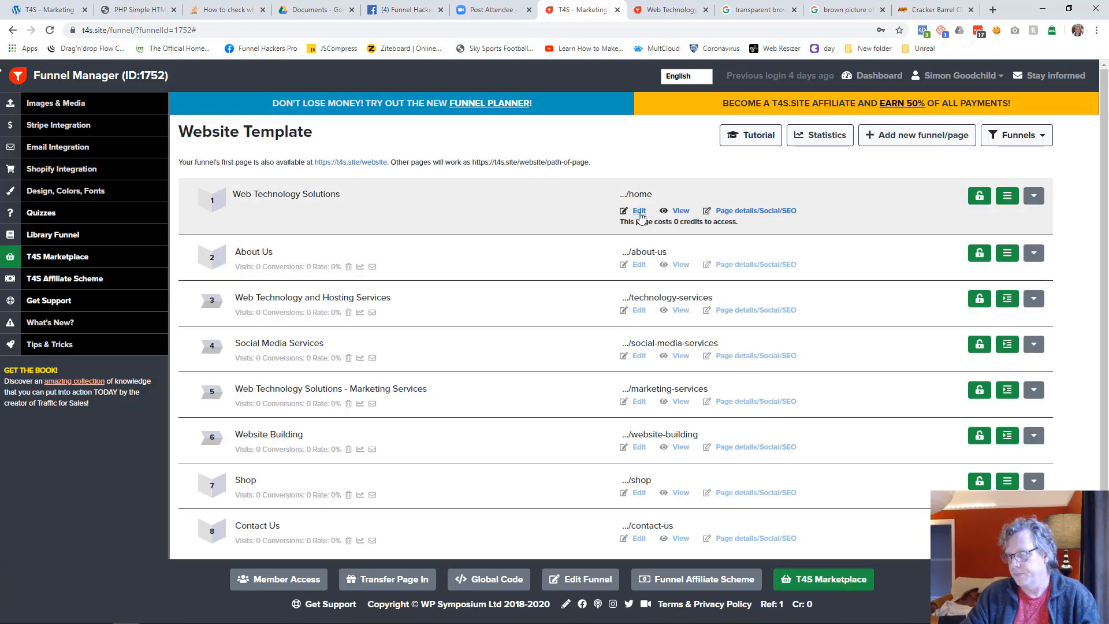
Resave the home page in the editor and check its navigation label on the live home page
{"action": "left_click", "coordinate": [639, 212]}
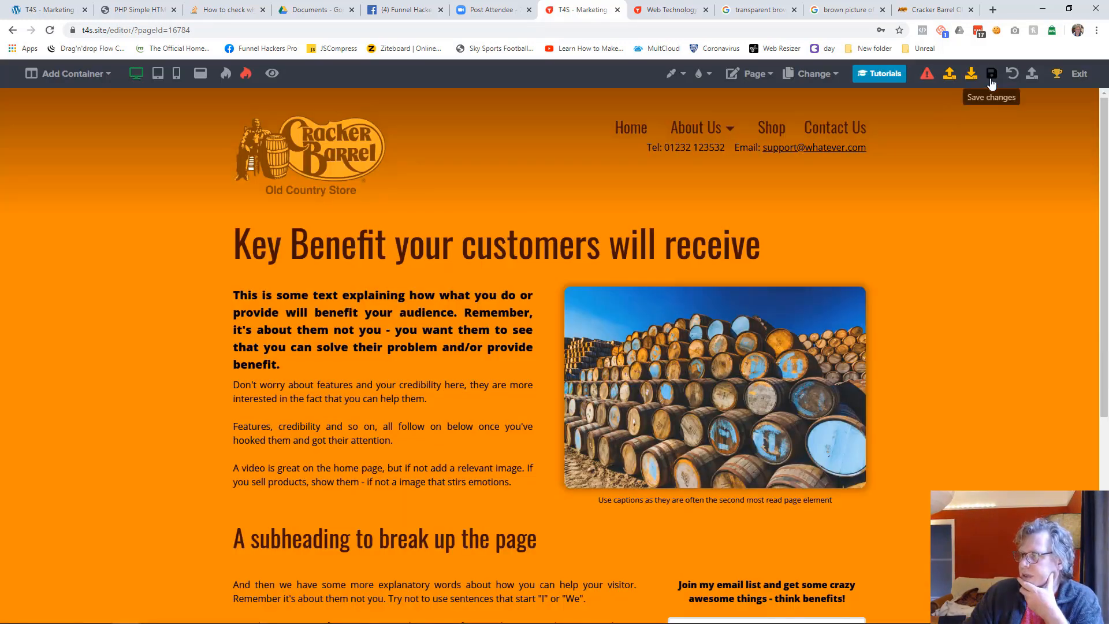
{"action": "left_click", "coordinate": [991, 75]}
{"action": "left_click", "coordinate": [658, 13]}
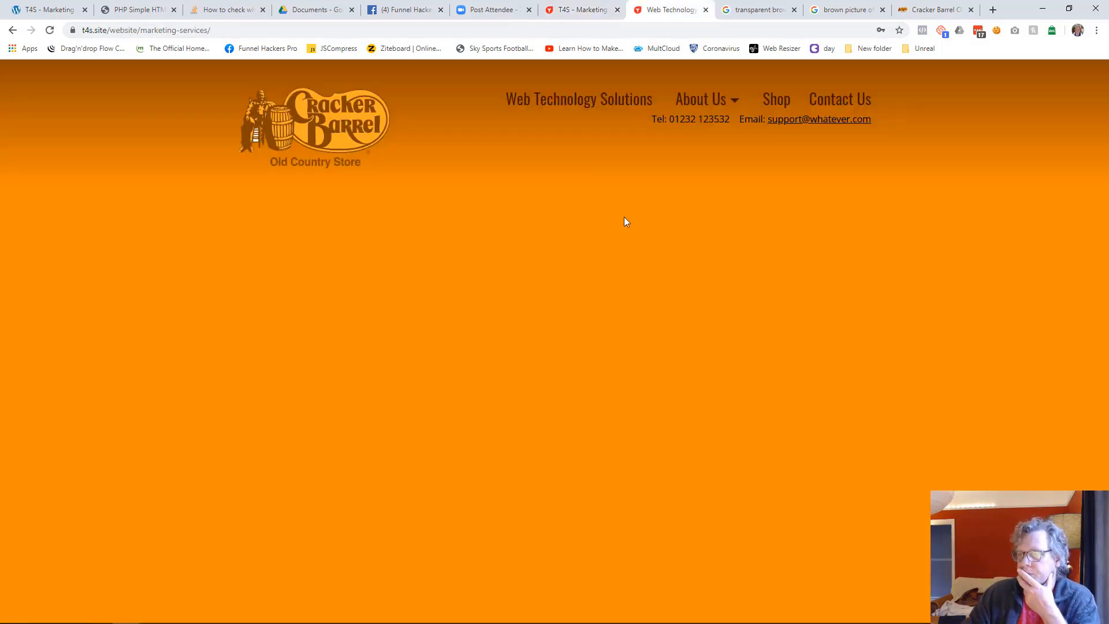
{"action": "left_click", "coordinate": [597, 100]}
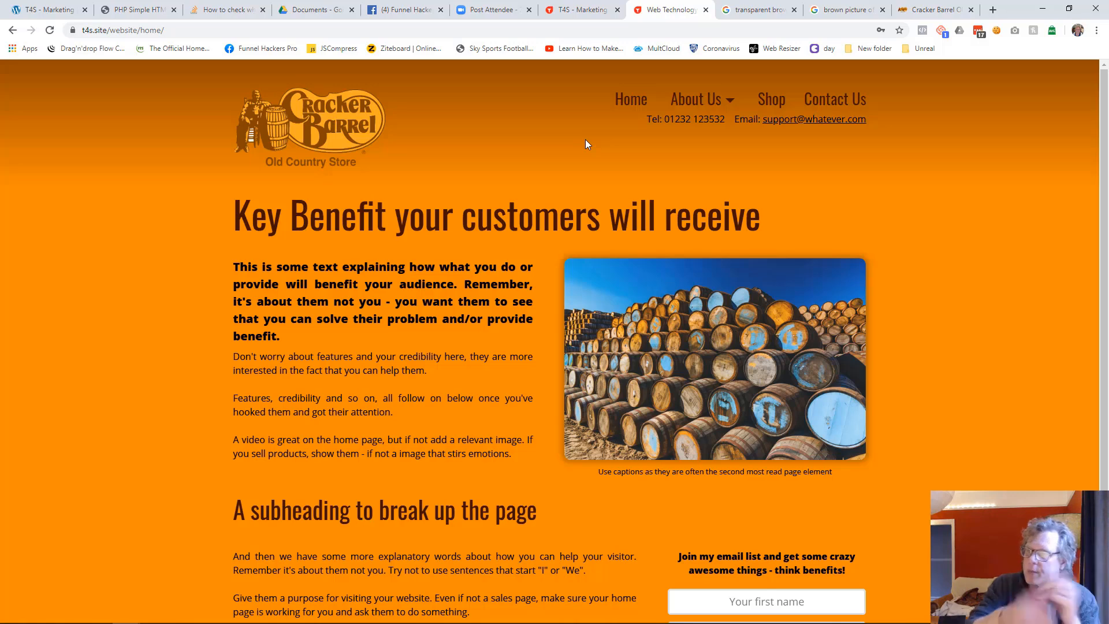
{"action": "left_click", "coordinate": [580, 10]}
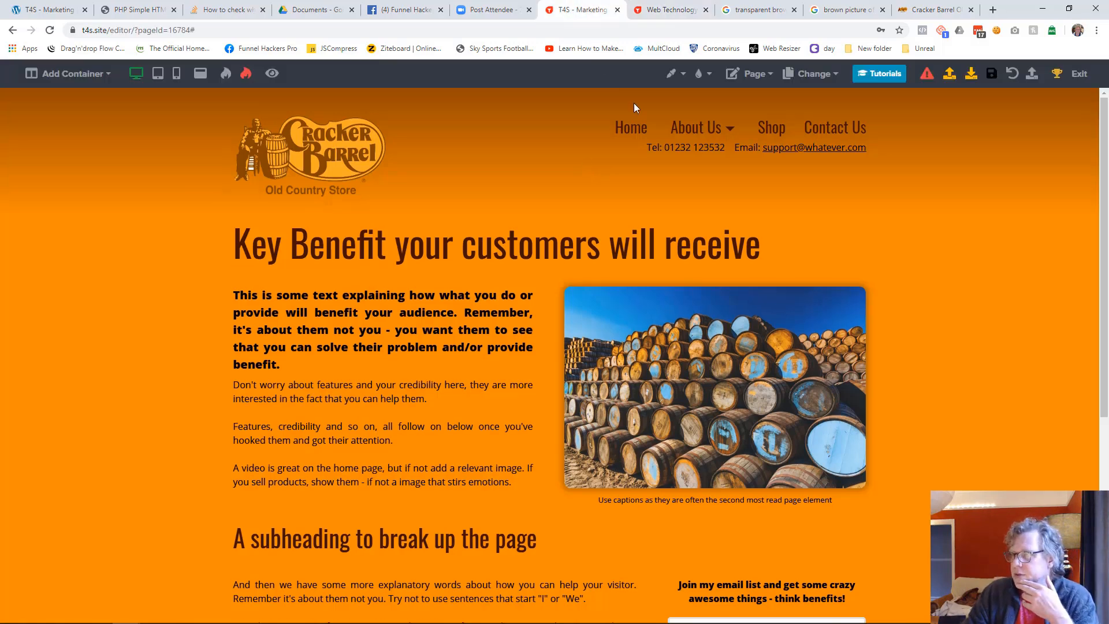
Resave the About Us page and the Web Technology and Hosting Services page in the editor
{"action": "left_click", "coordinate": [809, 76]}
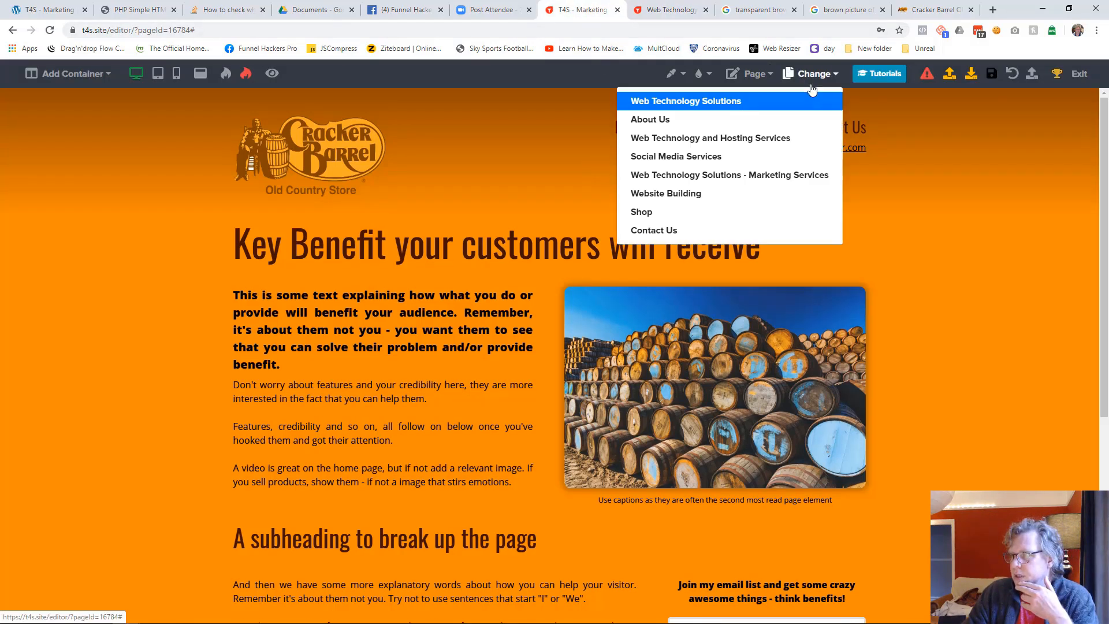
{"action": "left_click", "coordinate": [706, 124]}
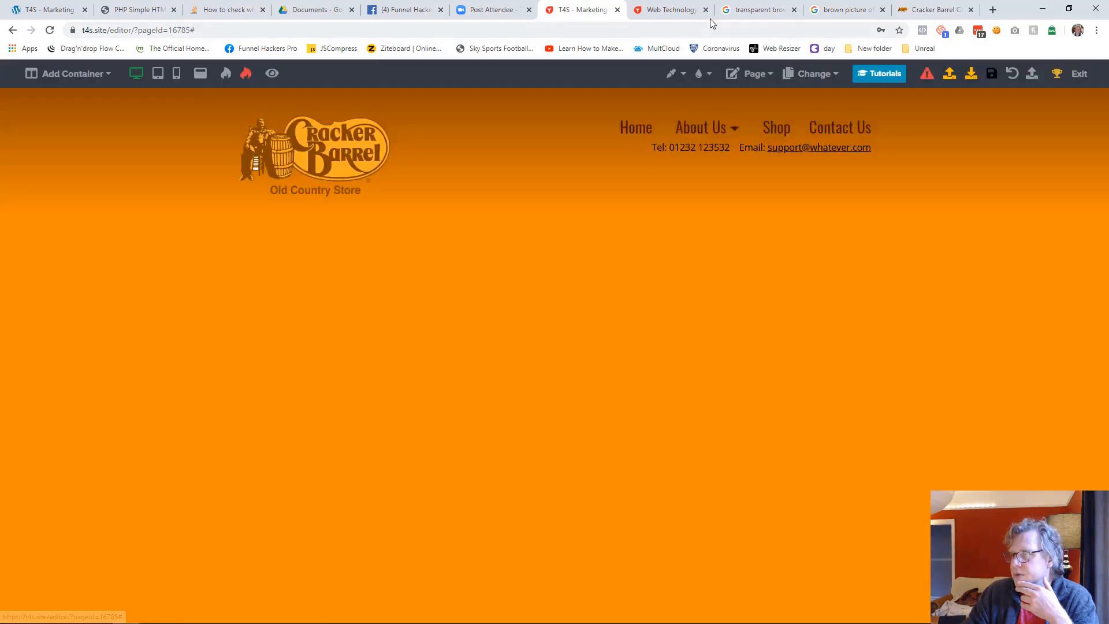
{"action": "left_click", "coordinate": [680, 17]}
{"action": "left_click", "coordinate": [583, 9]}
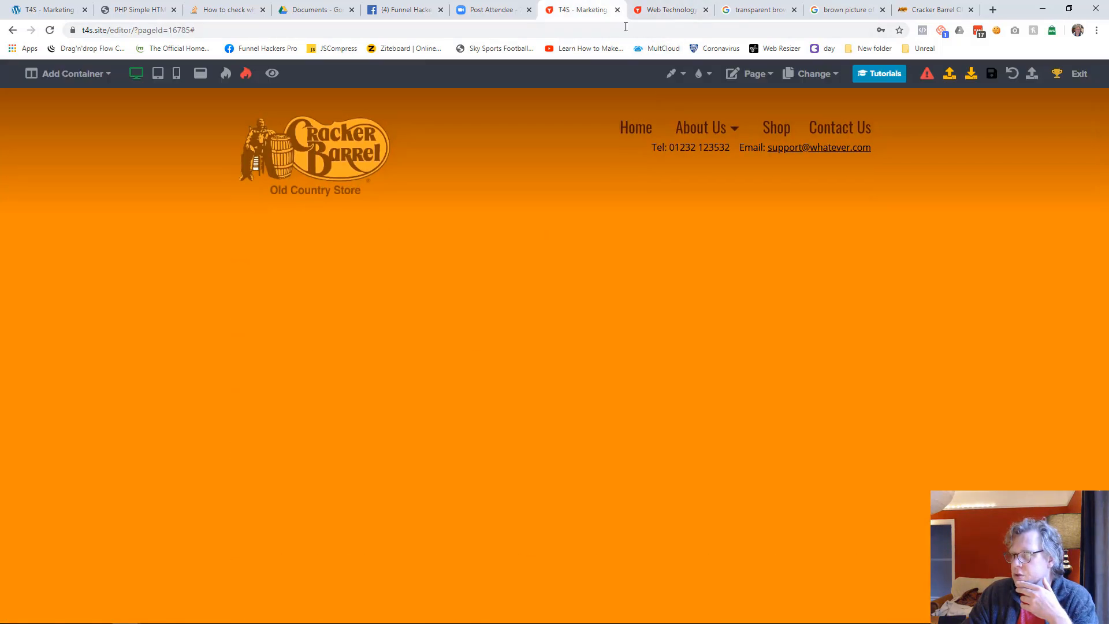
{"action": "left_click", "coordinate": [808, 72]}
{"action": "left_click", "coordinate": [729, 143]}
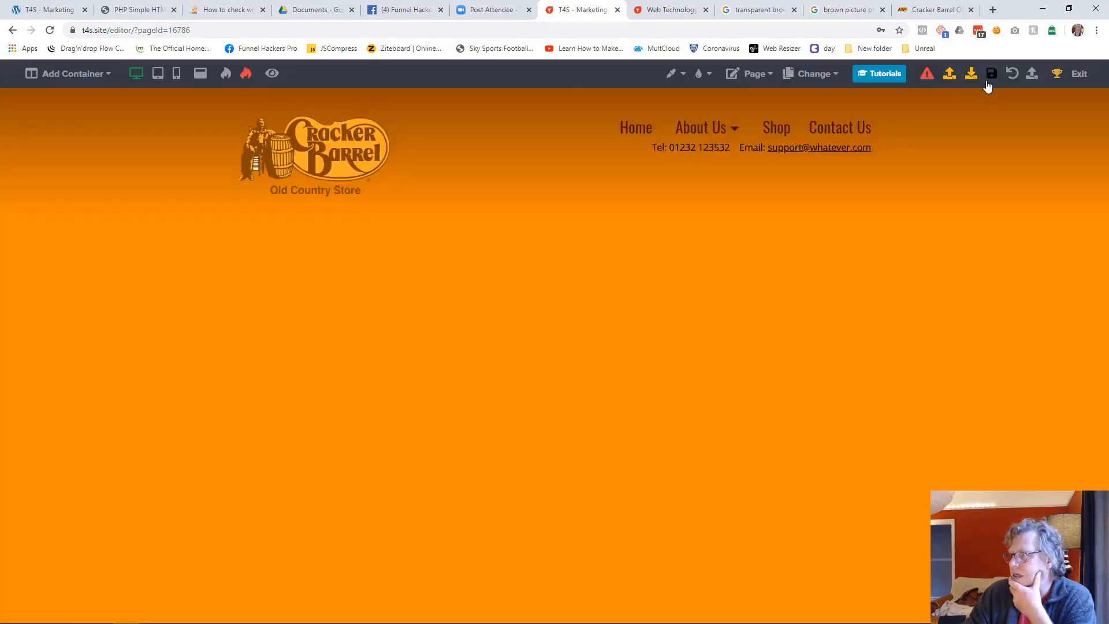
{"action": "left_click", "coordinate": [989, 75]}
{"action": "left_click", "coordinate": [673, 10]}
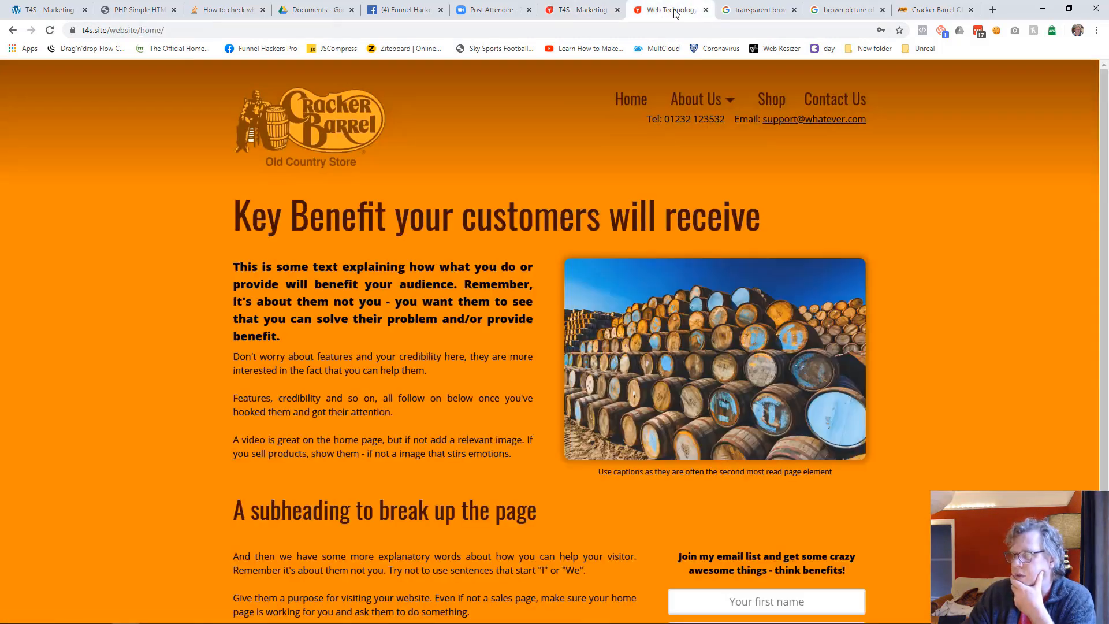
{"action": "left_click", "coordinate": [569, 9]}
Resave the Social Media Services page and open the Web Technology Solutions - Marketing Services page in the editor
{"action": "left_click", "coordinate": [752, 74]}
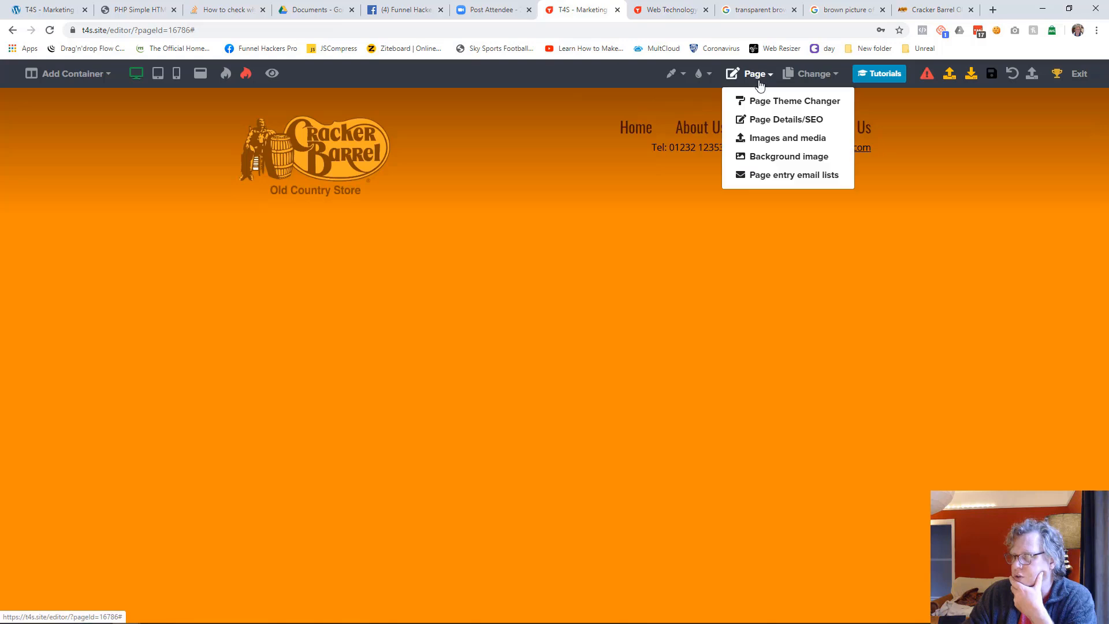
{"action": "left_click", "coordinate": [812, 74]}
{"action": "left_click", "coordinate": [726, 164]}
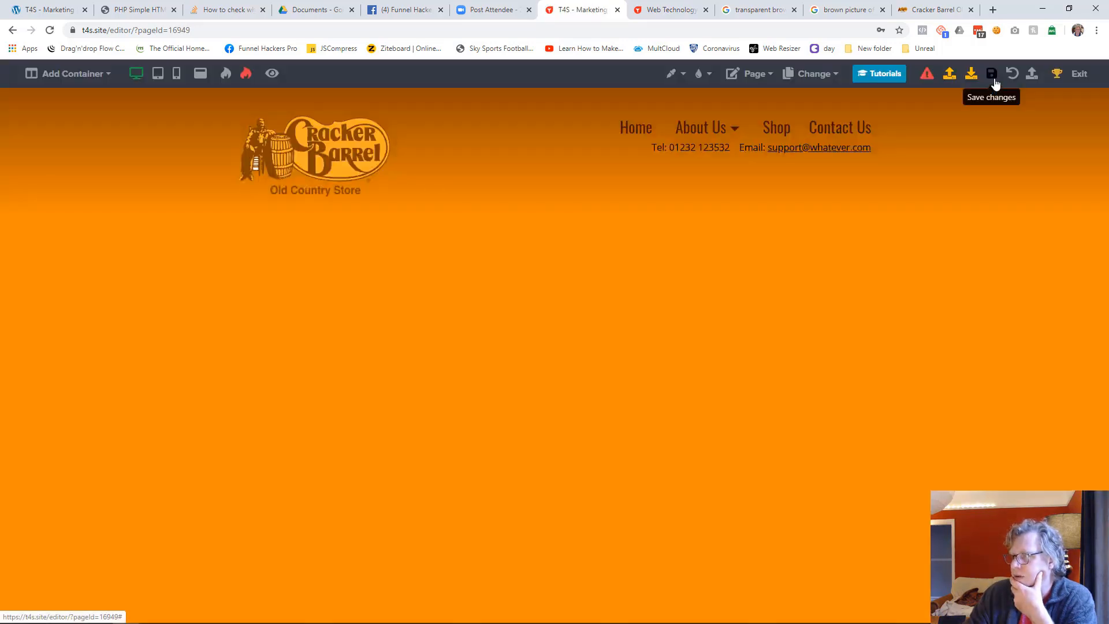
{"action": "left_click", "coordinate": [991, 74]}
{"action": "left_click", "coordinate": [812, 74]}
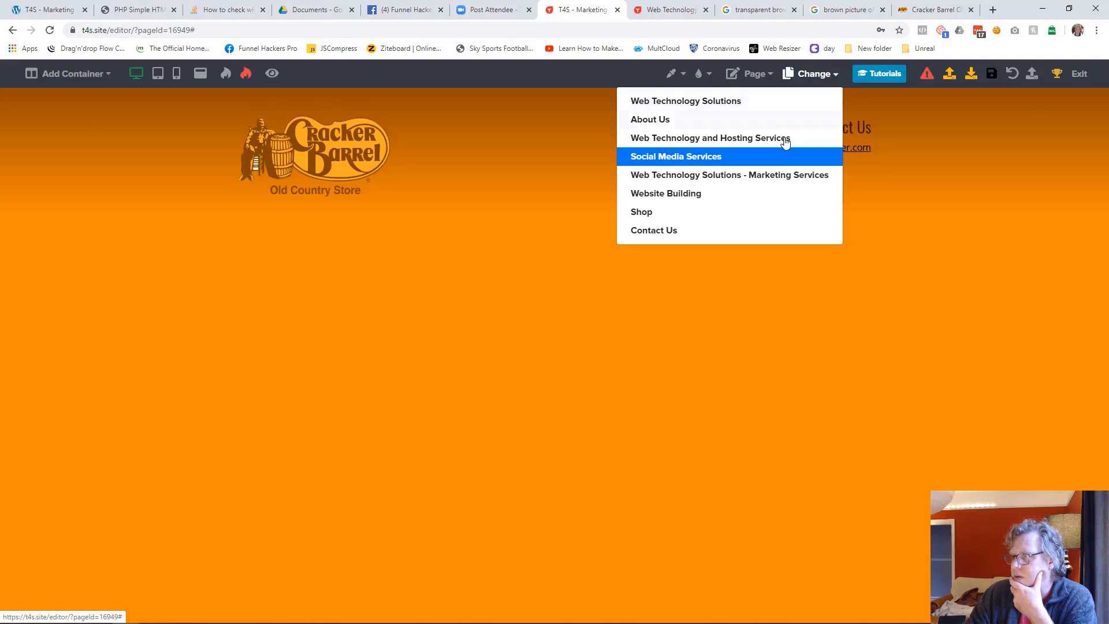
{"action": "left_click", "coordinate": [757, 174]}
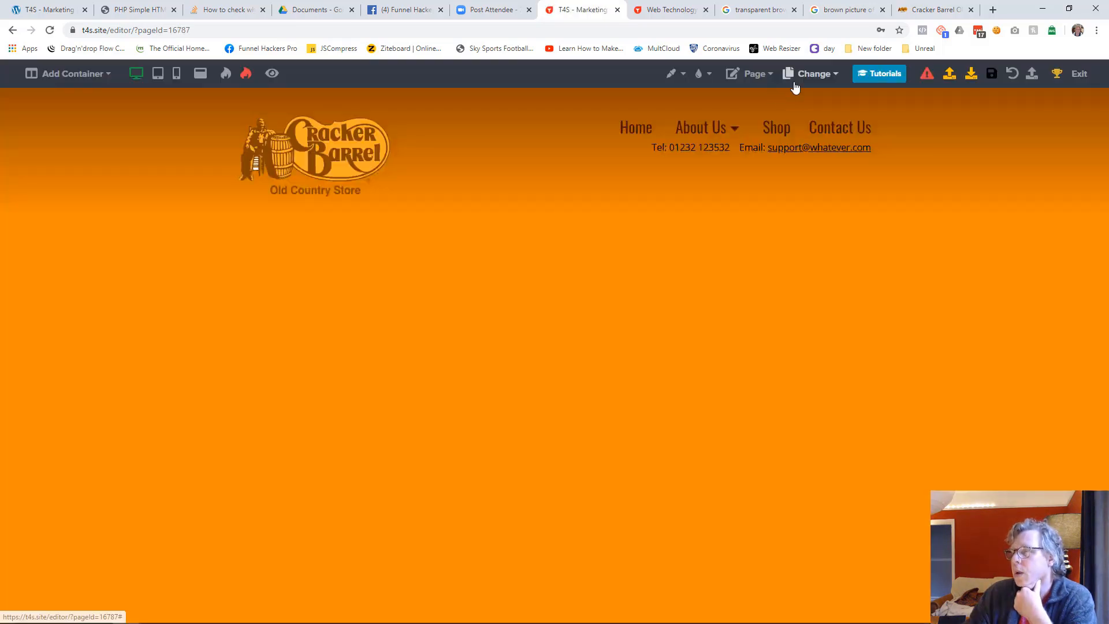
Resave the Website Building, Shop and Contact Us pages in the editor
{"action": "left_click", "coordinate": [795, 85]}
{"action": "left_click", "coordinate": [723, 186]}
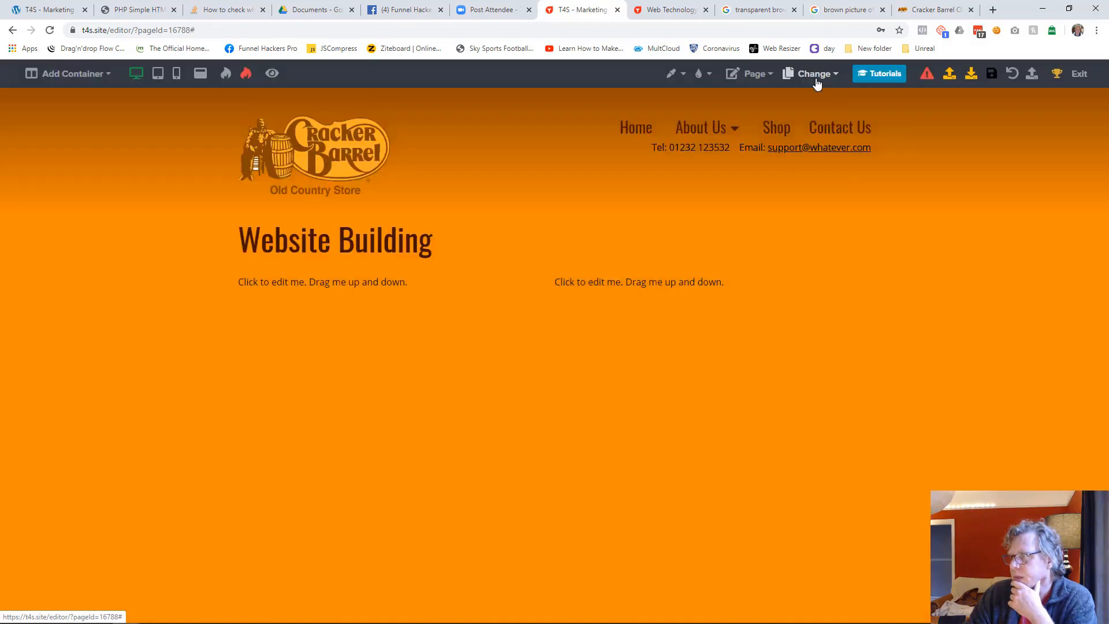
{"action": "left_click", "coordinate": [814, 75]}
{"action": "left_click", "coordinate": [701, 212]}
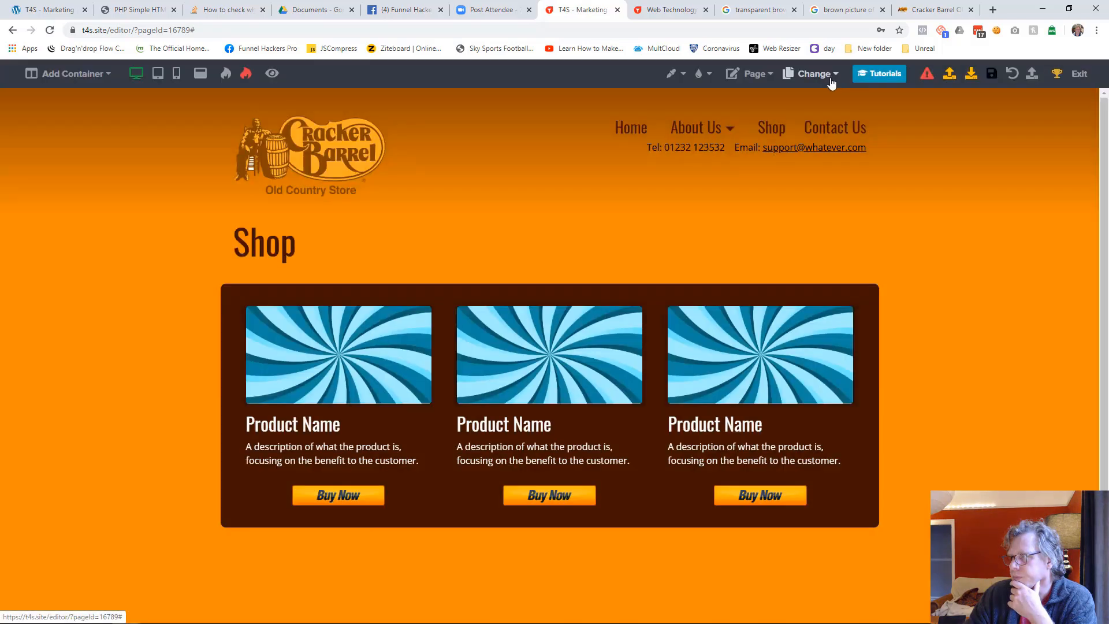
{"action": "left_click", "coordinate": [831, 75]}
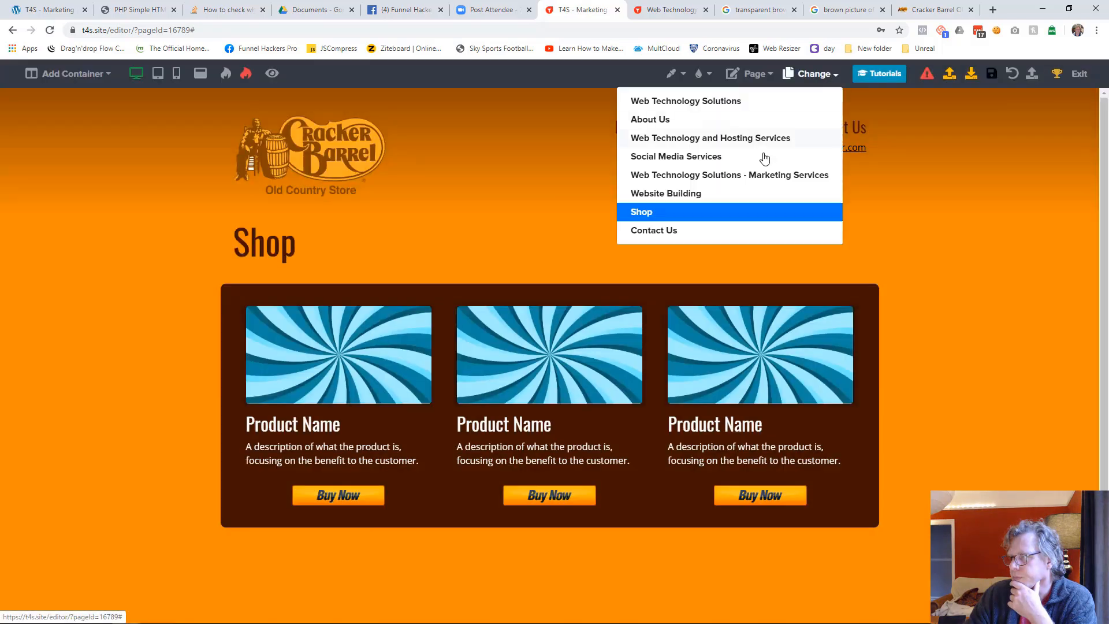
{"action": "left_click", "coordinate": [732, 230]}
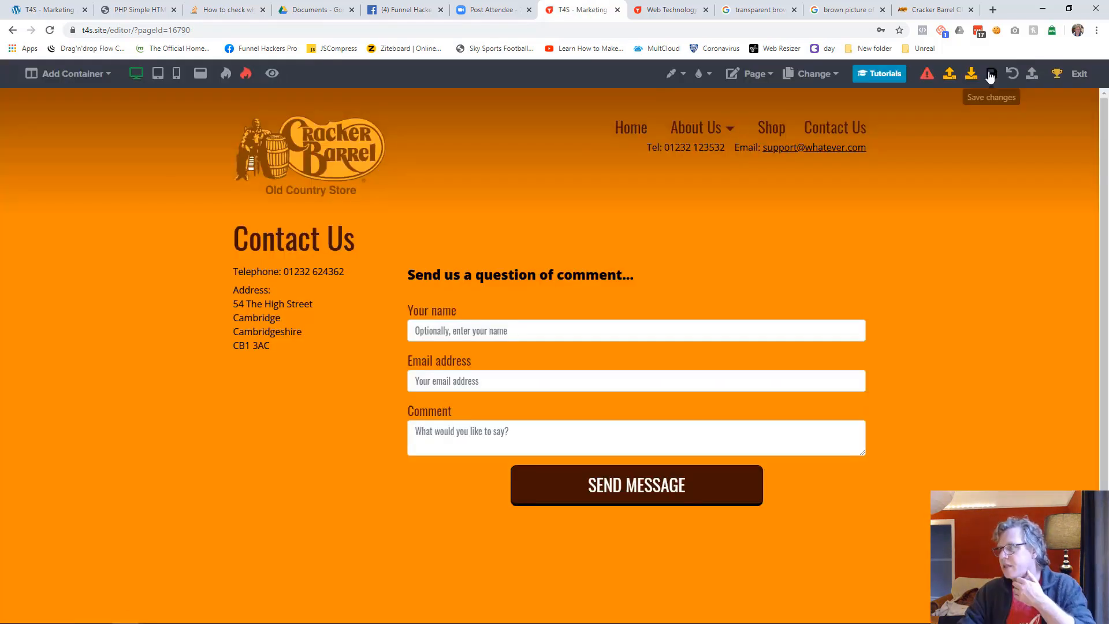
{"action": "left_click", "coordinate": [990, 76]}
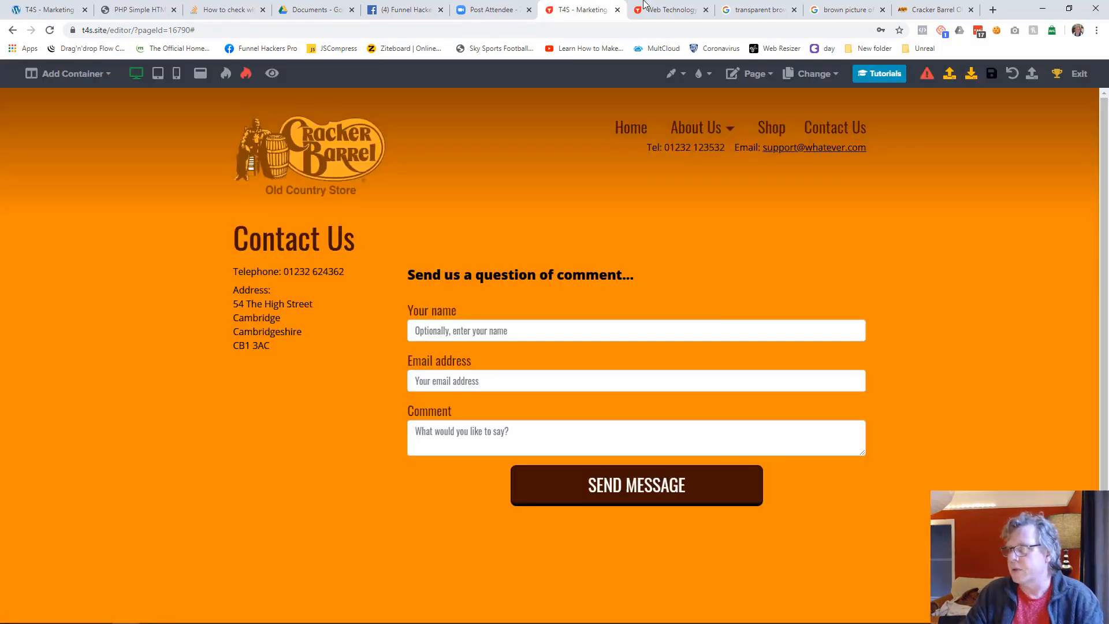
Reload the live site and check the header navigation on the Shop, Technology Services and Marketing Services pages
{"action": "left_click", "coordinate": [670, 10]}
{"action": "key", "text": "F5"}
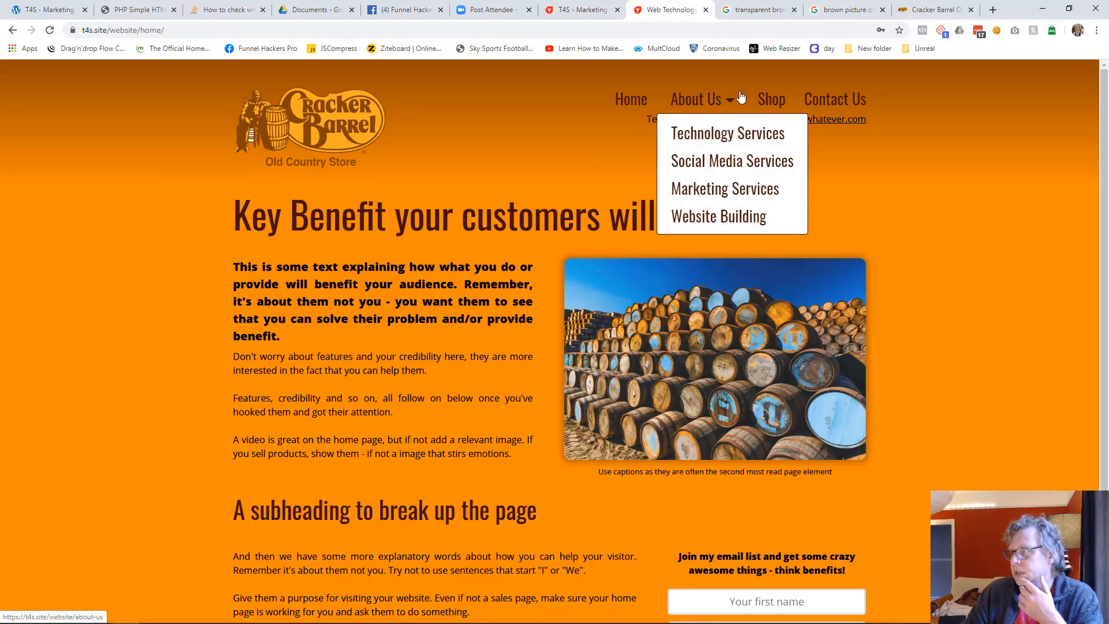
{"action": "left_click", "coordinate": [778, 100]}
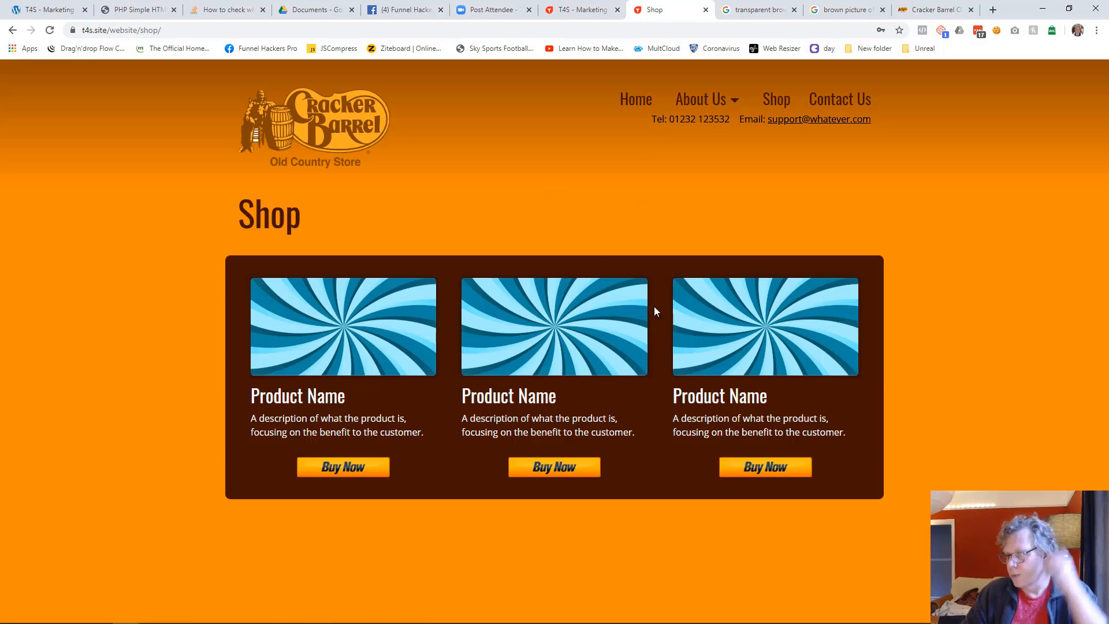
{"action": "mouse_move", "coordinate": [713, 101]}
{"action": "left_click", "coordinate": [720, 142]}
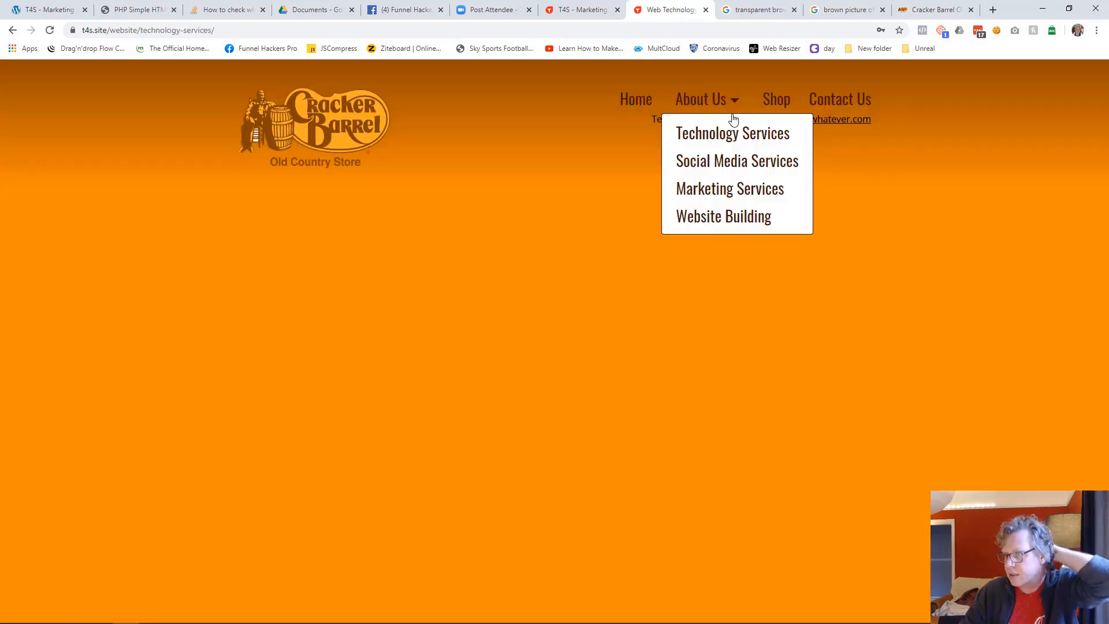
{"action": "left_click", "coordinate": [727, 189]}
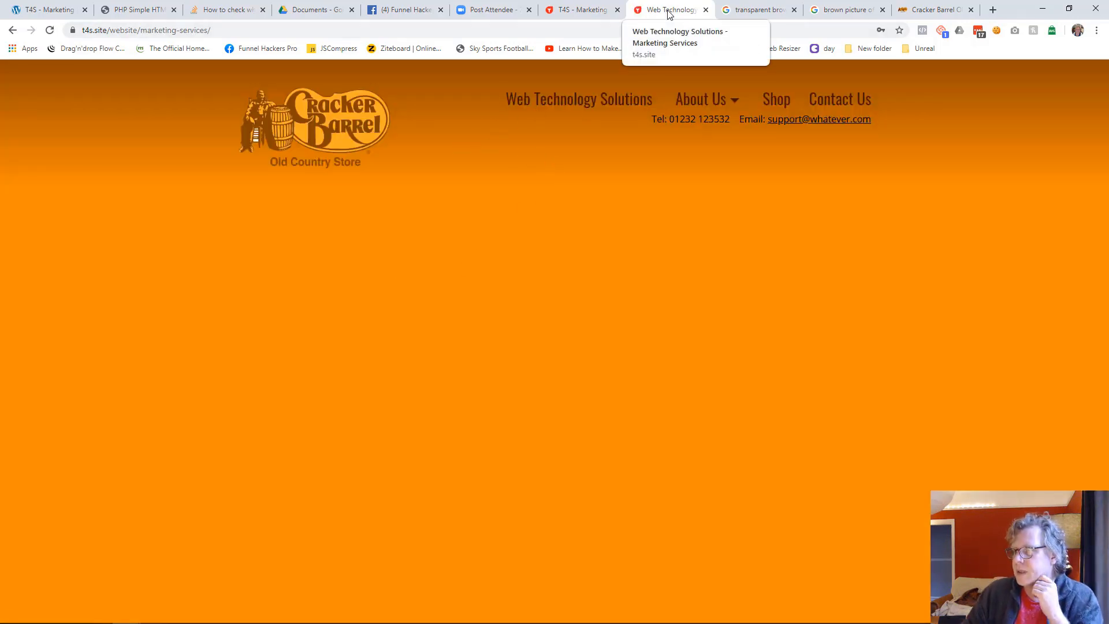
Resave the Web Technology Solutions - Marketing Services page in the editor and reload its live page
{"action": "left_click", "coordinate": [583, 10]}
{"action": "left_click", "coordinate": [812, 73]}
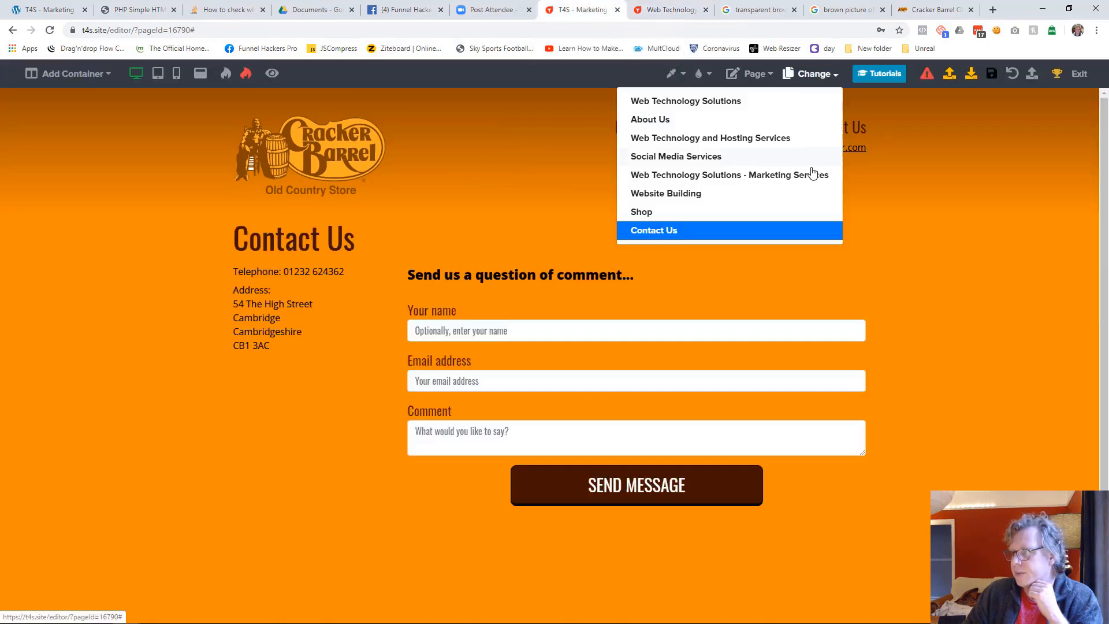
{"action": "left_click", "coordinate": [725, 181]}
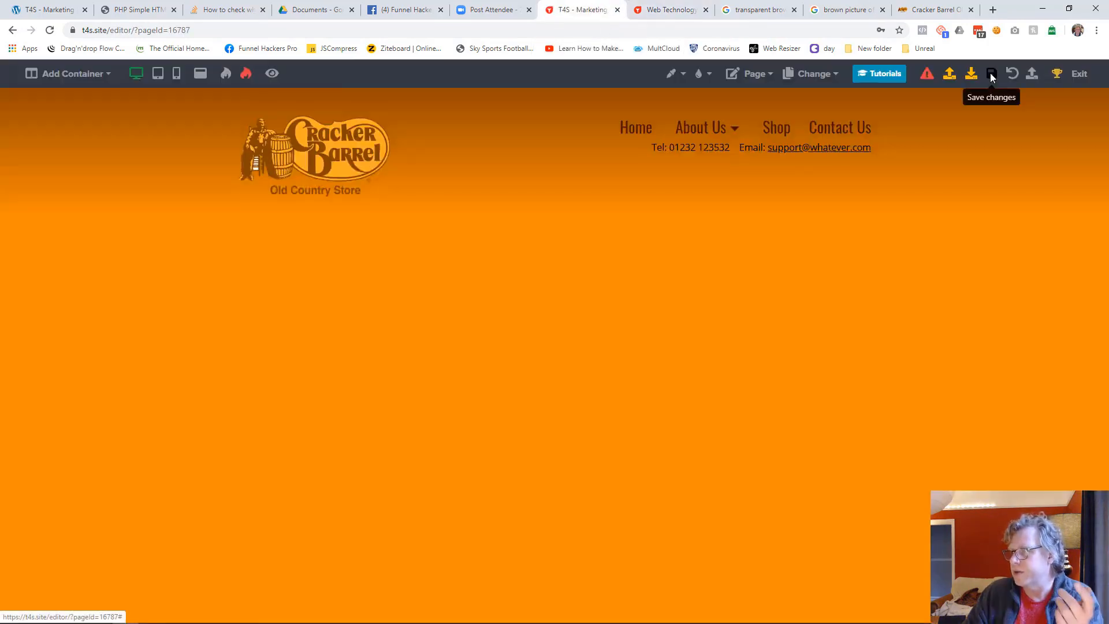
{"action": "left_click", "coordinate": [991, 74]}
{"action": "left_click", "coordinate": [667, 14]}
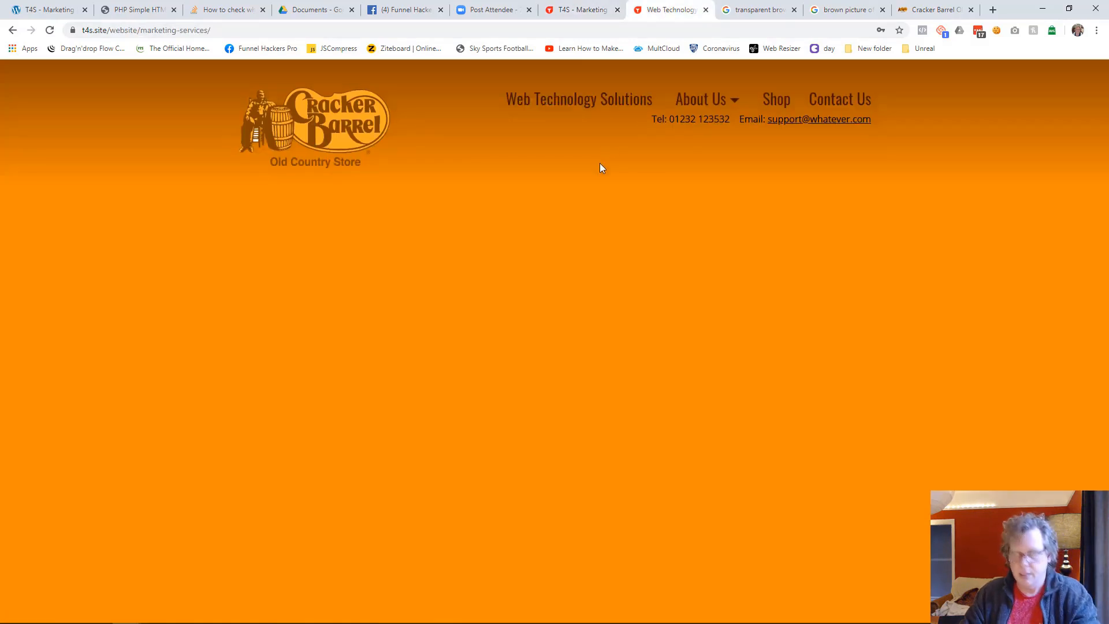
{"action": "key", "text": "F5"}
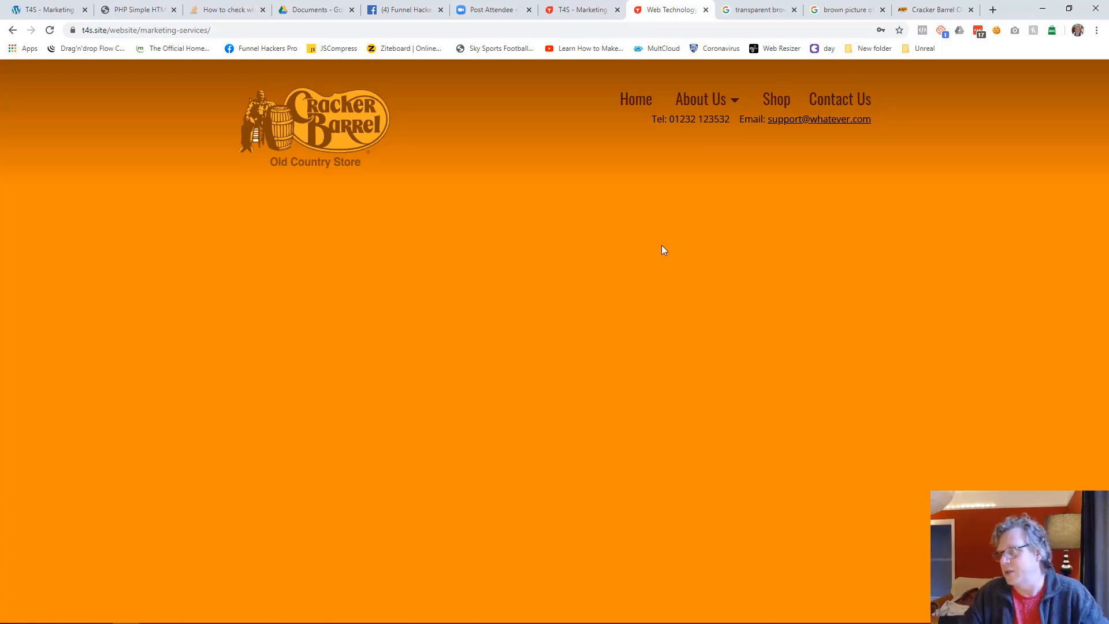
Review the live home page from header to footer and exit the editor to the funnel's page list
{"action": "left_click", "coordinate": [623, 99]}
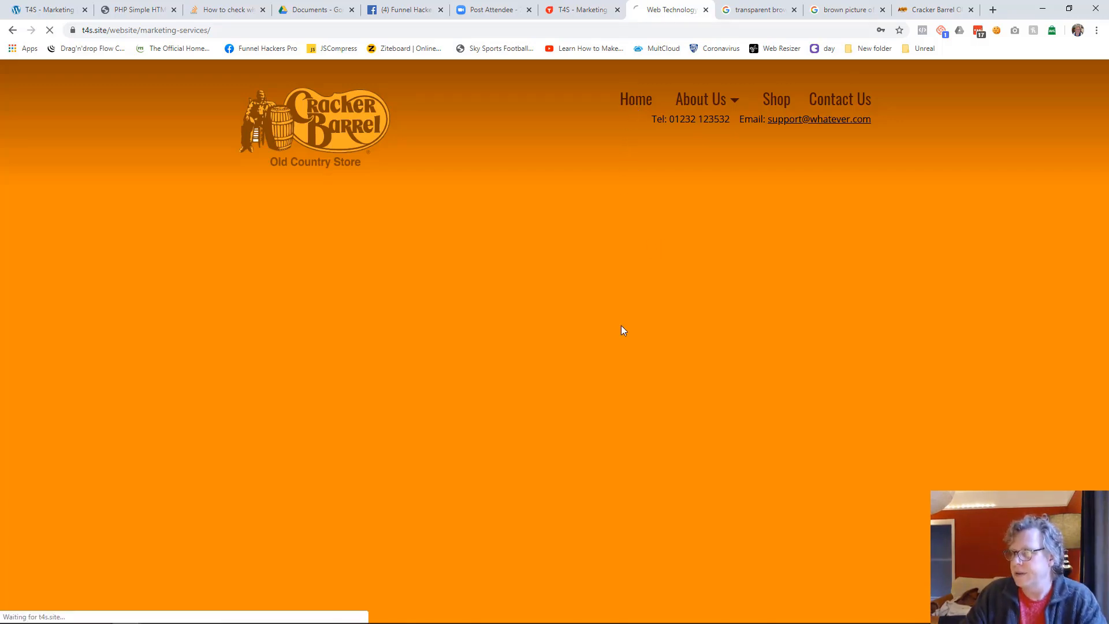
{"action": "scroll", "coordinate": [452, 323], "scroll_direction": "down", "scroll_amount": 3}
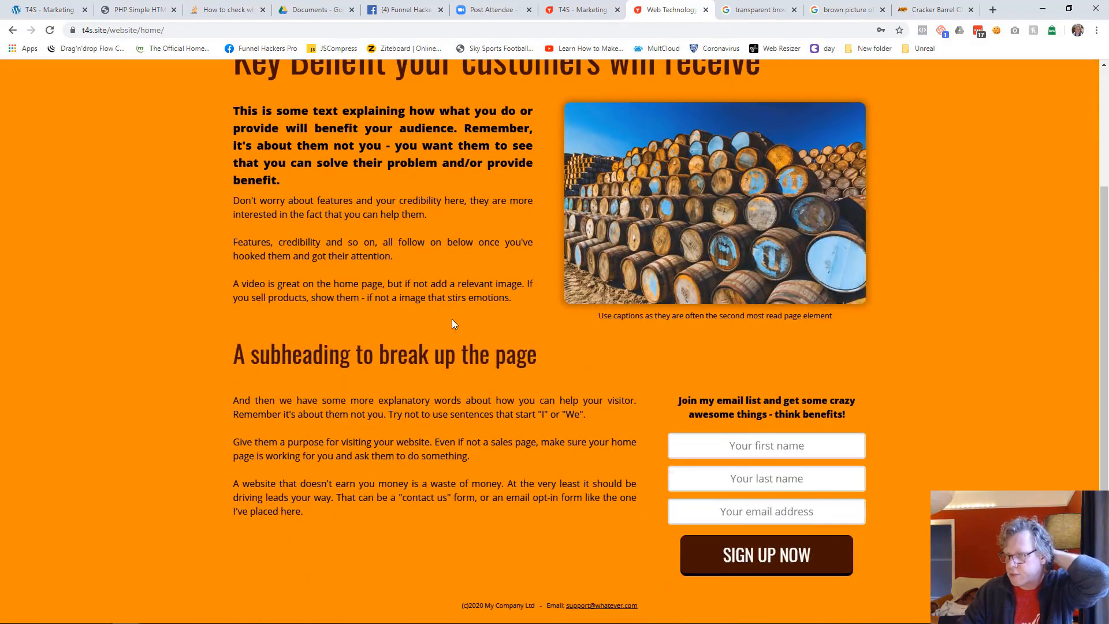
{"action": "scroll", "coordinate": [449, 320], "scroll_direction": "up", "scroll_amount": 3}
{"action": "scroll", "coordinate": [449, 320], "scroll_direction": "down", "scroll_amount": 3}
{"action": "scroll", "coordinate": [449, 320], "scroll_direction": "up", "scroll_amount": 3}
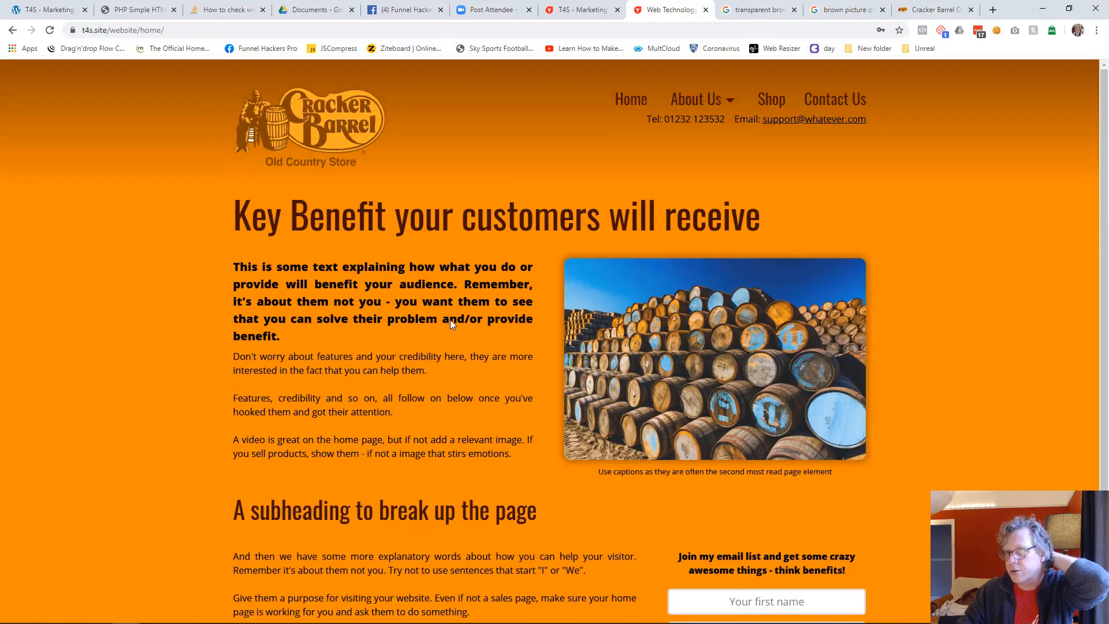
{"action": "scroll", "coordinate": [449, 321], "scroll_direction": "down", "scroll_amount": 3}
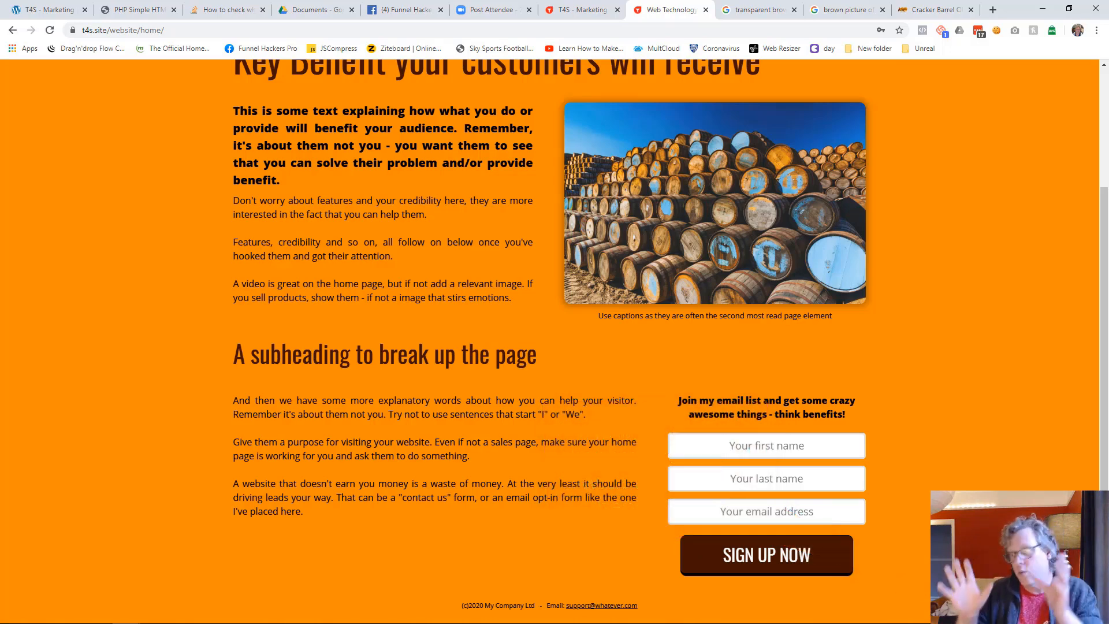
{"action": "left_click", "coordinate": [601, 12]}
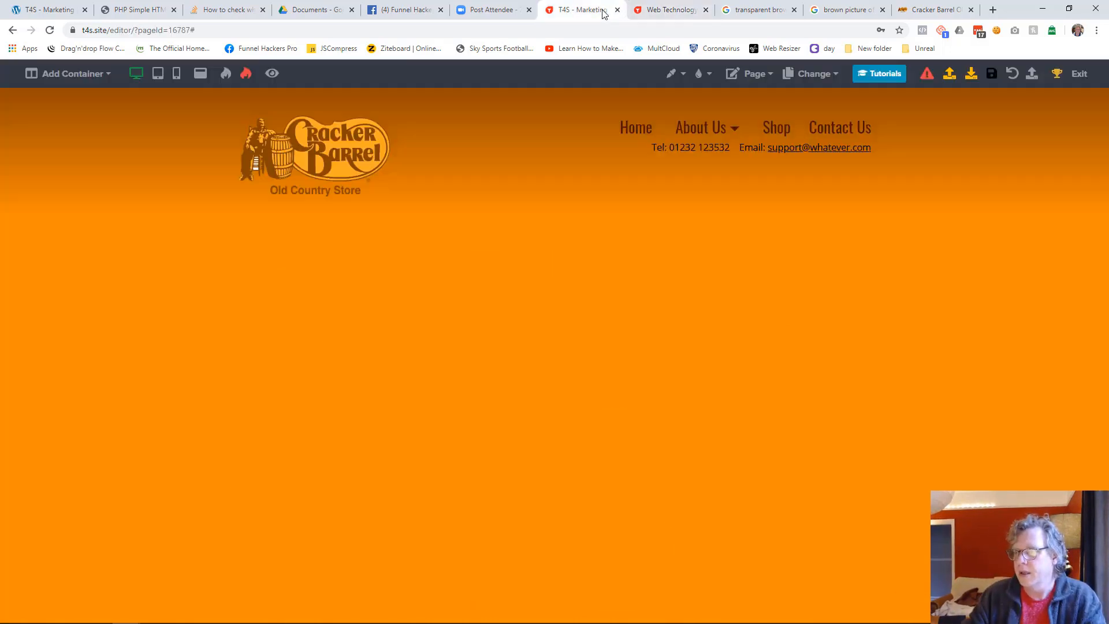
{"action": "left_click", "coordinate": [1085, 83]}
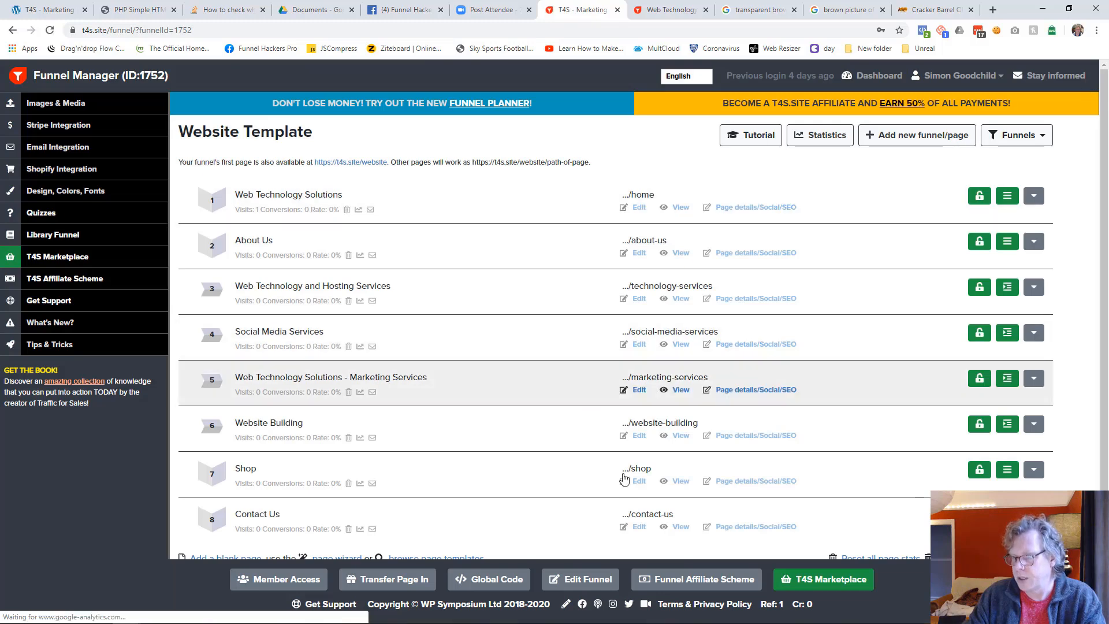
Save the funnel details with the T4S badge set to hidden in the advanced settings
{"action": "left_click", "coordinate": [584, 578]}
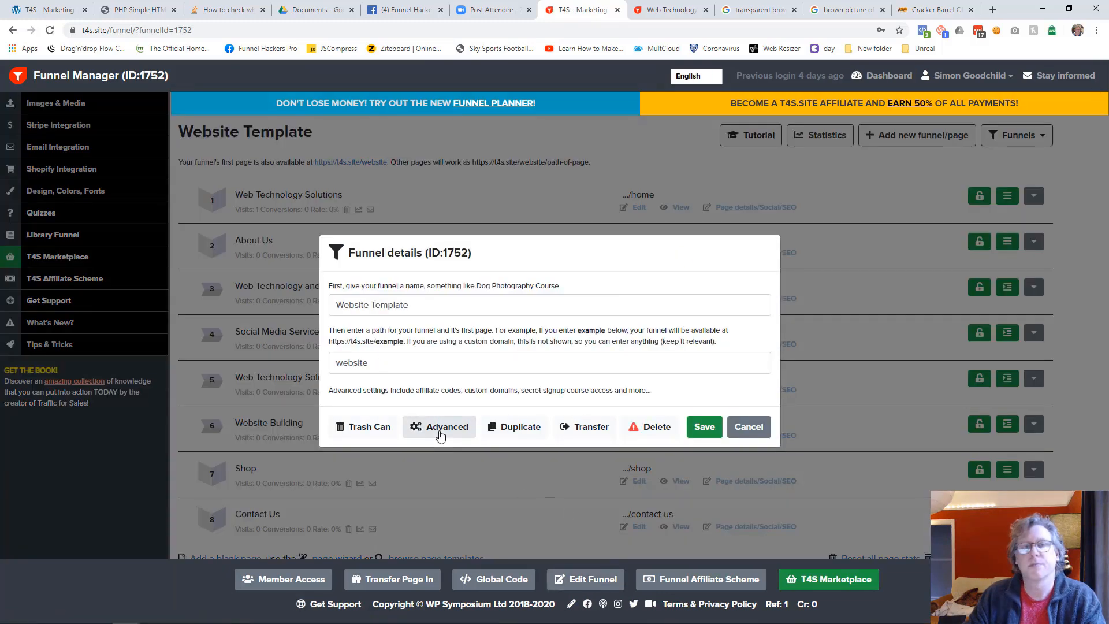
{"action": "left_click", "coordinate": [439, 433]}
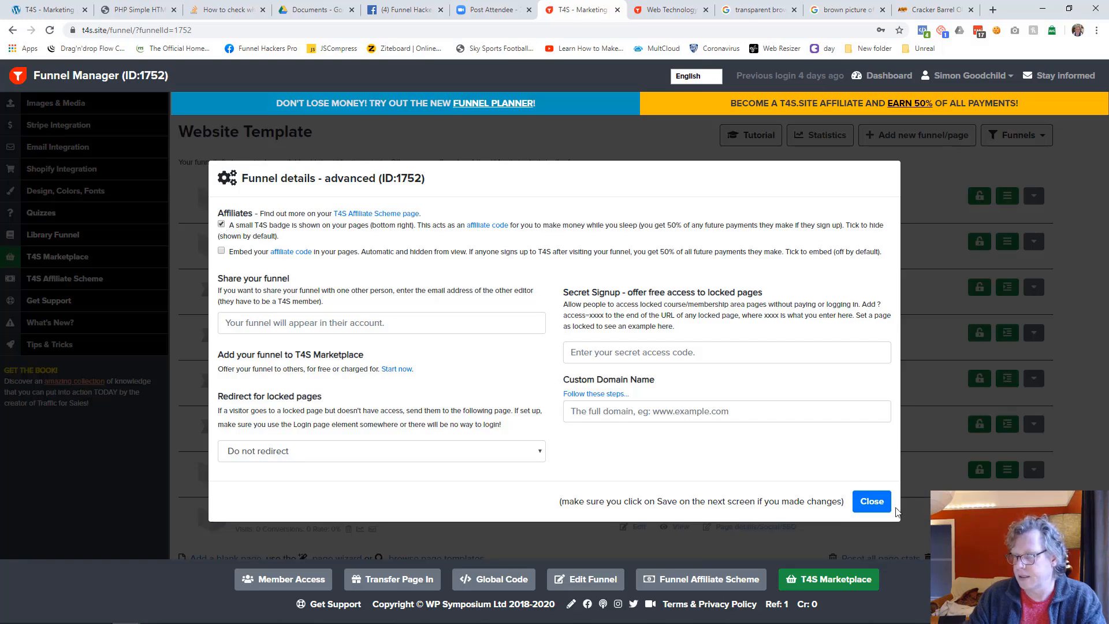
{"action": "left_click", "coordinate": [878, 501]}
{"action": "left_click", "coordinate": [699, 426]}
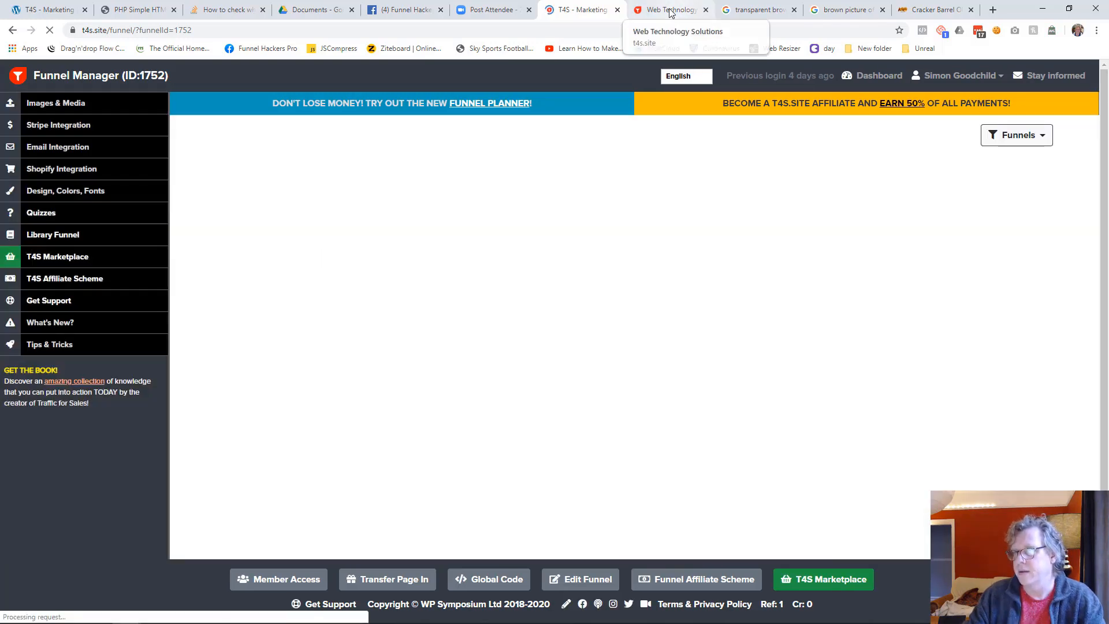
Review the live home page from its header to the sign-up form and footer
{"action": "left_click", "coordinate": [670, 11]}
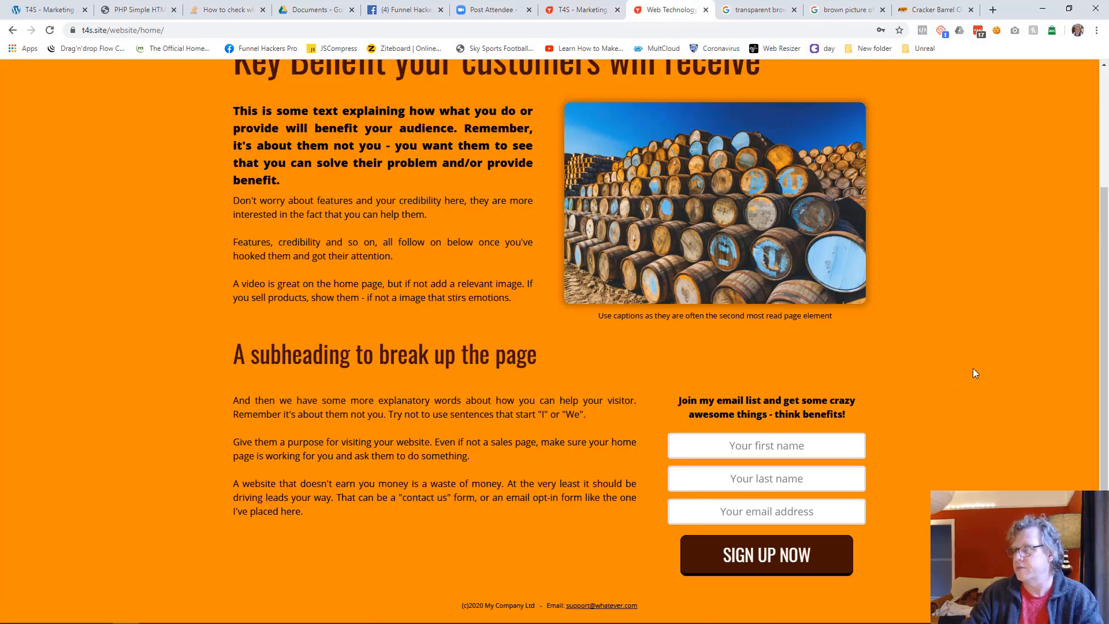
{"action": "scroll", "coordinate": [958, 496], "scroll_direction": "up", "scroll_amount": 3}
{"action": "scroll", "coordinate": [958, 497], "scroll_direction": "down", "scroll_amount": 3}
{"action": "scroll", "coordinate": [959, 496], "scroll_direction": "up", "scroll_amount": 3}
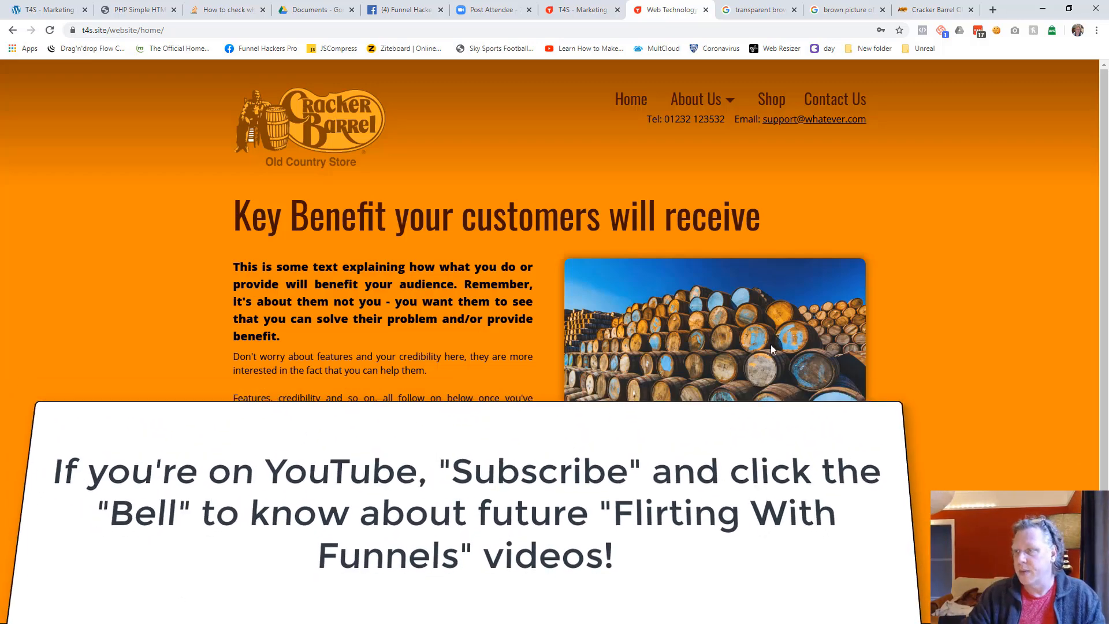
Open the Website Building page in the editor and turn off automatic page adding for the header menu
{"action": "left_click", "coordinate": [565, 10]}
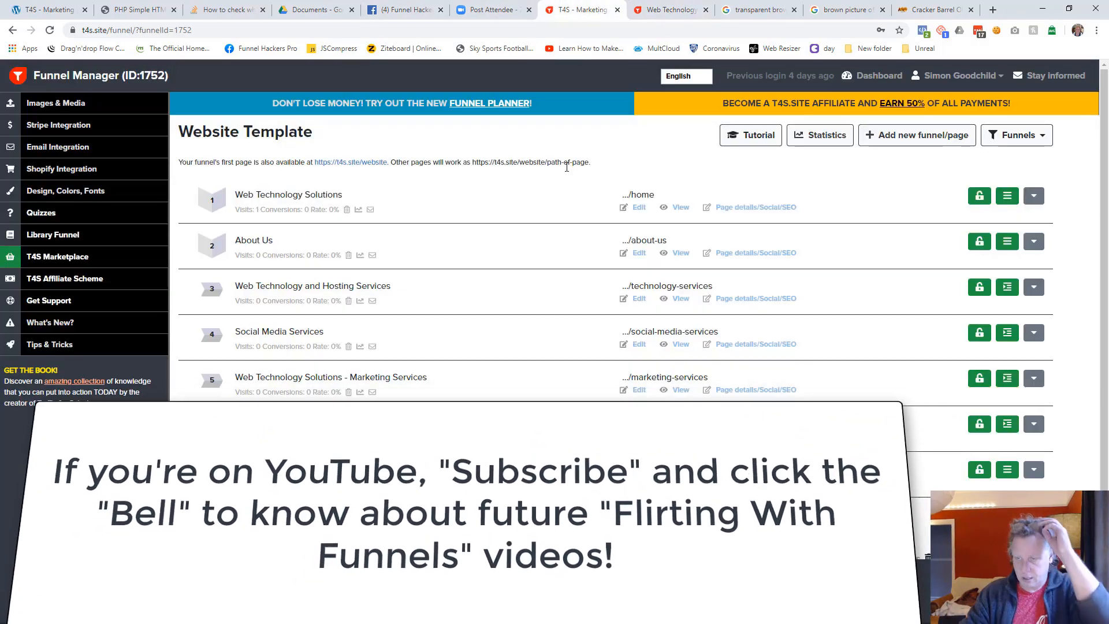
{"action": "scroll", "coordinate": [560, 263], "scroll_direction": "down", "scroll_amount": 2}
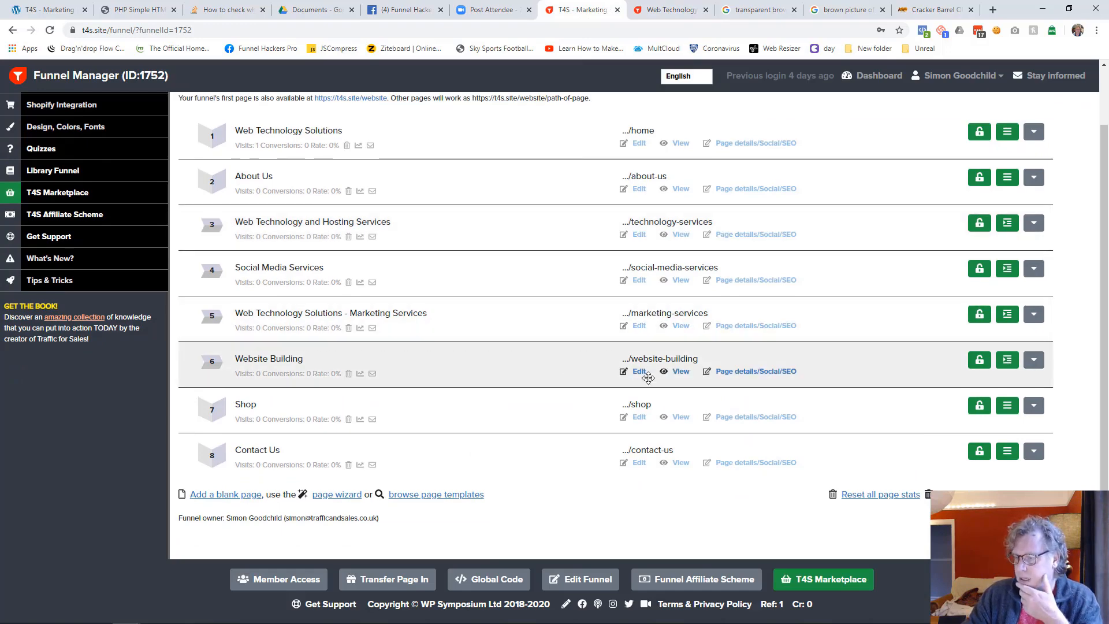
{"action": "left_click", "coordinate": [638, 372]}
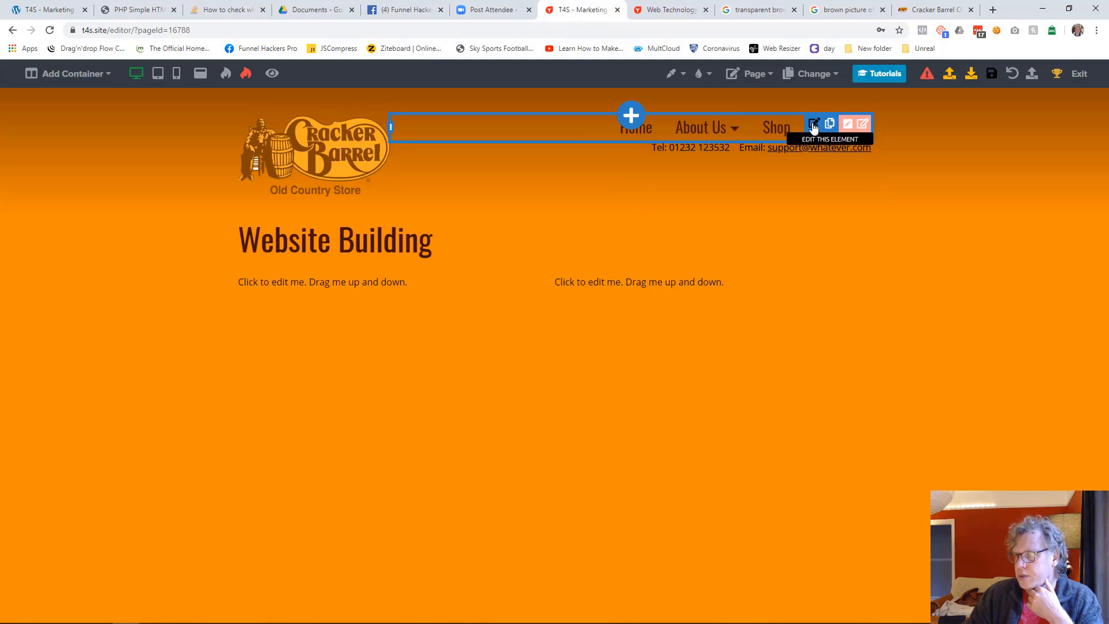
{"action": "left_click", "coordinate": [814, 125]}
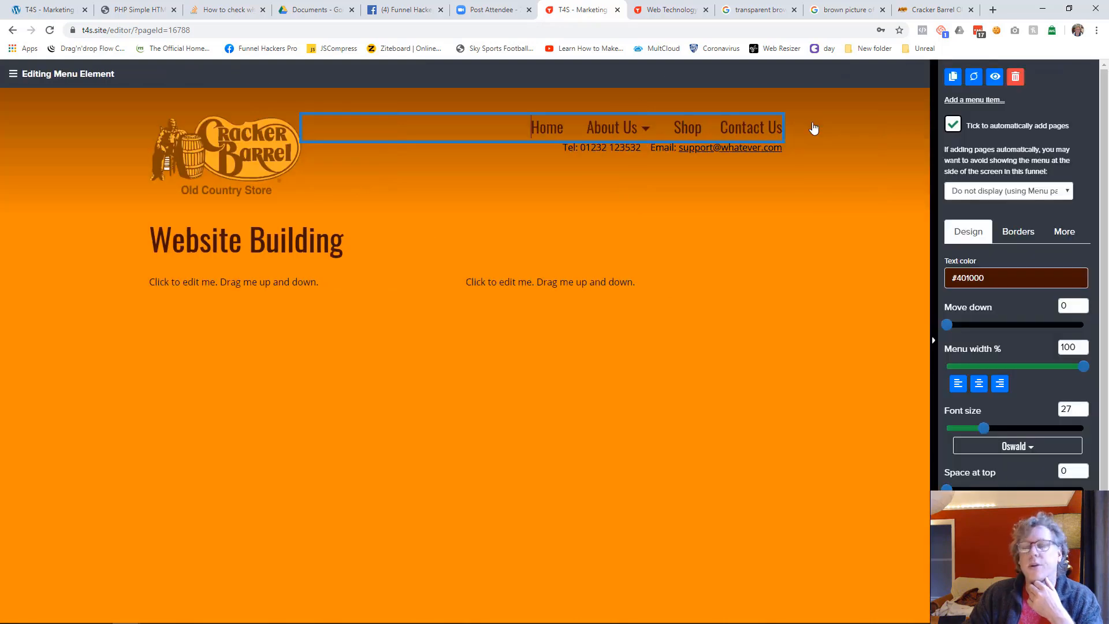
{"action": "left_click", "coordinate": [954, 126]}
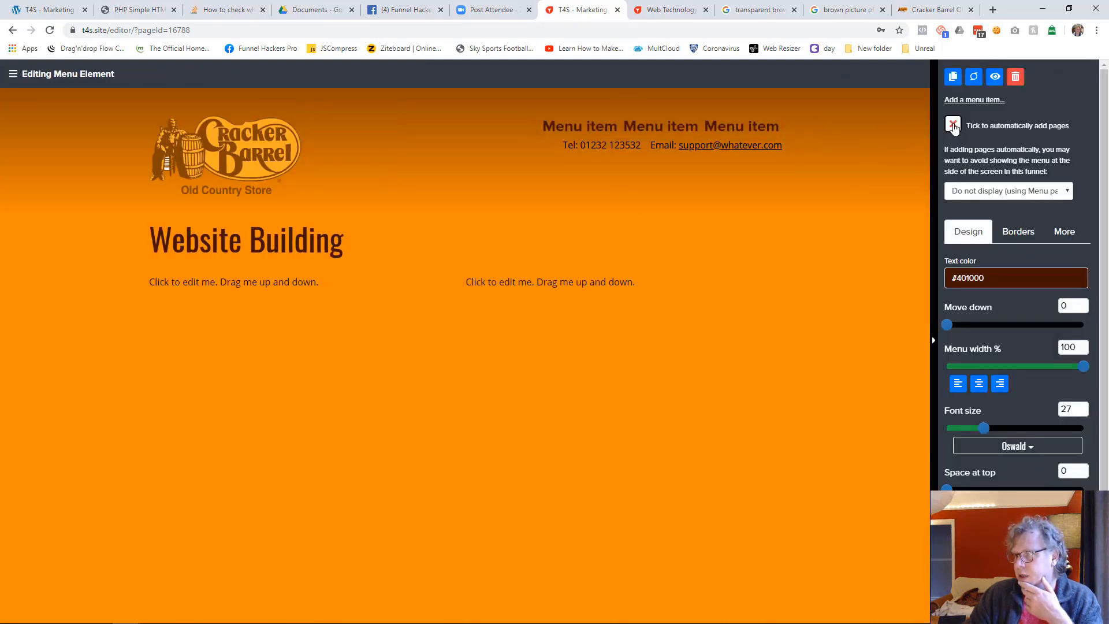
{"action": "left_click", "coordinate": [802, 243]}
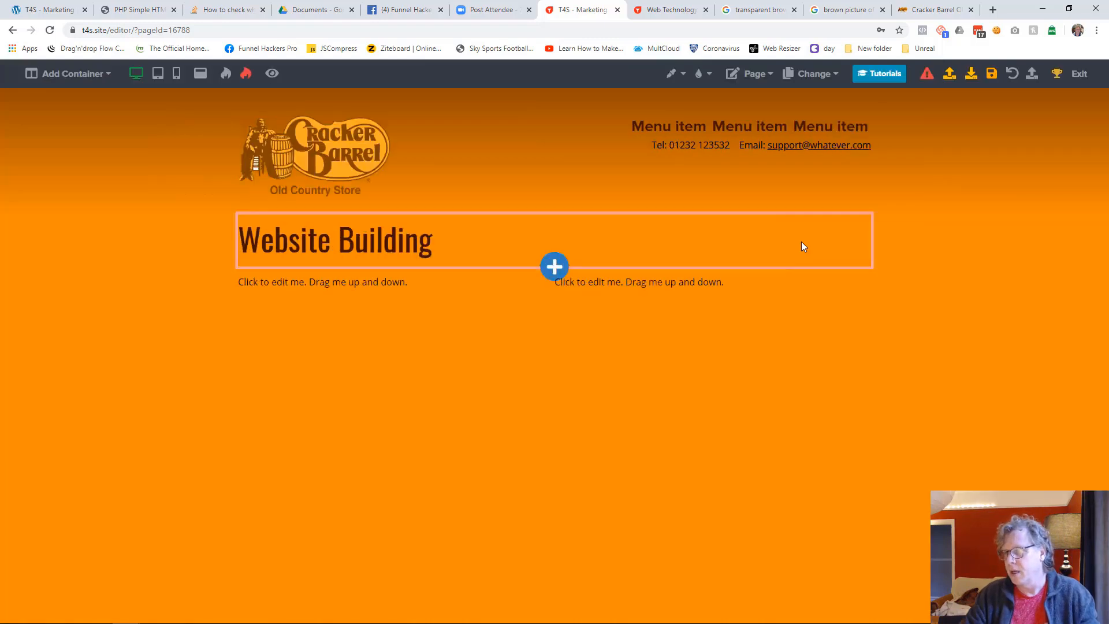
Rename the first header menu item "Home" and link it to the existing Web Technology Solutions page
{"action": "left_click", "coordinate": [663, 132]}
{"action": "left_click", "coordinate": [671, 133]}
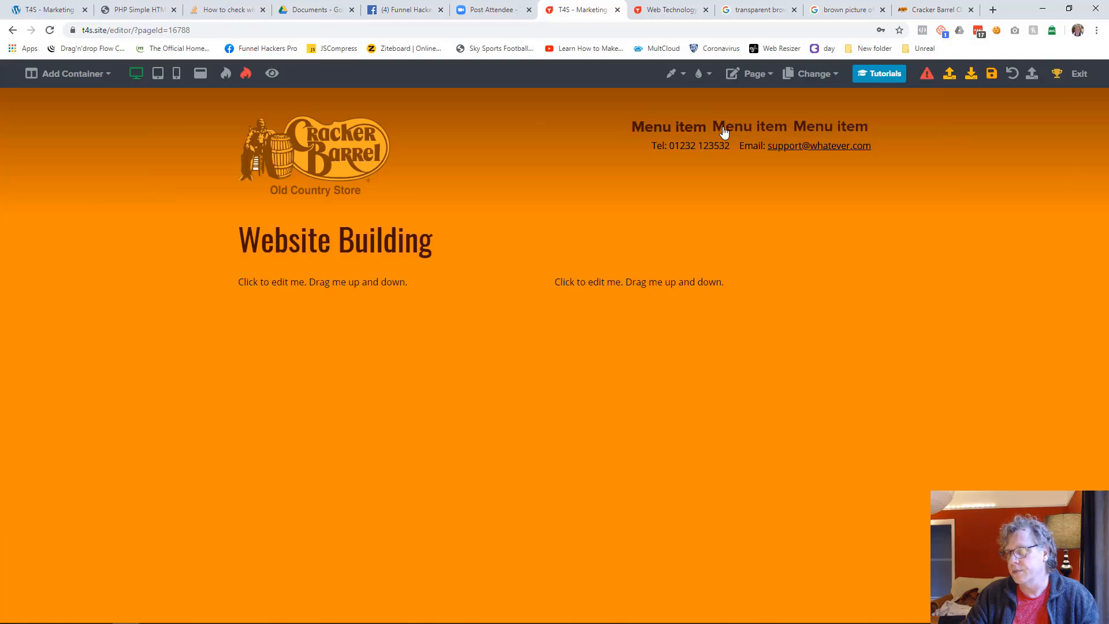
{"action": "left_click", "coordinate": [723, 133]}
{"action": "left_click", "coordinate": [602, 133]}
{"action": "left_click", "coordinate": [670, 132]}
{"action": "key", "text": "ctrl+a"}
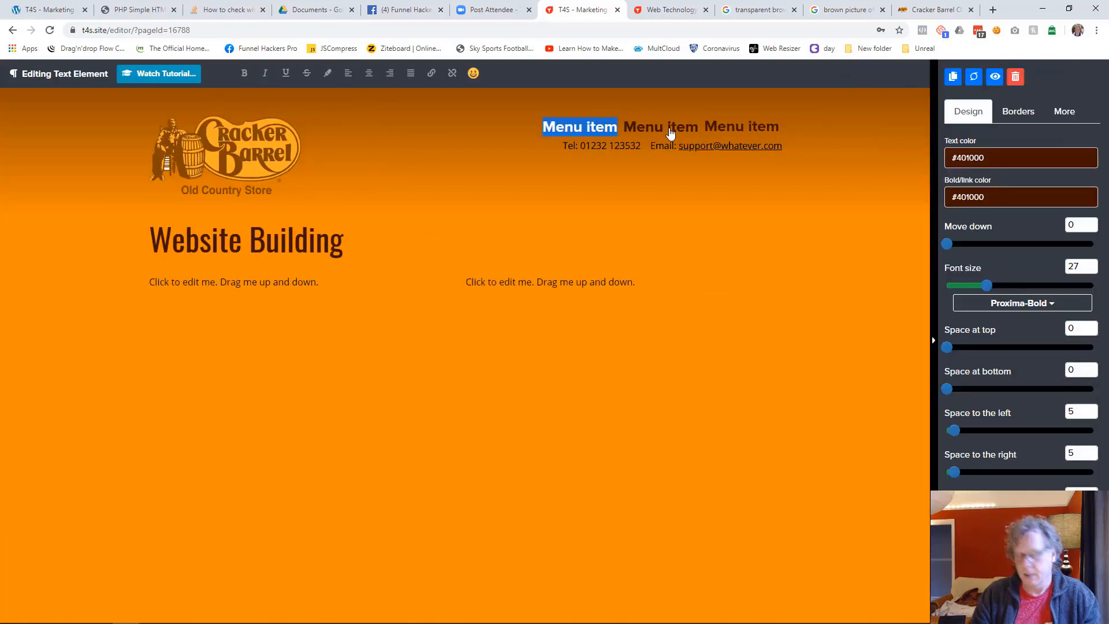
{"action": "type", "text": "Home"}
{"action": "key", "text": "ctrl+a"}
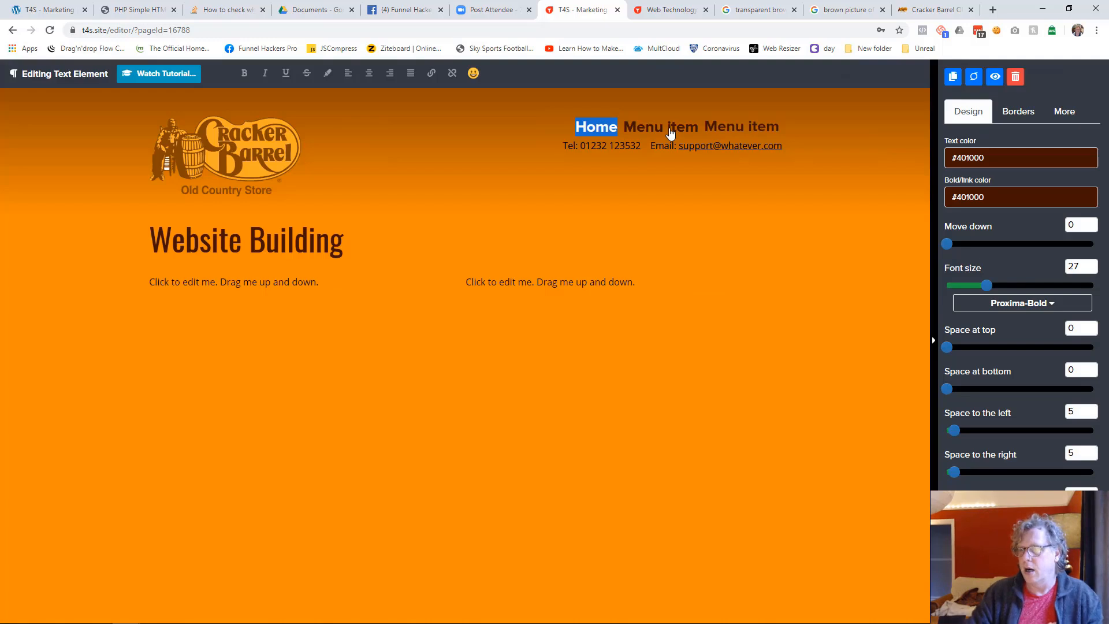
{"action": "left_click", "coordinate": [432, 73]}
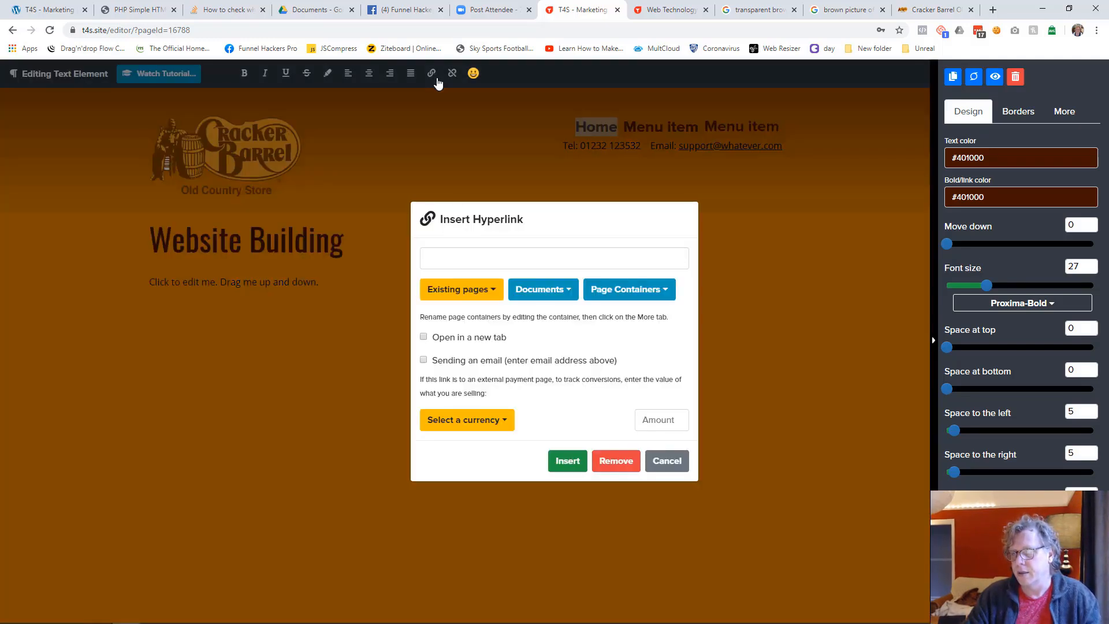
{"action": "left_click", "coordinate": [479, 294]}
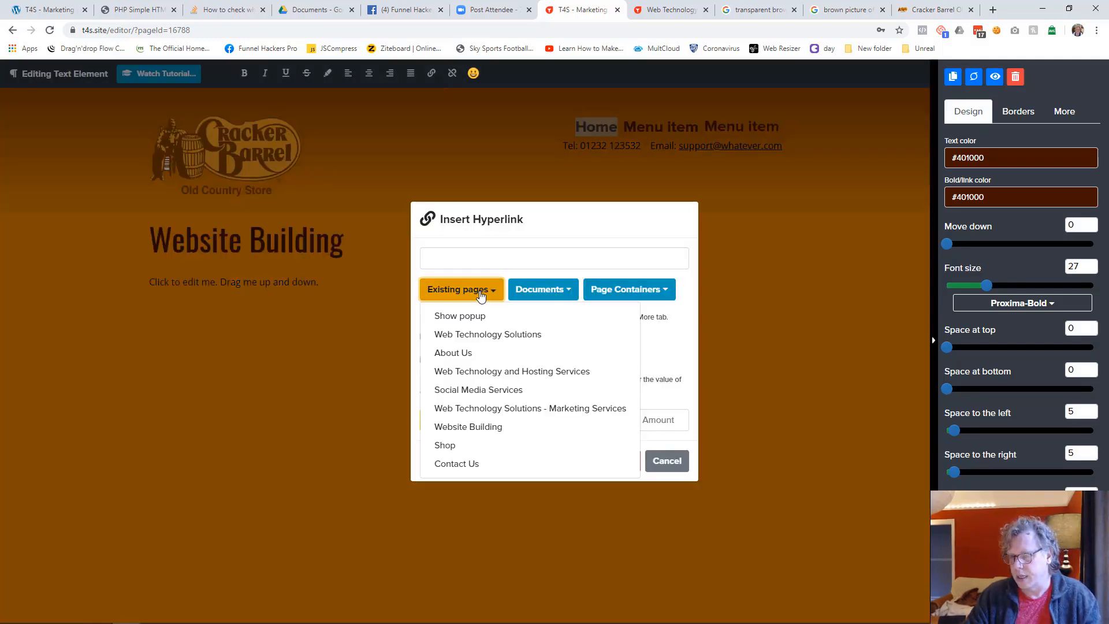
{"action": "left_click", "coordinate": [490, 339]}
{"action": "left_click", "coordinate": [564, 462]}
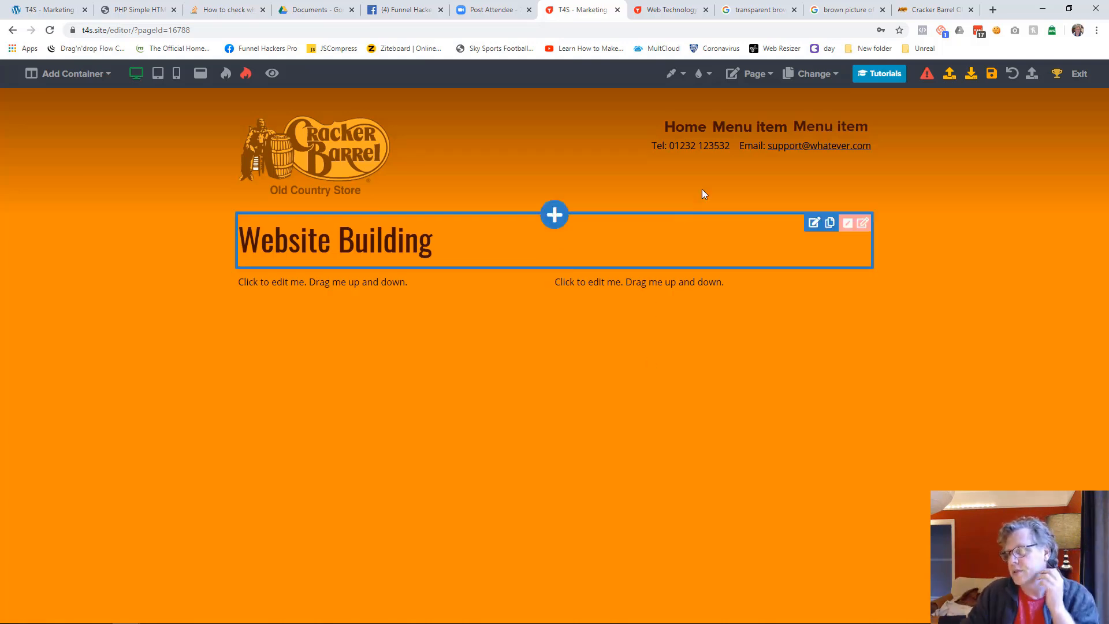
Add two more items to the header menu
{"action": "left_click", "coordinate": [725, 136]}
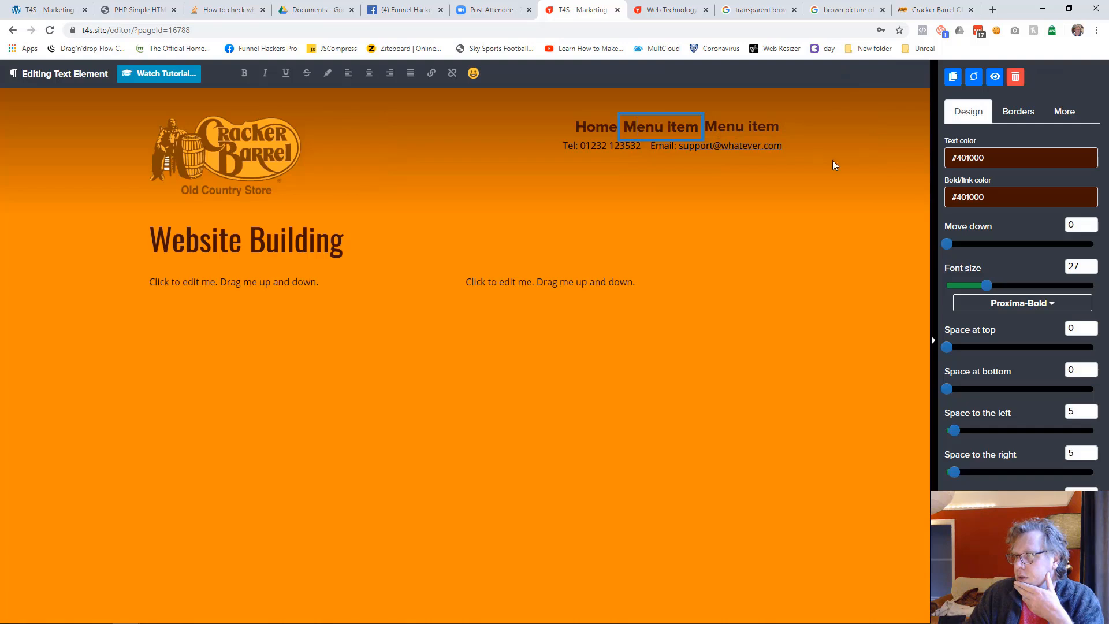
{"action": "left_click", "coordinate": [894, 193]}
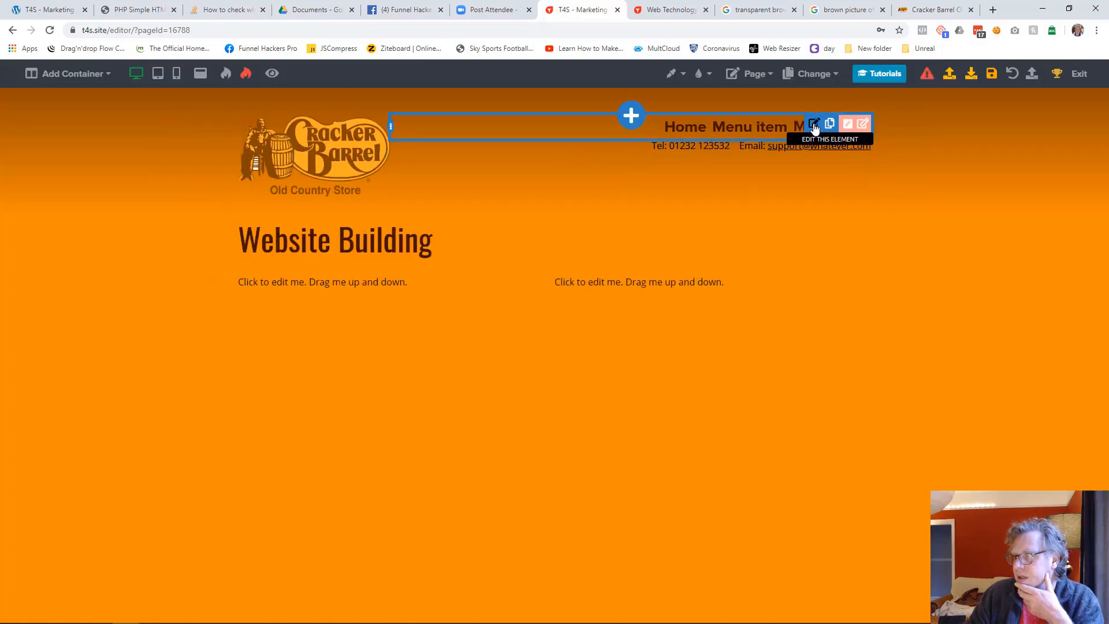
{"action": "left_click", "coordinate": [814, 125]}
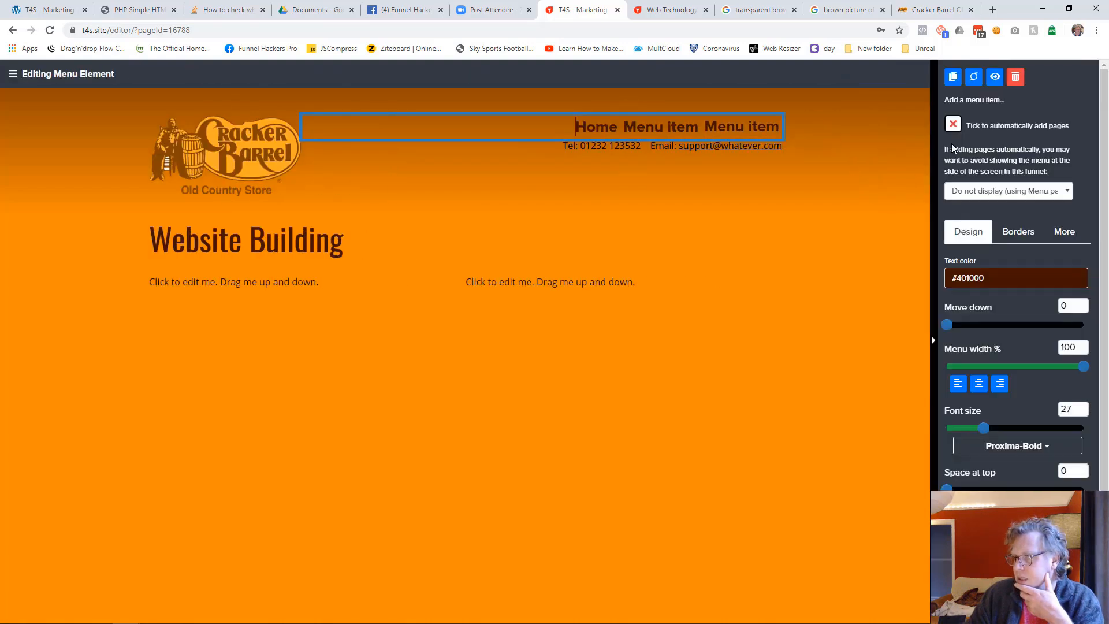
{"action": "left_click", "coordinate": [970, 101]}
{"action": "left_click", "coordinate": [970, 101]}
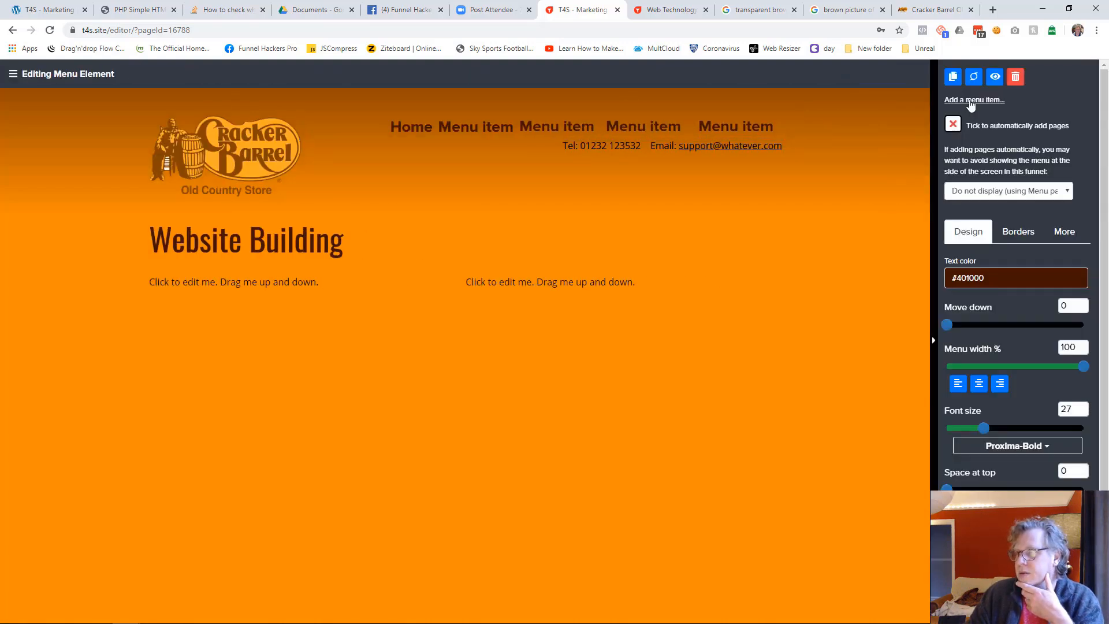
{"action": "left_click", "coordinate": [815, 264]}
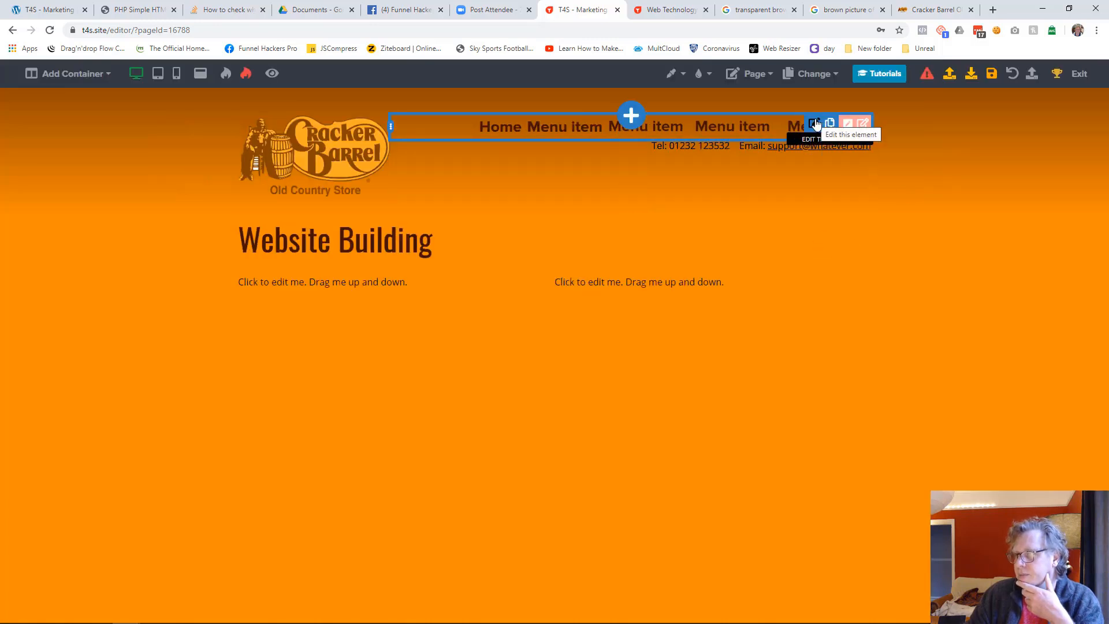
Delete the two extra items at the end of the header menu
{"action": "left_click", "coordinate": [735, 139]}
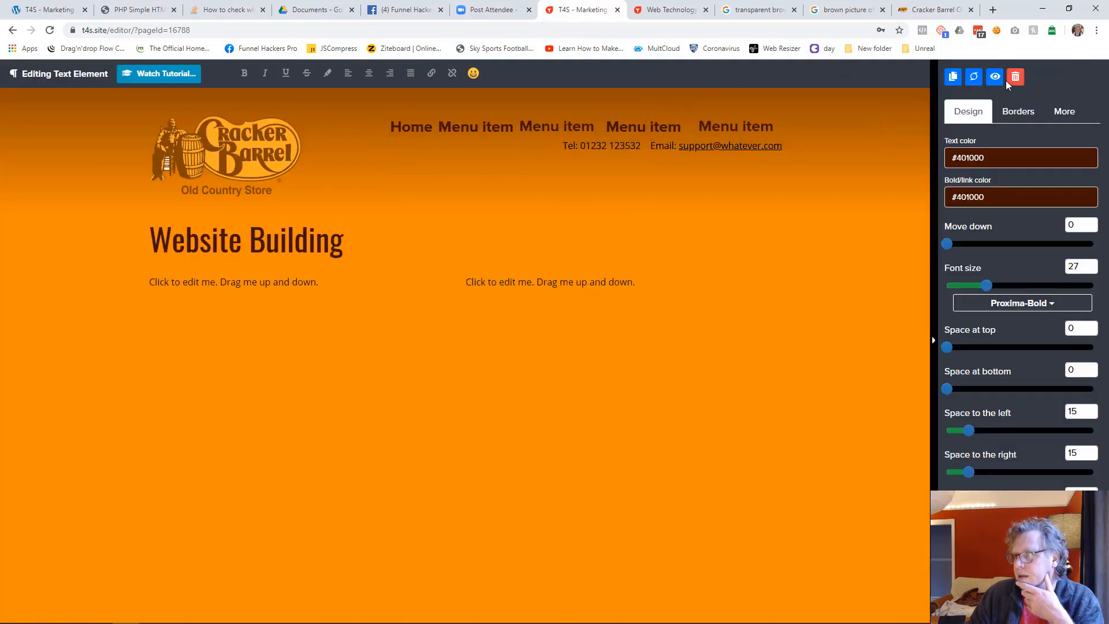
{"action": "left_click", "coordinate": [1017, 79]}
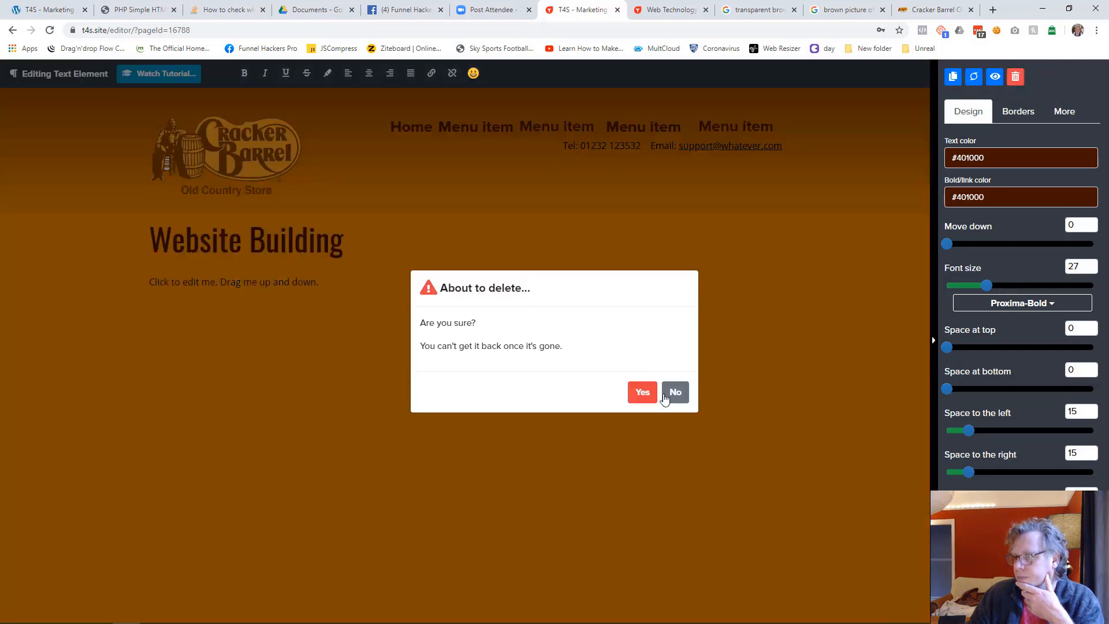
{"action": "left_click", "coordinate": [641, 395]}
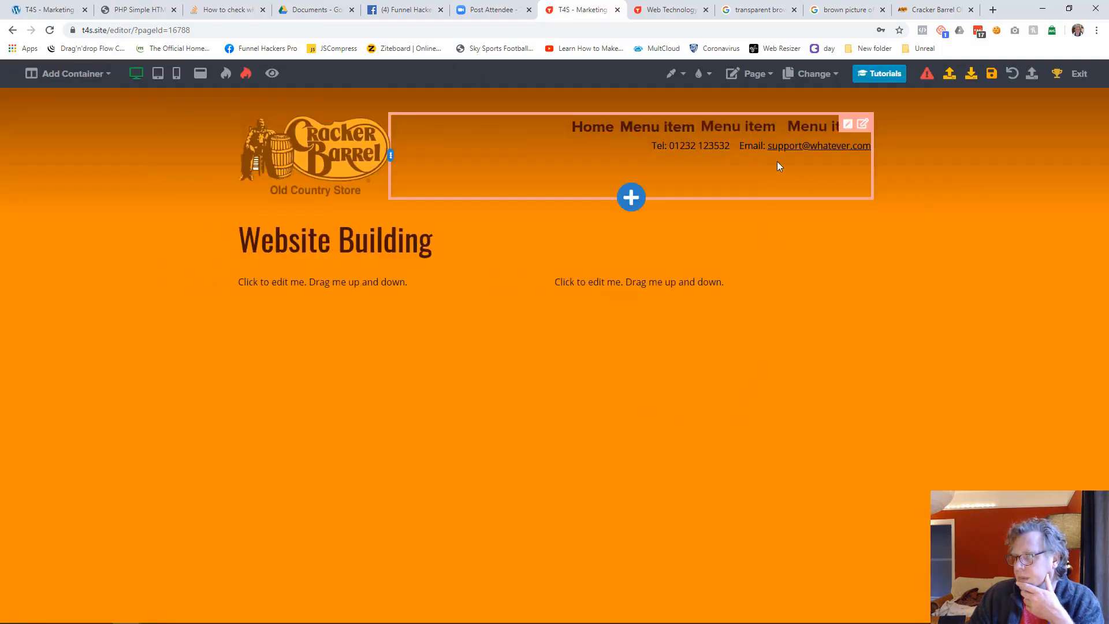
{"action": "left_click", "coordinate": [797, 131]}
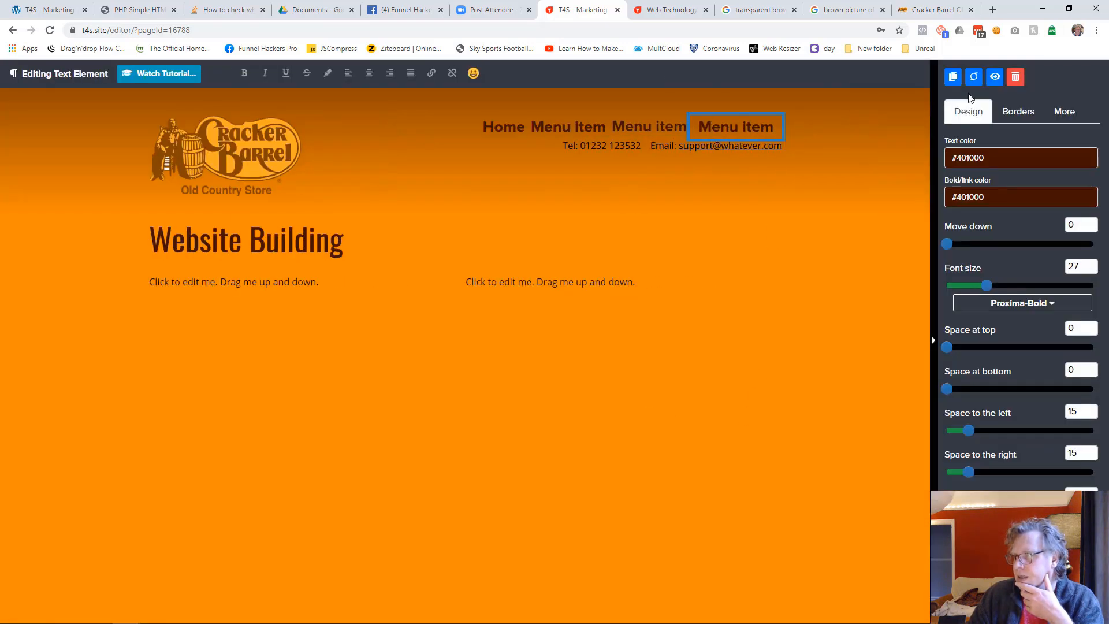
{"action": "left_click", "coordinate": [1015, 77]}
{"action": "left_click", "coordinate": [641, 390]}
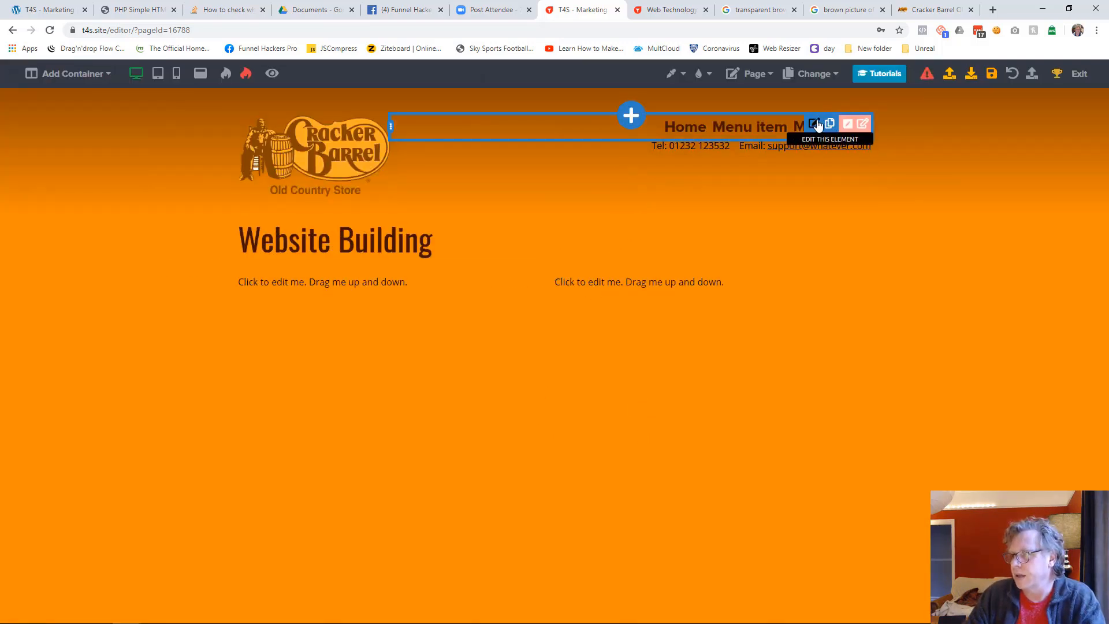
Turn automatic page adding back on for the header menu and save the Website Building page
{"action": "left_click", "coordinate": [814, 123]}
{"action": "left_click", "coordinate": [952, 124]}
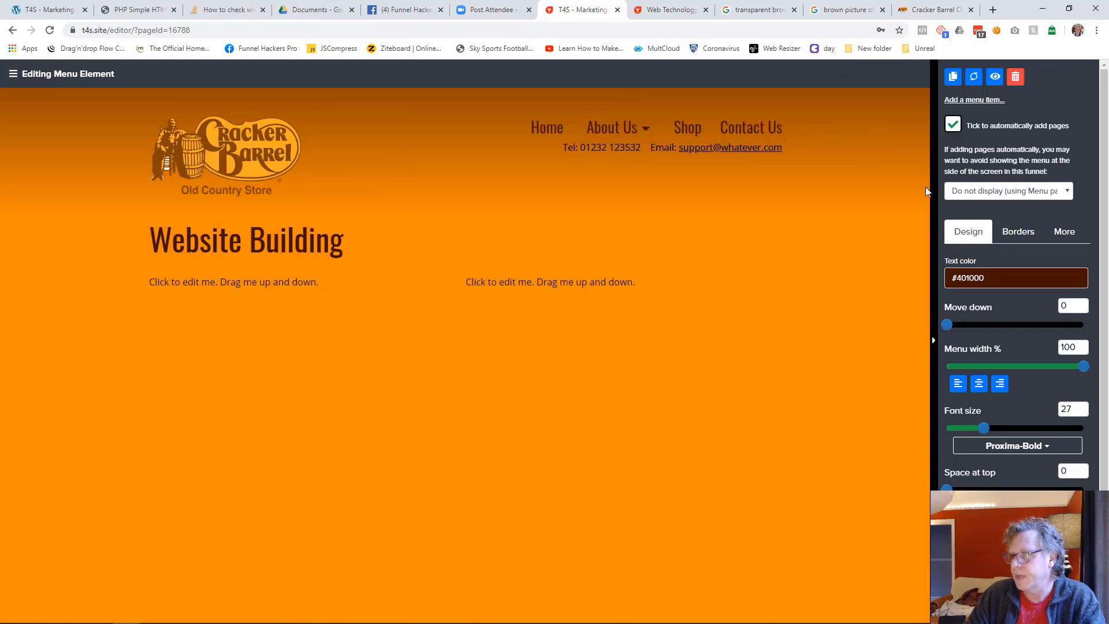
{"action": "left_click", "coordinate": [575, 480]}
{"action": "left_click", "coordinate": [991, 74]}
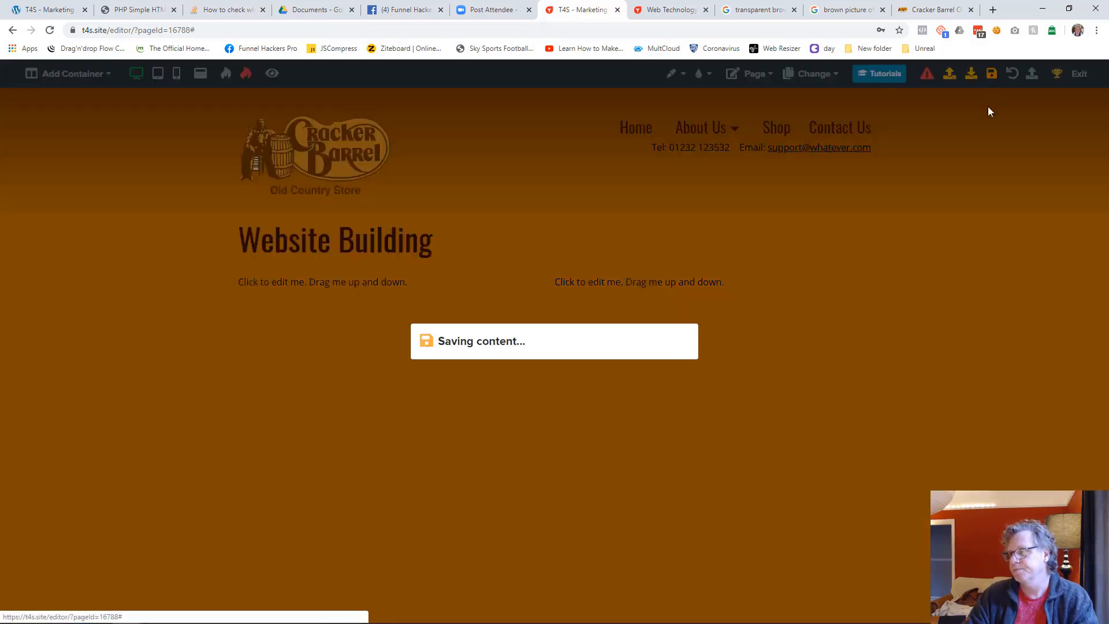